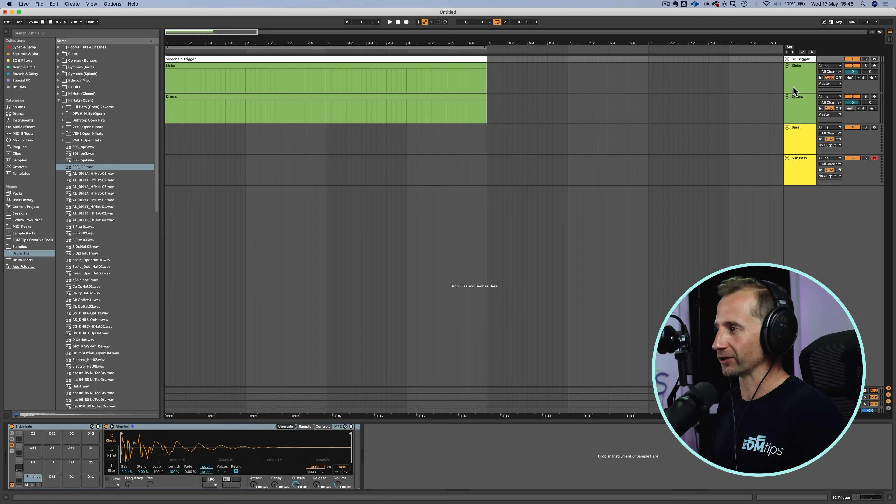
Replace the Main Kick sample in the Kicks drum rack with Kick 3 from the EDM Tips Ultimate Kick Pack folder in the favourites.
{"action": "left_click", "coordinate": [794, 87]}
{"action": "left_click", "coordinate": [808, 110]}
{"action": "left_click", "coordinate": [799, 75]}
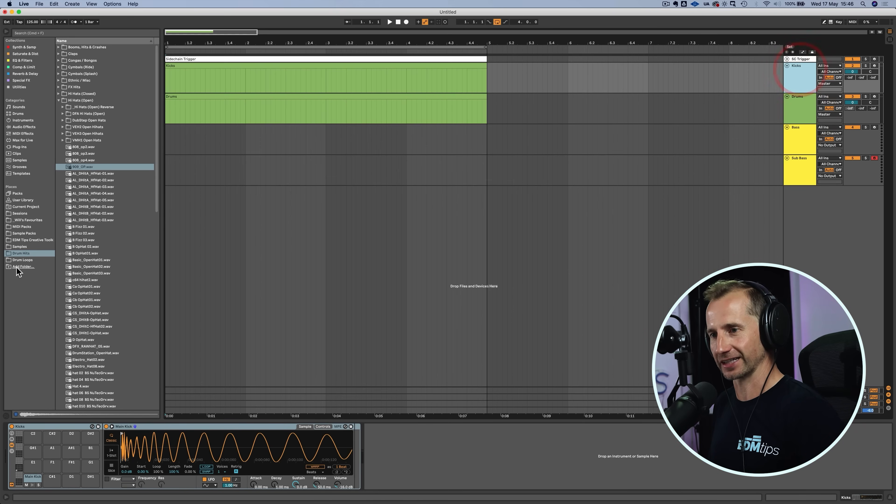
{"action": "left_click", "coordinate": [22, 226]}
{"action": "left_click", "coordinate": [22, 214]}
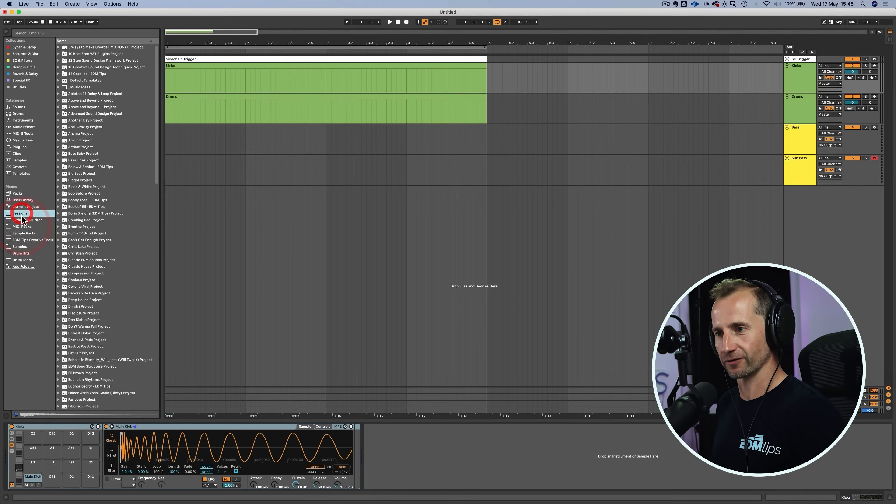
{"action": "left_click", "coordinate": [22, 225]}
{"action": "left_click", "coordinate": [24, 220]}
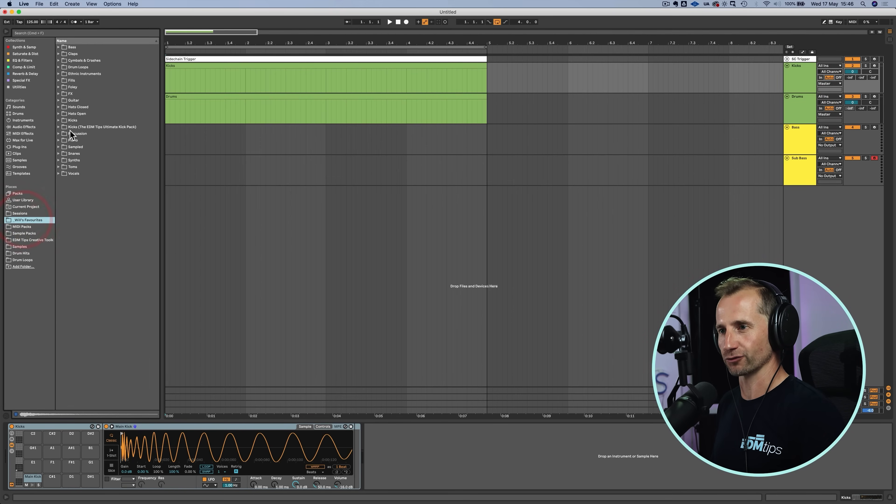
{"action": "left_click", "coordinate": [74, 127]}
{"action": "key", "text": "Right"}
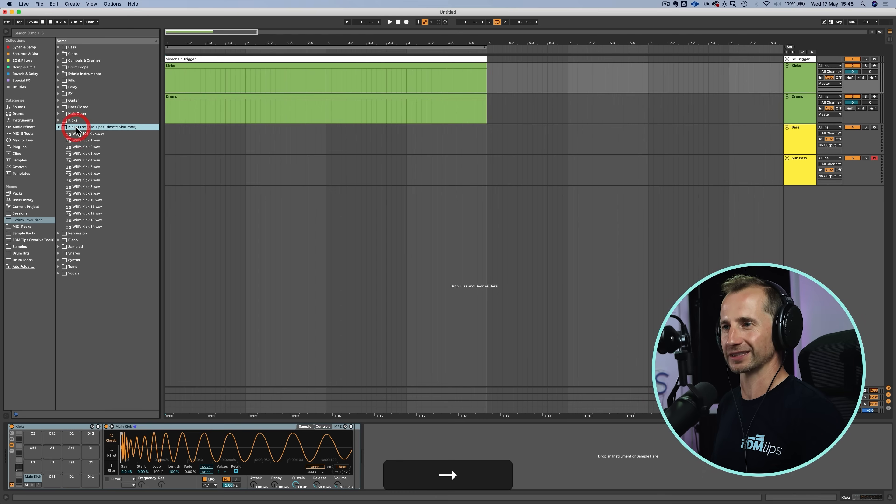
{"action": "left_click", "coordinate": [87, 152]}
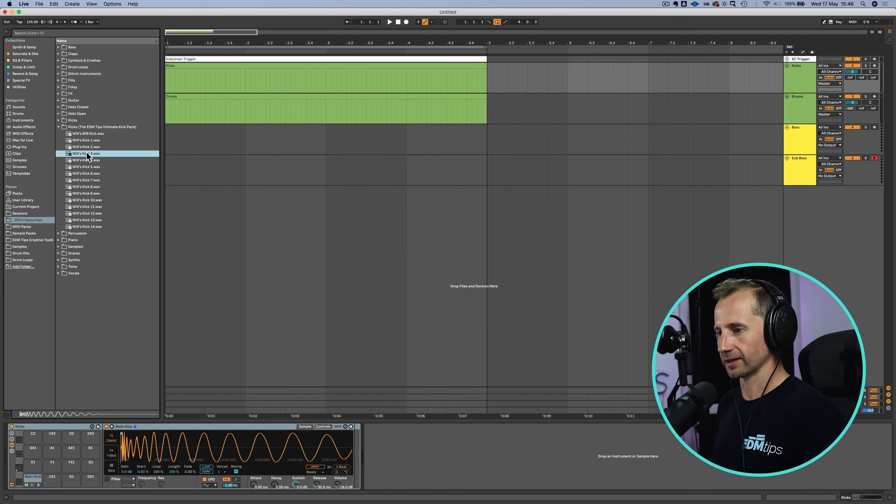
{"action": "left_click_drag", "start_coordinate": [86, 153], "coordinate": [169, 454]}
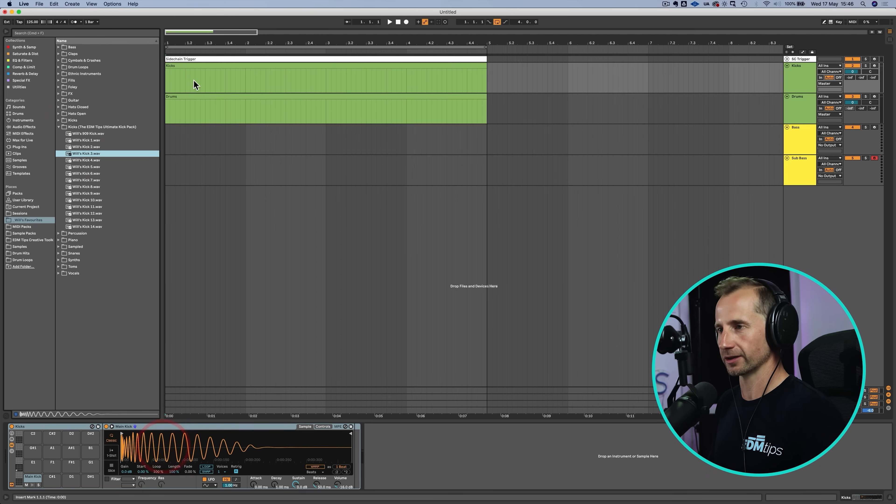
Open the Kicks MIDI clip for editing and add a Main Kick note on the first beat.
{"action": "double_click", "coordinate": [191, 63]}
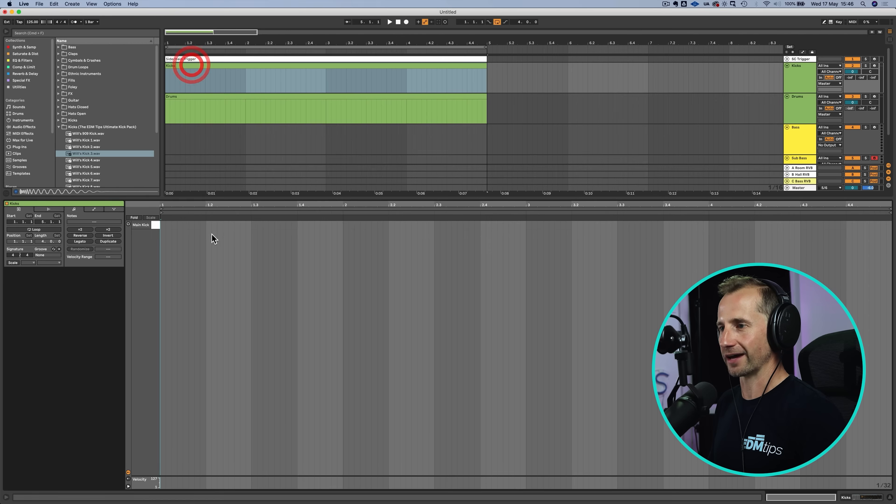
{"action": "left_click", "coordinate": [165, 225]}
{"action": "double_click", "coordinate": [165, 223]}
{"action": "mouse_move", "coordinate": [166, 227]}
{"action": "left_mouse_down"}
{"action": "mouse_move", "coordinate": [182, 229]}
{"action": "mouse_move", "coordinate": [165, 226]}
{"action": "left_mouse_up"}
{"action": "key", "text": "space"}
Duplicate the Main Kick note onto every beat through the end of bar 4, and return to the drum rack view.
{"action": "key", "text": "cmd+d"}
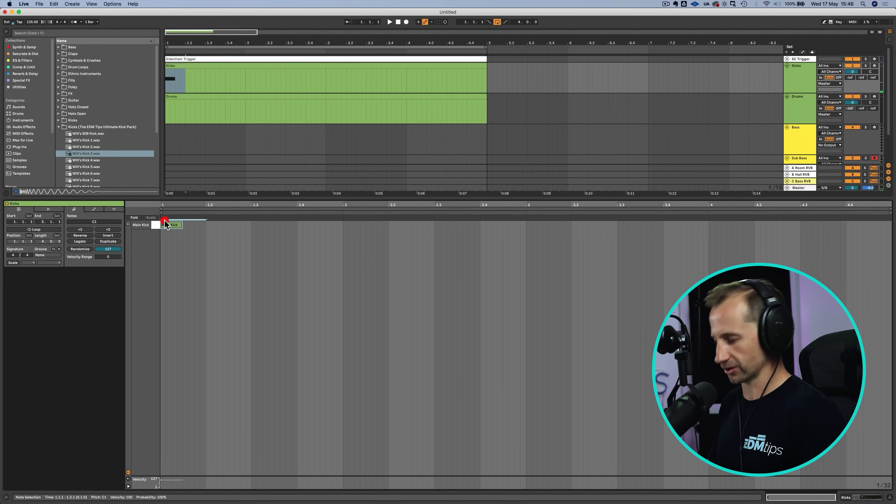
{"action": "key", "text": "cmd+d"}
{"action": "key", "text": "super+d"}
{"action": "key", "text": "super+d"}
{"action": "key", "text": "super+d"}
{"action": "key", "text": "super+d"}
{"action": "key", "text": "super+d"}
{"action": "key", "text": "super+d"}
{"action": "key", "text": "super+d"}
{"action": "key", "text": "super+d"}
{"action": "key", "text": "super+d"}
{"action": "key", "text": "super+d"}
{"action": "key", "text": "super+d"}
{"action": "key", "text": "super+d"}
{"action": "key", "text": "super+d"}
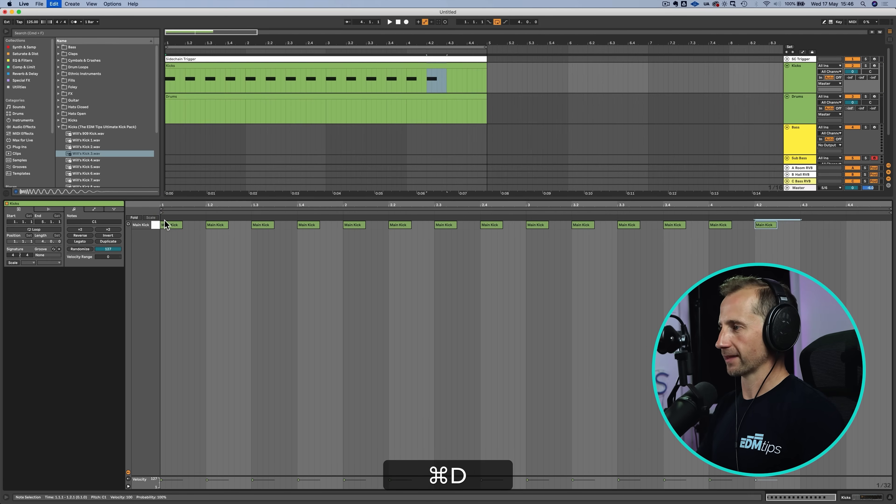
{"action": "key", "text": "shift+Tab"}
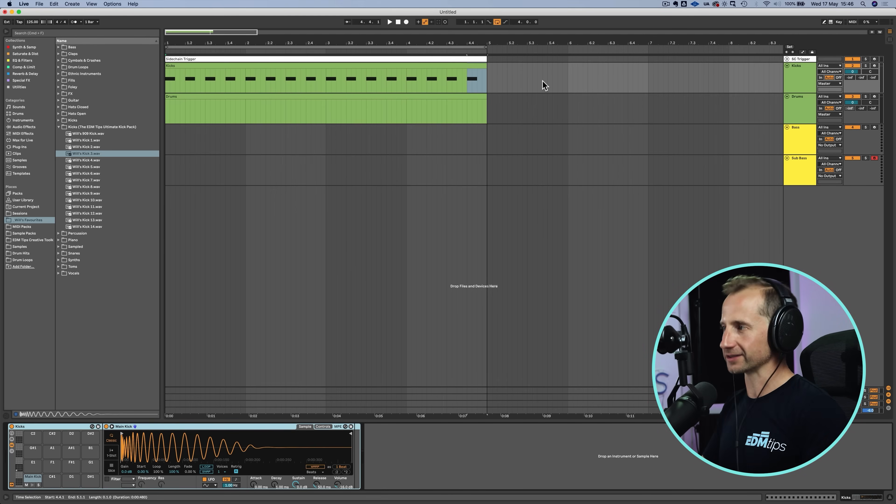
Collapse the favourites kick pack folder and open the Kicks folder within the Drum Hits library.
{"action": "left_click", "coordinate": [807, 82]}
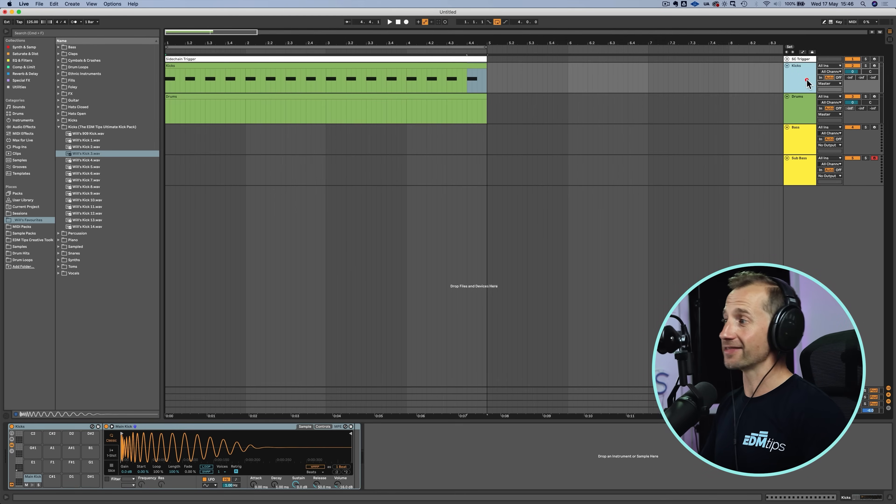
{"action": "left_click", "coordinate": [93, 125]}
{"action": "key", "text": "Left"}
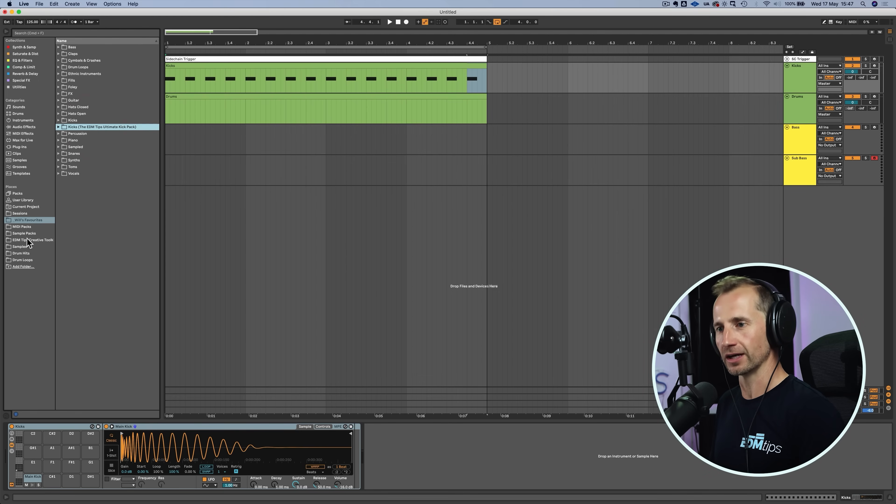
{"action": "left_click", "coordinate": [22, 253]}
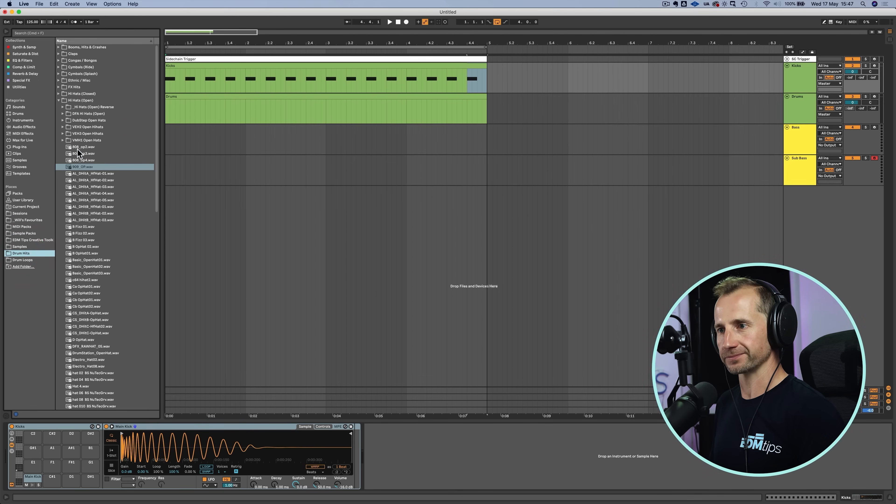
{"action": "left_click", "coordinate": [23, 253]}
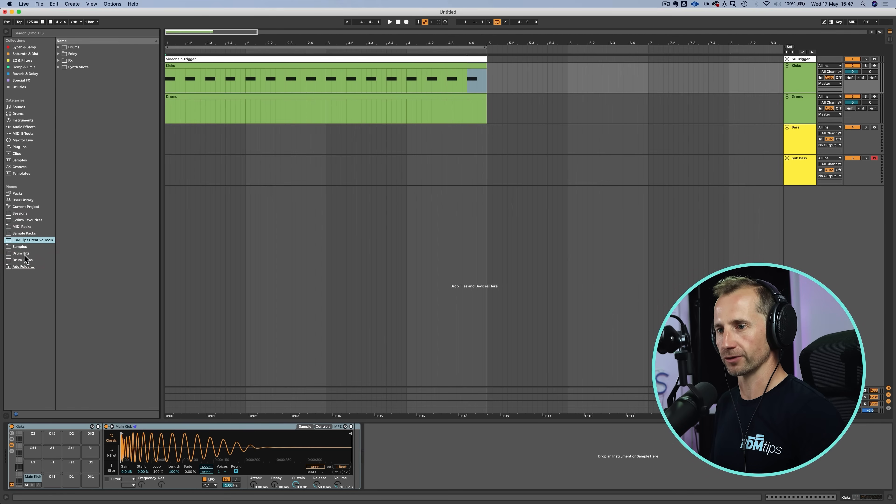
{"action": "left_click", "coordinate": [75, 100]}
{"action": "key", "text": "Left"}
{"action": "left_click", "coordinate": [73, 107]}
{"action": "key", "text": "Right"}
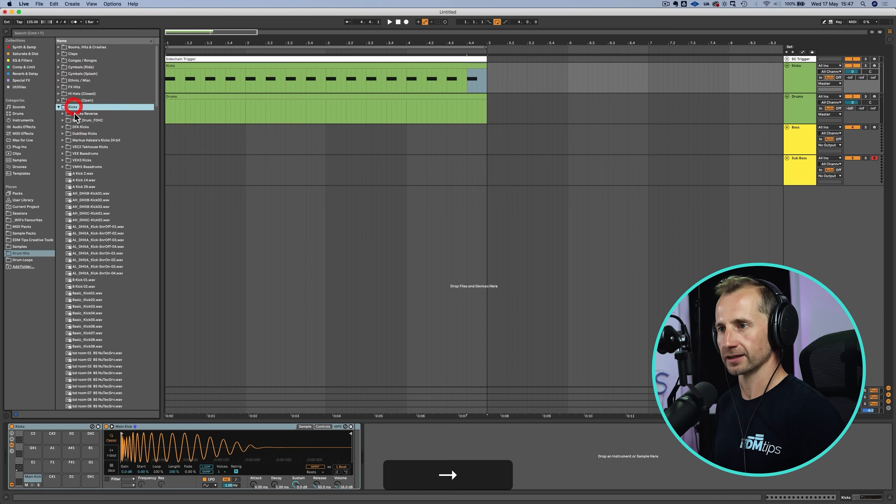
Audition the kick samples and load A Kick 14.wav onto the empty pad beside Main Kick in the Kicks rack.
{"action": "left_click", "coordinate": [76, 177]}
{"action": "key", "text": "Up"}
{"action": "key", "text": "Down"}
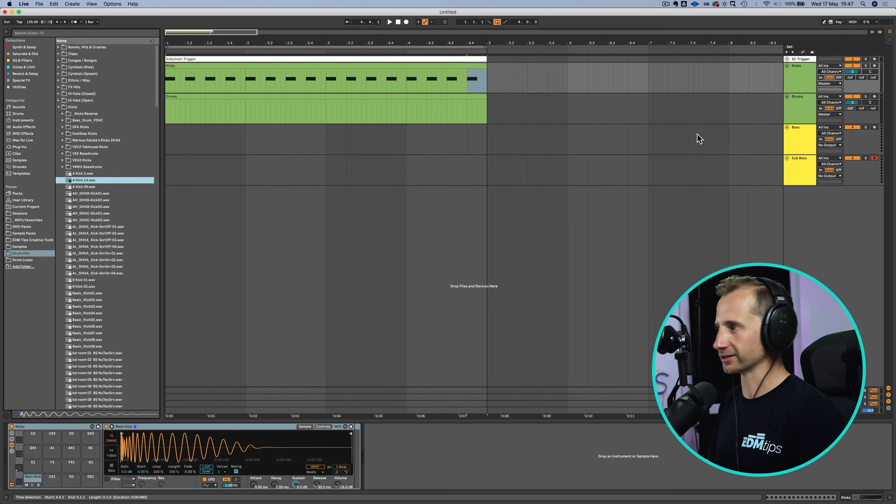
{"action": "left_click", "coordinate": [805, 75]}
{"action": "left_click_drag", "start_coordinate": [75, 179], "coordinate": [52, 482]}
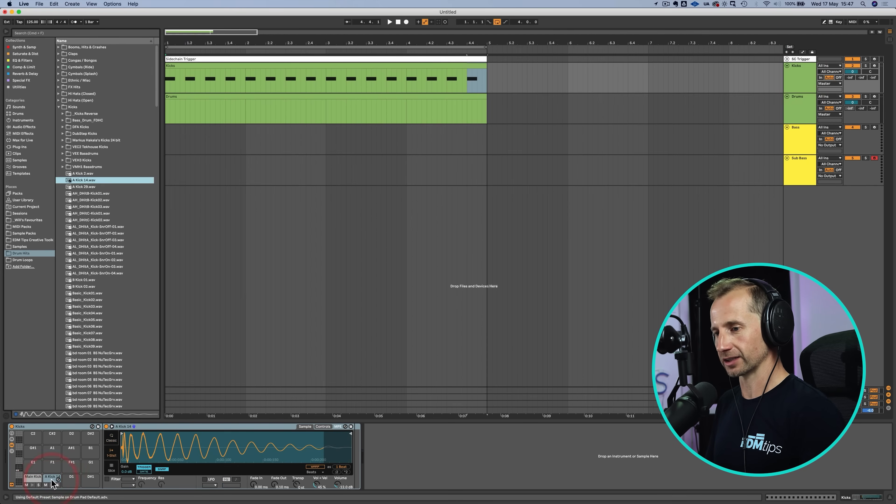
Turn off Snap on the A Kick 14 Simpler, convert it to Sampler and enable Reverse.
{"action": "left_click", "coordinate": [145, 427]}
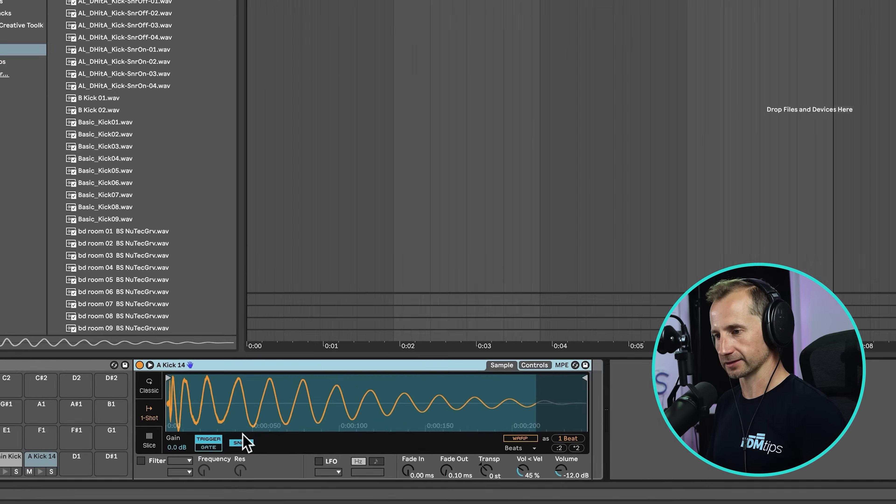
{"action": "left_click", "coordinate": [241, 442]}
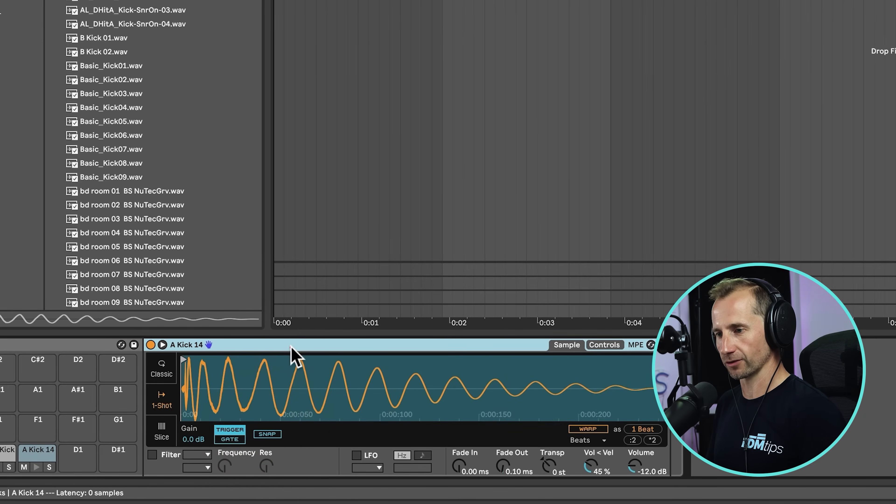
{"action": "right_click", "coordinate": [292, 348]}
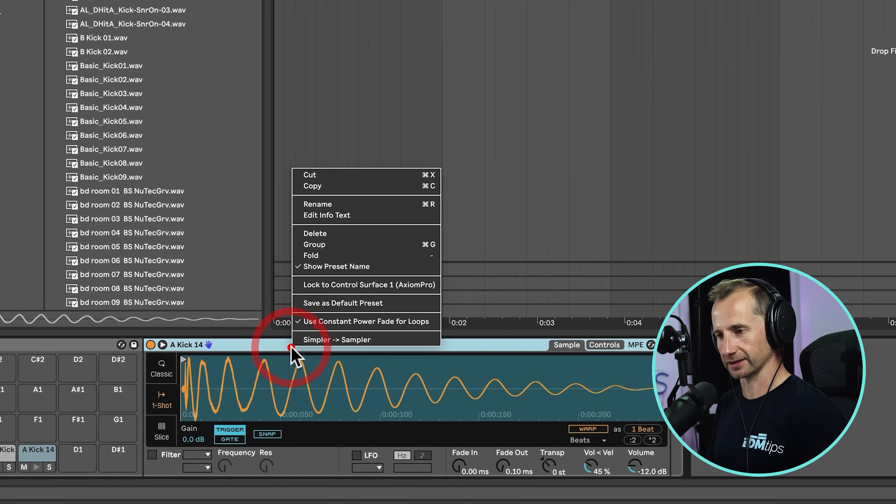
{"action": "left_click", "coordinate": [317, 341]}
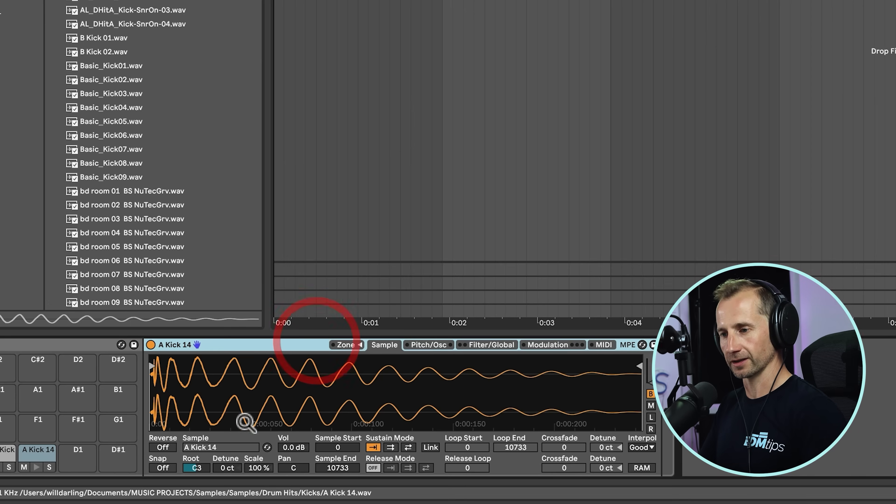
{"action": "left_click", "coordinate": [161, 450]}
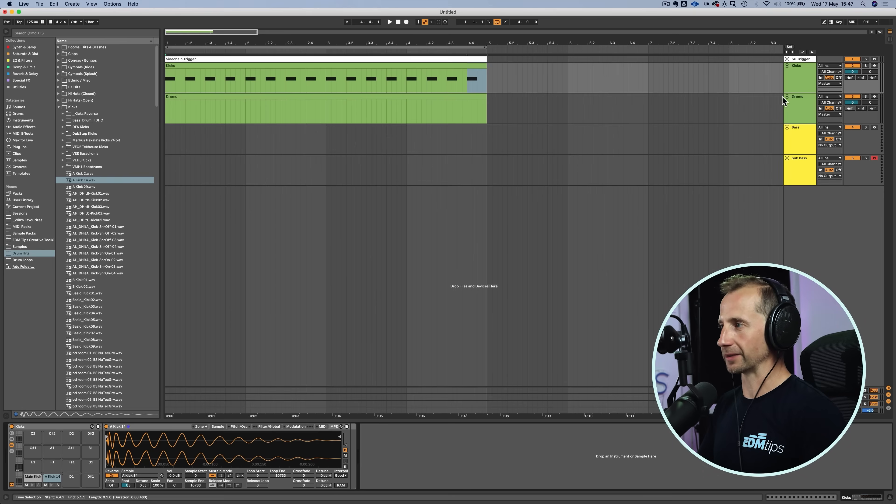
Insert an audio track below Kicks, place A Kick 14.wav on it and reverse the clip.
{"action": "left_click", "coordinate": [794, 80]}
{"action": "key", "text": "super+t"}
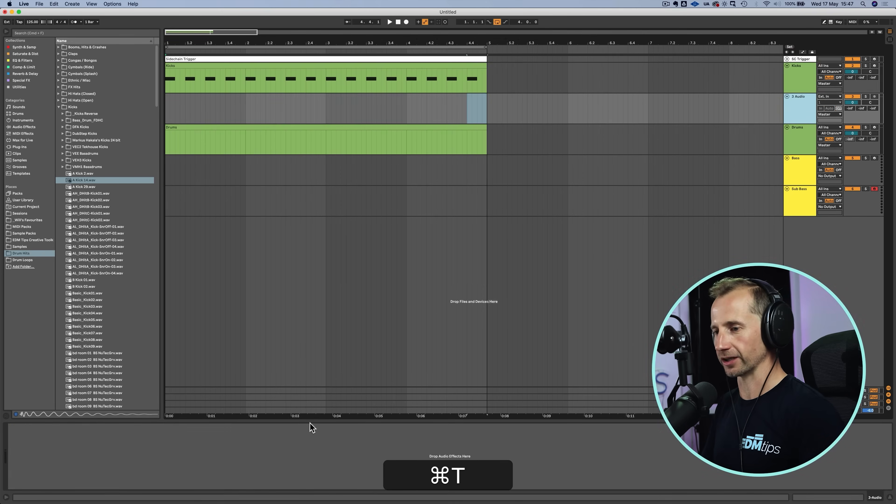
{"action": "left_click_drag", "start_coordinate": [90, 181], "coordinate": [187, 105]}
{"action": "key", "text": "r"}
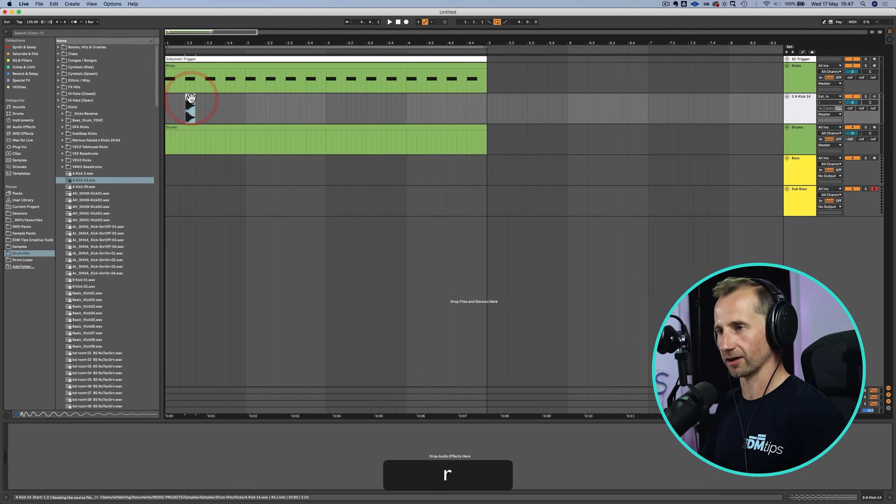
Position the reversed A Kick 14 clip before the second kick, aligning its end exactly with beat 1.2.
{"action": "left_click_drag", "start_coordinate": [187, 44], "coordinate": [248, 95]}
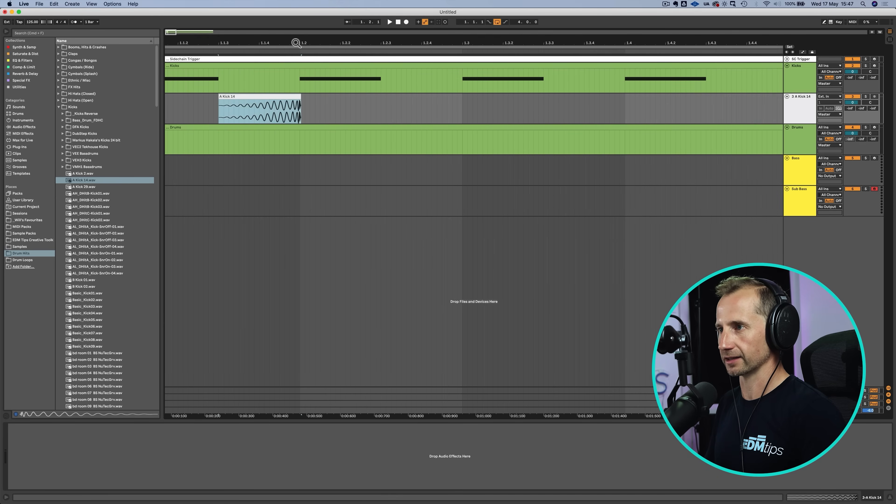
{"action": "left_click_drag", "start_coordinate": [296, 43], "coordinate": [297, 57]}
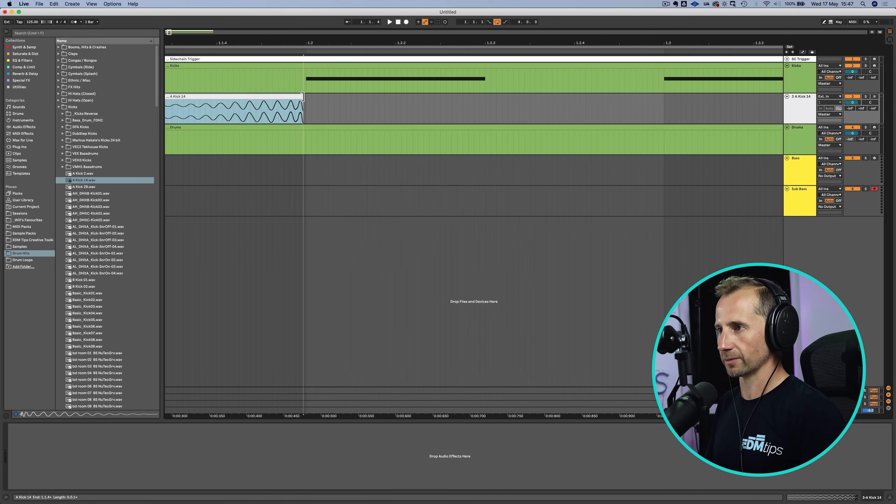
{"action": "left_click_drag", "start_coordinate": [307, 97], "coordinate": [306, 96]}
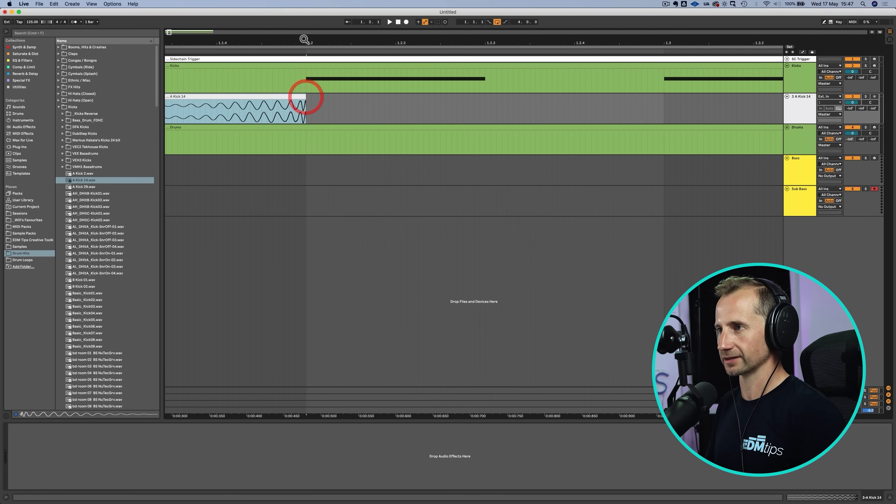
{"action": "left_click_drag", "start_coordinate": [304, 40], "coordinate": [242, 49]}
Duplicate the first one-beat section of the reversed kick track repeatedly to fill all four bars.
{"action": "left_click", "coordinate": [796, 108]}
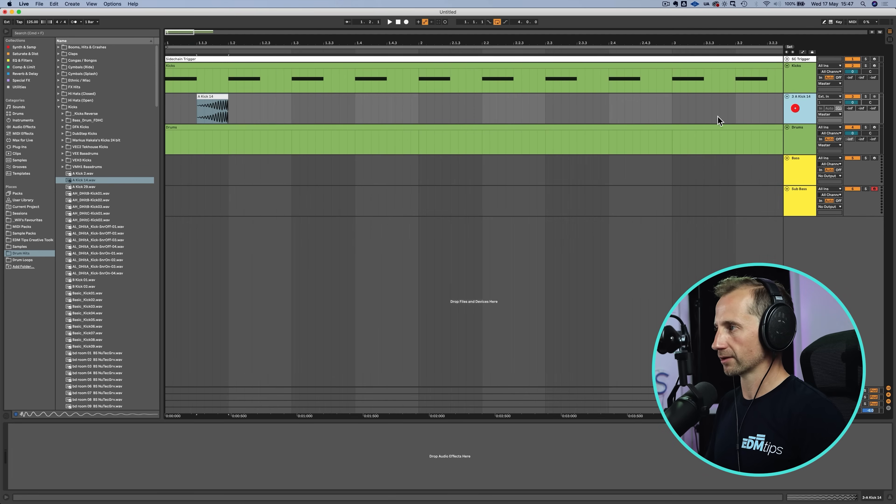
{"action": "left_click_drag", "start_coordinate": [166, 107], "coordinate": [226, 110]}
{"action": "key", "text": "super+d"}
{"action": "left_click_drag", "start_coordinate": [266, 45], "coordinate": [193, 46]}
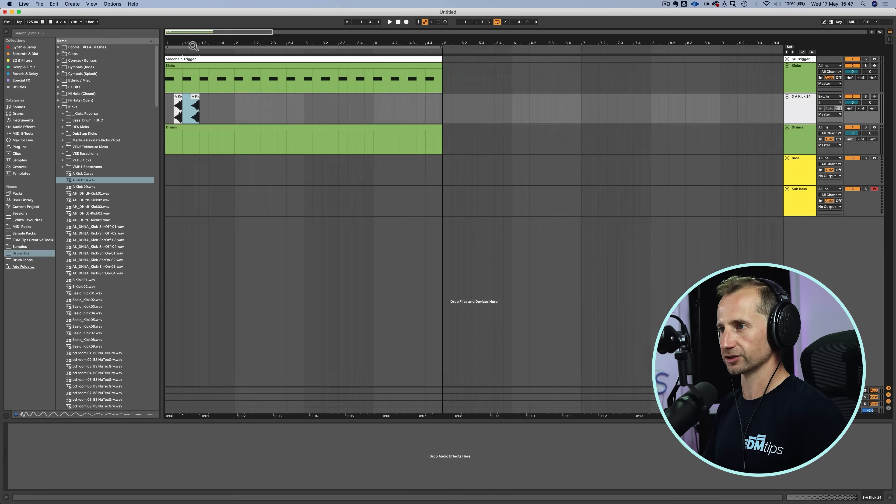
{"action": "key", "text": "super+d"}
{"action": "key", "text": "super+d"}
{"action": "key", "text": "super+d"}
{"action": "key", "text": "super+d"}
{"action": "key", "text": "super+d"}
{"action": "key", "text": "super+d"}
{"action": "key", "text": "super+d"}
{"action": "key", "text": "super+d"}
{"action": "key", "text": "super+d"}
{"action": "key", "text": "super+d"}
{"action": "key", "text": "super+d"}
{"action": "key", "text": "super+d"}
{"action": "key", "text": "super+d"}
{"action": "key", "text": "super+d"}
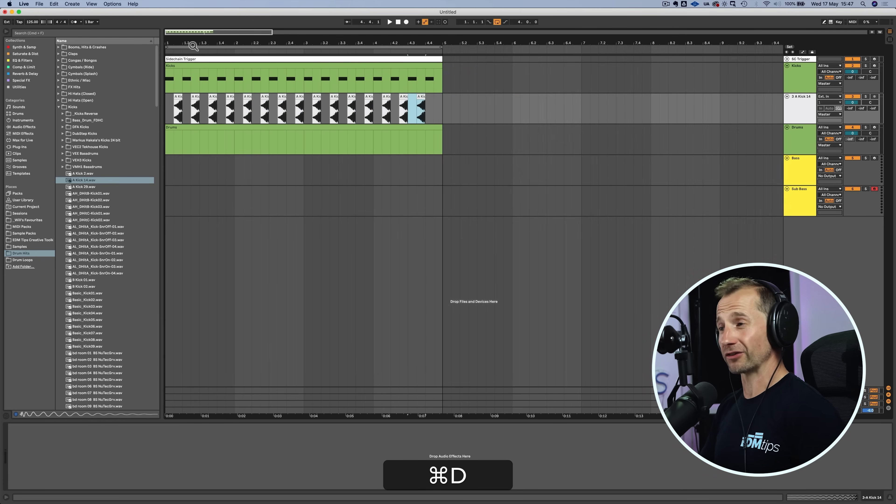
Add EQ Eight to the A Kick 14 track and raise its low-cut filter frequency.
{"action": "left_click", "coordinate": [807, 115]}
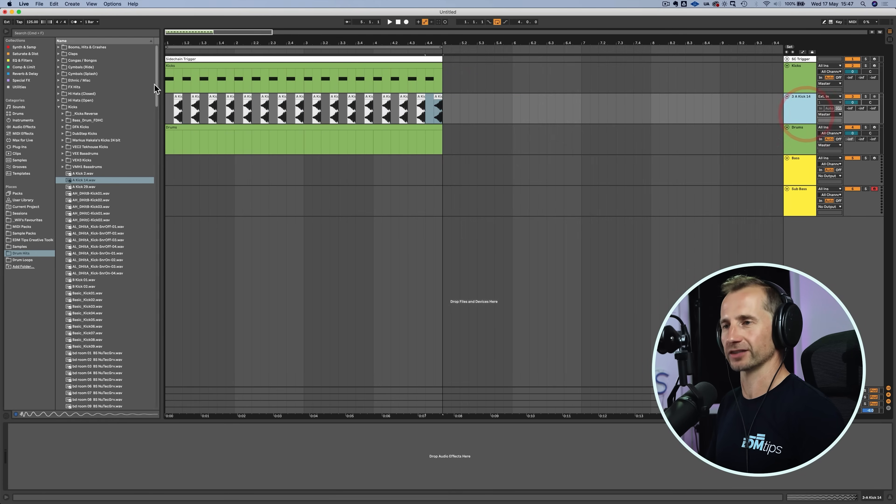
{"action": "left_click", "coordinate": [25, 60]}
{"action": "left_click_drag", "start_coordinate": [76, 55], "coordinate": [197, 111]}
{"action": "left_click_drag", "start_coordinate": [17, 447], "coordinate": [17, 415]}
Play back the loop and lower the A Kick 14 track's volume to -30.0 dB.
{"action": "key", "text": "space"}
{"action": "key", "text": "space"}
{"action": "left_click_drag", "start_coordinate": [853, 103], "coordinate": [853, 144]}
{"action": "key", "text": "space"}
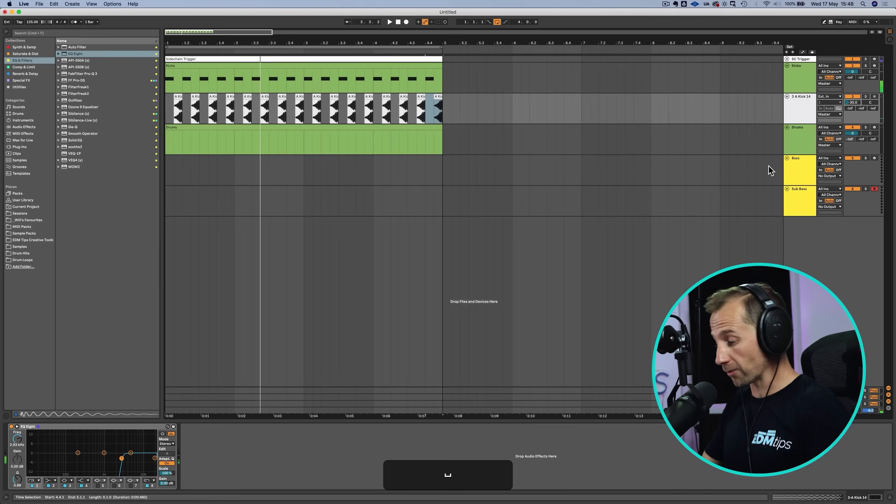
Save the Live Set as "Deep Cleanse" in the Sessions folder.
{"action": "key", "text": "super+s"}
{"action": "left_click", "coordinate": [512, 116]}
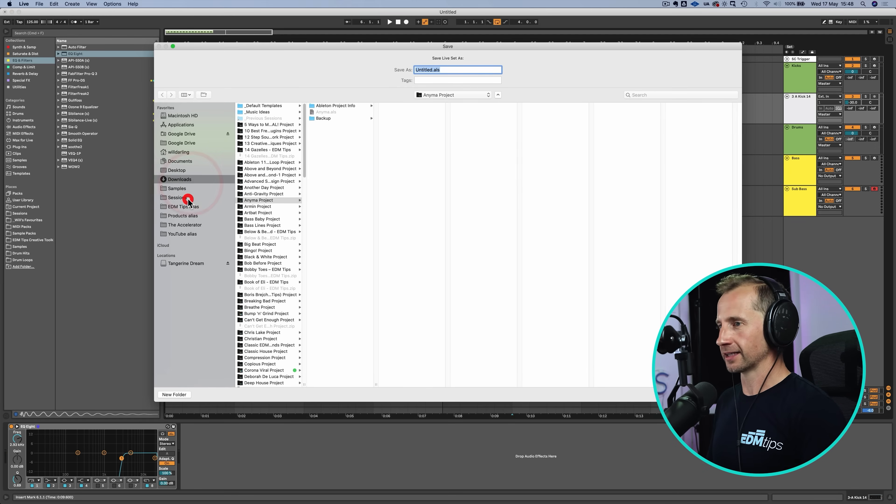
{"action": "left_click", "coordinate": [187, 197]}
{"action": "type", "text": "Deepo"}
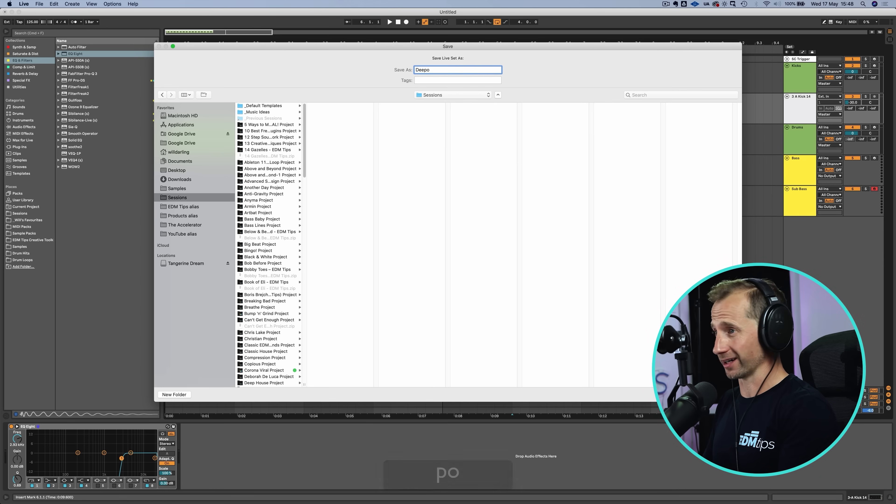
{"action": "key", "text": "BackSpace"}
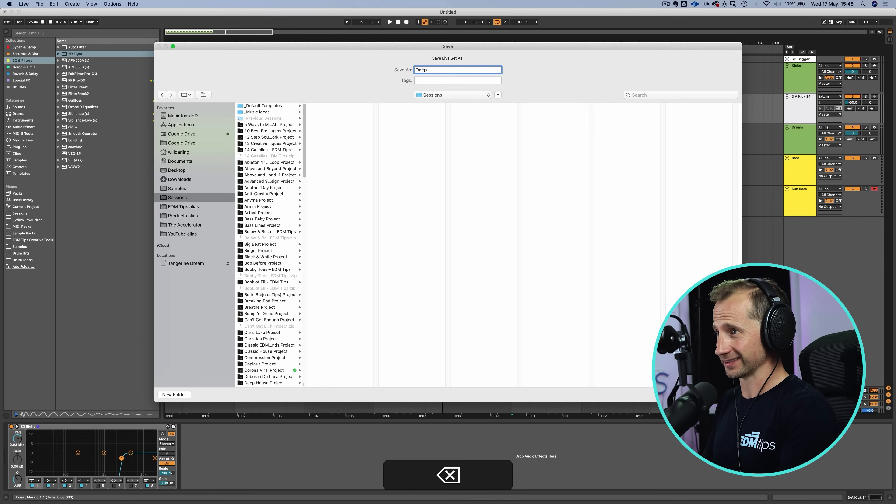
{"action": "type", "text": "C"}
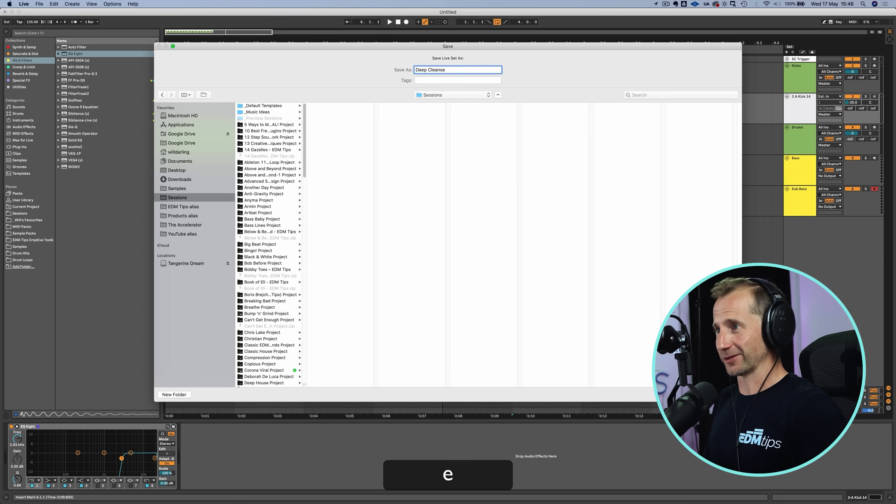
{"action": "type", "text": "leanse"}
{"action": "key", "text": "Return"}
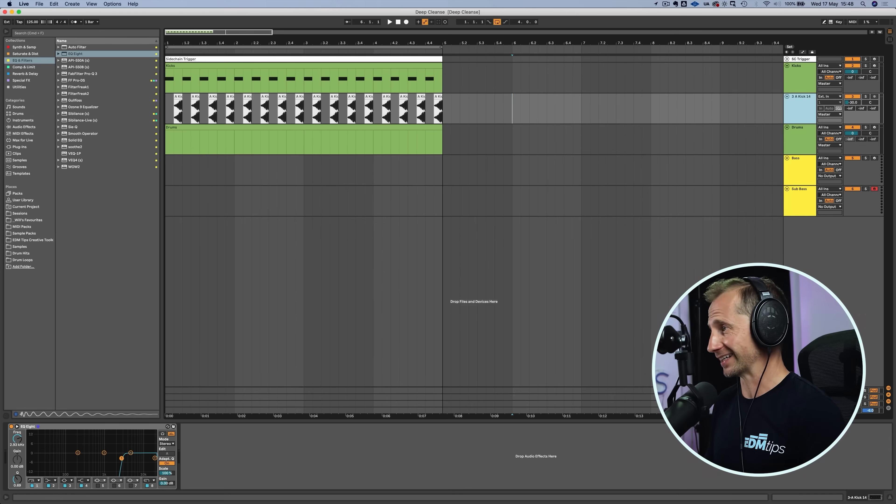
Recolour the A Kick 14 track and its clips green to match the drum tracks, and save the set.
{"action": "right_click", "coordinate": [802, 104]}
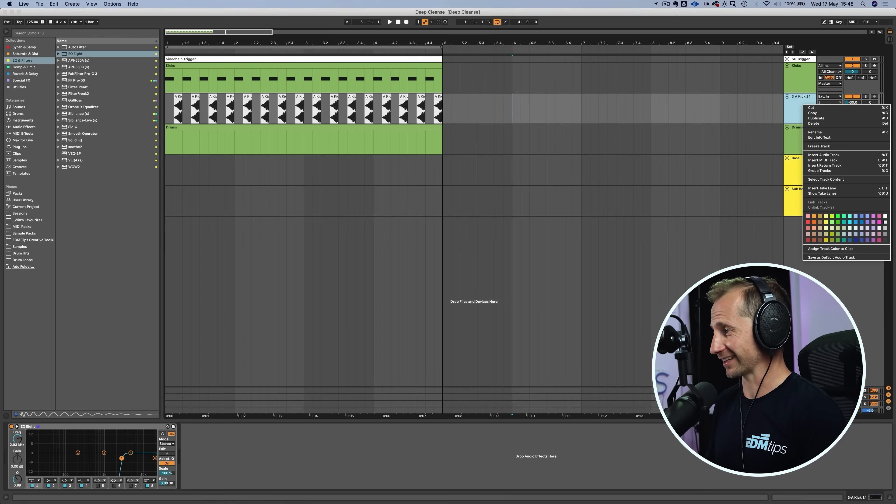
{"action": "left_click", "coordinate": [838, 229]}
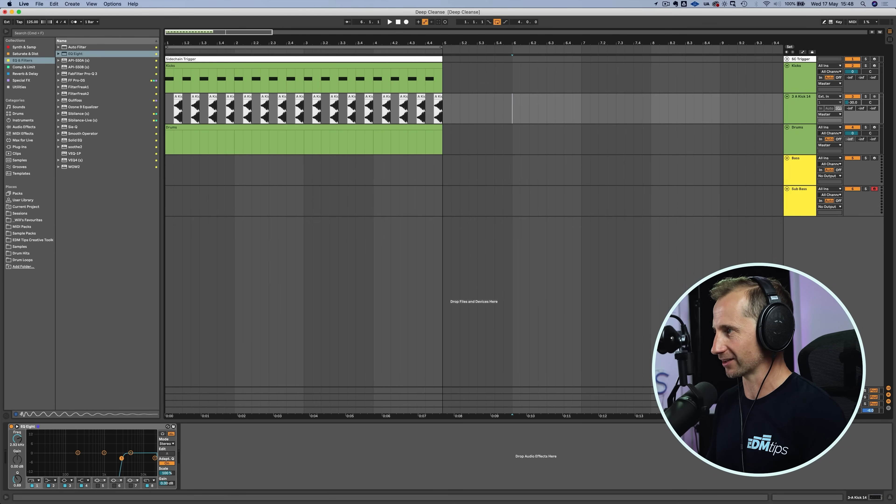
{"action": "right_click", "coordinate": [794, 104]}
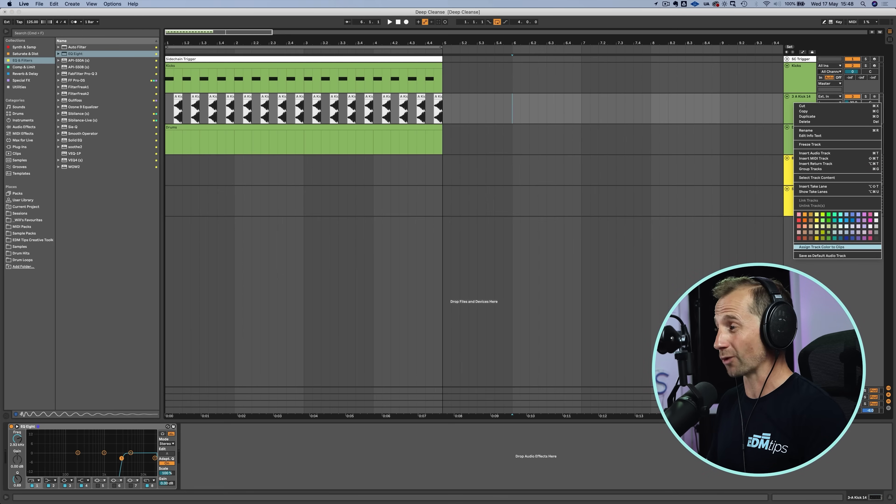
{"action": "left_click", "coordinate": [822, 247]}
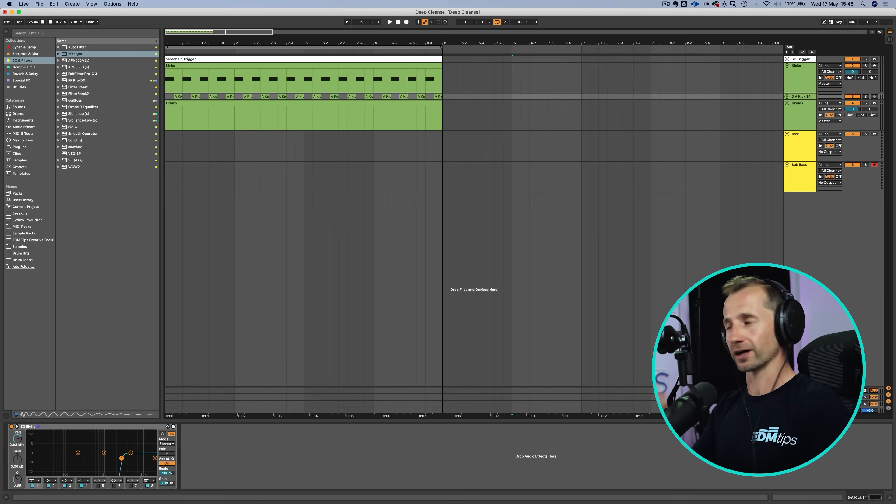
{"action": "left_click", "coordinate": [800, 106]}
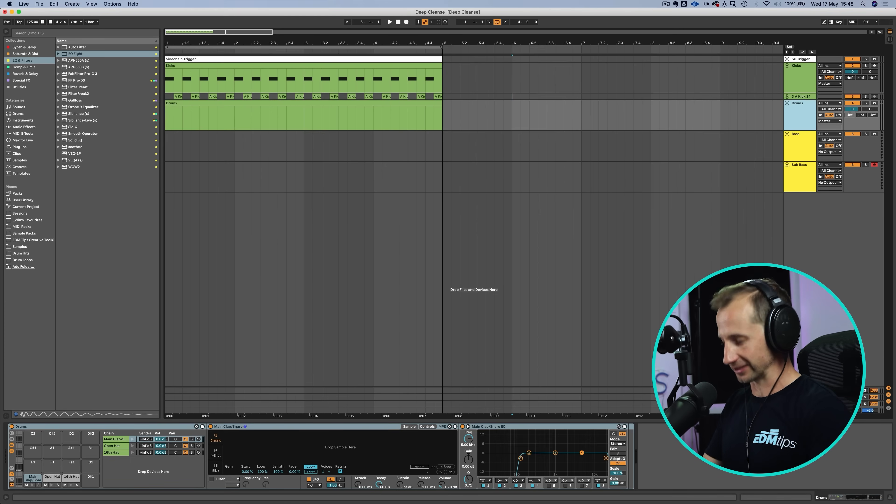
{"action": "key", "text": "super+s"}
Load the Serum synth onto the Bass track and close its plug-in window.
{"action": "left_click", "coordinate": [800, 143]}
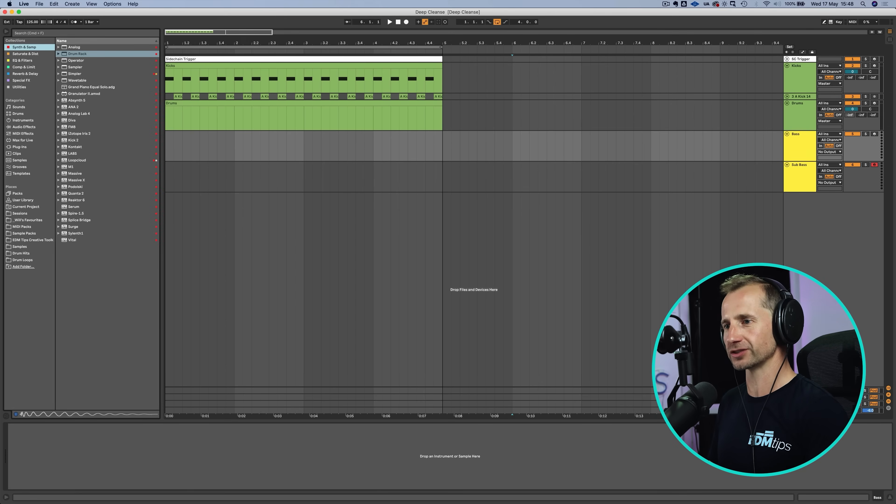
{"action": "left_click", "coordinate": [74, 207]}
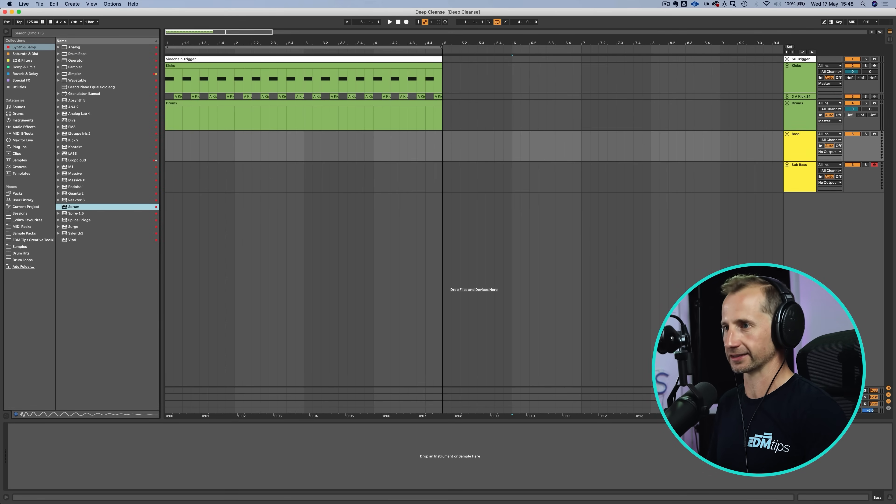
{"action": "key", "text": "Return"}
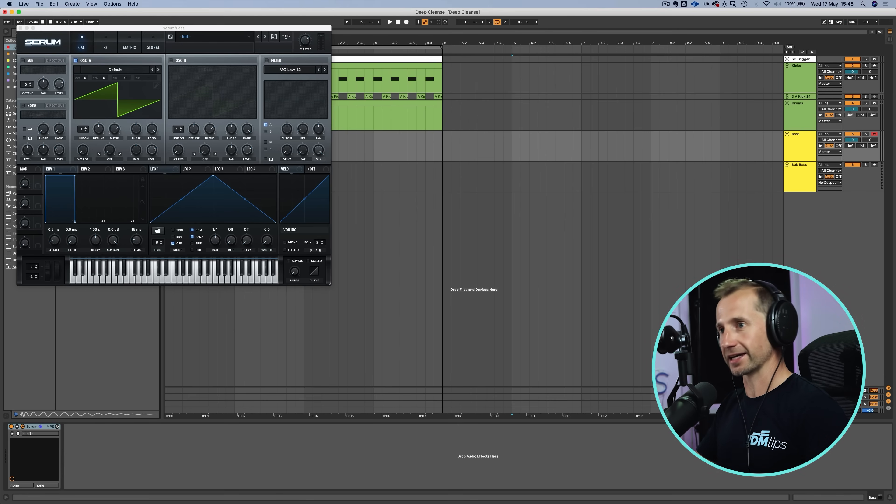
{"action": "left_click", "coordinate": [20, 28]}
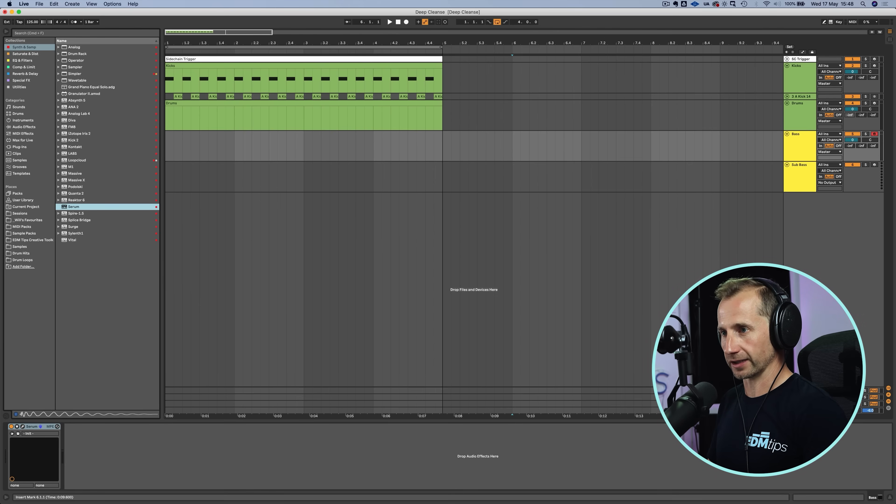
Create an empty four-bar MIDI clip on the Bass track and name it "Main Bass".
{"action": "left_click_drag", "start_coordinate": [166, 146], "coordinate": [426, 146]}
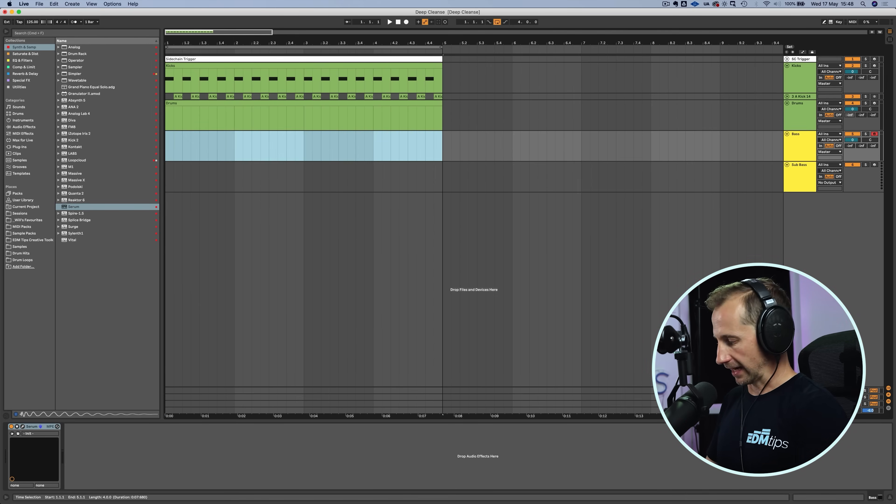
{"action": "key", "text": "shift+super+m"}
{"action": "key", "text": "super+r"}
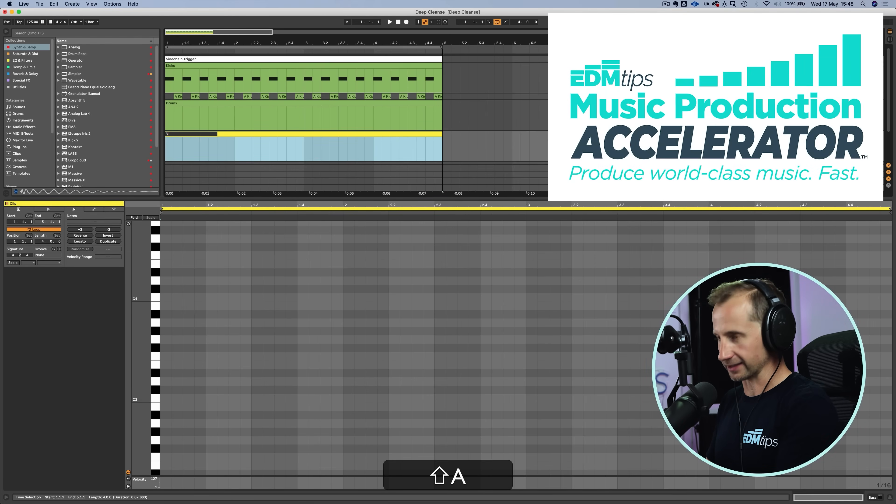
{"action": "type", "text": "Bass"}
{"action": "key", "text": "Left"}
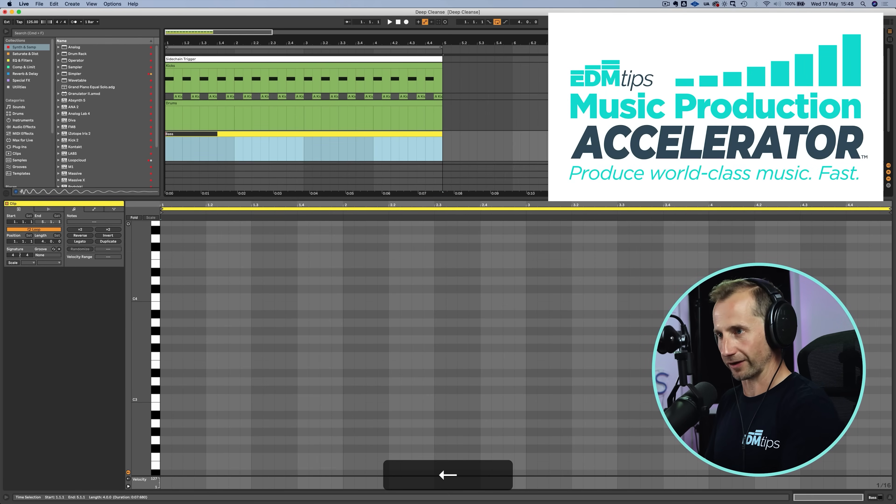
{"action": "type", "text": "Main"}
{"action": "key", "text": "Return"}
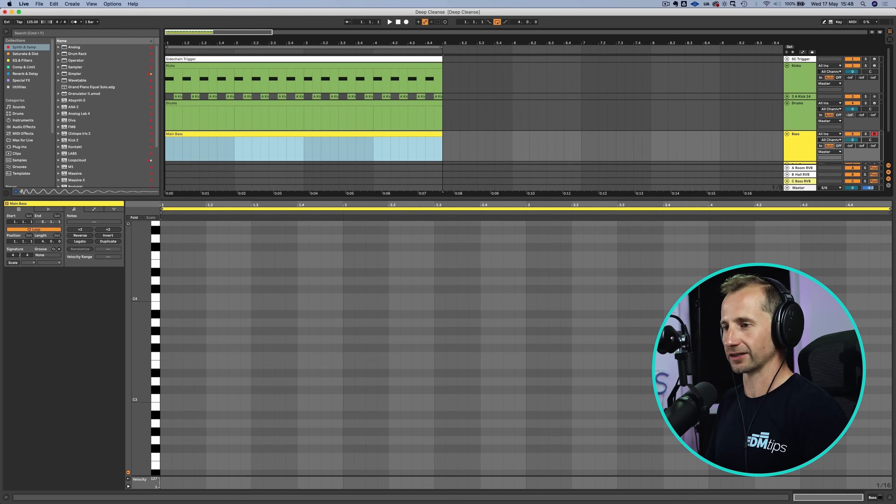
Enter a sixteenth-note C4 at the start of the Main Bass clip and set the Bass track's volume to -7 dB.
{"action": "key", "text": "p"}
{"action": "left_click", "coordinate": [156, 298]}
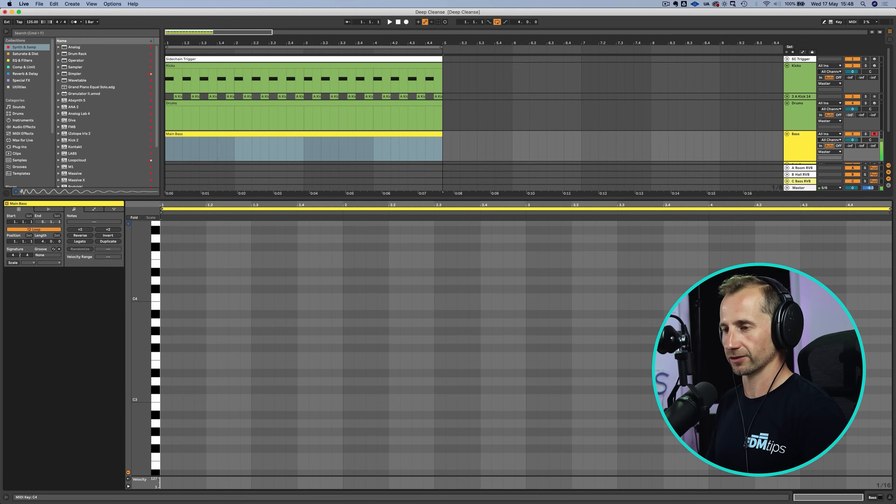
{"action": "key", "text": "Right"}
{"action": "left_click", "coordinate": [853, 140]}
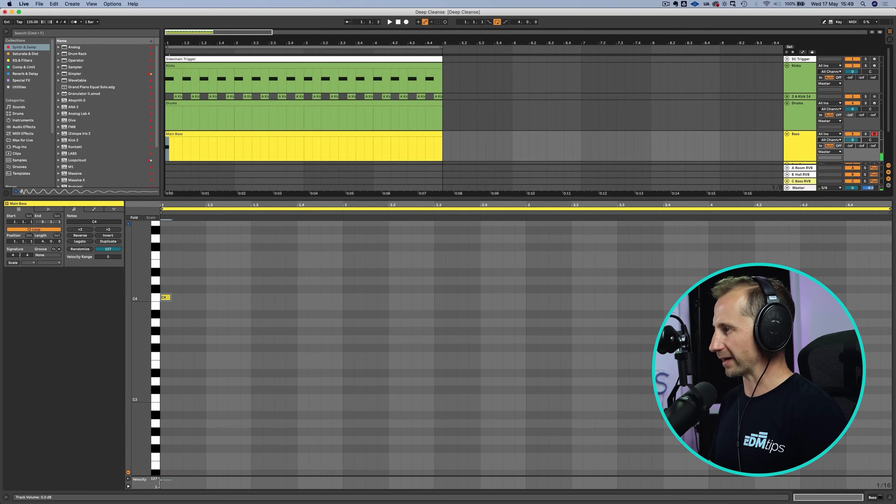
{"action": "type", "text": "-7"}
{"action": "key", "text": "Return"}
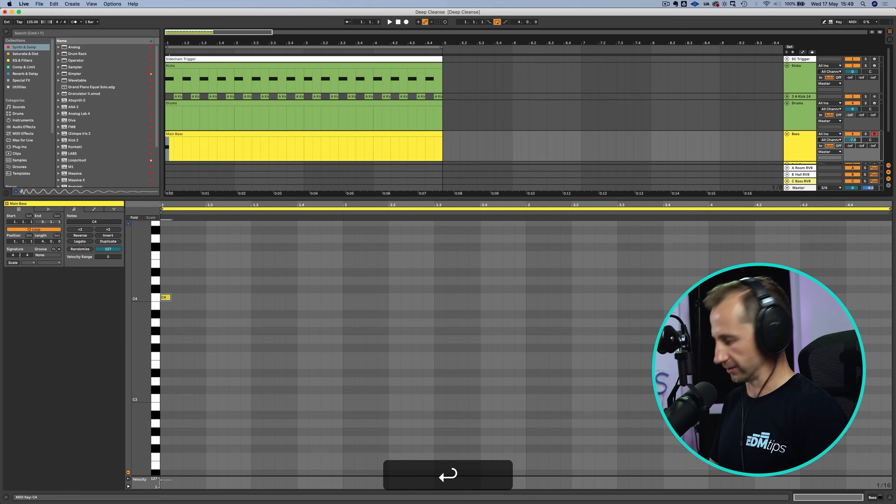
Transpose the bass note down three octaves to C1, playing it back with the kicks.
{"action": "key", "text": "p"}
{"action": "key", "text": "shift+Down"}
{"action": "key", "text": "shift+Down"}
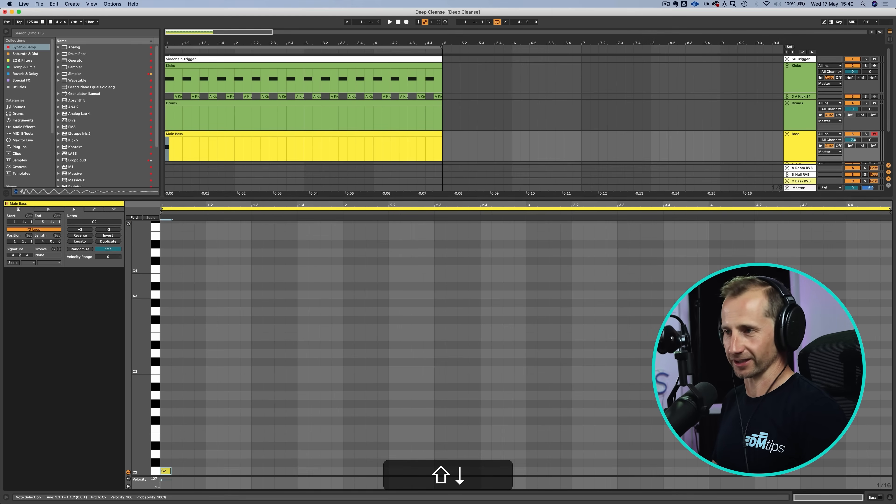
{"action": "key", "text": "space"}
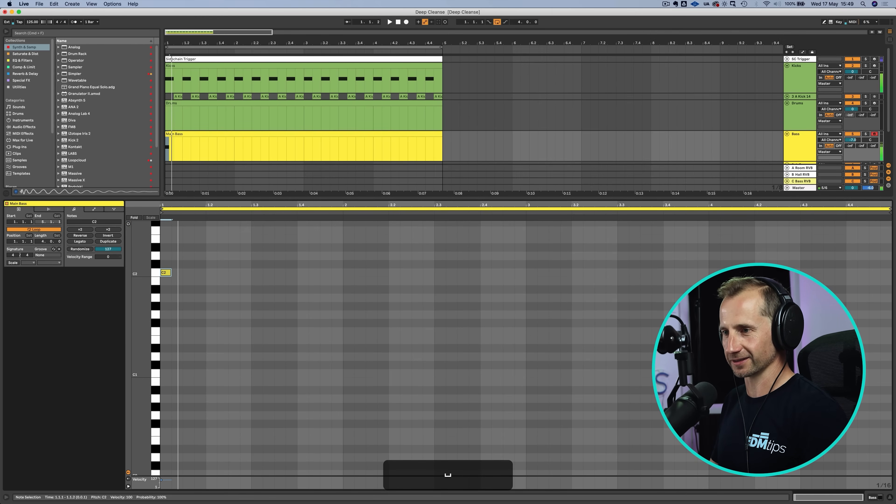
{"action": "key", "text": "shift+Down"}
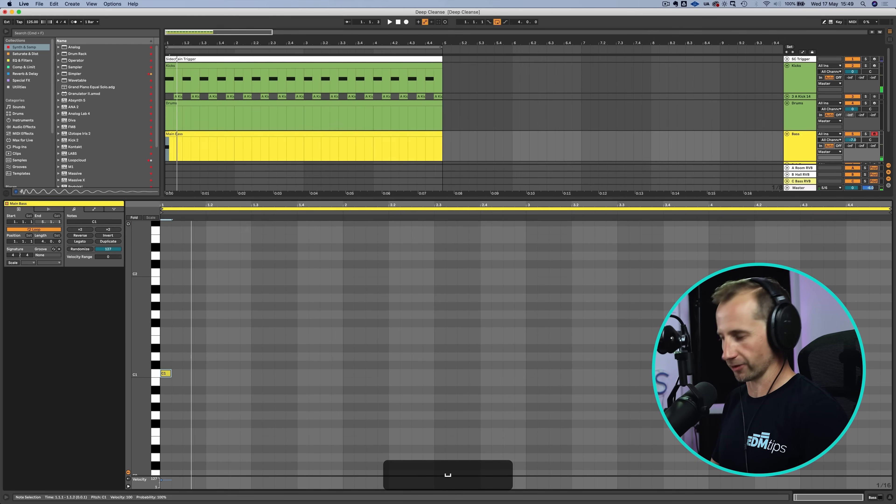
Duplicate the C1 note repeatedly to fill all four bars of the Main Bass clip with sixteenth notes.
{"action": "key", "text": "super+d"}
{"action": "key", "text": "super+d"}
{"action": "key", "text": "super+d"}
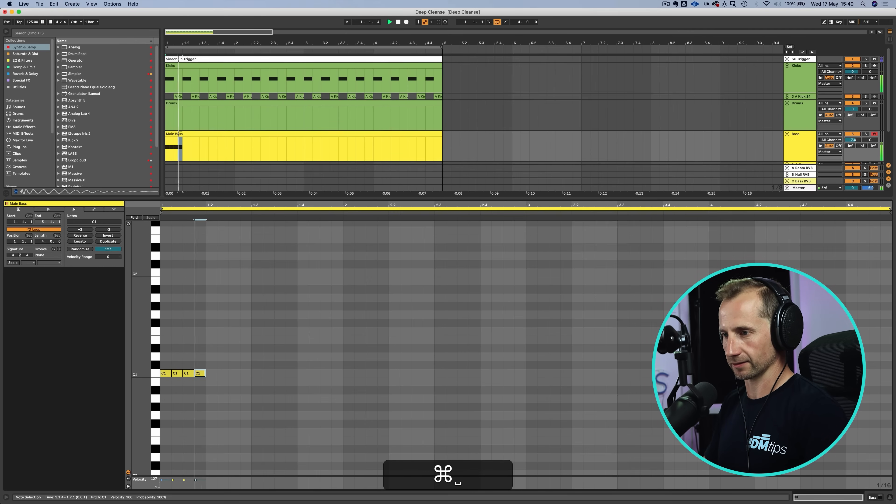
{"action": "key", "text": "super+d"}
{"action": "key", "text": "super+d"}
{"action": "key", "text": "super+d"}
{"action": "key", "text": "super+d"}
{"action": "key", "text": "super+d"}
{"action": "key", "text": "super+d"}
{"action": "key", "text": "super+d"}
{"action": "key", "text": "super+d"}
{"action": "key", "text": "super+d"}
{"action": "key", "text": "super+d"}
{"action": "key", "text": "super+d"}
{"action": "key", "text": "super+d"}
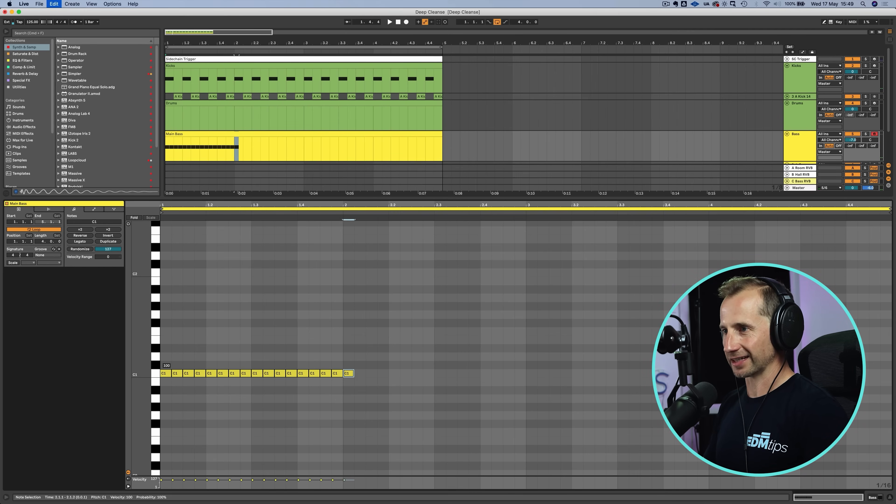
{"action": "key", "text": "super+d"}
{"action": "key", "text": "super+d"}
{"action": "key", "text": "super+d"}
{"action": "key", "text": "super+d"}
{"action": "key", "text": "super+d"}
{"action": "key", "text": "super+d"}
{"action": "key", "text": "super+d"}
{"action": "key", "text": "super+d"}
{"action": "key", "text": "super+d"}
{"action": "key", "text": "super+d"}
{"action": "key", "text": "super+d"}
{"action": "key", "text": "super+d"}
{"action": "key", "text": "super+d"}
{"action": "key", "text": "super+d"}
{"action": "key", "text": "super+d"}
{"action": "key", "text": "super+d"}
{"action": "key", "text": "super+d"}
{"action": "key", "text": "super+d"}
{"action": "key", "text": "super+d"}
{"action": "key", "text": "super+d"}
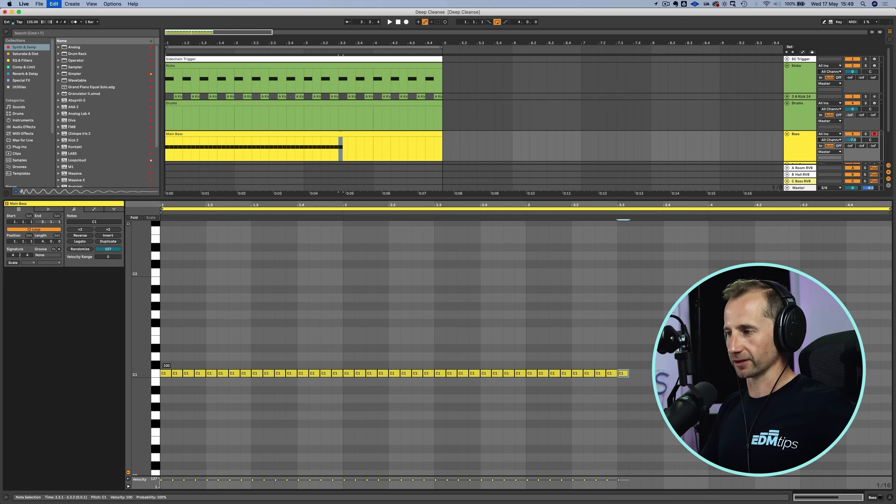
{"action": "key", "text": "super+d"}
{"action": "key", "text": "super+d"}
{"action": "key", "text": "super+d"}
{"action": "key", "text": "super+d"}
{"action": "key", "text": "super+d"}
{"action": "key", "text": "super+d"}
{"action": "key", "text": "super+d"}
{"action": "key", "text": "super+d"}
{"action": "key", "text": "super+d"}
{"action": "key", "text": "super+d"}
{"action": "key", "text": "super+d"}
{"action": "key", "text": "super+d"}
{"action": "key", "text": "super+d"}
{"action": "key", "text": "super+d"}
{"action": "key", "text": "super+d"}
{"action": "key", "text": "super+d"}
{"action": "key", "text": "super+d"}
{"action": "key", "text": "super+d"}
{"action": "key", "text": "super+d"}
{"action": "key", "text": "super+d"}
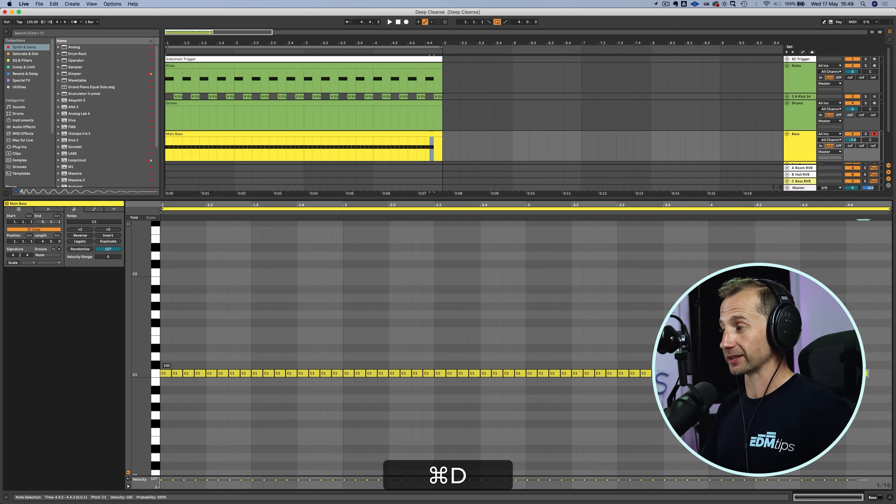
{"action": "key", "text": "super+d"}
{"action": "key", "text": "super+d"}
{"action": "key", "text": "shift+super+d"}
Open Serum on the Bass track, enable mono voicing, and set Envelope 1's sustain to -∞ dB and decay to 132 ms.
{"action": "key", "text": "shift+Tab"}
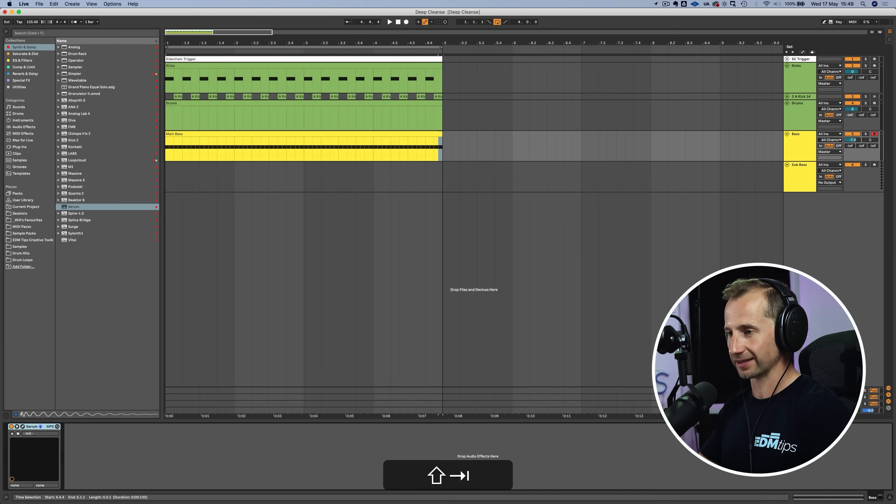
{"action": "left_click", "coordinate": [799, 134]}
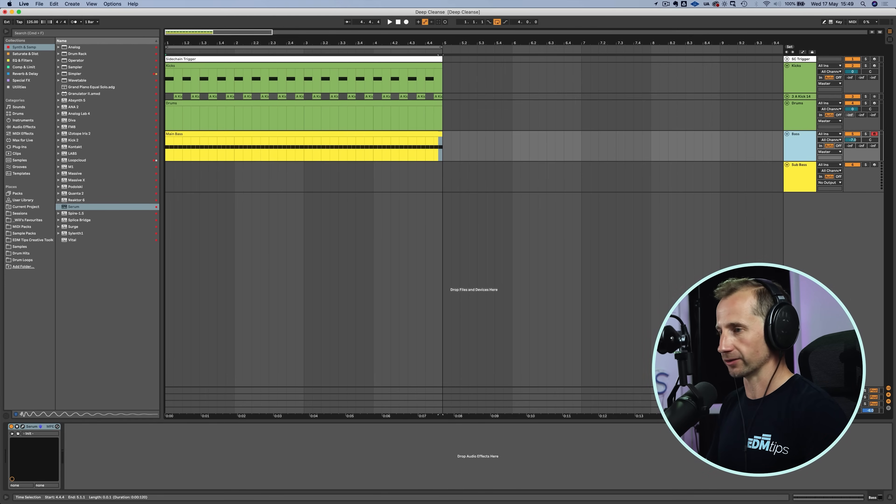
{"action": "left_click", "coordinate": [23, 427]}
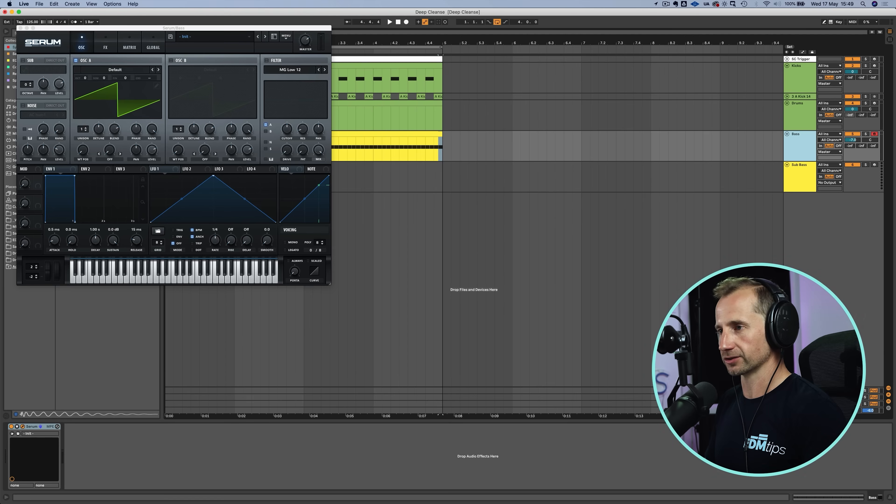
{"action": "left_click_drag", "start_coordinate": [174, 28], "coordinate": [464, 113]}
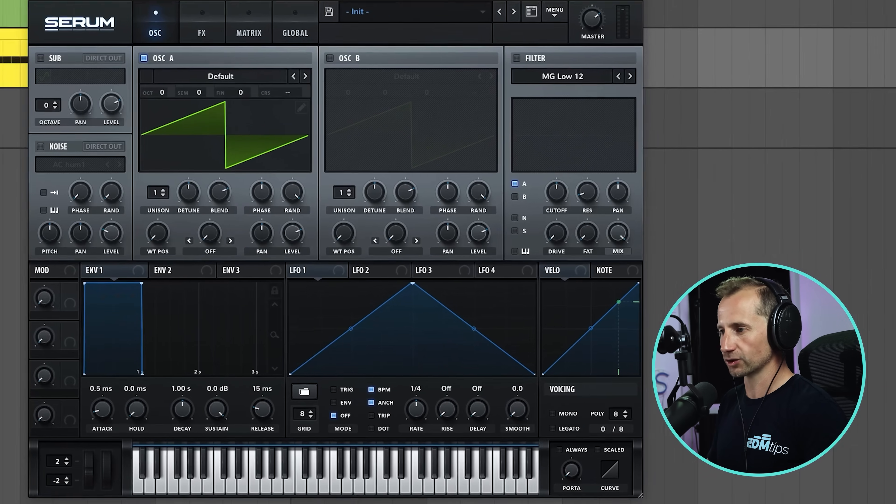
{"action": "left_click_drag", "start_coordinate": [403, 326], "coordinate": [403, 327]}
{"action": "left_click_drag", "start_coordinate": [206, 414], "coordinate": [205, 495]}
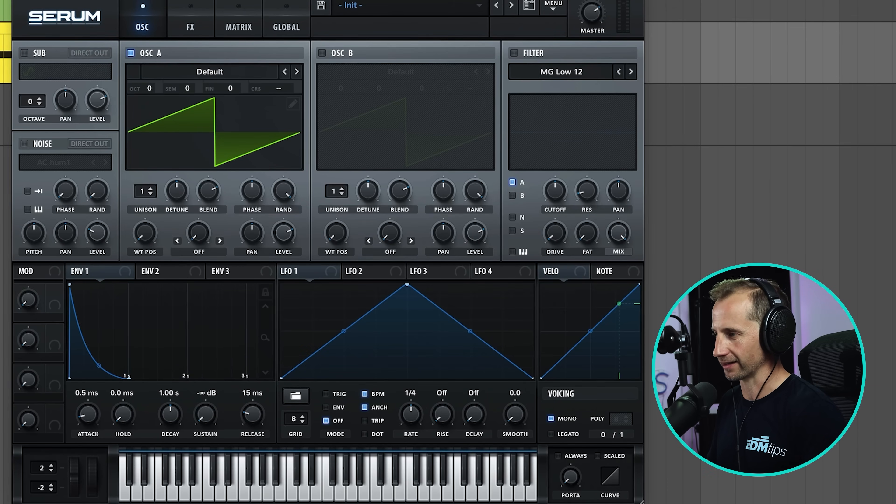
{"action": "left_click_drag", "start_coordinate": [170, 415], "coordinate": [171, 436]}
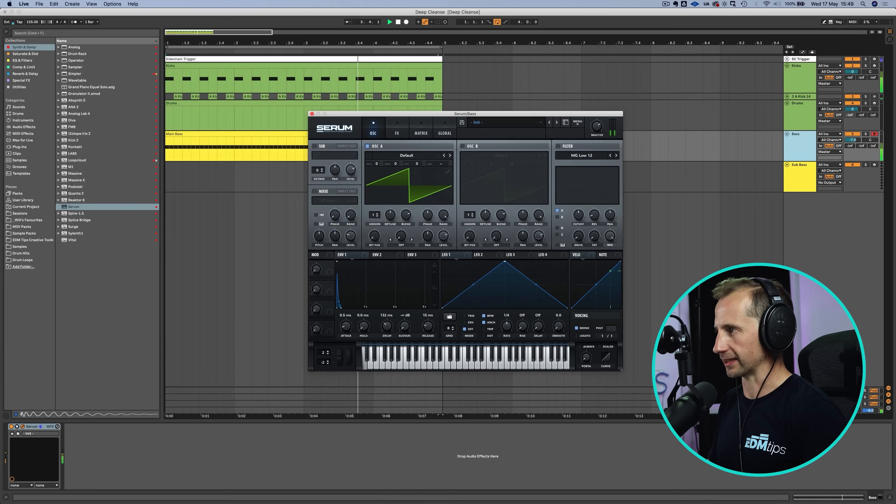
{"action": "left_click", "coordinate": [787, 96]}
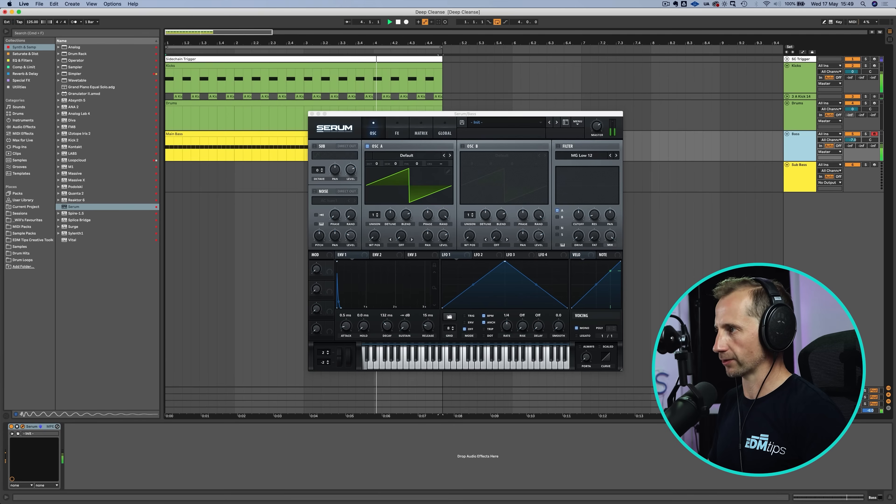
Unfold the reversed kick track and set its volume to about -39 dB while the groove plays.
{"action": "left_click", "coordinate": [853, 102]}
{"action": "left_click_drag", "start_coordinate": [853, 104], "coordinate": [853, 104]}
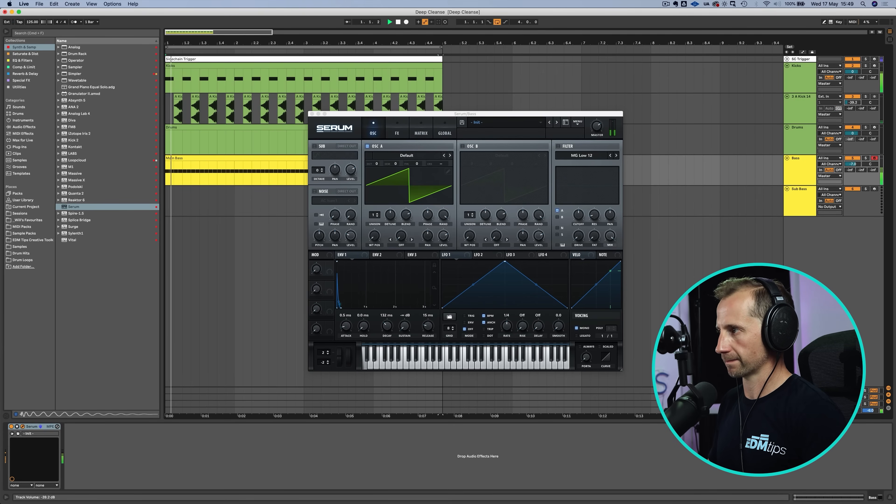
{"action": "key", "text": "space"}
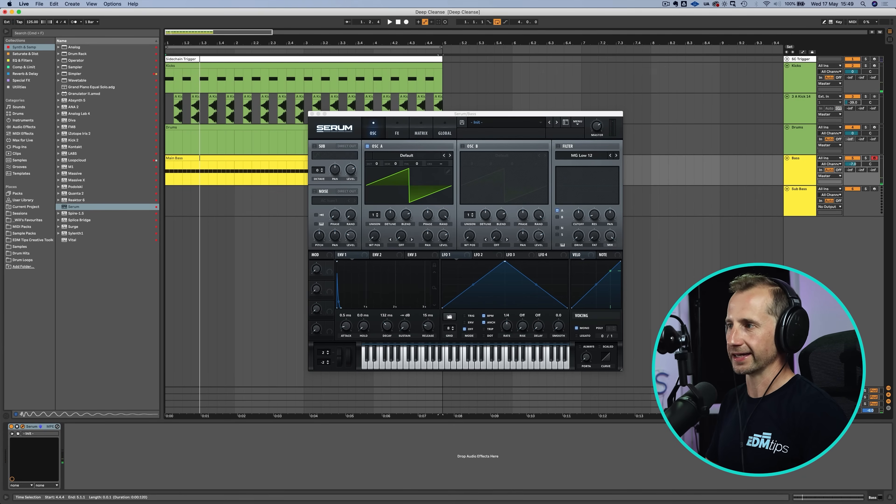
Enable Serum's MG Low 12 filter on the bass, modulate its cutoff with Envelope 1, and set Oscillator A to 6 unison voices.
{"action": "left_click", "coordinate": [559, 146]}
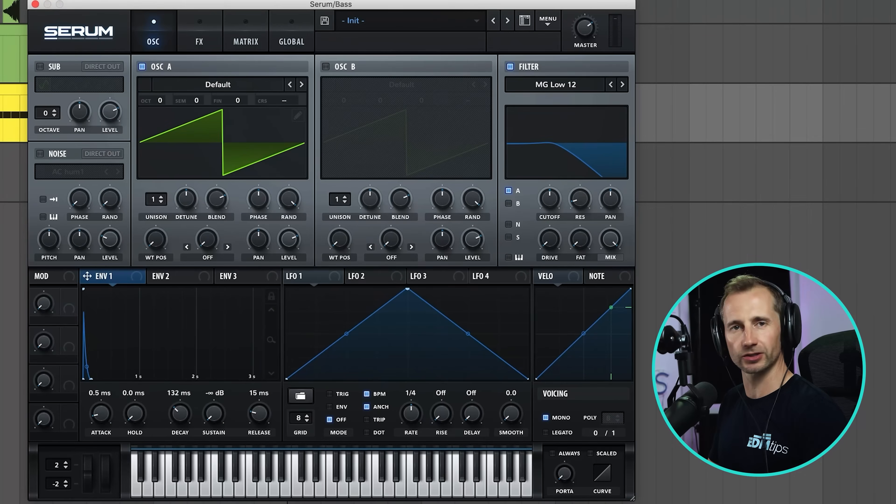
{"action": "left_click_drag", "start_coordinate": [339, 255], "coordinate": [550, 208]}
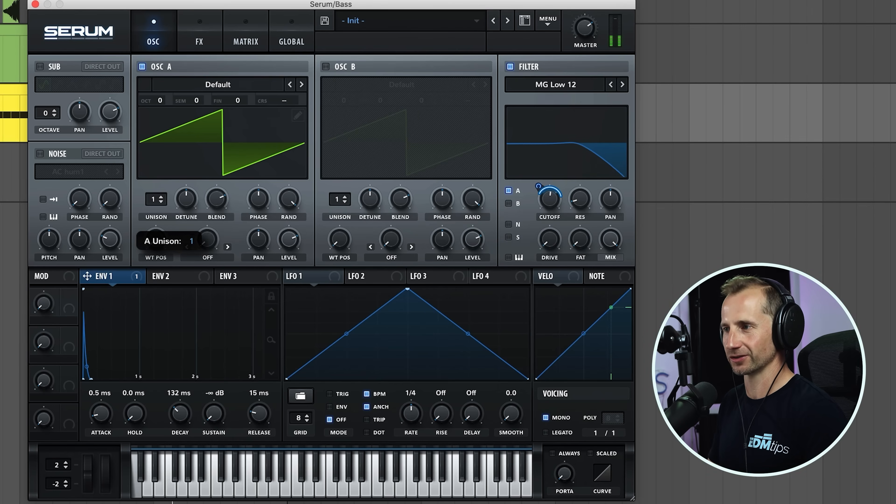
{"action": "left_click_drag", "start_coordinate": [153, 200], "coordinate": [153, 184]}
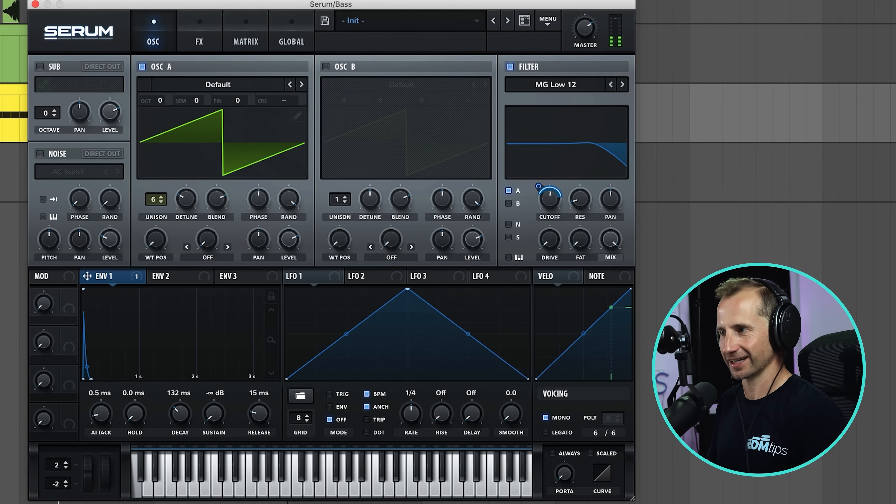
Enable Oscillator B through the filter at -1 octave with its level at 100%, and close the Serum window.
{"action": "left_click", "coordinate": [325, 67]}
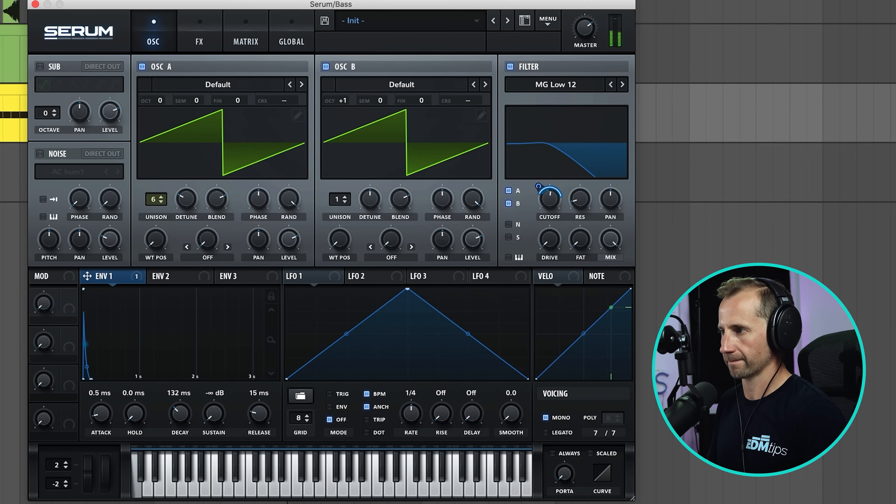
{"action": "left_click_drag", "start_coordinate": [473, 239], "coordinate": [473, 256]}
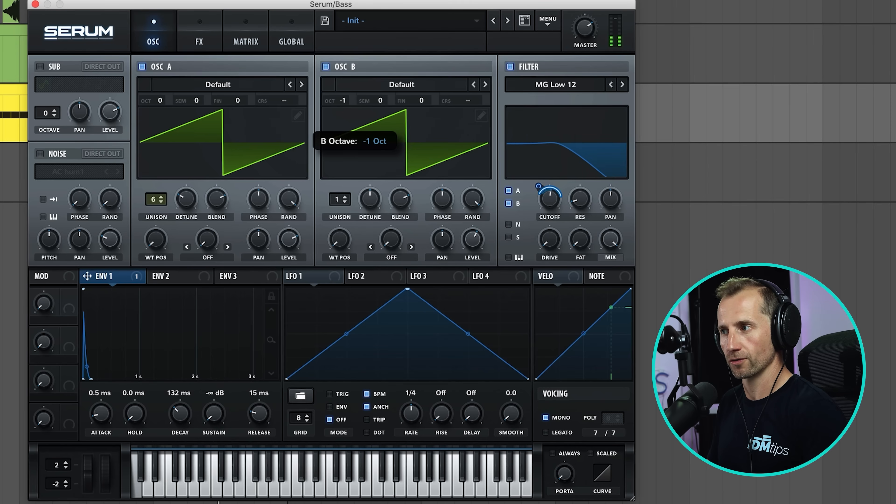
{"action": "mouse_move", "coordinate": [473, 239]}
{"action": "left_mouse_down"}
{"action": "mouse_move", "coordinate": [473, 262]}
{"action": "mouse_move", "coordinate": [472, 237]}
{"action": "left_mouse_up"}
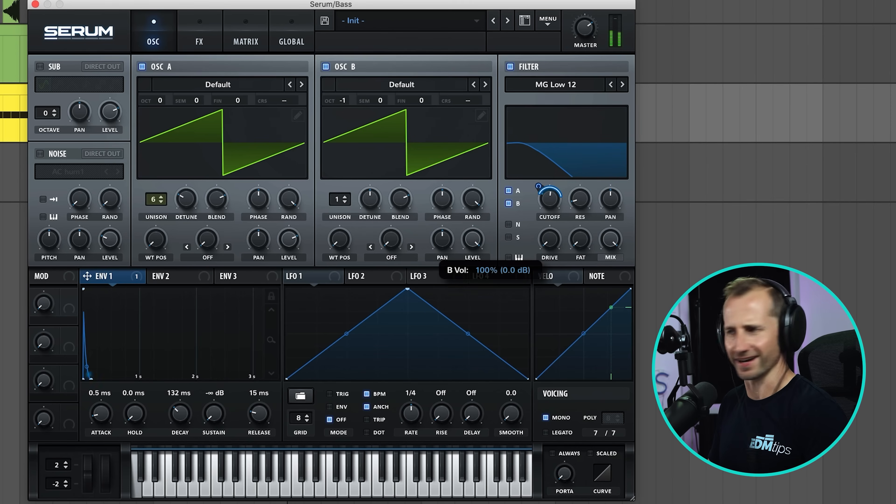
{"action": "key", "text": "space"}
{"action": "key", "text": "alt+super+p"}
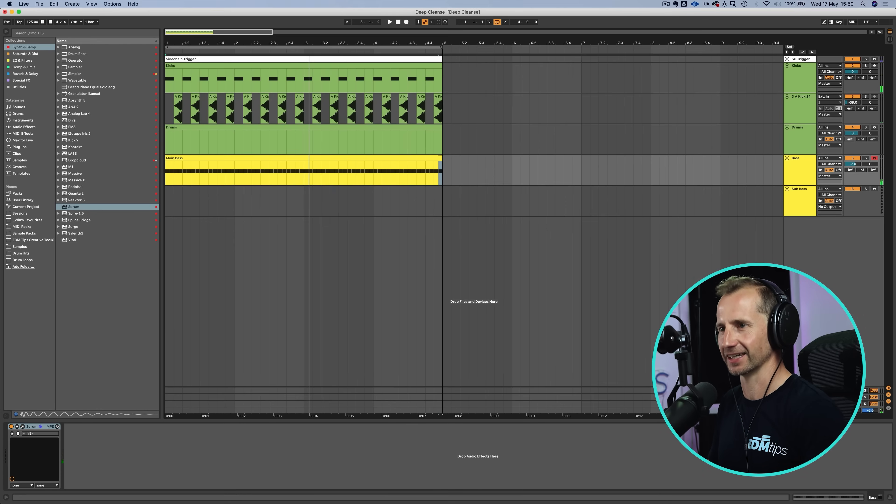
Add EQ Eight to the Bass track and raise its low-cut frequency to 108 Hz while listening.
{"action": "left_click", "coordinate": [22, 61]}
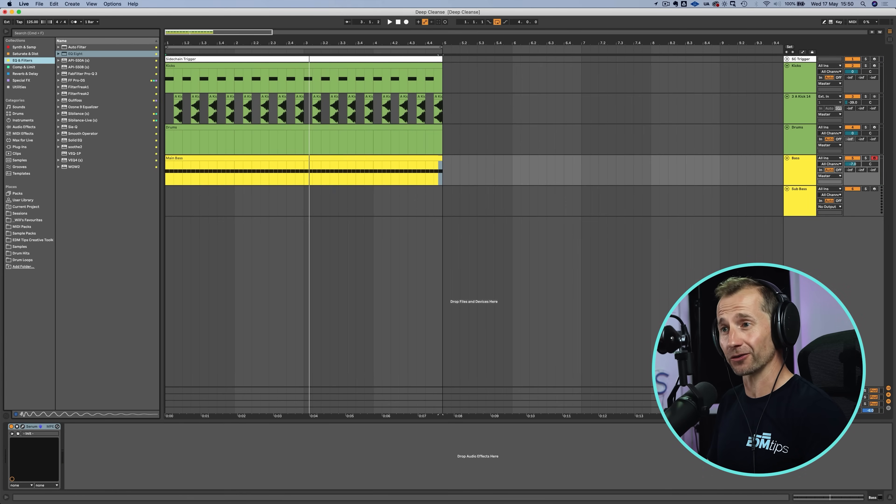
{"action": "left_click", "coordinate": [76, 53]}
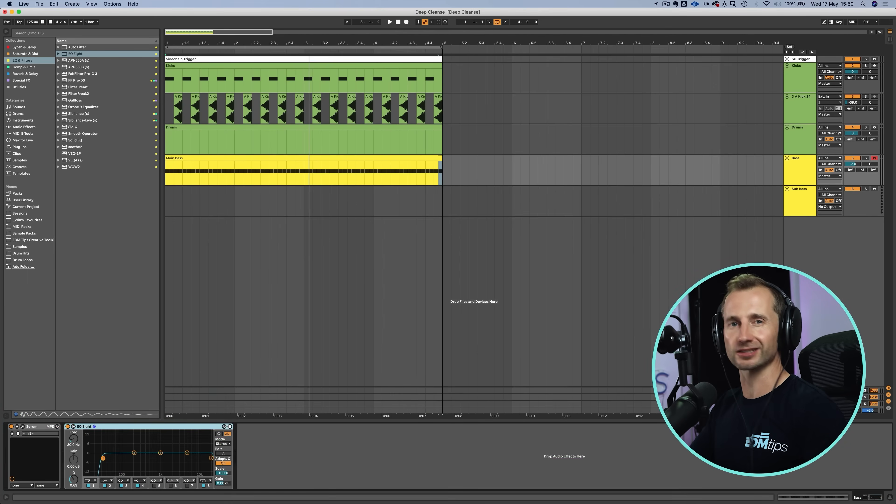
{"action": "left_click_drag", "start_coordinate": [73, 439], "coordinate": [73, 432]}
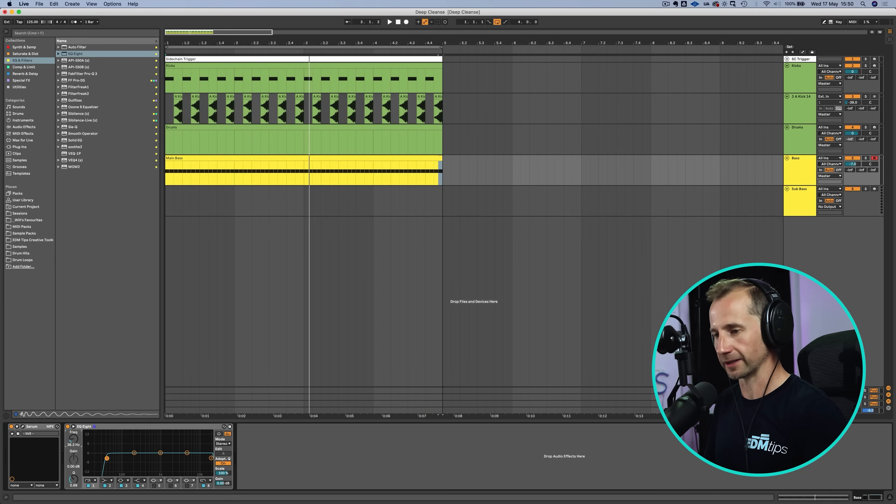
{"action": "key", "text": "space"}
{"action": "left_click_drag", "start_coordinate": [107, 458], "coordinate": [124, 458]}
{"action": "key", "text": "space"}
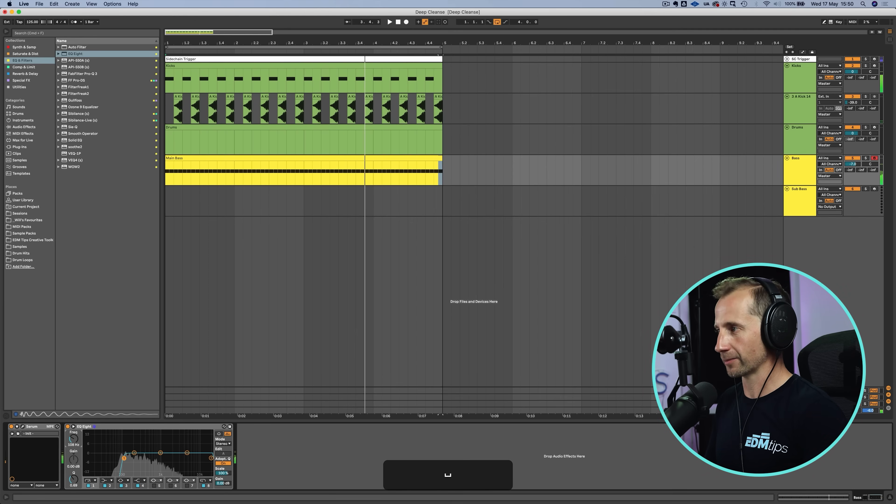
Create an empty four-bar MIDI clip on the Sub Bass track spanning bars 1 to 4.
{"action": "left_click", "coordinate": [800, 198]}
{"action": "left_click_drag", "start_coordinate": [442, 201], "coordinate": [173, 200]}
{"action": "key", "text": "shift+super+m"}
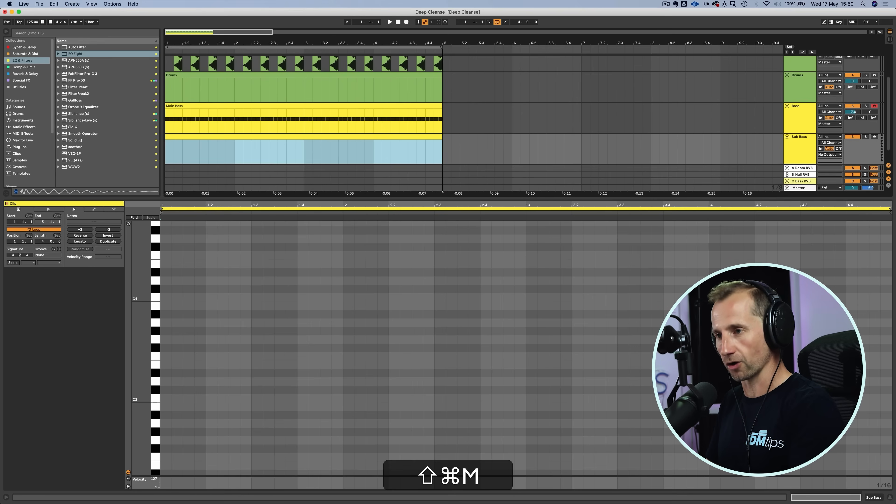
{"action": "key", "text": "shift+Tab"}
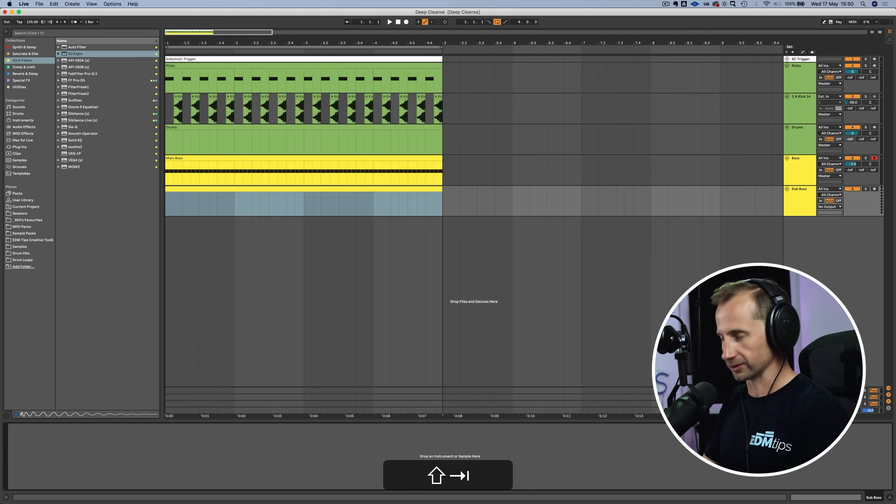
{"action": "key", "text": "super+e"}
{"action": "key", "text": "shift+s"}
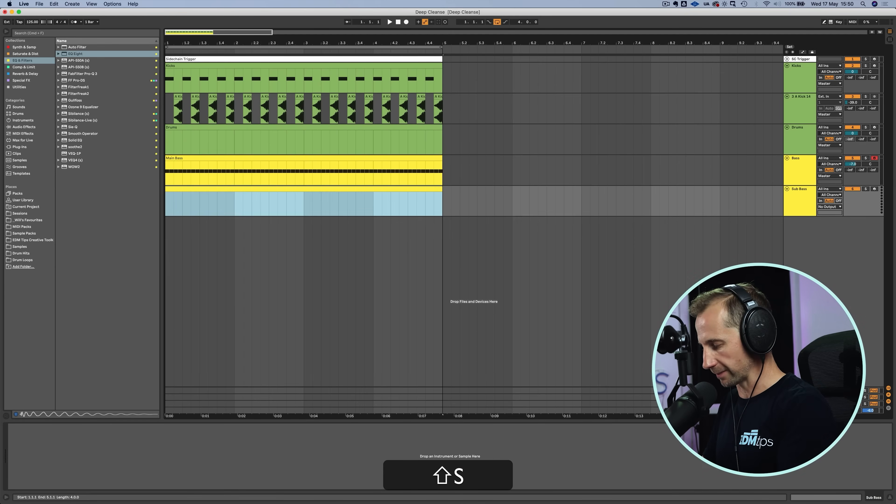
{"action": "key", "text": "shift+b"}
{"action": "key", "text": "shift+space"}
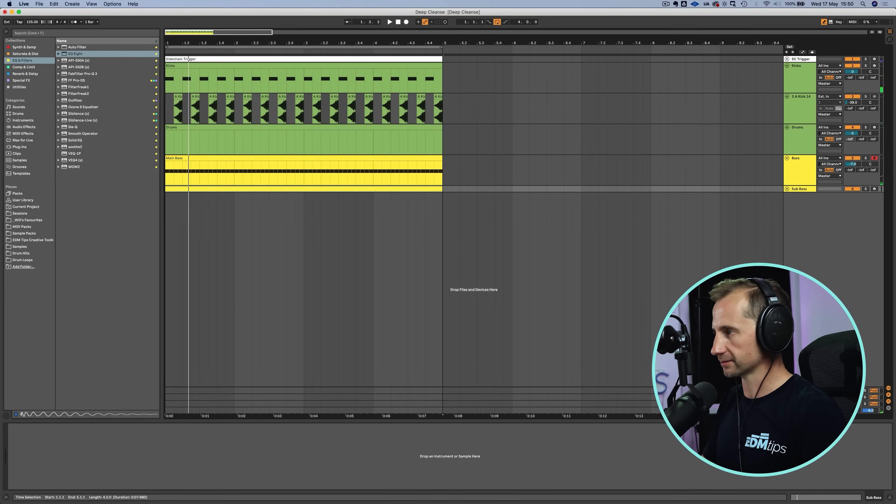
{"action": "key", "text": "u"}
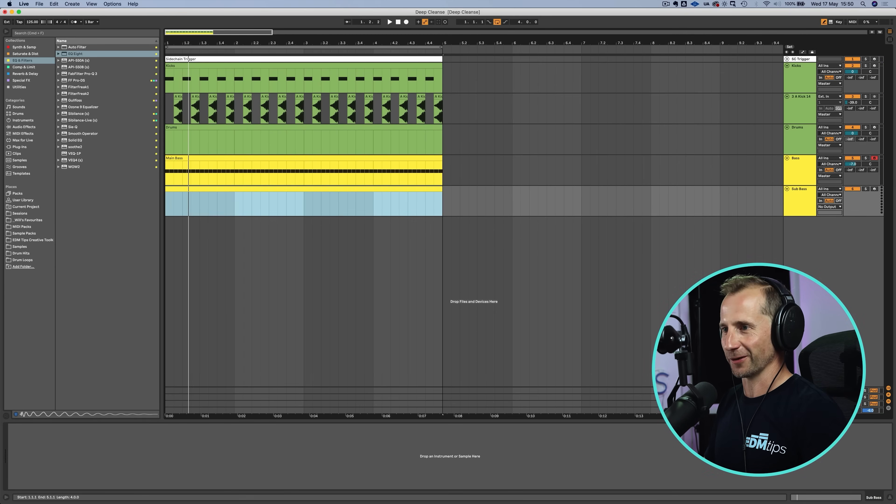
Rename the new four-bar clip as Sub Bass.
{"action": "key", "text": "cmd+r"}
{"action": "type", "text": "Sub "}
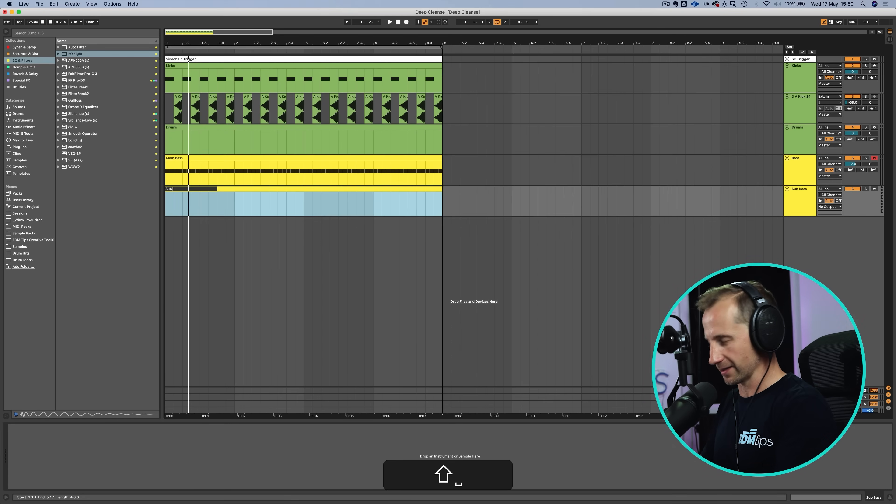
{"action": "type", "text": "Bass"}
{"action": "key", "text": "Return"}
Load Serum on the Sub Bass track and close its plug-in window.
{"action": "key", "text": "shift+Tab"}
{"action": "key", "text": "shift+Tab"}
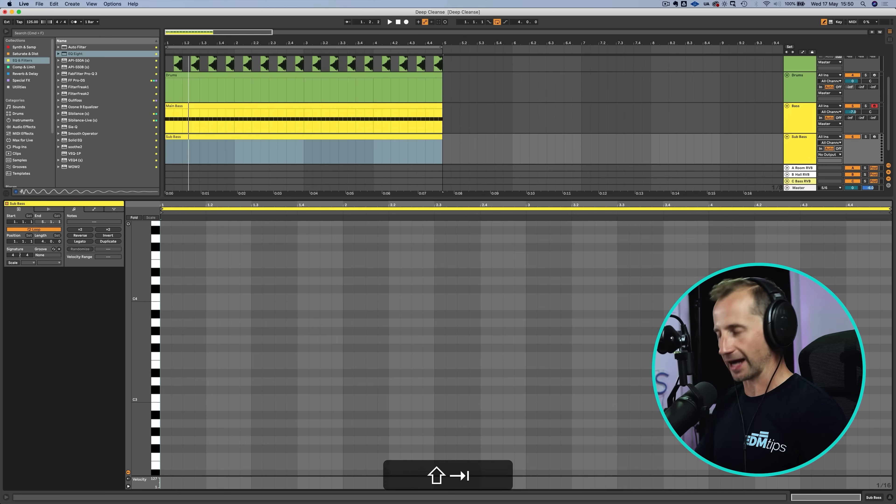
{"action": "left_click", "coordinate": [24, 47]}
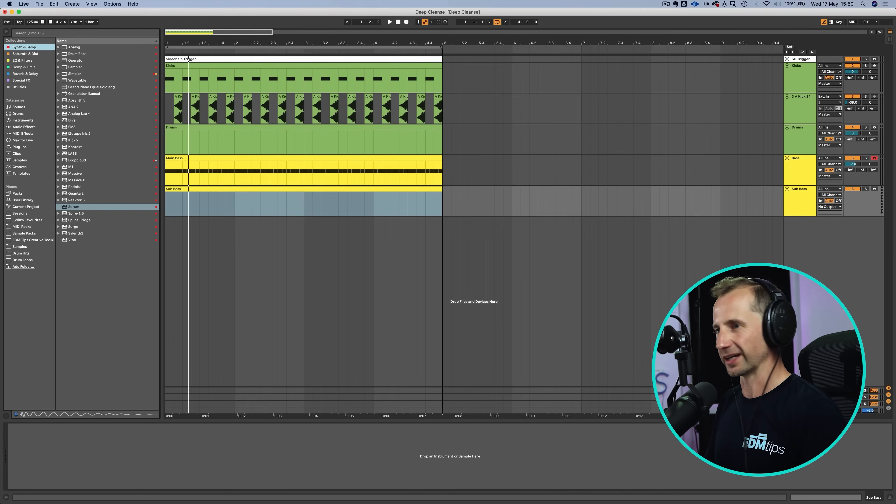
{"action": "left_click", "coordinate": [74, 207]}
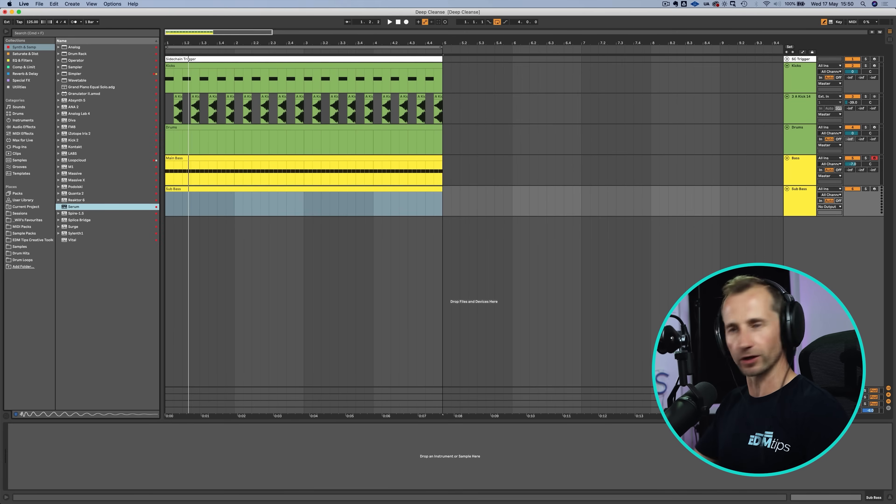
{"action": "key", "text": "Return"}
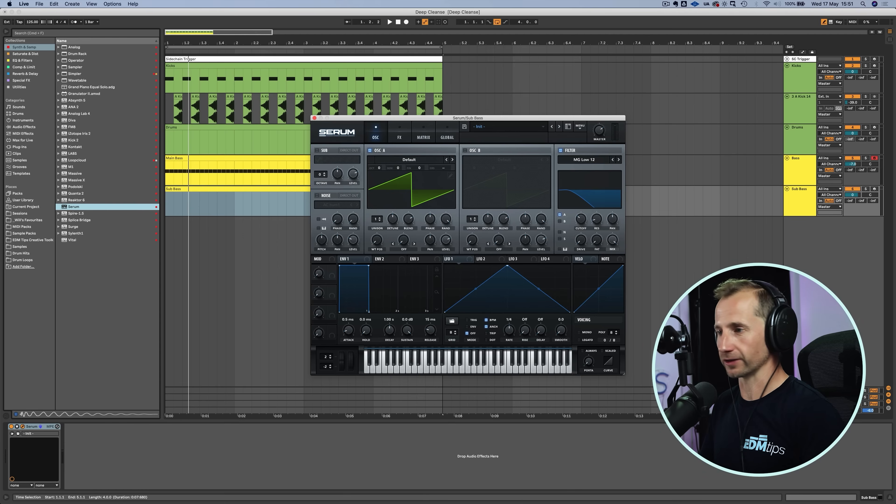
{"action": "left_click", "coordinate": [315, 117]}
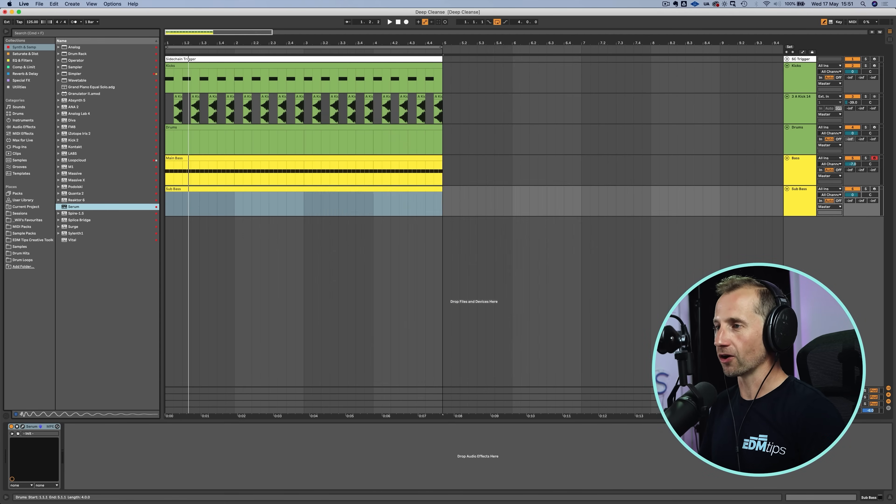
{"action": "left_click_drag", "start_coordinate": [311, 120], "coordinate": [306, 136]}
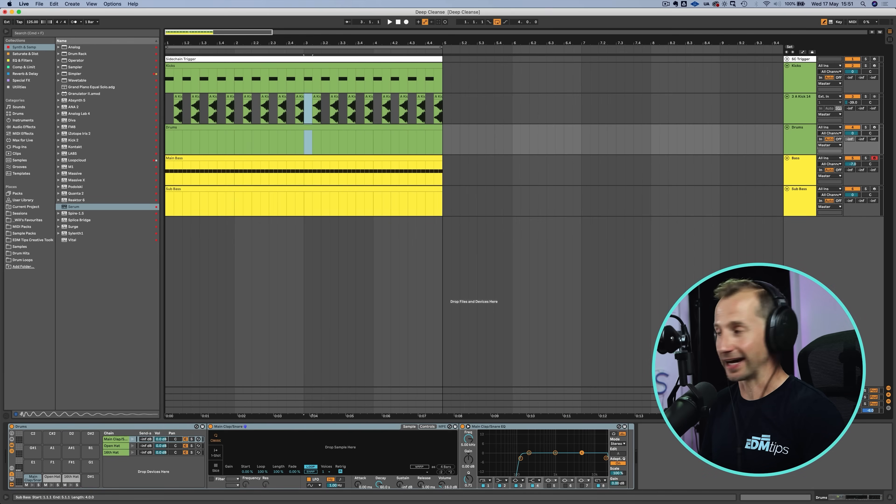
Enter sixteenth-note C3 notes at 1.1.1, 1.1.4 and 1.2.4 in the Sub Bass clip, auditioning against the groove.
{"action": "double_click", "coordinate": [307, 203]}
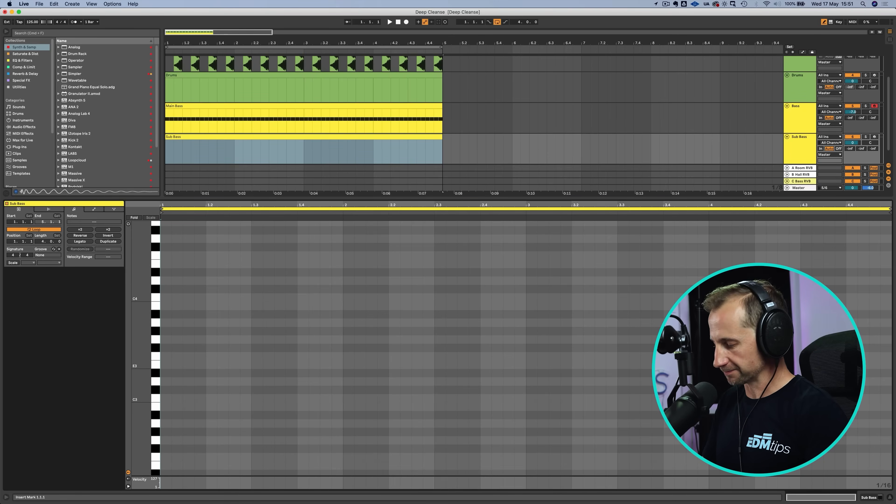
{"action": "key", "text": "b"}
{"action": "scroll", "coordinate": [512, 344], "scroll_direction": "down", "scroll_amount": 3}
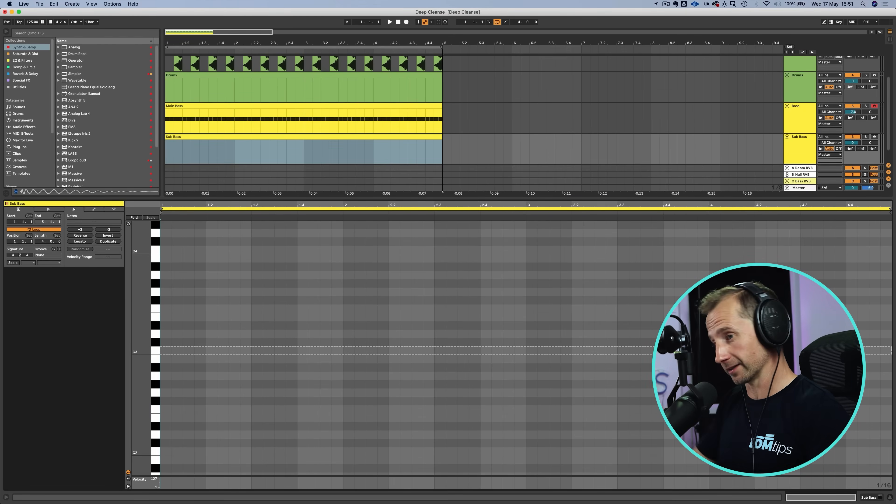
{"action": "key", "text": "p"}
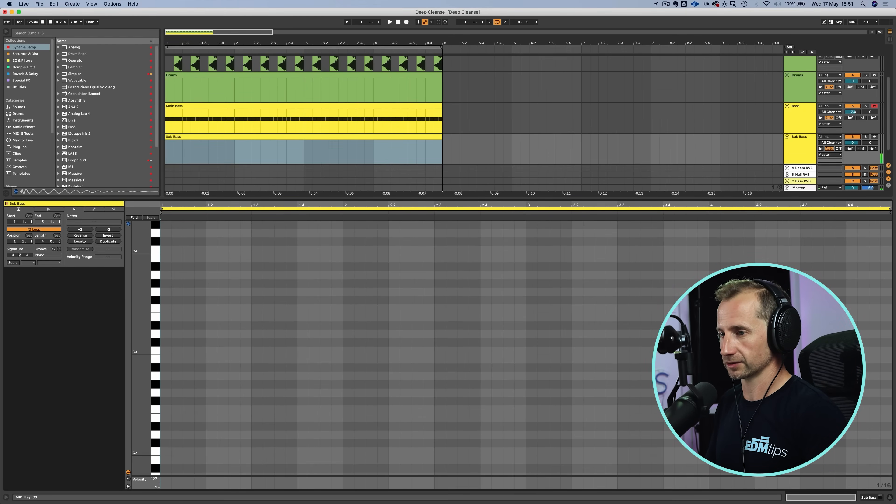
{"action": "key", "text": "space"}
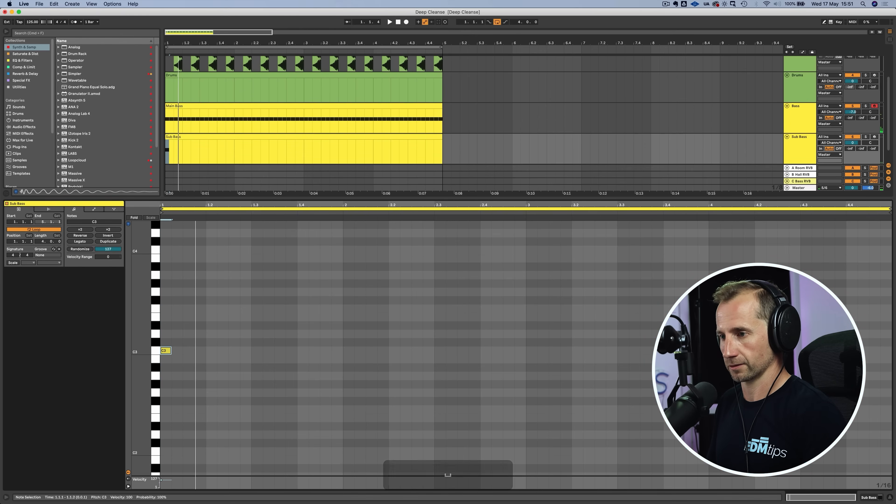
{"action": "double_click", "coordinate": [202, 350]}
{"action": "key", "text": "space"}
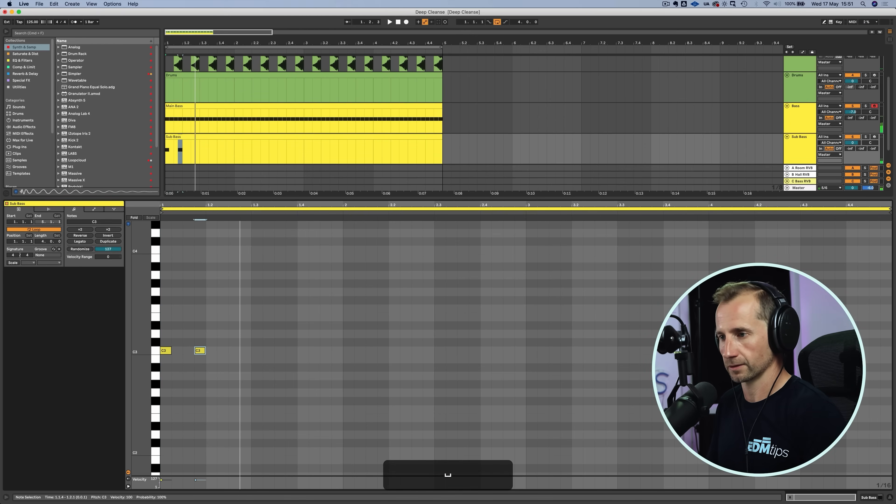
{"action": "double_click", "coordinate": [246, 351]}
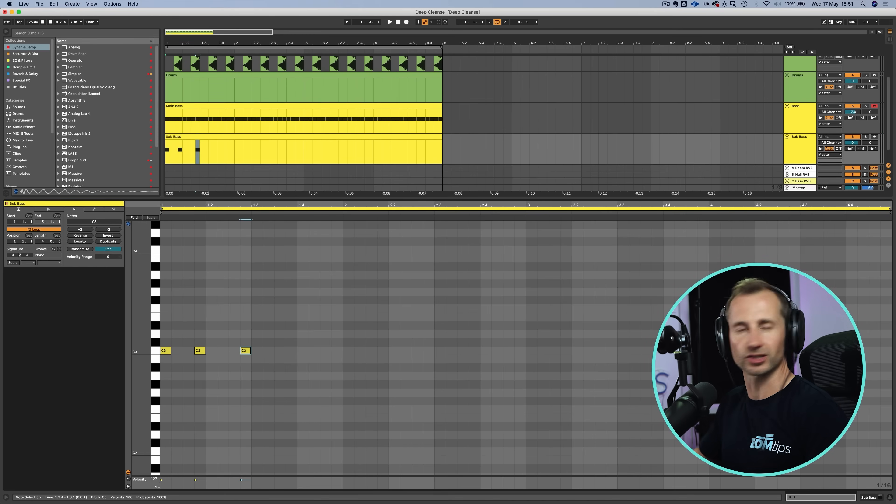
Try shifting the third sub bass note one sixteenth later, playing the pattern back to compare.
{"action": "key", "text": "space"}
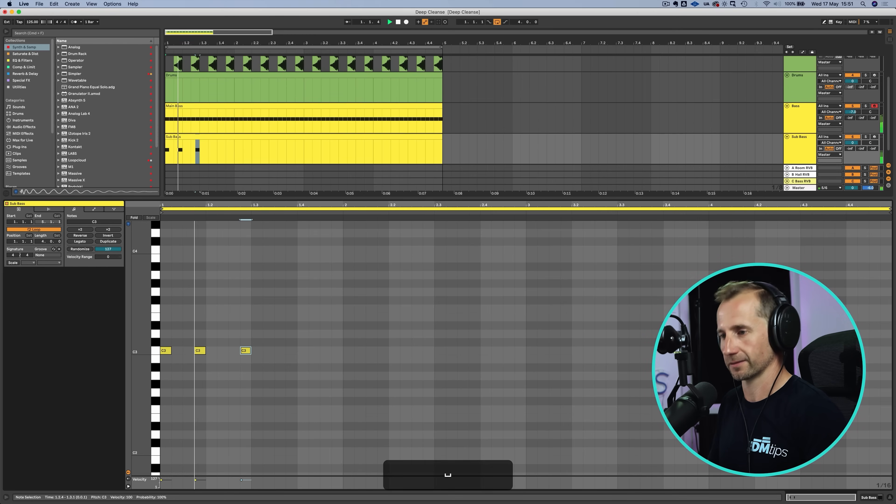
{"action": "key", "text": "Right"}
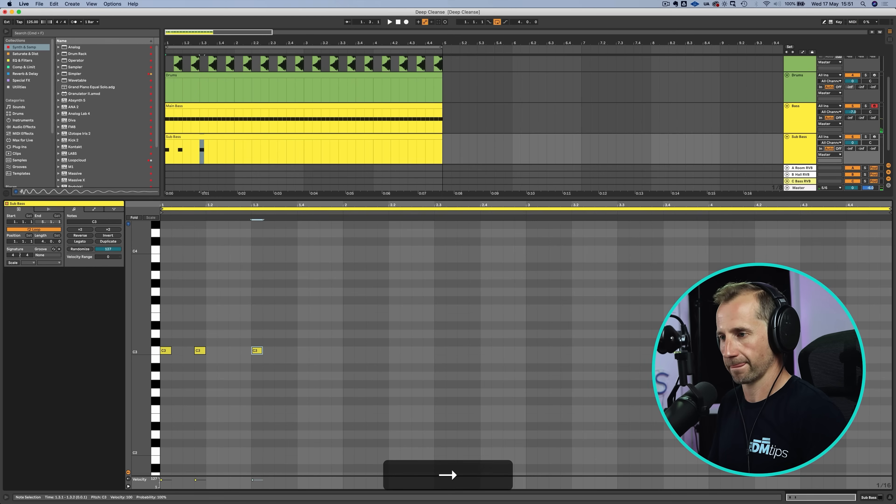
{"action": "key", "text": "Left"}
{"action": "key", "text": "space"}
{"action": "key", "text": "space"}
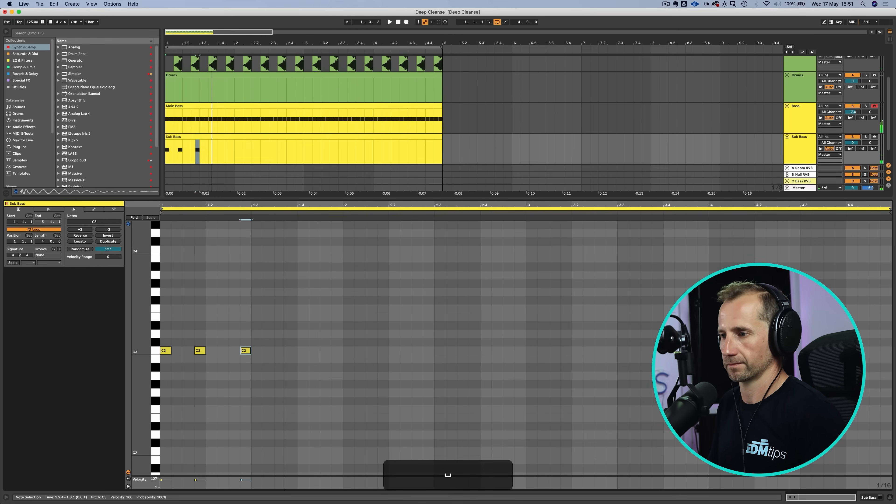
Add sixteenth-note C3 notes at 1.3.3 and 1.4.2 in the Sub Bass clip and play the pattern back.
{"action": "double_click", "coordinate": [280, 350]}
{"action": "double_click", "coordinate": [304, 351]}
{"action": "key", "text": "Right"}
{"action": "key", "text": "space"}
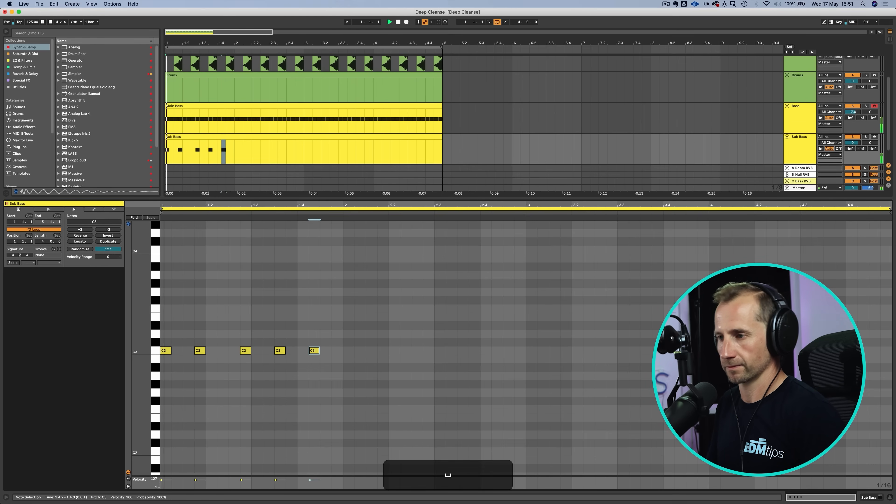
Duplicate the full one-bar Sub Bass pattern three times so it fills all four bars of the clip.
{"action": "key", "text": "space"}
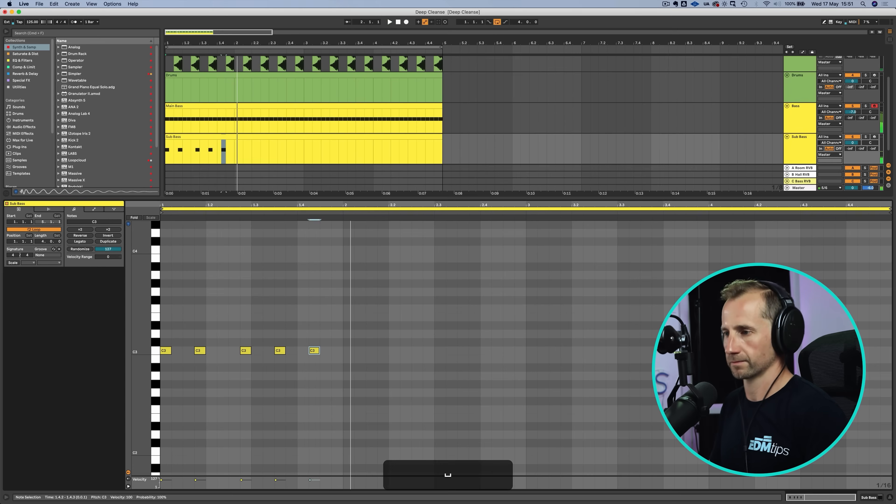
{"action": "key", "text": "super+a"}
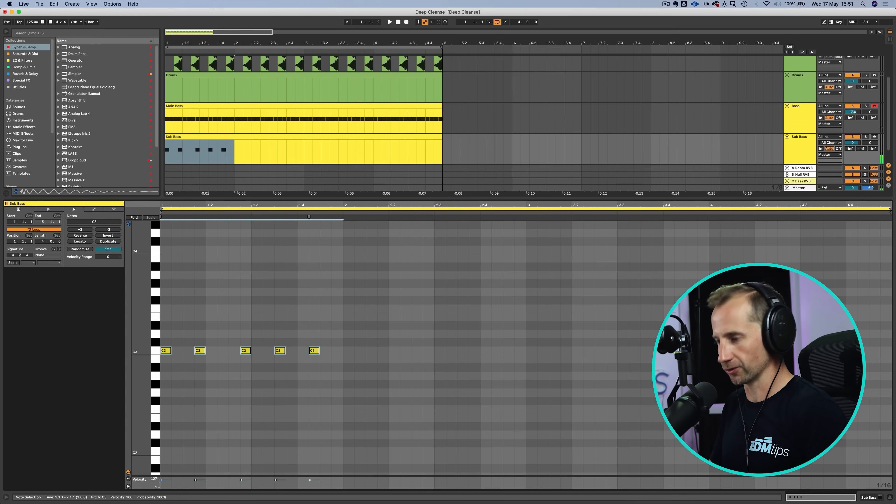
{"action": "key", "text": "super+d"}
{"action": "key", "text": "super+d"}
{"action": "key", "text": "super+d"}
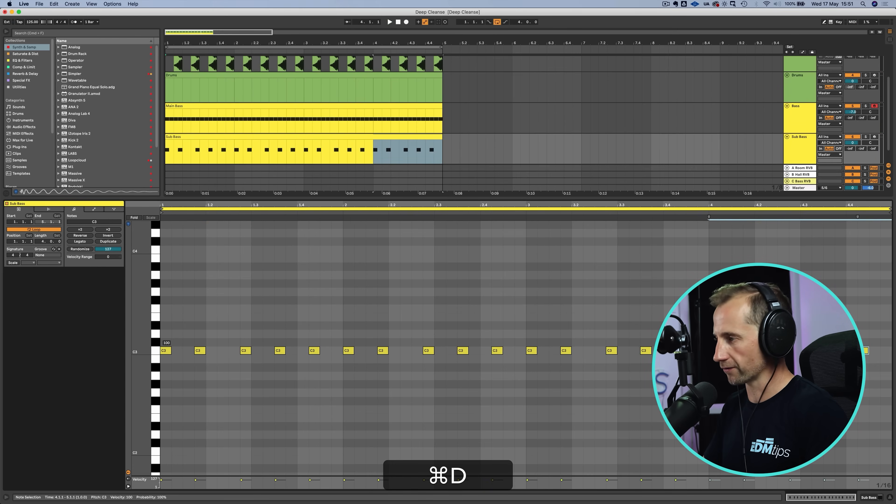
Solo the Sub Bass track and transpose all of its clip's notes down to C0 while listening to playback.
{"action": "key", "text": "shift+Tab"}
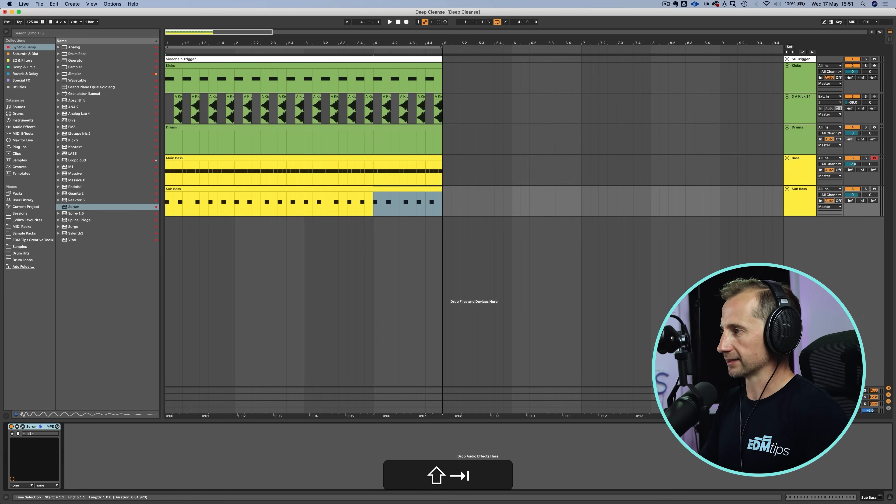
{"action": "left_click", "coordinate": [865, 189]}
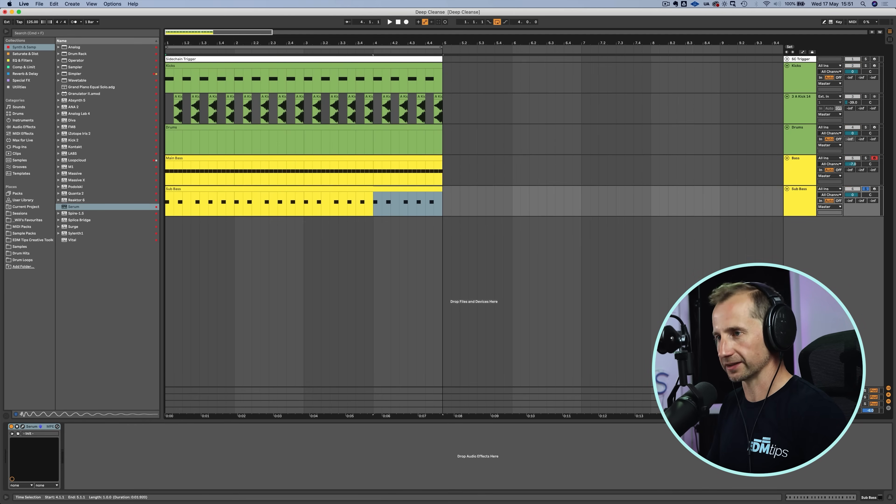
{"action": "double_click", "coordinate": [303, 189]}
{"action": "left_click", "coordinate": [304, 300]}
{"action": "key", "text": "super+a"}
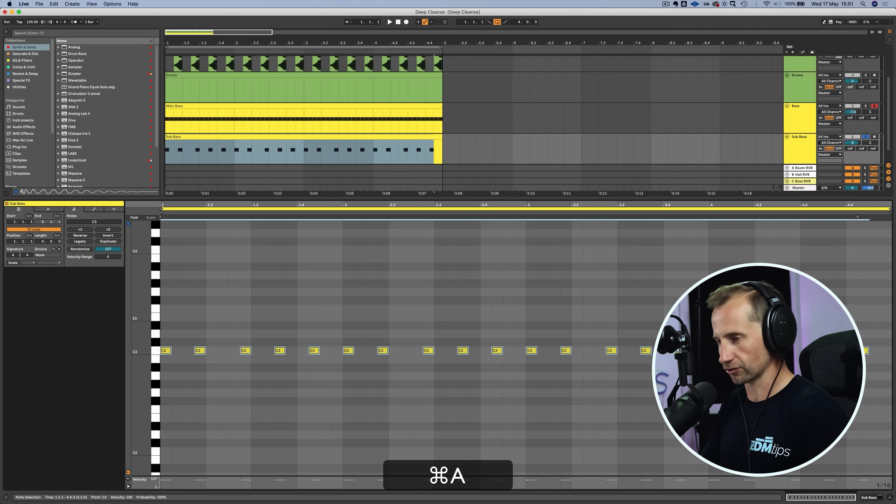
{"action": "key", "text": "shift+super+Down"}
{"action": "key", "text": "space"}
{"action": "key", "text": "shift+Down"}
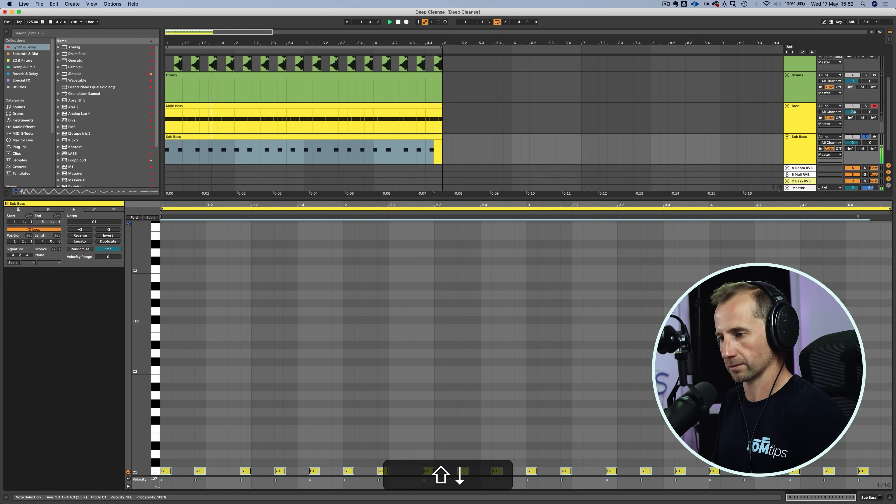
{"action": "key", "text": "shift+Down"}
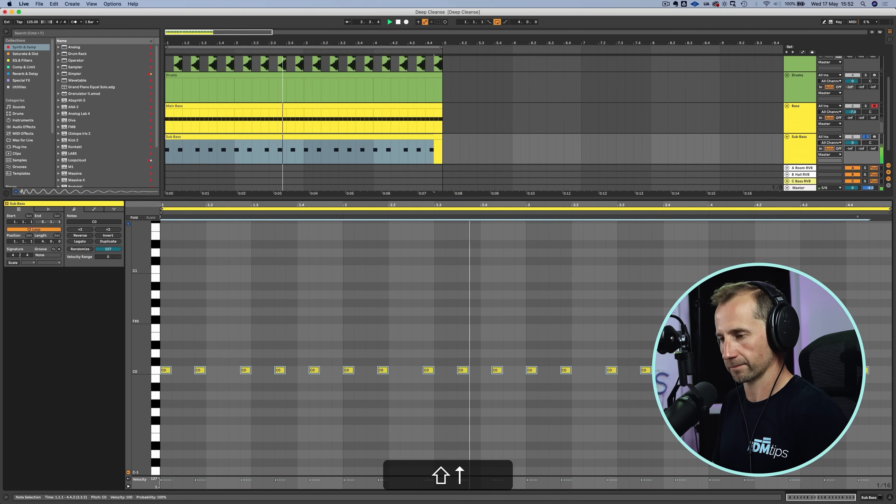
Set the Sub Bass Serum to mono and shape Env 1 with 1.09 s decay, -9.8 dB sustain and 402 ms release.
{"action": "key", "text": "shift+Tab"}
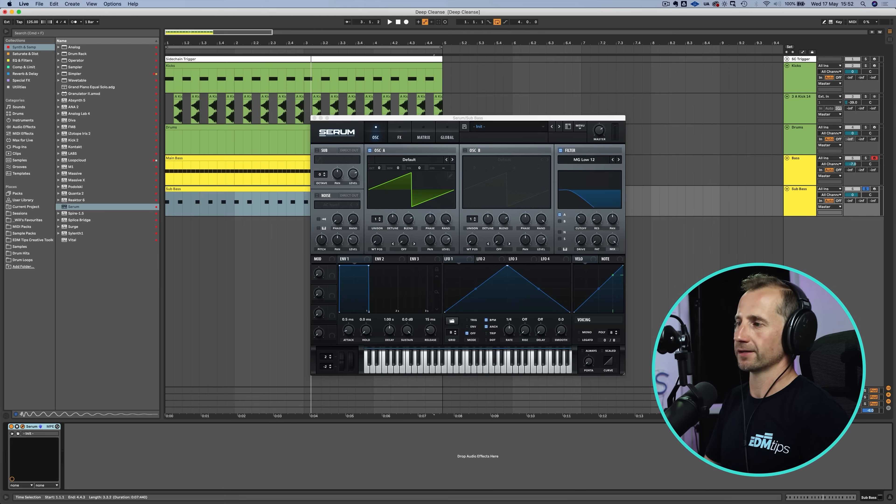
{"action": "key", "text": "space"}
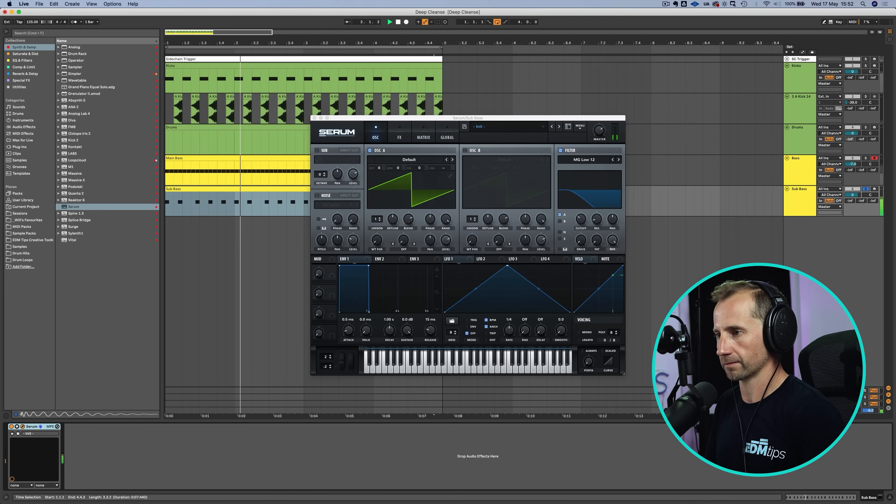
{"action": "key", "text": "space"}
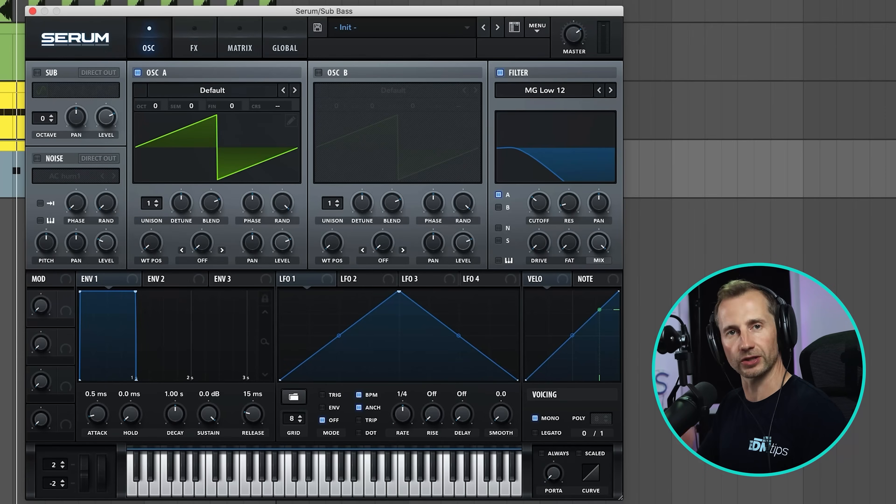
{"action": "mouse_move", "coordinate": [253, 414]}
{"action": "left_mouse_down"}
{"action": "mouse_move", "coordinate": [252, 399]}
{"action": "mouse_move", "coordinate": [253, 418]}
{"action": "left_mouse_up"}
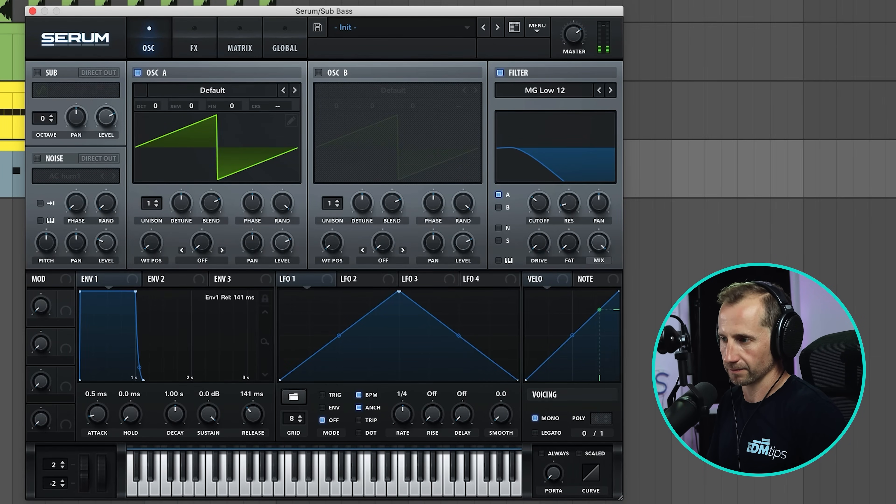
{"action": "left_click_drag", "start_coordinate": [135, 292], "coordinate": [140, 330]}
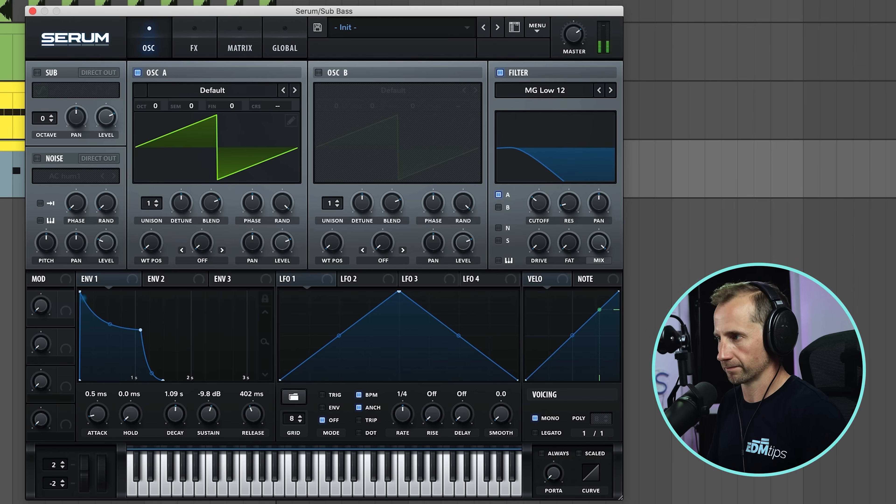
Lower Serum's filter cutoff slightly, switch on its sine sub oscillator, and hide the plug-in window after auditioning.
{"action": "left_click_drag", "start_coordinate": [539, 202], "coordinate": [539, 210]}
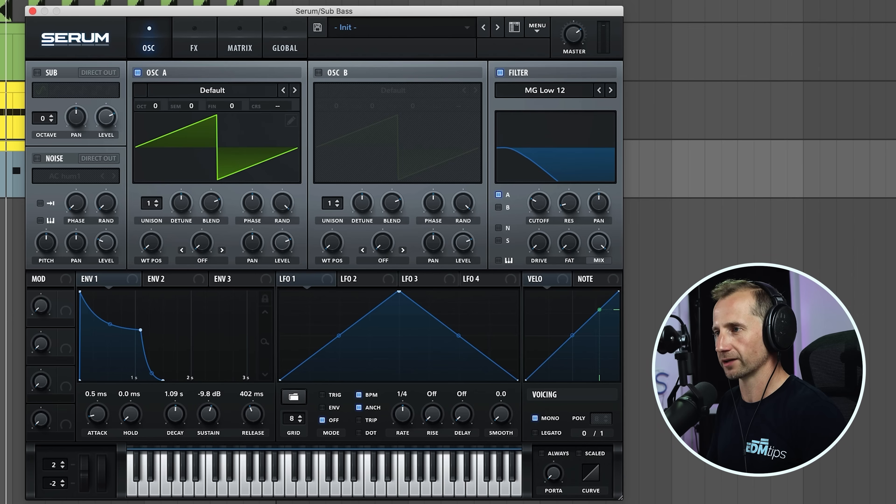
{"action": "left_click", "coordinate": [37, 73]}
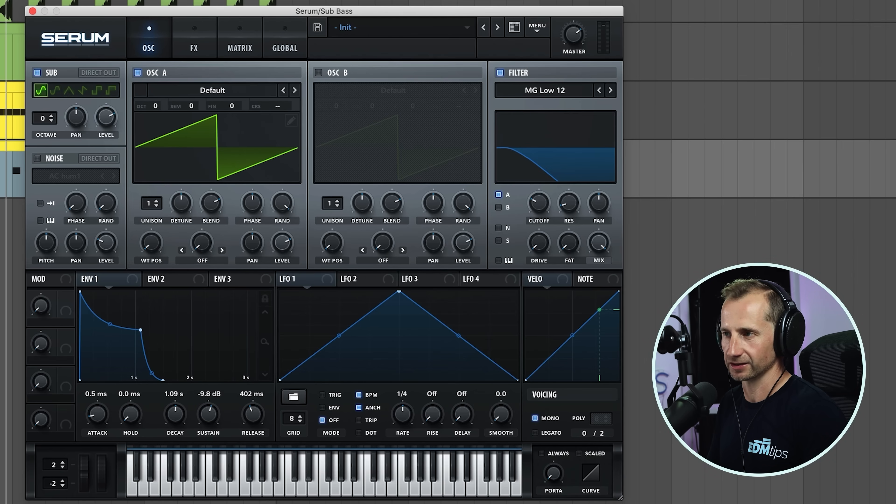
{"action": "left_click_drag", "start_coordinate": [45, 118], "coordinate": [45, 129]}
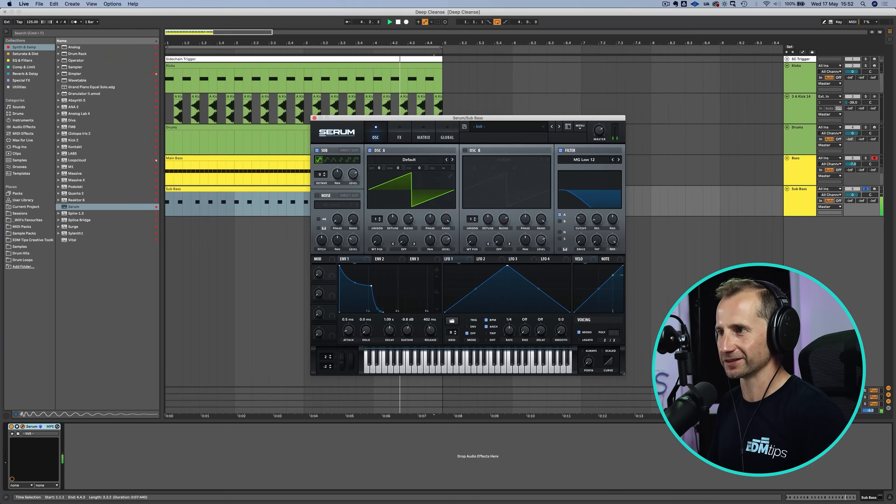
{"action": "key", "text": "super+alt+p"}
{"action": "key", "text": "space"}
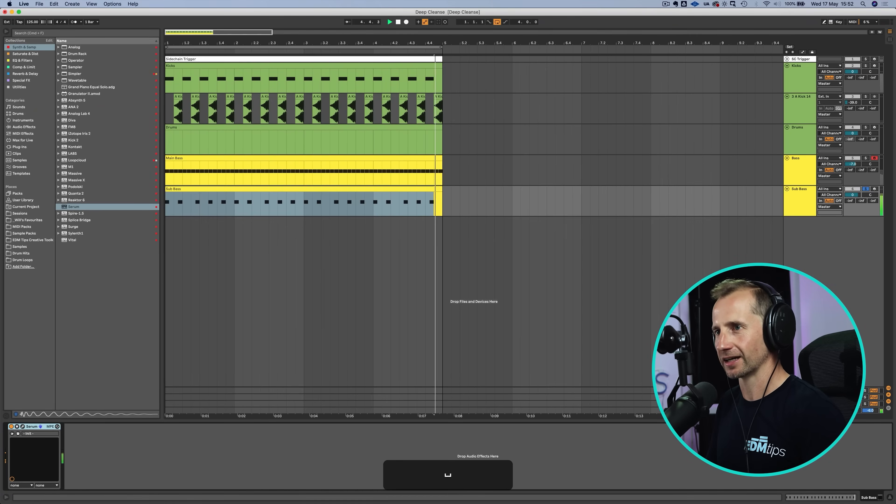
Add an EQ Eight after Serum on the Sub Bass track.
{"action": "left_click", "coordinate": [23, 61]}
{"action": "left_click", "coordinate": [75, 53]}
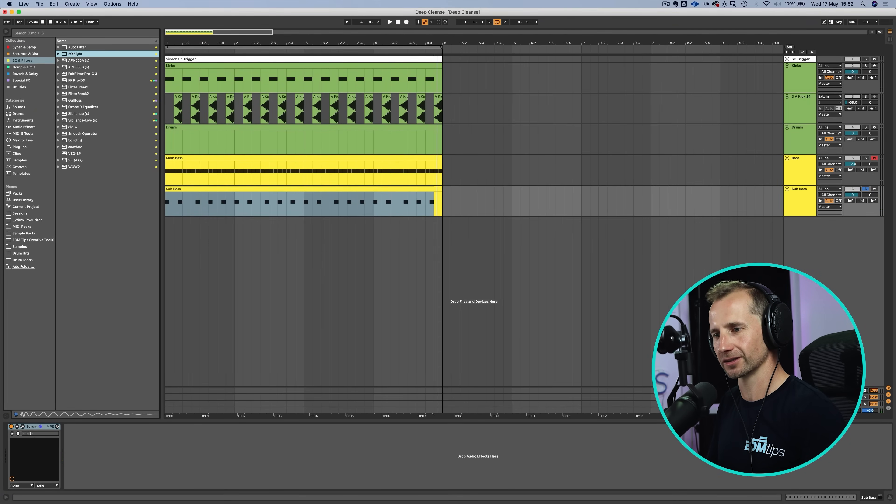
{"action": "key", "text": "Return"}
{"action": "double_click", "coordinate": [103, 458]}
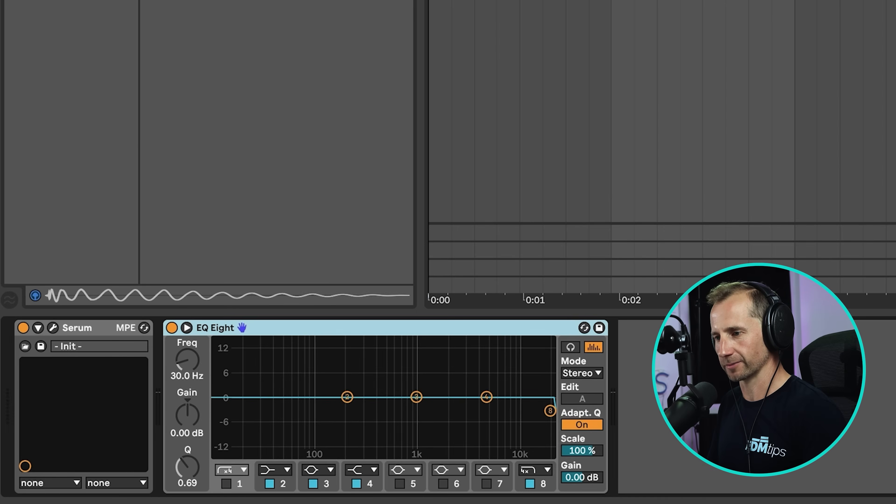
Set EQ Eight's band 8 to 199 Hz and change it to the gentler, non-x4 low-pass filter during playback.
{"action": "left_click", "coordinate": [550, 410]}
{"action": "key", "text": "space"}
{"action": "left_click_drag", "start_coordinate": [550, 411], "coordinate": [346, 411]}
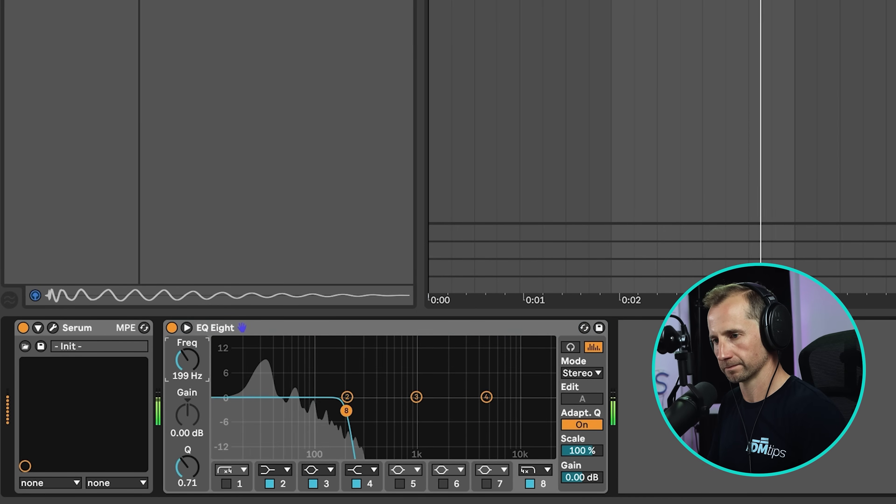
{"action": "left_click", "coordinate": [535, 470]}
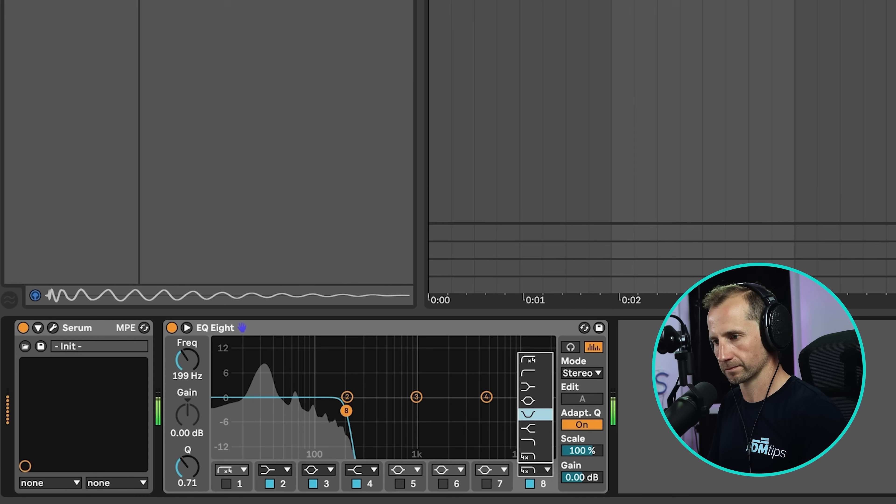
{"action": "left_click", "coordinate": [529, 442]}
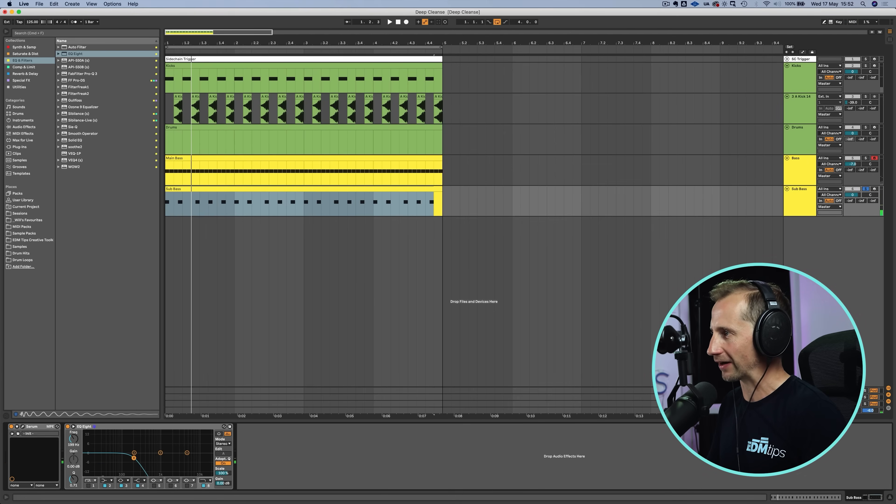
Solo the 3-A Kick 14, Kicks and Bass tracks together with Sub Bass and play the combination back.
{"action": "key", "text": "super"}
{"action": "left_click", "coordinate": [865, 96], "text": "super"}
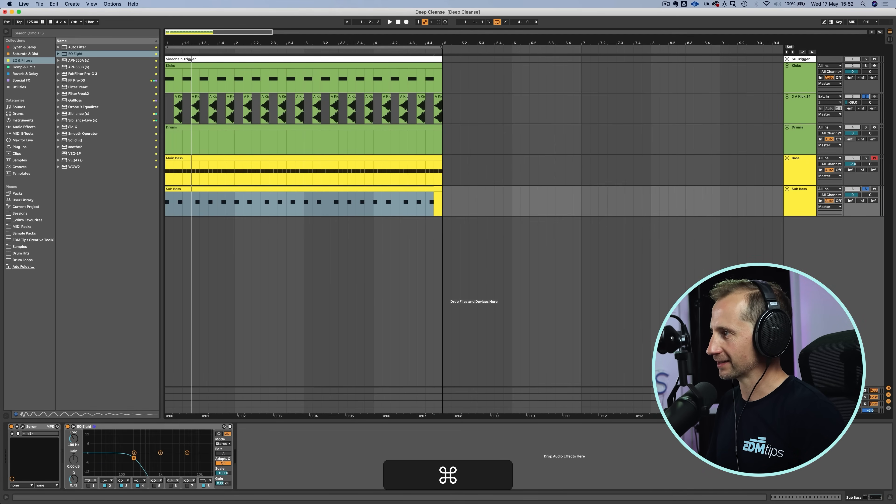
{"action": "left_click", "coordinate": [866, 65], "text": "super"}
{"action": "key", "text": "space"}
{"action": "left_click", "coordinate": [866, 158], "text": "super"}
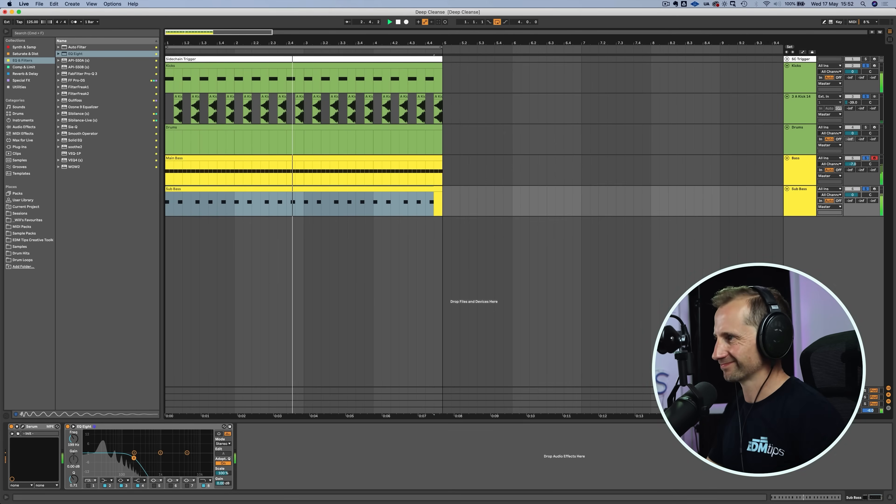
{"action": "left_click", "coordinate": [799, 198]}
{"action": "key", "text": "space"}
Group the Bass and Sub Bass tracks, name the group BASS and colour it orange.
{"action": "left_click", "coordinate": [800, 166]}
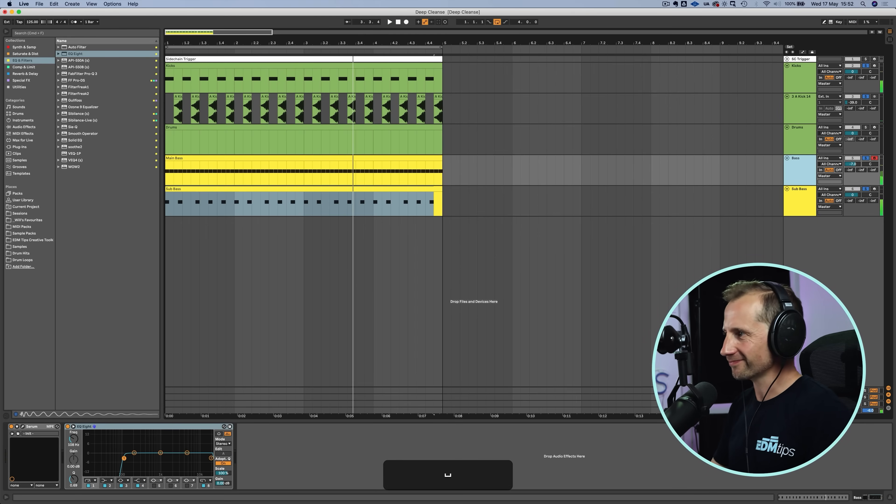
{"action": "left_click", "coordinate": [800, 198], "text": "shift"}
{"action": "key", "text": "super+g"}
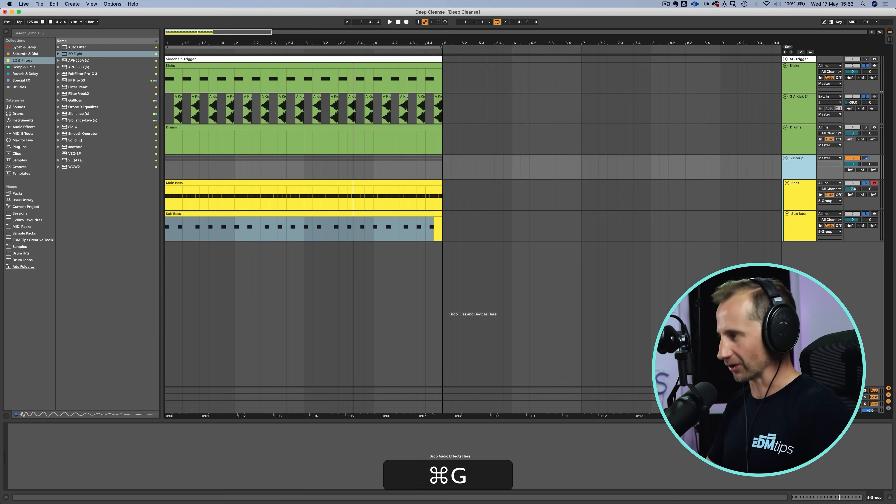
{"action": "key", "text": "super+r"}
{"action": "type", "text": "BASS"}
{"action": "key", "text": "shift+Return"}
{"action": "right_click", "coordinate": [791, 162]}
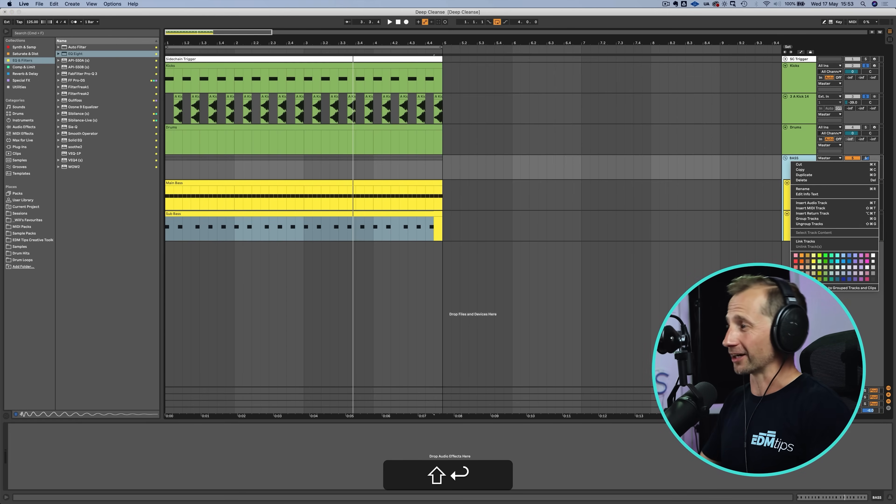
{"action": "key", "text": "Escape"}
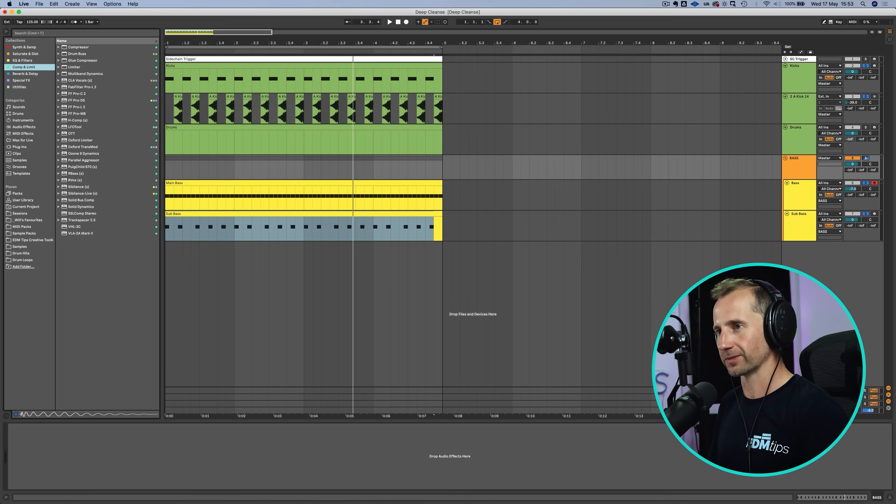
Add a Compressor to the BASS group, expand its sidechain section and rename the device SC COMP.
{"action": "left_click", "coordinate": [78, 47]}
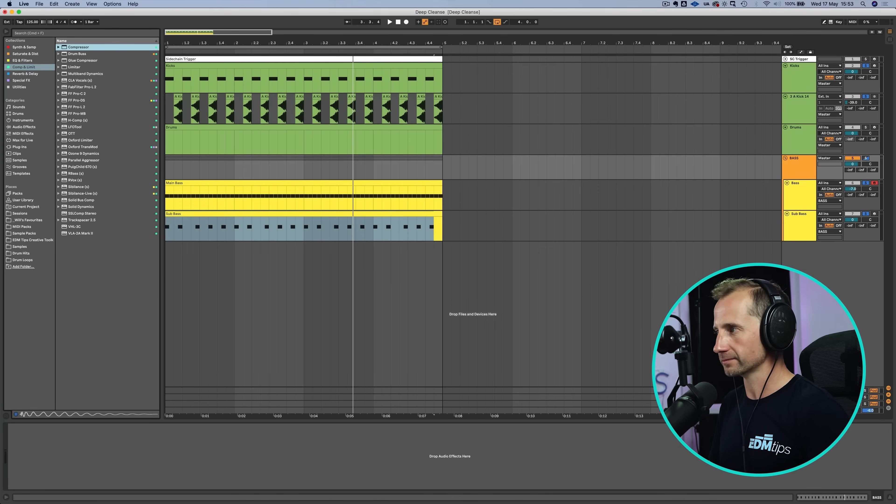
{"action": "key", "text": "Return"}
{"action": "left_click", "coordinate": [797, 159]}
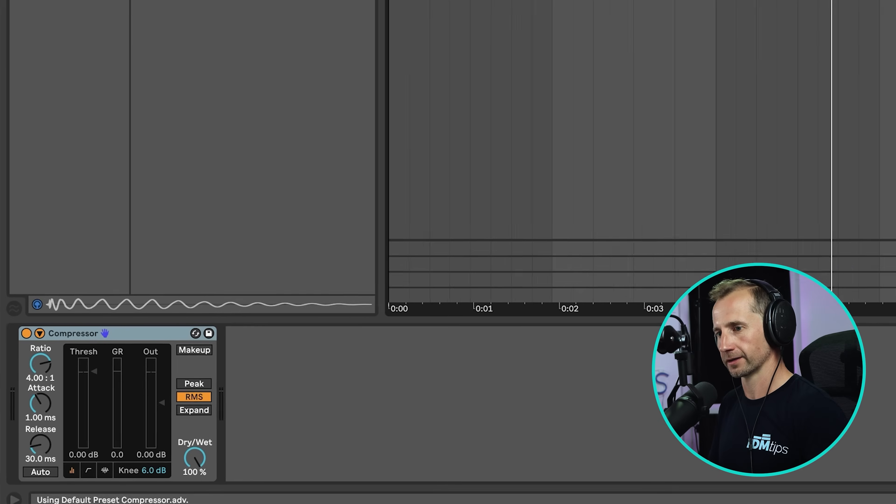
{"action": "left_click", "coordinate": [17, 427]}
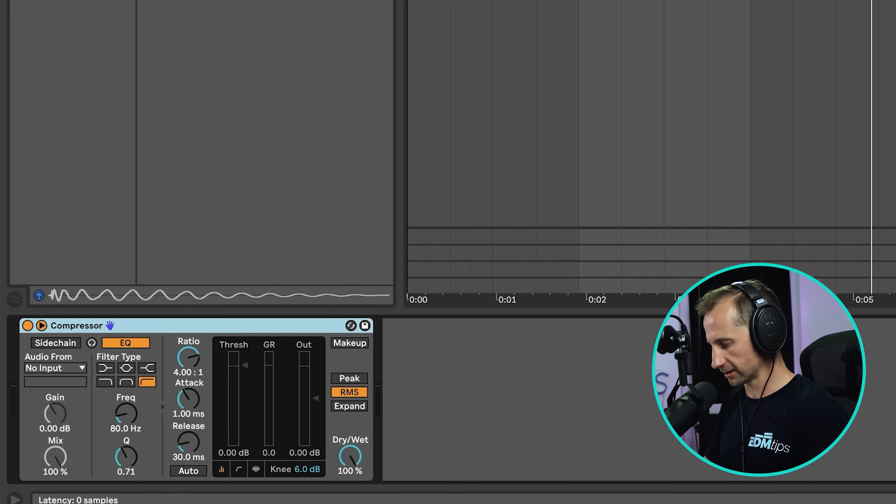
{"action": "key", "text": "ctrl+r"}
{"action": "type", "text": "SC"}
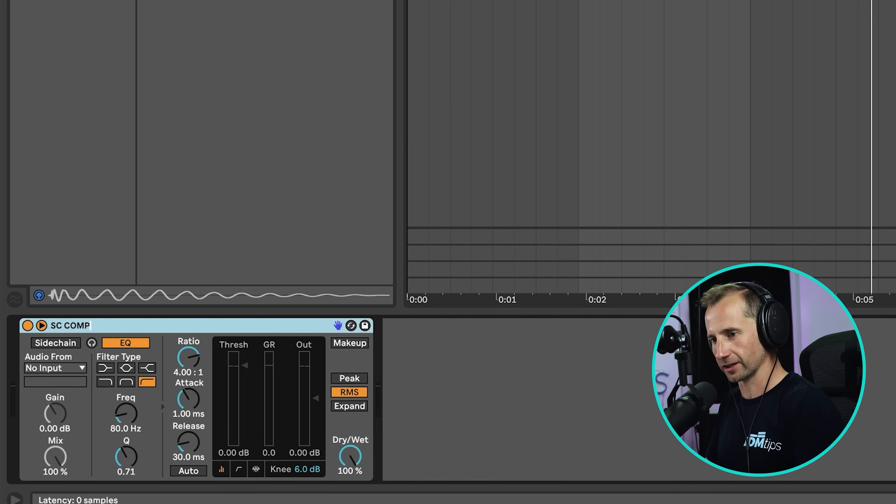
Sidechain SC COMP from SC Trigger with 0.01 ms attack and 58.2 ms release, and lower its threshold during playback.
{"action": "left_click", "coordinate": [56, 343]}
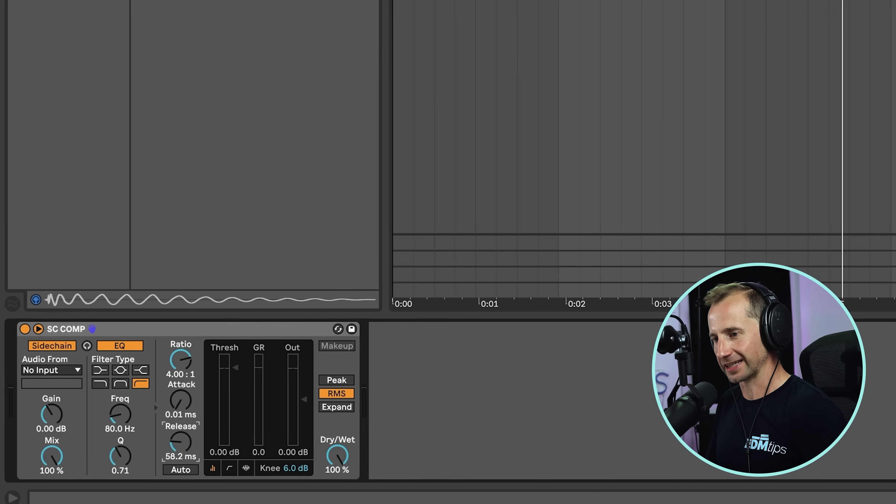
{"action": "left_click", "coordinate": [52, 371]}
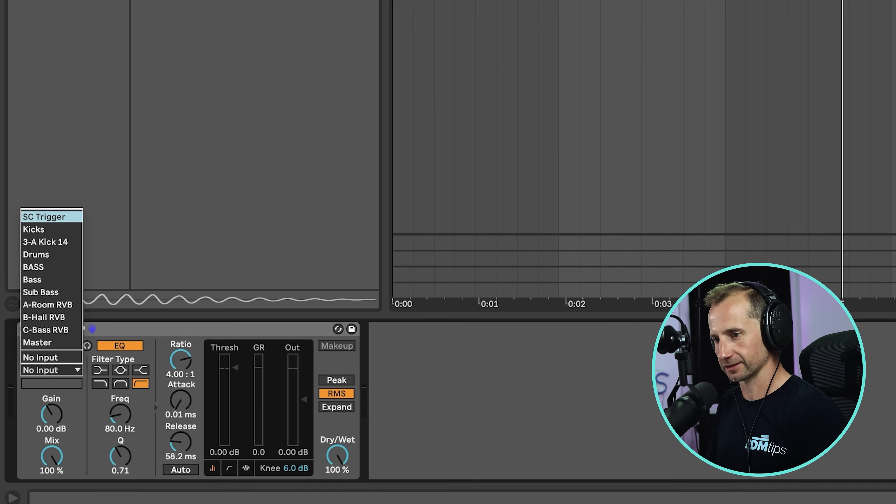
{"action": "left_click", "coordinate": [52, 216]}
{"action": "key", "text": "space"}
{"action": "left_click_drag", "start_coordinate": [235, 367], "coordinate": [235, 421]}
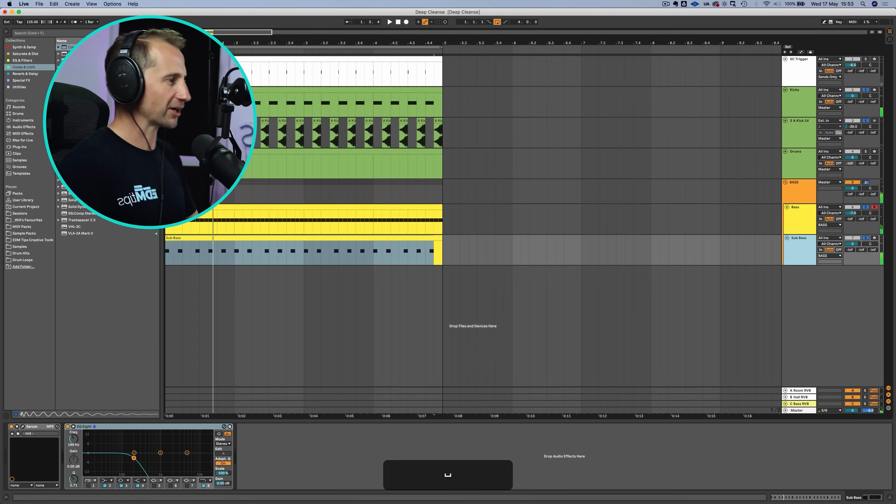
Save the project, insert a new MIDI track below Sub Bass and name it Pipe Bass.
{"action": "key", "text": "super+s"}
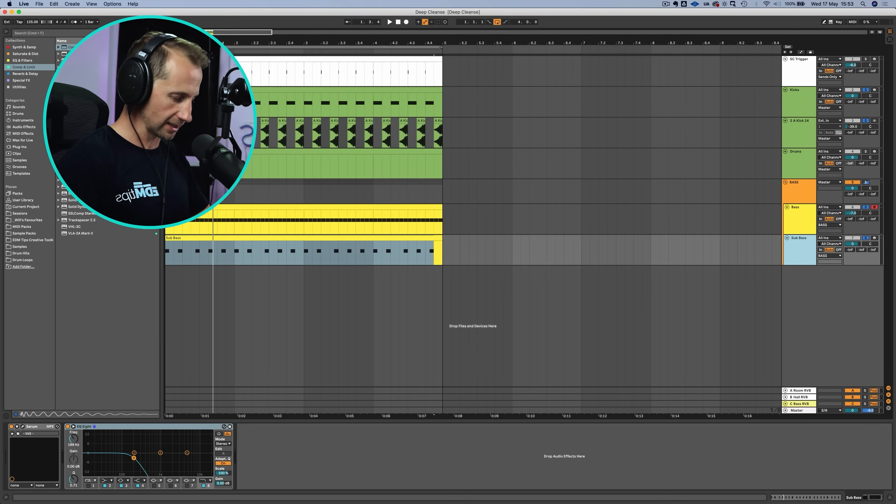
{"action": "key", "text": "super+grave"}
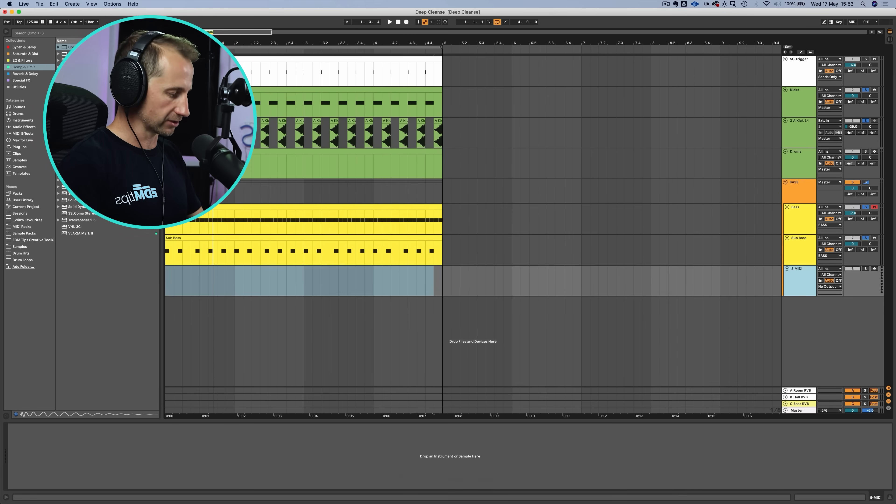
{"action": "key", "text": "super+r"}
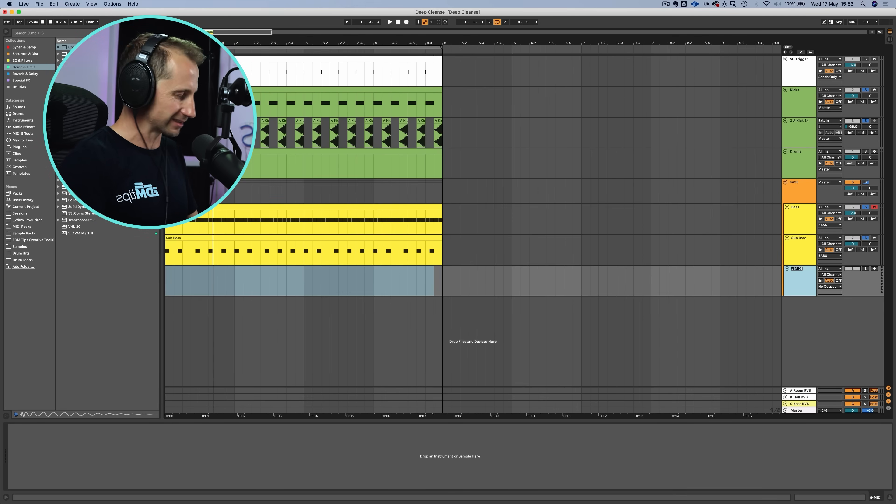
{"action": "type", "text": "Pipe Bass"}
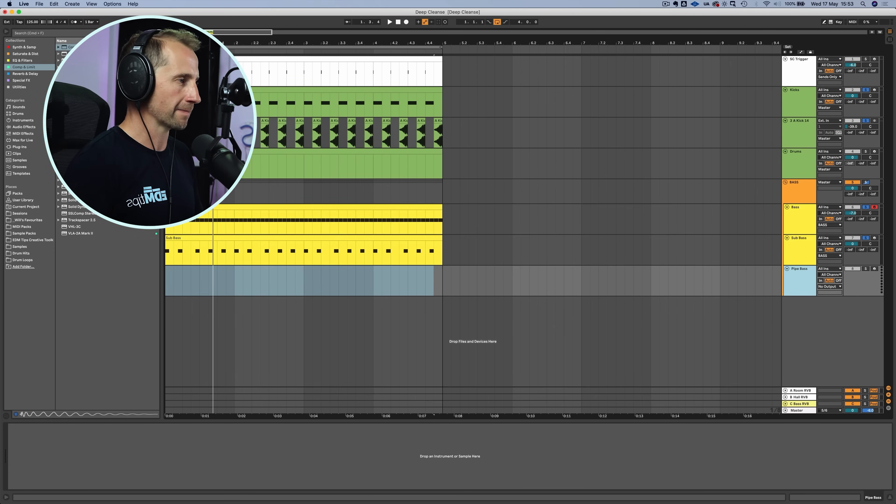
Copy the Sub Bass clip onto the Pipe Bass track and colour that track and its clip yellow.
{"action": "left_click", "coordinate": [304, 238]}
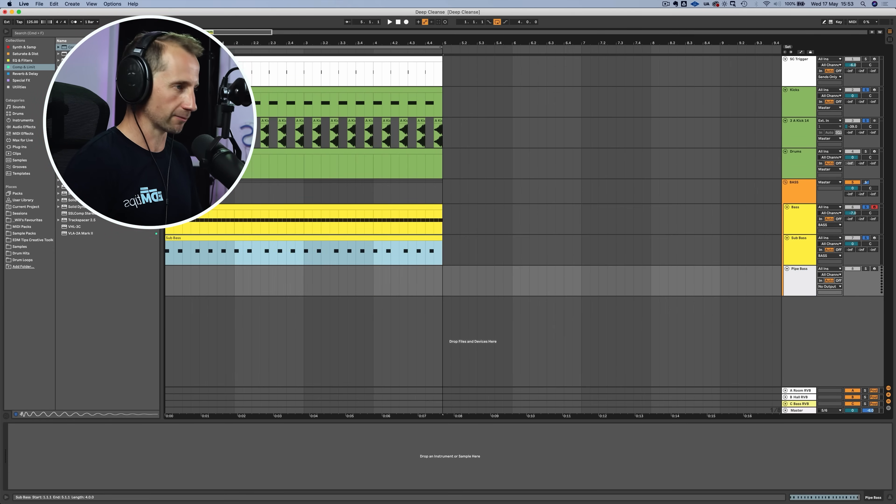
{"action": "left_click_drag", "start_coordinate": [303, 238], "coordinate": [312, 269]}
{"action": "right_click", "coordinate": [808, 276]}
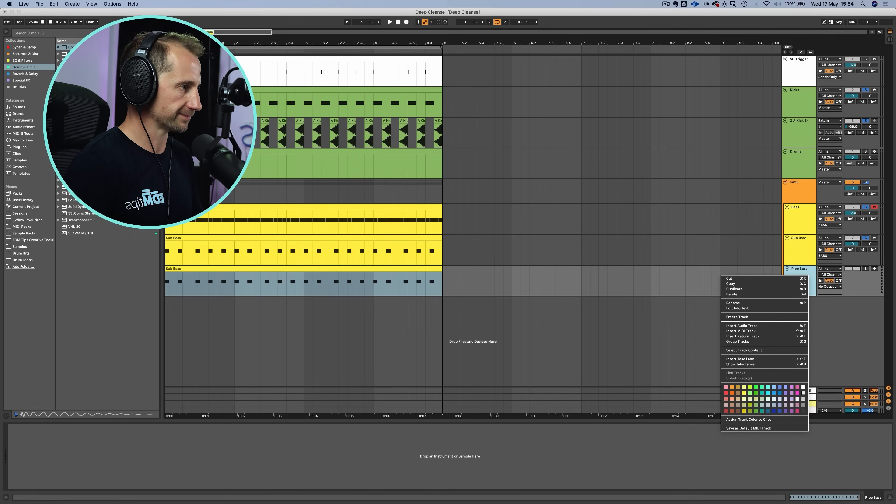
{"action": "left_click", "coordinate": [743, 394]}
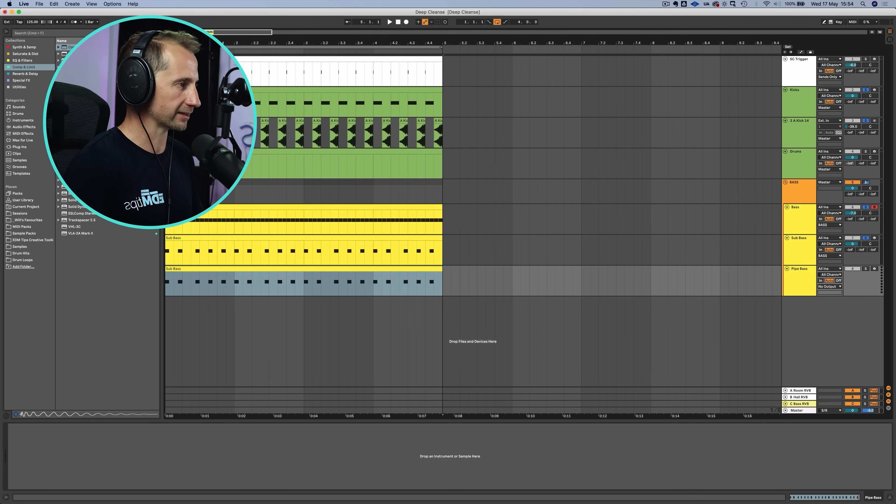
{"action": "right_click", "coordinate": [807, 275]}
{"action": "left_click", "coordinate": [748, 418]}
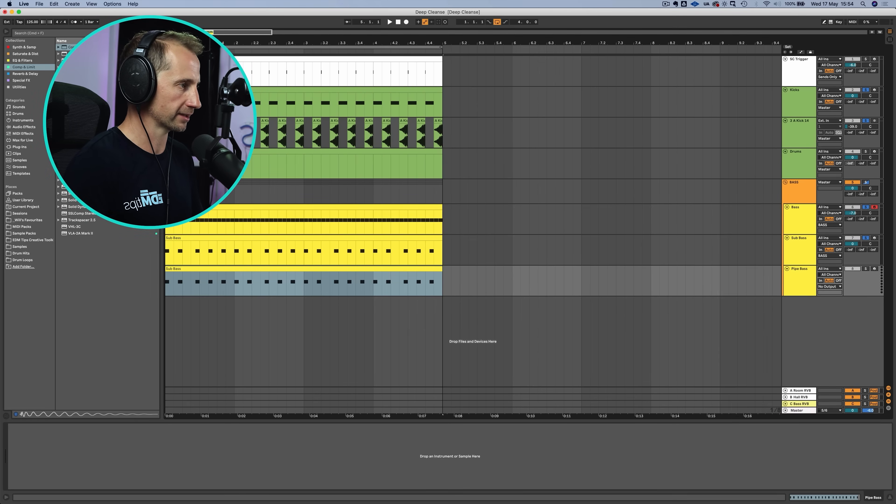
Load Serum from the Synth & Samp collection onto the Pipe Bass track and move its window aside.
{"action": "left_click", "coordinate": [800, 277]}
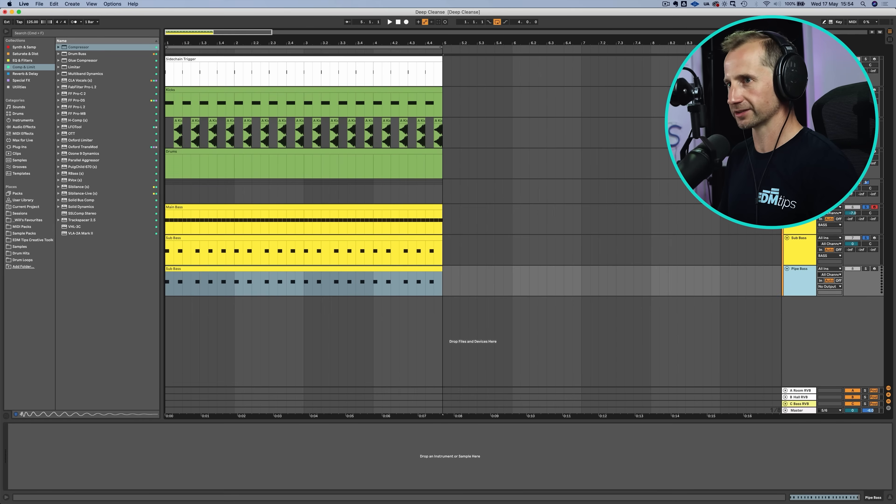
{"action": "left_click", "coordinate": [24, 47]}
{"action": "left_click", "coordinate": [74, 207]}
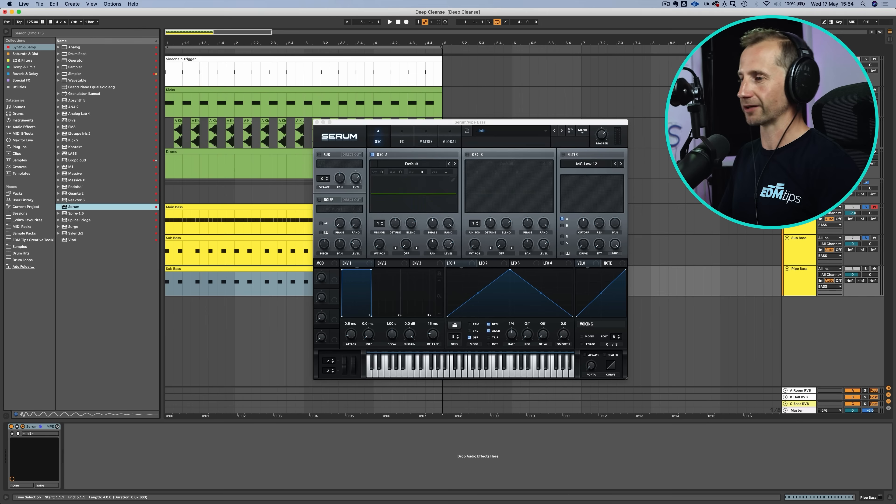
{"action": "left_click_drag", "start_coordinate": [469, 123], "coordinate": [369, 103]}
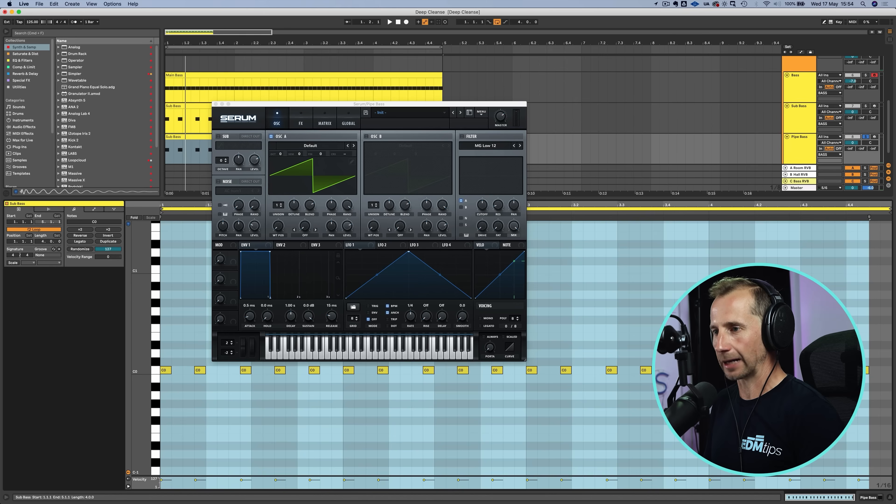
Transpose all notes in the Pipe Bass clip up two octaves to C2 and lower the track's volume.
{"action": "key", "text": "shift+super+a"}
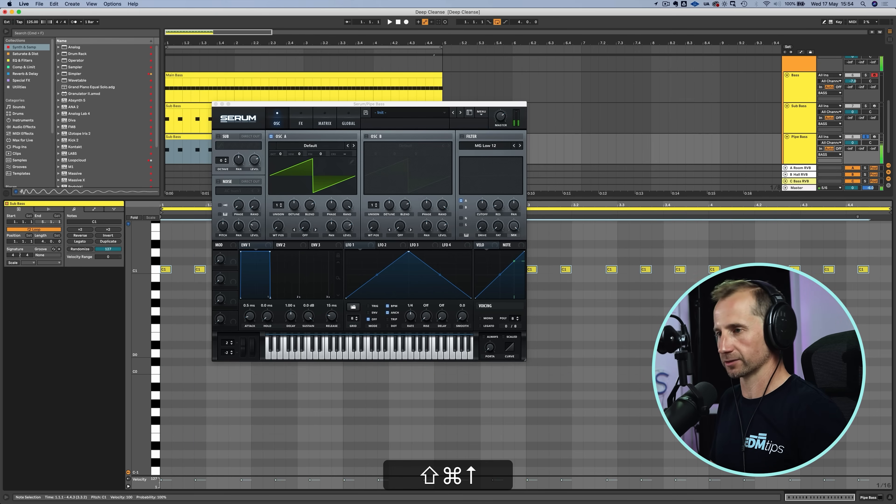
{"action": "key", "text": "shift+Up"}
{"action": "key", "text": "shift+Up"}
{"action": "left_click_drag", "start_coordinate": [853, 143], "coordinate": [853, 151]}
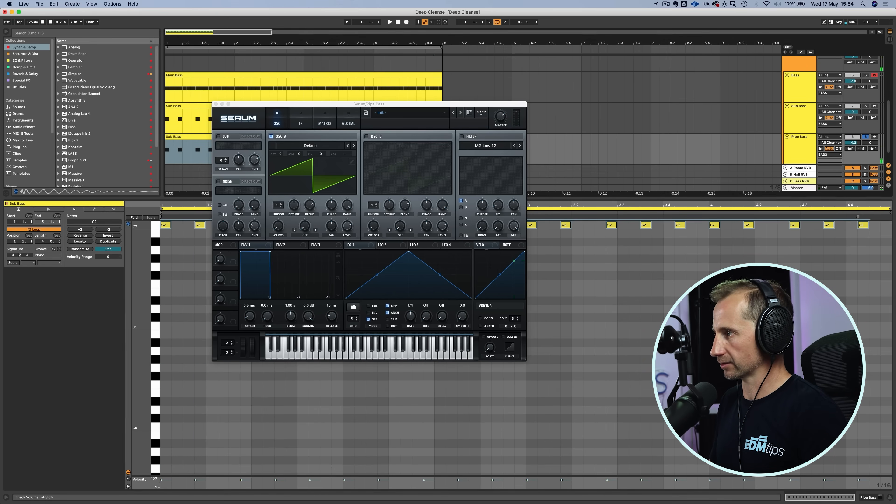
Audition Serum's Plucks presets during playback, settle on PL Big Bells [AS] and open its effects page before closing the synth.
{"action": "left_click", "coordinate": [406, 113]}
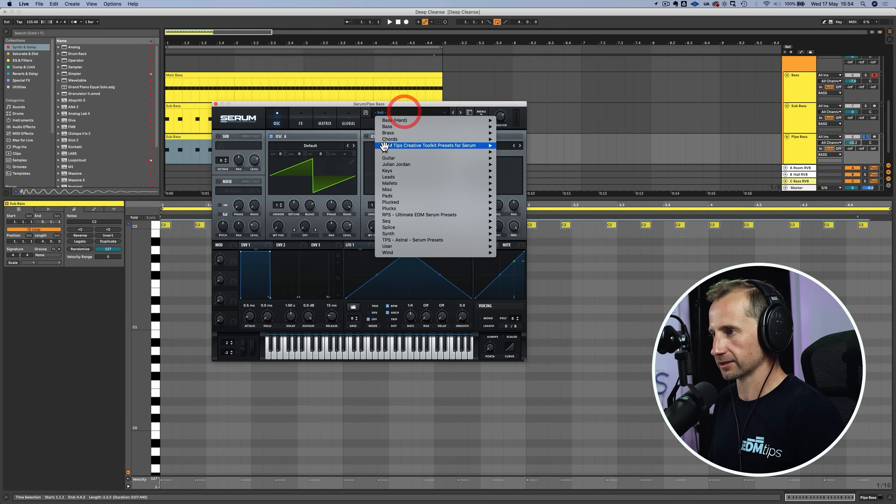
{"action": "mouse_move", "coordinate": [406, 208]}
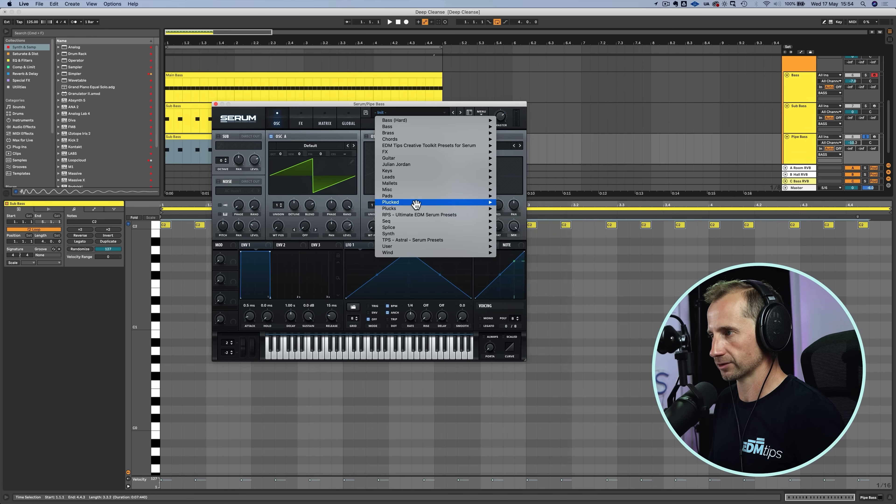
{"action": "left_click", "coordinate": [505, 208]}
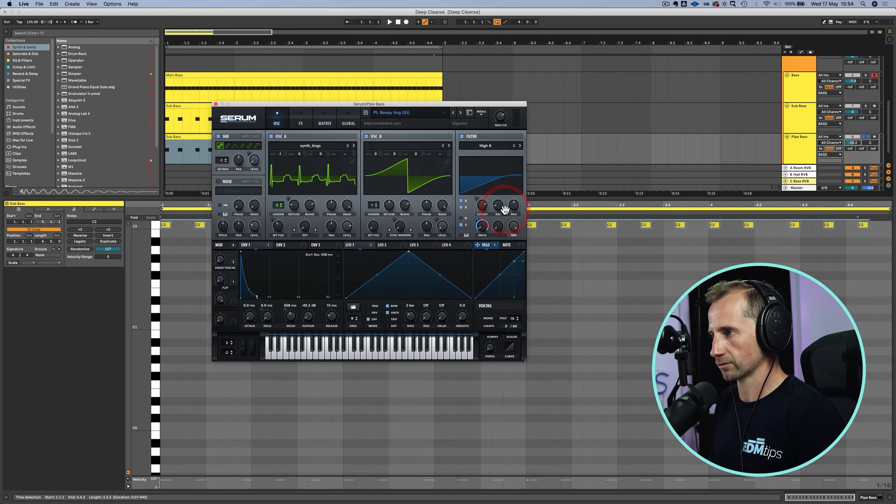
{"action": "key", "text": "space"}
{"action": "left_click", "coordinate": [461, 112]}
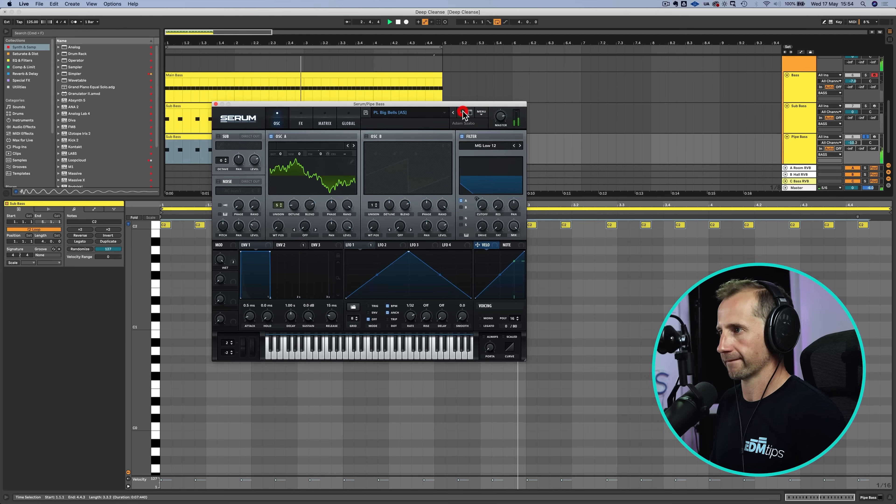
{"action": "left_click", "coordinate": [462, 112]}
{"action": "left_click", "coordinate": [454, 113]}
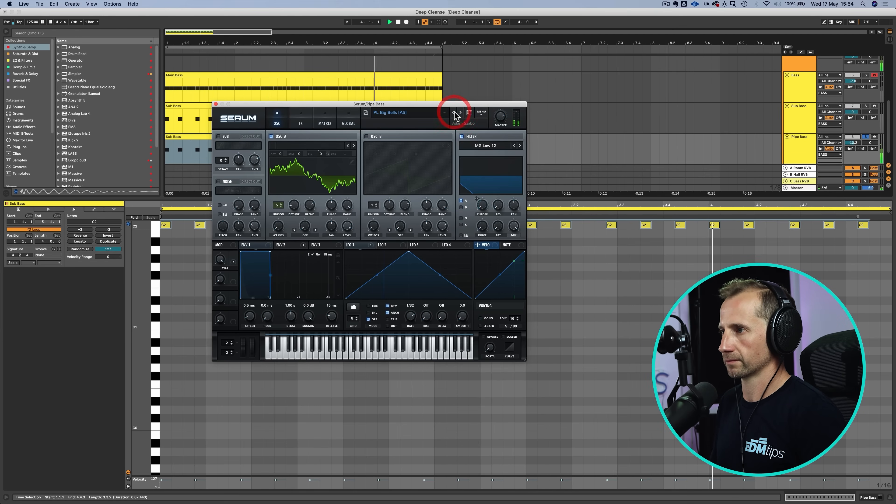
{"action": "left_click", "coordinate": [303, 122]}
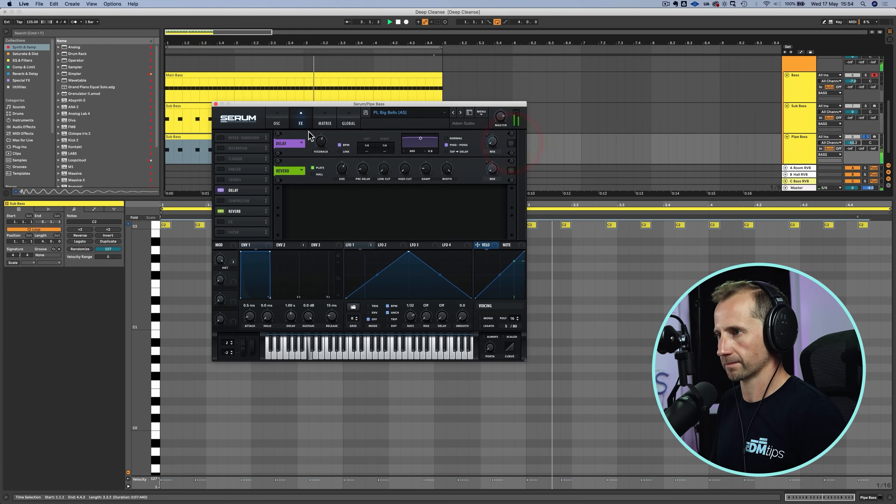
{"action": "left_click", "coordinate": [216, 104]}
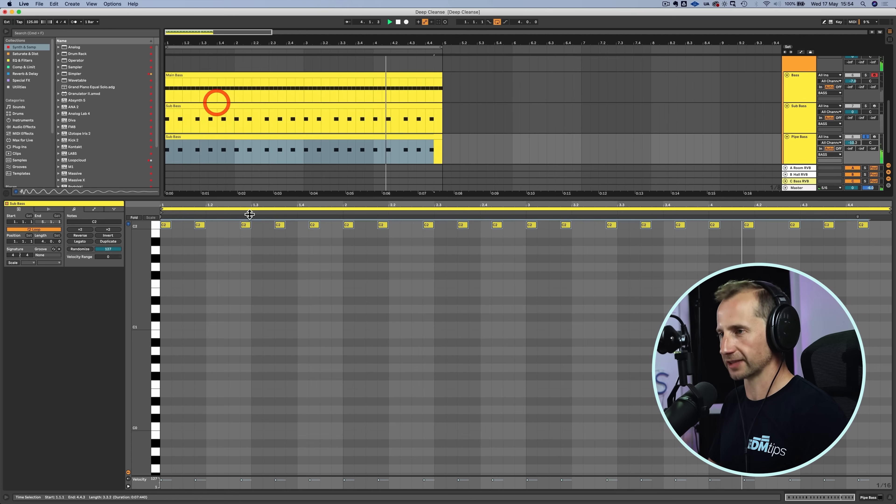
Stop playback and rename the clip on the Pipe Bass track as Pipe.
{"action": "key", "text": "shift+Tab"}
{"action": "key", "text": "space"}
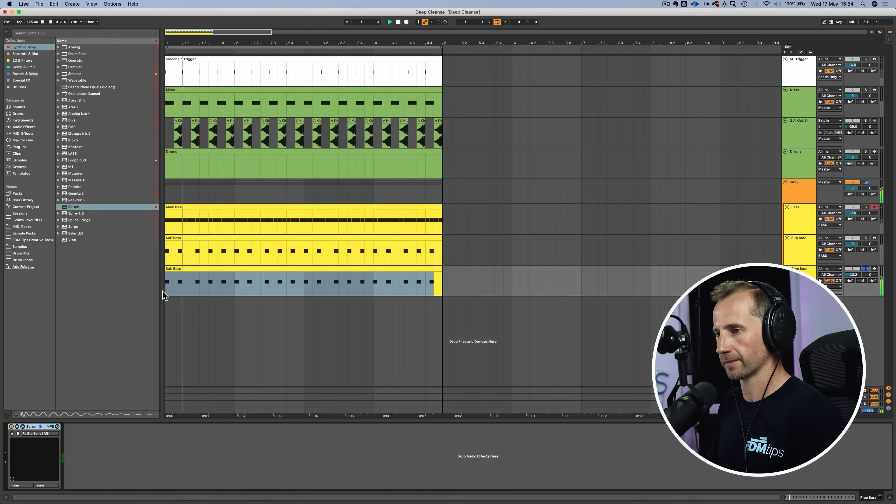
{"action": "left_click", "coordinate": [179, 268]}
{"action": "key", "text": "super+r"}
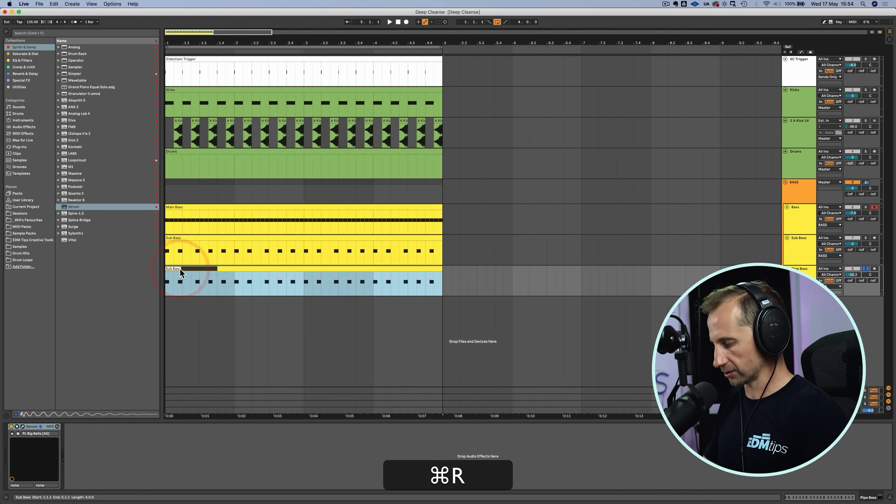
{"action": "type", "text": "Pipe"}
{"action": "key", "text": "Return"}
Add C2 notes at 1.1.3 and 1.2.3 in the Pipe clip and lower the first note's velocity to about 40.
{"action": "double_click", "coordinate": [180, 268]}
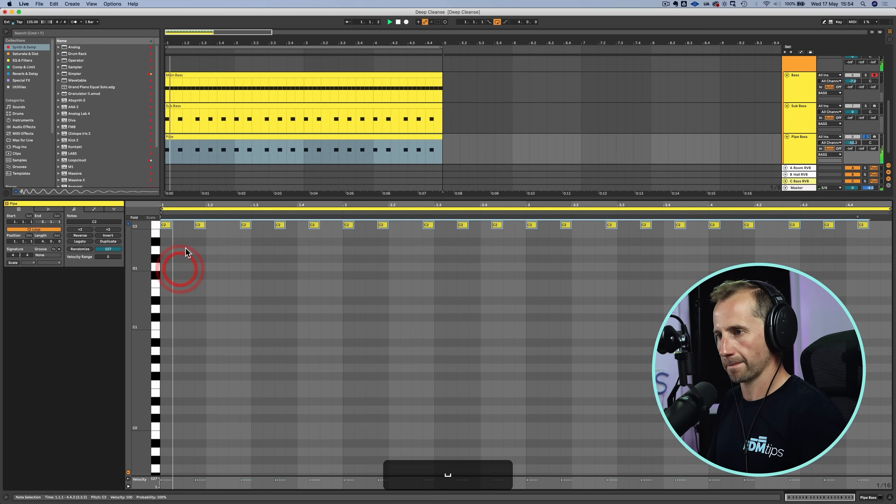
{"action": "double_click", "coordinate": [189, 225]}
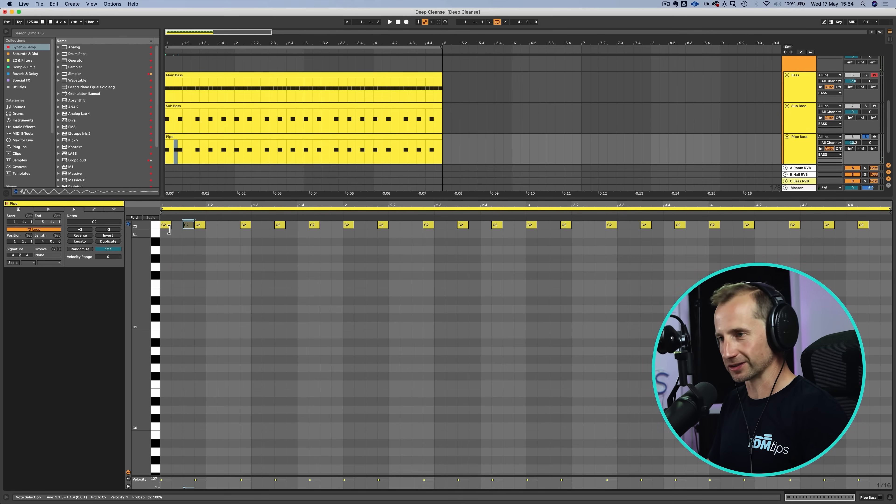
{"action": "key", "text": "space"}
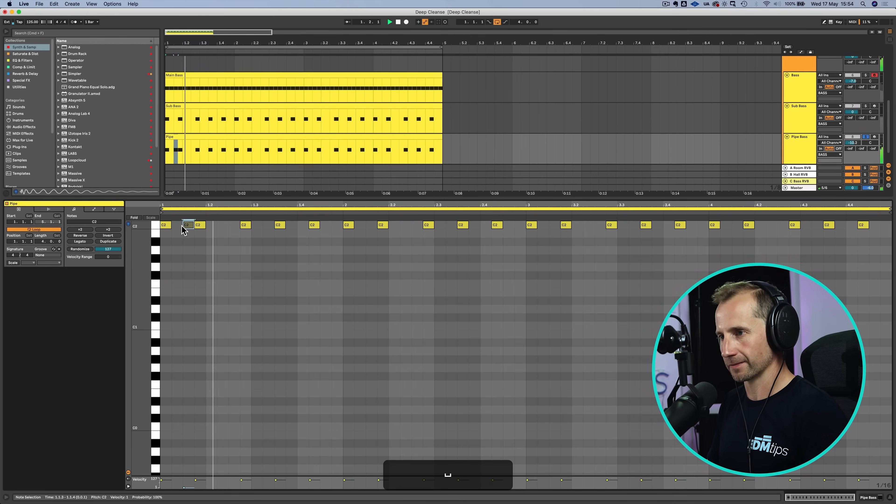
{"action": "double_click", "coordinate": [233, 225]}
{"action": "left_click", "coordinate": [163, 226], "text": "super"}
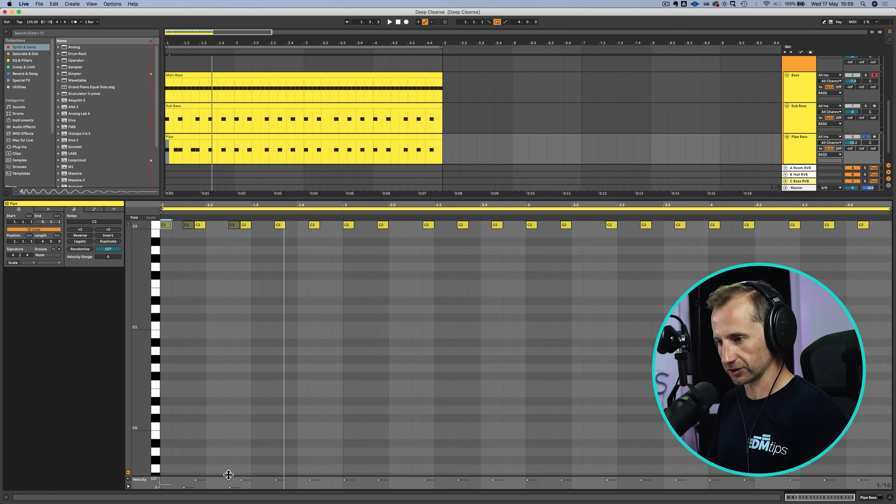
{"action": "left_click_drag", "start_coordinate": [240, 456], "coordinate": [240, 330]}
Open Serum on Pipe Bass and assign velocity as a modulator of oscillator A's level.
{"action": "key", "text": "shift+Tab"}
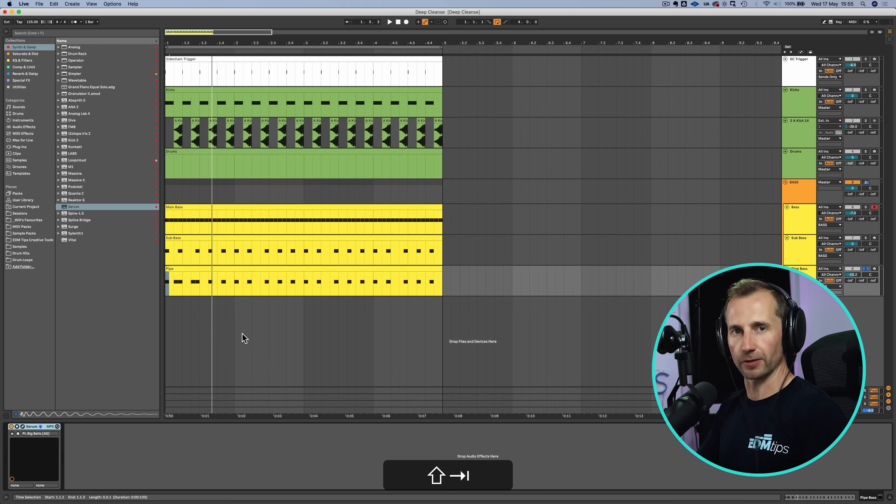
{"action": "left_click", "coordinate": [22, 427]}
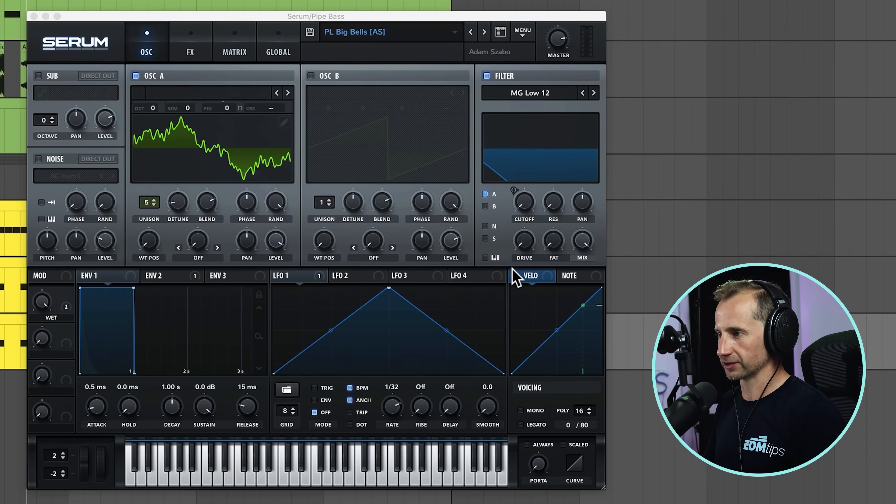
{"action": "left_click_drag", "start_coordinate": [516, 277], "coordinate": [311, 220]}
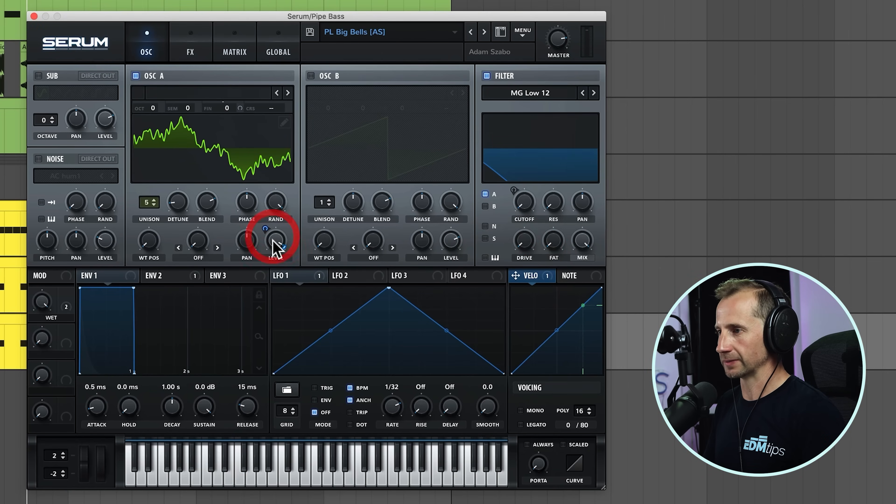
Lower oscillator A's base level, increase its velocity modulation depth and close Serum.
{"action": "mouse_move", "coordinate": [275, 248]}
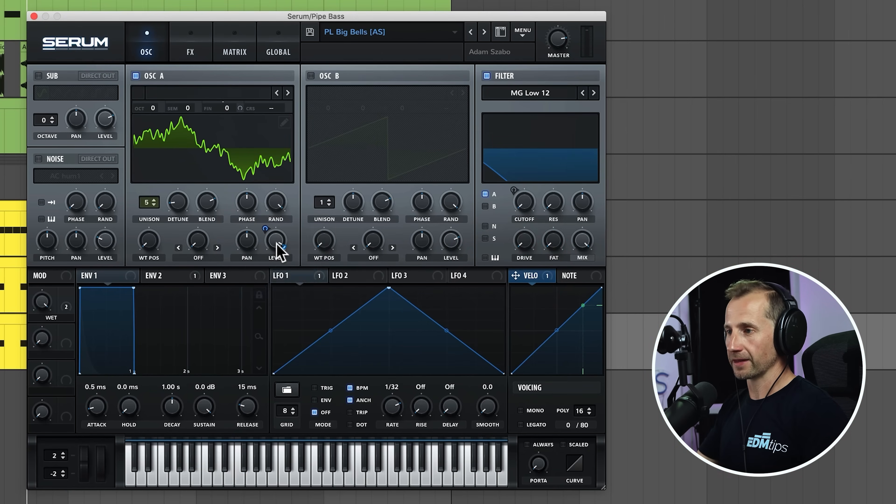
{"action": "left_click_drag", "start_coordinate": [276, 244], "coordinate": [258, 301]}
{"action": "mouse_move", "coordinate": [262, 232]}
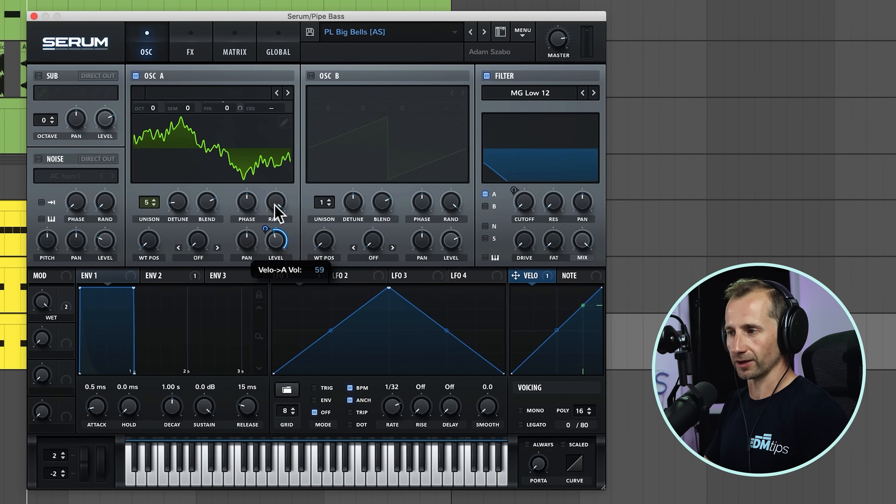
{"action": "left_click_drag", "start_coordinate": [274, 205], "coordinate": [275, 205]}
{"action": "left_click_drag", "start_coordinate": [273, 241], "coordinate": [271, 209]}
{"action": "left_click", "coordinate": [276, 244]}
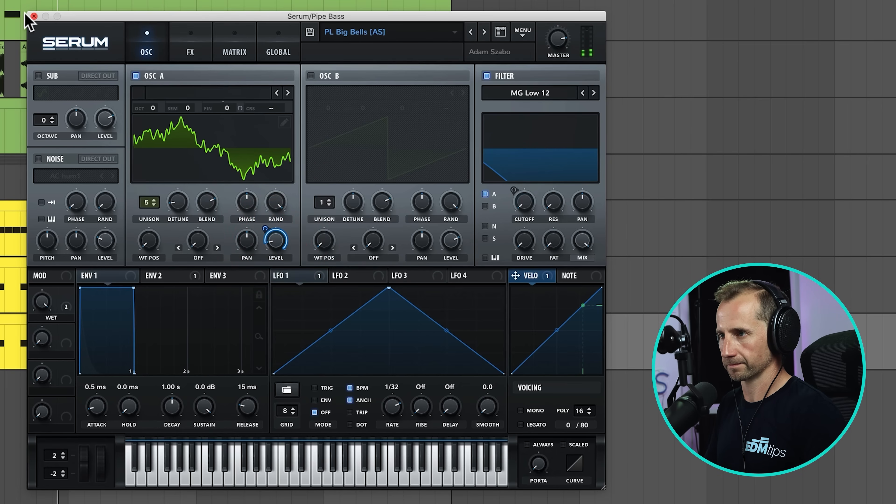
{"action": "left_click", "coordinate": [34, 16]}
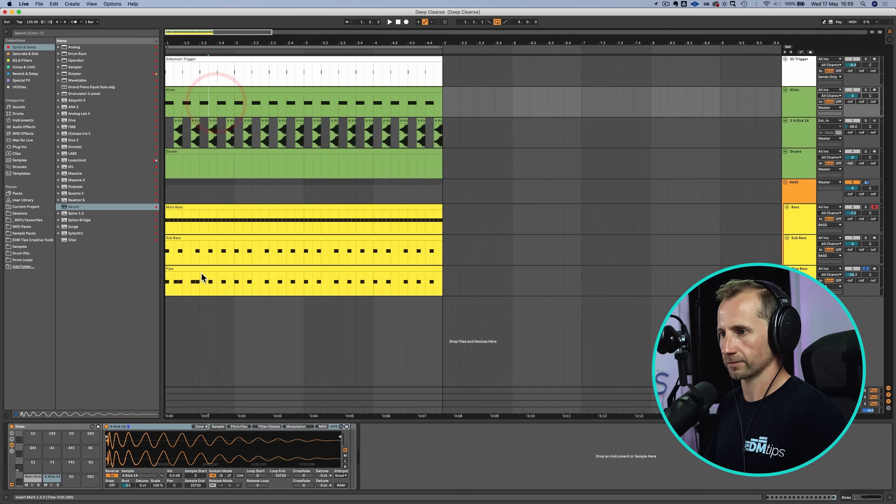
Open the Pipe clip and move the very low-velocity C2 note from 1.2.3 to 1.2.2 while auditioning.
{"action": "double_click", "coordinate": [201, 277]}
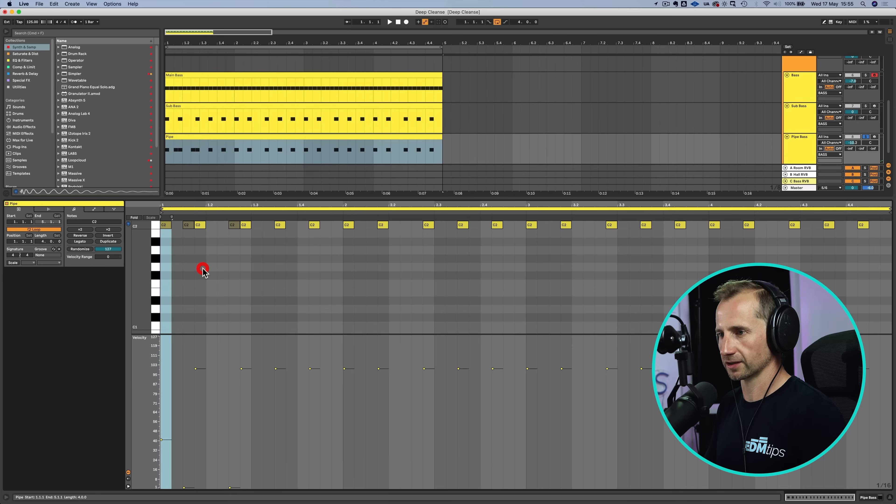
{"action": "key", "text": "space"}
{"action": "left_click_drag", "start_coordinate": [233, 231], "coordinate": [223, 228]}
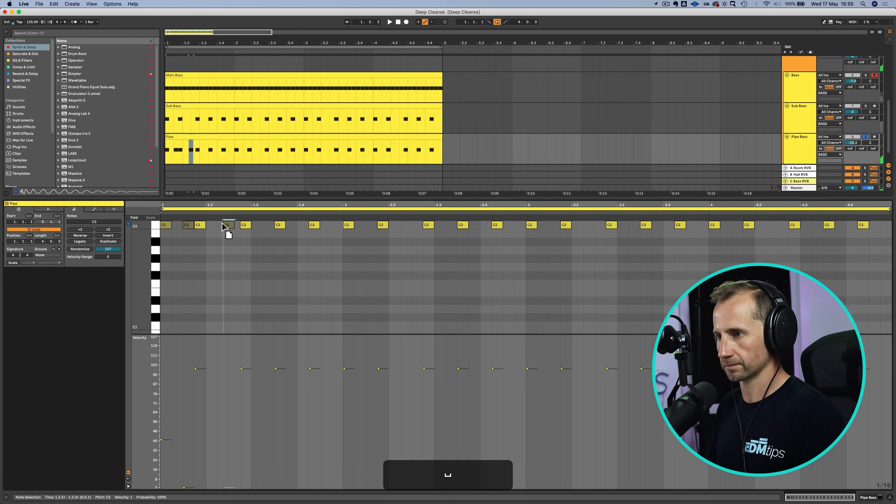
{"action": "key", "text": "space"}
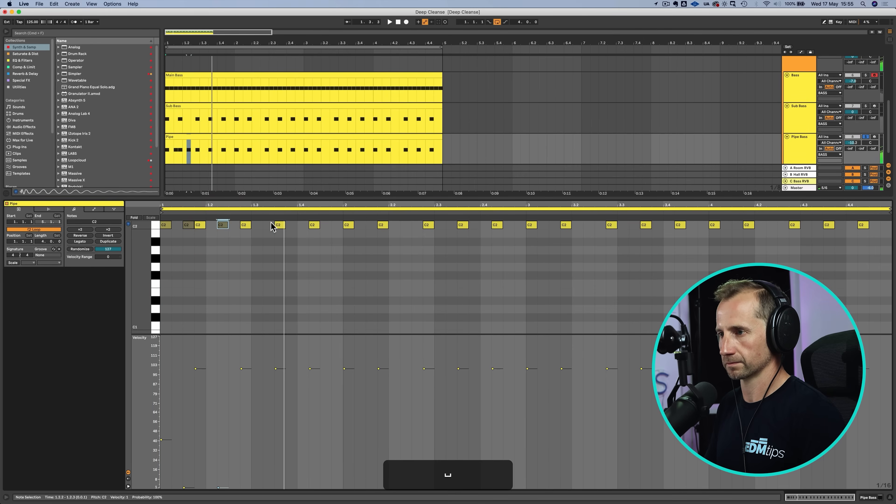
Add C2 notes with velocity 40 at 1.3.2 and 1.4.1 in the Pipe clip, checking the rhythm in playback.
{"action": "double_click", "coordinate": [271, 224]}
{"action": "key", "text": "space"}
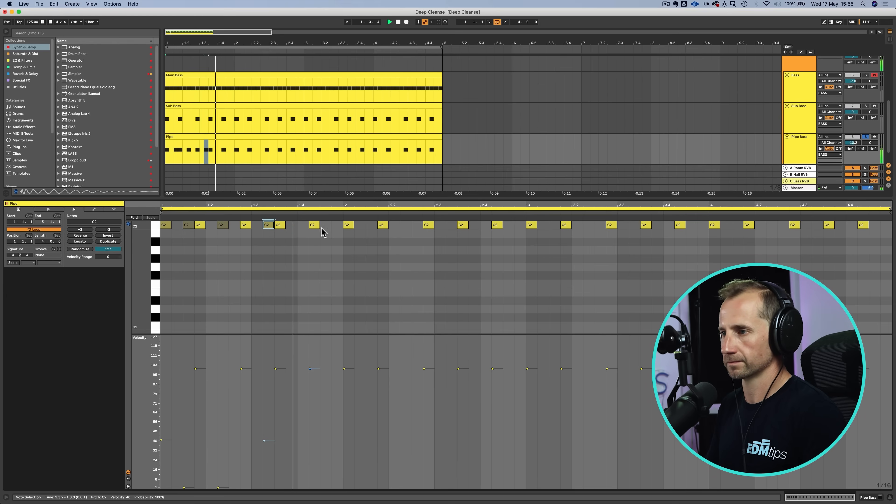
{"action": "double_click", "coordinate": [304, 226]}
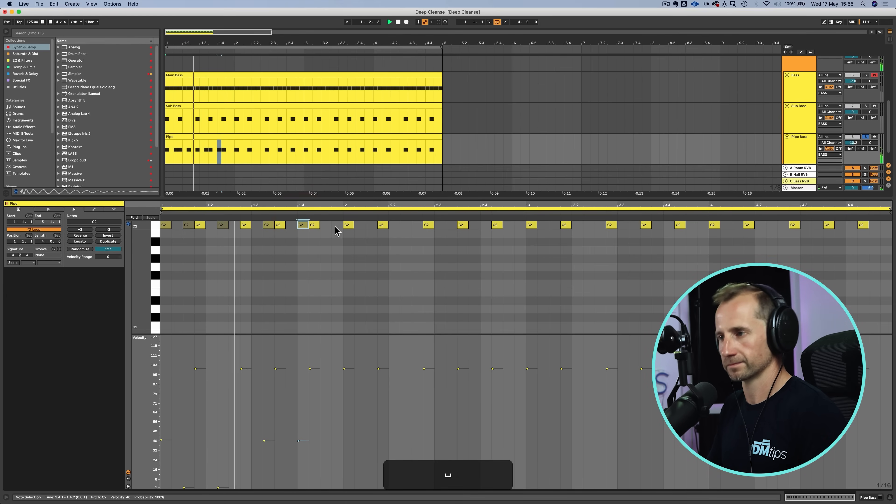
{"action": "key", "text": "space"}
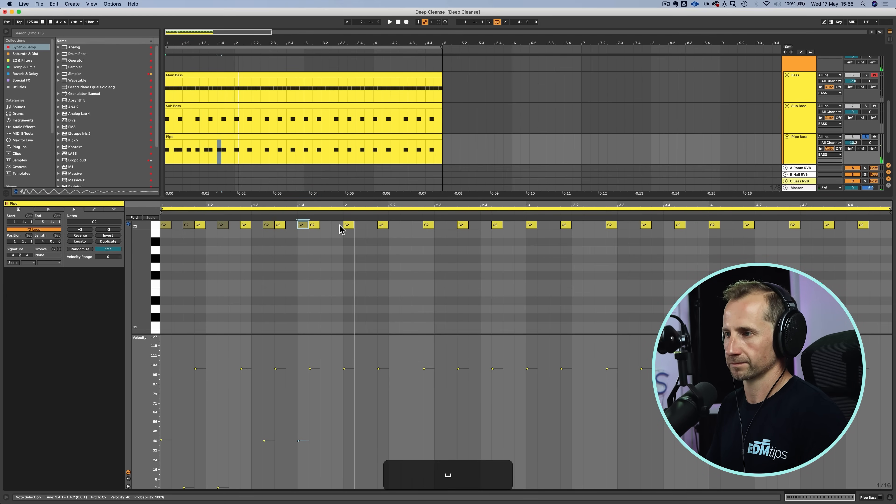
{"action": "left_click_drag", "start_coordinate": [340, 226], "coordinate": [168, 226]}
{"action": "key", "text": "super+d"}
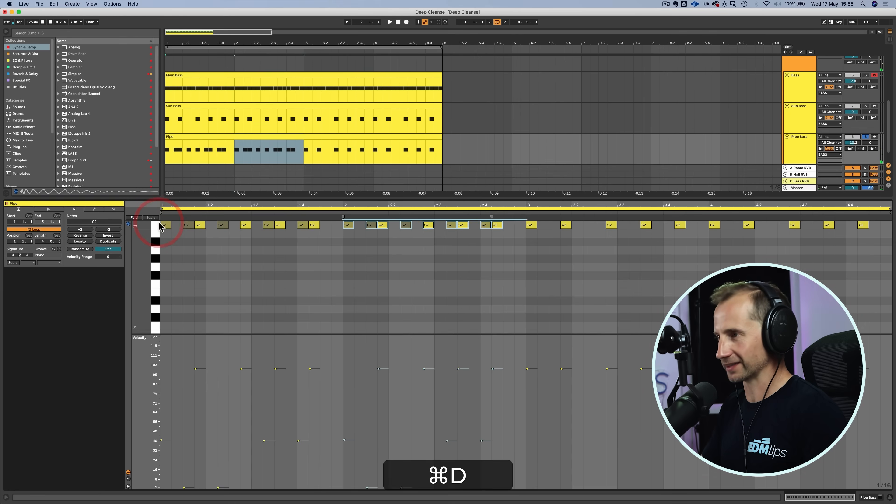
{"action": "key", "text": "super+d"}
{"action": "key", "text": "super+z"}
{"action": "key", "text": "super+z"}
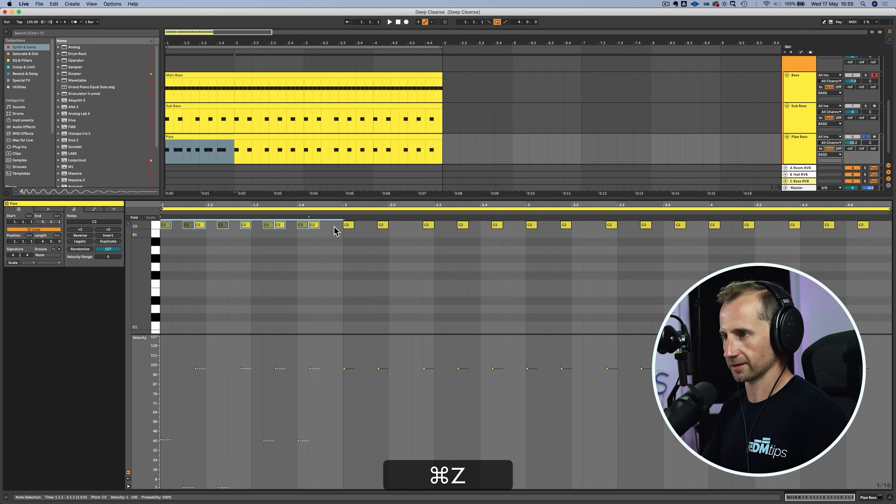
Select the whole first bar of notes in the Pipe clip and duplicate it through bars 2, 3 and 4.
{"action": "left_click_drag", "start_coordinate": [346, 227], "coordinate": [164, 233]}
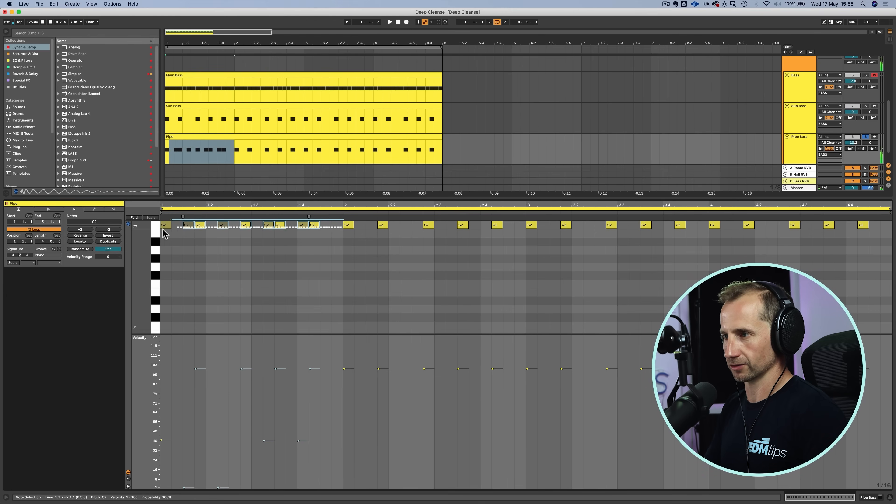
{"action": "key", "text": "super+d"}
{"action": "key", "text": "super+d"}
{"action": "key", "text": "super+d"}
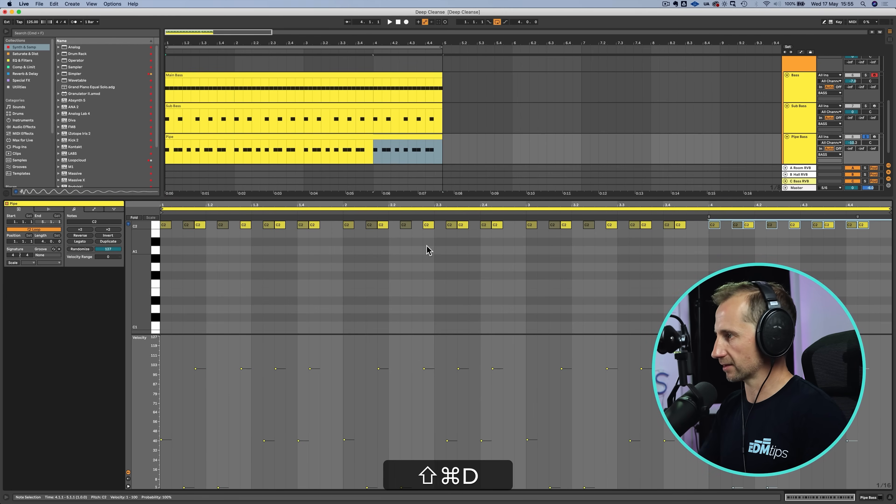
Add an EQ Eight from the EQ & Filters collection after Serum on the Pipe Bass track.
{"action": "key", "text": "super+shift+Tab"}
{"action": "left_click", "coordinate": [796, 266]}
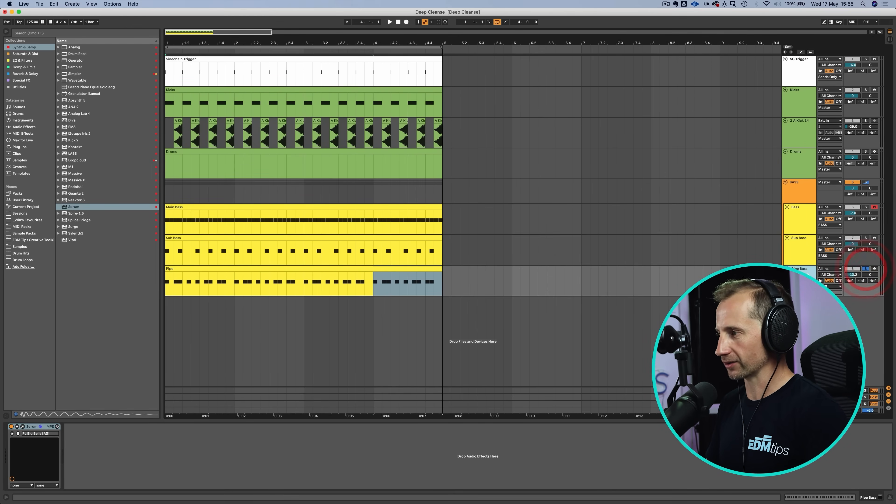
{"action": "left_click", "coordinate": [14, 61]}
{"action": "left_click", "coordinate": [70, 55]}
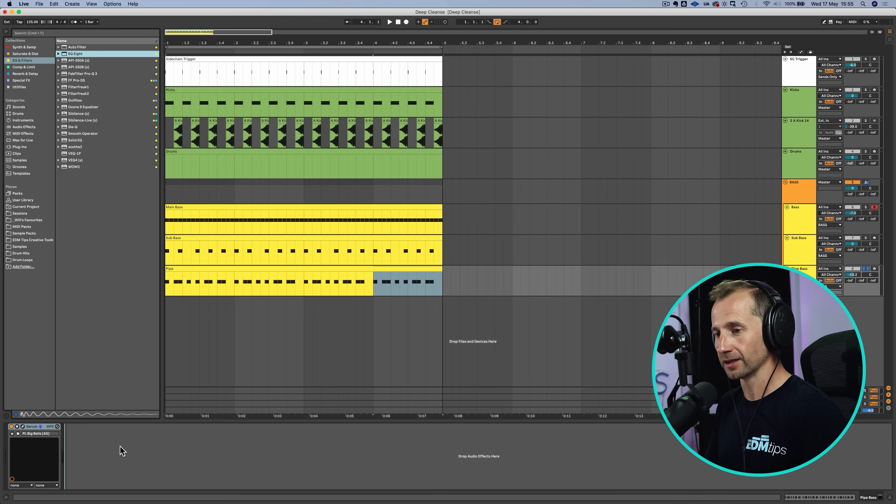
{"action": "left_click_drag", "start_coordinate": [120, 451], "coordinate": [113, 456]}
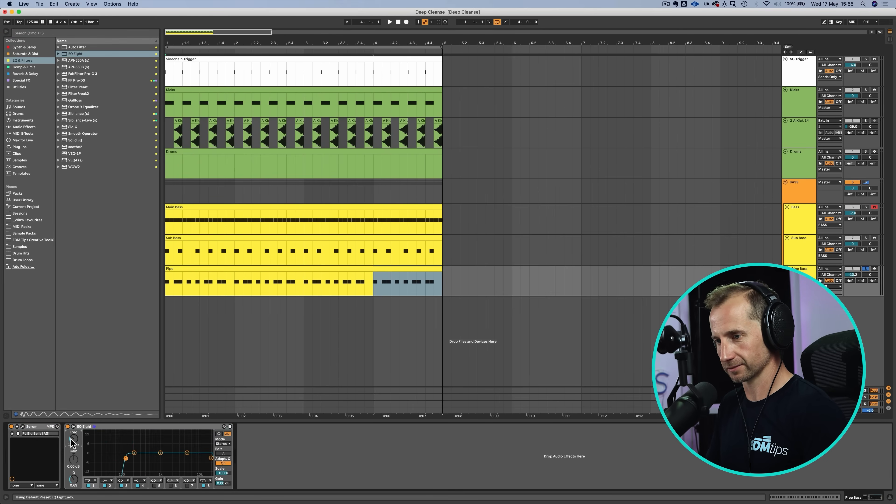
Set the EQ Eight low-cut frequency on Pipe Bass to 122 Hz and audition it with Sub Bass also soloed.
{"action": "key", "text": "space"}
{"action": "left_click", "coordinate": [866, 238], "text": "super"}
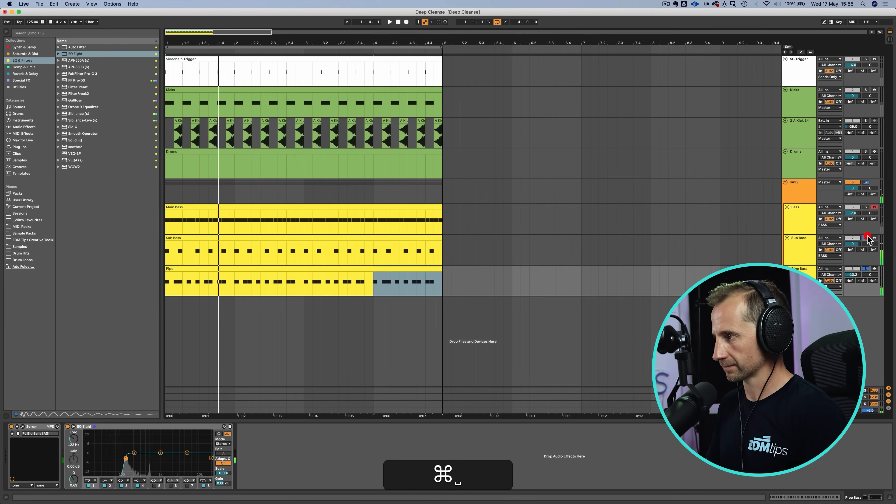
{"action": "key", "text": "space"}
{"action": "left_click_drag", "start_coordinate": [73, 439], "coordinate": [73, 435]}
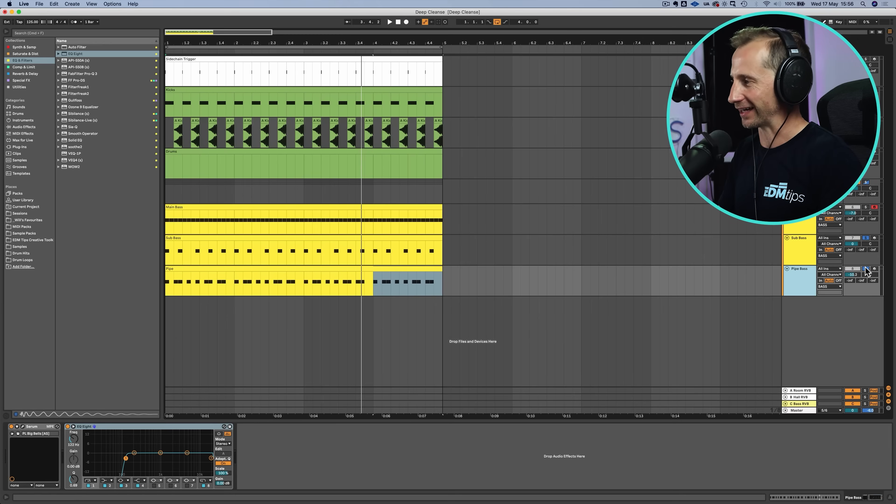
Solo Pipe Bass alone and insert Erosion from the Saturate & Dist collection between Serum and EQ Eight.
{"action": "left_click", "coordinate": [865, 270]}
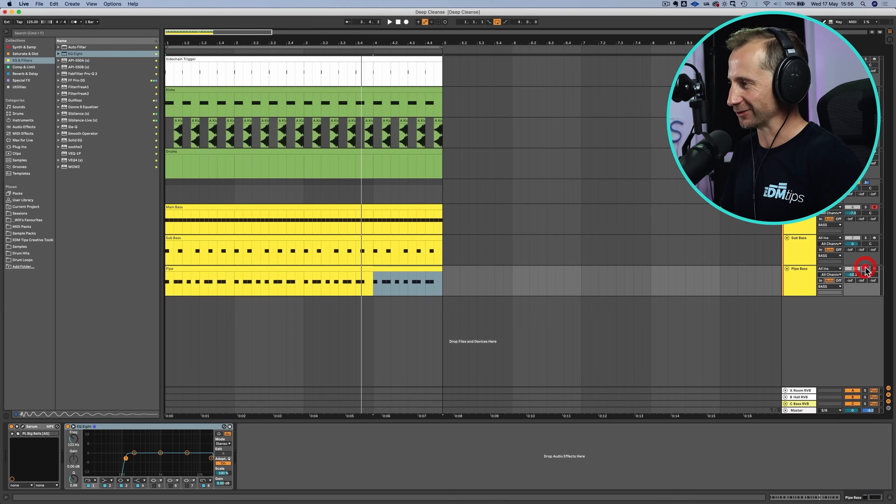
{"action": "left_click", "coordinate": [808, 282]}
{"action": "left_click", "coordinate": [22, 53]}
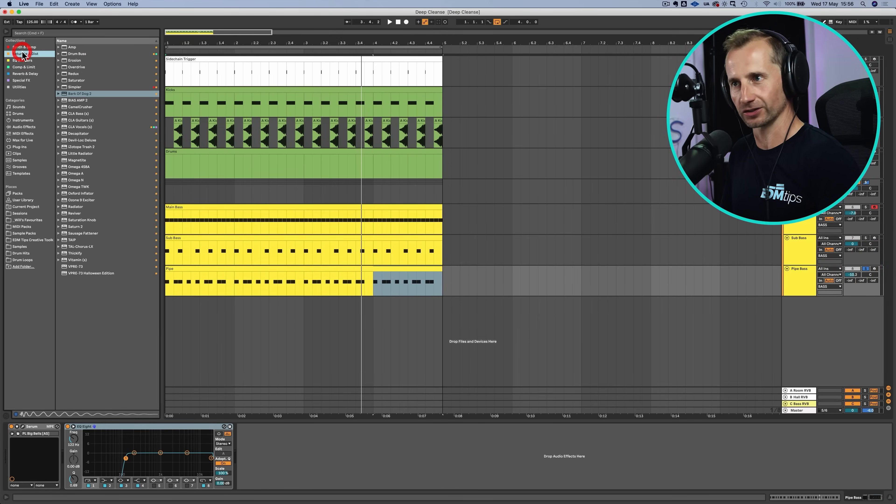
{"action": "key", "text": "space"}
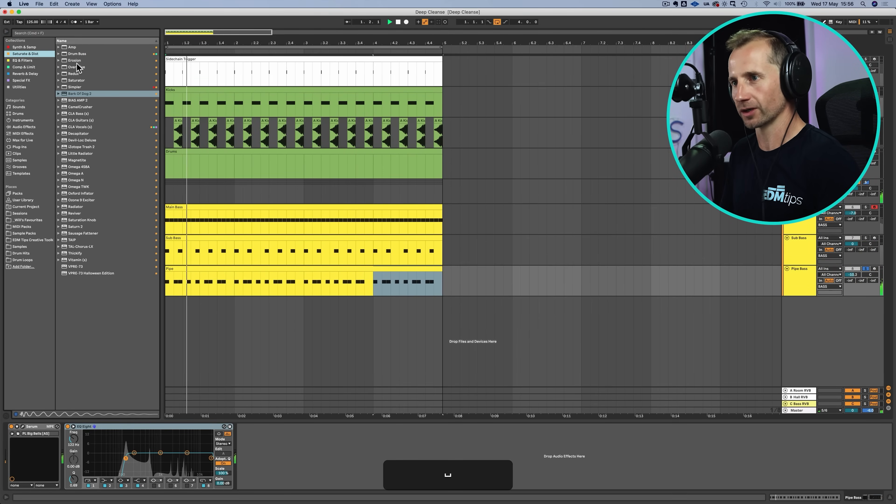
{"action": "left_click_drag", "start_coordinate": [73, 61], "coordinate": [67, 448]}
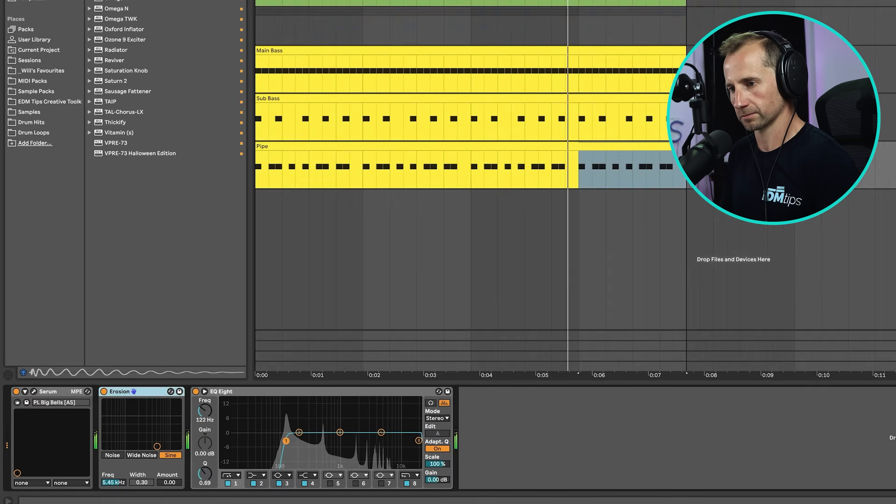
Adjust Erosion in Sine mode to a frequency of 5.52 kHz and an amount of about 86.7.
{"action": "left_click_drag", "start_coordinate": [157, 446], "coordinate": [155, 412]}
{"action": "mouse_move", "coordinate": [256, 362]}
{"action": "left_mouse_down"}
{"action": "mouse_move", "coordinate": [256, 372]}
{"action": "mouse_move", "coordinate": [258, 354]}
{"action": "left_mouse_up"}
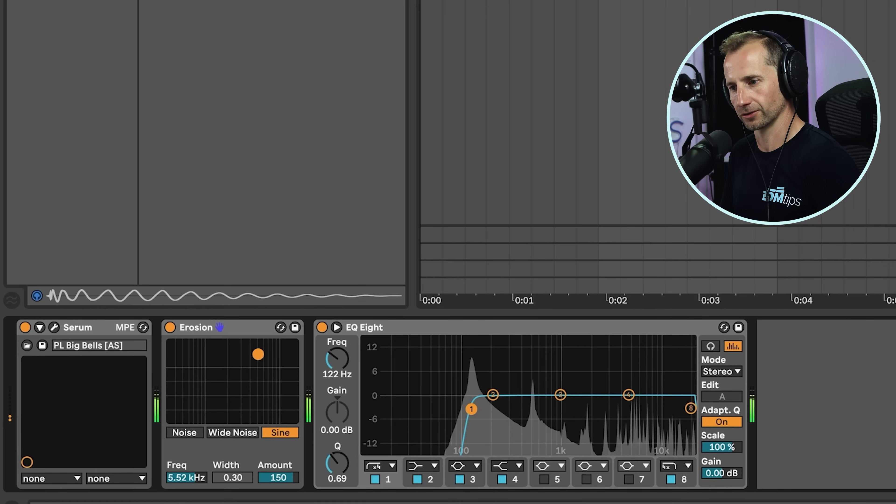
{"action": "left_click_drag", "start_coordinate": [258, 392], "coordinate": [258, 367]}
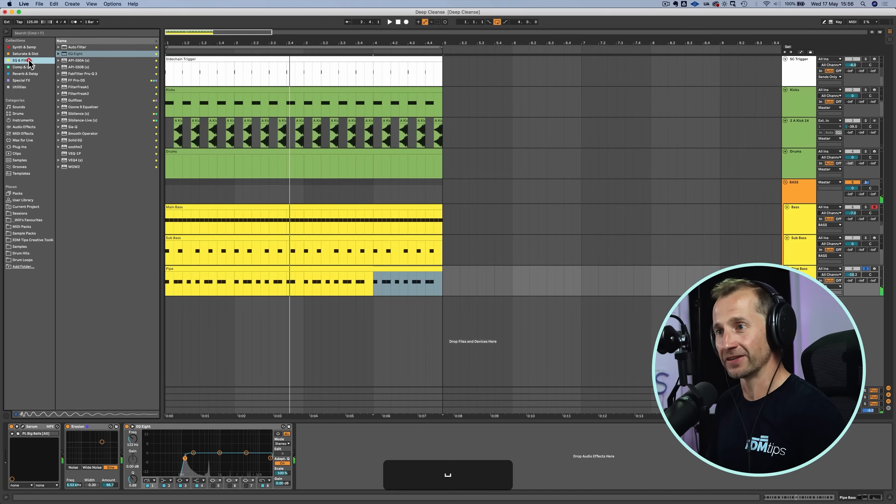
Add the EQ Eight formant preset Singing C to the end of the Pipe Bass device chain.
{"action": "left_click", "coordinate": [22, 60]}
{"action": "left_click", "coordinate": [77, 53]}
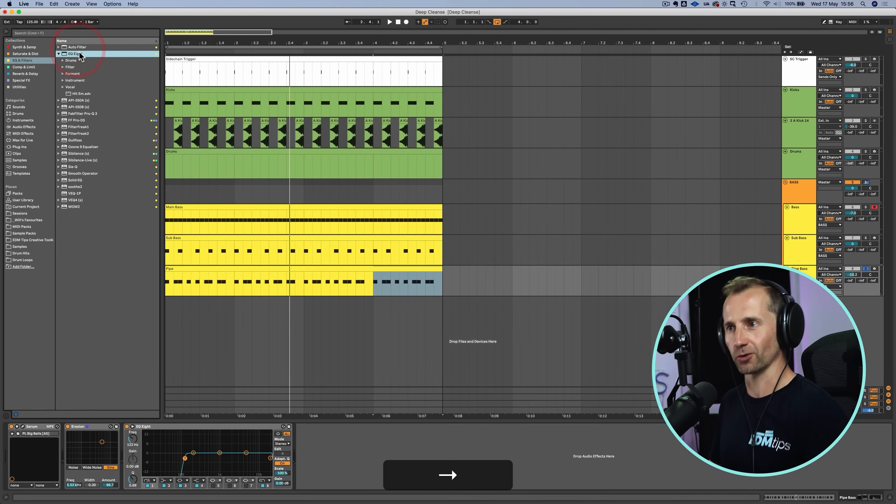
{"action": "double_click", "coordinate": [74, 73]}
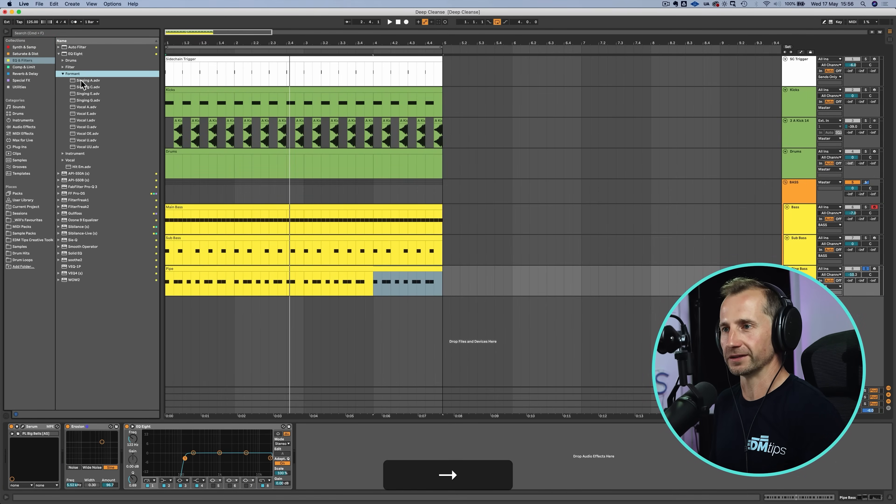
{"action": "left_click", "coordinate": [83, 95]}
{"action": "left_click", "coordinate": [84, 87]}
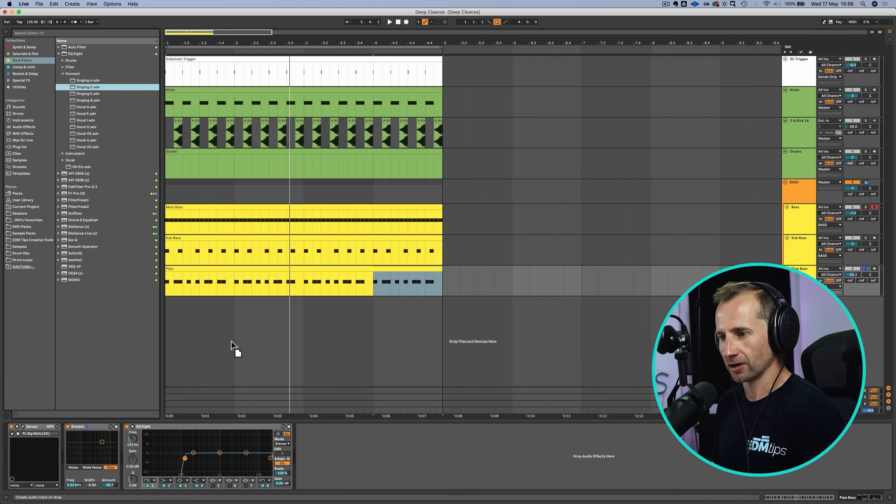
{"action": "left_click_drag", "start_coordinate": [332, 464], "coordinate": [328, 466]}
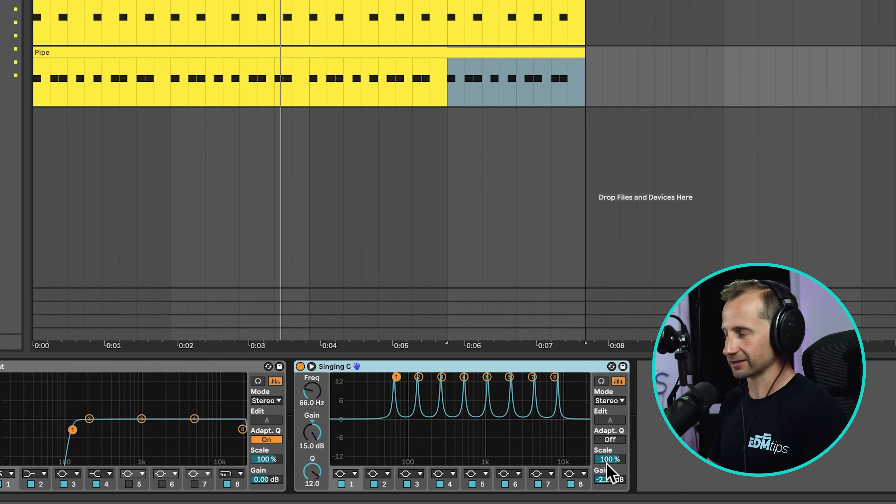
Play Pipe Bass and compare its sound with the Singing C preset bypassed and re-enabled.
{"action": "key", "text": "space"}
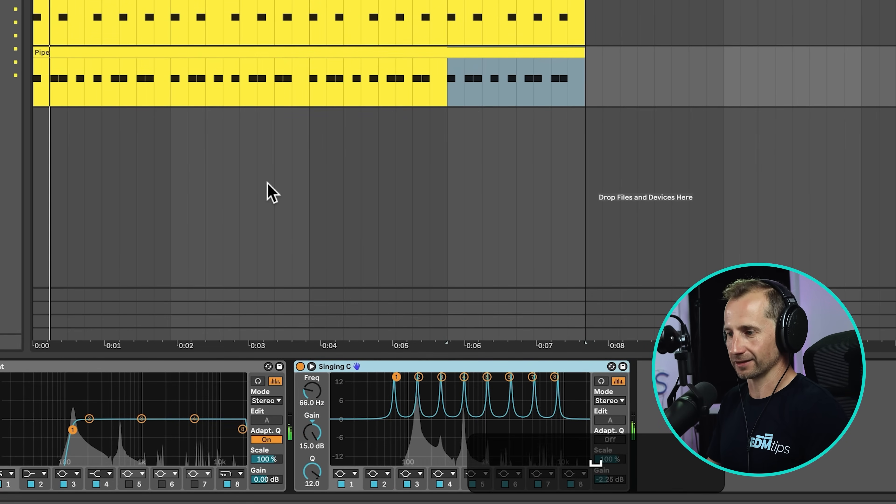
{"action": "left_click", "coordinate": [300, 367]}
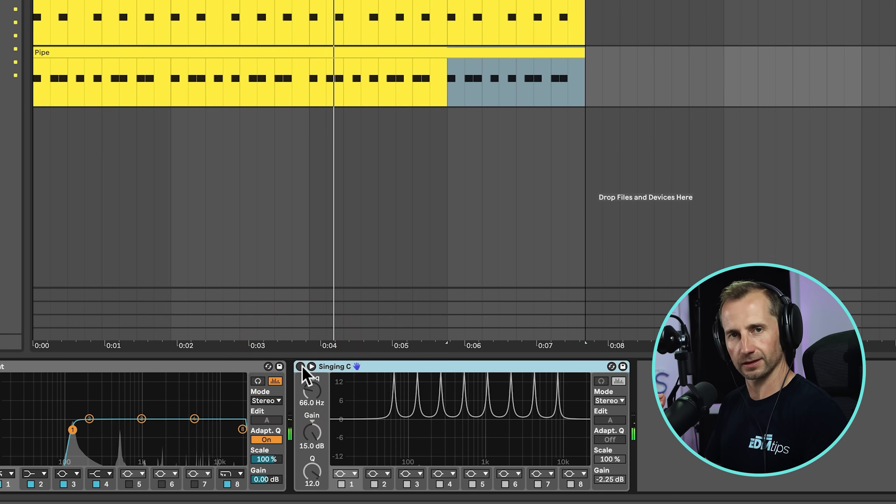
{"action": "left_click", "coordinate": [300, 367]}
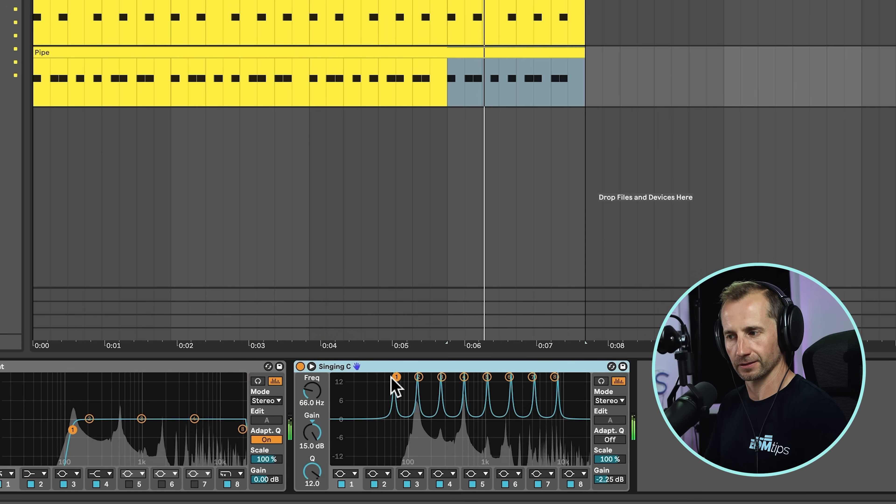
Set the gain of band 2 at 132 Hz in the Singing C EQ to 0 dB.
{"action": "left_click", "coordinate": [418, 377]}
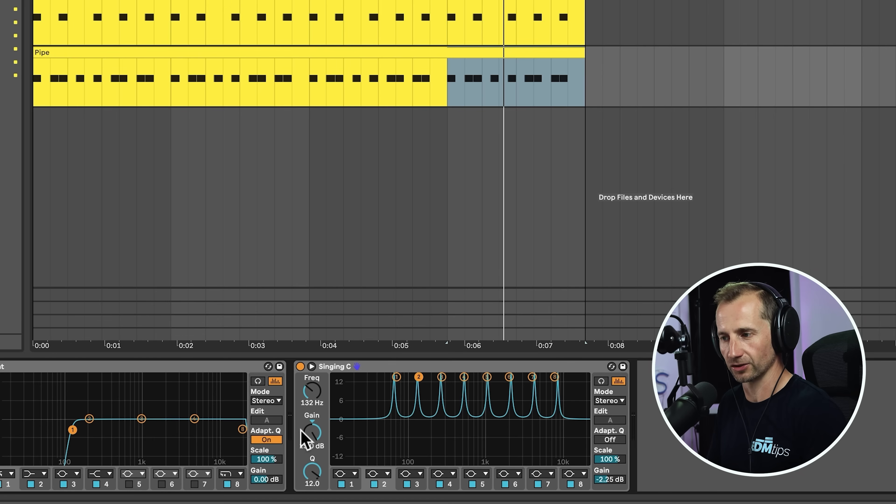
{"action": "type", "text": "0"}
{"action": "key", "text": "Return"}
Audition the adjusted Singing C EQ by toggling it off and on during playback, finishing with playback stopped.
{"action": "key", "text": "space"}
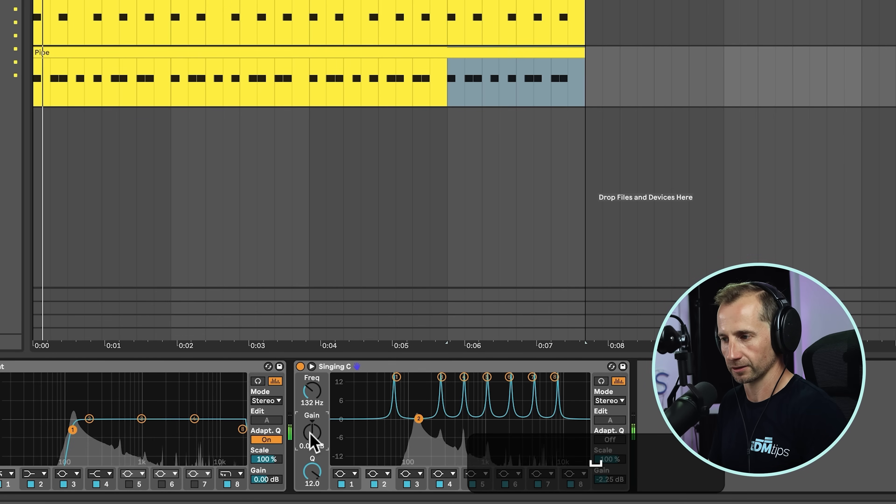
{"action": "left_click", "coordinate": [300, 367]}
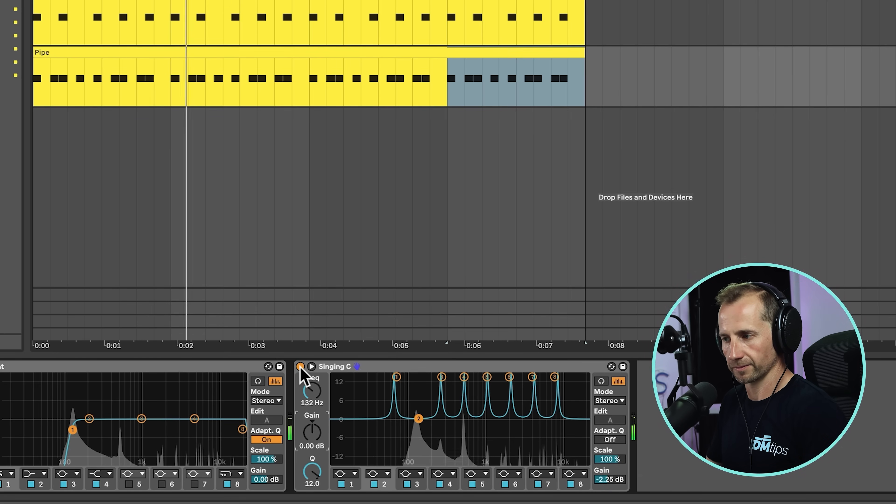
{"action": "left_click", "coordinate": [301, 367]}
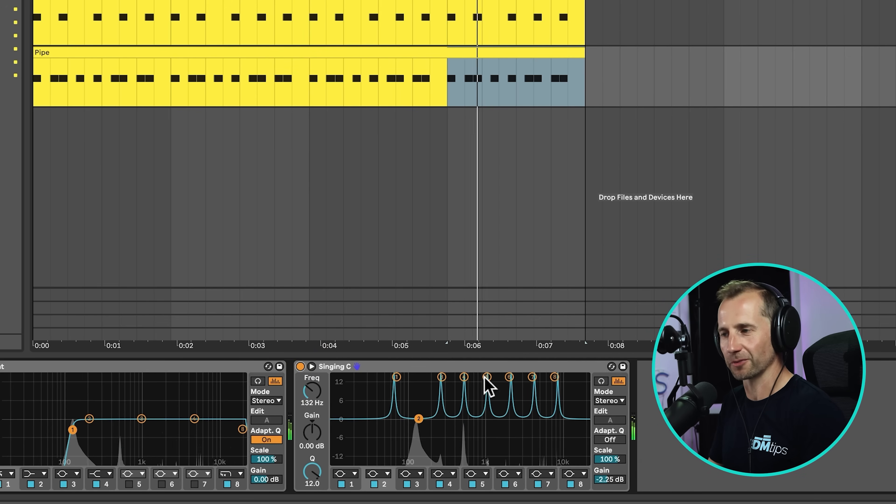
{"action": "key", "text": "space"}
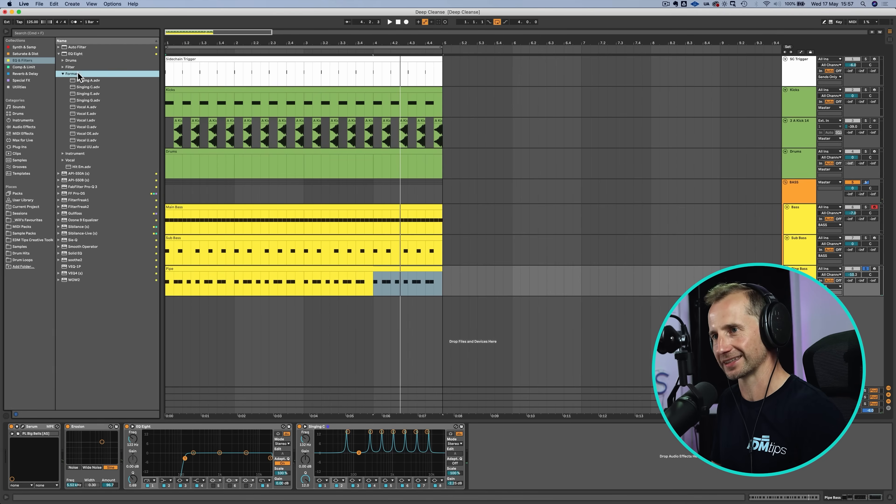
Search the audio effects for "ring" and add the Shifter preset Ring to the end of the Pipe Bass device chain.
{"action": "left_click", "coordinate": [76, 55]}
{"action": "left_click", "coordinate": [24, 127]}
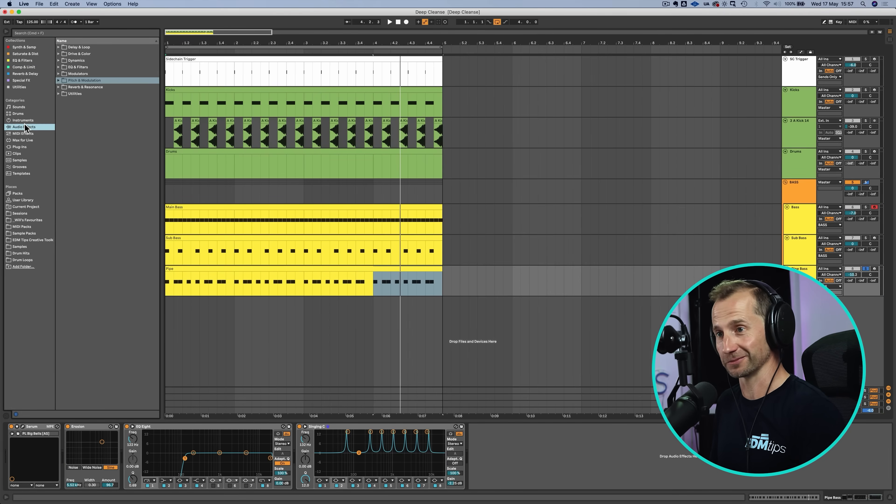
{"action": "left_click", "coordinate": [34, 33]}
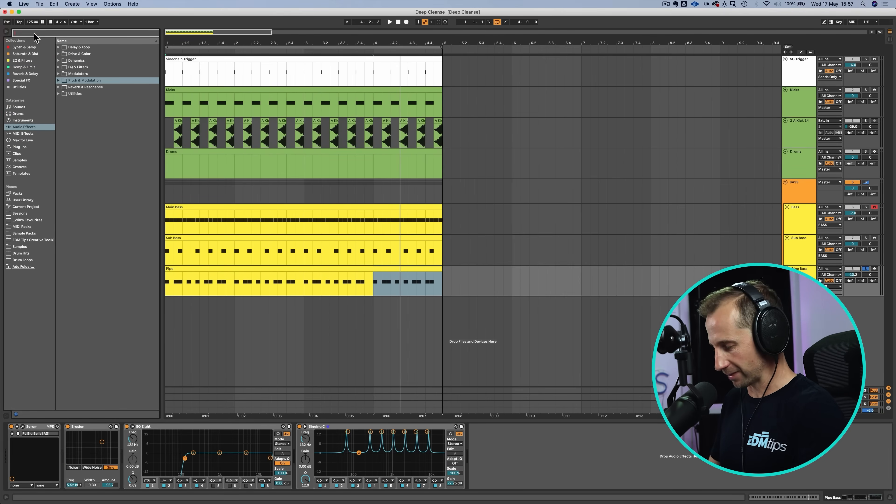
{"action": "type", "text": "ring"}
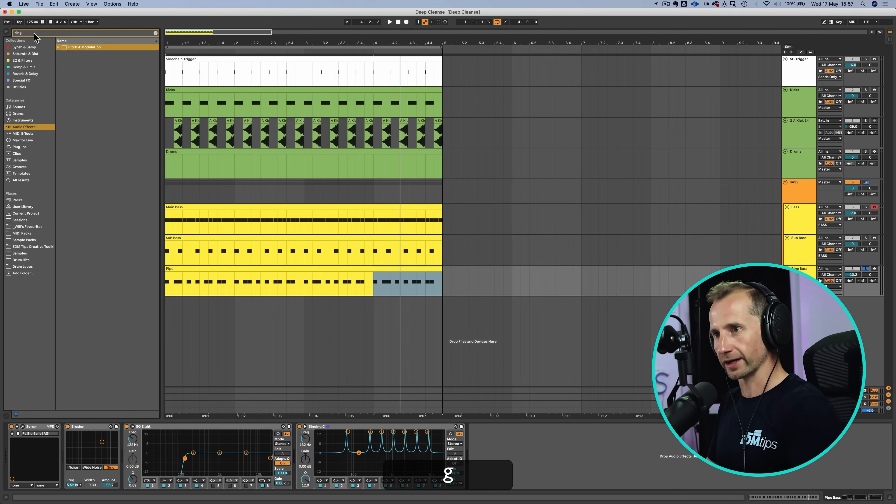
{"action": "left_click", "coordinate": [73, 47]}
{"action": "key", "text": "Right"}
{"action": "key", "text": "Down"}
{"action": "left_click", "coordinate": [80, 62]}
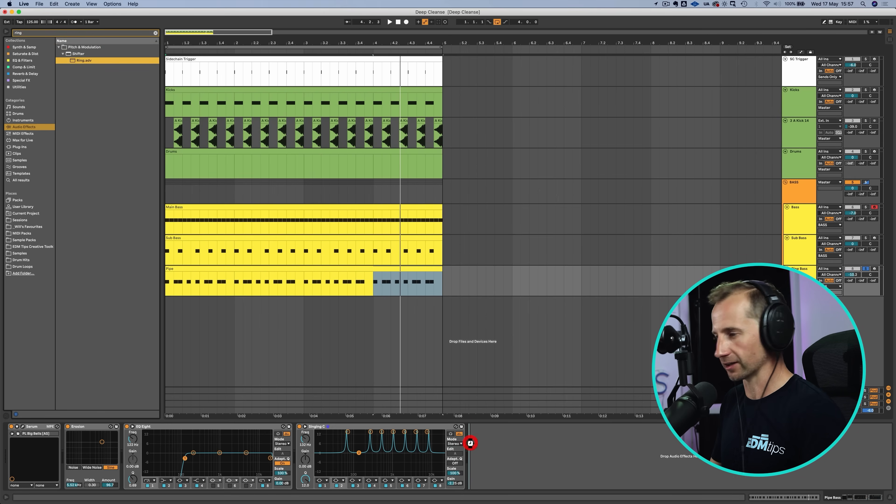
{"action": "left_click_drag", "start_coordinate": [470, 443], "coordinate": [496, 458]}
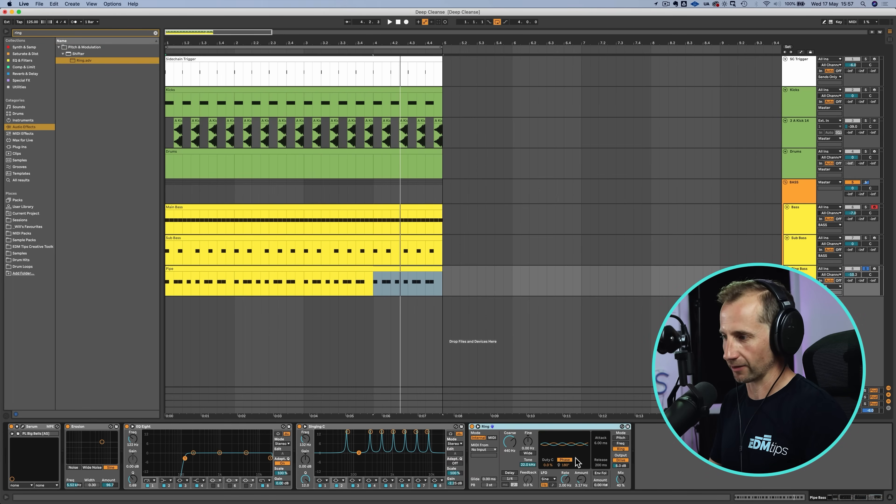
Set the Ring effect's coarse frequency to 912 Hz and lower its mix while listening to Pipe Bass, then stop playback.
{"action": "key", "text": "space"}
{"action": "left_click_drag", "start_coordinate": [622, 479], "coordinate": [622, 483]}
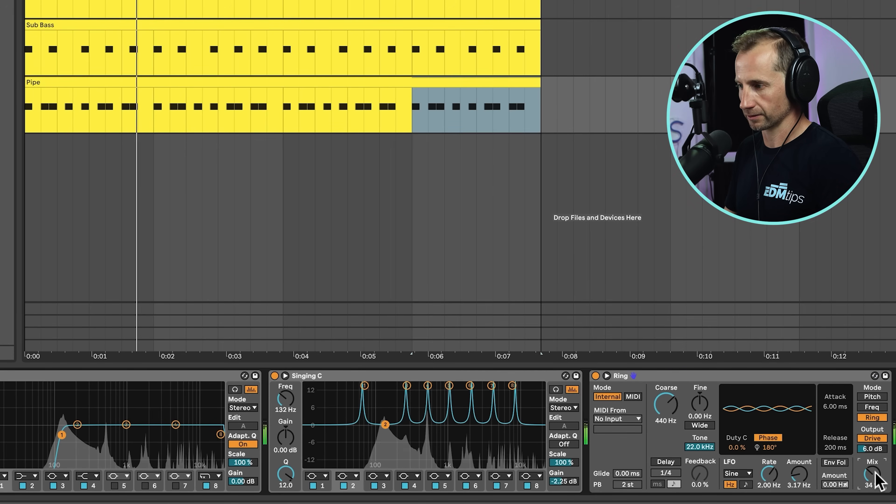
{"action": "left_click_drag", "start_coordinate": [700, 404], "coordinate": [666, 401]}
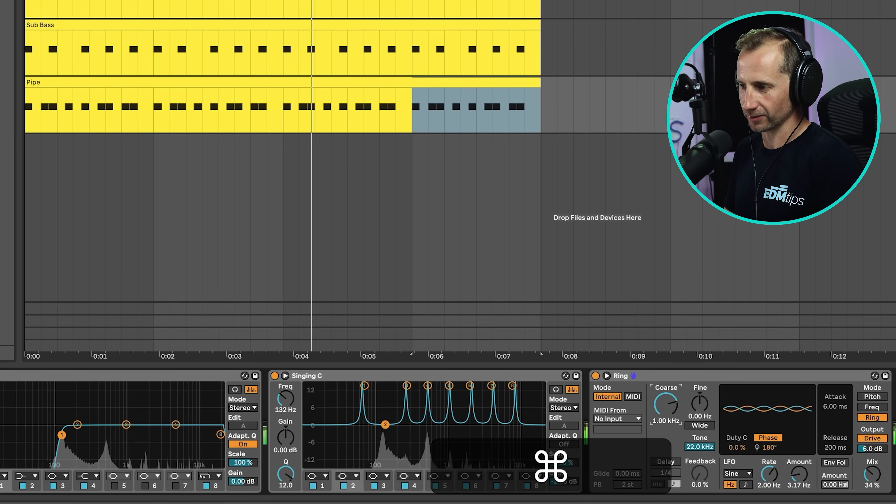
{"action": "left_click", "coordinate": [669, 419]}
{"action": "type", "text": "9"}
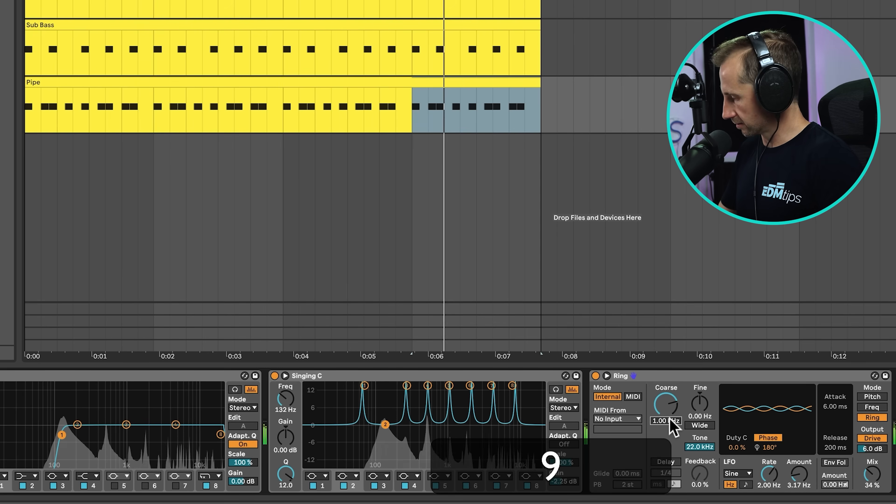
{"action": "type", "text": "12"}
{"action": "key", "text": "Return"}
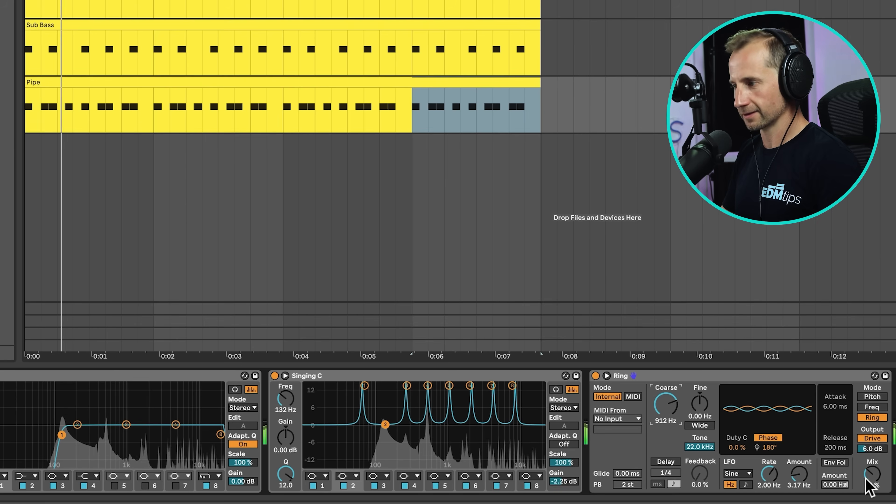
{"action": "left_click_drag", "start_coordinate": [873, 477], "coordinate": [873, 489]}
{"action": "key", "text": "space"}
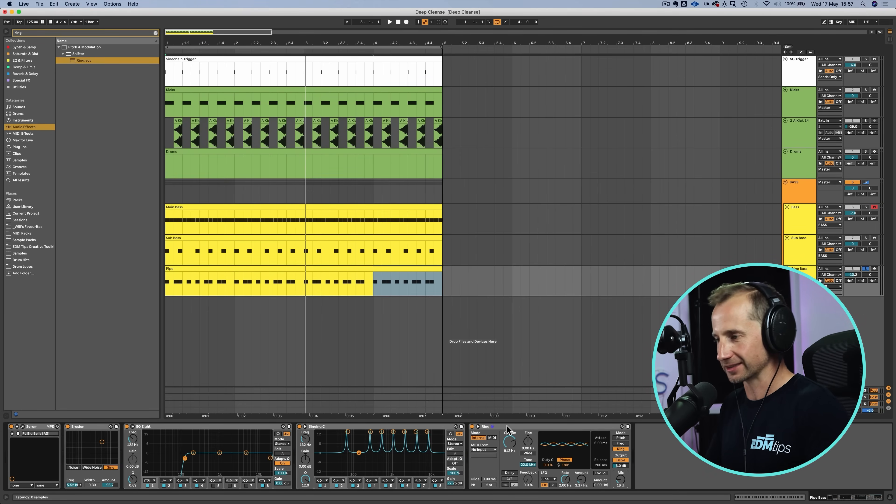
Move the Ring effect between Erosion and EQ Eight in the Pipe Bass chain and listen to the result.
{"action": "left_click_drag", "start_coordinate": [507, 428], "coordinate": [139, 448]}
{"action": "key", "text": "space"}
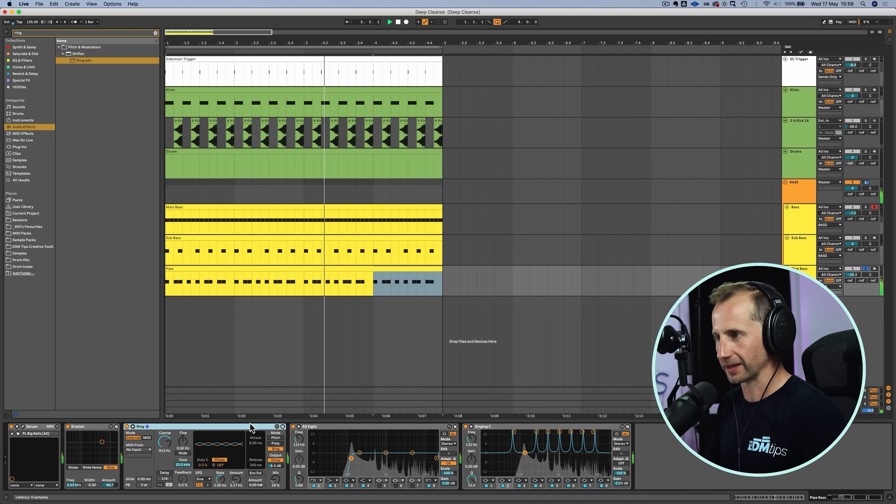
Unsolo Pipe Bass and set its track volume to -16.8 dB while the full groove plays.
{"action": "left_click", "coordinate": [867, 268]}
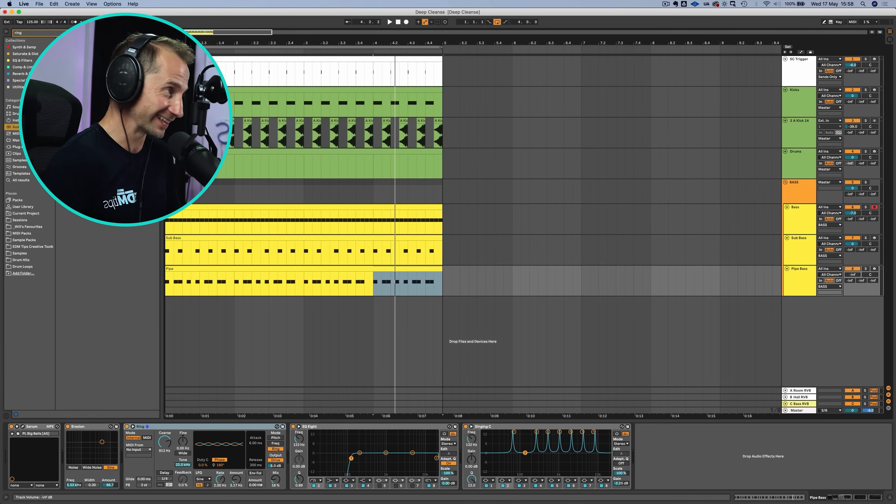
{"action": "key", "text": "space"}
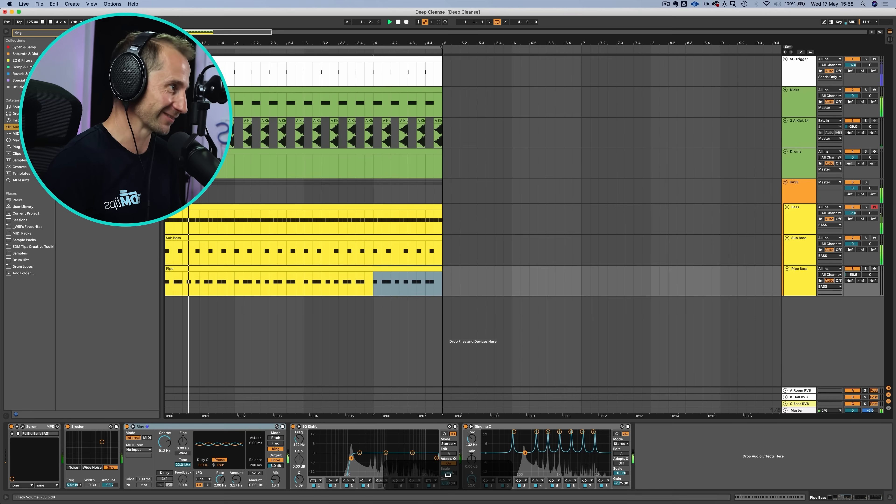
{"action": "left_click_drag", "start_coordinate": [853, 275], "coordinate": [852, 266]}
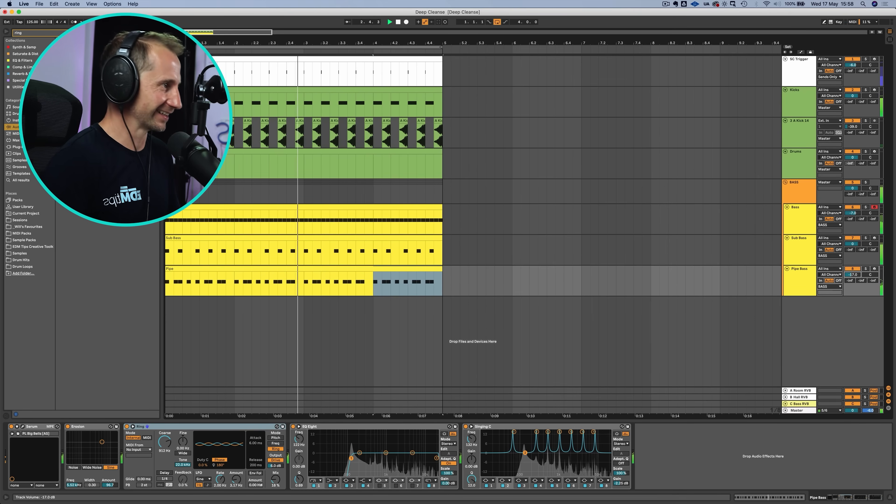
Switch to the mixer view, show the devices of the B Hall RVB return and unfold its Utility.
{"action": "left_click", "coordinate": [787, 280]}
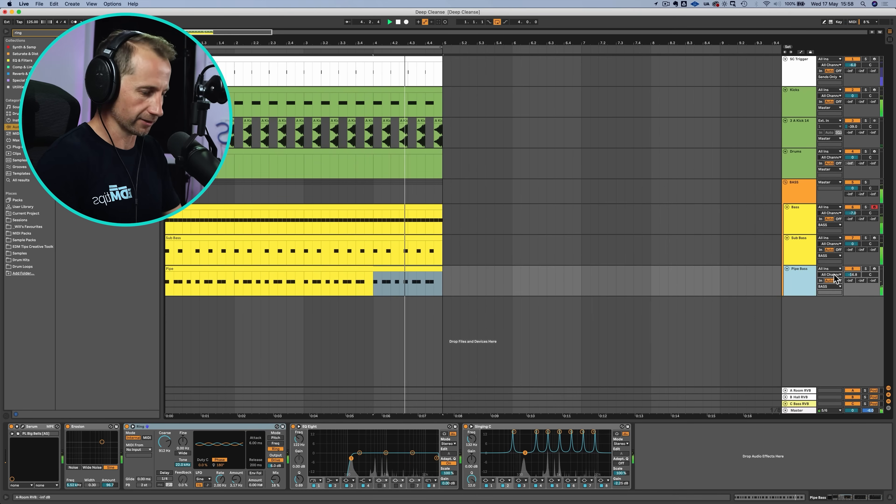
{"action": "key", "text": "Tab"}
{"action": "left_click", "coordinate": [806, 35]}
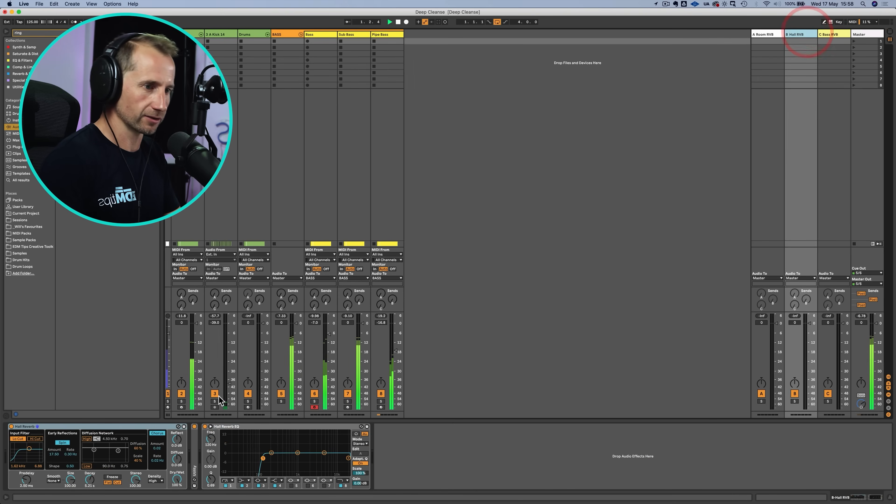
{"action": "double_click", "coordinate": [195, 452]}
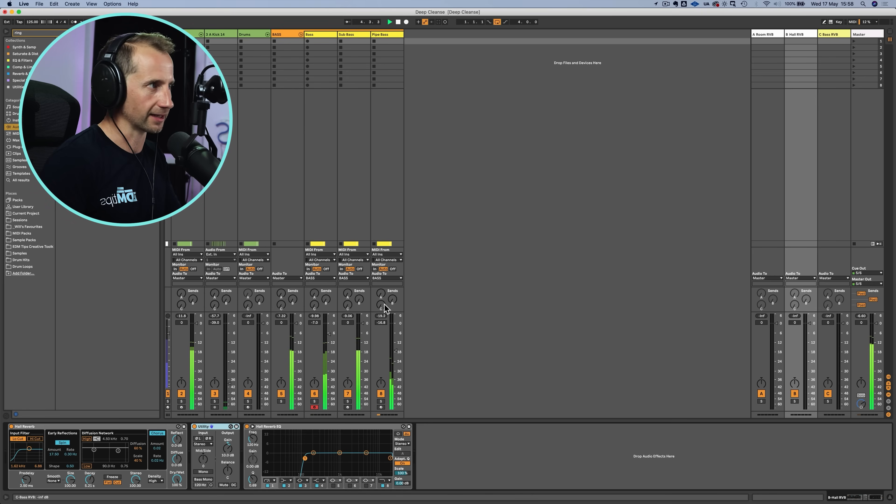
Send Pipe Bass to the B Hall RVB return instead of C Bass RVB and set the Hall Reverb decay to 8.19 s.
{"action": "left_click_drag", "start_coordinate": [385, 305], "coordinate": [385, 283]}
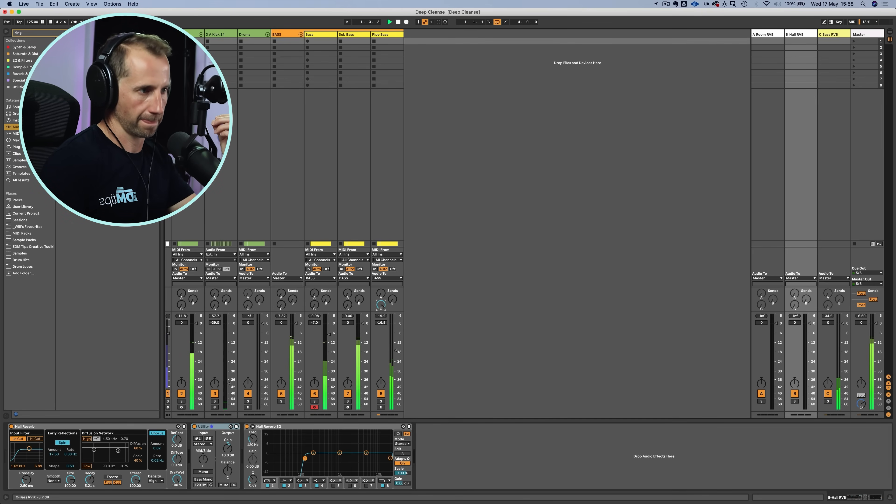
{"action": "left_click", "coordinate": [90, 480]}
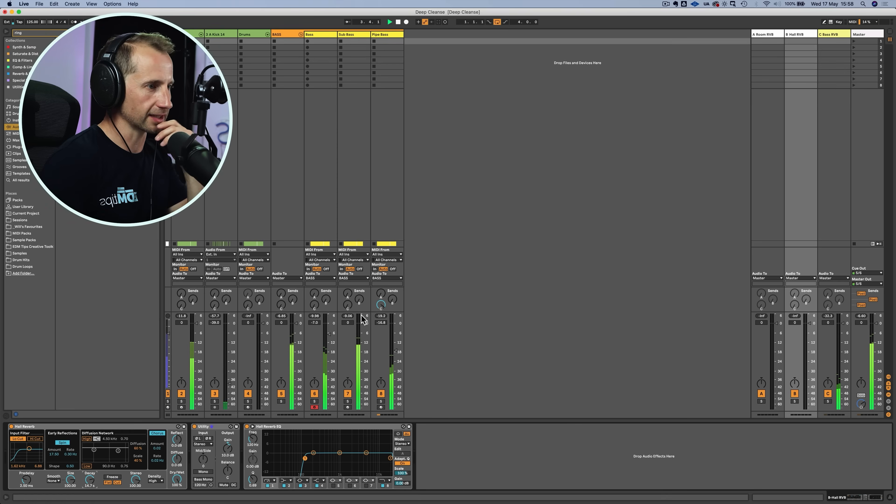
{"action": "left_click", "coordinate": [382, 305]}
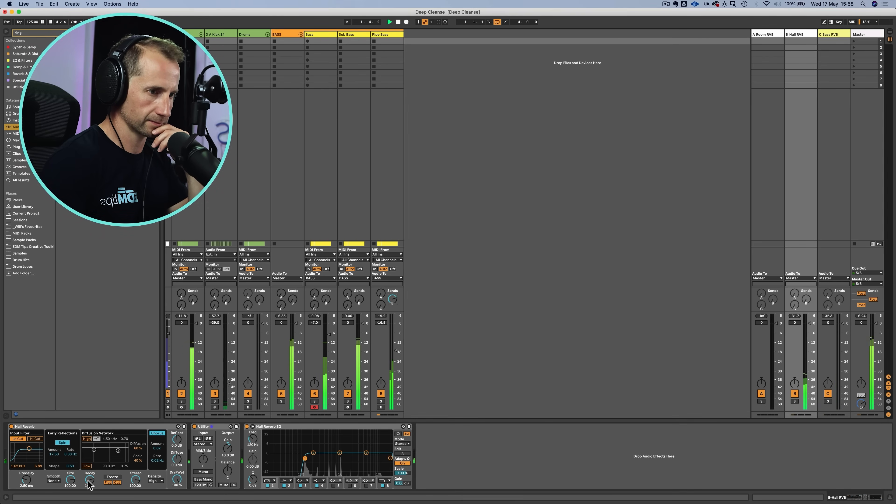
{"action": "left_click_drag", "start_coordinate": [89, 483], "coordinate": [88, 470]}
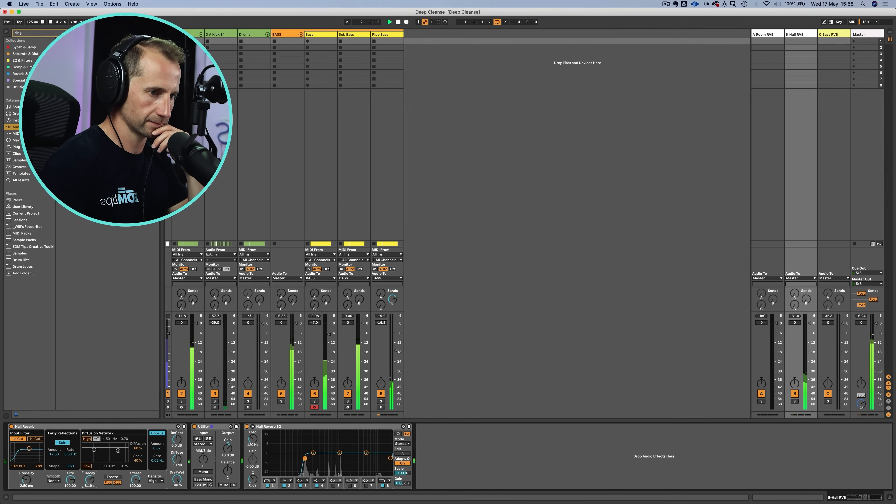
Copy the SC COMP compressor from the BASS group to the end of the C Bass RVB return and lower its threshold to about -61.5 dB.
{"action": "left_click", "coordinate": [289, 38]}
{"action": "left_click", "coordinate": [80, 424]}
{"action": "key", "text": "super+c"}
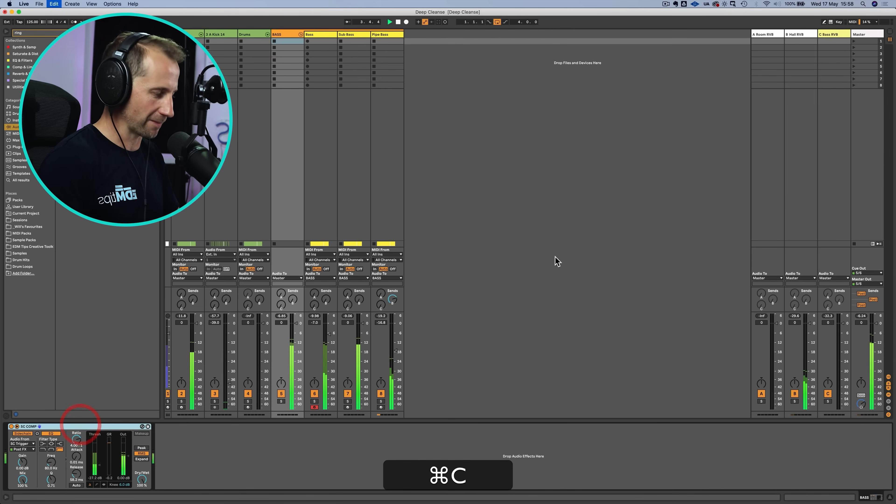
{"action": "left_click", "coordinate": [829, 36]}
{"action": "left_click", "coordinate": [441, 462]}
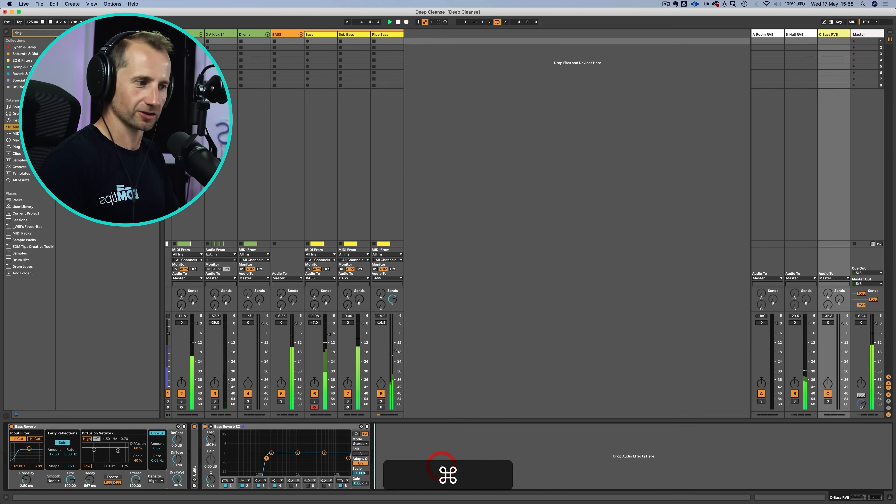
{"action": "key", "text": "super+v"}
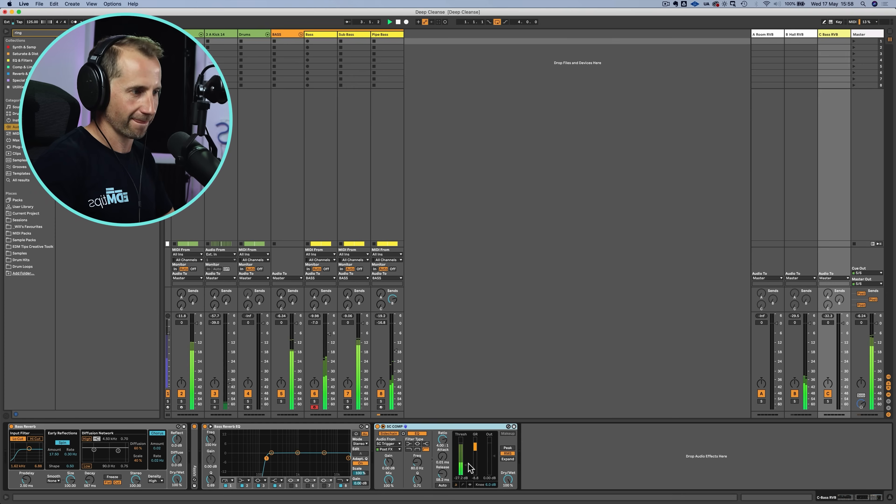
{"action": "left_click_drag", "start_coordinate": [466, 470], "coordinate": [466, 481]}
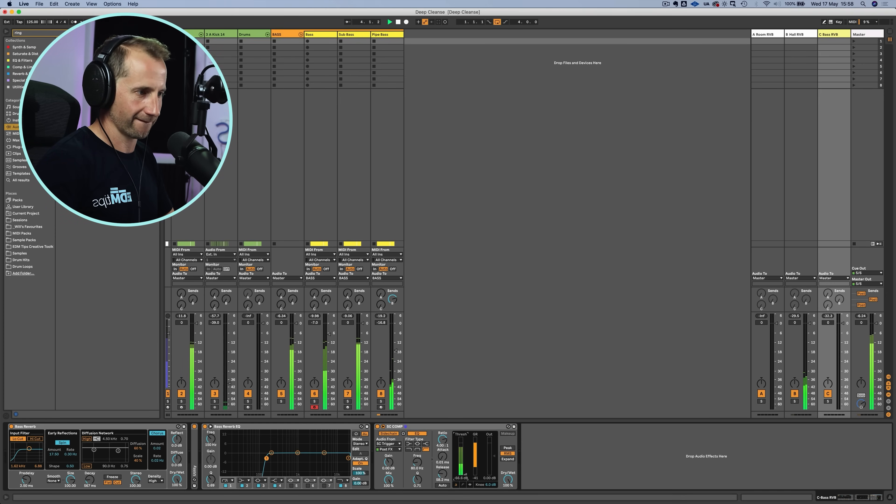
Move SC COMP from C Bass RVB to the end of the B Hall RVB chain, with threshold -47.0 dB and ratio 2.74:1.
{"action": "left_click", "coordinate": [466, 427]}
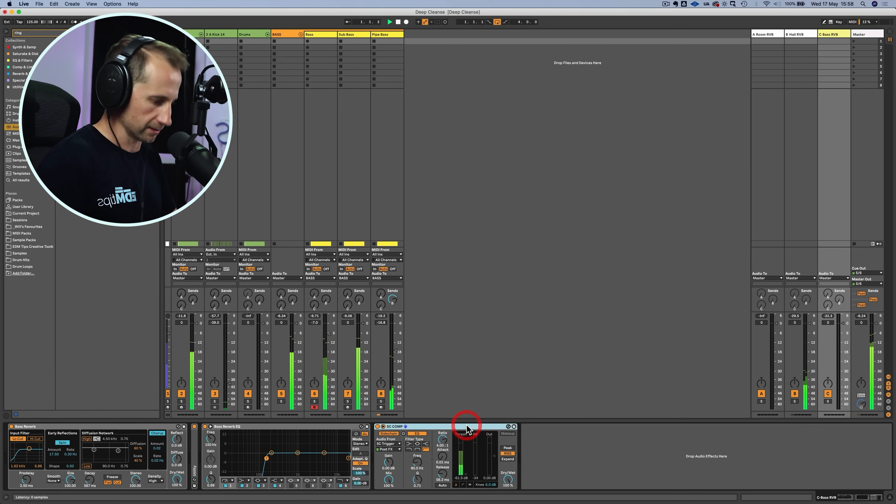
{"action": "key", "text": "super+c"}
{"action": "key", "text": "BackSpace"}
{"action": "left_click", "coordinate": [809, 35]}
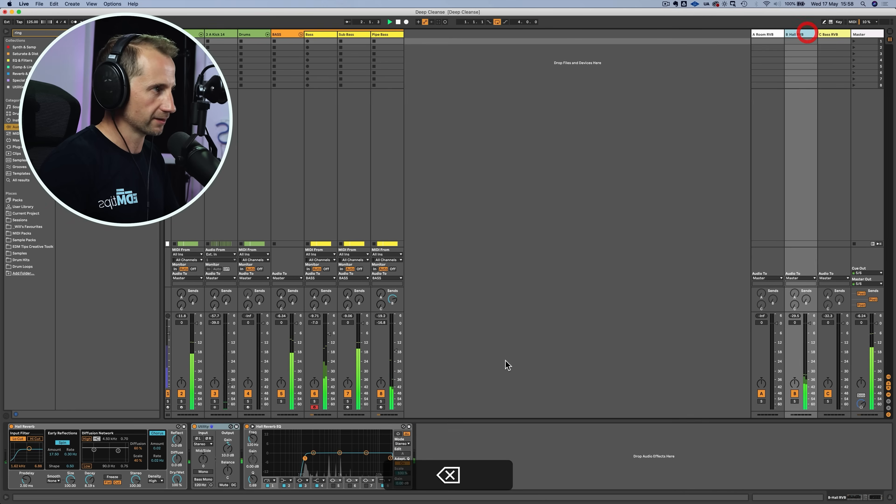
{"action": "left_click", "coordinate": [469, 441]}
{"action": "key", "text": "super+v"}
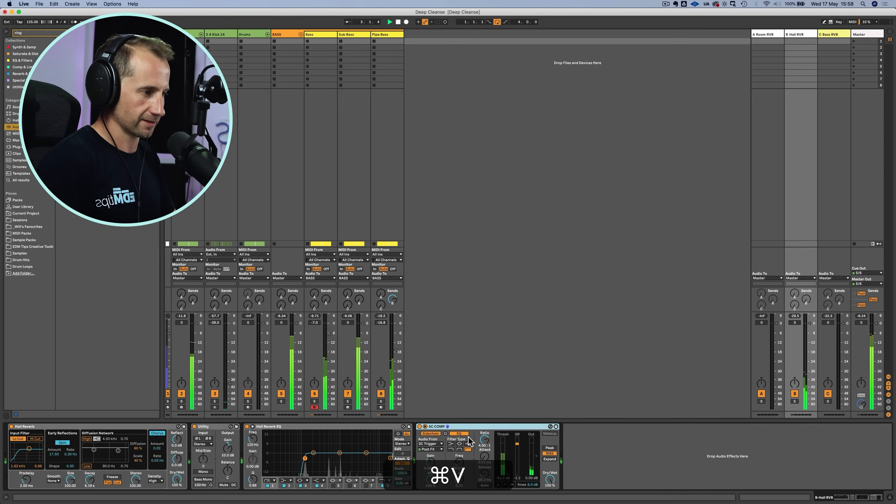
{"action": "left_click_drag", "start_coordinate": [508, 474], "coordinate": [507, 466]}
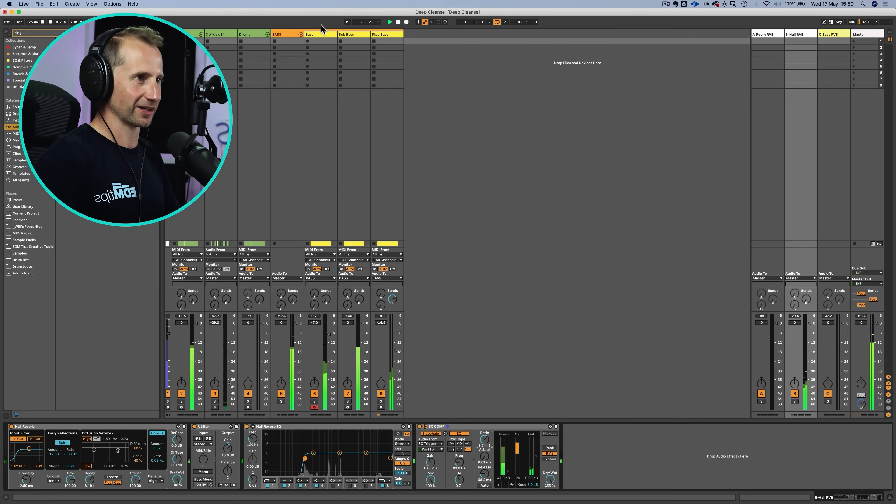
Rename the Bass track to Main Bass.
{"action": "left_click", "coordinate": [314, 34]}
{"action": "key", "text": "super+r"}
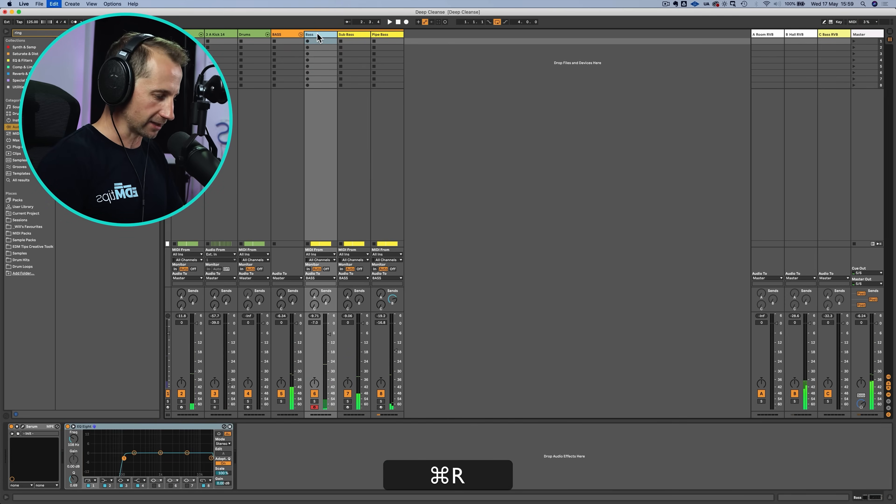
{"action": "key", "text": "super+Left"}
{"action": "key", "text": "shift+super+Left"}
{"action": "type", "text": "Main"}
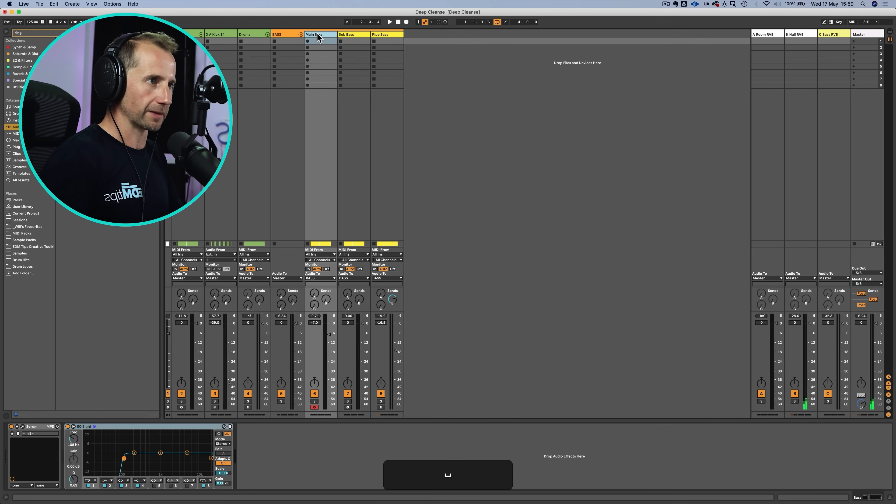
{"action": "key", "text": "Return"}
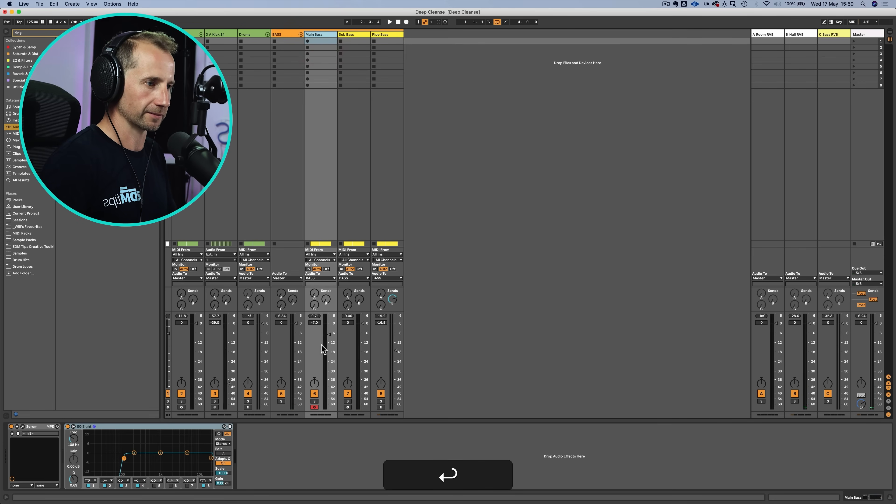
Add Drum Buss from the Saturate & Dist collection to the Main Bass track.
{"action": "key", "text": "space"}
{"action": "left_click", "coordinate": [321, 35]}
{"action": "key", "text": "space"}
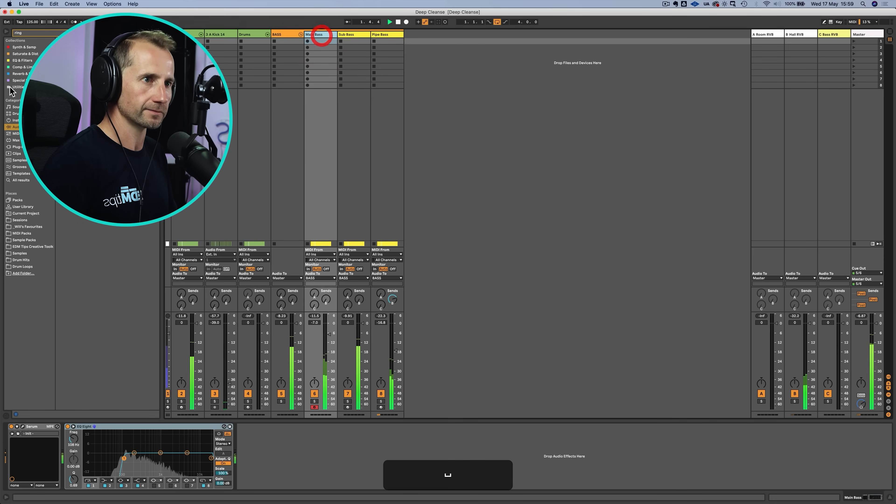
{"action": "left_click", "coordinate": [24, 54]}
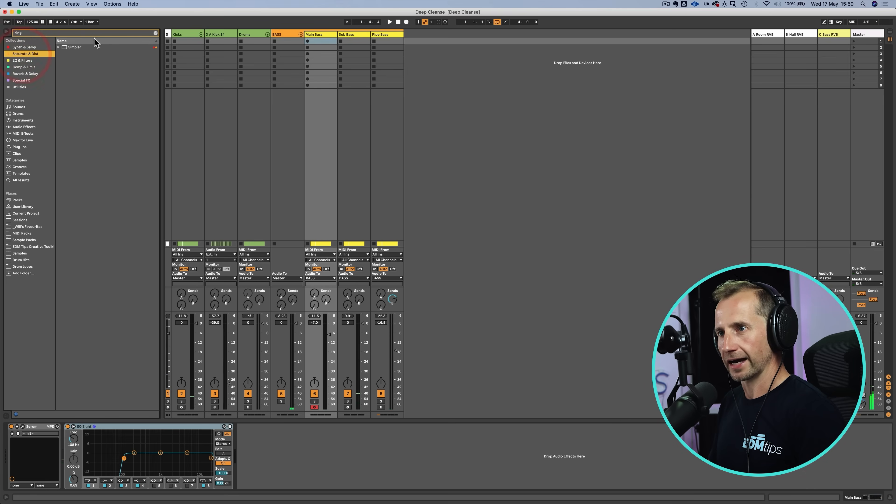
{"action": "left_click", "coordinate": [156, 34]}
{"action": "left_click", "coordinate": [78, 54]}
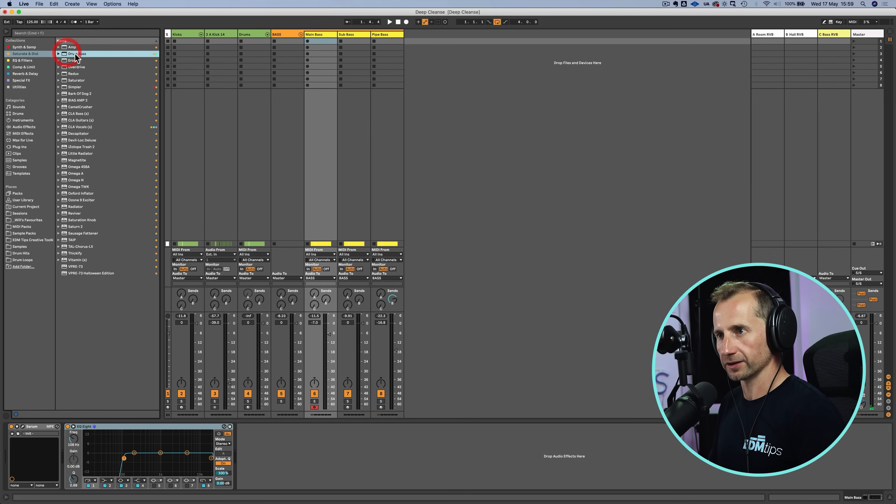
{"action": "left_click", "coordinate": [197, 69]}
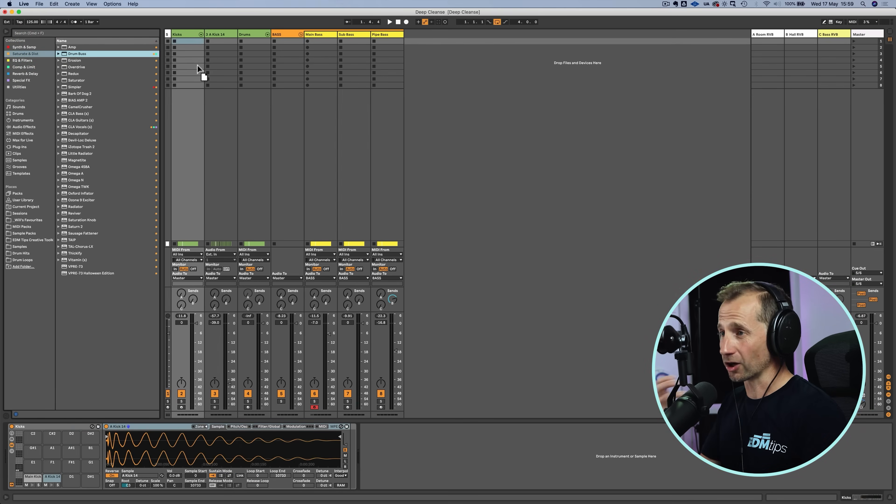
{"action": "left_click", "coordinate": [325, 37]}
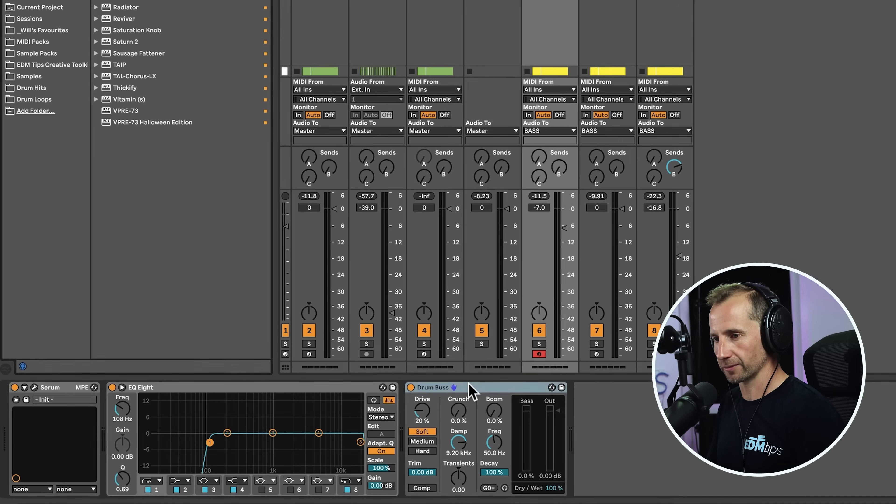
Place Drum Buss between Serum and EQ Eight on Main Bass and lower its output to about -5.15 dB.
{"action": "left_click_drag", "start_coordinate": [275, 427], "coordinate": [155, 431]}
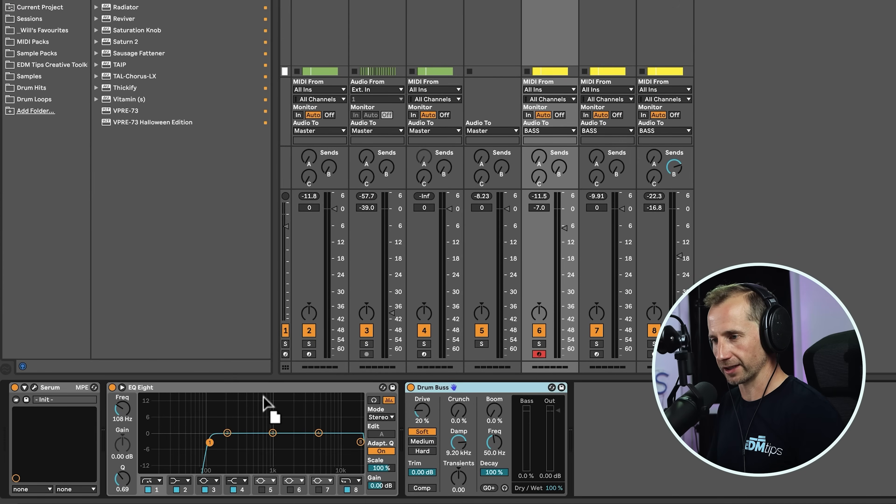
{"action": "left_click_drag", "start_coordinate": [267, 402], "coordinate": [158, 413]}
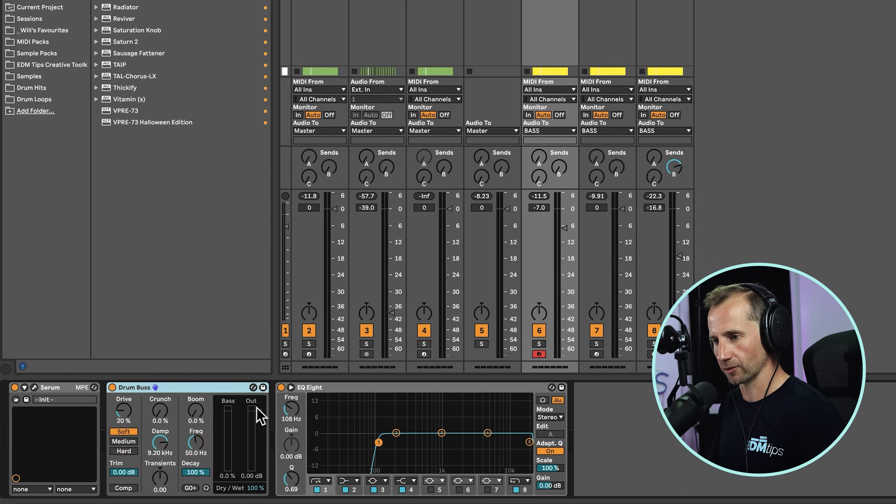
{"action": "left_click_drag", "start_coordinate": [256, 409], "coordinate": [257, 420]}
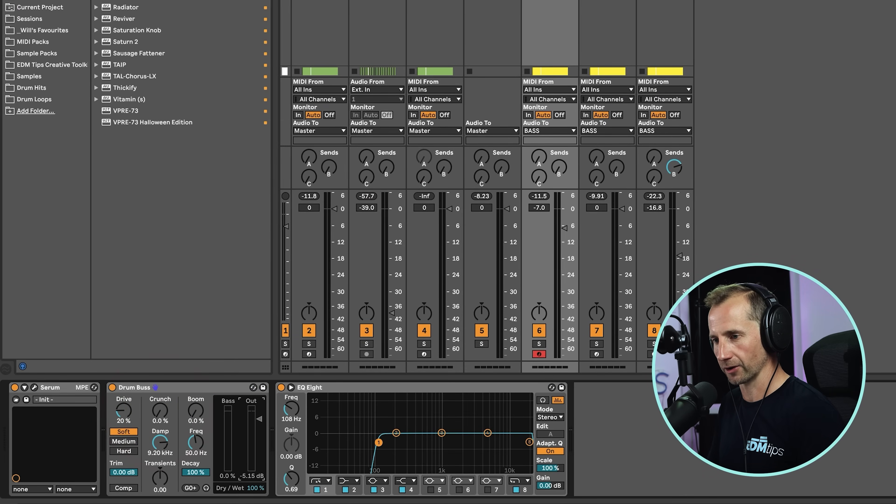
With Main Bass soloed, set Drum Buss to 50% Drive, 88% Boom and a 44.8 Hz Boom frequency, comparing it against bypass.
{"action": "left_click", "coordinate": [539, 344]}
{"action": "key", "text": "space"}
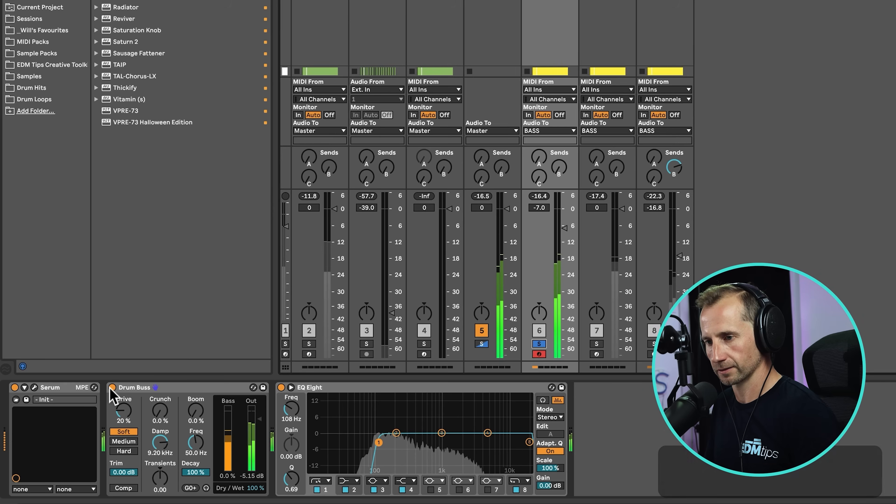
{"action": "left_click", "coordinate": [111, 387]}
{"action": "left_click", "coordinate": [113, 387]}
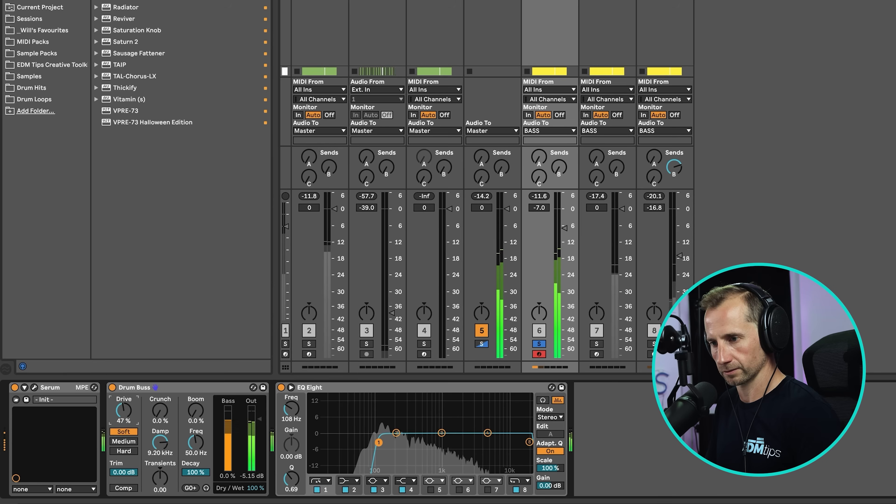
{"action": "left_click_drag", "start_coordinate": [196, 411], "coordinate": [200, 450]}
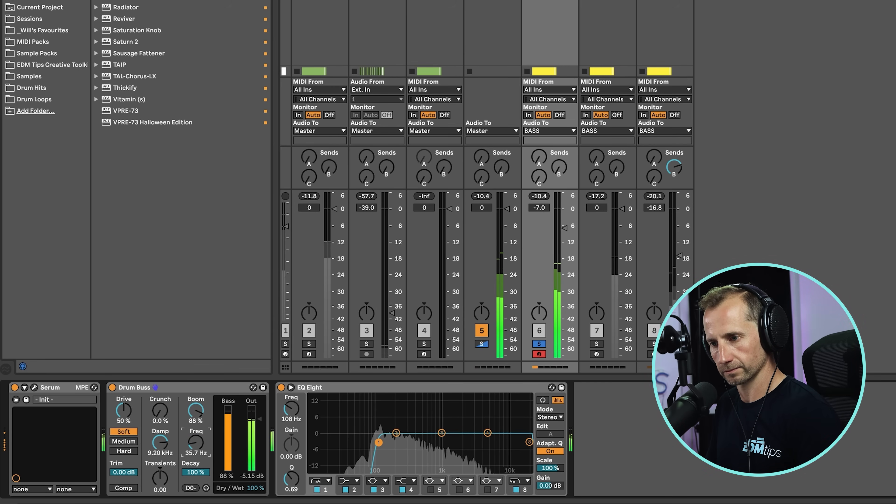
{"action": "left_click_drag", "start_coordinate": [196, 443], "coordinate": [196, 438]}
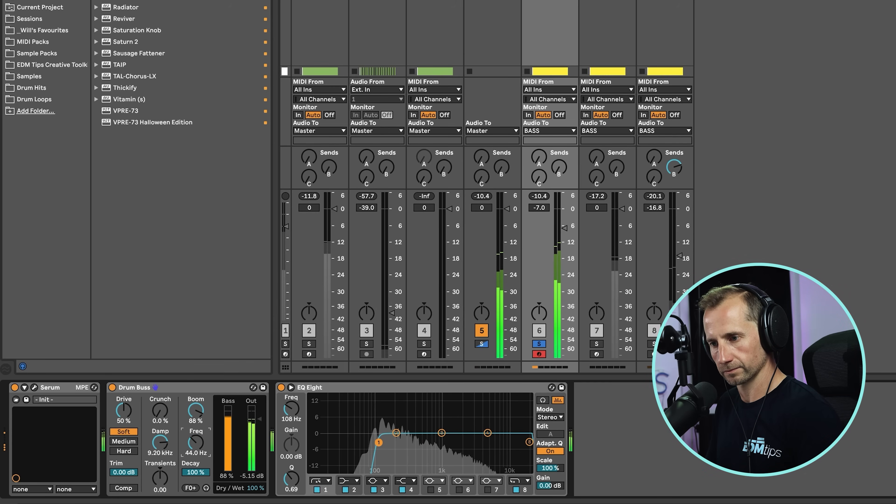
{"action": "left_click", "coordinate": [112, 387]}
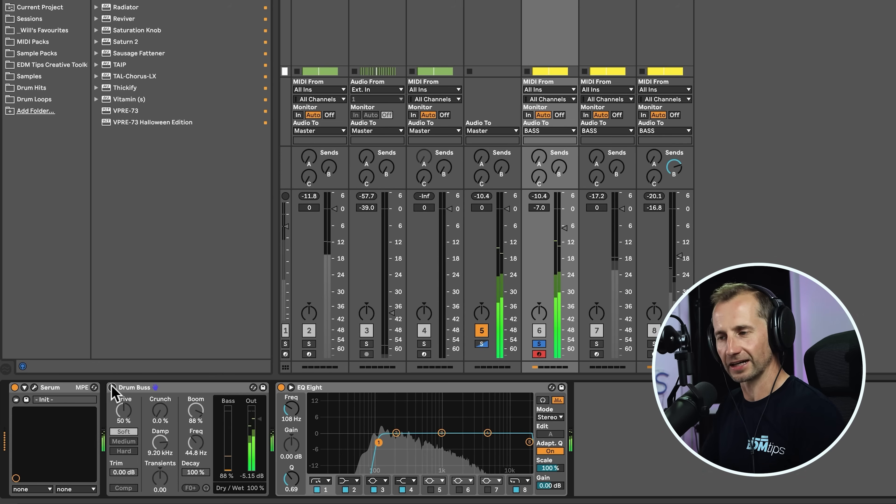
{"action": "left_click", "coordinate": [112, 387]}
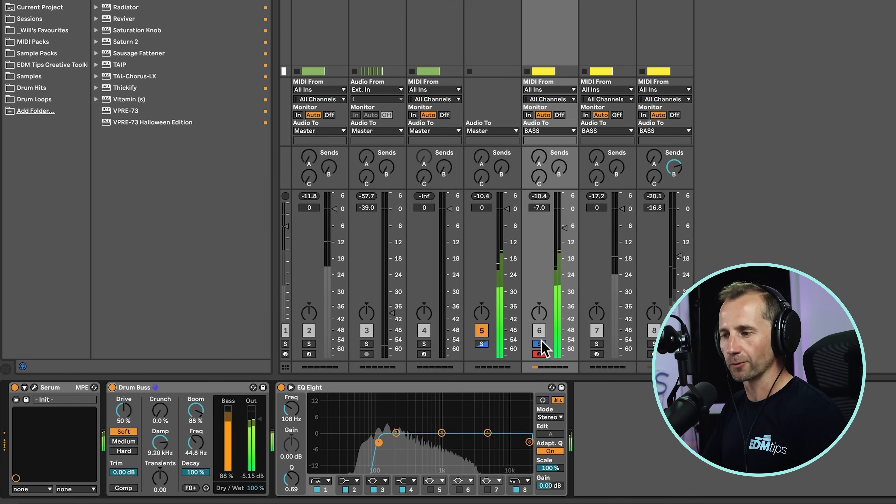
Lower the band 8 low-pass in Main Bass's EQ Eight to about 3.30 kHz with Q 0.41, and unsolo the track.
{"action": "left_click", "coordinate": [488, 432]}
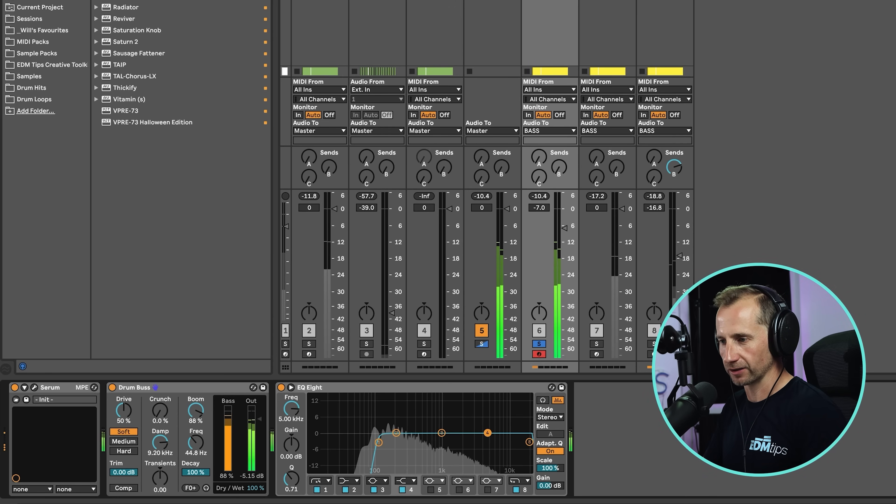
{"action": "left_click_drag", "start_coordinate": [529, 442], "coordinate": [518, 442]}
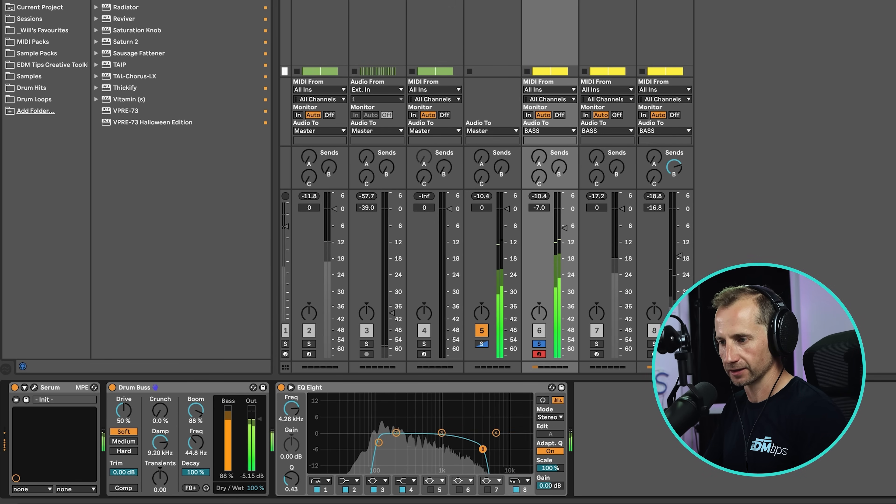
{"action": "left_click", "coordinate": [539, 344]}
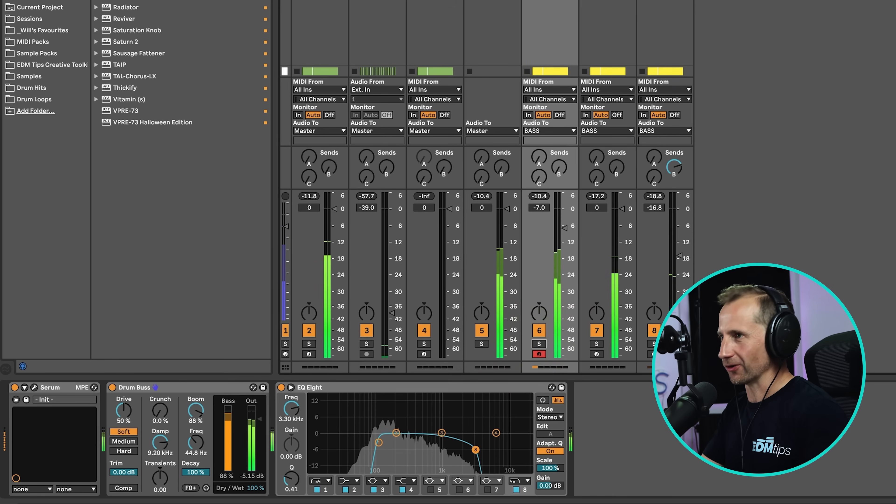
{"action": "key", "text": "space"}
Find the Shifter audio effect and try it at the end of the Pipe Bass chain.
{"action": "left_click", "coordinate": [384, 35]}
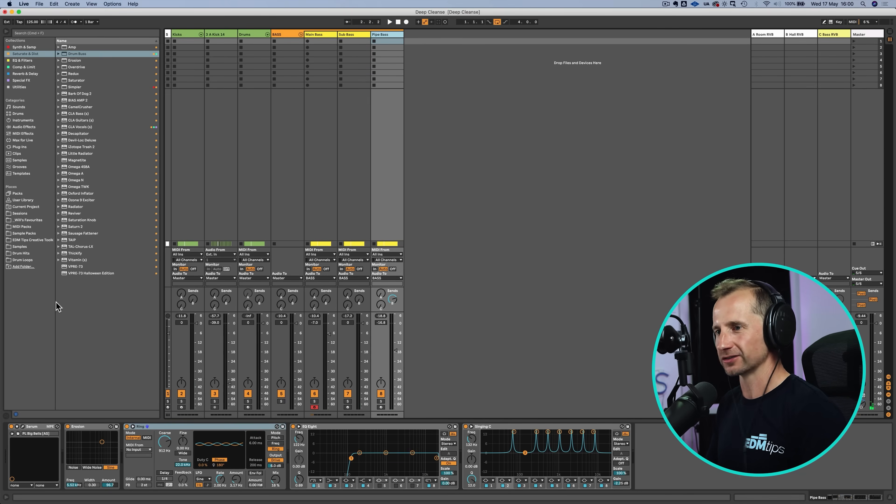
{"action": "left_click", "coordinate": [36, 33]}
{"action": "type", "text": "shi"}
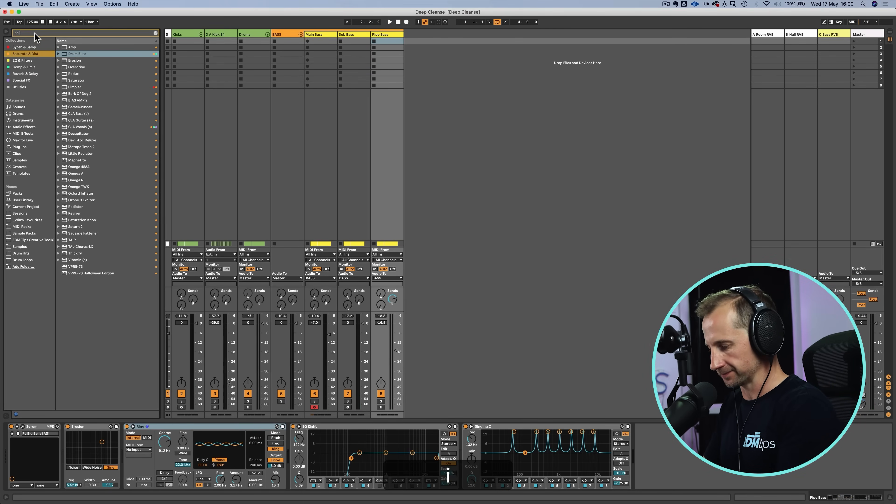
{"action": "type", "text": "fter"}
{"action": "left_click", "coordinate": [19, 128]}
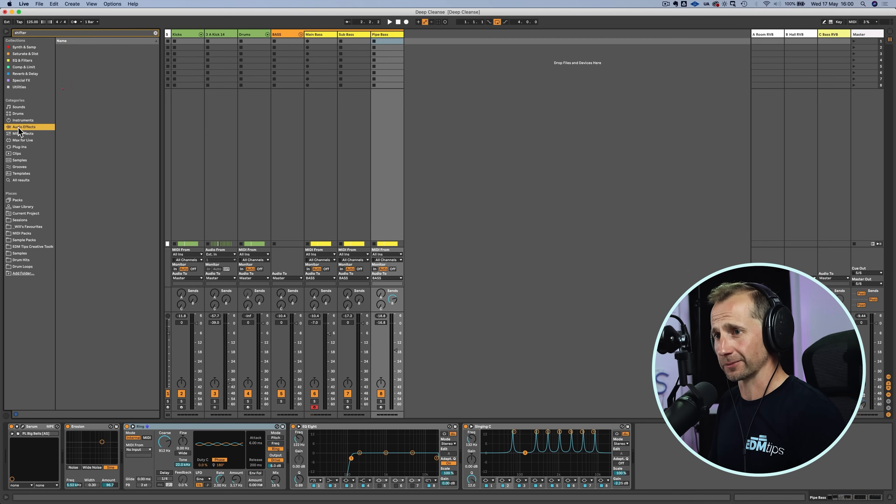
{"action": "left_click_drag", "start_coordinate": [74, 54], "coordinate": [646, 456]}
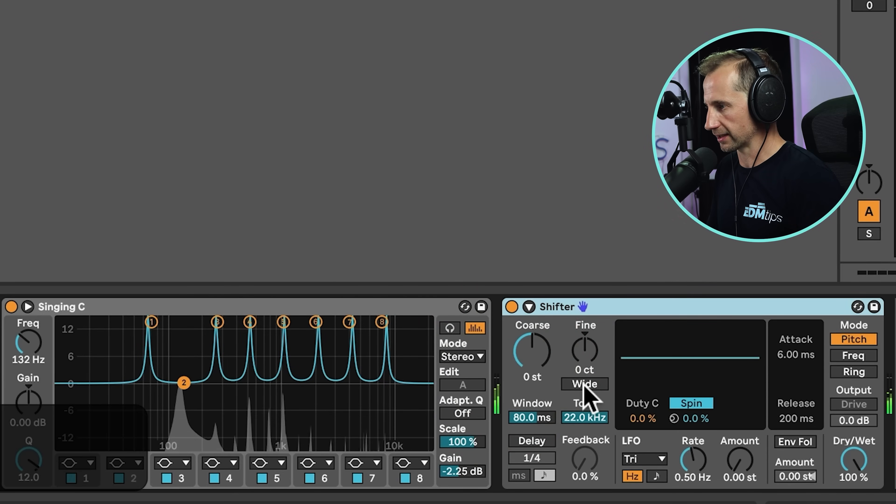
Enable Shifter's Wide option with a 13 ct spread and place the effect between Serum and Erosion on Pipe Bass.
{"action": "left_click", "coordinate": [585, 384]}
{"action": "mouse_move", "coordinate": [585, 350]}
{"action": "left_mouse_down"}
{"action": "mouse_move", "coordinate": [584, 337]}
{"action": "mouse_move", "coordinate": [587, 354]}
{"action": "left_mouse_up"}
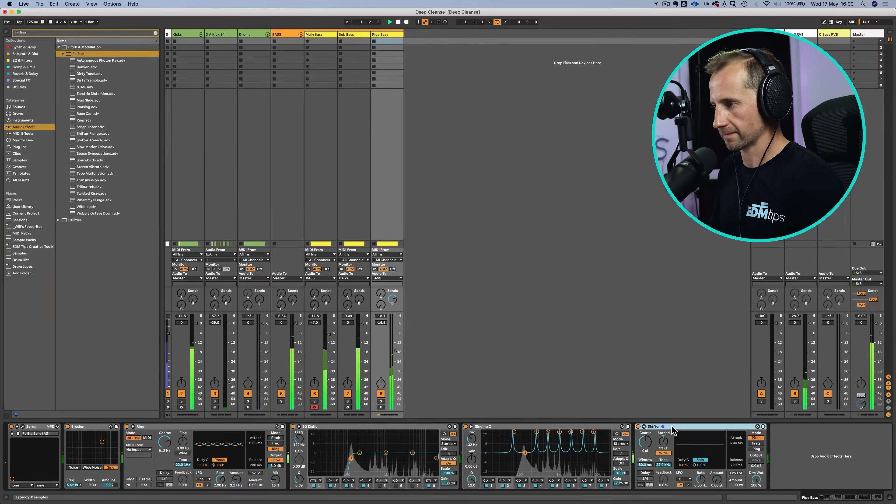
{"action": "left_click_drag", "start_coordinate": [78, 447], "coordinate": [76, 442]}
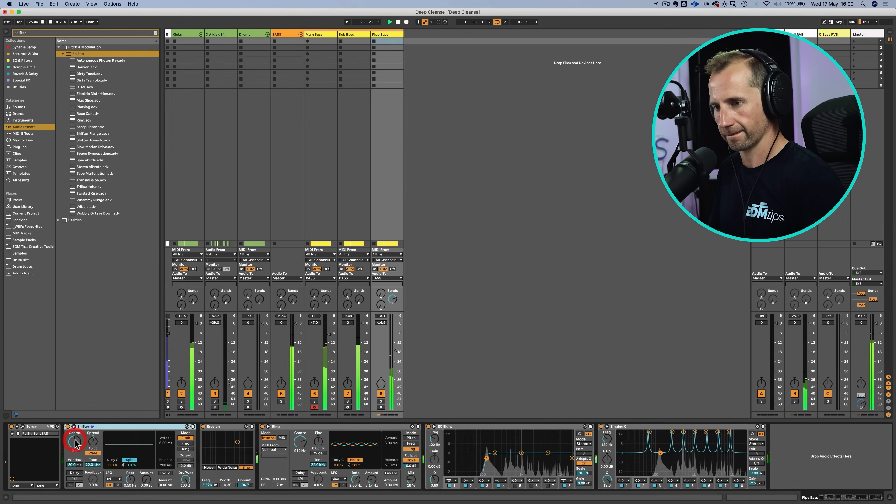
Bypass Shifter to compare the Pipe Bass sound and delete the effect from the chain.
{"action": "left_click", "coordinate": [68, 427]}
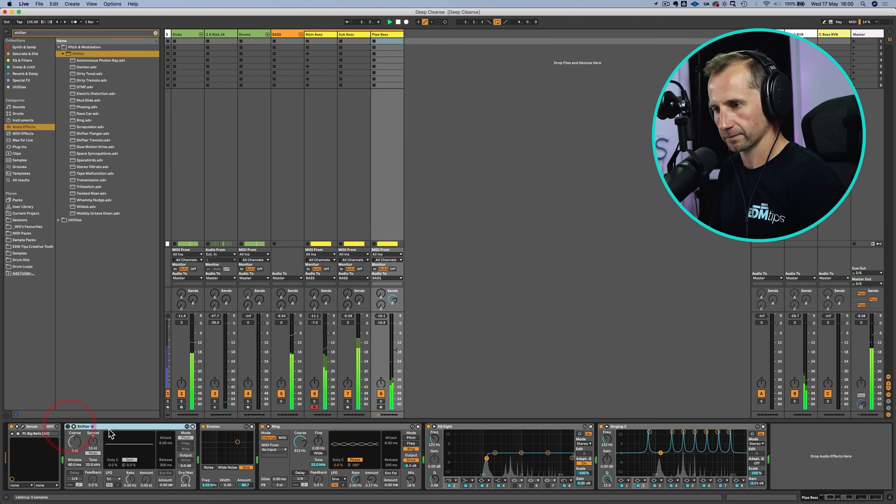
{"action": "key", "text": "space"}
{"action": "left_click", "coordinate": [116, 427]}
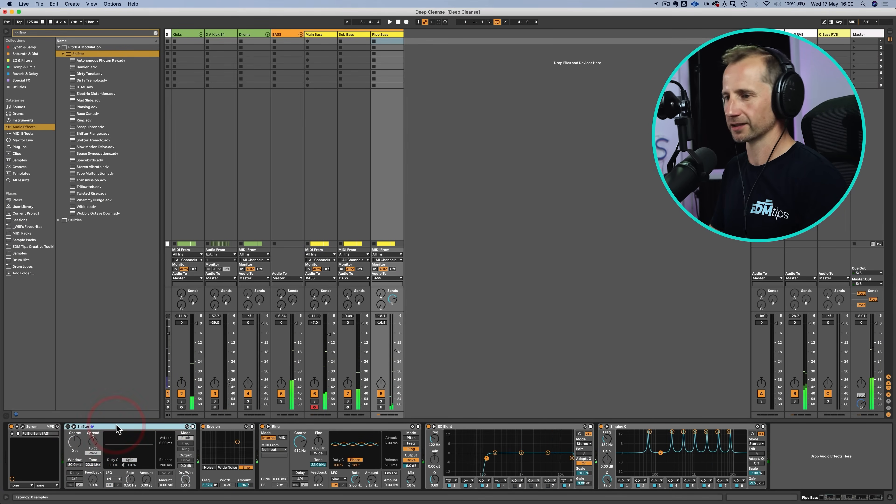
{"action": "key", "text": "BackSpace"}
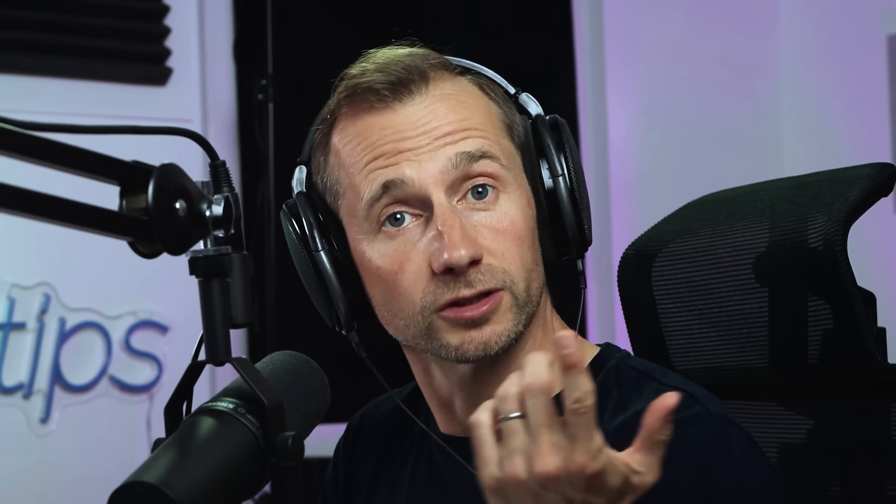
Switch to the Arrangement view with the device chain shown and save the set.
{"action": "key", "text": "shift+Tab"}
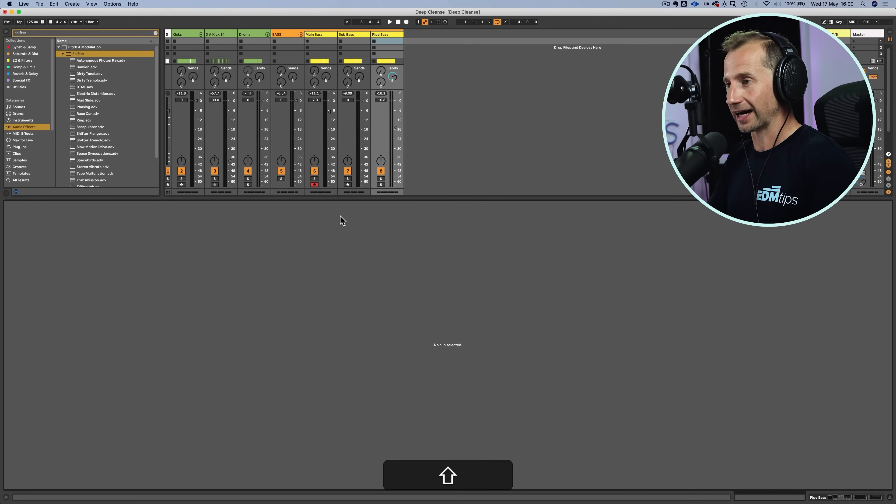
{"action": "key", "text": "shift+Tab"}
{"action": "key", "text": "Tab"}
{"action": "key", "text": "super+s"}
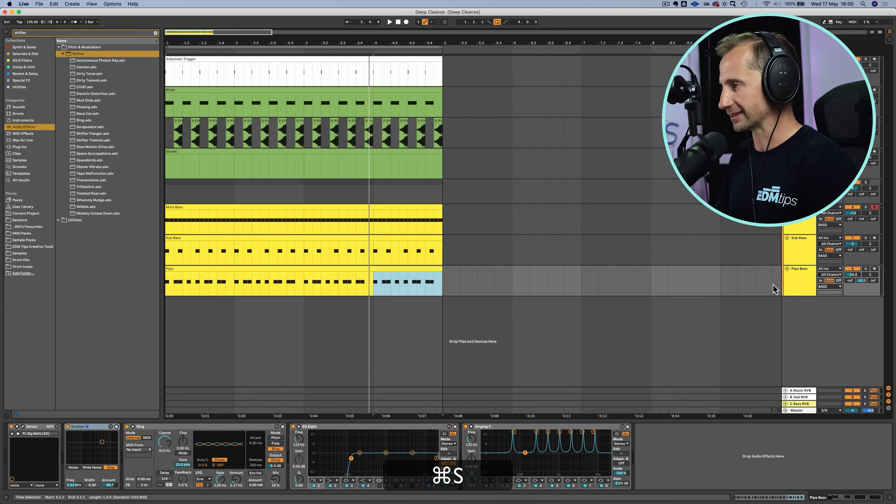
Insert a MIDI track below Pipe Bass, name it Brass Bass and colour it yellow.
{"action": "left_click", "coordinate": [800, 285]}
{"action": "key", "text": "shift+super+t"}
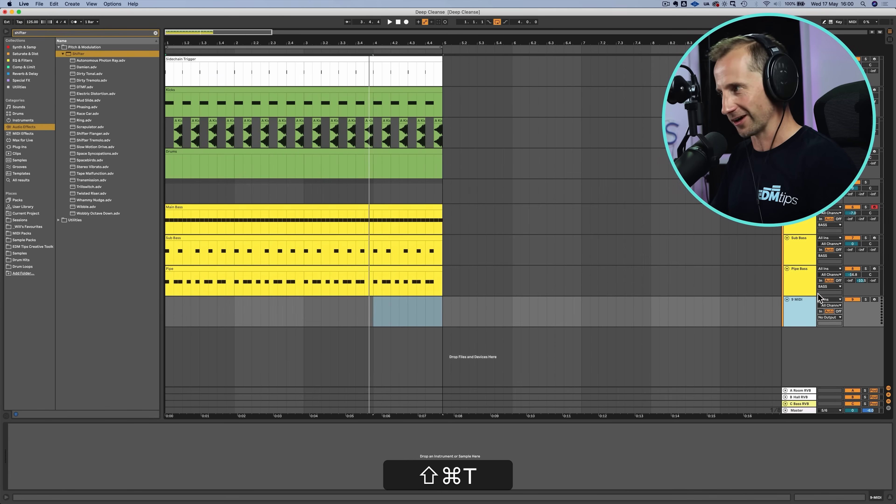
{"action": "key", "text": "super+r"}
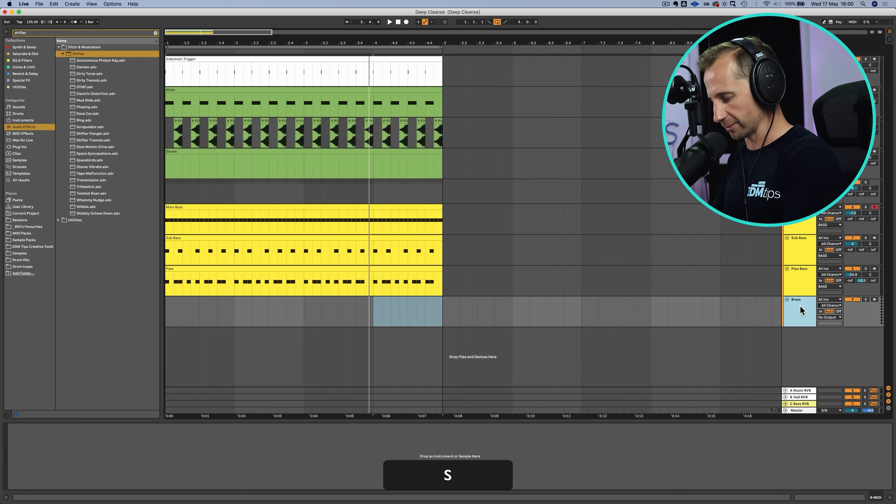
{"action": "right_click", "coordinate": [801, 310]}
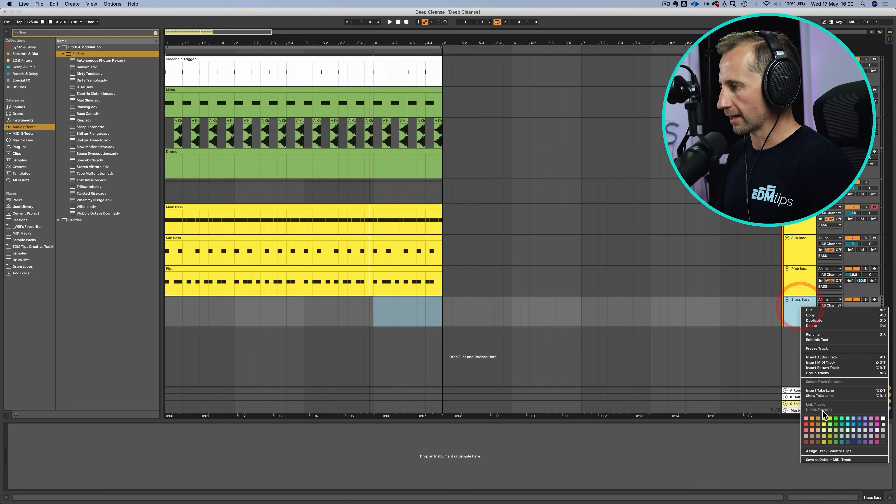
{"action": "left_click", "coordinate": [825, 424]}
Create an empty four-bar MIDI clip named Brass Bass on the Brass Bass track and save the set.
{"action": "left_click_drag", "start_coordinate": [433, 309], "coordinate": [145, 310]}
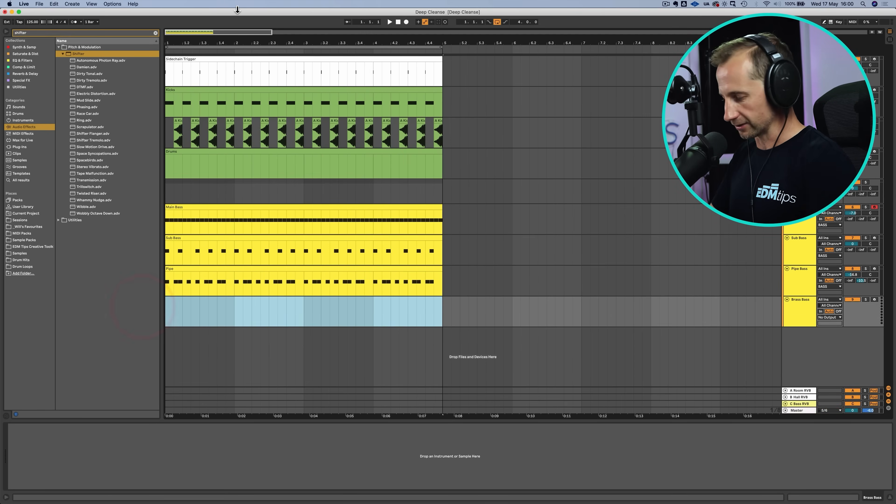
{"action": "key", "text": "shift+super+m"}
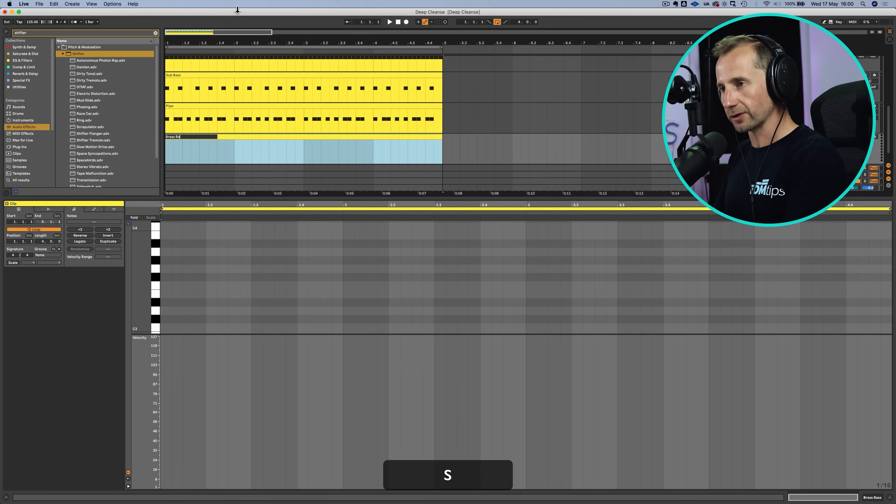
{"action": "key", "text": "shift+Tab"}
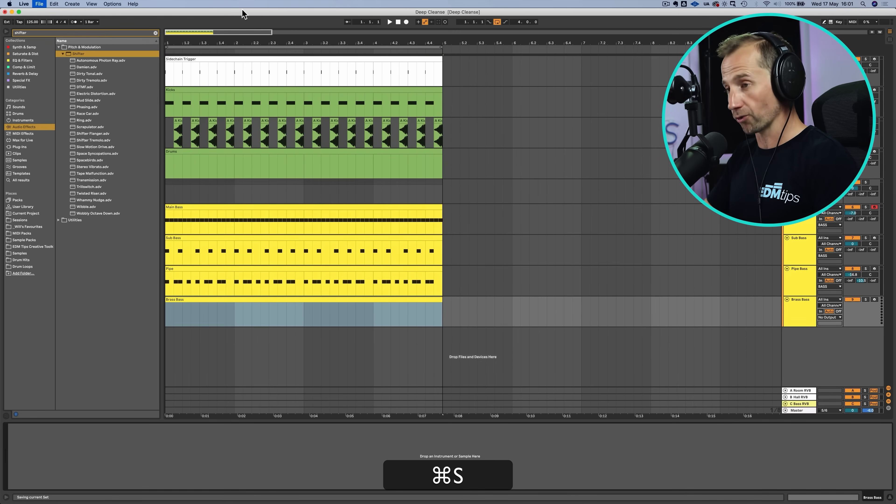
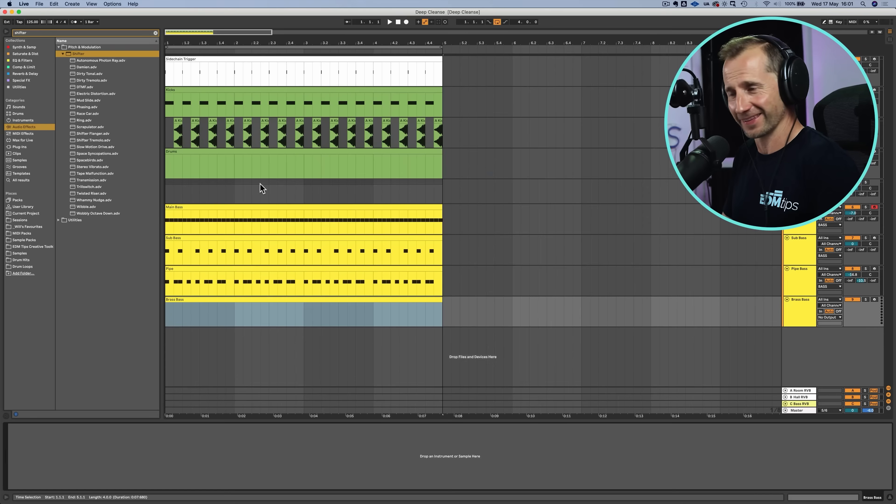
Load Serum from the Synth & Samp collection onto the Brass Bass track.
{"action": "left_click", "coordinate": [32, 47]}
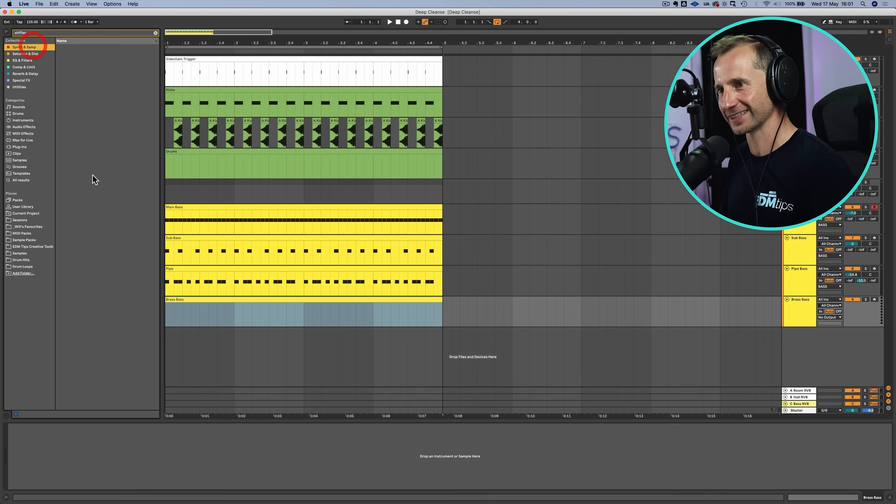
{"action": "left_click", "coordinate": [156, 32]}
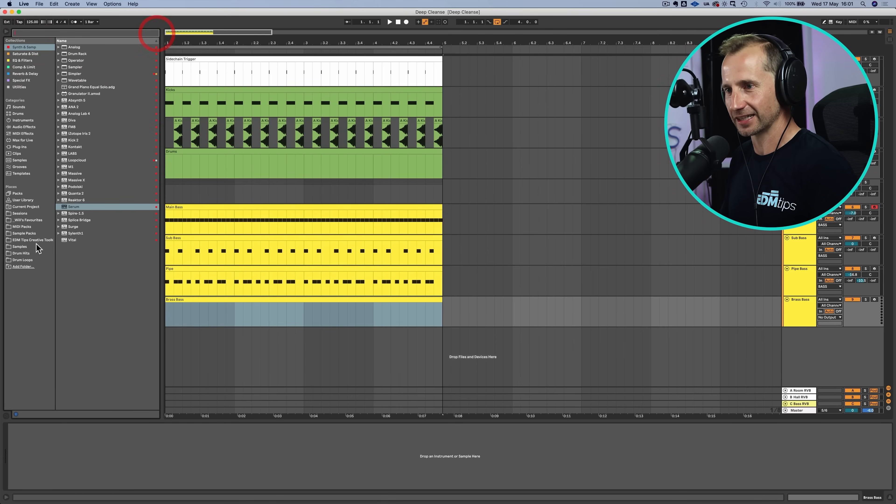
{"action": "left_click", "coordinate": [74, 206]}
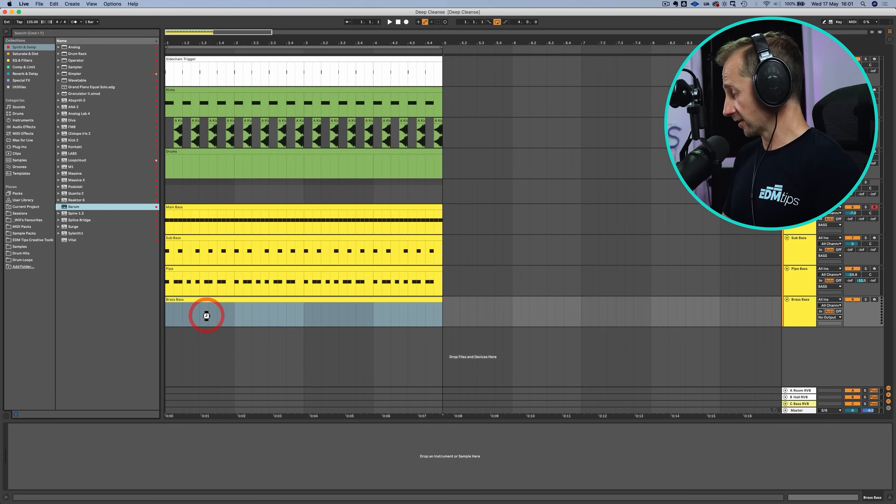
{"action": "left_click_drag", "start_coordinate": [207, 316], "coordinate": [208, 314]}
{"action": "left_click_drag", "start_coordinate": [271, 108], "coordinate": [361, 81]}
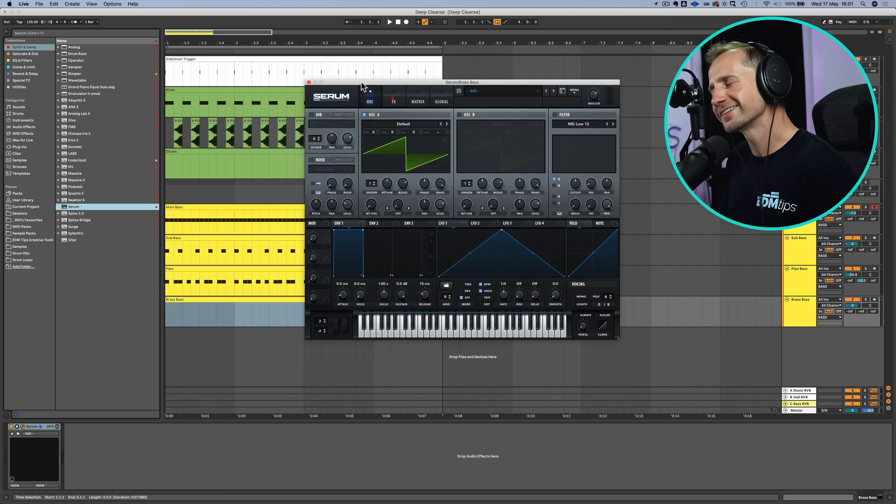
Arm the Brass Bass track, set its volume to -7 dB and close the Serum window.
{"action": "left_click", "coordinate": [875, 299]}
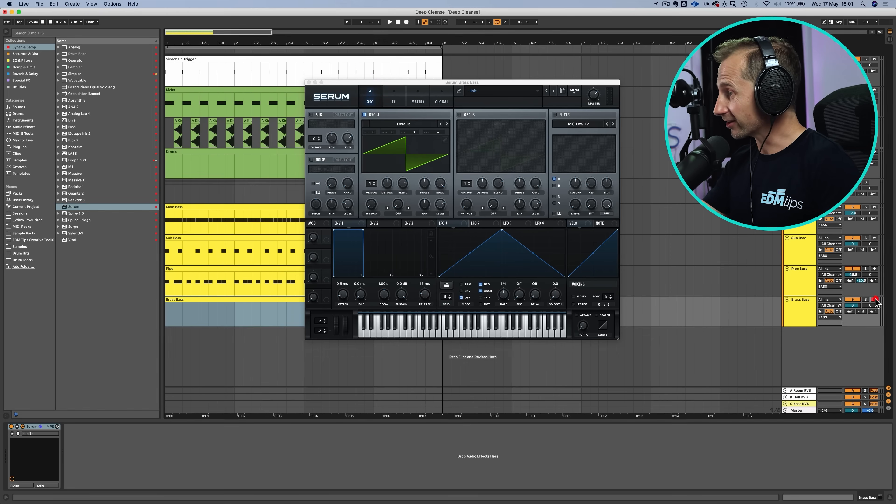
{"action": "type", "text": "7"}
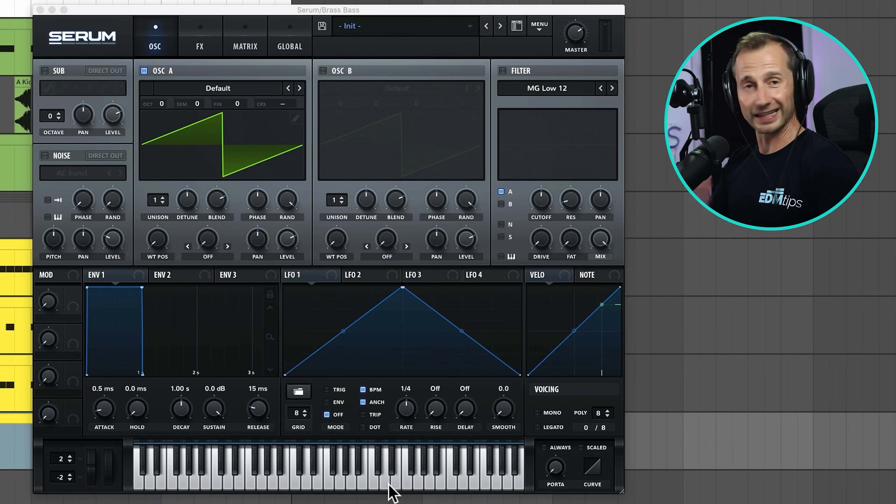
{"action": "left_click", "coordinate": [40, 10]}
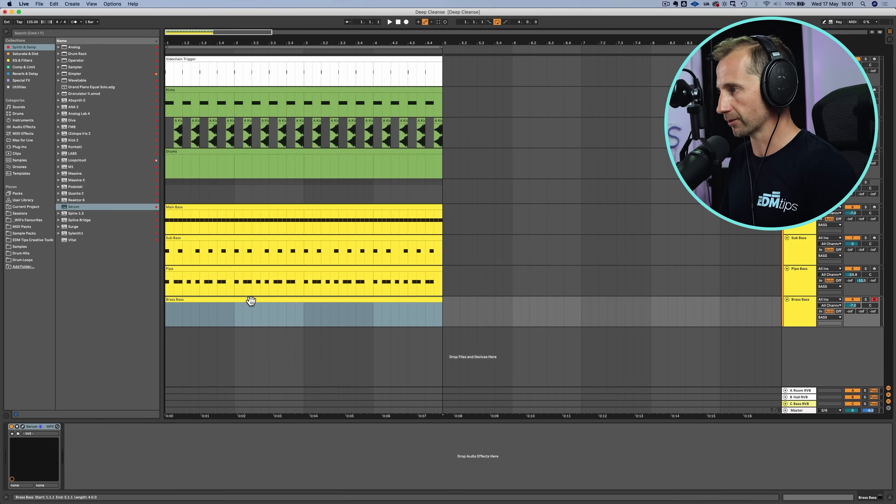
Open the Brass Bass clip with an enlarged note area and place a two-sixteenth-long C1 note at 1.4.3.
{"action": "double_click", "coordinate": [251, 301]}
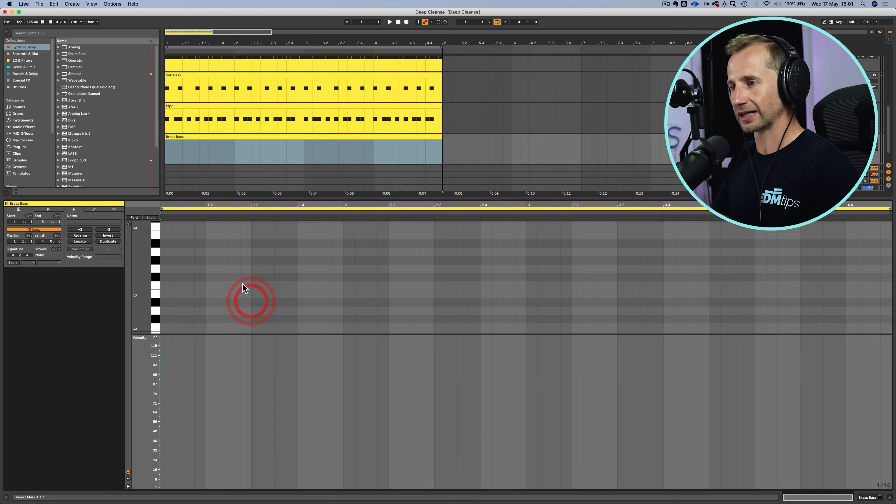
{"action": "left_click_drag", "start_coordinate": [184, 334], "coordinate": [184, 443]}
{"action": "scroll", "coordinate": [198, 367], "scroll_direction": "down", "scroll_amount": 5}
{"action": "double_click", "coordinate": [234, 365]}
{"action": "left_click_drag", "start_coordinate": [234, 366], "coordinate": [331, 367]}
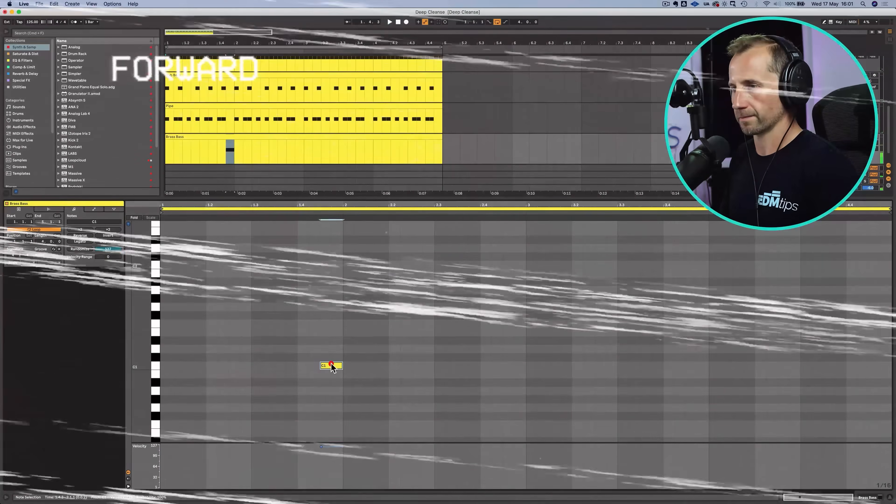
Add sixteenth-long C1 notes at 2.3.3, 2.4.2 and 2.4.4, with the first at velocity 27 and the last at 91.
{"action": "key", "text": "space"}
{"action": "double_click", "coordinate": [497, 366]}
{"action": "double_click", "coordinate": [521, 366]}
{"action": "key", "text": "space"}
{"action": "double_click", "coordinate": [463, 366]}
{"action": "left_click_drag", "start_coordinate": [462, 366], "coordinate": [463, 367]}
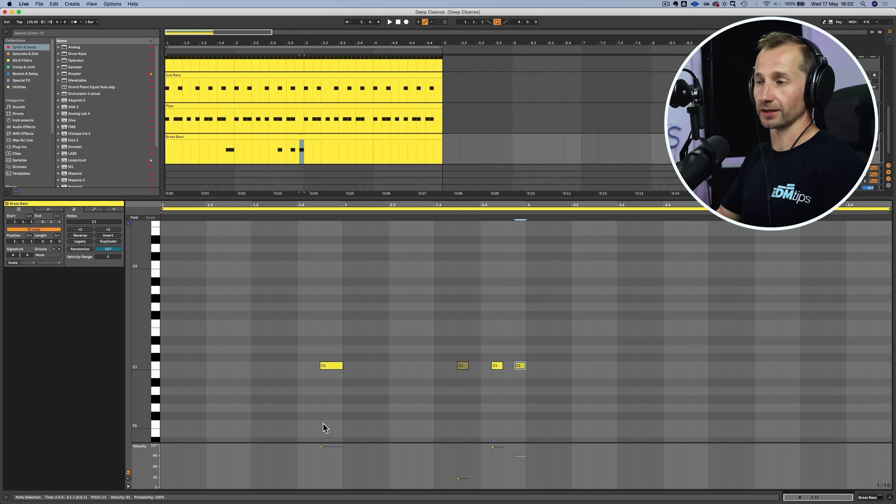
Play the brass pattern back and duplicate the first two bars' notes into bars 3 and 4.
{"action": "key", "text": "space"}
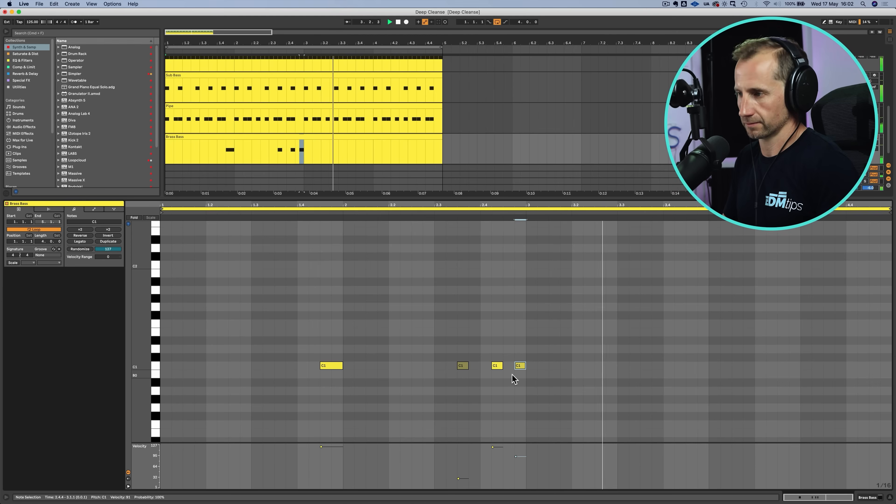
{"action": "key", "text": "space"}
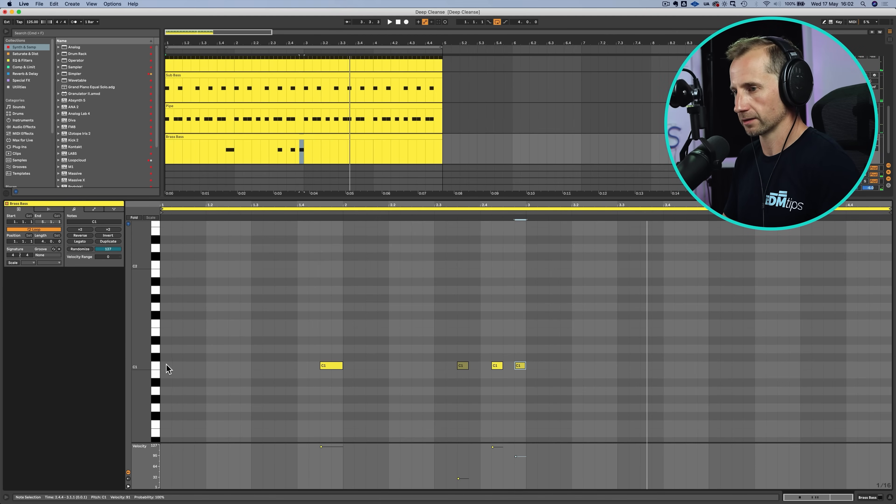
{"action": "left_click_drag", "start_coordinate": [167, 367], "coordinate": [530, 380]}
{"action": "key", "text": "super+d"}
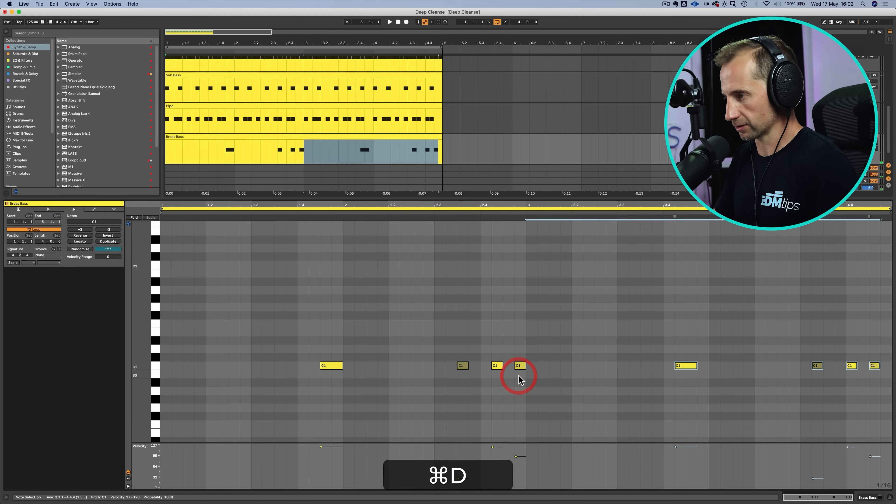
Audition the duplicated notes in bars 3 and 4 and shift all of them forward by one sixteenth.
{"action": "left_click", "coordinate": [511, 215]}
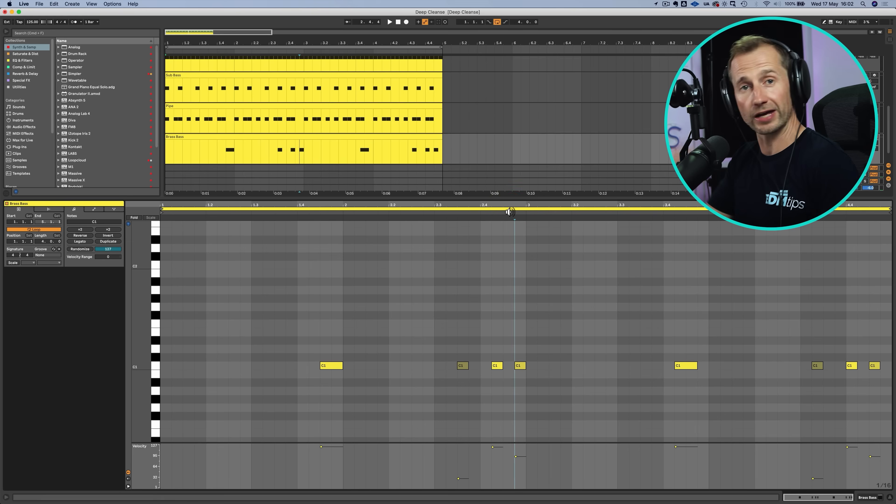
{"action": "left_click", "coordinate": [764, 337]}
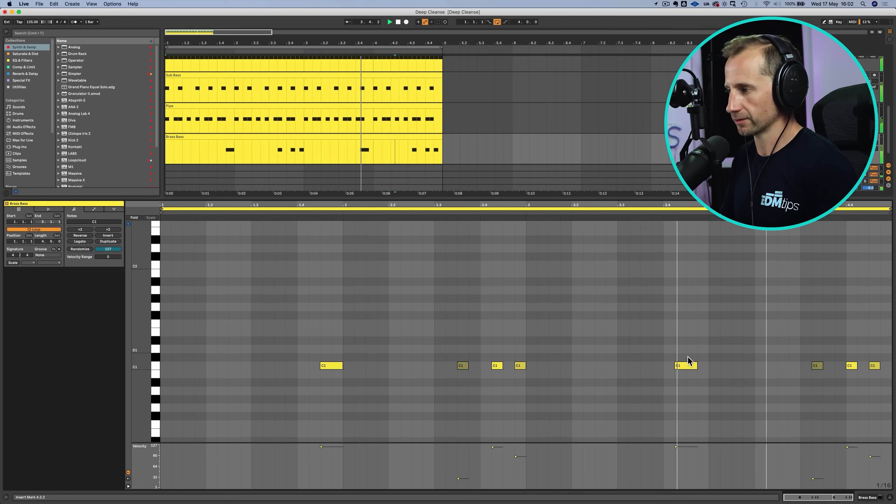
{"action": "key", "text": "space"}
{"action": "left_click", "coordinate": [680, 367]}
{"action": "key", "text": "Right"}
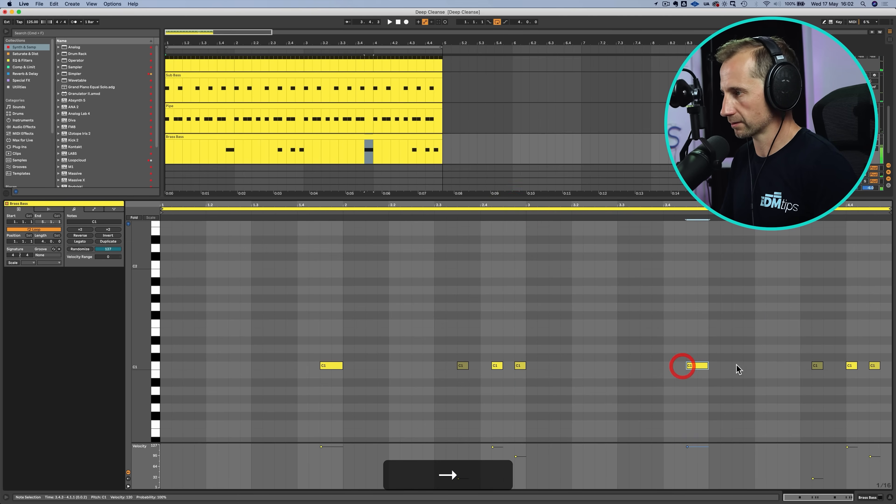
{"action": "left_click_drag", "start_coordinate": [800, 363], "coordinate": [884, 371]}
{"action": "key", "text": "Right"}
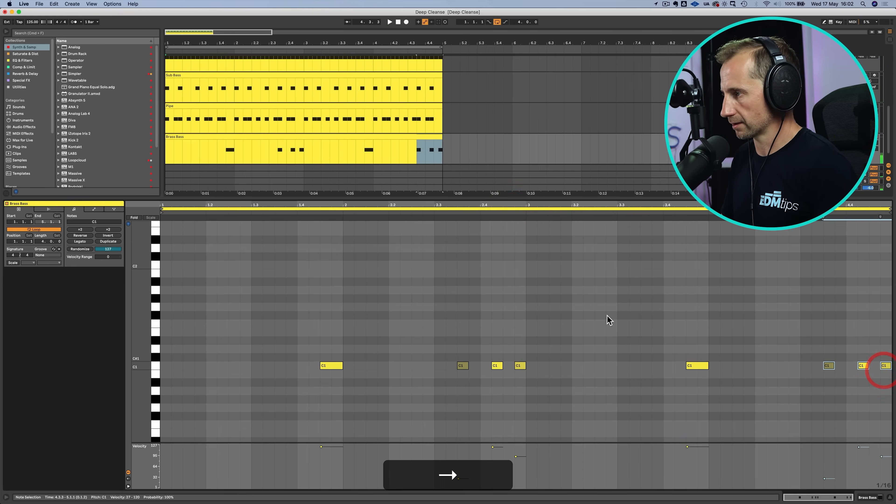
Play the second half, add a C1 note at 4.2.4 and move the 4.3.3 note back to 4.3.2.
{"action": "left_click", "coordinate": [492, 211]}
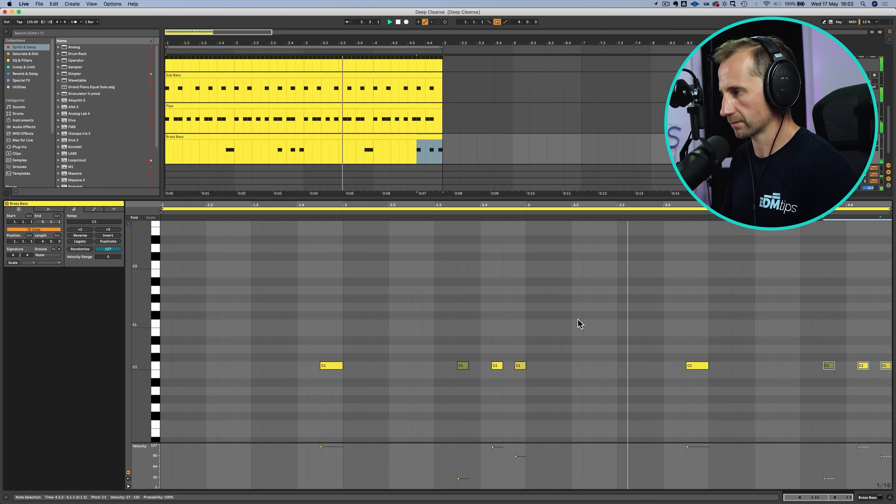
{"action": "key", "text": "space"}
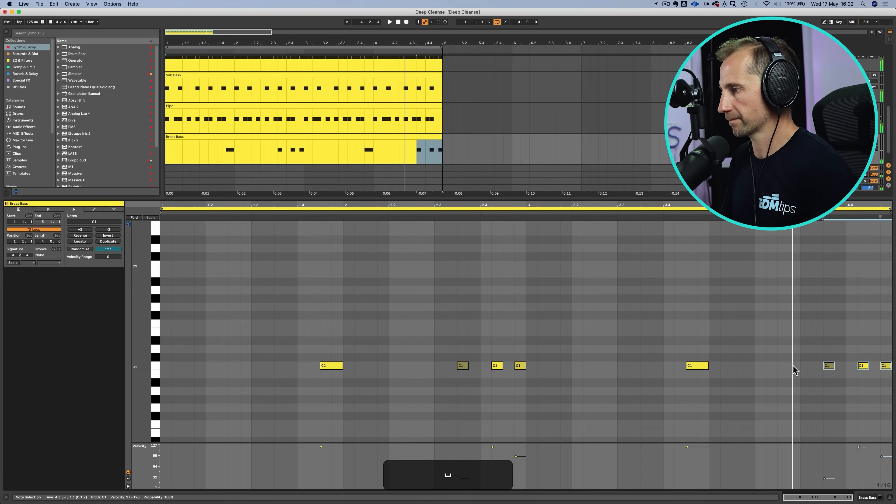
{"action": "double_click", "coordinate": [794, 366]}
{"action": "left_click", "coordinate": [829, 366]}
{"action": "key", "text": "Left"}
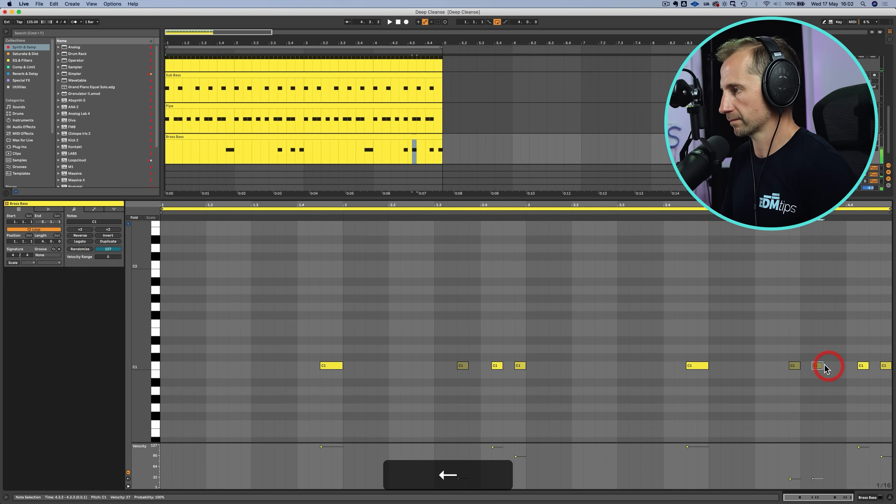
Audition the ending, lengthen the note at 4.4.2 to two sixteenths and delete the one at 4.4.4.
{"action": "left_click", "coordinate": [715, 217]}
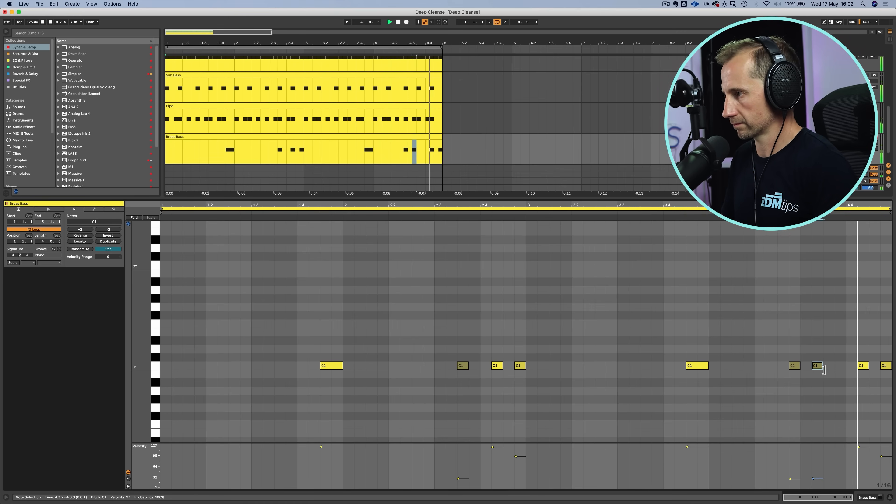
{"action": "key", "text": "space"}
{"action": "left_click_drag", "start_coordinate": [868, 367], "coordinate": [877, 368]}
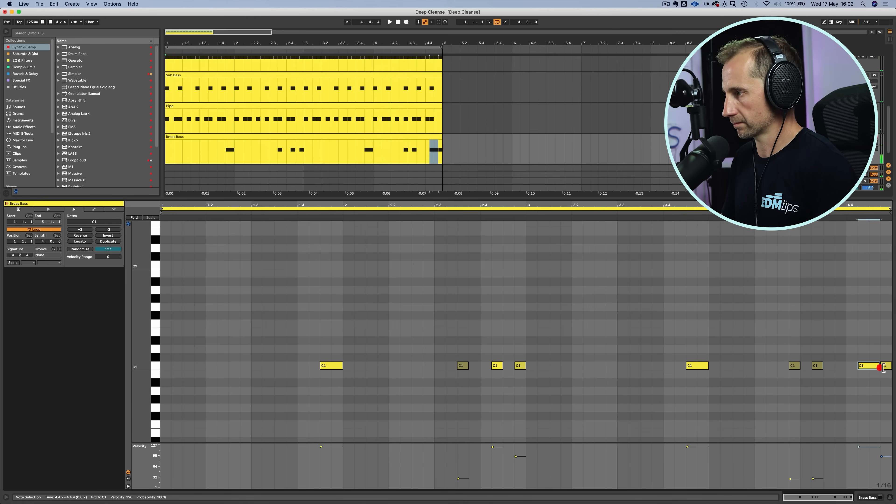
{"action": "key", "text": "BackSpace"}
Open Serum on the Brass Bass track, set OSC A to 6 unison voices and reduce its detune.
{"action": "key", "text": "shift+Tab"}
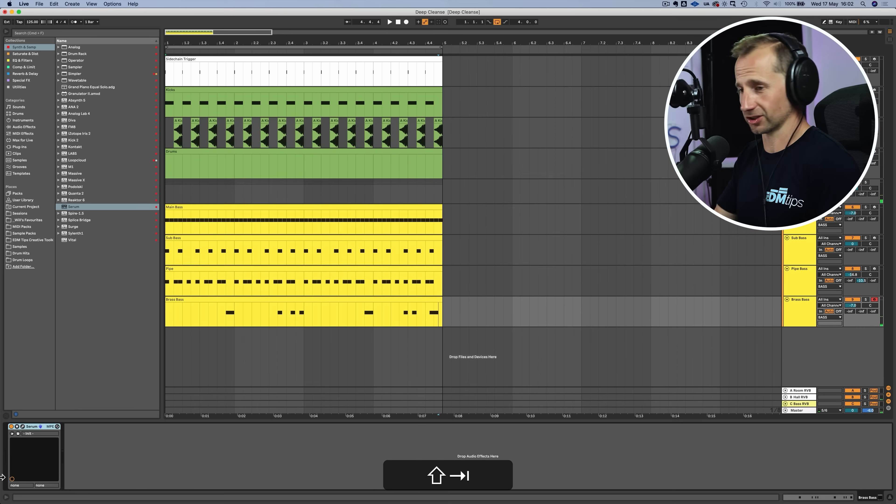
{"action": "left_click", "coordinate": [20, 426]}
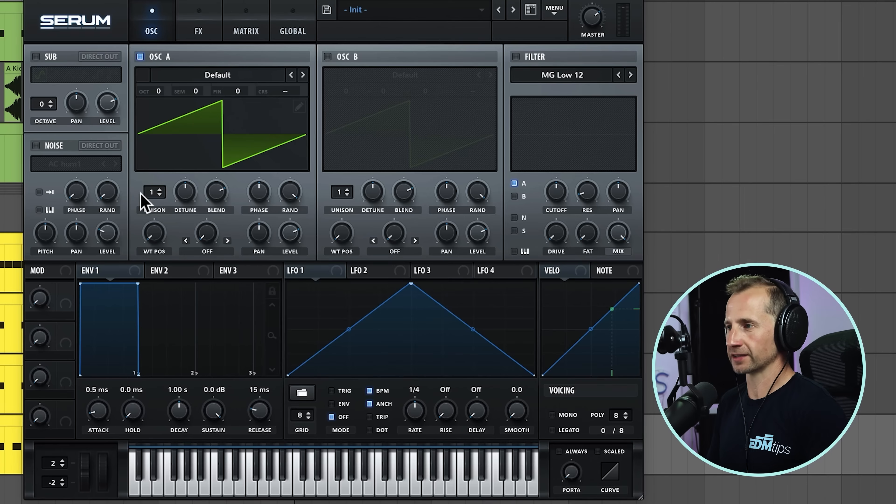
{"action": "mouse_move", "coordinate": [370, 183]}
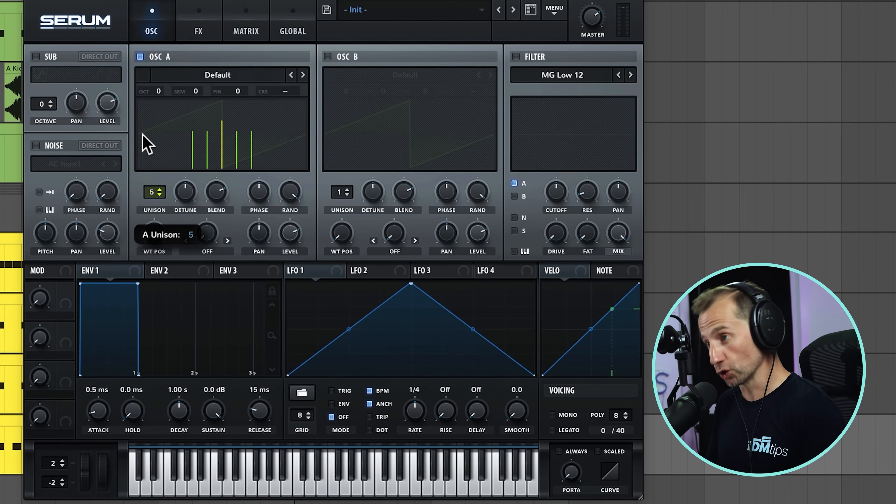
{"action": "left_click_drag", "start_coordinate": [142, 133], "coordinate": [143, 133]}
{"action": "left_click_drag", "start_coordinate": [179, 185], "coordinate": [177, 215]}
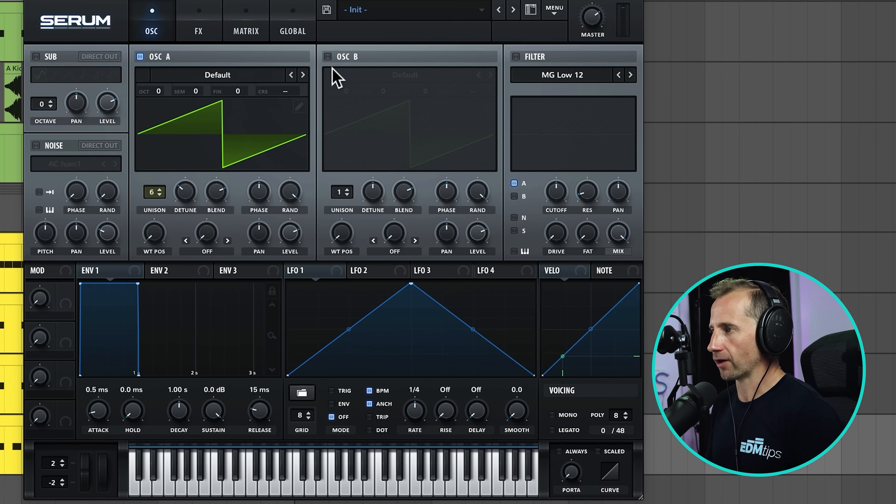
Enable OSC B with the Analog Basic Shapes wavetable and set its wavetable position to the square wave.
{"action": "left_click", "coordinate": [328, 57]}
{"action": "left_click", "coordinate": [360, 76]}
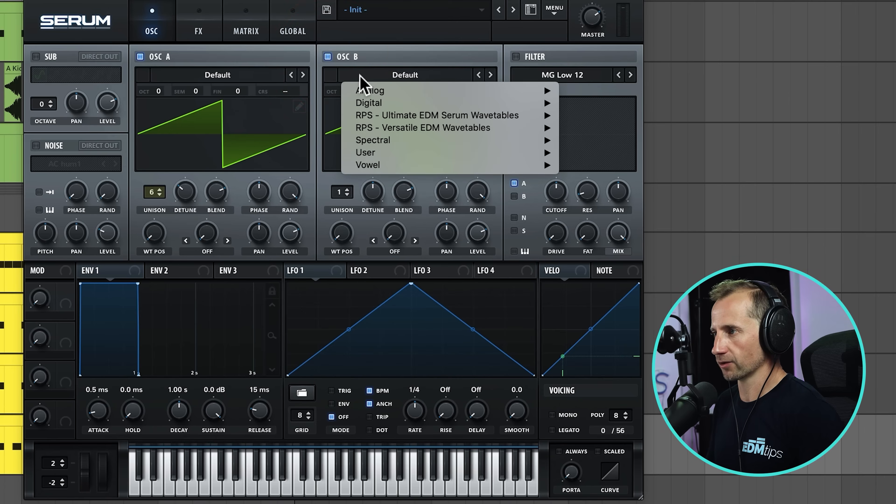
{"action": "mouse_move", "coordinate": [406, 92]}
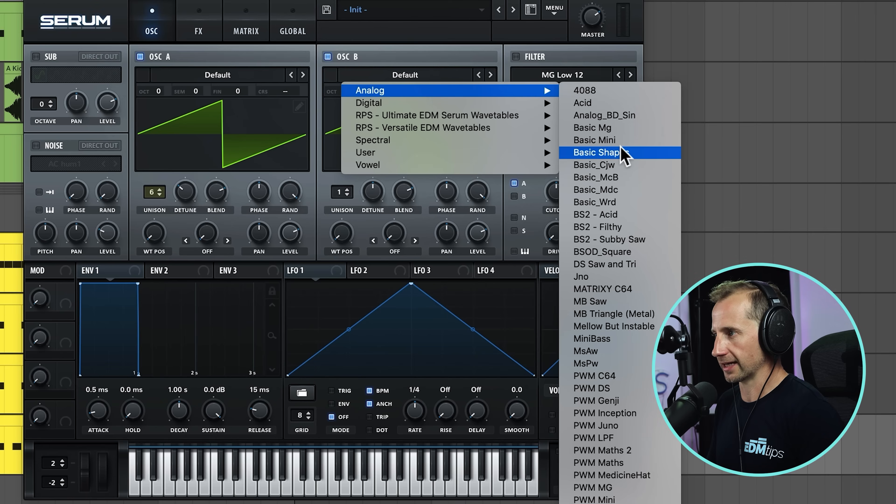
{"action": "left_click", "coordinate": [612, 156]}
{"action": "left_click_drag", "start_coordinate": [332, 230], "coordinate": [340, 177]}
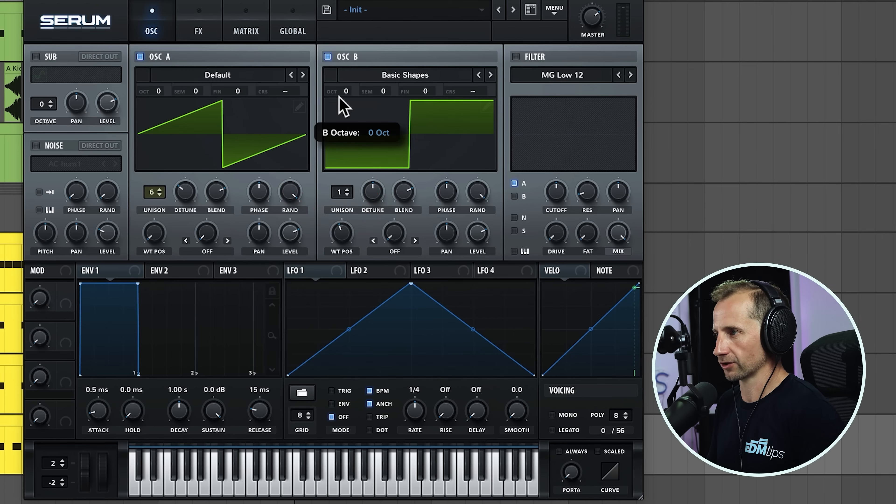
Set OSC B to octave -1 and lower its level.
{"action": "left_click_drag", "start_coordinate": [341, 96], "coordinate": [340, 107]}
{"action": "left_click", "coordinate": [584, 35]}
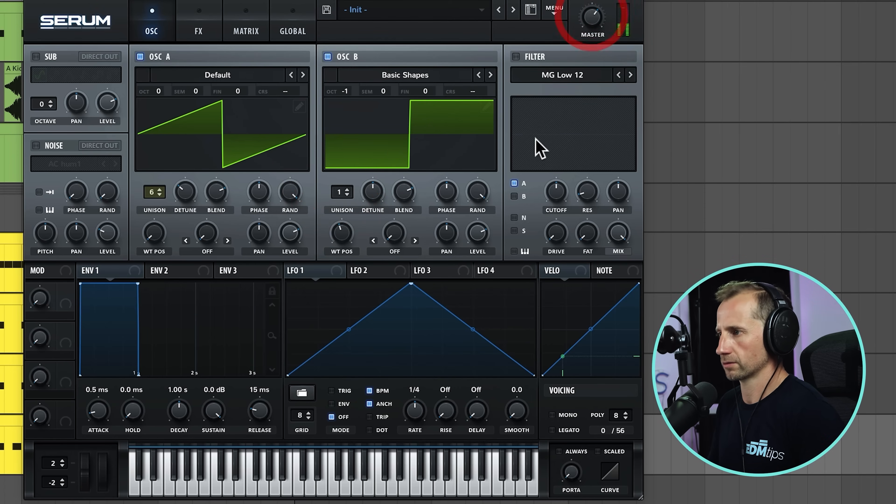
{"action": "left_click_drag", "start_coordinate": [486, 233], "coordinate": [489, 275]}
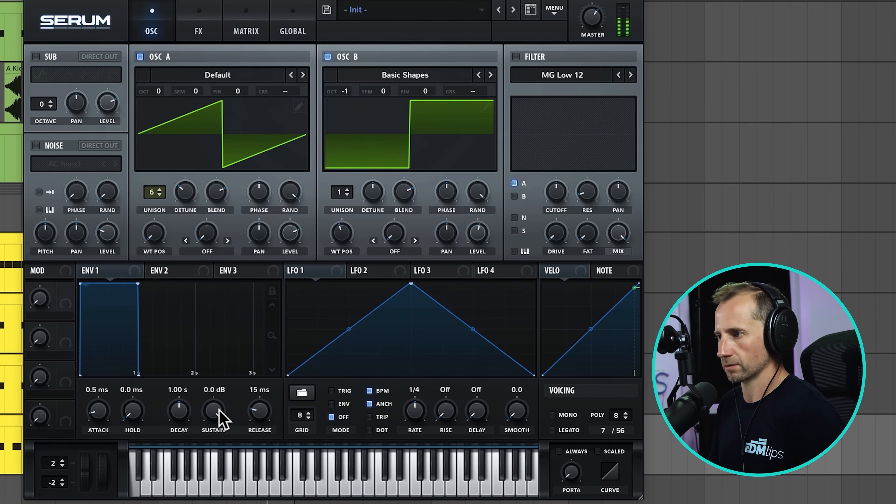
Set ENV 1 sustain to -8.2 dB and release to 231 ms, and make the voicing mono.
{"action": "left_click_drag", "start_coordinate": [215, 412], "coordinate": [201, 427]}
{"action": "left_click", "coordinate": [561, 415]}
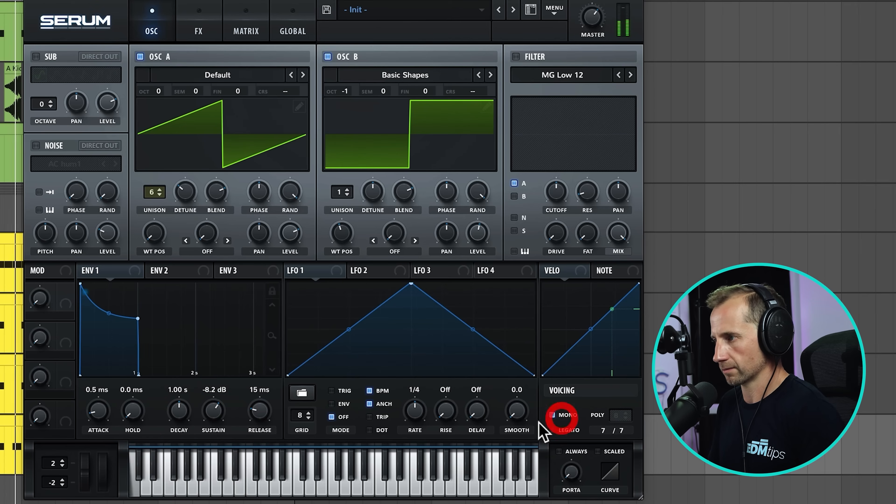
{"action": "left_click", "coordinate": [260, 389]}
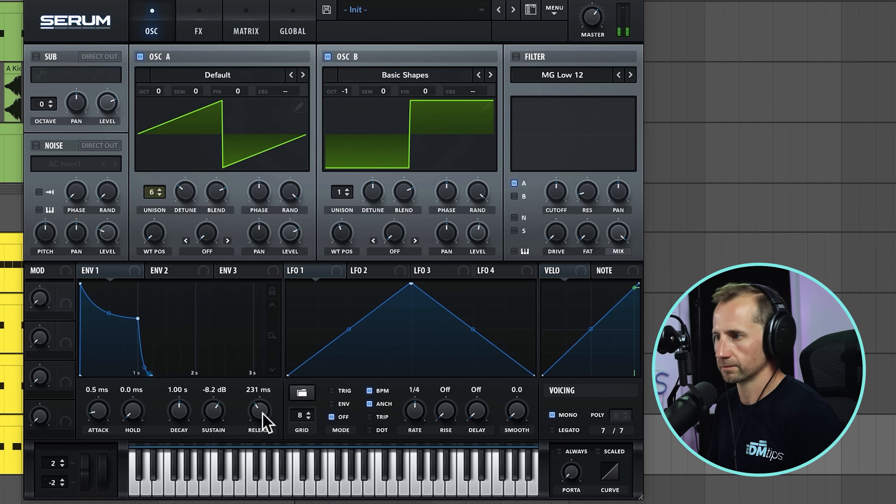
Enable the MG Low 12 filter and assign ENV 2 to modulate its cutoff.
{"action": "left_click", "coordinate": [515, 56]}
{"action": "left_click", "coordinate": [161, 273]}
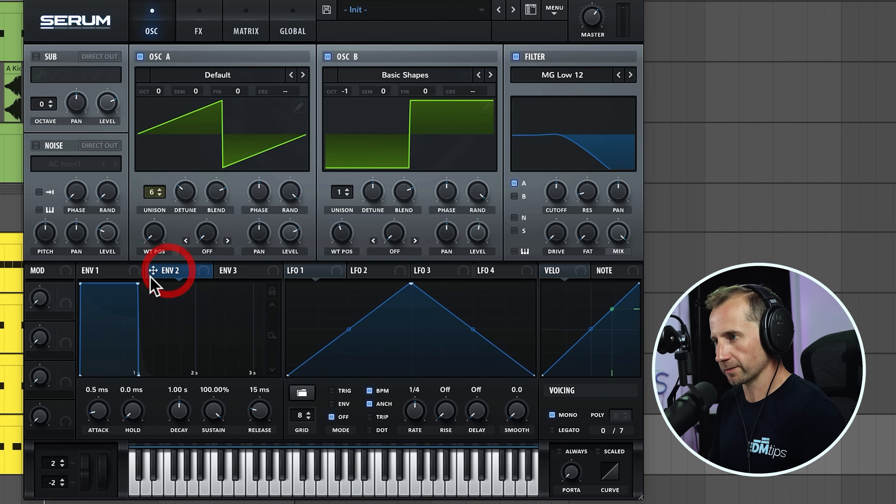
{"action": "left_click_drag", "start_coordinate": [153, 271], "coordinate": [554, 198]}
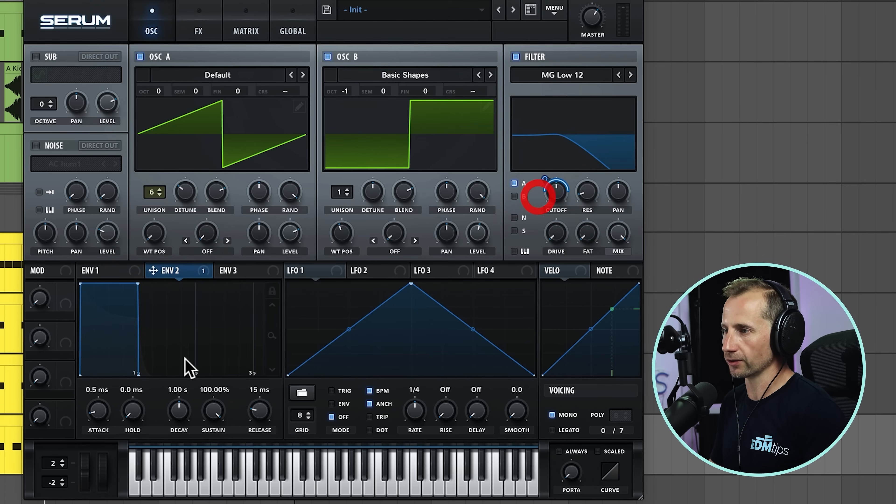
Shape ENV 2 into a short pluck for the filter cutoff with 0% sustain and 307 ms decay.
{"action": "left_click", "coordinate": [102, 272]}
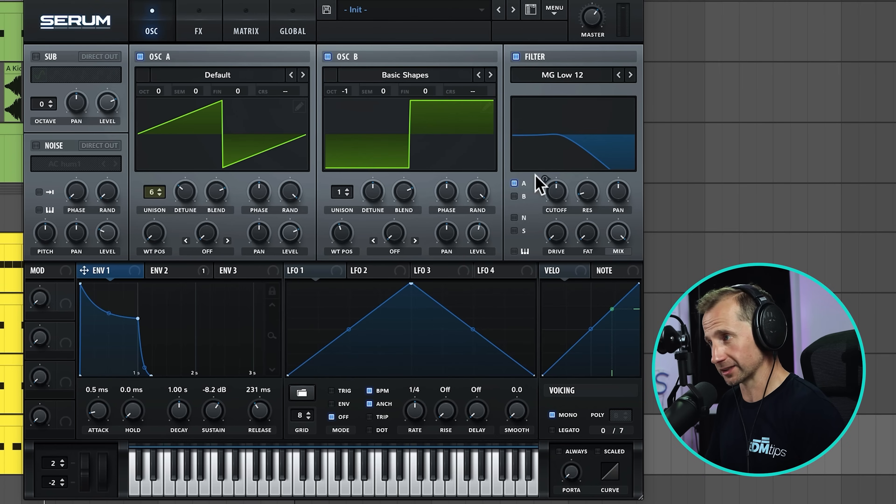
{"action": "left_click", "coordinate": [164, 272]}
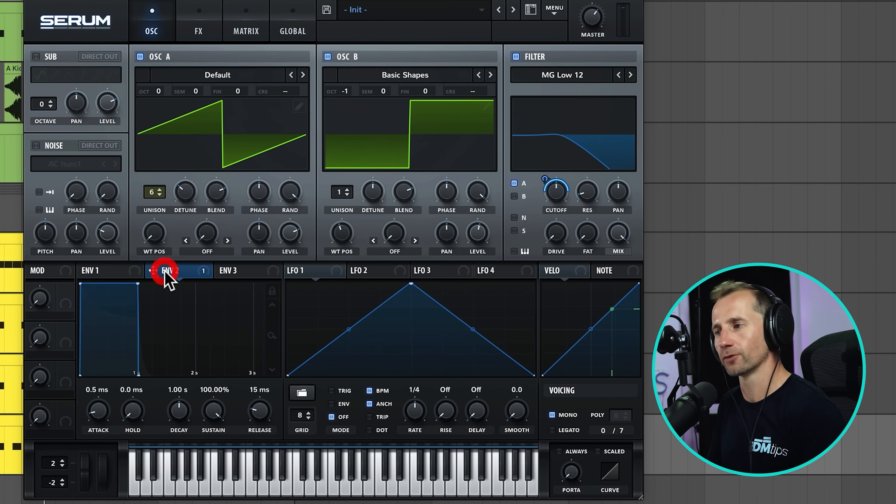
{"action": "left_click_drag", "start_coordinate": [216, 413], "coordinate": [206, 488]}
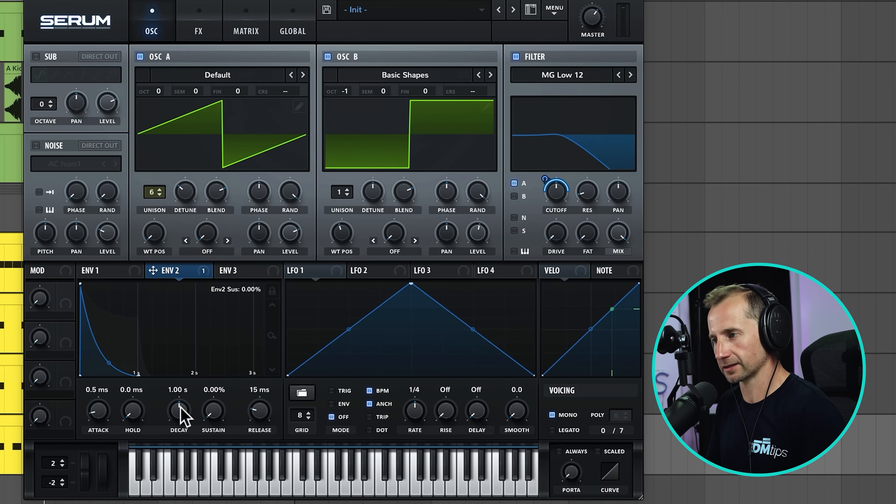
{"action": "left_click_drag", "start_coordinate": [154, 272], "coordinate": [541, 186]}
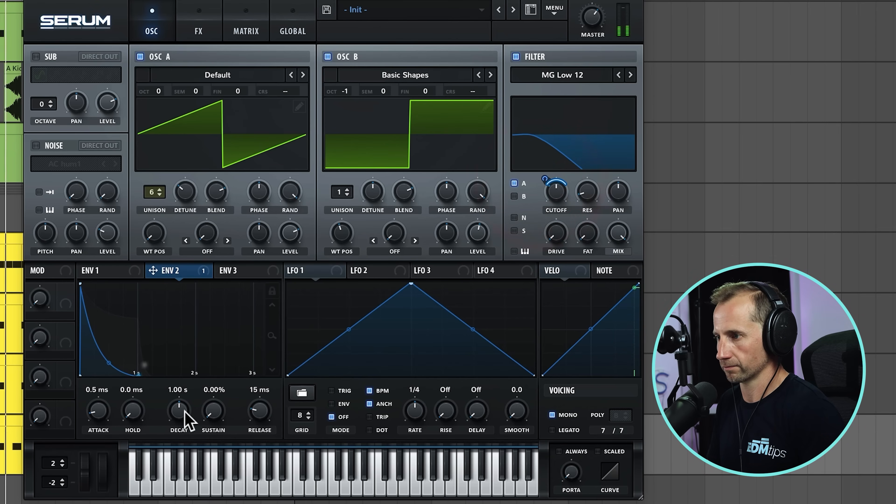
{"action": "left_click_drag", "start_coordinate": [184, 410], "coordinate": [168, 420]}
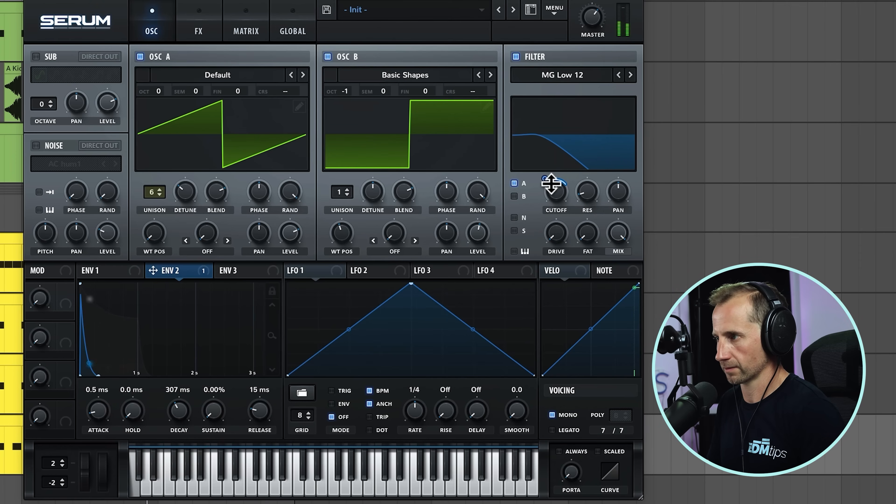
Route OSC B through the filter as well, and adjust the filter cutoff and its ENV 2 modulation depth.
{"action": "left_click_drag", "start_coordinate": [548, 180], "coordinate": [546, 170]}
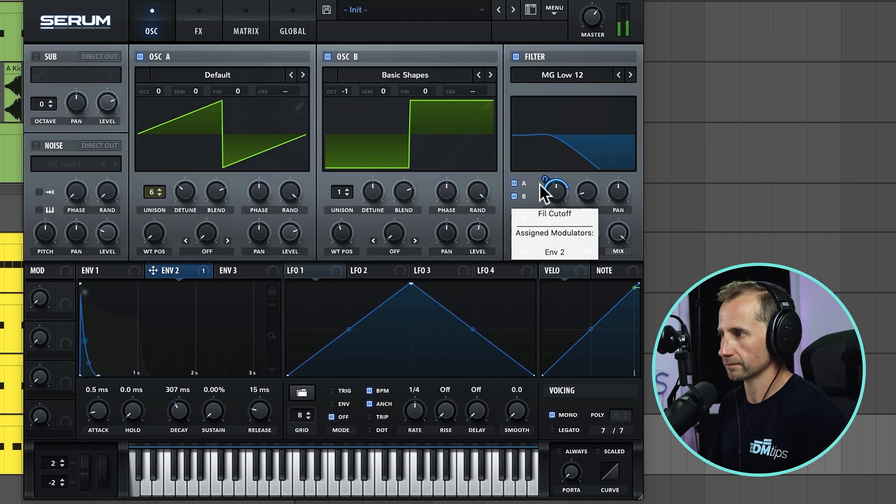
{"action": "mouse_move", "coordinate": [551, 180]}
{"action": "left_mouse_down"}
{"action": "mouse_move", "coordinate": [550, 170]}
{"action": "mouse_move", "coordinate": [542, 190]}
{"action": "mouse_move", "coordinate": [550, 193]}
{"action": "mouse_move", "coordinate": [551, 177]}
{"action": "left_mouse_up"}
{"action": "left_click_drag", "start_coordinate": [551, 179], "coordinate": [551, 176]}
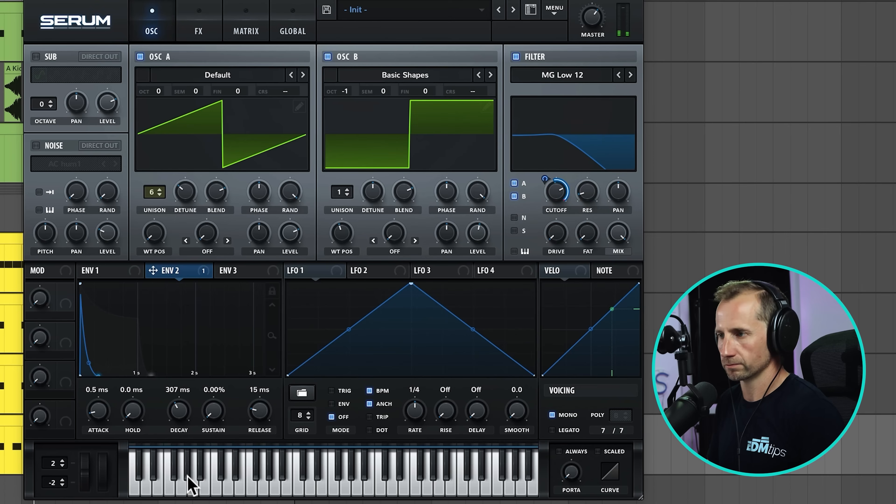
Set the ENV 2 release to 402 ms and enable the noise oscillator with AC hum1, adjusting its level.
{"action": "left_click_drag", "start_coordinate": [265, 408], "coordinate": [269, 397]}
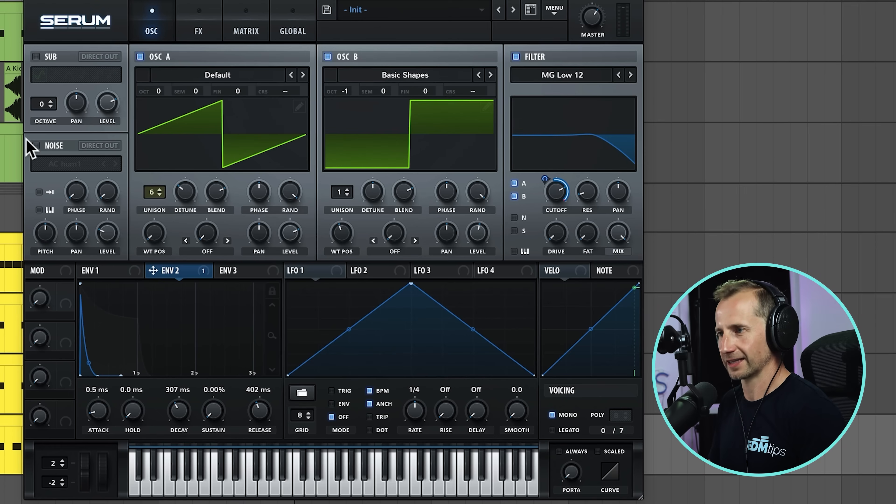
{"action": "left_click", "coordinate": [35, 145]}
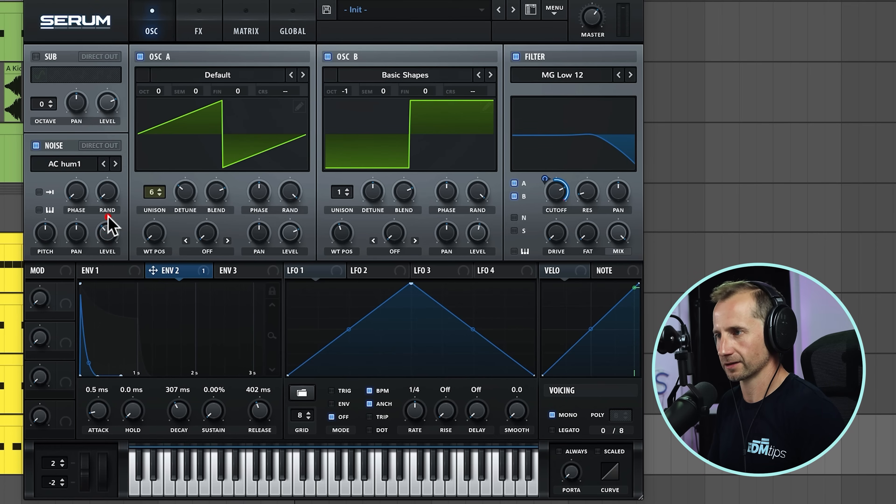
{"action": "left_click_drag", "start_coordinate": [110, 237], "coordinate": [116, 226]}
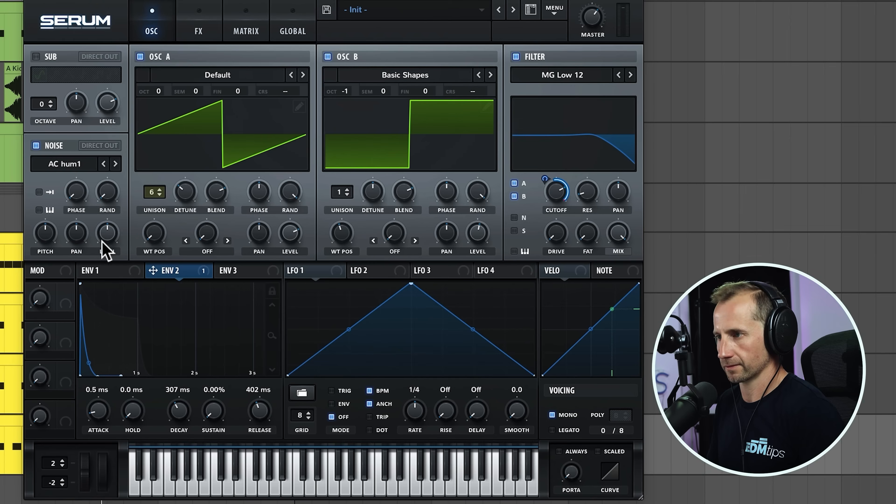
{"action": "left_click_drag", "start_coordinate": [102, 241], "coordinate": [105, 239]}
Lower the Pipe Bass track volume to about -27 dB while checking the balance in playback.
{"action": "key", "text": "space"}
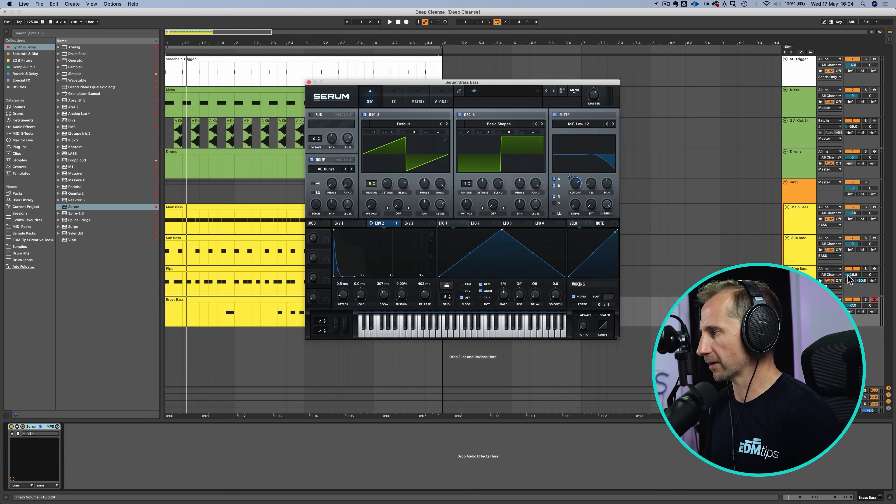
{"action": "left_click_drag", "start_coordinate": [849, 279], "coordinate": [849, 293]}
{"action": "key", "text": "space"}
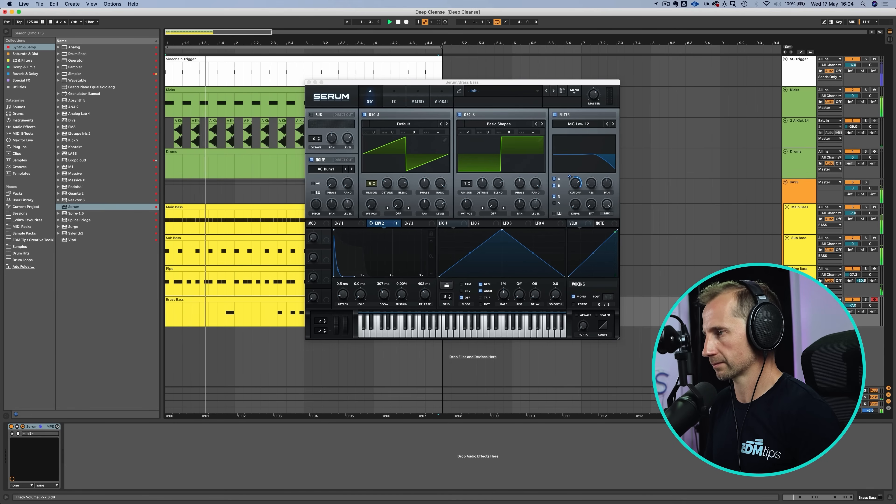
{"action": "left_click_drag", "start_coordinate": [853, 276], "coordinate": [853, 275]}
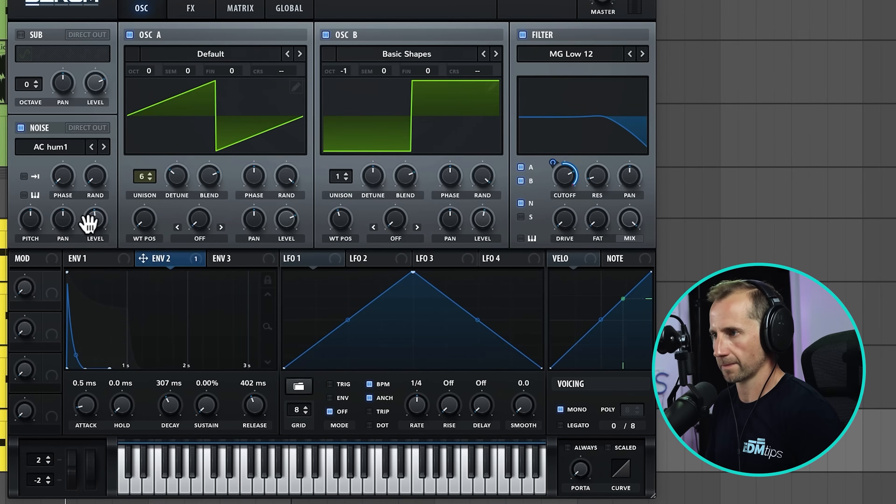
Raise the noise oscillator level to just below maximum and set the ENV 2 sustain to 48.25%.
{"action": "left_click_drag", "start_coordinate": [89, 222], "coordinate": [104, 148]}
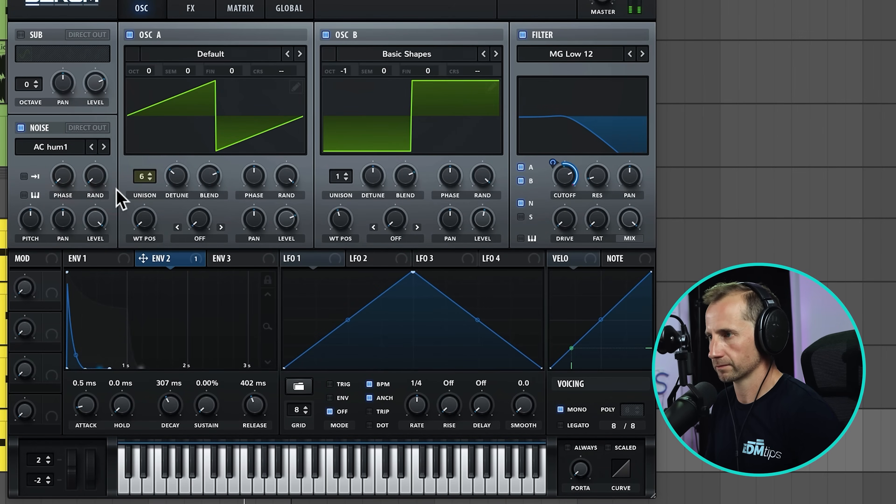
{"action": "left_click_drag", "start_coordinate": [96, 222], "coordinate": [97, 229]}
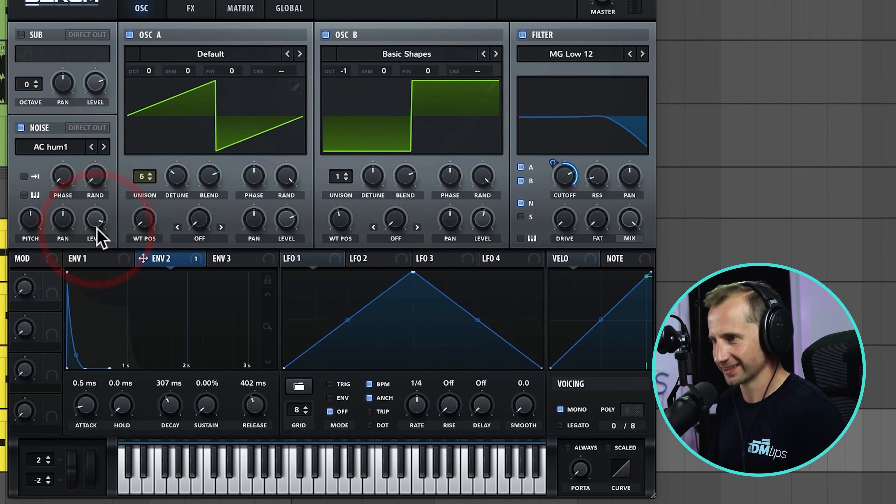
{"action": "left_click_drag", "start_coordinate": [206, 405], "coordinate": [208, 348]}
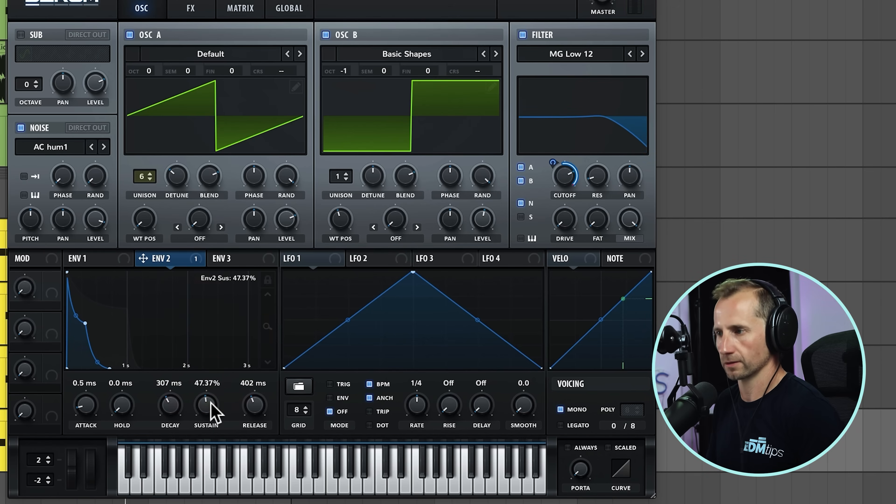
{"action": "left_click_drag", "start_coordinate": [211, 402], "coordinate": [208, 410]}
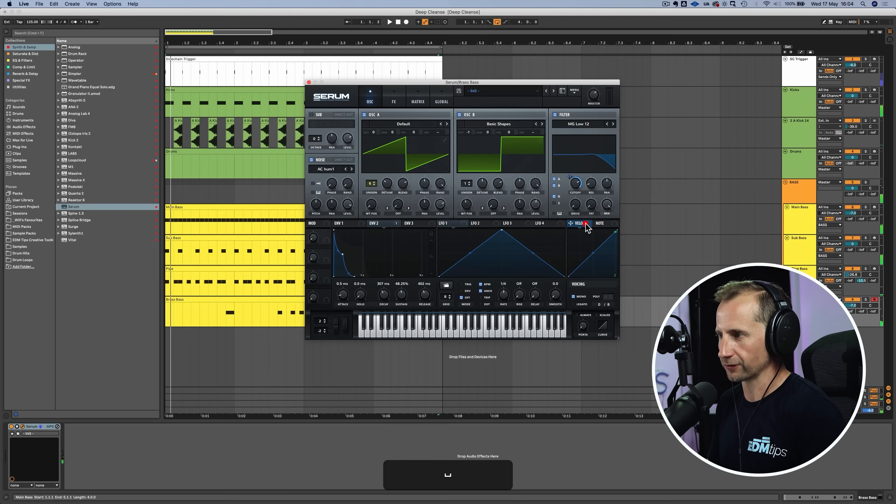
Assign velocity as a modulation source to the filter cutoff and lower the base cutoff.
{"action": "left_click", "coordinate": [559, 259]}
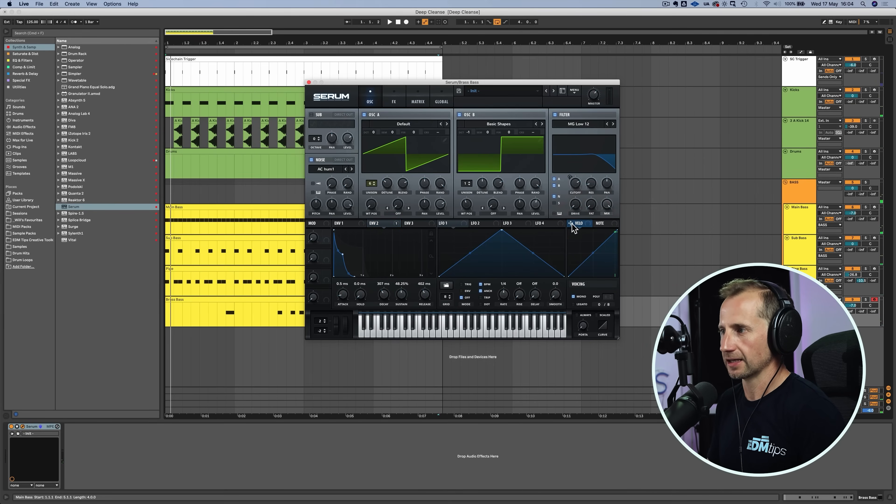
{"action": "left_click_drag", "start_coordinate": [572, 224], "coordinate": [572, 191]}
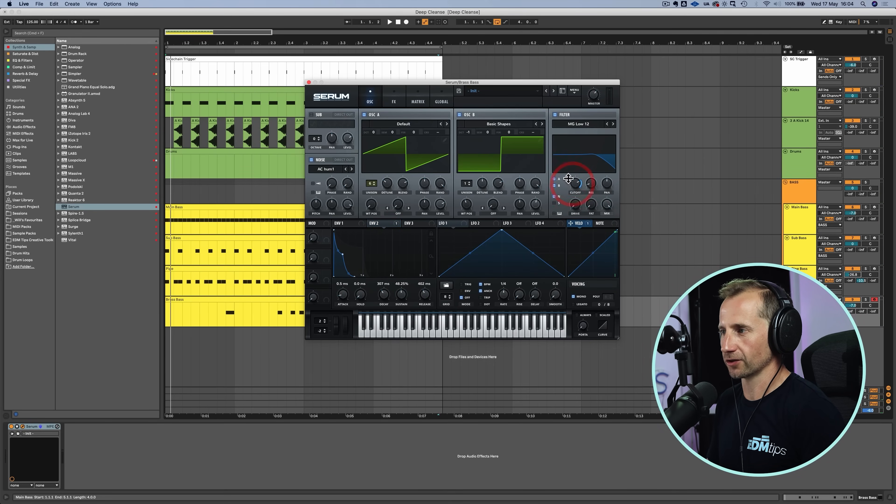
{"action": "left_click", "coordinate": [575, 183]}
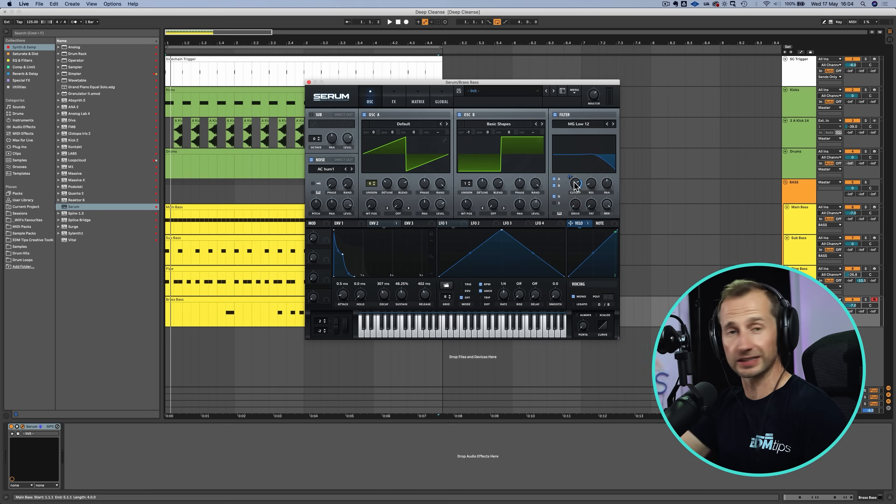
{"action": "left_click_drag", "start_coordinate": [574, 184], "coordinate": [575, 211]}
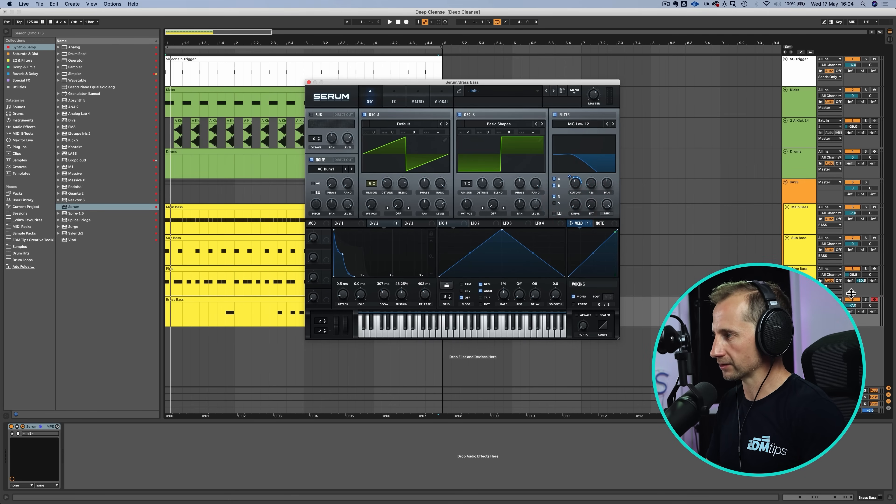
Solo the Brass Bass track and loop its section from 2.3.1 to 3.1.1 for playback.
{"action": "left_click", "coordinate": [866, 300]}
{"action": "left_click_drag", "start_coordinate": [363, 81], "coordinate": [529, 145]}
{"action": "left_click_drag", "start_coordinate": [269, 315], "coordinate": [302, 316]}
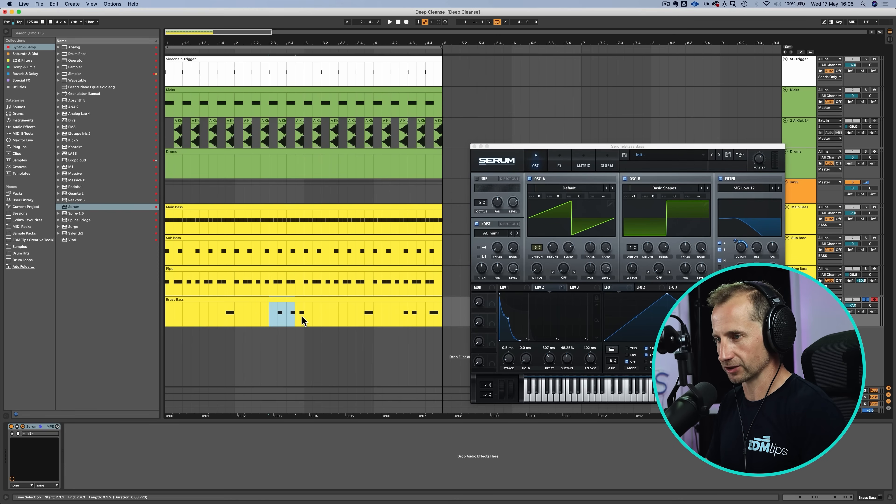
{"action": "key", "text": "ctrl+l"}
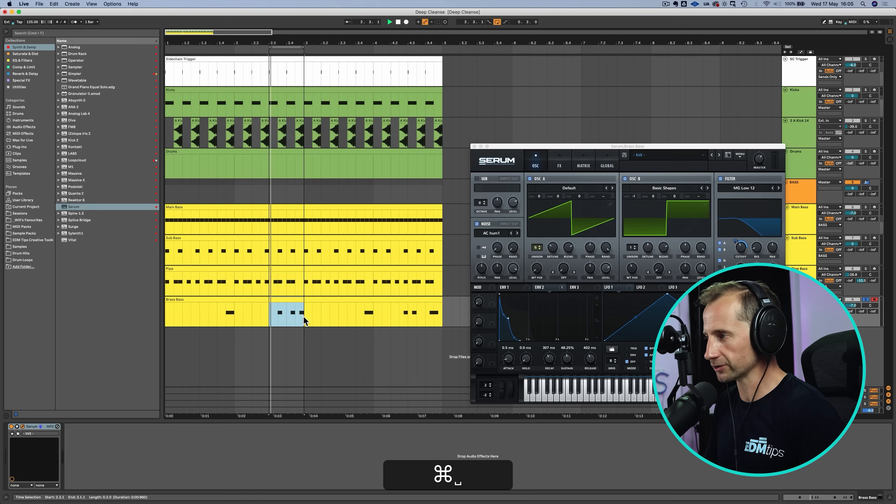
{"action": "key", "text": "space"}
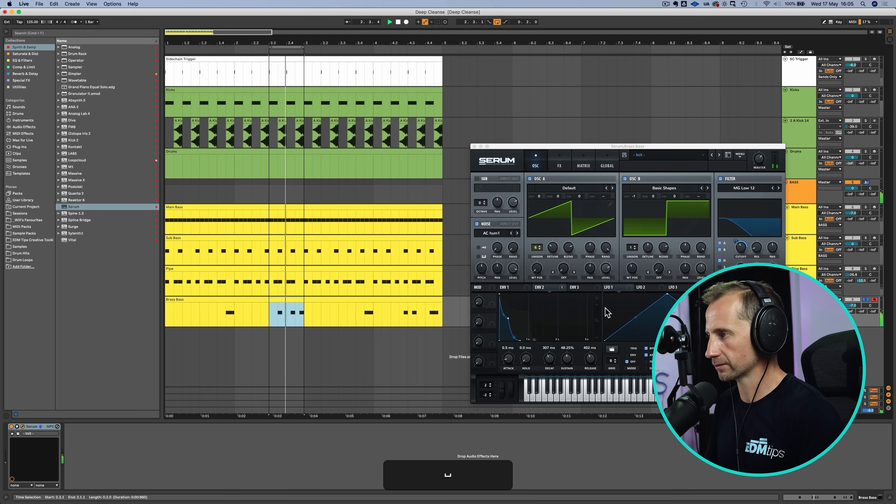
{"action": "left_click", "coordinate": [741, 248]}
{"action": "key", "text": "space"}
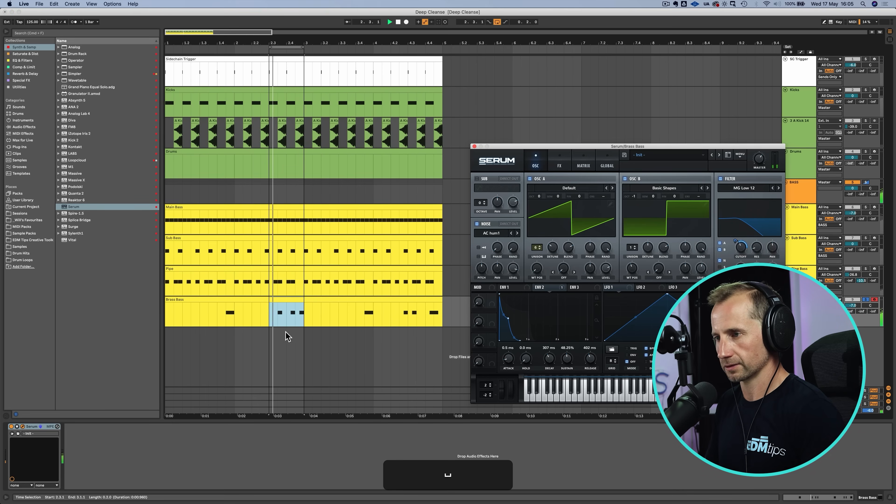
Open the Brass Bass clip's notes and compare how the low- and high-velocity C1 notes sound.
{"action": "double_click", "coordinate": [281, 298]}
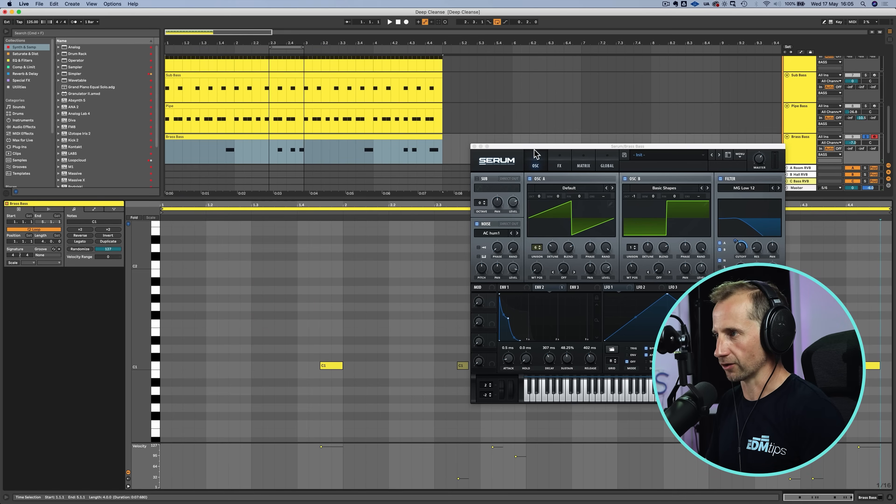
{"action": "left_click_drag", "start_coordinate": [531, 149], "coordinate": [136, 117]}
{"action": "key", "text": "space"}
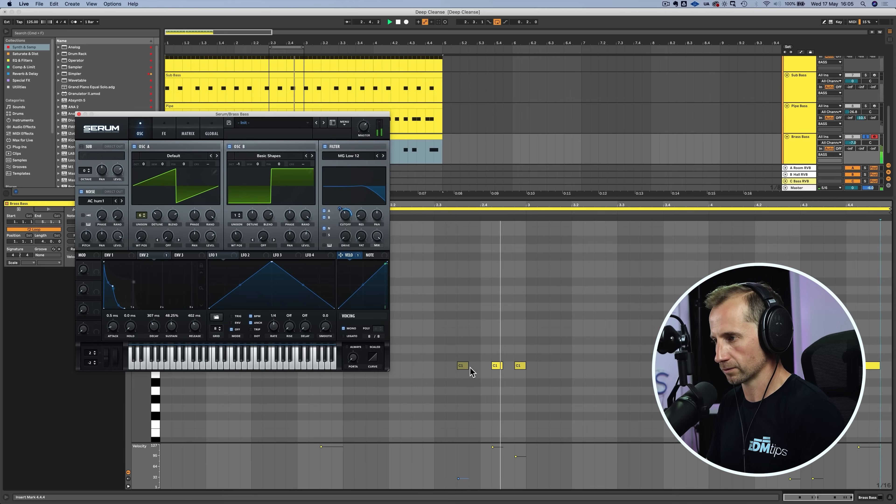
{"action": "key", "text": "space"}
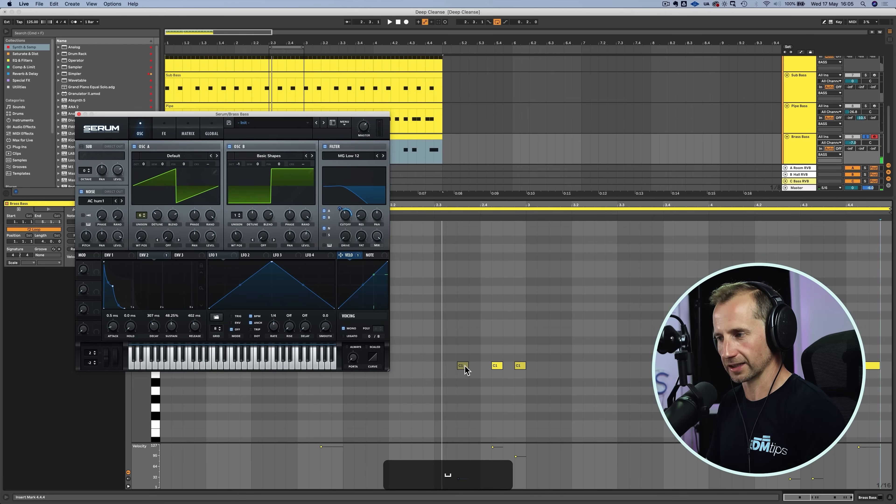
{"action": "left_click", "coordinate": [464, 366]}
{"action": "left_click", "coordinate": [497, 366]}
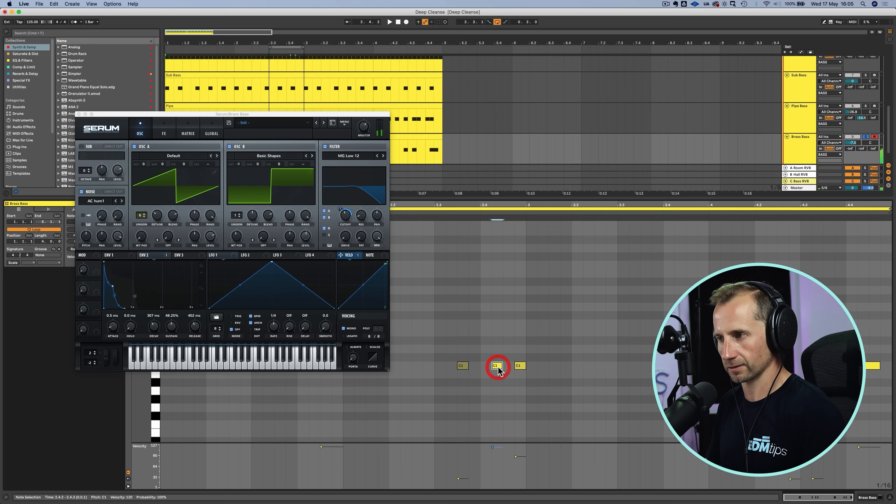
{"action": "left_click", "coordinate": [462, 366]}
{"action": "left_click", "coordinate": [497, 366]}
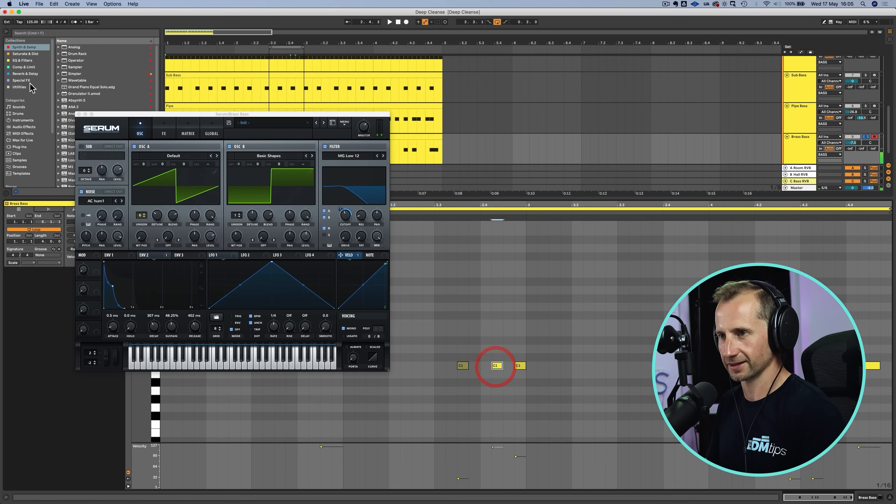
{"action": "left_click", "coordinate": [78, 114]}
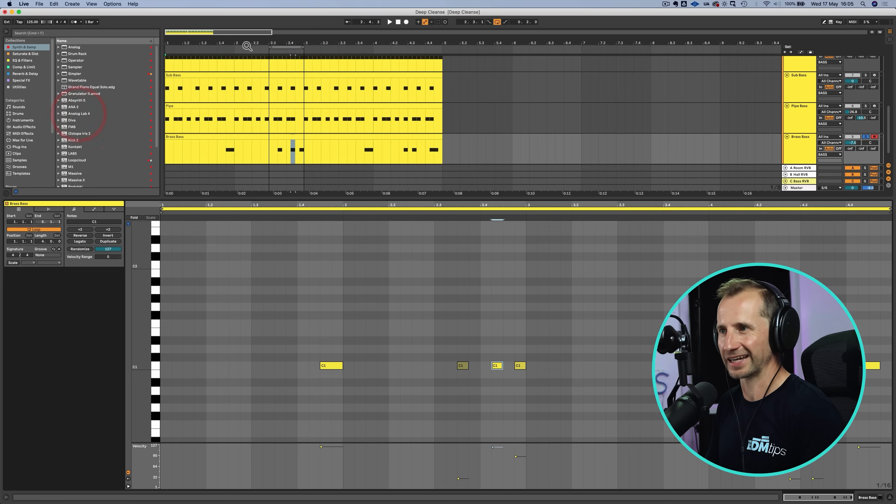
Extend the arrangement loop to the four bars from 1.1.1 to 5.1.1 and save the set.
{"action": "left_click_drag", "start_coordinate": [269, 47], "coordinate": [144, 49]}
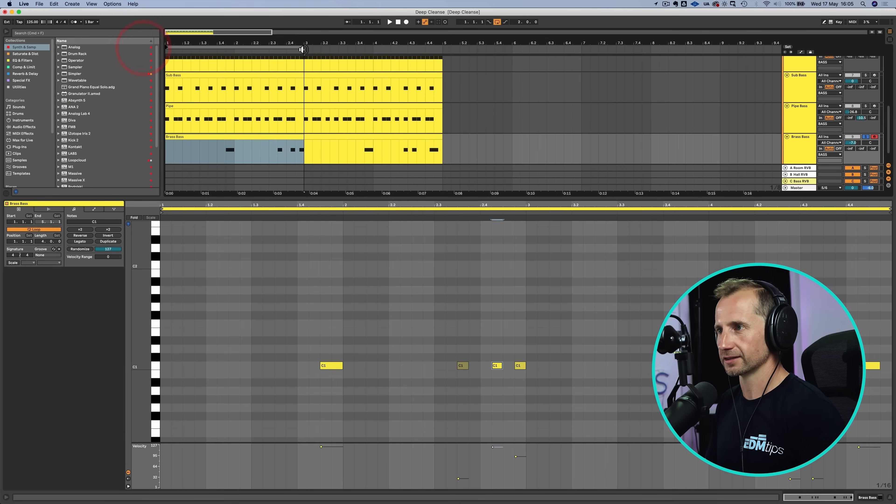
{"action": "left_click_drag", "start_coordinate": [453, 47], "coordinate": [444, 49]}
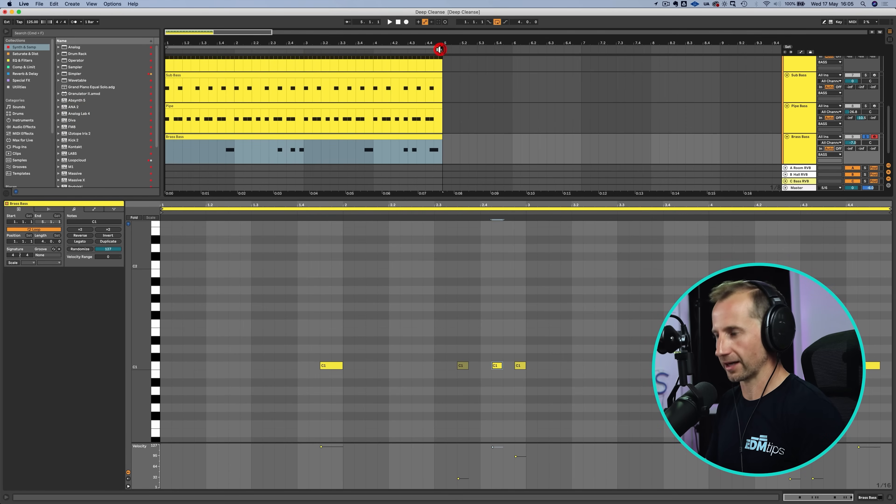
{"action": "key", "text": "super+shift+Tab"}
{"action": "key", "text": "super+s"}
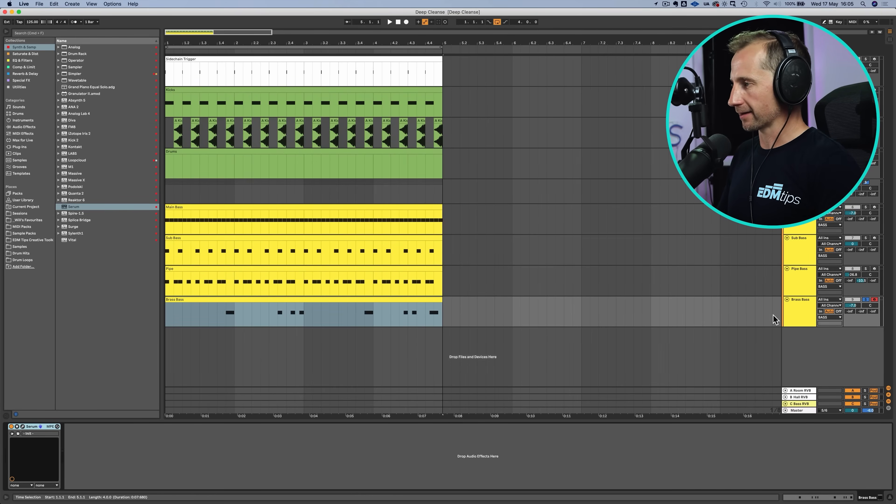
Insert a new MIDI track below Brass Bass and name it House Bass.
{"action": "left_click", "coordinate": [795, 317]}
{"action": "key", "text": "super+shift+t"}
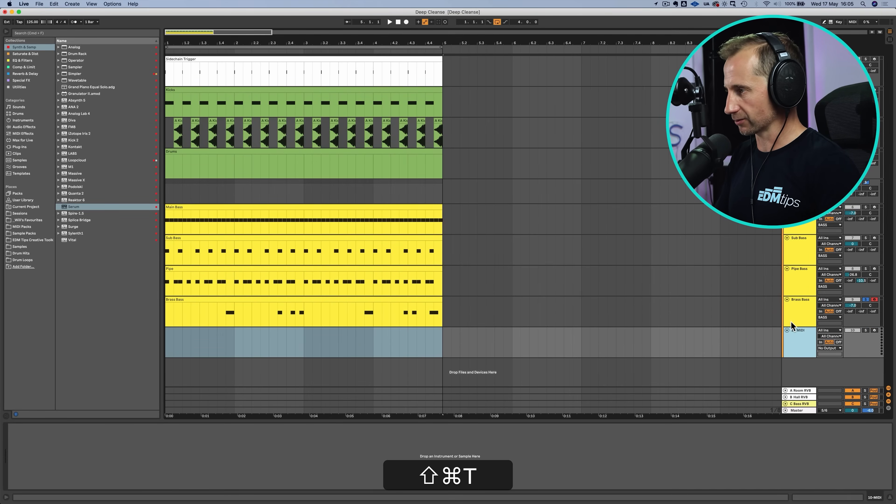
{"action": "left_click", "coordinate": [794, 334]}
{"action": "key", "text": "super+r"}
{"action": "type", "text": "H"}
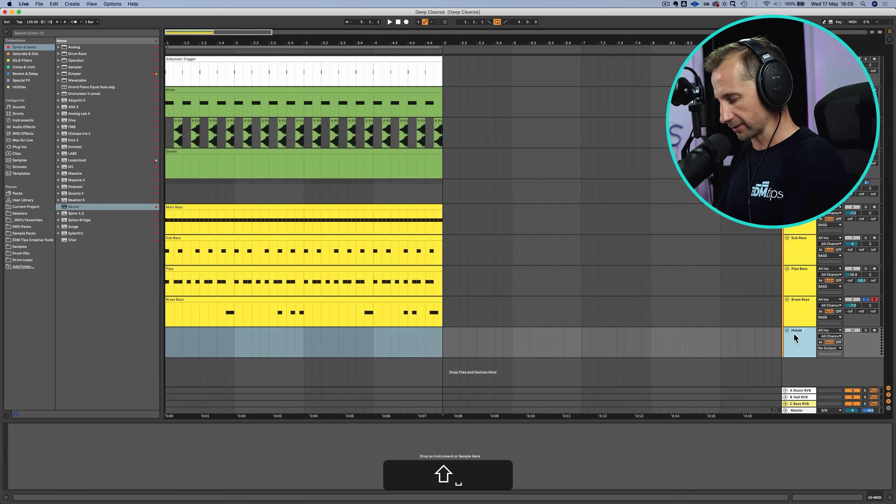
Insert another MIDI track below House Bass and name it FM Bass.
{"action": "left_click", "coordinate": [794, 335]}
{"action": "key", "text": "super+shift+t"}
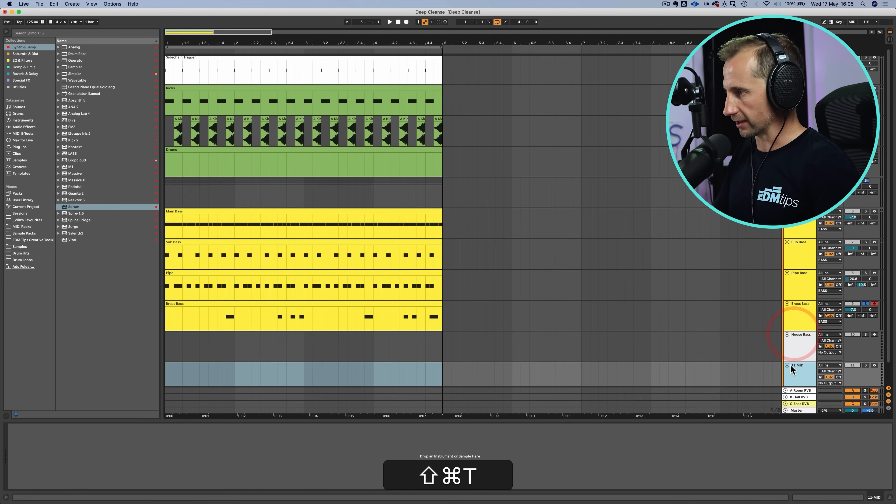
{"action": "key", "text": "super+r"}
{"action": "type", "text": "FM"}
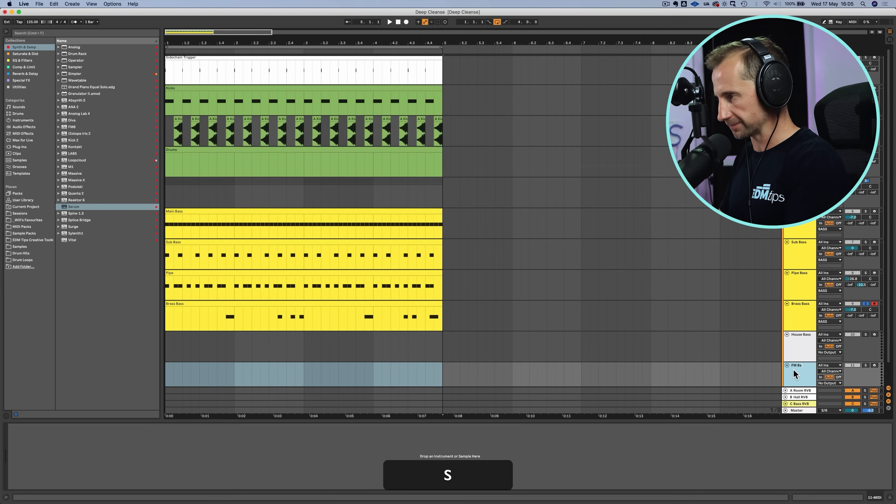
{"action": "left_click", "coordinate": [794, 355]}
Play the soloed Brass Bass part from 1.4.1 and select its track.
{"action": "scroll", "coordinate": [798, 339], "scroll_direction": "down", "scroll_amount": 2}
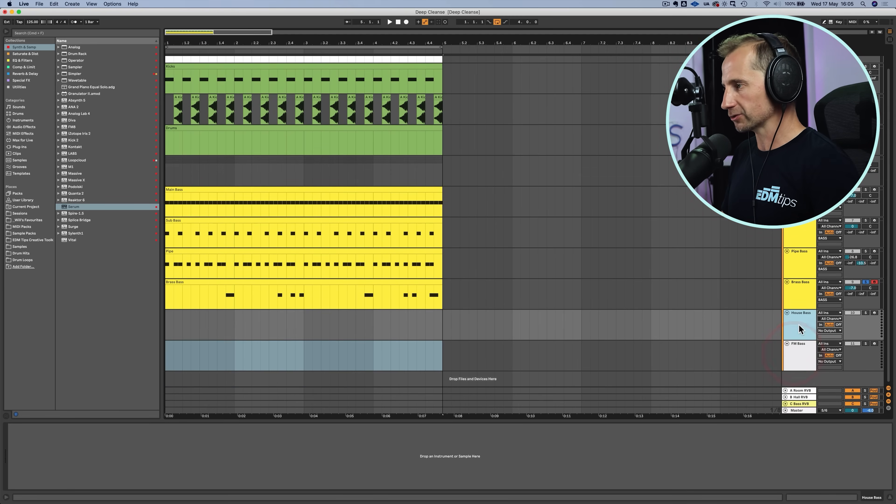
{"action": "left_click", "coordinate": [800, 300]}
{"action": "left_click", "coordinate": [799, 320]}
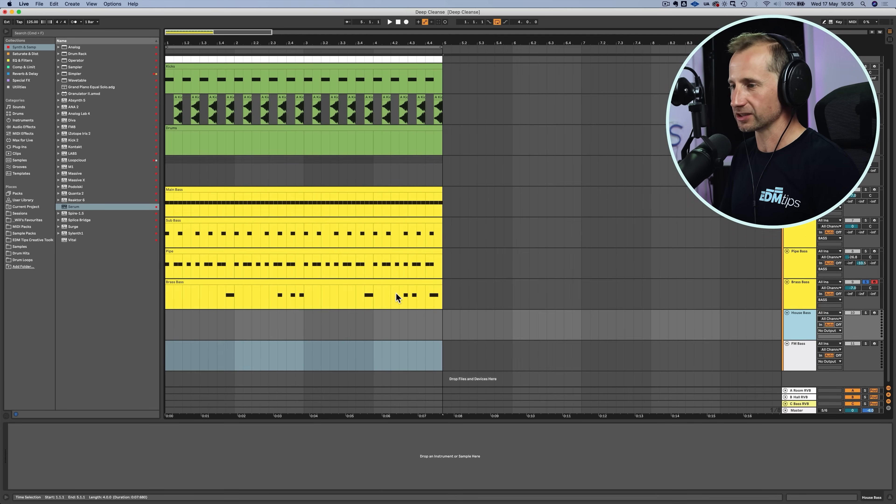
{"action": "left_click", "coordinate": [219, 296]}
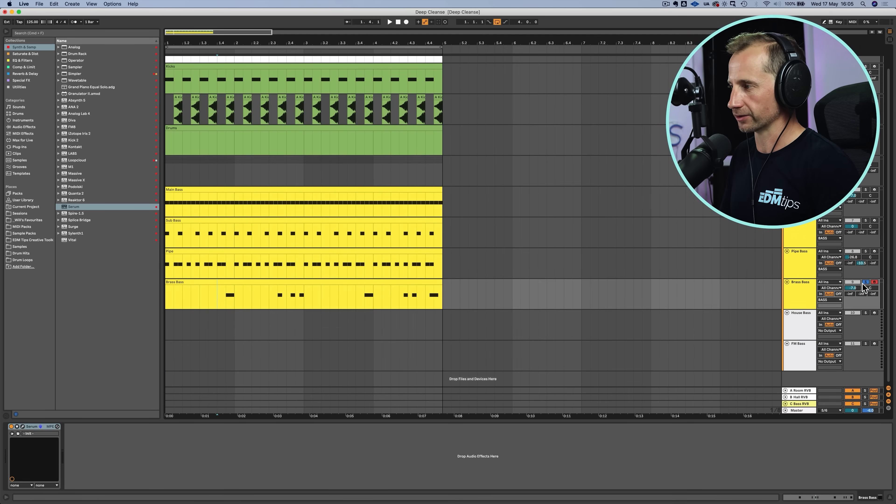
{"action": "key", "text": "space"}
{"action": "left_click", "coordinate": [797, 294]}
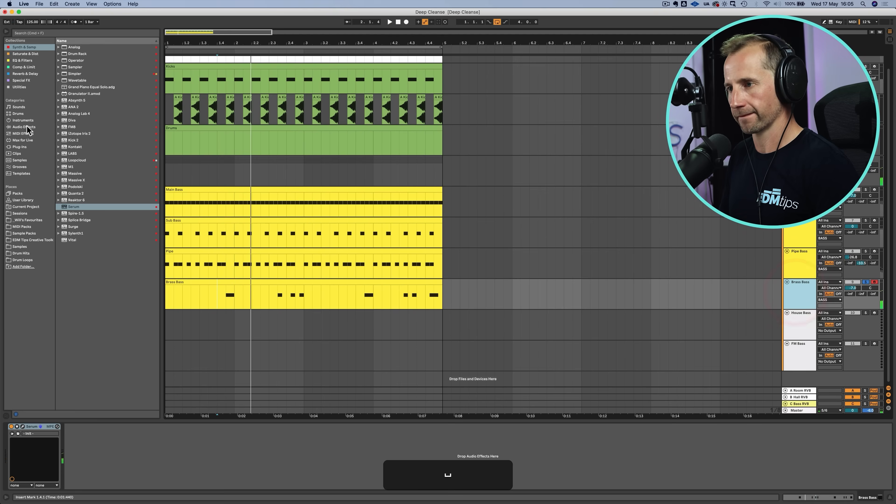
Compare the Brass Bass note timing with the Sub Bass and kick patterns between 1.4 and 2.4, browsing EQ and filter devices beforehand.
{"action": "left_click", "coordinate": [14, 61]}
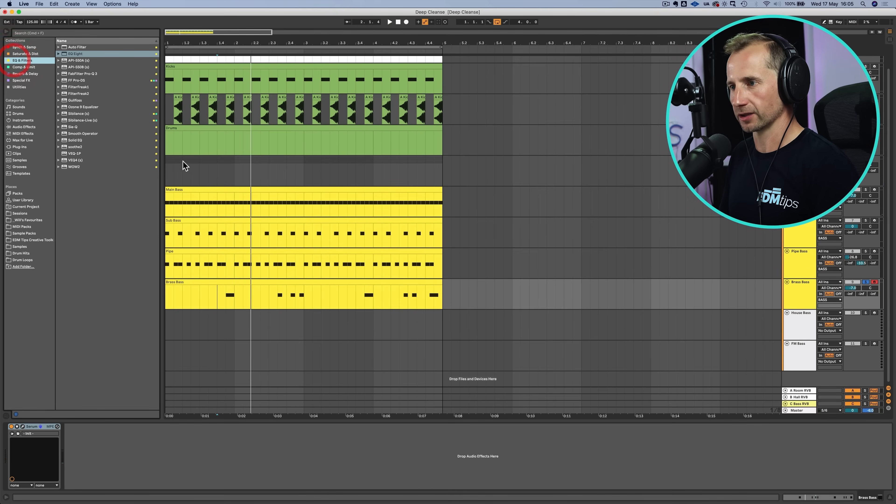
{"action": "left_click_drag", "start_coordinate": [218, 43], "coordinate": [234, 85]}
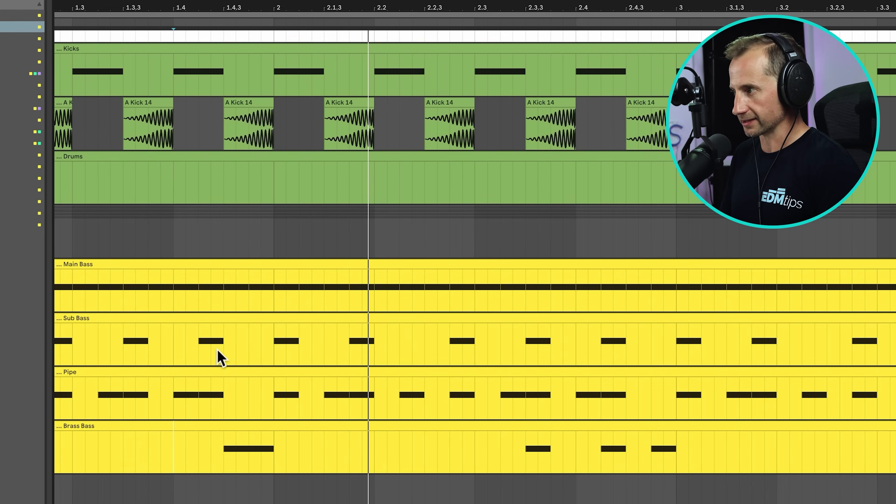
{"action": "left_click", "coordinate": [218, 351]}
{"action": "key", "text": "space"}
{"action": "left_click", "coordinate": [295, 347]}
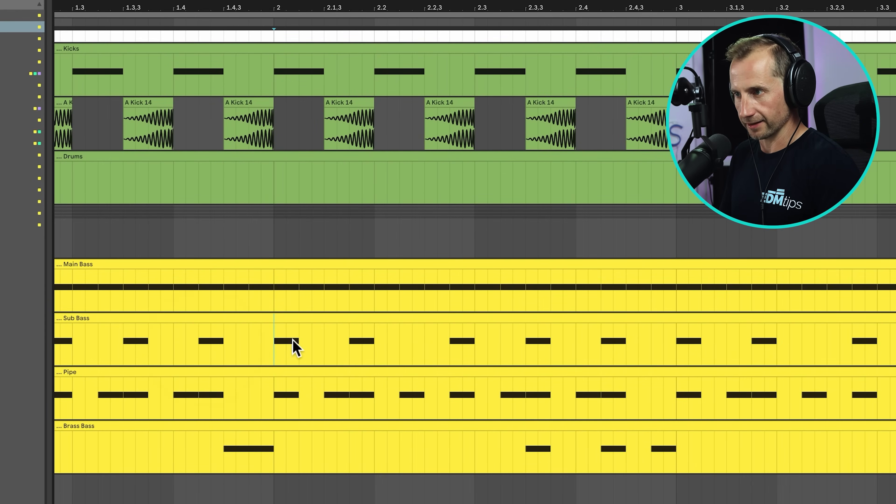
{"action": "left_click_drag", "start_coordinate": [225, 441], "coordinate": [271, 441]}
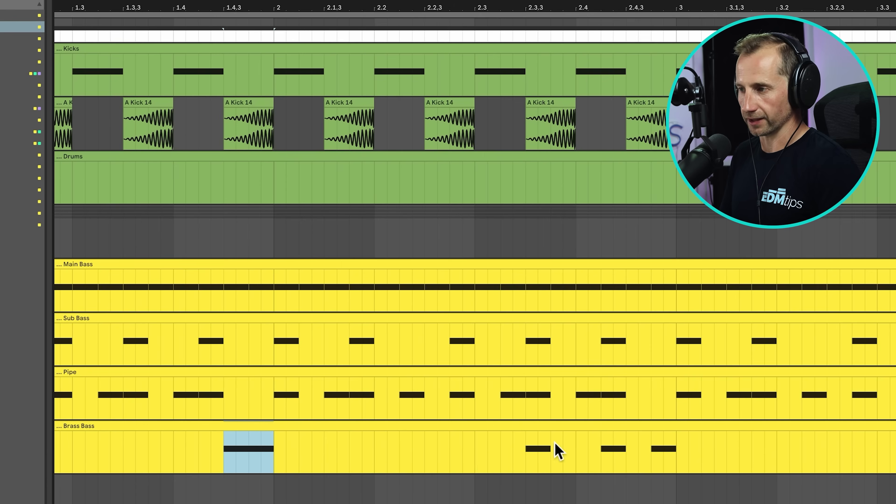
{"action": "left_click", "coordinate": [527, 438]}
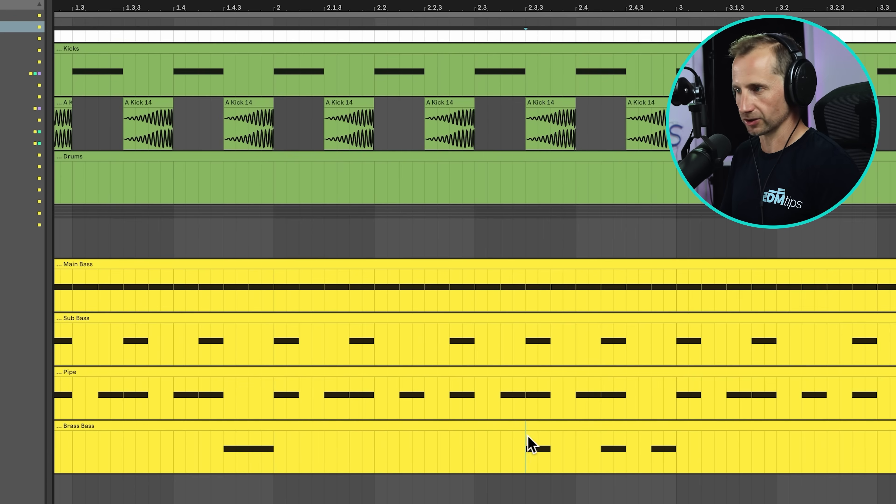
{"action": "left_click_drag", "start_coordinate": [550, 341], "coordinate": [529, 341]}
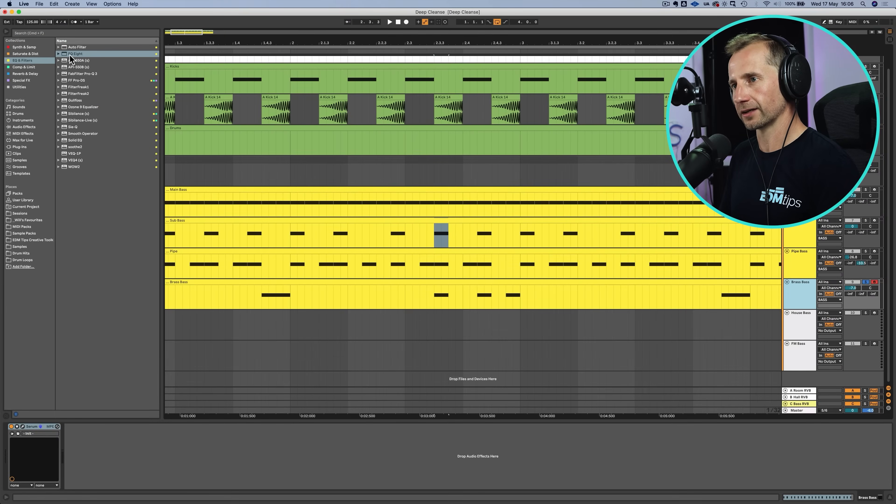
Add EQ Eight to the Brass Bass track and raise its low-cut frequency to about 108 Hz during playback.
{"action": "left_click_drag", "start_coordinate": [72, 58], "coordinate": [166, 281]}
{"action": "left_click_drag", "start_coordinate": [152, 437], "coordinate": [140, 432]}
{"action": "key", "text": "space"}
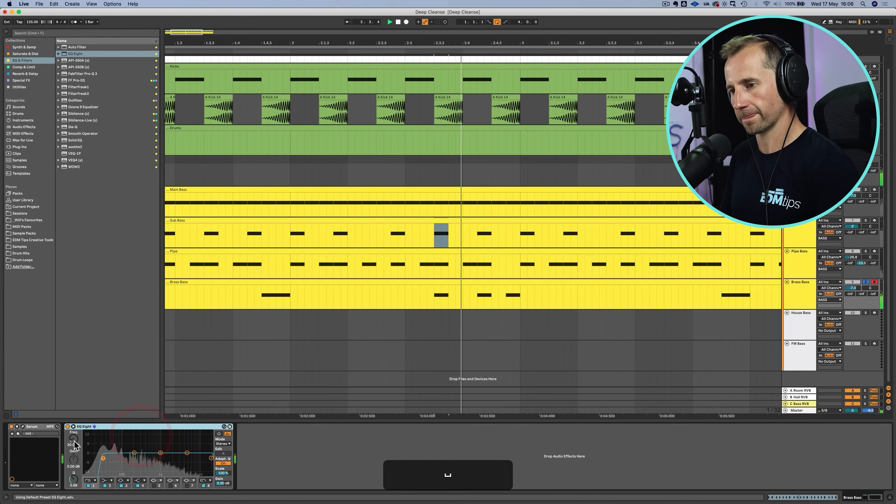
{"action": "key", "text": "space"}
{"action": "key", "text": "space"}
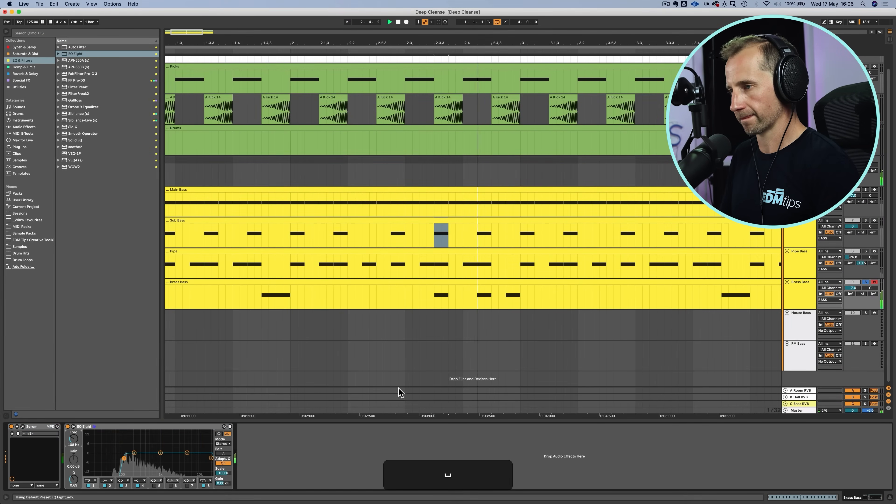
Unsolo Brass Bass, try a louder Sub Bass against the full mix, and set the Sub Bass volume back to 0 dB.
{"action": "left_click", "coordinate": [866, 282]}
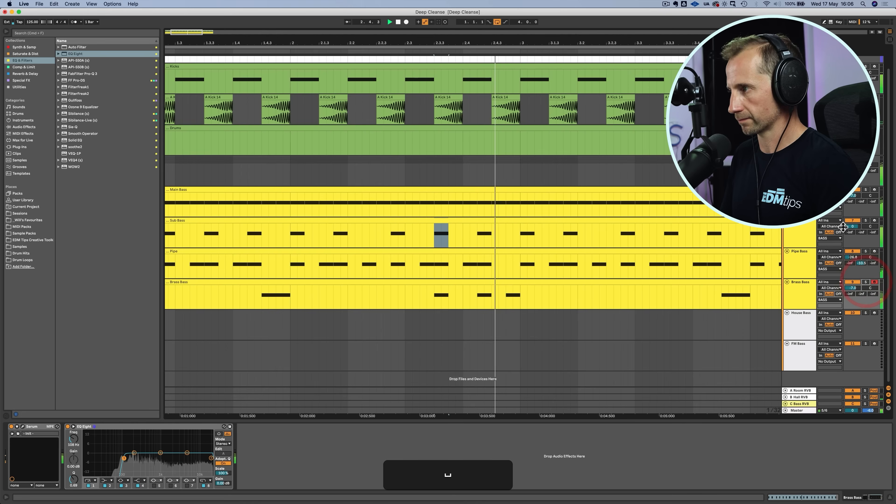
{"action": "left_click_drag", "start_coordinate": [853, 233], "coordinate": [853, 227]}
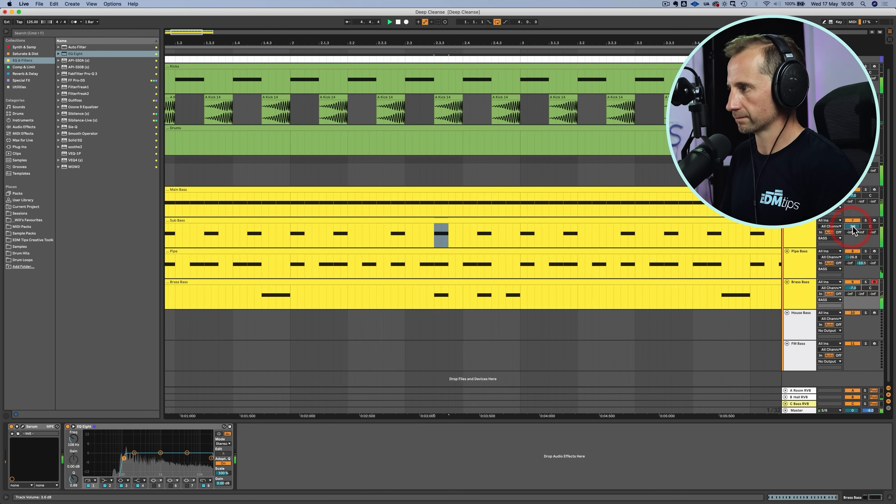
{"action": "type", "text": "0"}
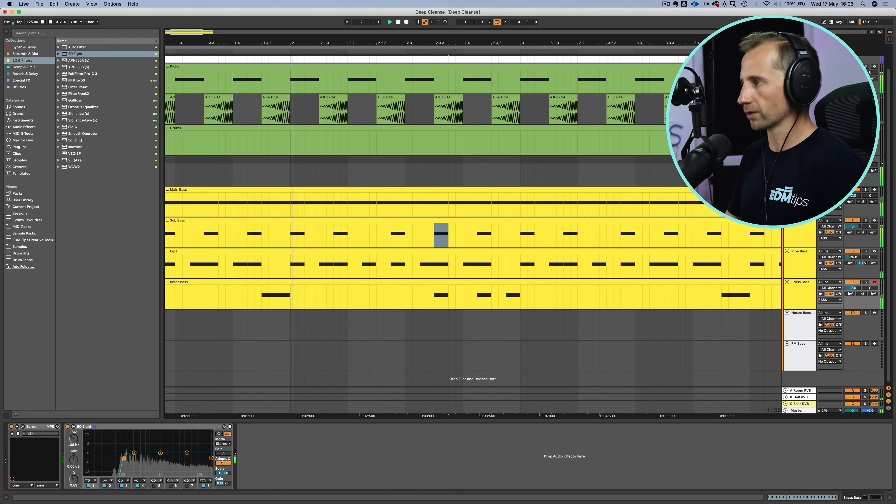
Insert a Saturator before Drum Buss on Main Bass with about 9.71 dB drive and reduced output, and compare it bypassed and active.
{"action": "left_click", "coordinate": [805, 211]}
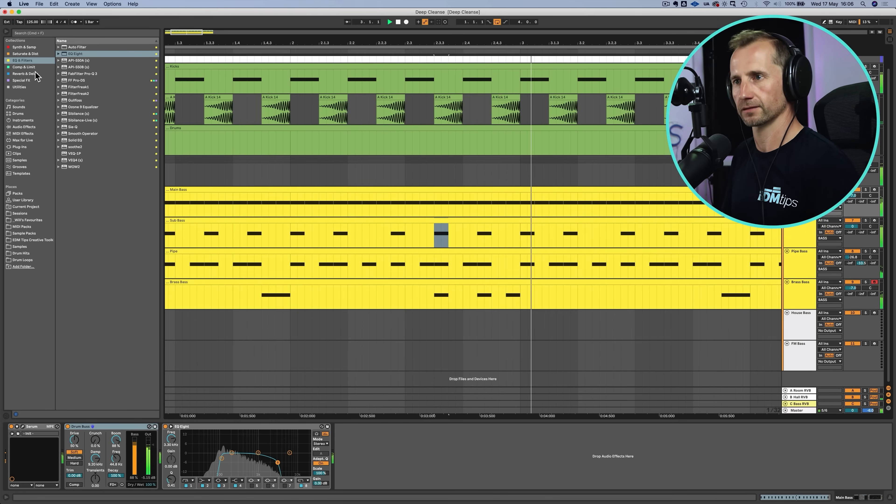
{"action": "left_click", "coordinate": [28, 54]}
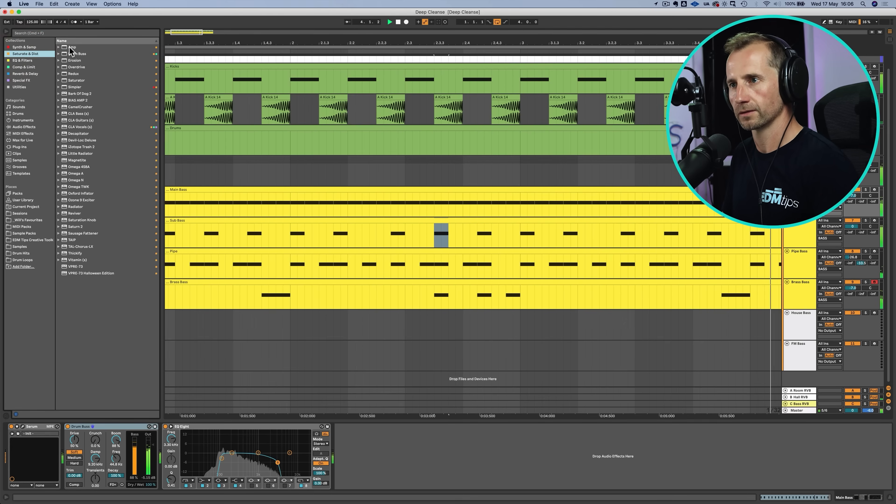
{"action": "left_click", "coordinate": [74, 80]}
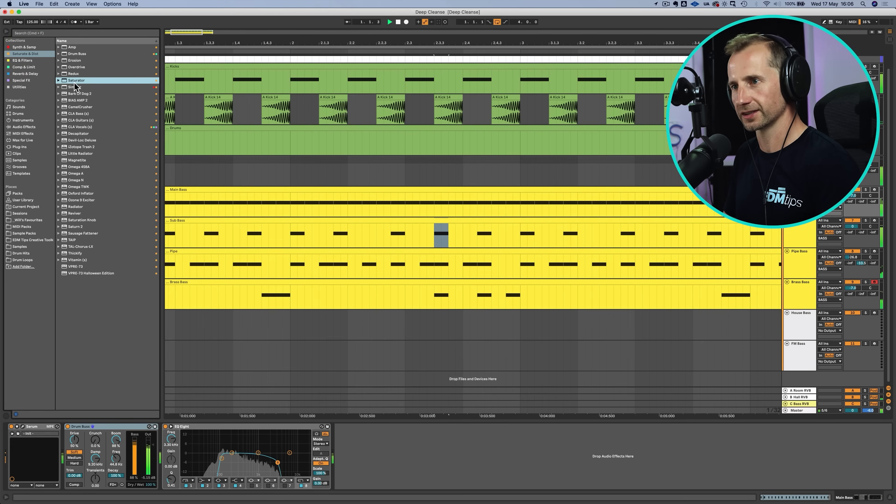
{"action": "left_click_drag", "start_coordinate": [166, 445], "coordinate": [72, 429]}
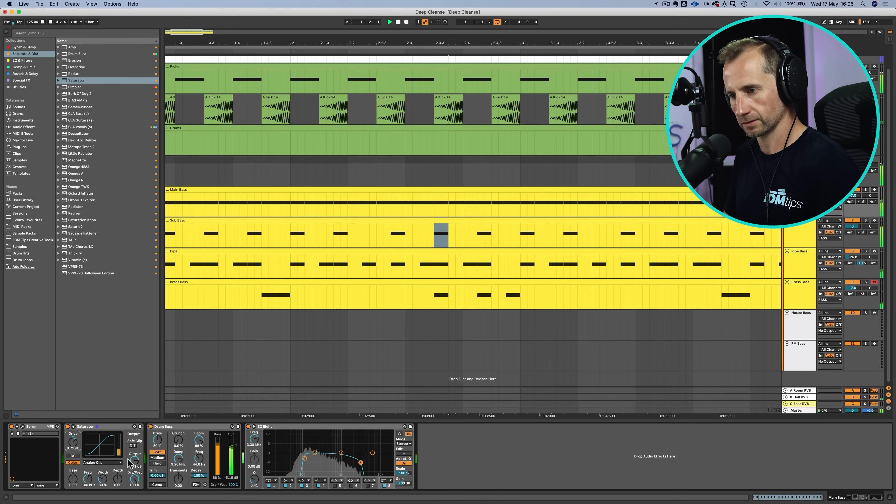
{"action": "left_click", "coordinate": [68, 426]}
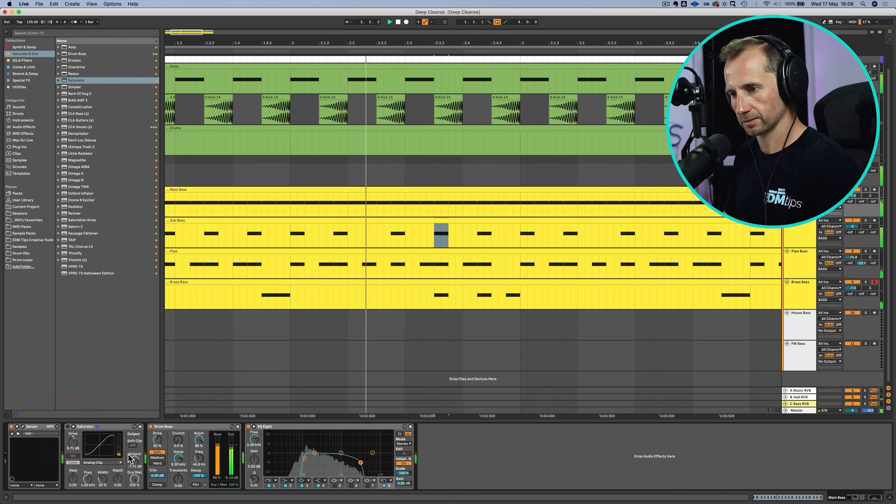
{"action": "left_click", "coordinate": [68, 426]}
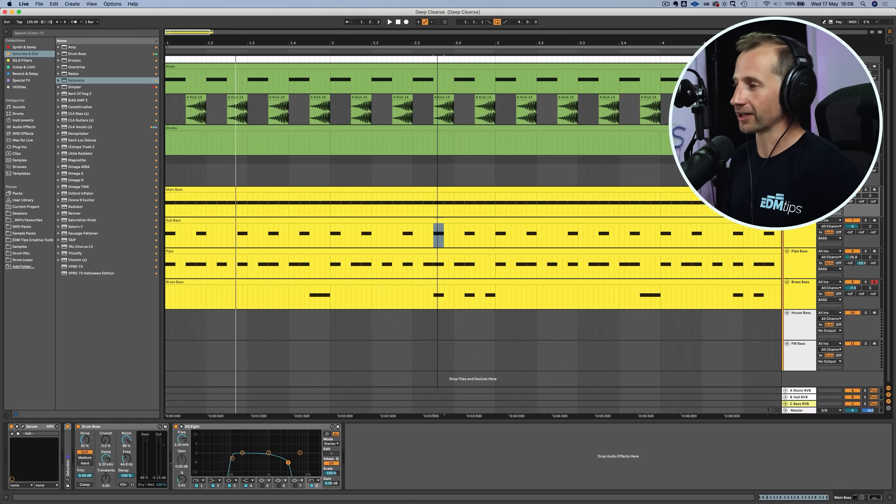
Colour the House Bass and FM Bass tracks yellow like the other bass tracks and save the set.
{"action": "left_click_drag", "start_coordinate": [438, 43], "coordinate": [438, 17]}
{"action": "left_click", "coordinate": [801, 300]}
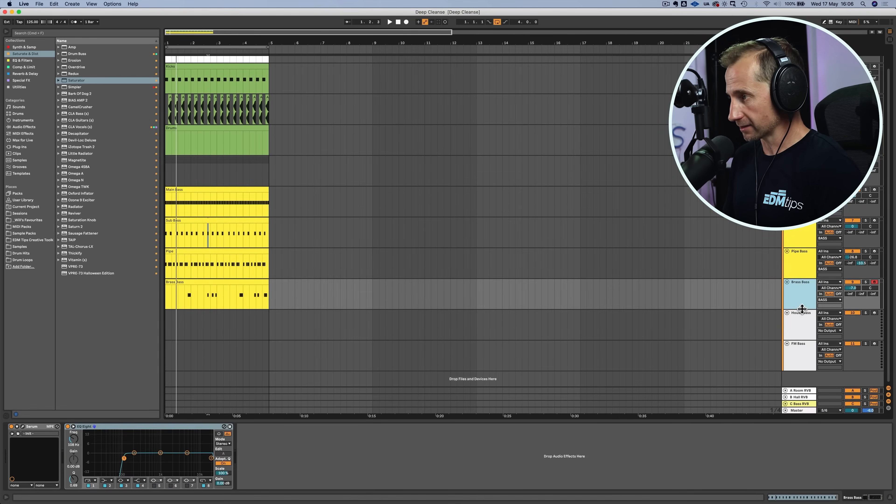
{"action": "left_click", "coordinate": [802, 331]}
{"action": "left_click", "coordinate": [804, 342], "text": "shift"}
{"action": "right_click", "coordinate": [804, 352]}
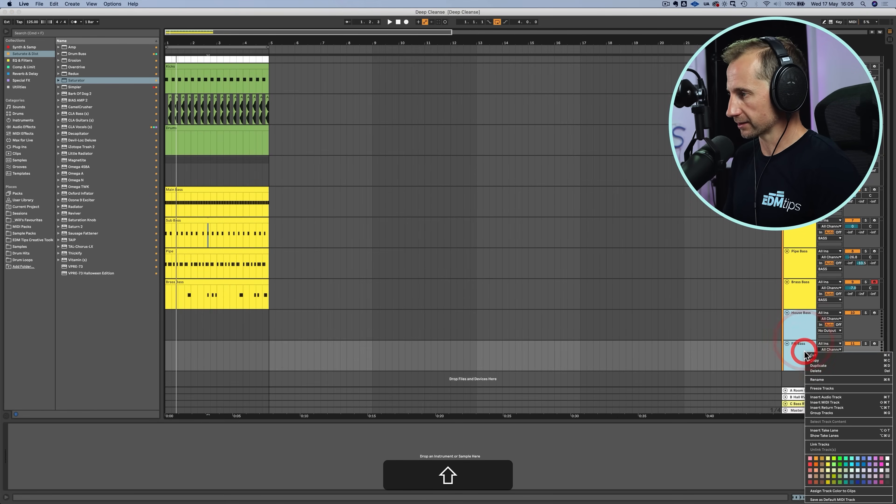
{"action": "left_click", "coordinate": [828, 465]}
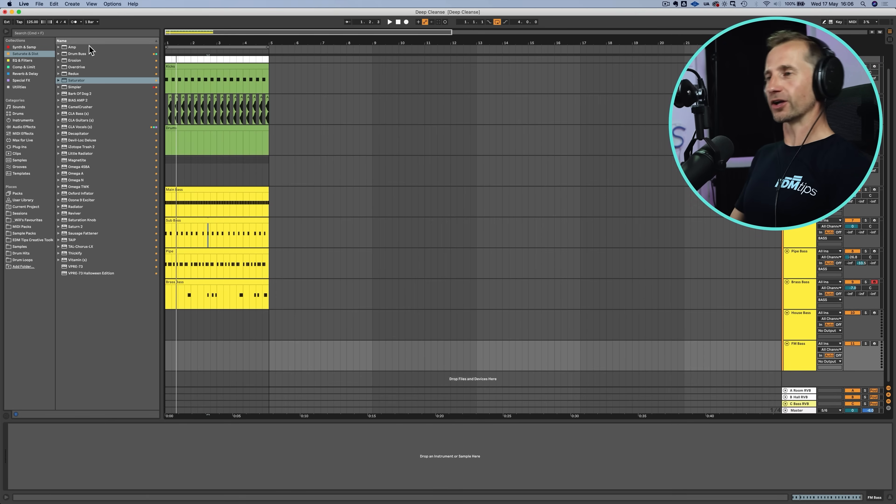
{"action": "left_click_drag", "start_coordinate": [180, 37], "coordinate": [181, 44]}
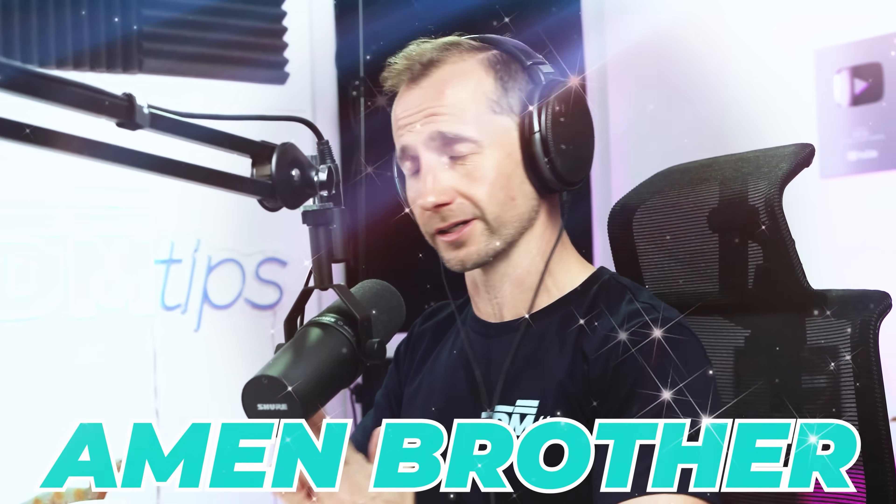
{"action": "key", "text": "super+s"}
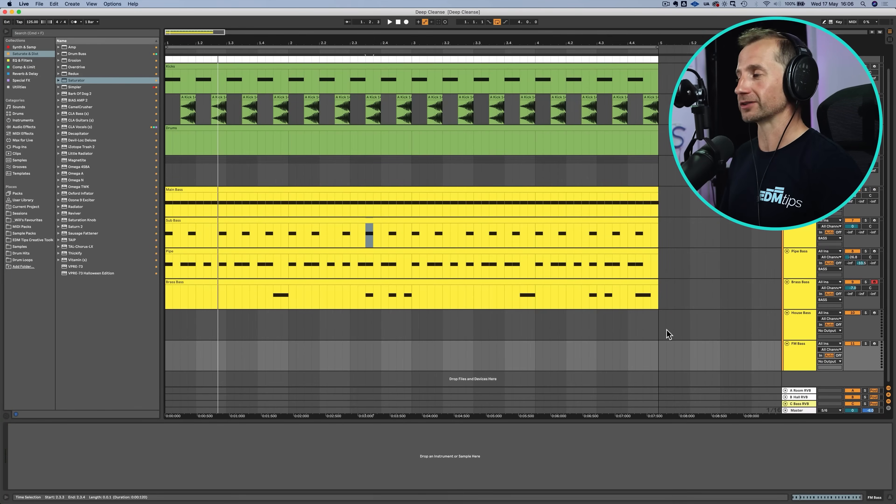
Create an empty four-bar MIDI clip named House Bass on the House Bass track from 1.1.1 and save the set.
{"action": "left_click_drag", "start_coordinate": [659, 333], "coordinate": [124, 339]}
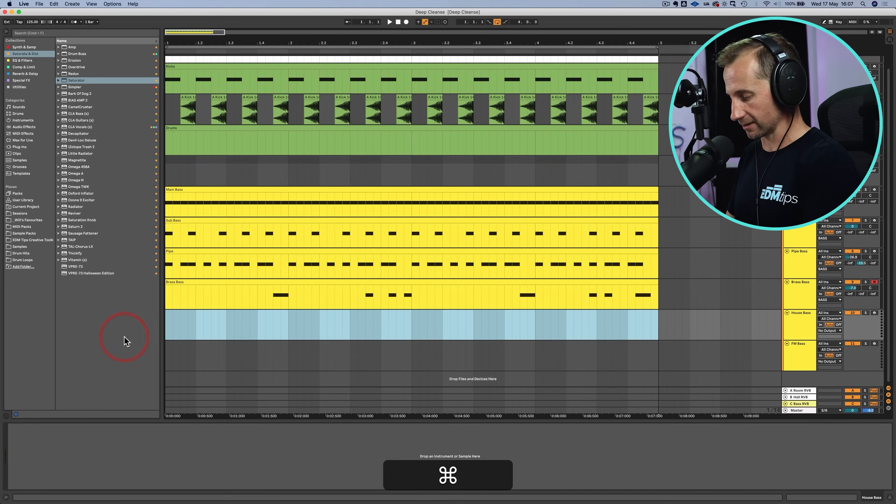
{"action": "key", "text": "shift+super+m"}
{"action": "type", "text": "House Bass"}
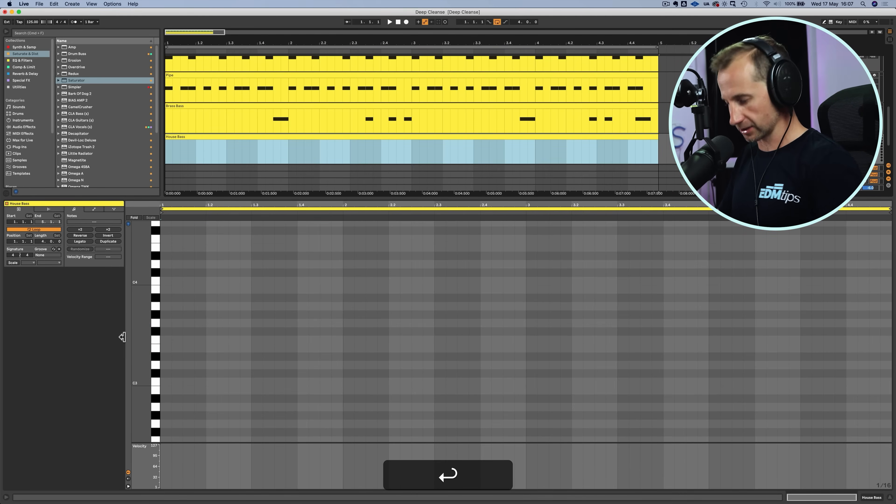
{"action": "key", "text": "shift+Tab"}
{"action": "key", "text": "super+s"}
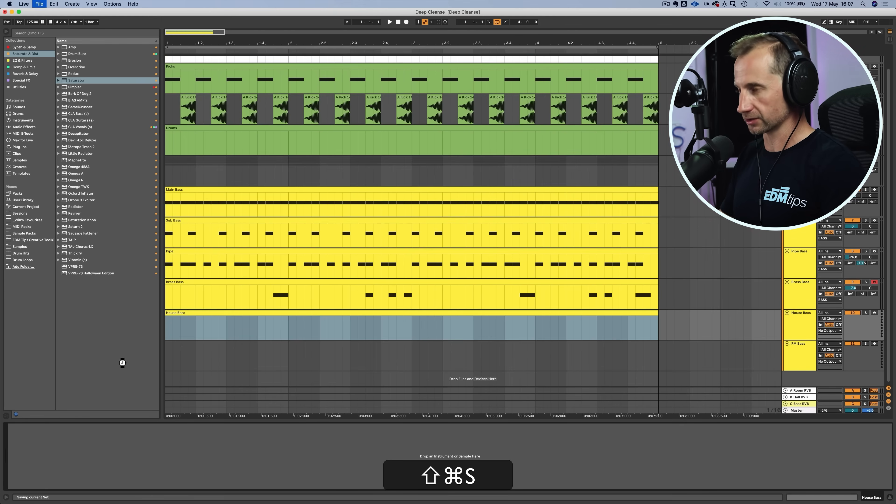
Increase the height of the House Bass track in the arrangement.
{"action": "left_click", "coordinate": [799, 340]}
{"action": "left_click_drag", "start_coordinate": [800, 342], "coordinate": [801, 358]}
{"action": "scroll", "coordinate": [404, 269], "scroll_direction": "down", "scroll_amount": 2}
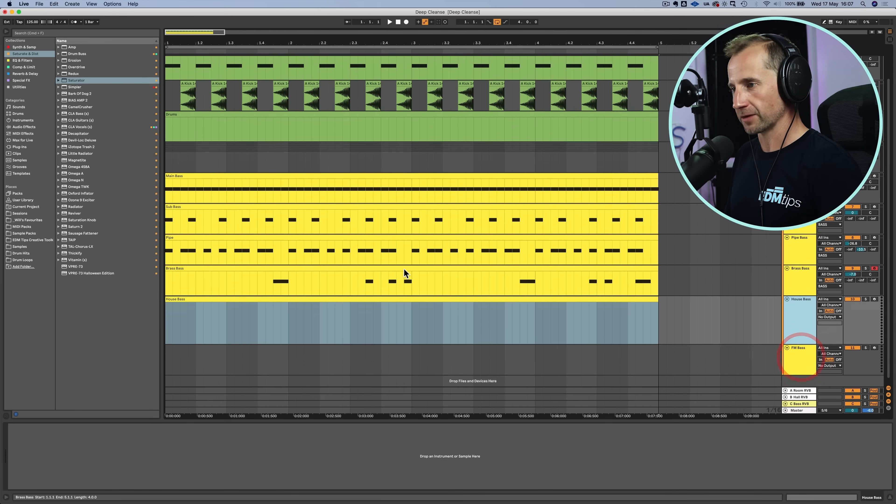
Review the Pipe Bass and Sub Bass device chains and load Serum onto the House Bass track.
{"action": "left_click", "coordinate": [276, 244]}
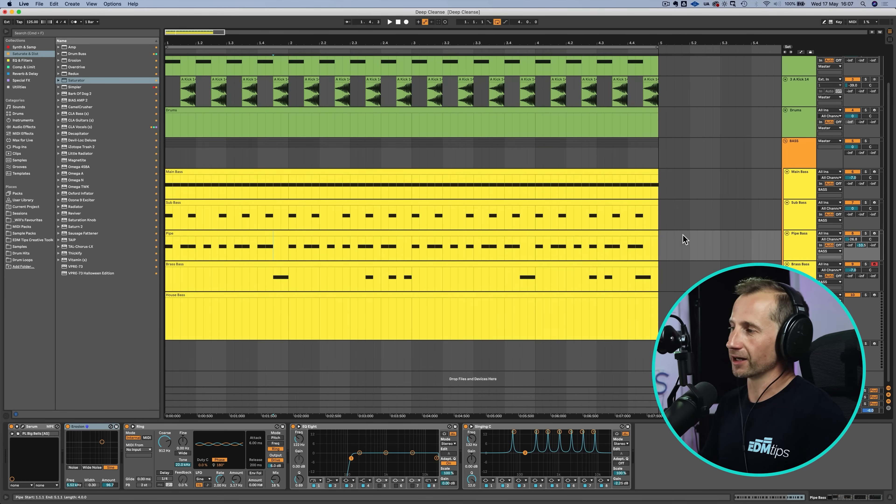
{"action": "left_click", "coordinate": [785, 220]}
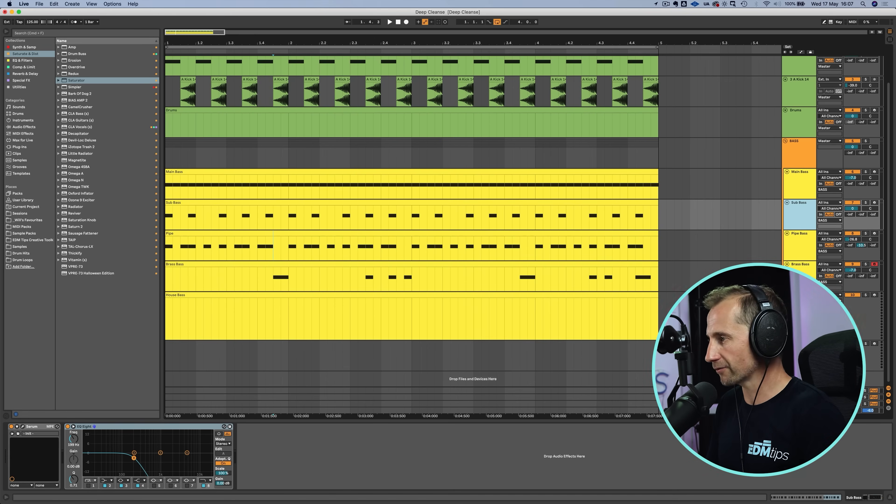
{"action": "left_click", "coordinate": [800, 295]}
{"action": "scroll", "coordinate": [313, 279], "scroll_direction": "right", "scroll_amount": 1}
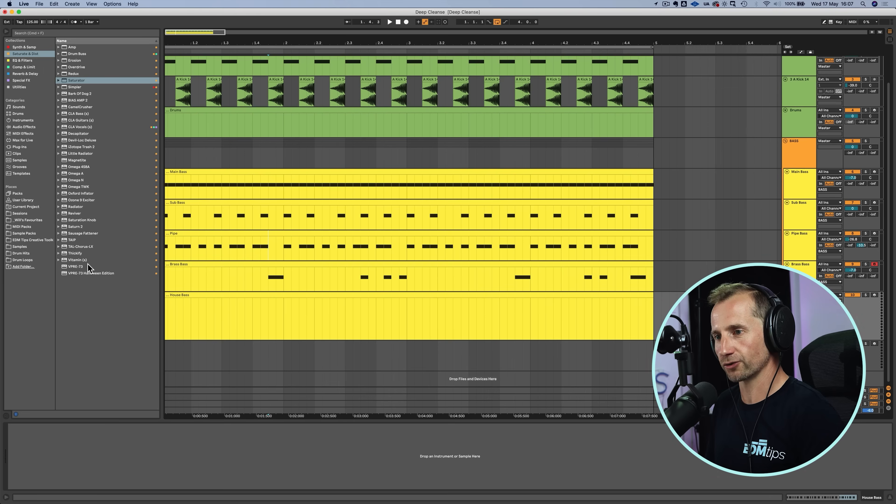
{"action": "left_click", "coordinate": [16, 47]}
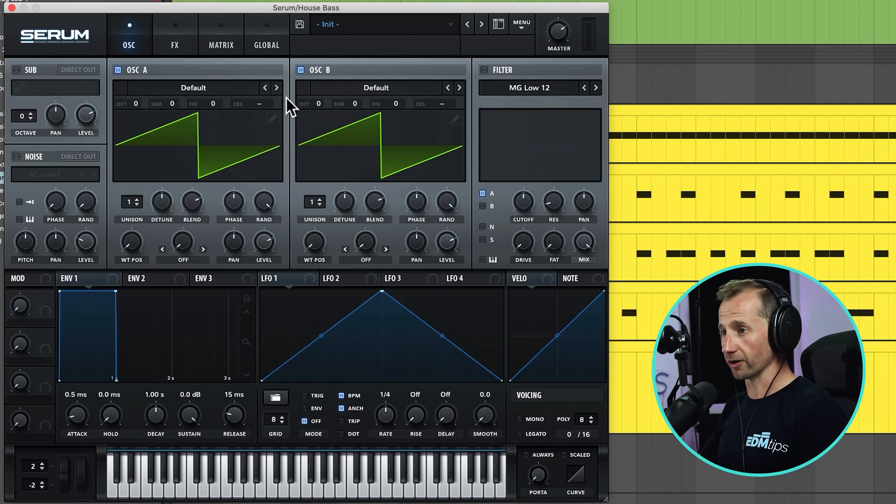
Set oscillator B to the square wave of the Basic Shapes wavetable, tuned to octave -1.
{"action": "left_click", "coordinate": [344, 89]}
{"action": "left_click", "coordinate": [344, 90]}
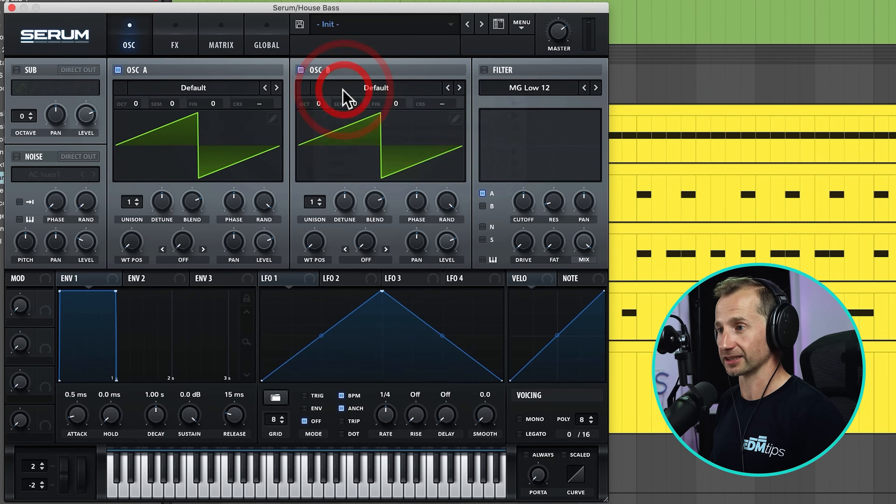
{"action": "left_click", "coordinate": [357, 88]}
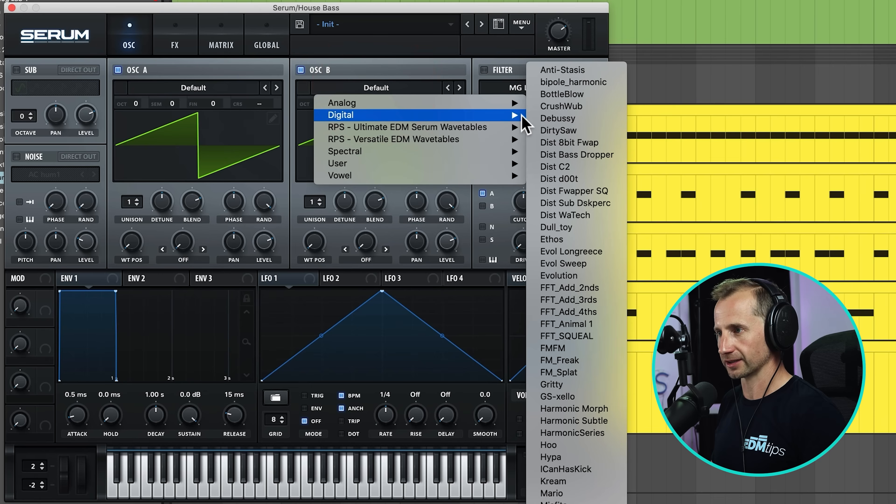
{"action": "mouse_move", "coordinate": [508, 103]}
{"action": "left_click", "coordinate": [604, 164]}
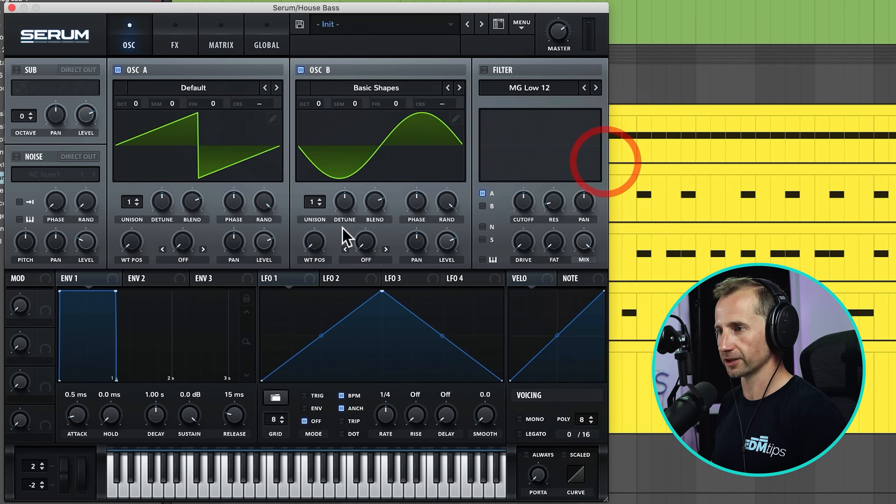
{"action": "left_click_drag", "start_coordinate": [315, 247], "coordinate": [320, 160]}
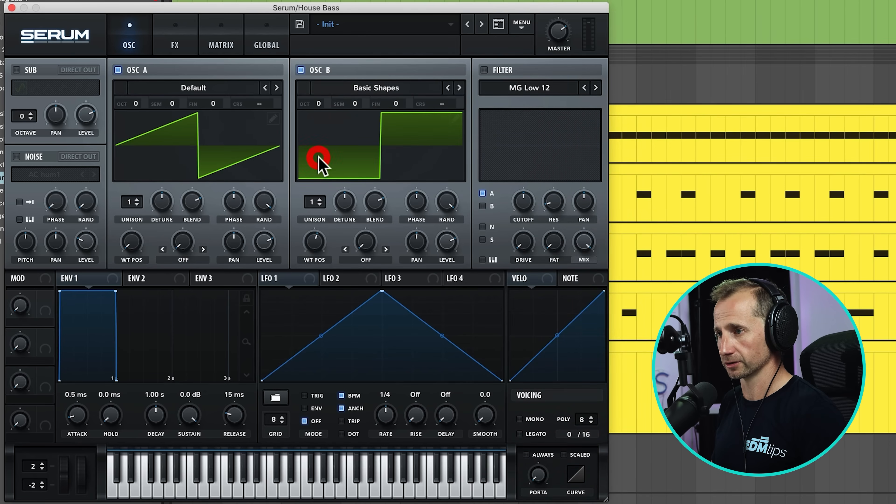
{"action": "left_click_drag", "start_coordinate": [320, 113], "coordinate": [316, 130]}
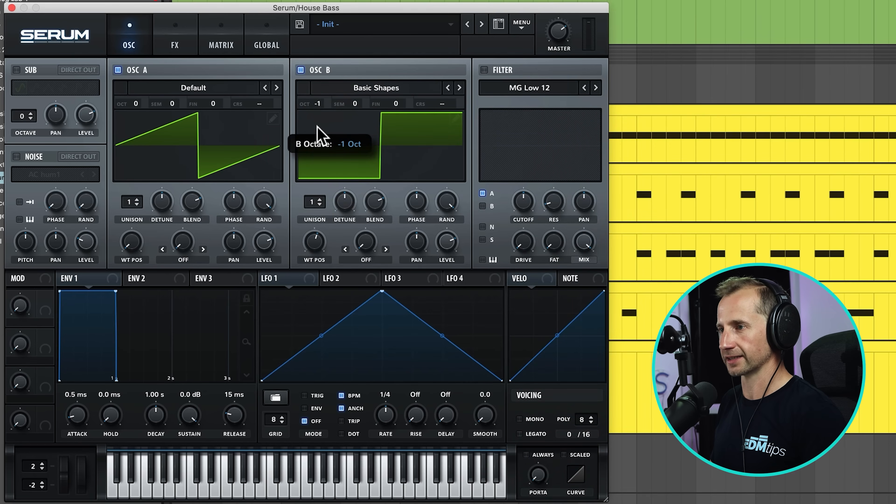
Set oscillator B to 4 unison voices, reduce its detune, and audition the sound on the keyboard.
{"action": "left_click_drag", "start_coordinate": [312, 202], "coordinate": [318, 173]}
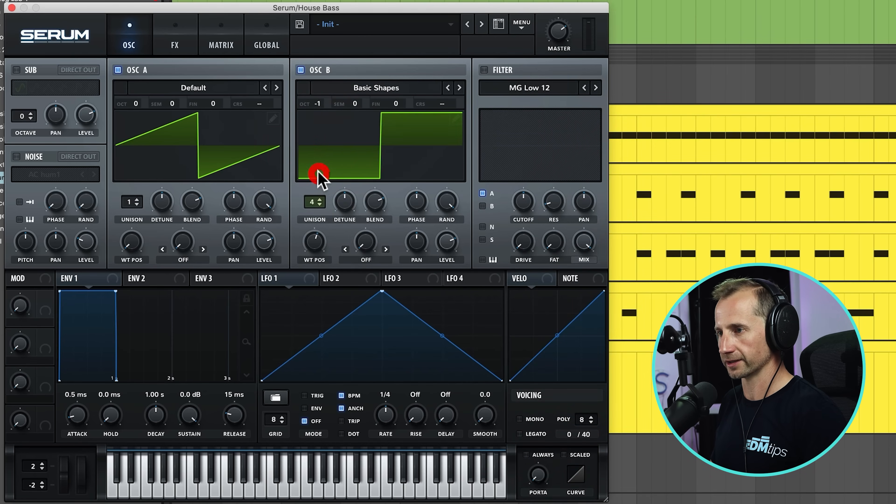
{"action": "left_click_drag", "start_coordinate": [342, 203], "coordinate": [344, 230]}
{"action": "left_click", "coordinate": [273, 480]}
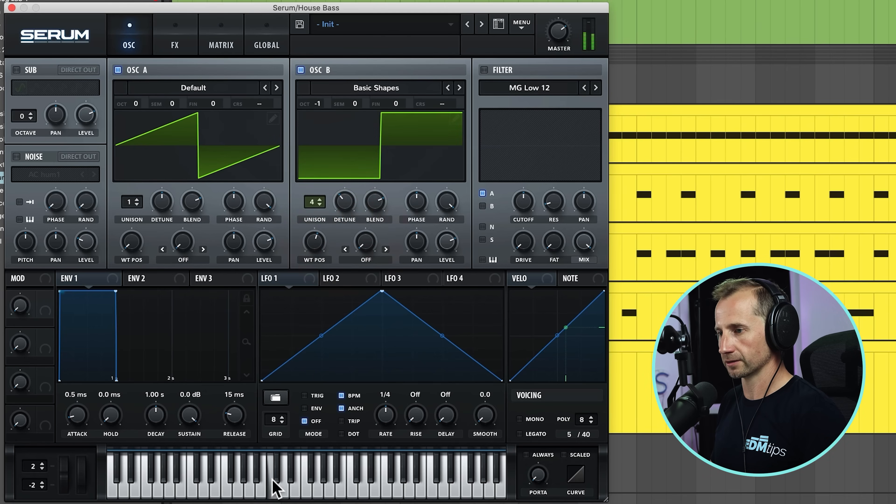
{"action": "left_click", "coordinate": [221, 486]}
{"action": "left_click", "coordinate": [221, 487]}
{"action": "left_click", "coordinate": [196, 481]}
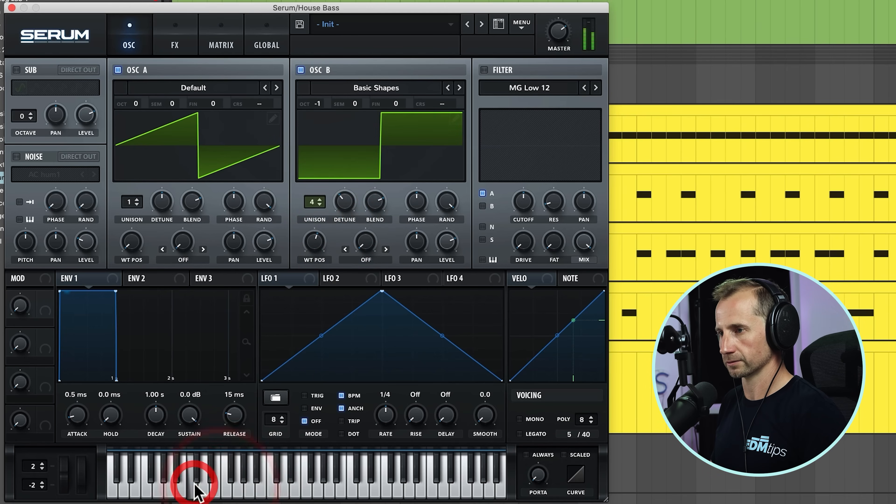
Enable the MG Low 12 filter, lower its cutoff, and route oscillator B through it alongside oscillator A.
{"action": "left_click", "coordinate": [484, 70]}
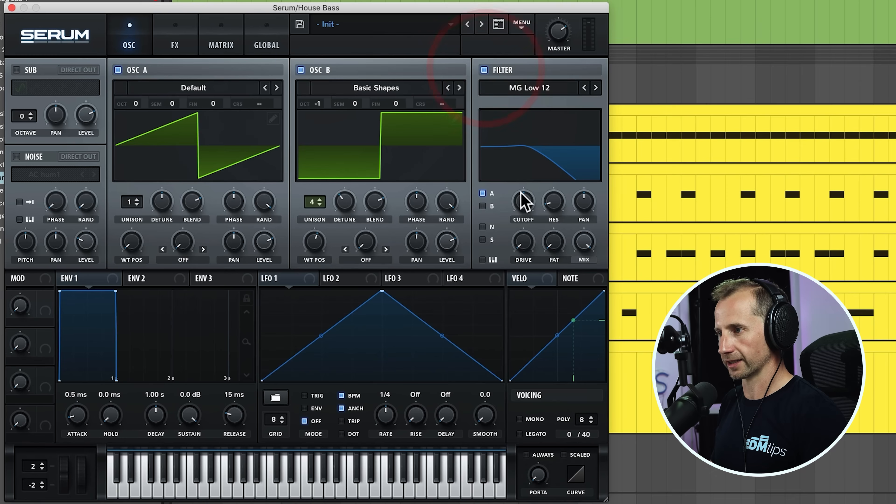
{"action": "left_click_drag", "start_coordinate": [523, 200], "coordinate": [488, 226]}
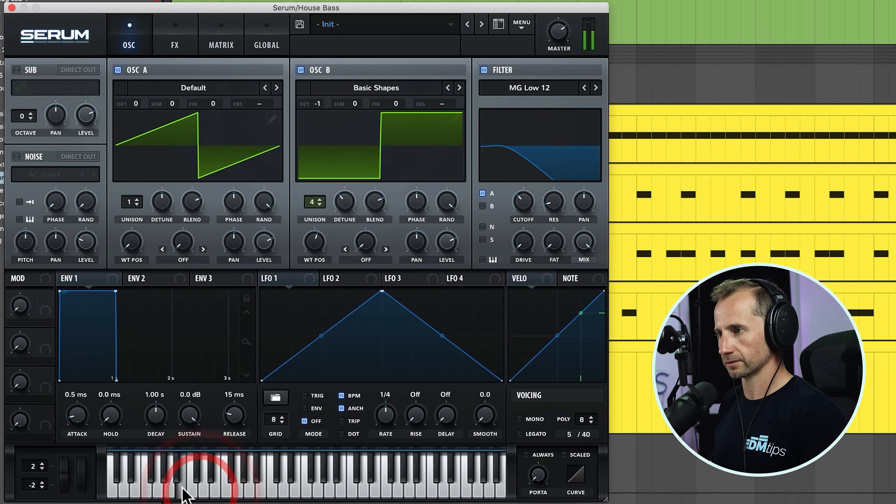
{"action": "left_click", "coordinate": [178, 482]}
{"action": "left_click", "coordinate": [482, 206]}
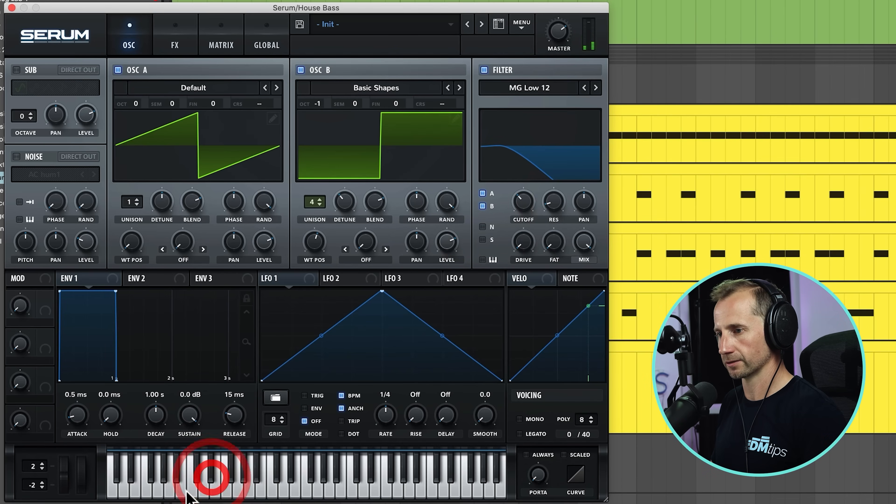
Lower oscillator A's level and raise oscillator B's level to rebalance the two layers.
{"action": "left_click_drag", "start_coordinate": [262, 244], "coordinate": [260, 304]}
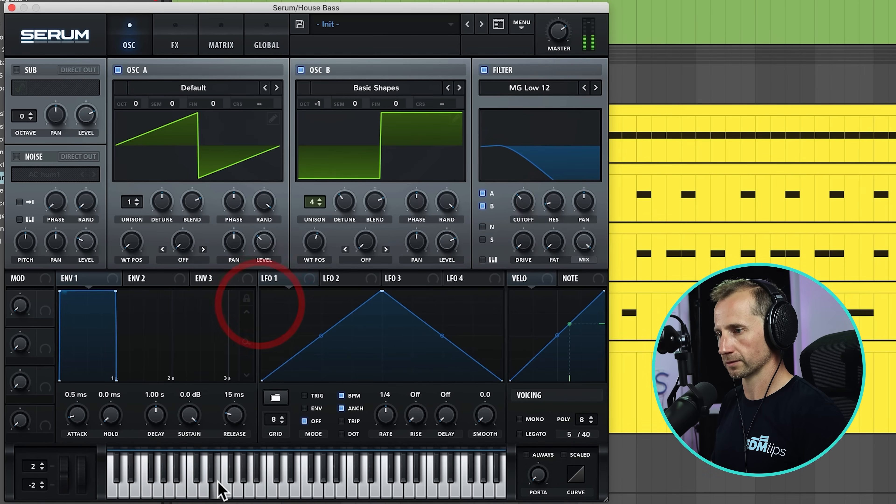
{"action": "left_click", "coordinate": [216, 481]}
{"action": "left_click_drag", "start_coordinate": [447, 243], "coordinate": [439, 244]}
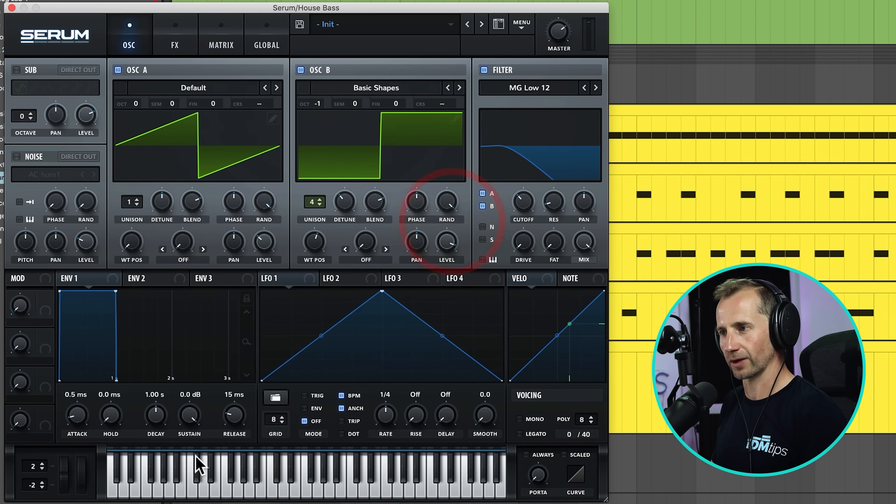
Lengthen Envelope 1's release to 546 ms and make the voicing mono, auditioning the result.
{"action": "left_click", "coordinate": [216, 489]}
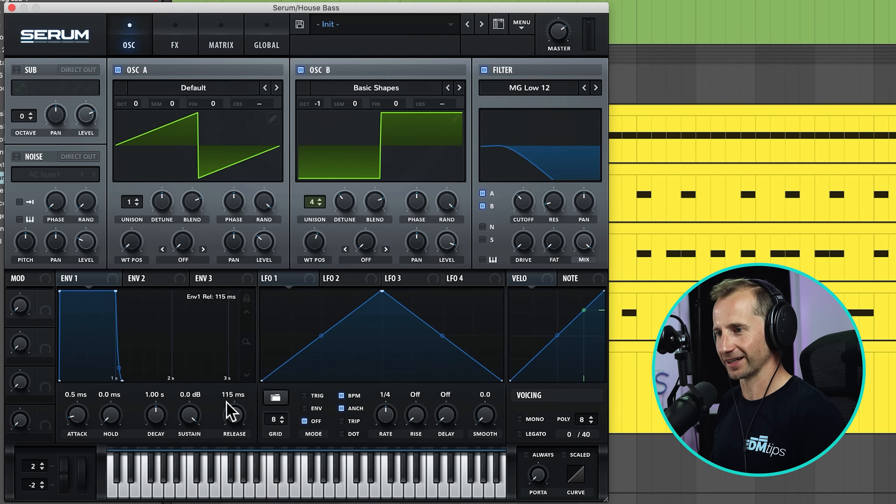
{"action": "left_click", "coordinate": [540, 419]}
{"action": "left_click", "coordinate": [250, 488]}
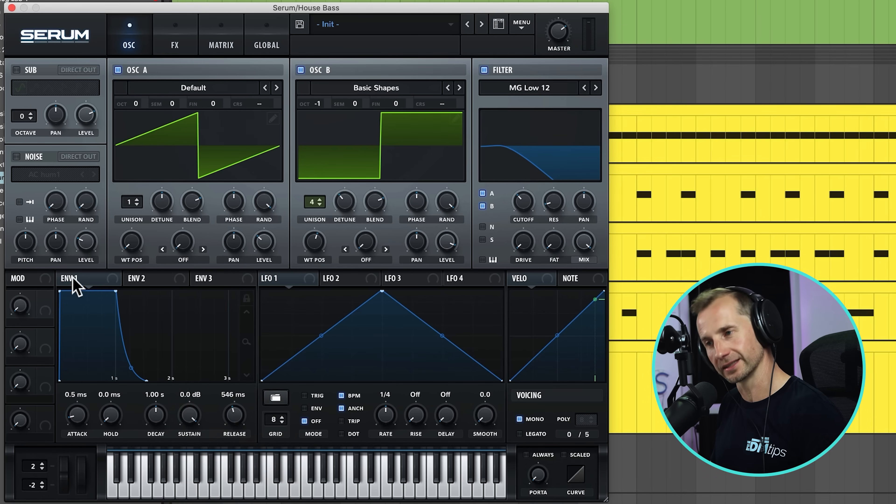
Assign Envelope 2 to modulate the filter cutoff and audition a note.
{"action": "mouse_move", "coordinate": [75, 276]}
{"action": "left_mouse_down"}
{"action": "mouse_move", "coordinate": [236, 296]}
{"action": "mouse_move", "coordinate": [87, 280]}
{"action": "left_mouse_up"}
{"action": "left_click", "coordinate": [155, 285]}
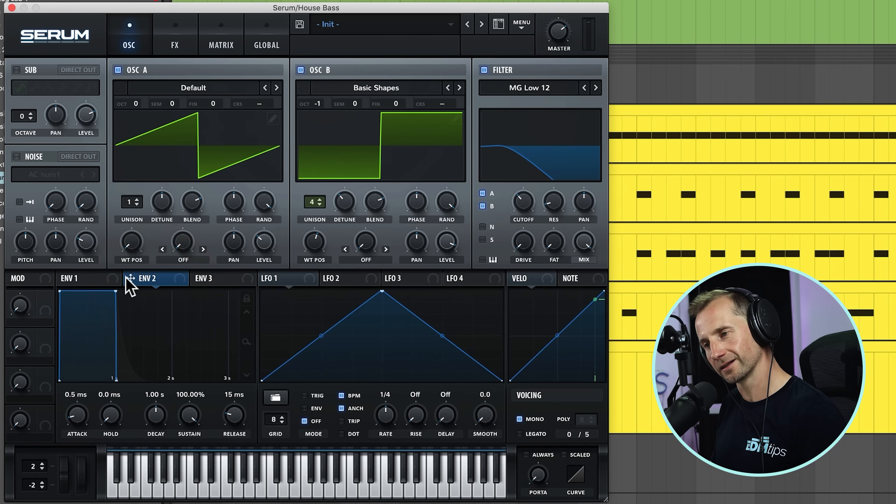
{"action": "left_click_drag", "start_coordinate": [156, 277], "coordinate": [523, 201]}
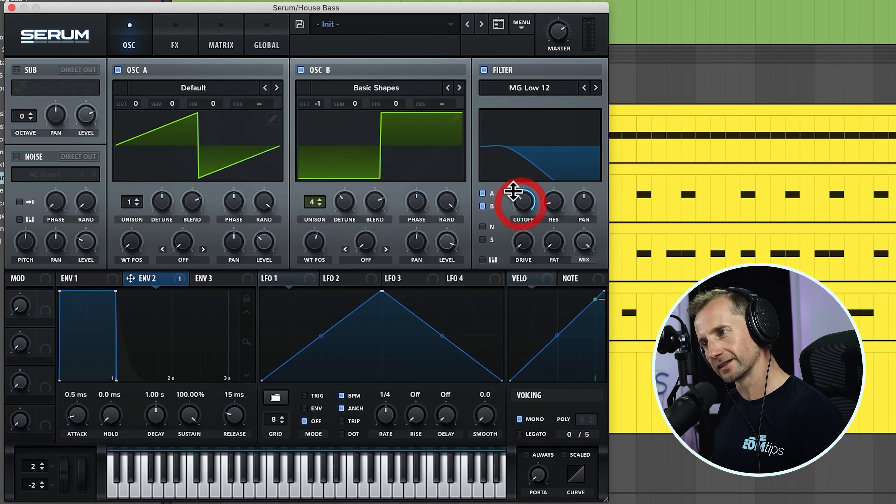
{"action": "left_click", "coordinate": [511, 208]}
{"action": "left_click", "coordinate": [225, 492]}
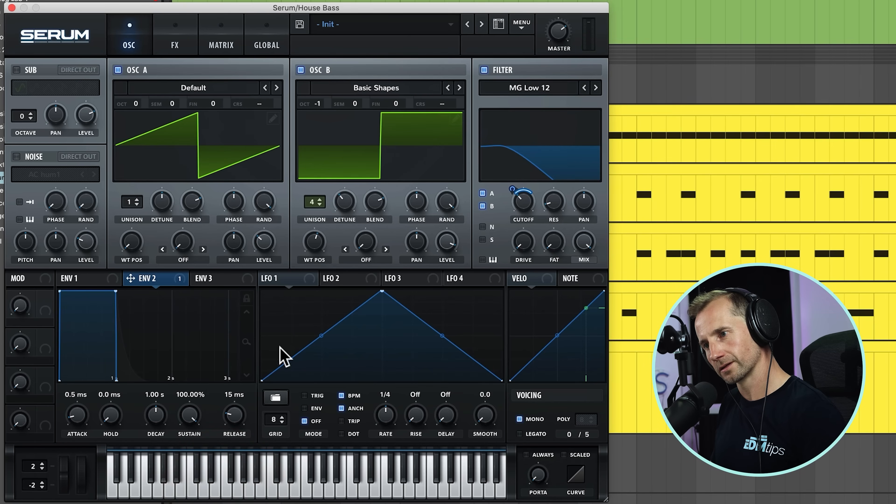
Set Envelope 2's sustain to 0% and reduce its modulation depth on the cutoff, auditioning notes.
{"action": "left_click_drag", "start_coordinate": [197, 424], "coordinate": [197, 459]}
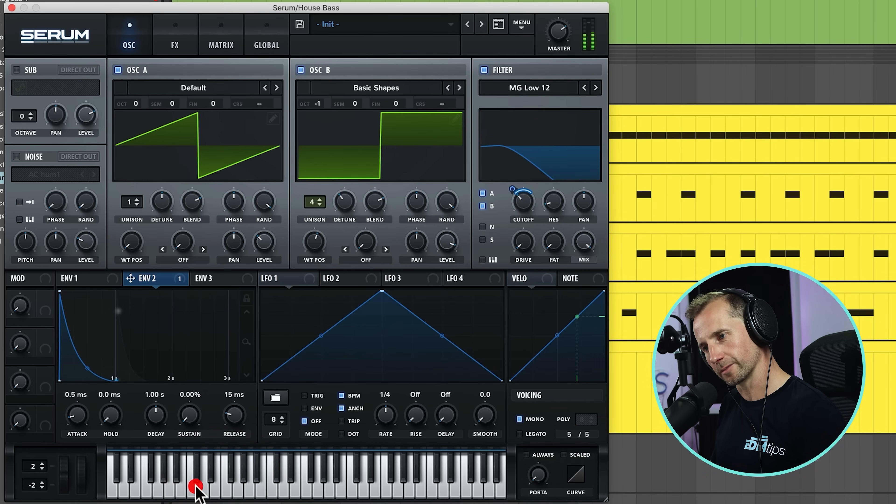
{"action": "left_click", "coordinate": [196, 487]}
{"action": "left_click", "coordinate": [230, 487]}
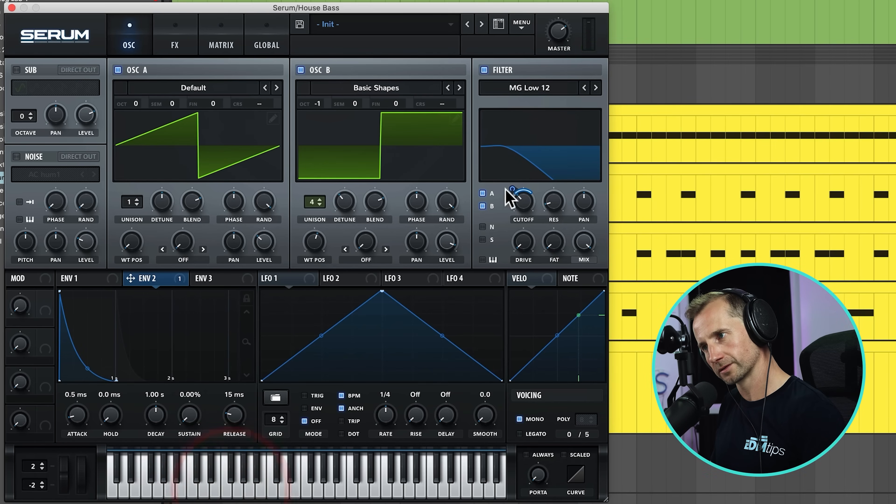
{"action": "left_click_drag", "start_coordinate": [511, 191], "coordinate": [517, 213]}
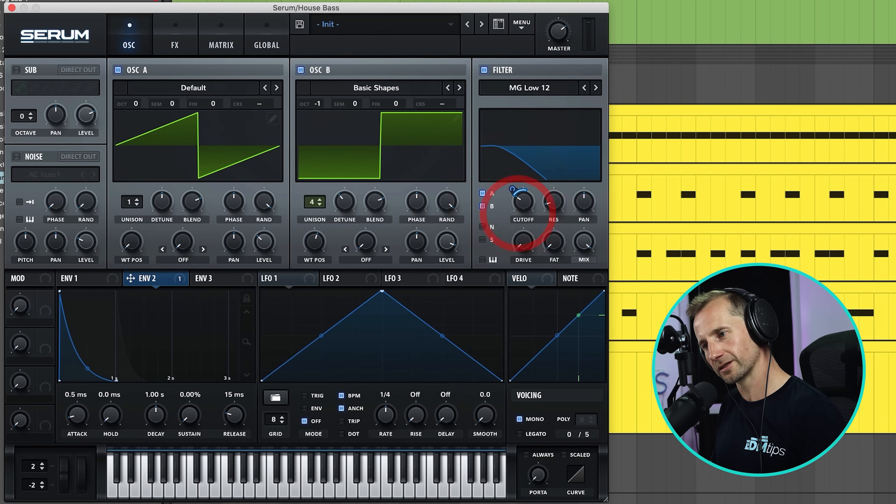
{"action": "left_click", "coordinate": [245, 486]}
{"action": "left_click", "coordinate": [219, 486]}
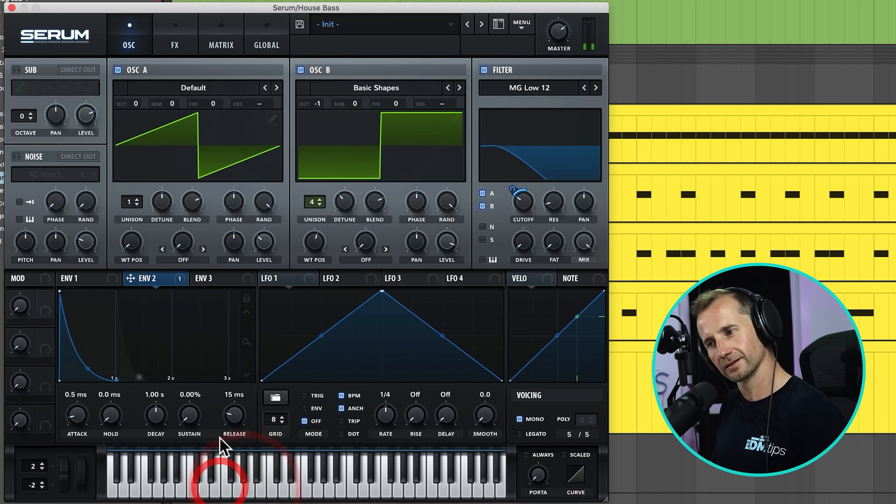
Close the synth window and add an EQ Eight after Serum on the House Bass track.
{"action": "left_click", "coordinate": [9, 5]}
{"action": "left_click", "coordinate": [20, 61]}
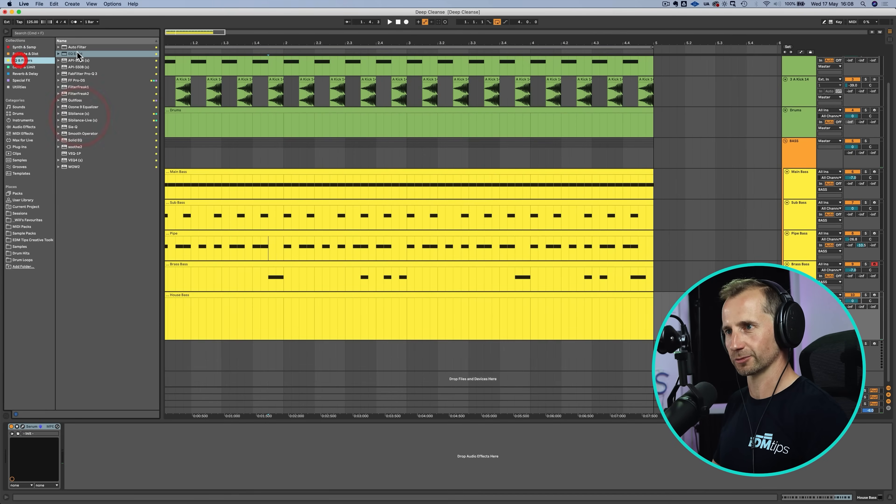
{"action": "left_click_drag", "start_coordinate": [77, 53], "coordinate": [74, 429]}
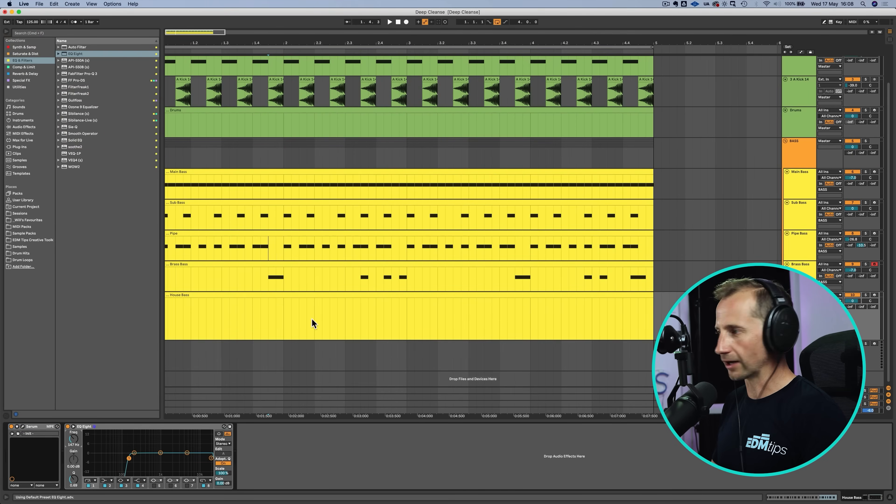
Add a C2 note from 1.2.3 to 1.3.1 in the House Bass clip.
{"action": "double_click", "coordinate": [224, 295]}
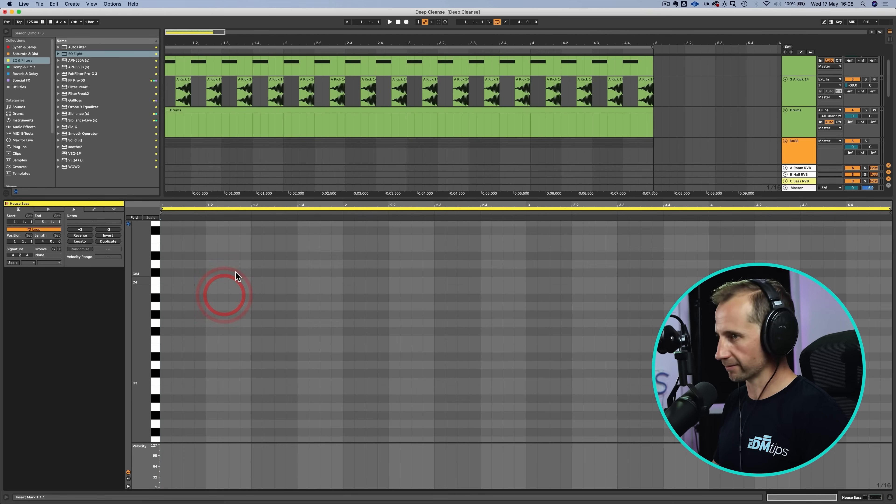
{"action": "key", "text": "space"}
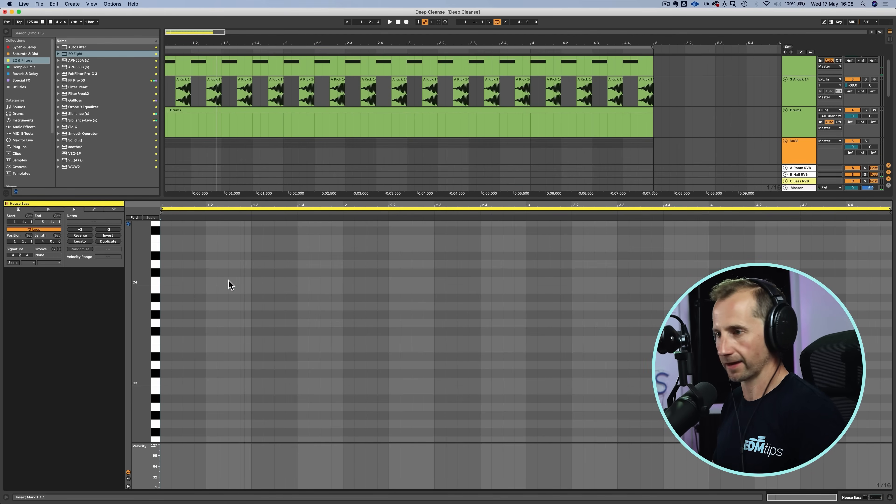
{"action": "double_click", "coordinate": [233, 281]}
{"action": "key", "text": "shift"}
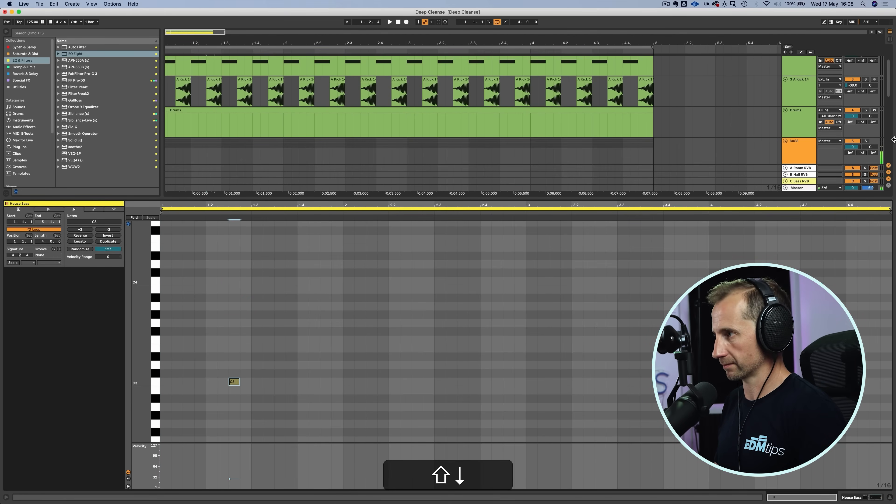
{"action": "key", "text": "shift+Down"}
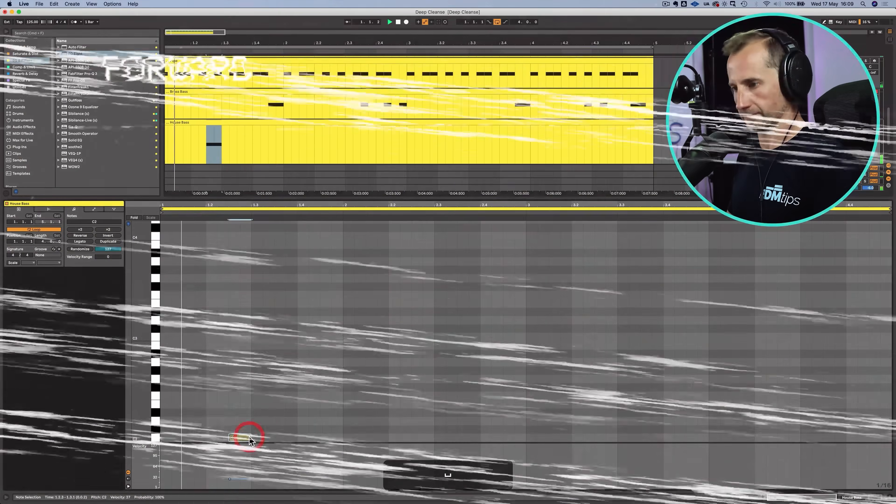
Duplicate the first bar of the House Bass pattern across all four bars and stop playback.
{"action": "left_click_drag", "start_coordinate": [166, 407], "coordinate": [344, 402]}
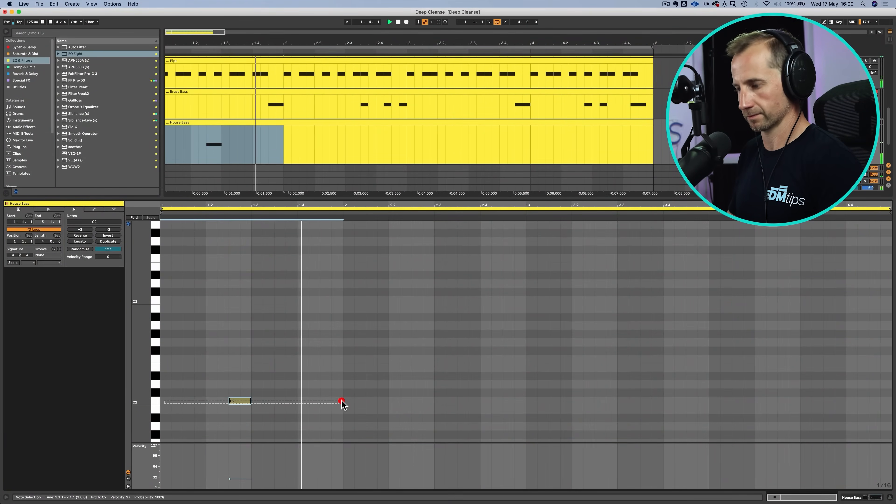
{"action": "key", "text": "super+d"}
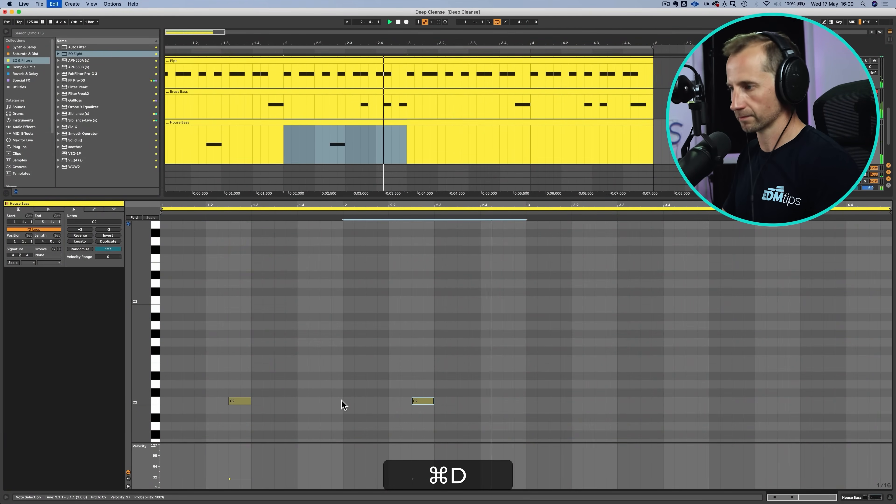
{"action": "key", "text": "super+d"}
{"action": "key", "text": "super+d"}
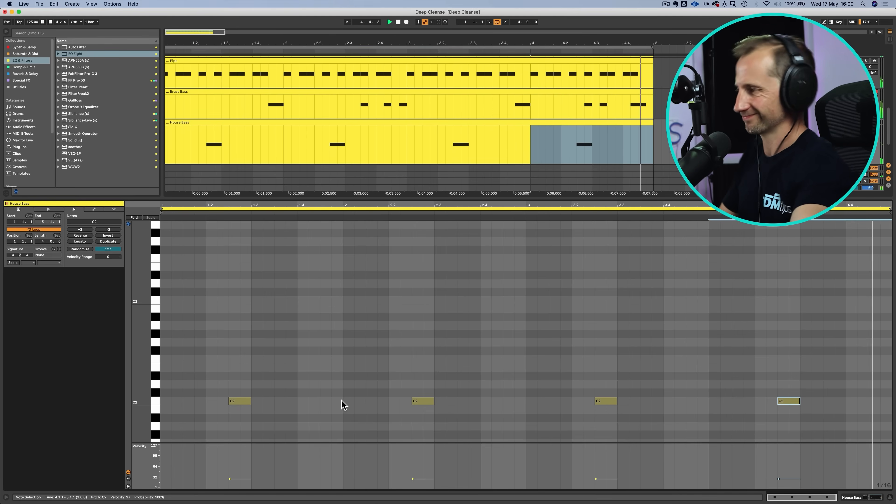
{"action": "key", "text": "space"}
In the Brass Bass clip, add a C1 note at 4.4.4, shorten the note before it to a sixteenth, and return to the device chain.
{"action": "left_click", "coordinate": [623, 91]}
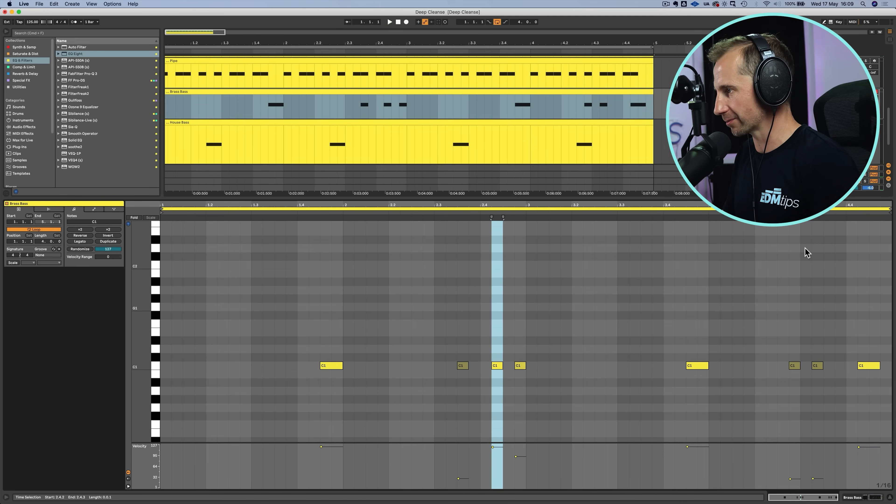
{"action": "key", "text": "super+a"}
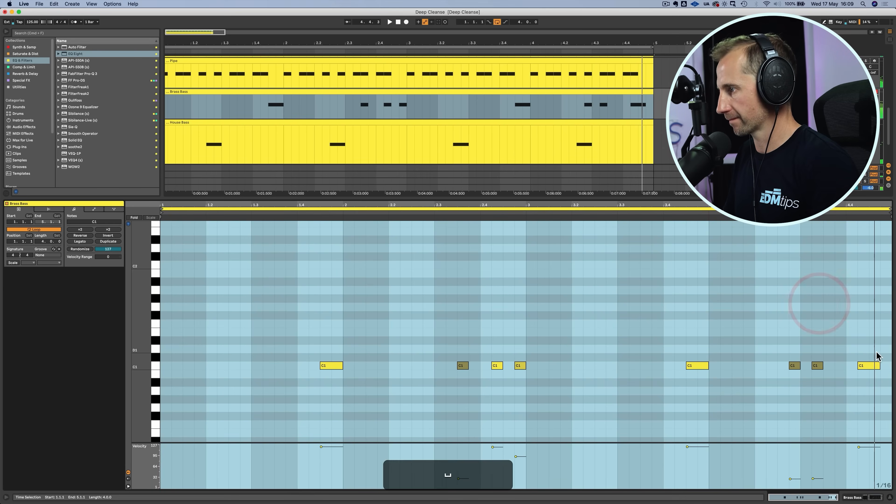
{"action": "double_click", "coordinate": [886, 365]}
{"action": "left_click_drag", "start_coordinate": [879, 366], "coordinate": [870, 365]}
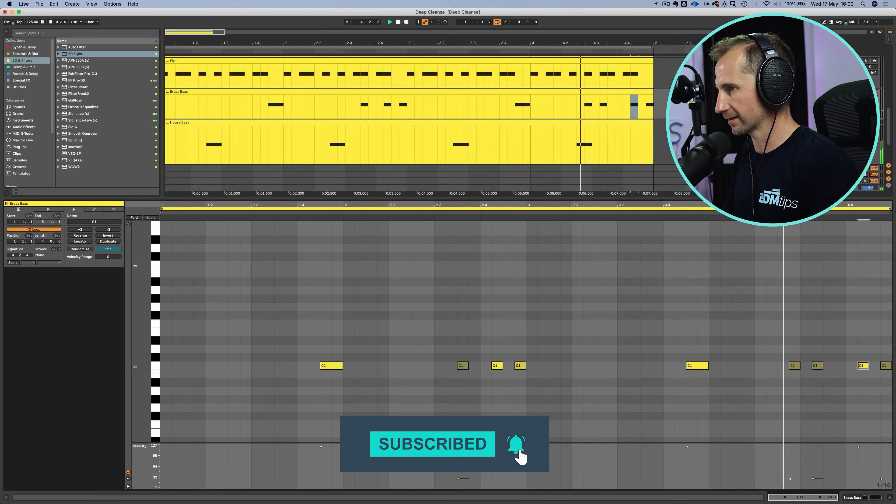
{"action": "left_click", "coordinate": [789, 300]}
{"action": "key", "text": "shift+Tab"}
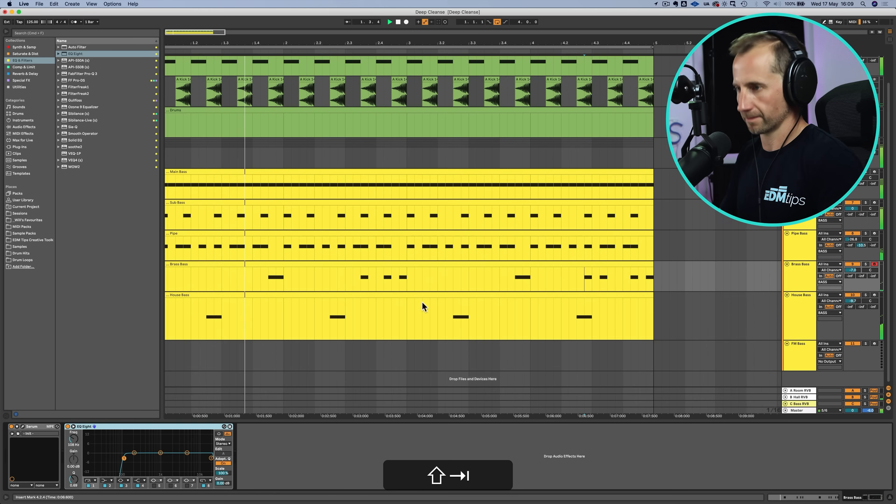
Load Serum from the Synth & Samp collection onto the FM Bass track.
{"action": "left_click", "coordinate": [809, 362]}
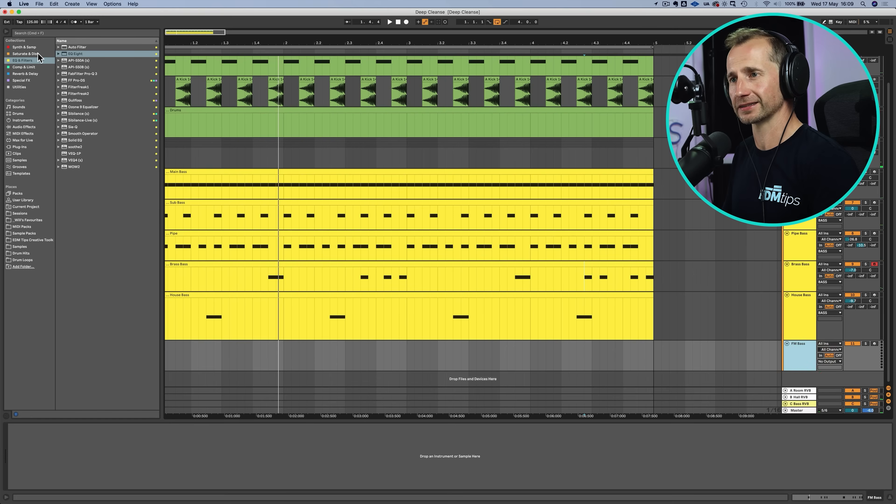
{"action": "left_click", "coordinate": [24, 47]}
{"action": "left_click_drag", "start_coordinate": [74, 206], "coordinate": [133, 274]}
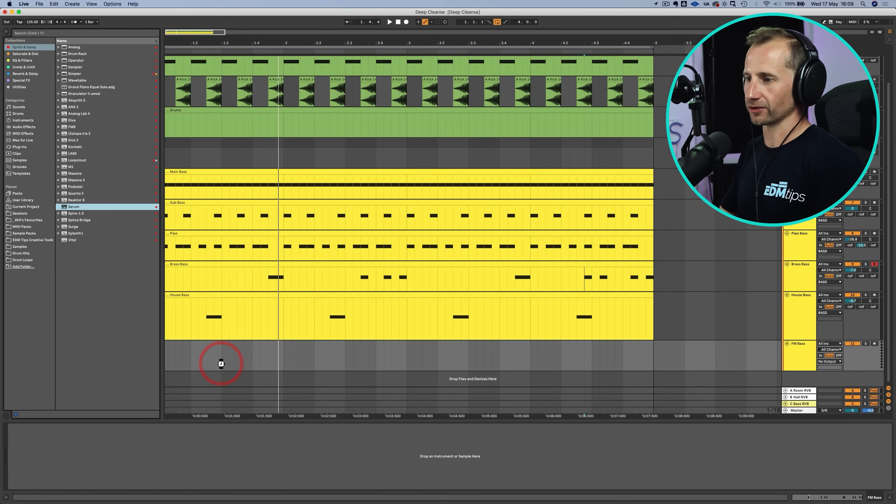
{"action": "left_click_drag", "start_coordinate": [222, 364], "coordinate": [223, 367]}
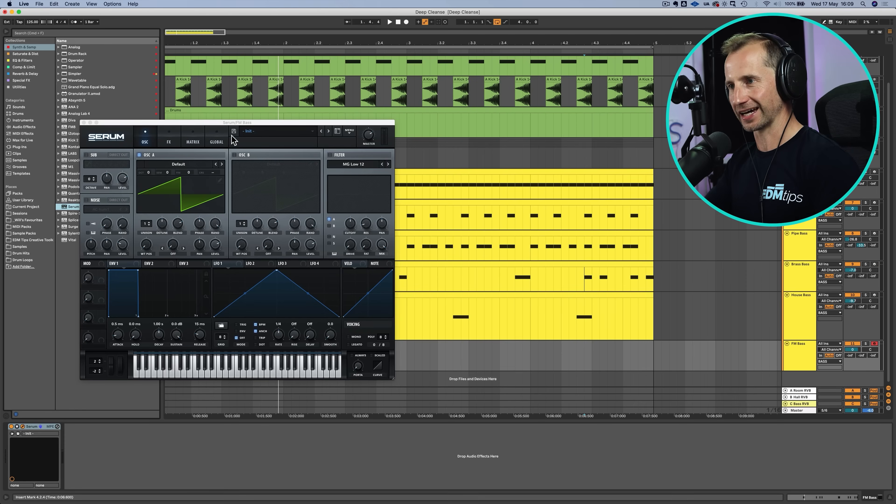
Load the user preset BASS - FM House Basss in Serum on the FM Bass track.
{"action": "left_click", "coordinate": [250, 132]}
{"action": "mouse_move", "coordinate": [321, 268]}
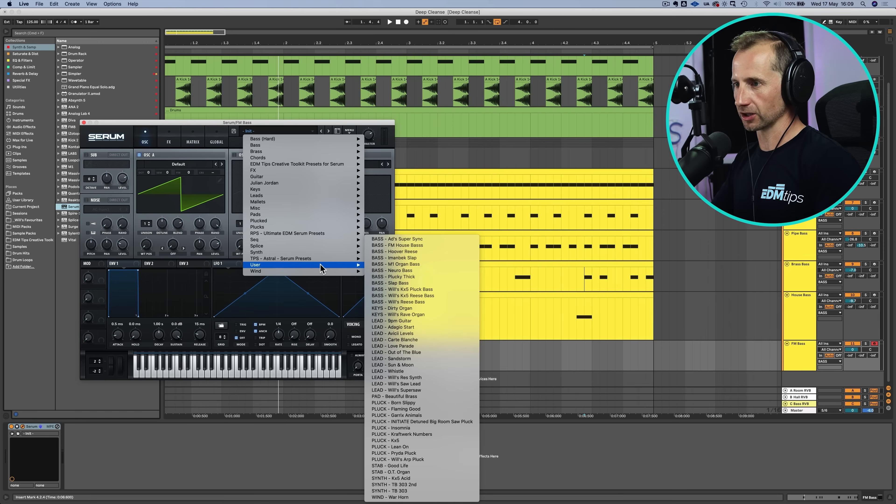
{"action": "left_click", "coordinate": [392, 247]}
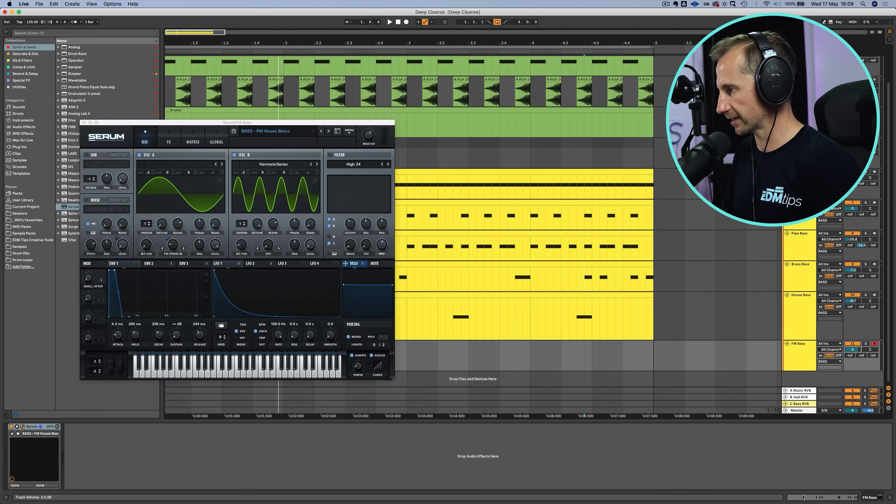
Set the FM Bass track volume to -7 dB, audition a note in Serum, and close the plugin window.
{"action": "left_click", "coordinate": [852, 349]}
{"action": "type", "text": "-7"}
{"action": "key", "text": "Return"}
{"action": "left_click", "coordinate": [235, 366]}
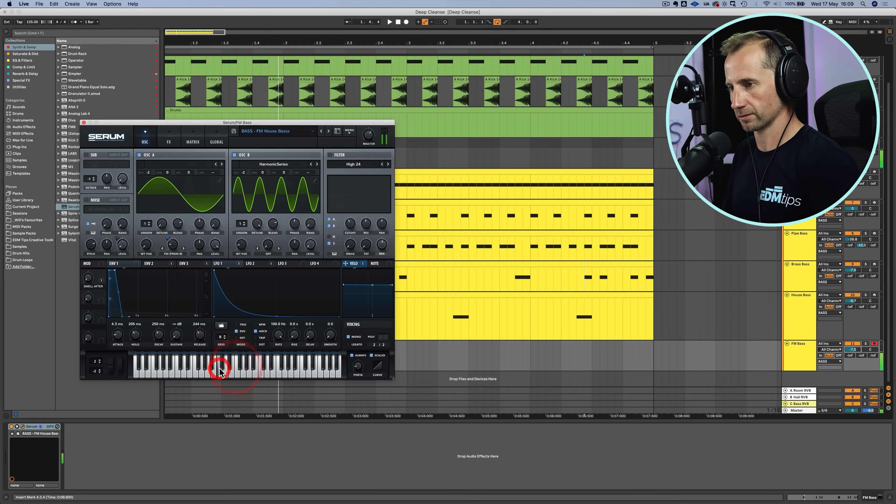
{"action": "left_click", "coordinate": [84, 123]}
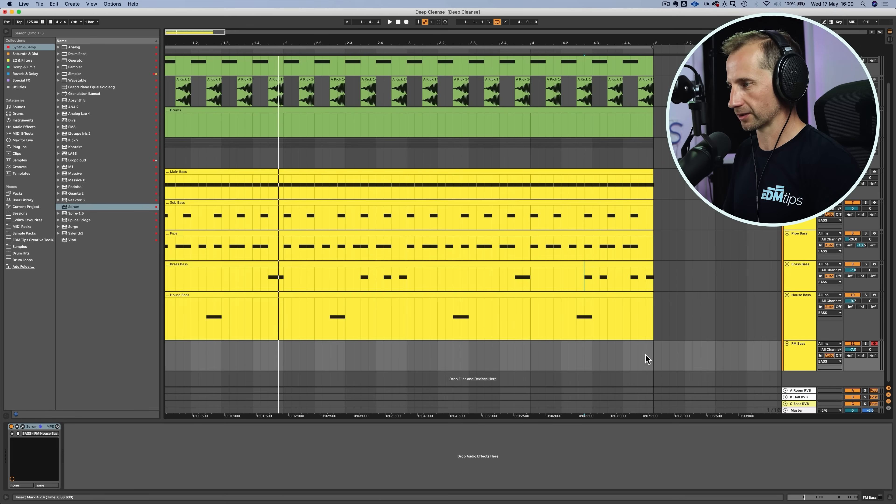
Create a four-bar MIDI clip from bar 1 to bar 5 on the FM Bass track and name it FM Bass.
{"action": "left_click_drag", "start_coordinate": [653, 359], "coordinate": [164, 358]}
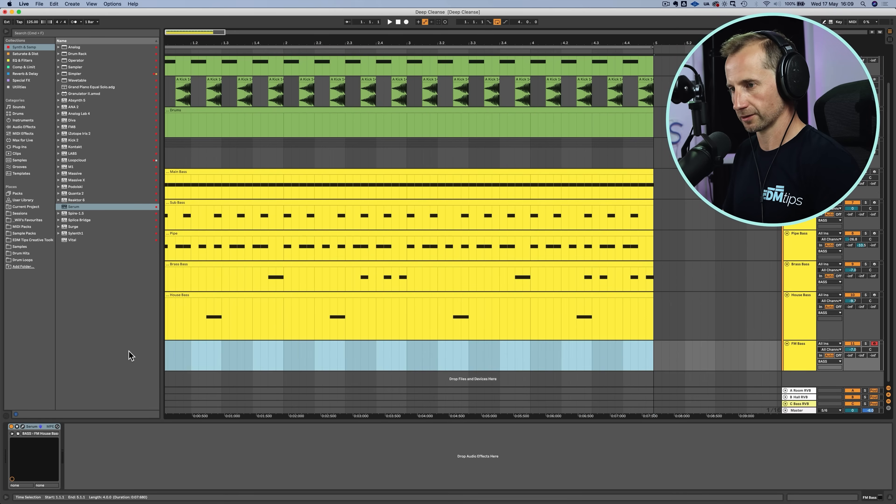
{"action": "left_click_drag", "start_coordinate": [251, 36], "coordinate": [194, 41]}
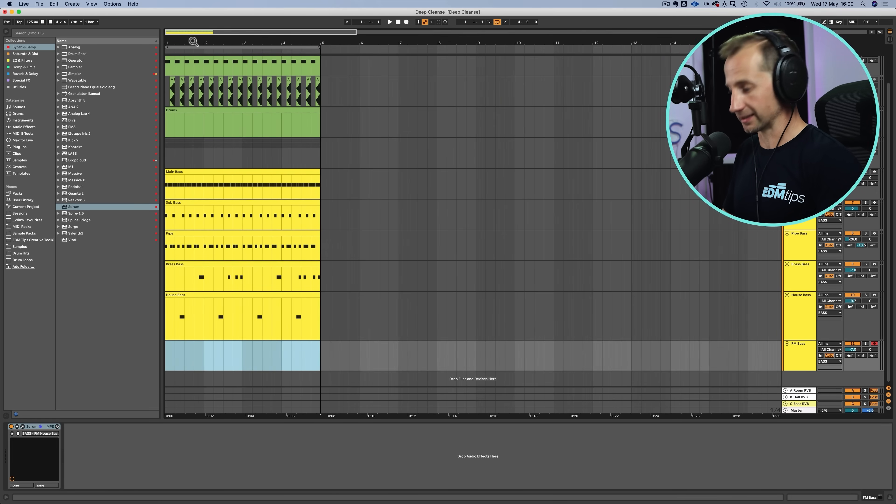
{"action": "key", "text": "shift+super+m"}
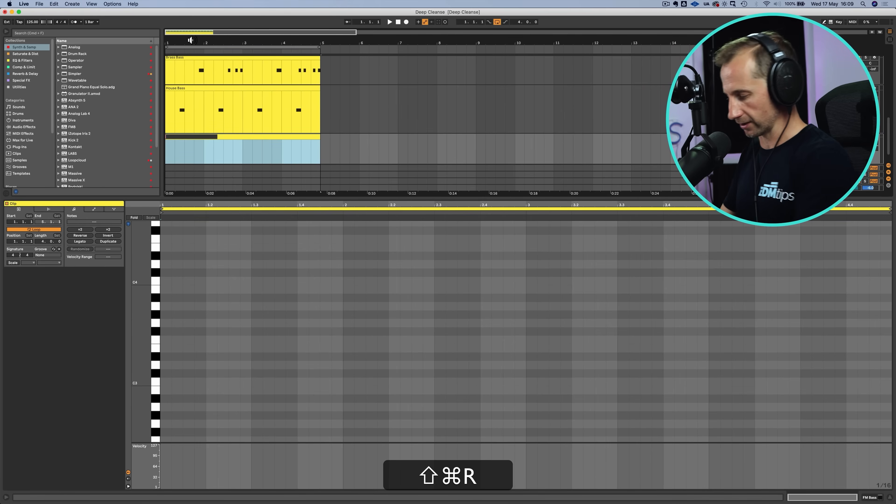
{"action": "type", "text": "Bass"}
Add an eighth-long C4 note at 2.3.3 in the FM Bass clip and return to the device chain.
{"action": "double_click", "coordinate": [466, 285]}
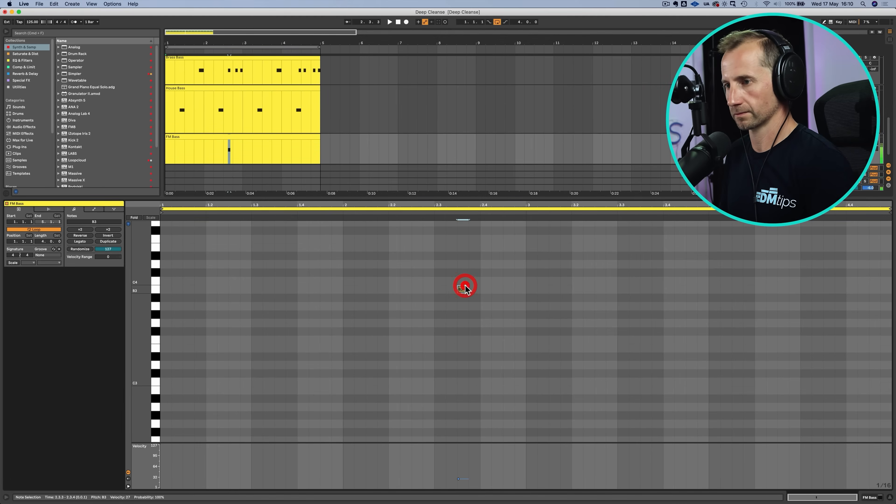
{"action": "key", "text": "Up"}
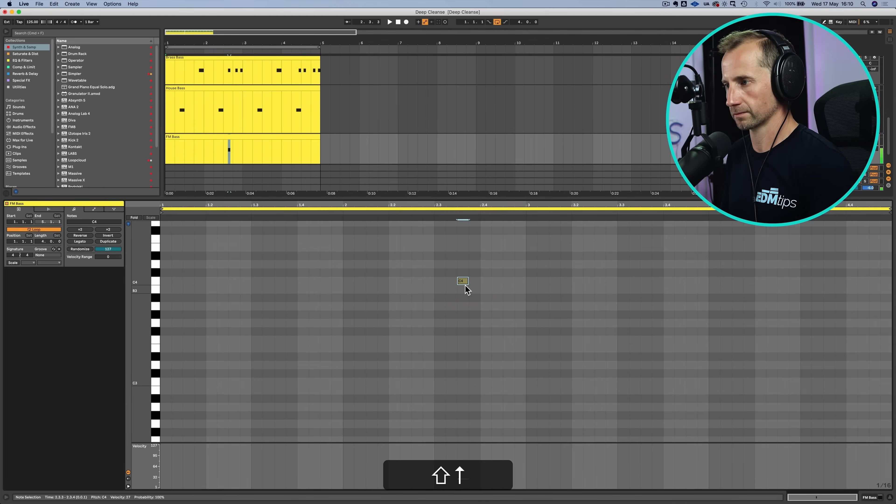
{"action": "key", "text": "shift+Up"}
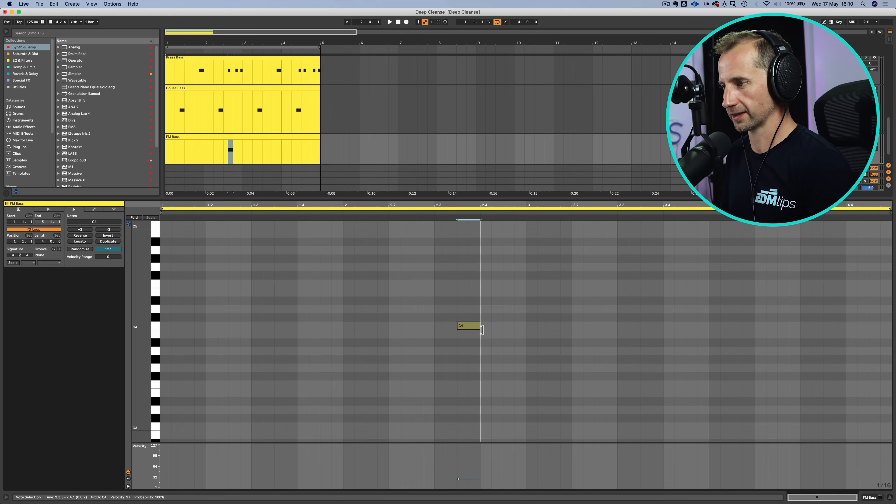
{"action": "key", "text": "shift+Tab"}
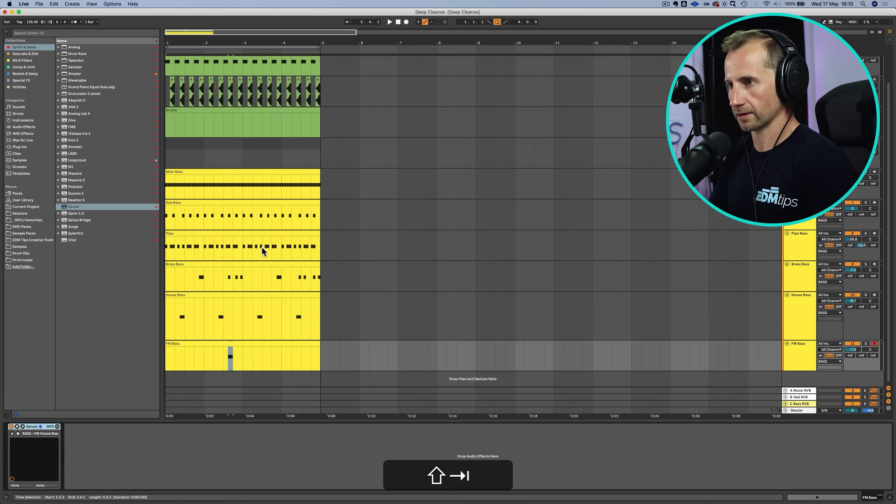
In the House Bass clip, trim the start of the second bar's C2 note to leave a sixteenth at 2.2.4, and play it back.
{"action": "double_click", "coordinate": [219, 294]}
{"action": "key", "text": "space"}
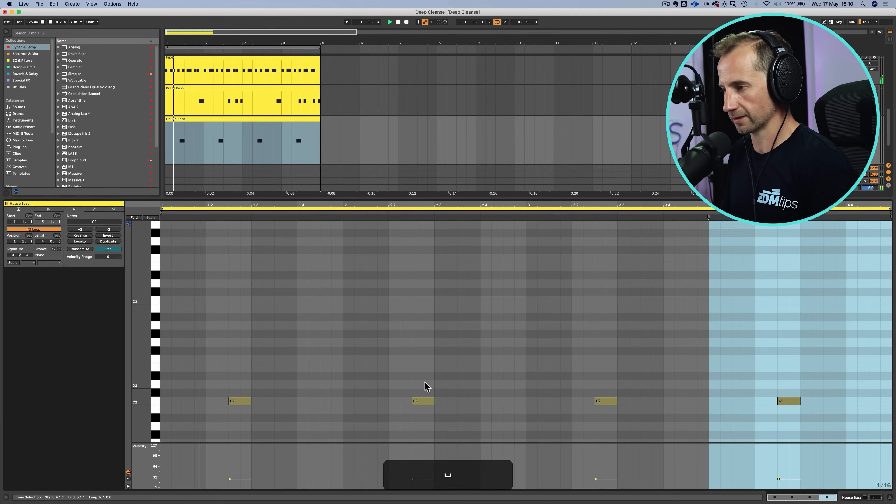
{"action": "key", "text": "p"}
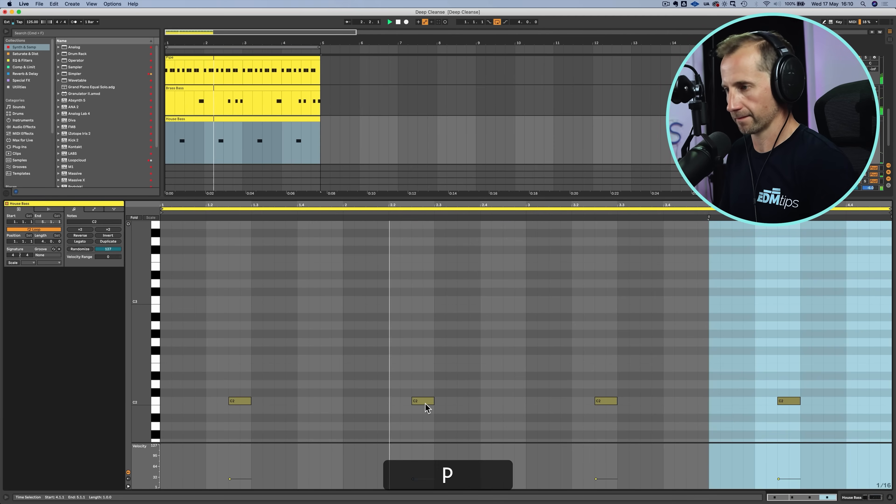
{"action": "key", "text": "space"}
{"action": "left_click_drag", "start_coordinate": [425, 403], "coordinate": [435, 402]}
{"action": "key", "text": "space"}
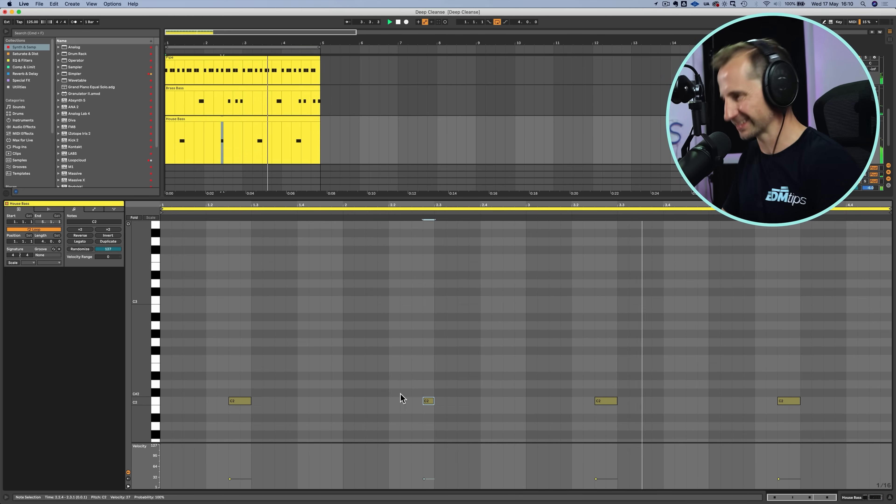
Make the last House Bass note a sixteenth at 4.2.2 and return to the device chain.
{"action": "key", "text": "space"}
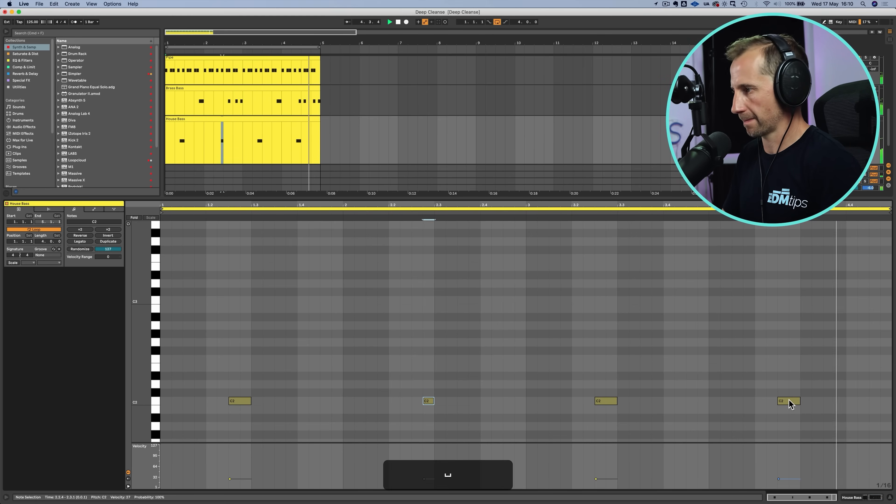
{"action": "left_click_drag", "start_coordinate": [800, 401], "coordinate": [770, 401]}
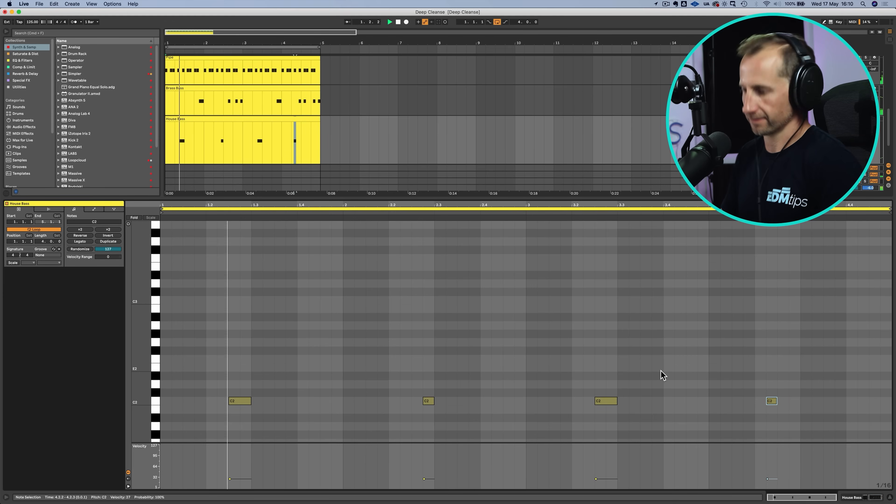
{"action": "key", "text": "shift+Tab"}
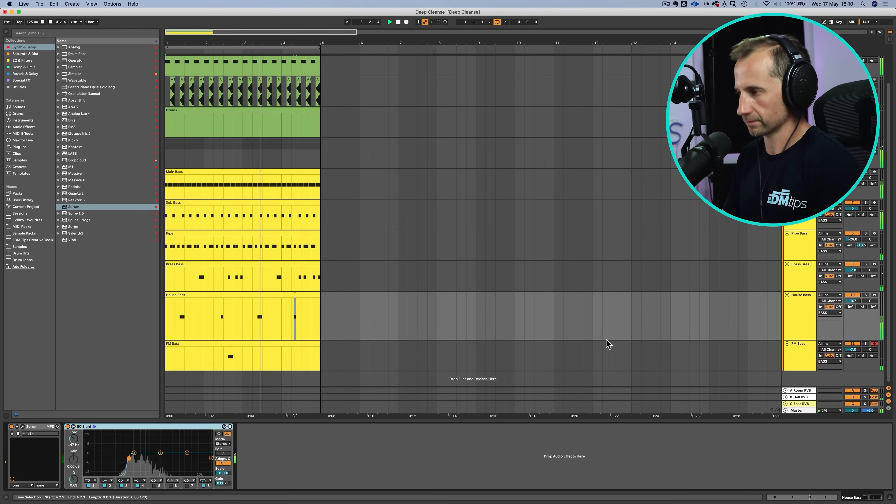
Set the FM Bass track volume to -8 dB.
{"action": "left_click", "coordinate": [857, 351]}
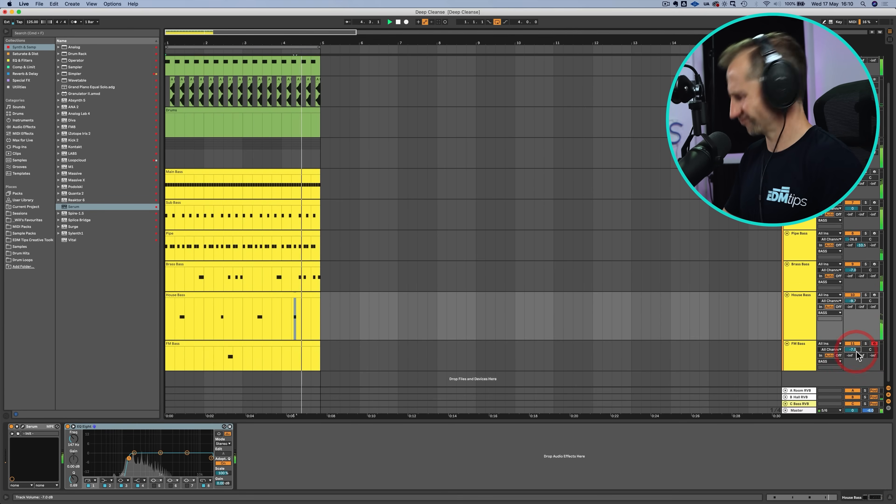
{"action": "type", "text": "-7"}
{"action": "key", "text": "BackSpace"}
{"action": "type", "text": "8"}
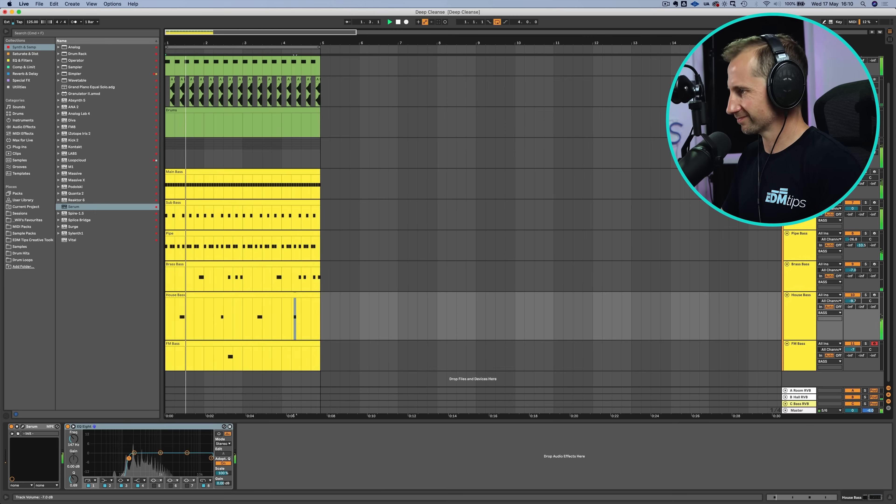
{"action": "key", "text": "Return"}
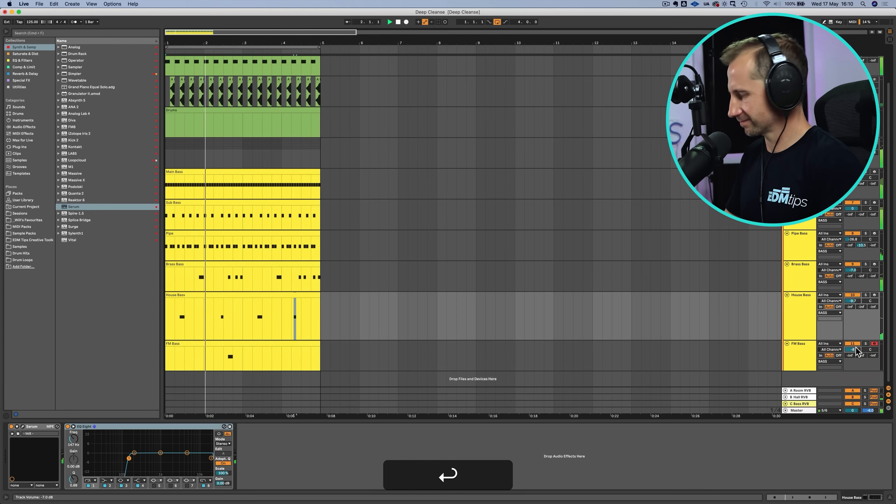
Stop playback, solo the FM Bass track, and loop the two beats from 2.3.1 around its note.
{"action": "left_click", "coordinate": [810, 367]}
{"action": "key", "text": "space"}
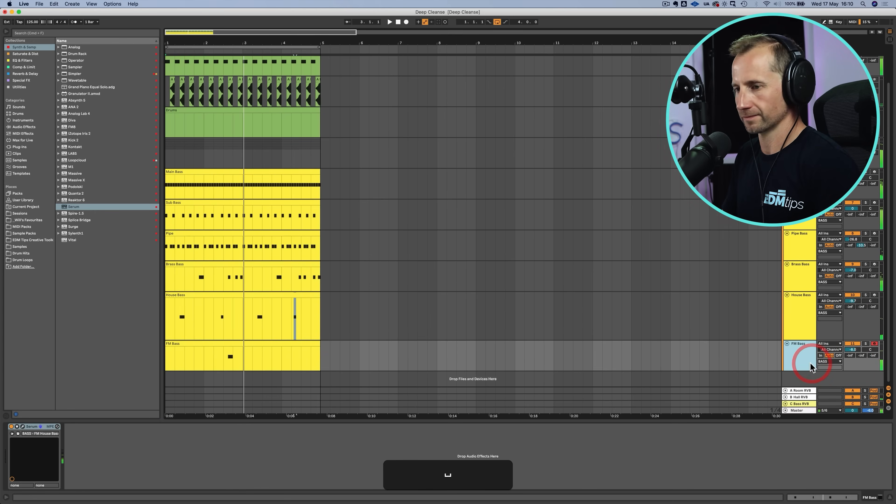
{"action": "left_click", "coordinate": [865, 344]}
{"action": "left_click_drag", "start_coordinate": [226, 369], "coordinate": [233, 369]}
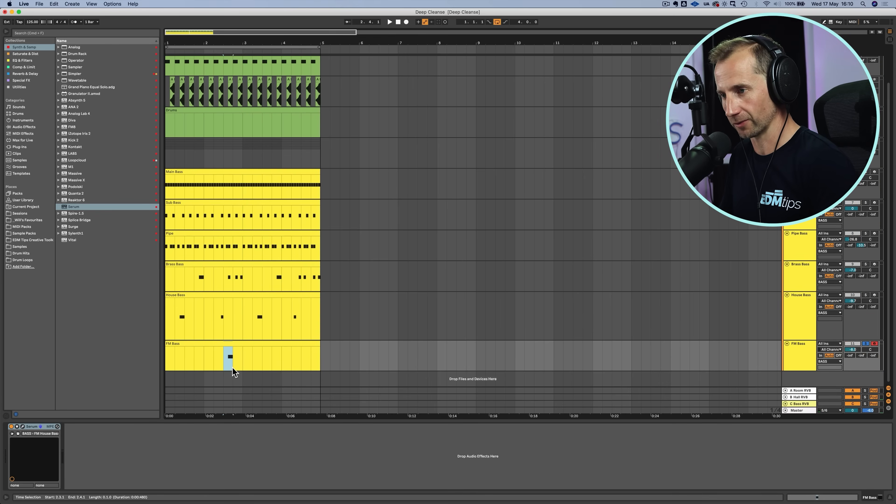
{"action": "key", "text": "super+l"}
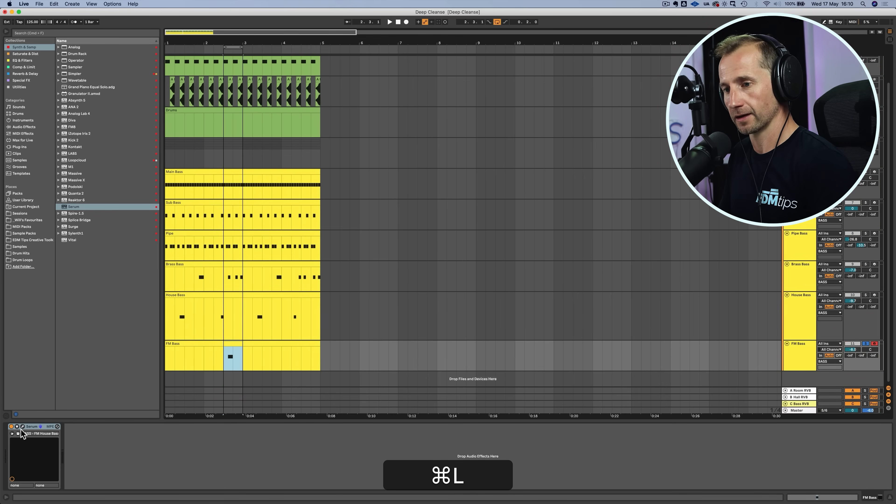
Open Serum on the FM Bass track, enable its filter, and set the filter type to MG Low 24.
{"action": "left_click", "coordinate": [22, 427]}
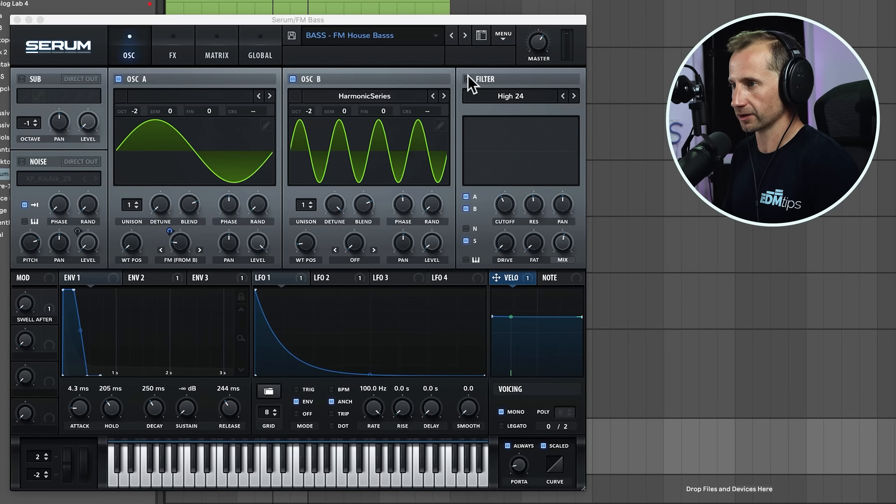
{"action": "left_click", "coordinate": [468, 80]}
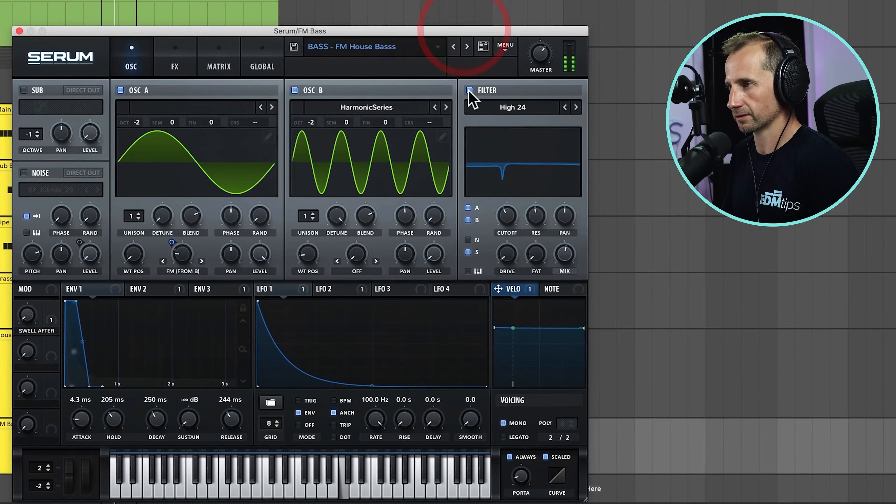
{"action": "left_click", "coordinate": [468, 79]}
{"action": "left_click", "coordinate": [464, 89]}
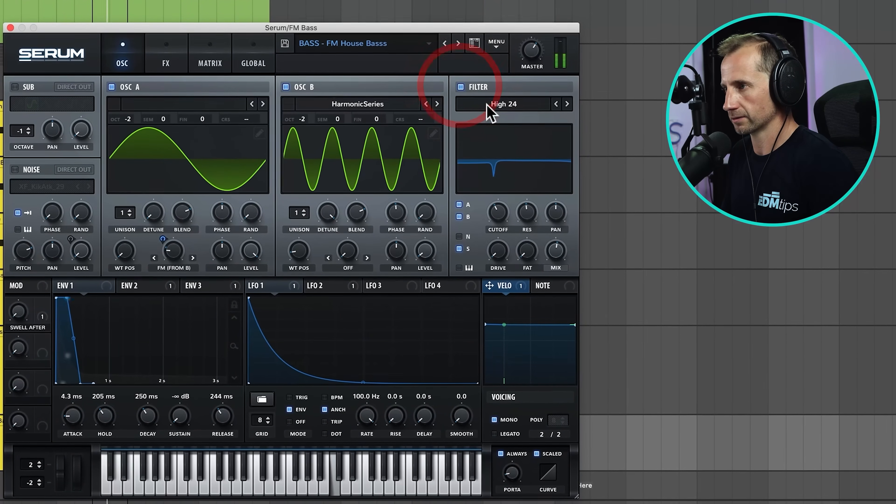
{"action": "left_click", "coordinate": [490, 110]}
{"action": "mouse_move", "coordinate": [511, 122]}
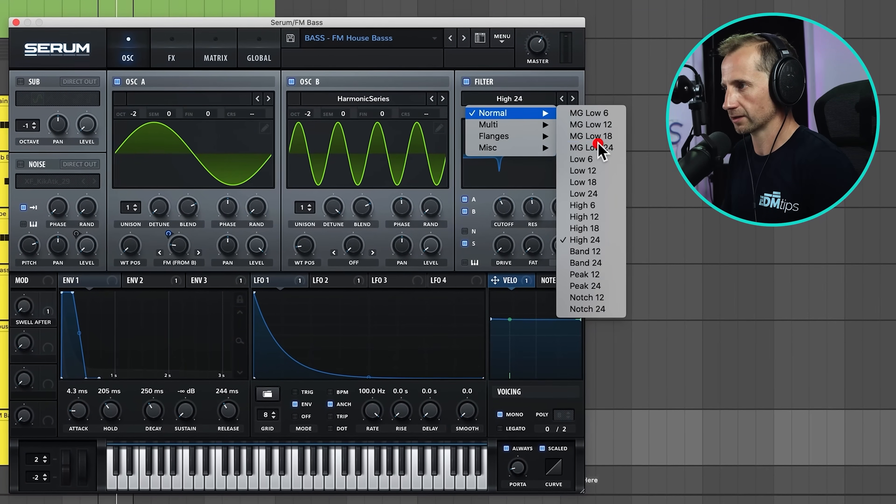
{"action": "left_click", "coordinate": [593, 150]}
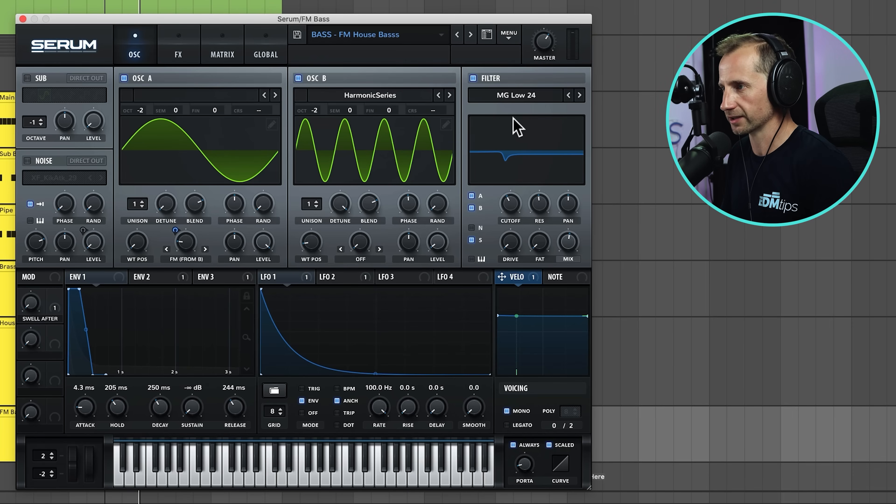
Raise the Serum filter's mix and adjust the low-pass cutoff while listening to the loop.
{"action": "left_click_drag", "start_coordinate": [512, 205], "coordinate": [584, 304]}
{"action": "left_click_drag", "start_coordinate": [569, 368], "coordinate": [570, 367]}
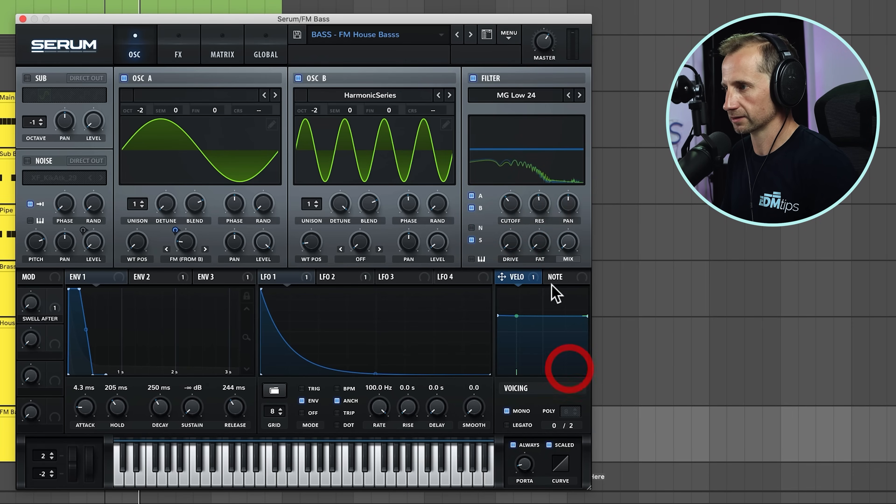
{"action": "left_click_drag", "start_coordinate": [566, 239], "coordinate": [561, 156]}
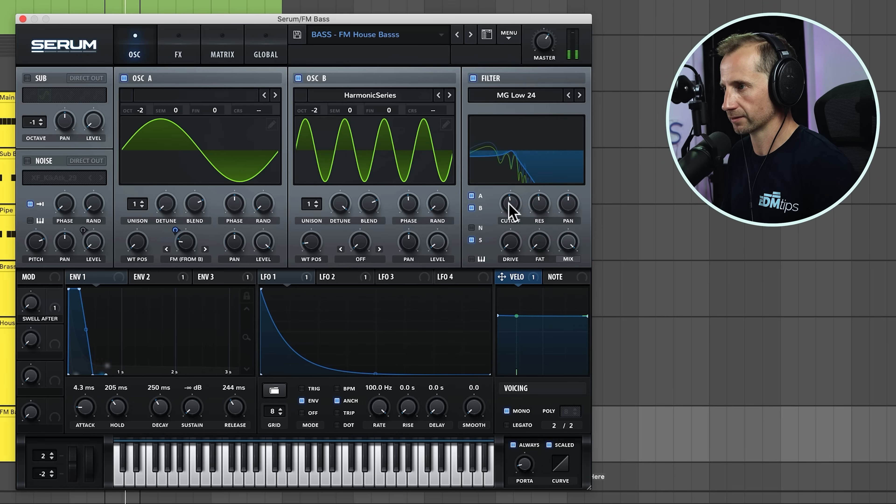
{"action": "left_click_drag", "start_coordinate": [509, 181], "coordinate": [509, 208]}
Assign Env 2 to the filter cutoff with an amount of about 55, lower the base cutoff, and raise the resonance.
{"action": "left_click", "coordinate": [175, 280]}
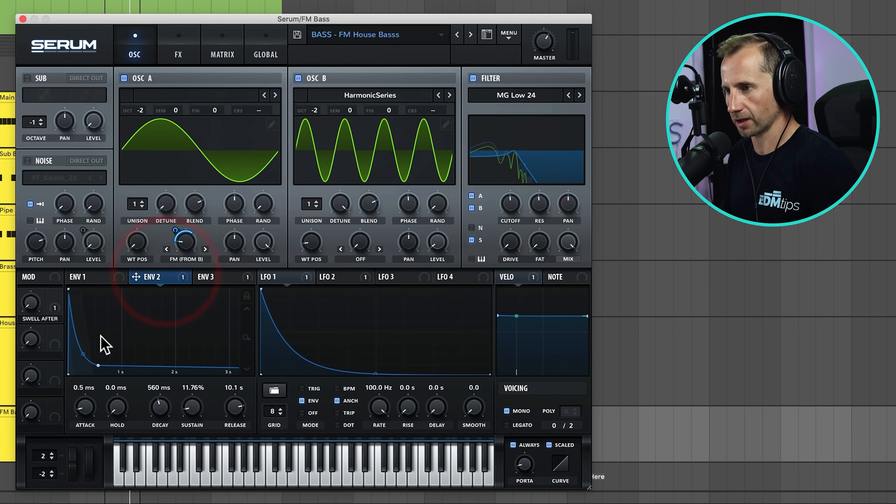
{"action": "left_click_drag", "start_coordinate": [490, 232], "coordinate": [513, 230]}
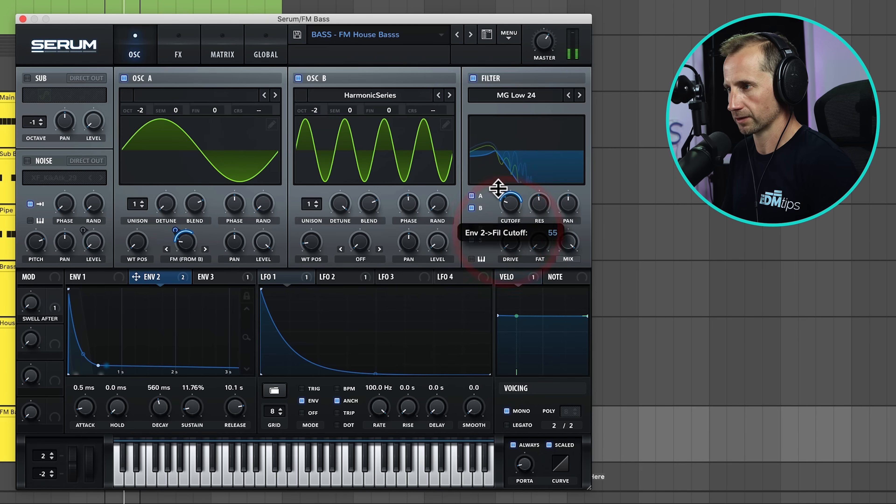
{"action": "left_click_drag", "start_coordinate": [498, 189], "coordinate": [547, 165]}
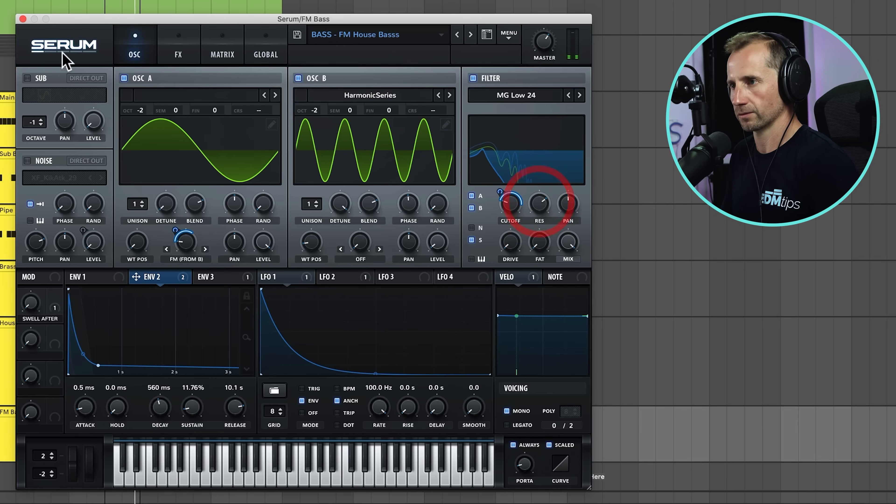
Close Serum, add EQ Eight from the EQ & Filters collection to the FM Bass track, and start playback.
{"action": "left_click", "coordinate": [22, 19]}
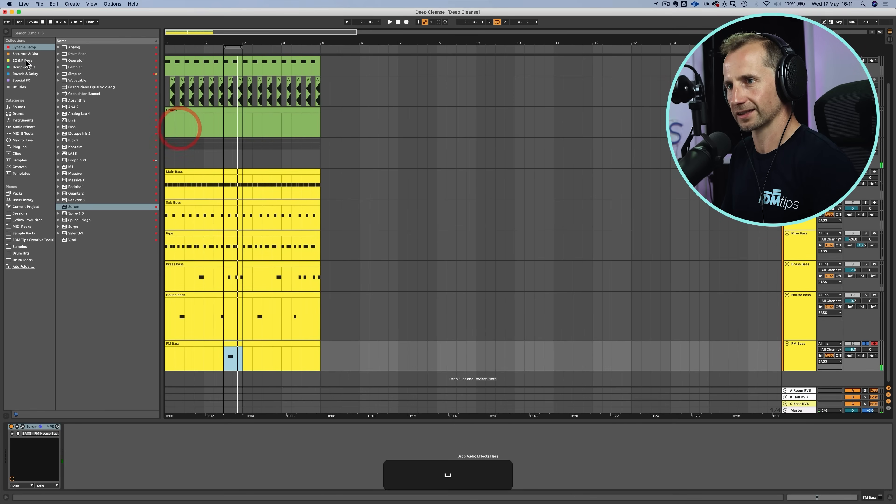
{"action": "left_click", "coordinate": [24, 61]}
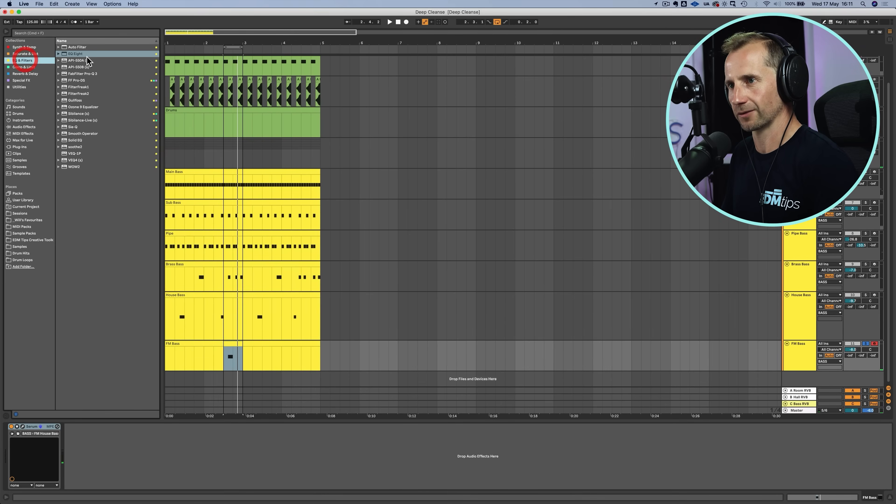
{"action": "left_click_drag", "start_coordinate": [75, 53], "coordinate": [95, 148]}
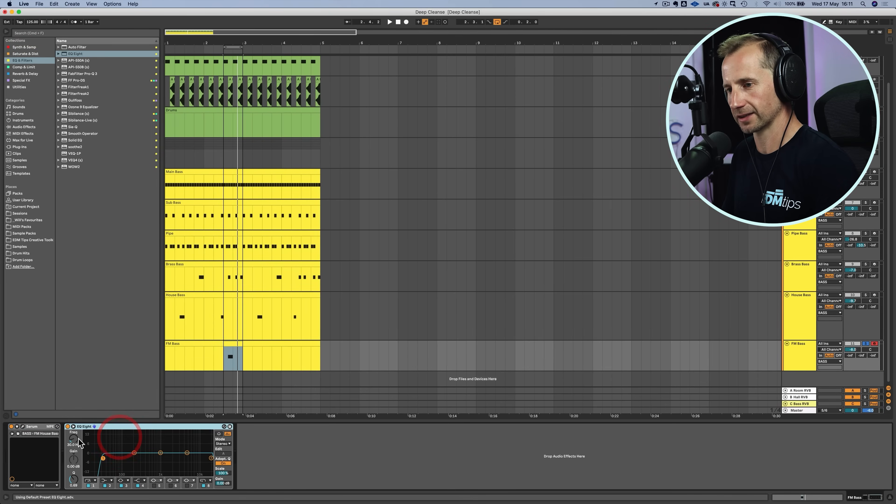
{"action": "key", "text": "space"}
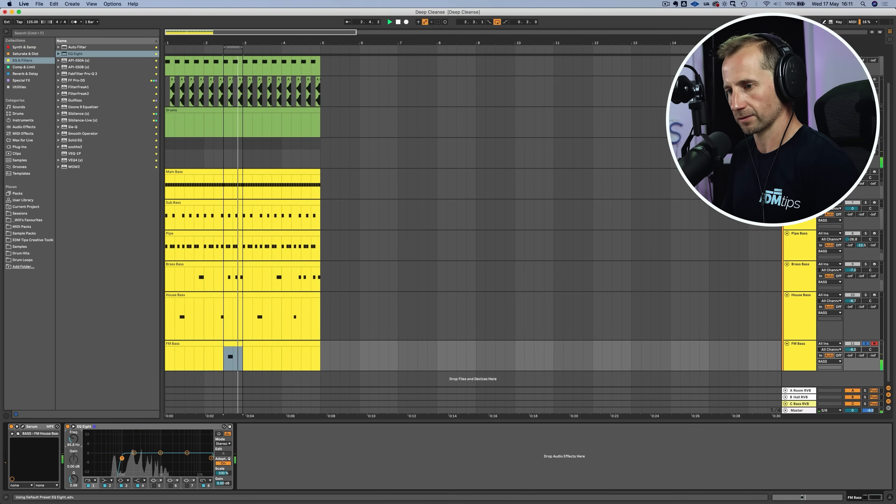
Raise the FM Bass track's send to the B Hall reverb and replay the loop to hear it.
{"action": "key", "text": "space"}
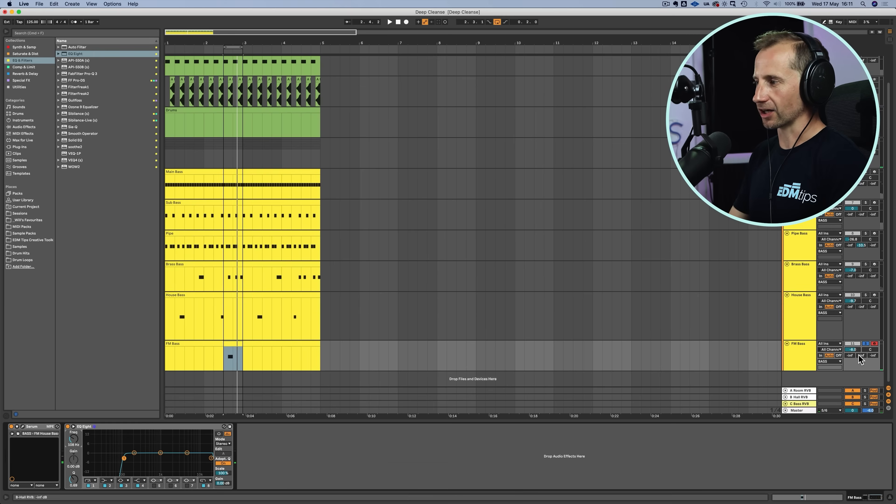
{"action": "mouse_move", "coordinate": [859, 356]}
{"action": "left_mouse_down"}
{"action": "mouse_move", "coordinate": [860, 336]}
{"action": "mouse_move", "coordinate": [861, 351]}
{"action": "left_mouse_up"}
{"action": "key", "text": "space"}
{"action": "key", "text": "space"}
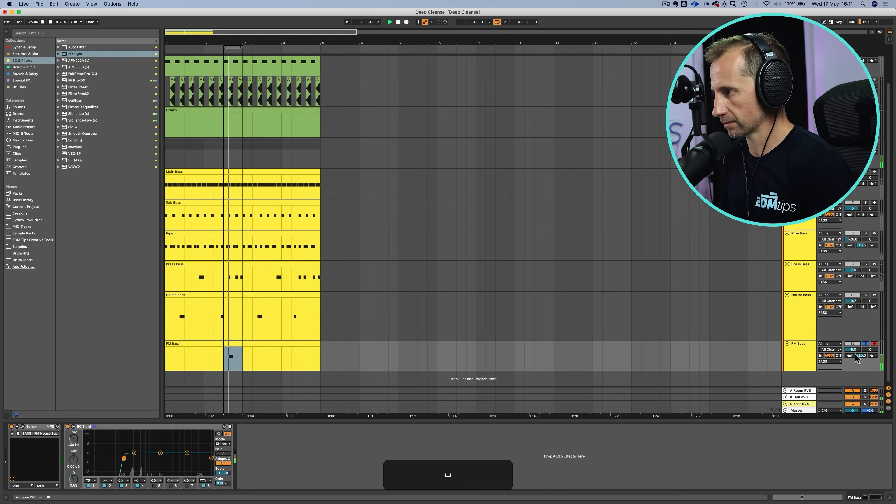
Lower the high cut of the Hall Reverb EQ on the B Hall RVB return to about 774 Hz and unsolo the FM Bass.
{"action": "left_click", "coordinate": [794, 398]}
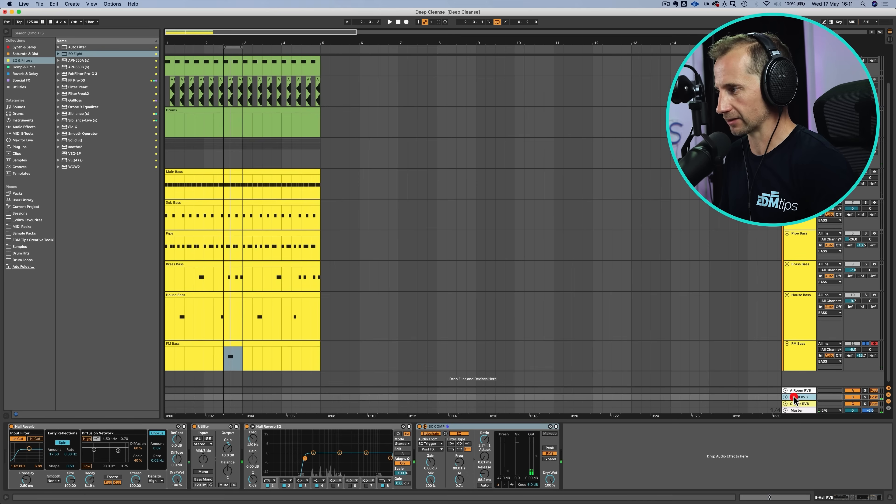
{"action": "key", "text": "space"}
{"action": "left_click_drag", "start_coordinate": [391, 458], "coordinate": [336, 458]}
{"action": "key", "text": "space"}
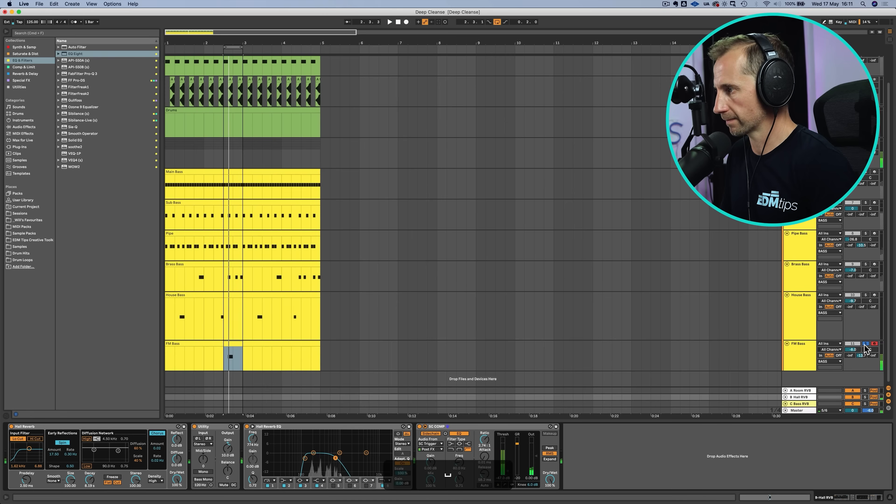
{"action": "left_click", "coordinate": [865, 344]}
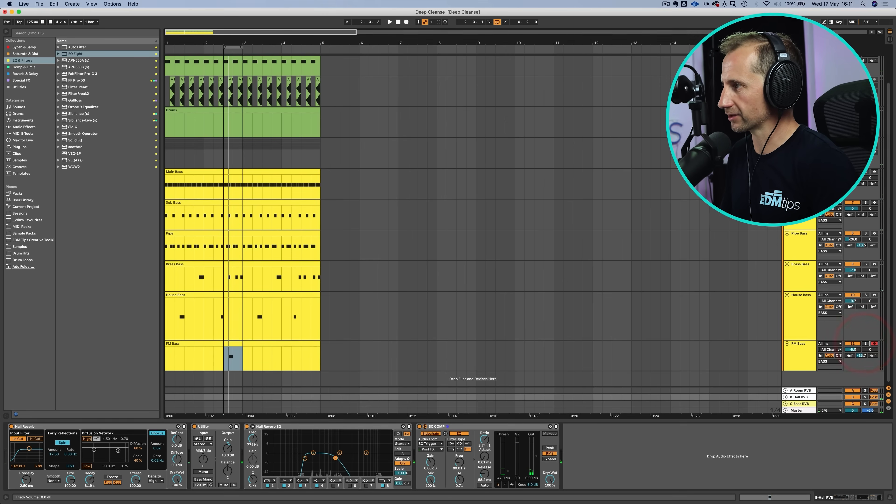
Audition the Pipe Bass in solo with the adjusted hall reverb, leaving it unsoloed at the end.
{"action": "left_click", "coordinate": [798, 248]}
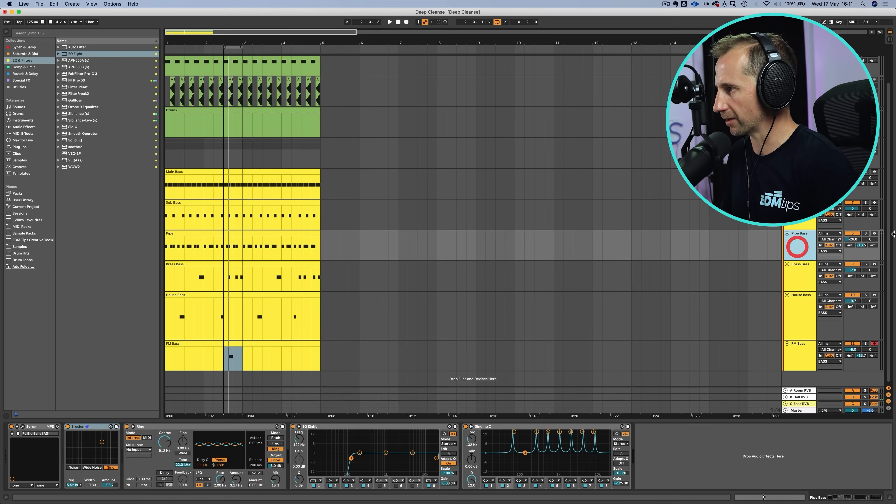
{"action": "left_click", "coordinate": [866, 234]}
{"action": "key", "text": "space"}
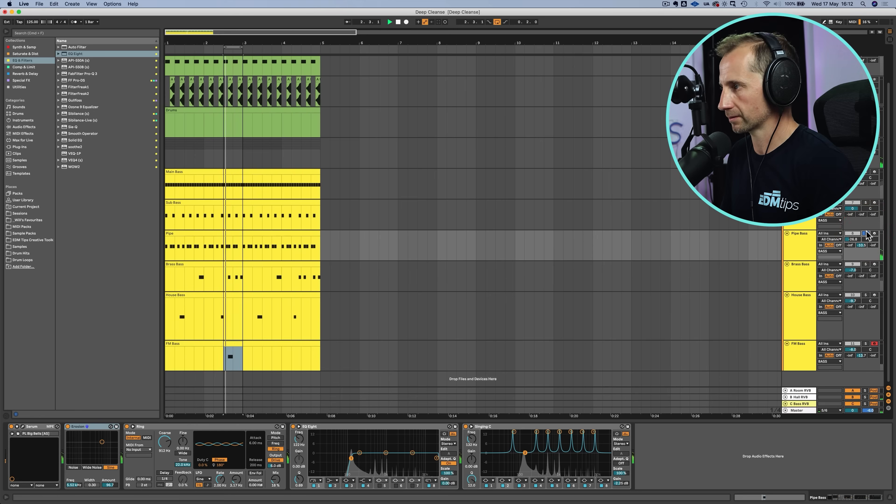
{"action": "key", "text": "space"}
{"action": "left_click", "coordinate": [866, 233]}
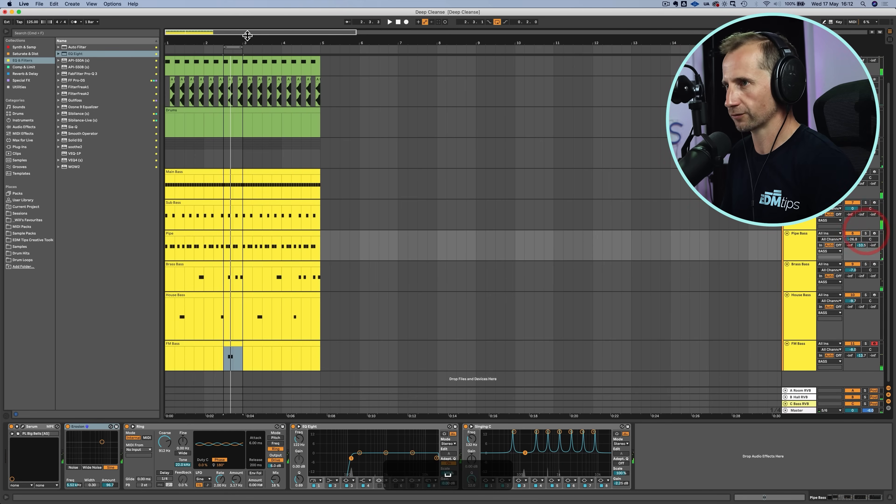
Extend the loop across the full four bars and save the set with the BASS group folded.
{"action": "left_click_drag", "start_coordinate": [224, 47], "coordinate": [121, 50]}
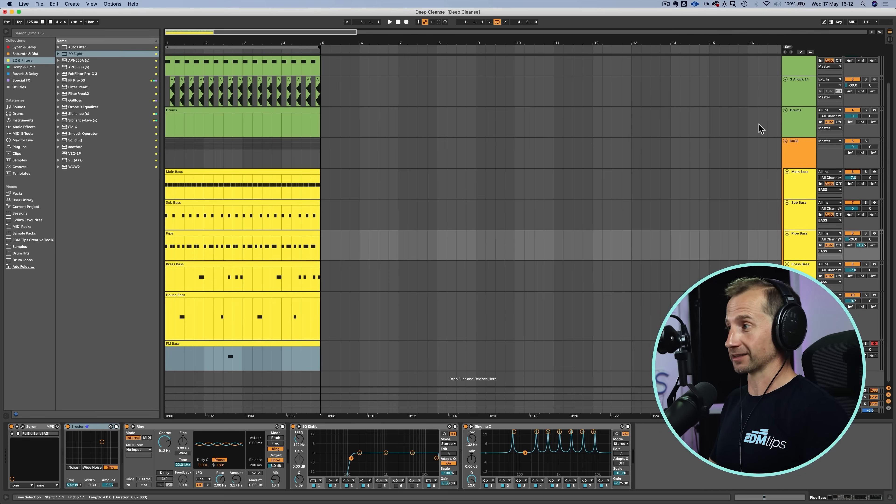
{"action": "left_click", "coordinate": [785, 141]}
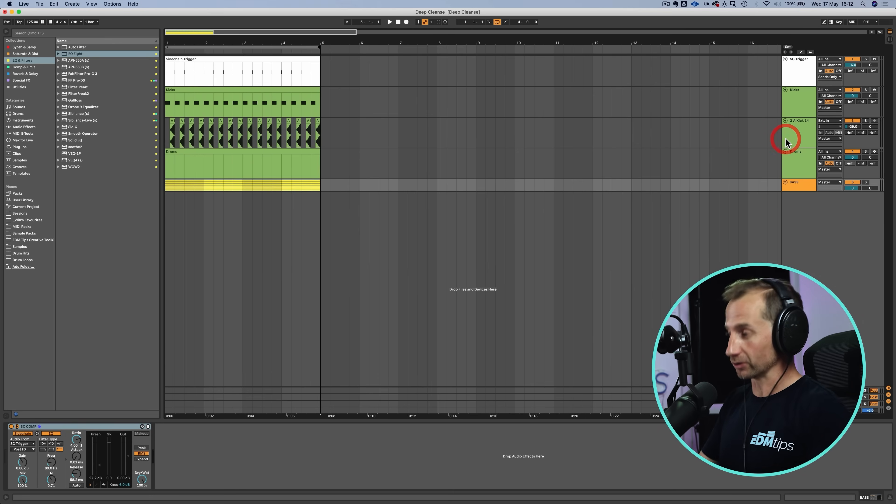
{"action": "key", "text": "super+s"}
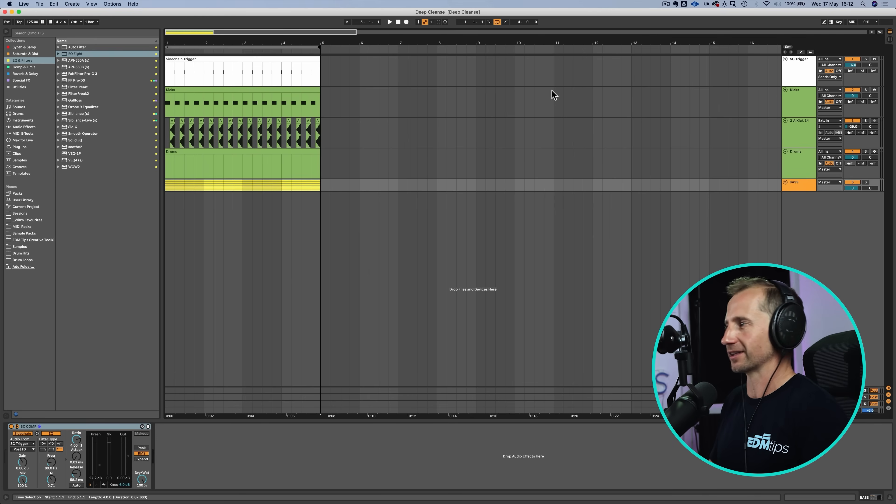
Play the full loop, fold the SC Trigger track, and unfold the BASS group.
{"action": "key", "text": "space"}
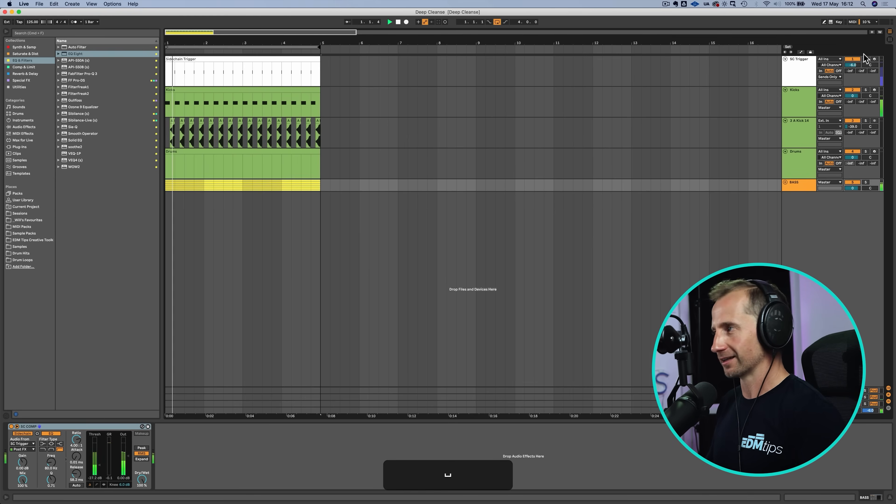
{"action": "left_click", "coordinate": [785, 60]}
{"action": "left_click", "coordinate": [789, 130]}
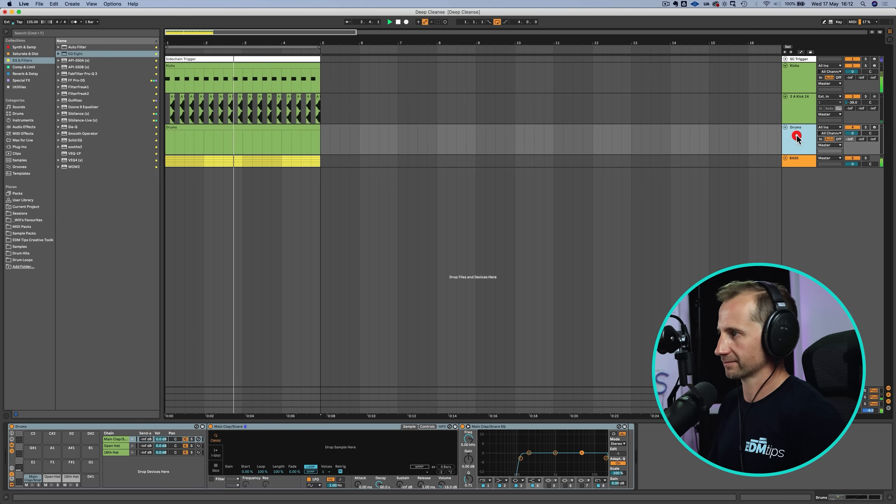
{"action": "left_click", "coordinate": [786, 127]}
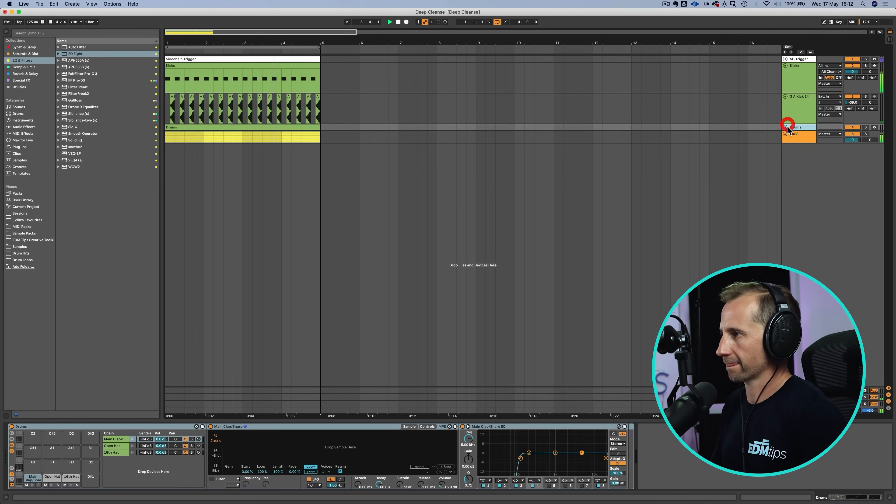
{"action": "left_click", "coordinate": [786, 127]}
{"action": "left_click", "coordinate": [786, 158]}
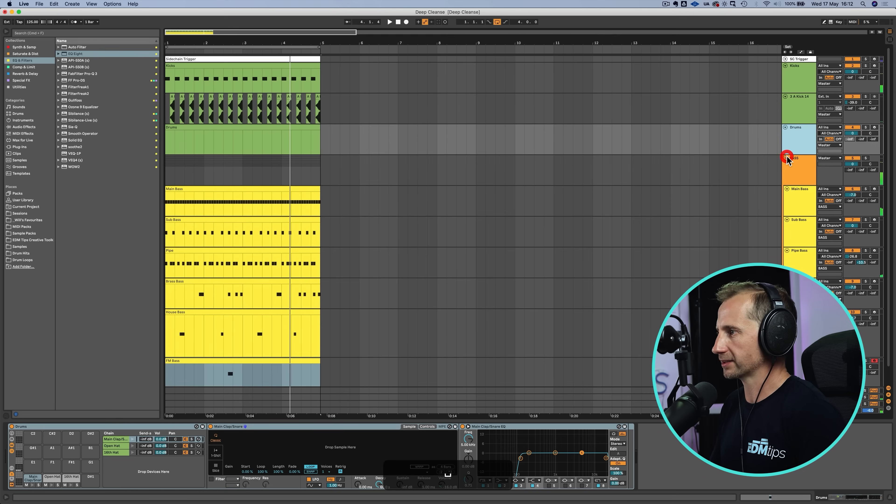
Raise the Brass Bass track's send to the B Hall reverb to about -11 dB while the loop plays.
{"action": "left_click", "coordinate": [795, 212]}
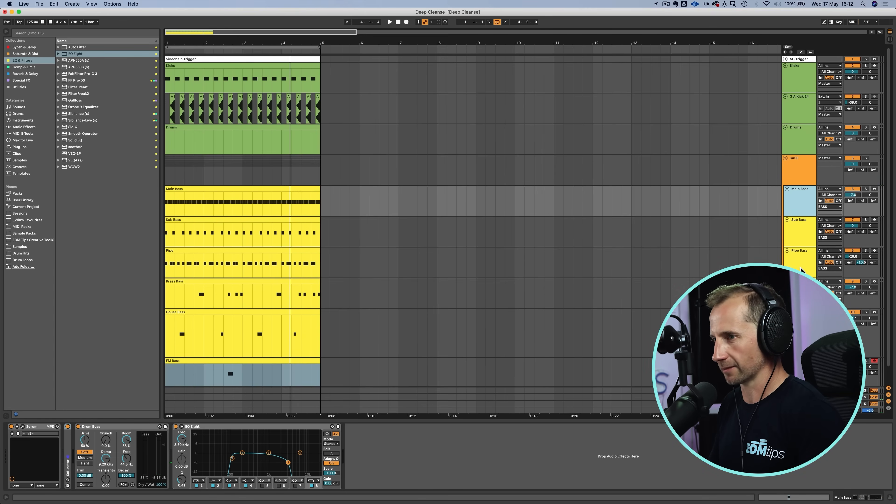
{"action": "left_click", "coordinate": [800, 285]}
{"action": "key", "text": "space"}
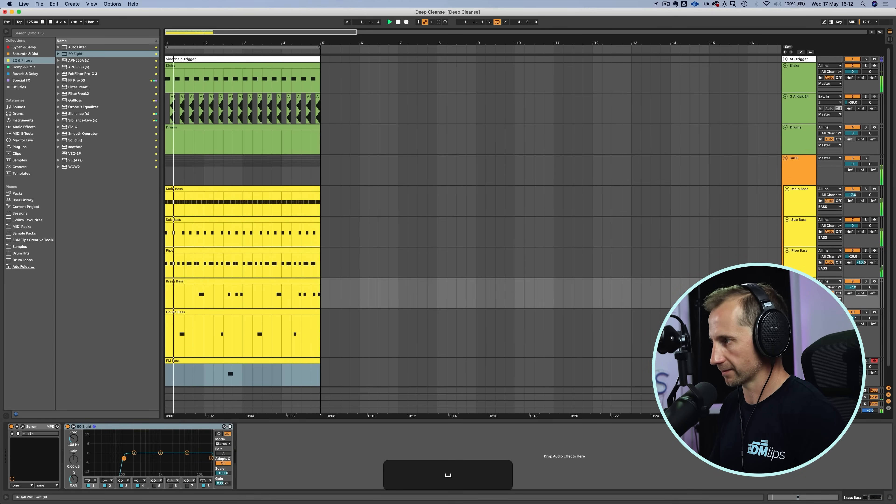
{"action": "left_click_drag", "start_coordinate": [861, 294], "coordinate": [861, 285]}
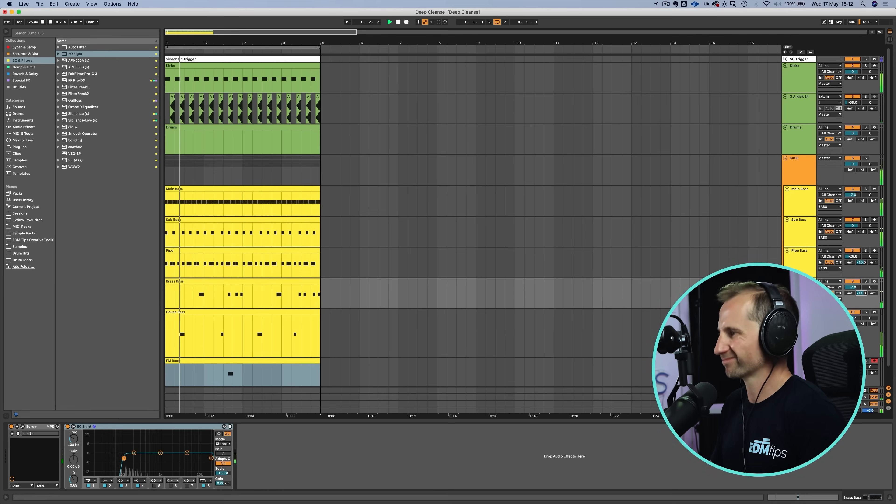
Solo the Main Bass and raise its send to the C Bass reverb during playback.
{"action": "left_click", "coordinate": [805, 213]}
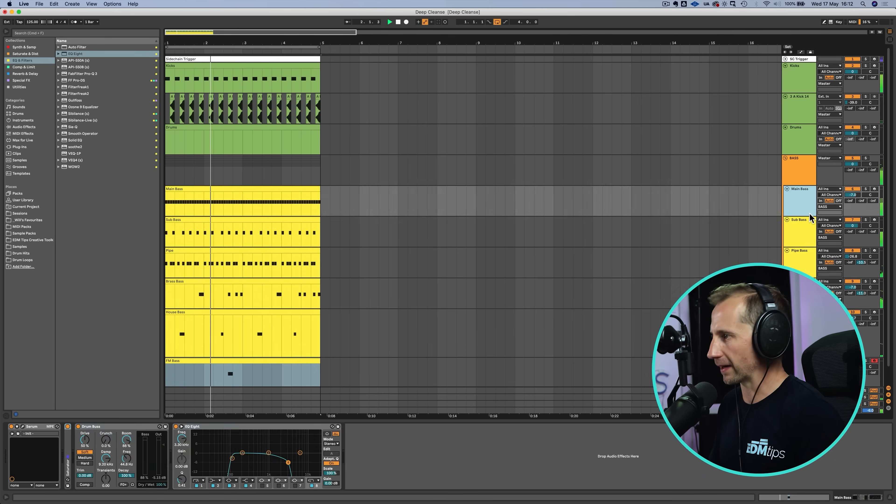
{"action": "left_click", "coordinate": [805, 228]}
{"action": "left_click", "coordinate": [806, 201]}
{"action": "left_click", "coordinate": [866, 190]}
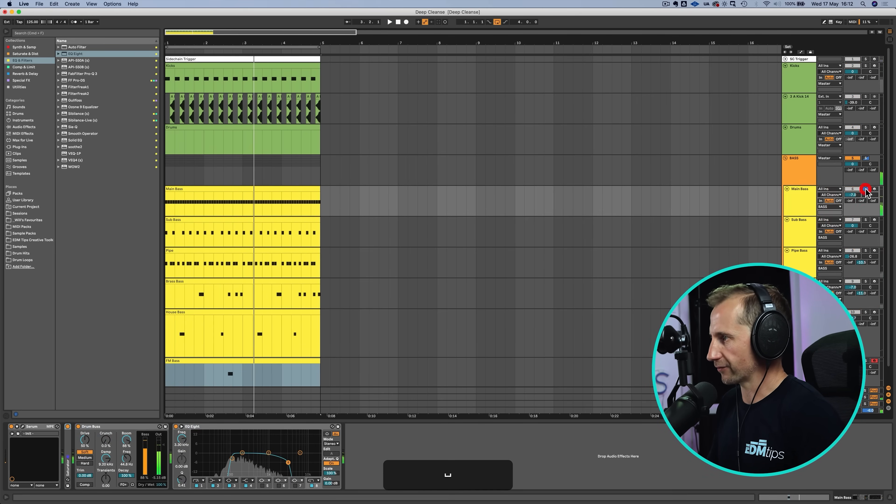
{"action": "key", "text": "space"}
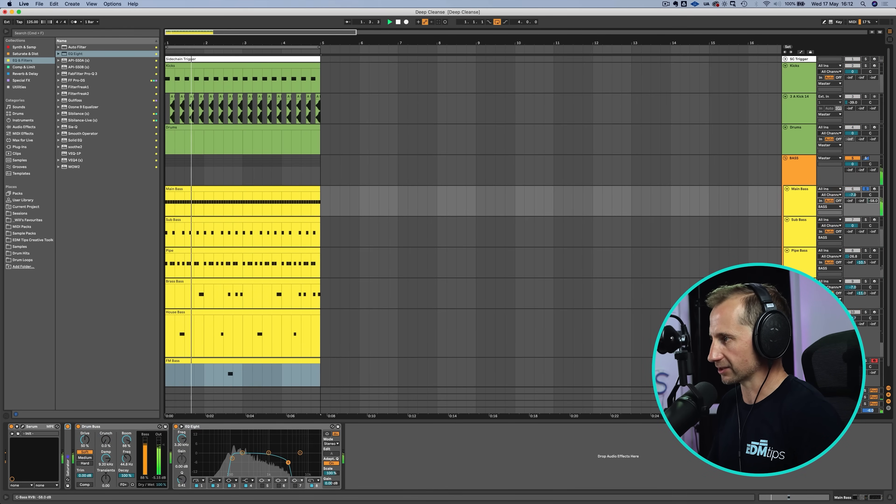
Show the C Bass RVB return's devices in Session View and lower the Bass Reverb EQ's high cut to about 1.09 kHz.
{"action": "key", "text": "Tab"}
{"action": "left_click", "coordinate": [836, 34]}
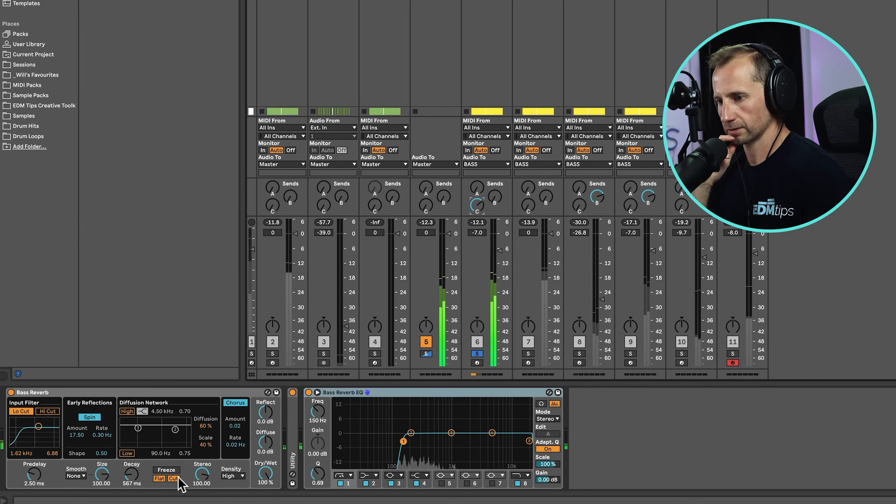
{"action": "left_click", "coordinate": [529, 441]}
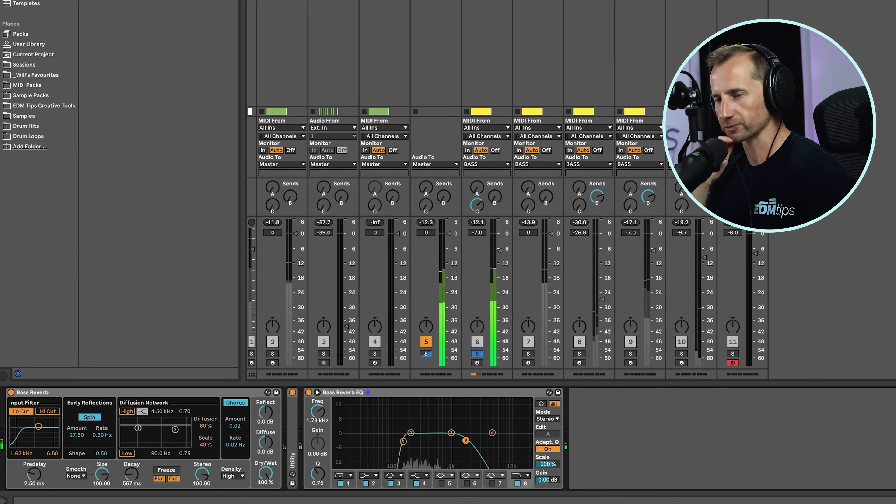
{"action": "left_click_drag", "start_coordinate": [466, 440], "coordinate": [464, 439]}
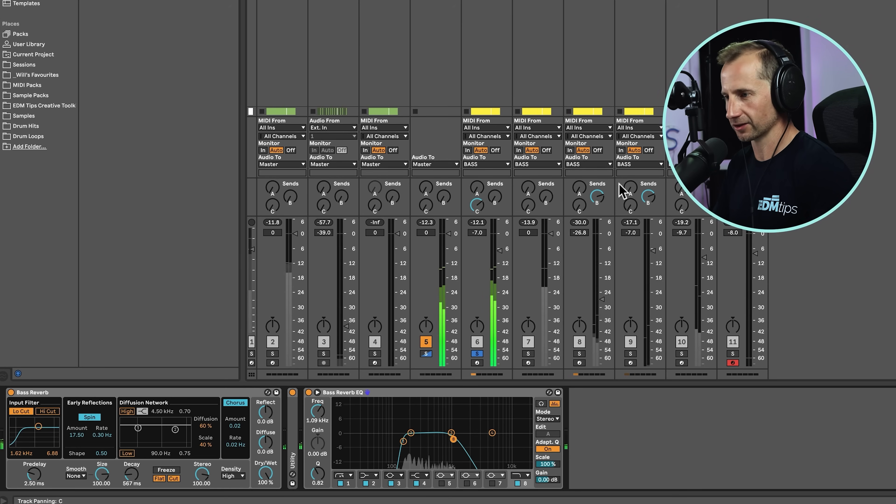
Switch the C Bass RVB return off and on to compare, and unsolo the Main Bass.
{"action": "left_click", "coordinate": [807, 342]}
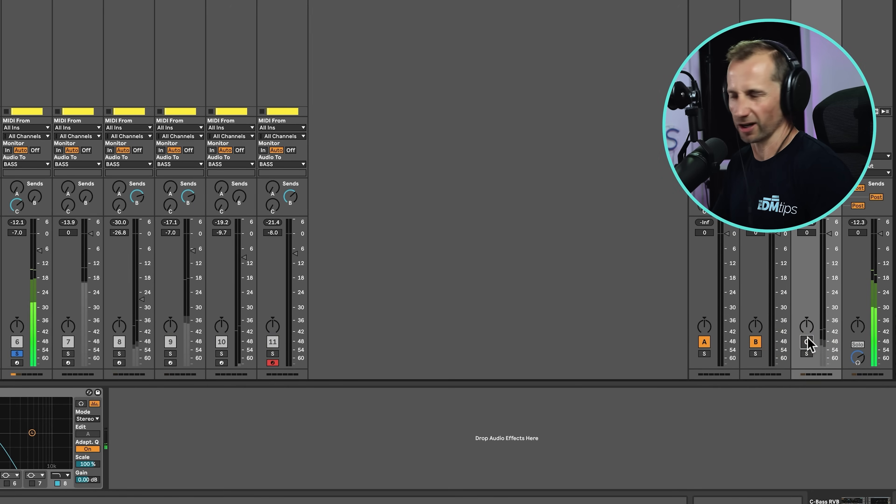
{"action": "left_click", "coordinate": [807, 341]}
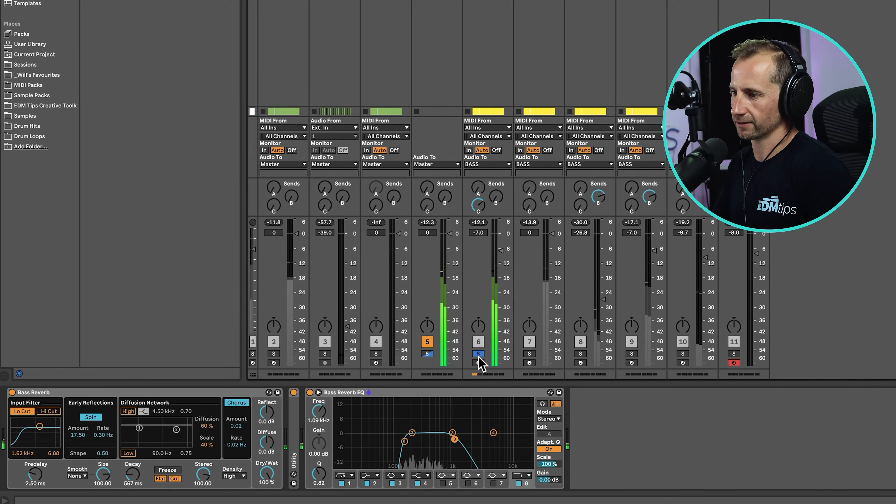
{"action": "left_click", "coordinate": [479, 354]}
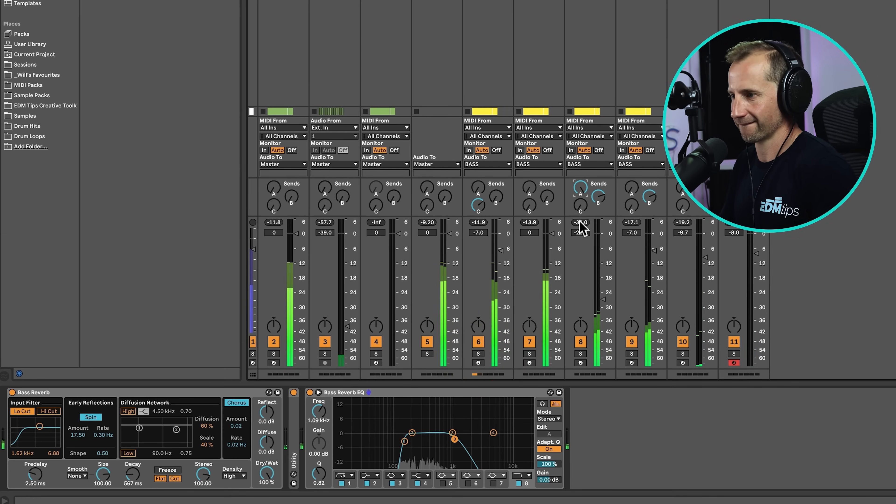
Raise the Pipe Bass's C Bass RVB send to 0 dB and its volume to -23.0 dB, and save the set.
{"action": "left_click_drag", "start_coordinate": [582, 196], "coordinate": [582, 211]}
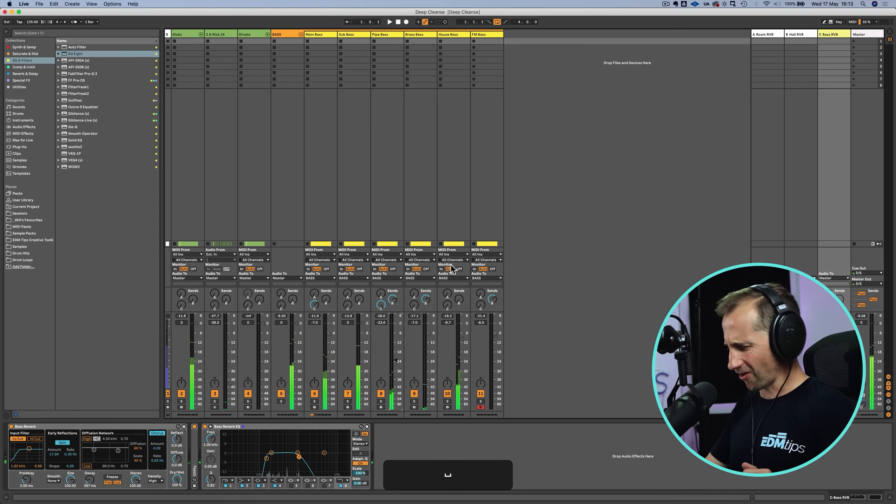
{"action": "key", "text": "super+s"}
Return to the Arrangement View and select the Drums clip with its drum rack devices shown.
{"action": "key", "text": "shift+Tab"}
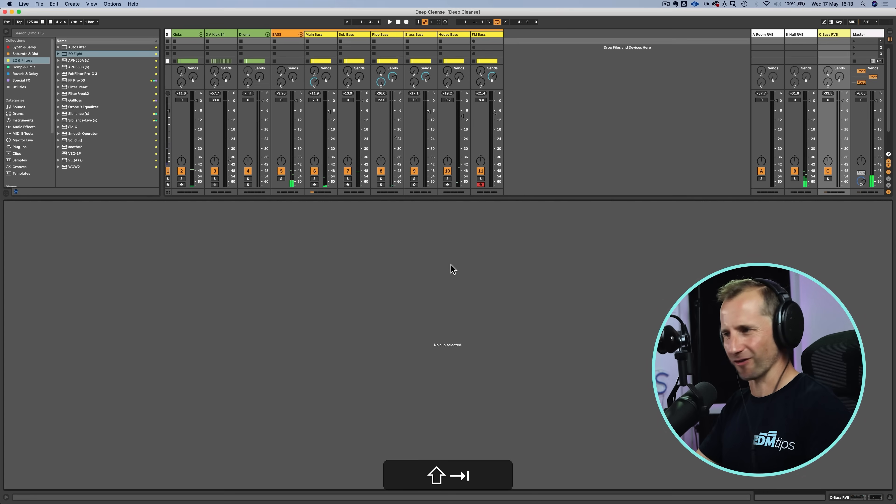
{"action": "key", "text": "Tab"}
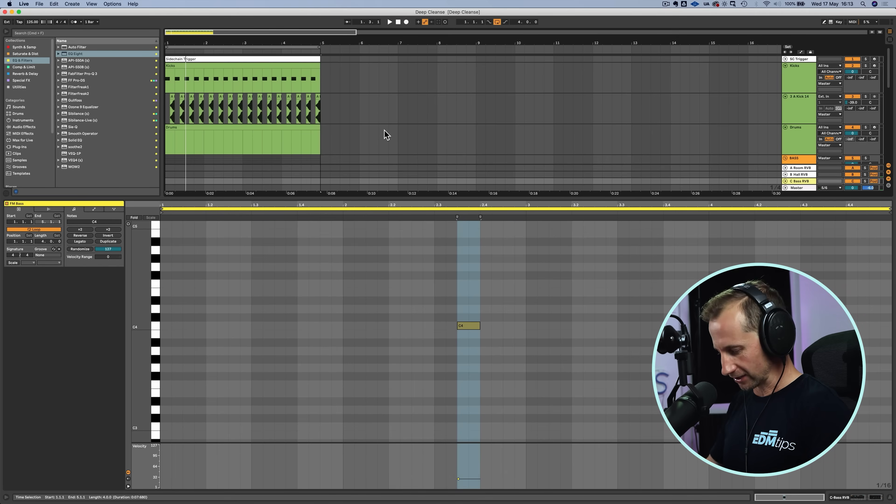
{"action": "left_click_drag", "start_coordinate": [546, 198], "coordinate": [533, 387]}
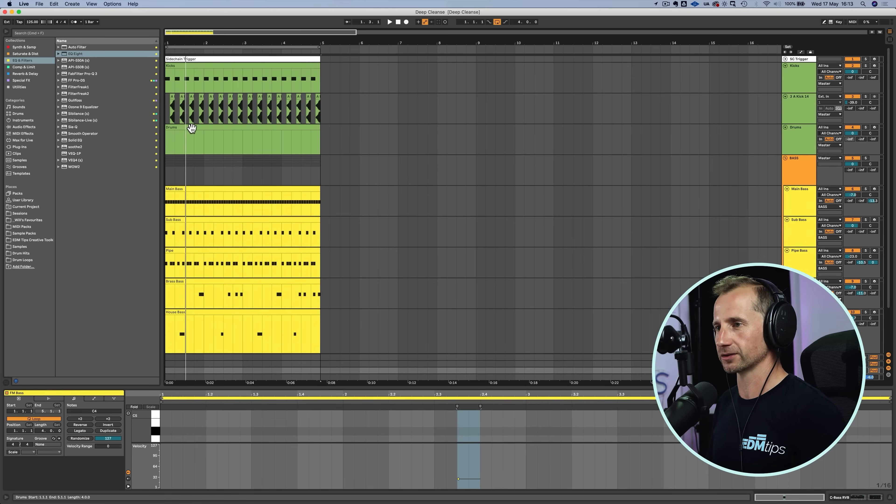
{"action": "left_click", "coordinate": [192, 127]}
{"action": "key", "text": "shift+Tab"}
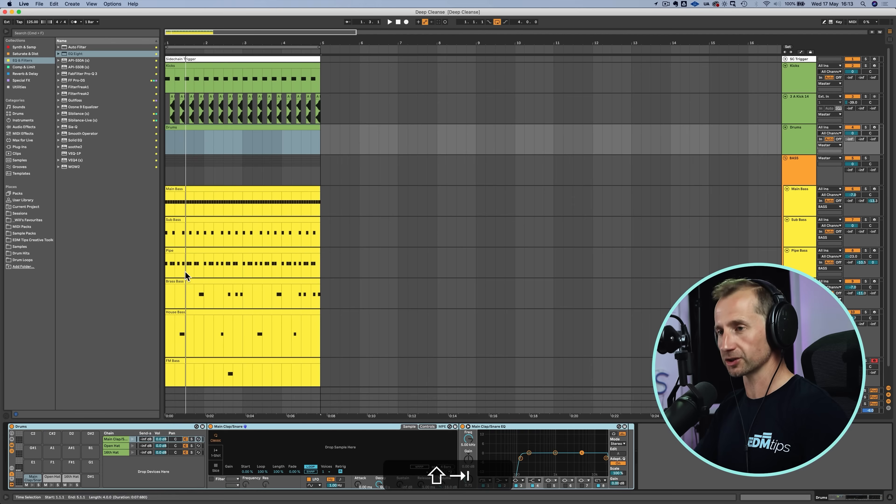
Browse the Hi Hats (Open) samples in the Drum Hits folder, preview the 808 and 909 open hats, and collapse the folder.
{"action": "left_click", "coordinate": [18, 253]}
{"action": "left_click", "coordinate": [76, 106]}
{"action": "left_click", "coordinate": [78, 100]}
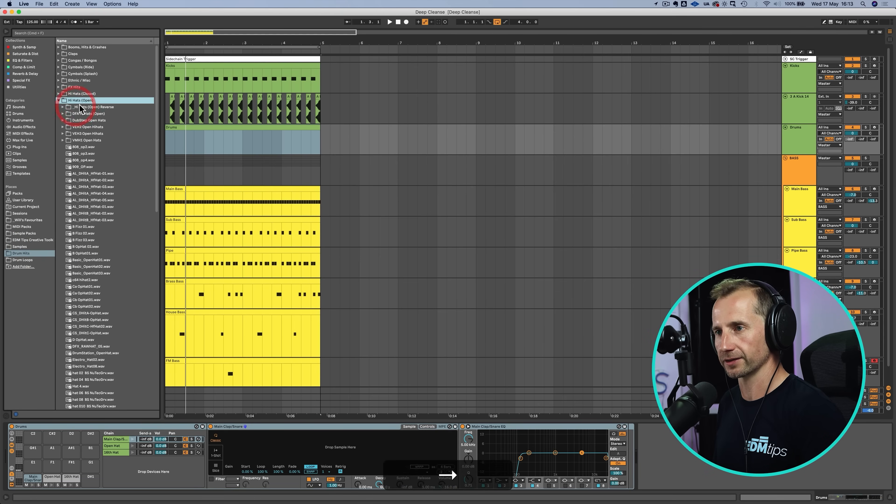
{"action": "left_click", "coordinate": [81, 154]}
{"action": "key", "text": "Down"}
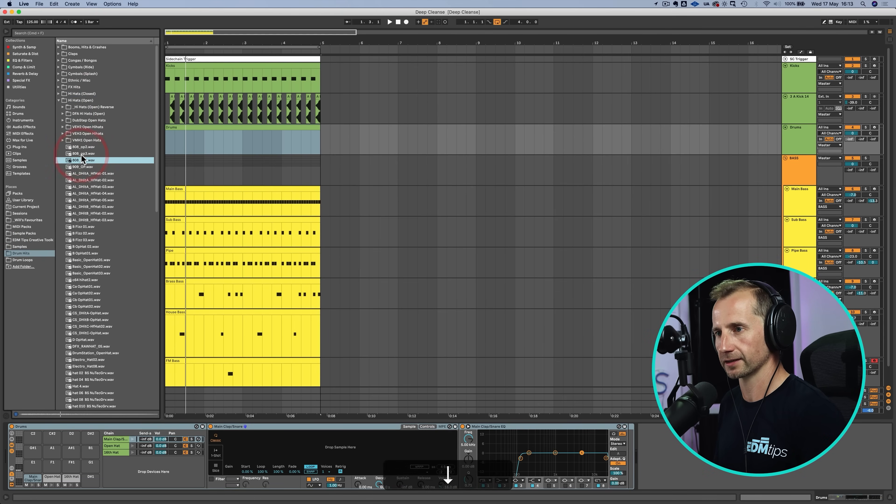
{"action": "key", "text": "Down"}
{"action": "key", "text": "Up"}
{"action": "left_click", "coordinate": [70, 100]}
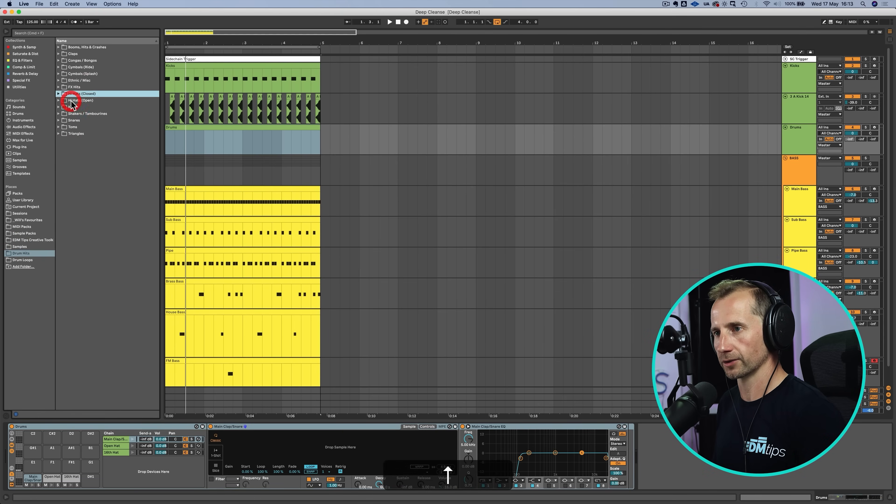
Load the 808_CL7.wav sample from the Hi Hats (Closed) folder into the 16th Hat chain's sampler.
{"action": "left_click", "coordinate": [72, 94]}
{"action": "left_click", "coordinate": [81, 159]}
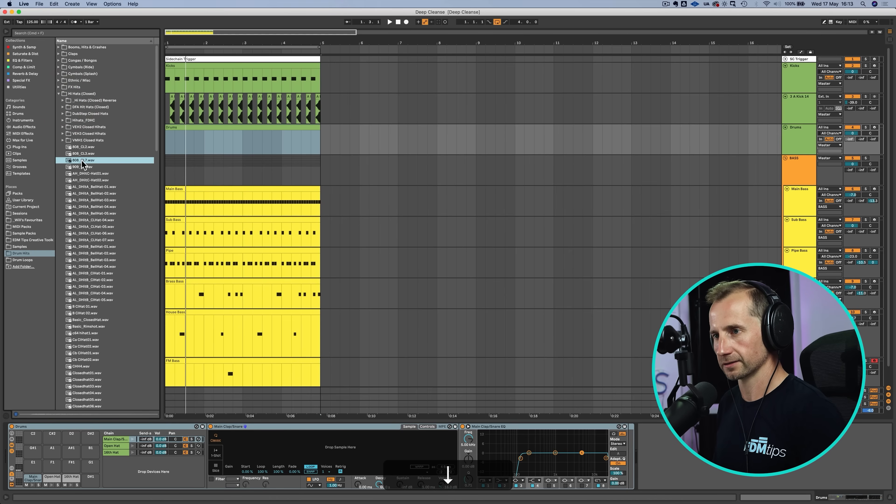
{"action": "left_click_drag", "start_coordinate": [81, 160], "coordinate": [121, 456]}
{"action": "left_click_drag", "start_coordinate": [282, 456], "coordinate": [282, 454]}
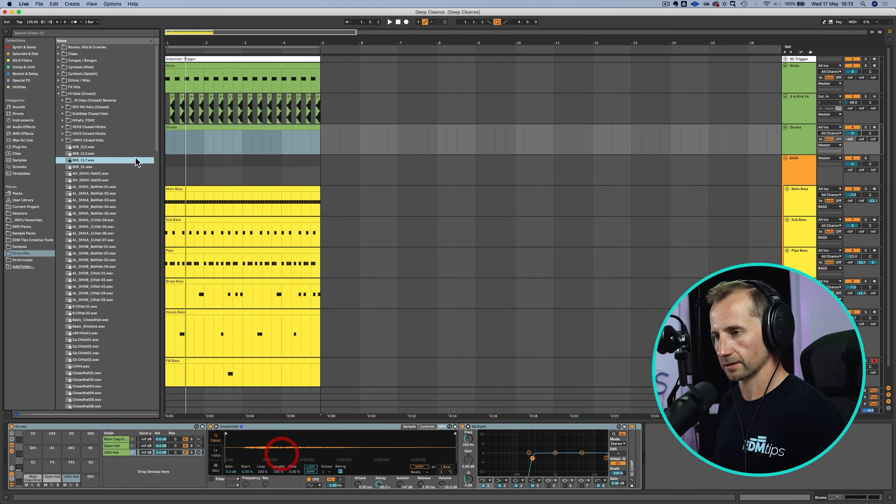
Draw a sixteenth-long 16th Hat note at the start of the Drums clip and duplicate it repeatedly into the second bar.
{"action": "double_click", "coordinate": [186, 128]}
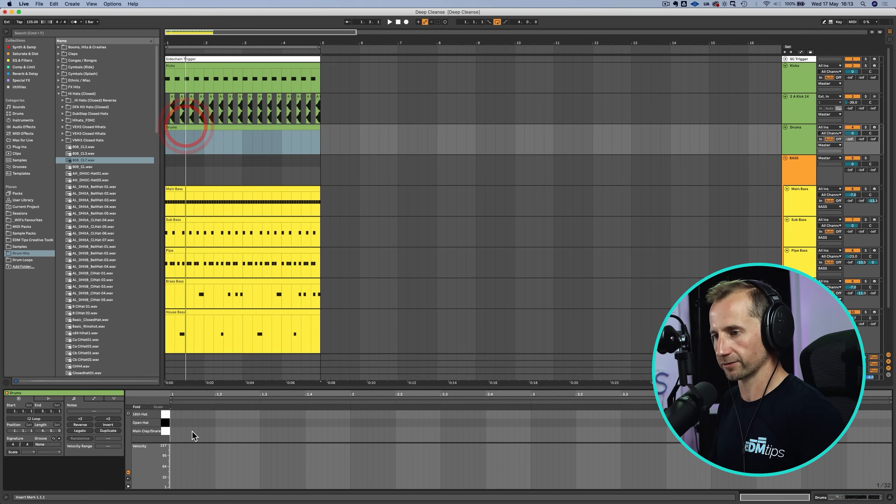
{"action": "double_click", "coordinate": [173, 413]}
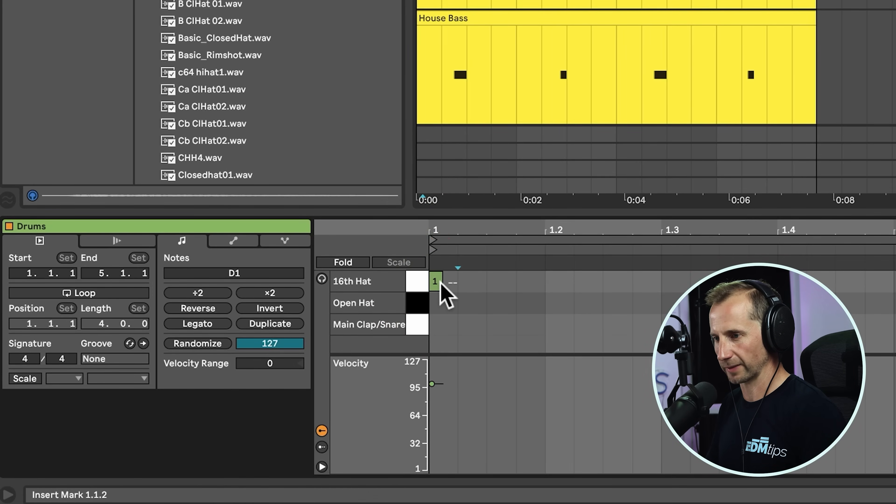
{"action": "left_click_drag", "start_coordinate": [441, 283], "coordinate": [458, 282]}
{"action": "left_click", "coordinate": [458, 282]}
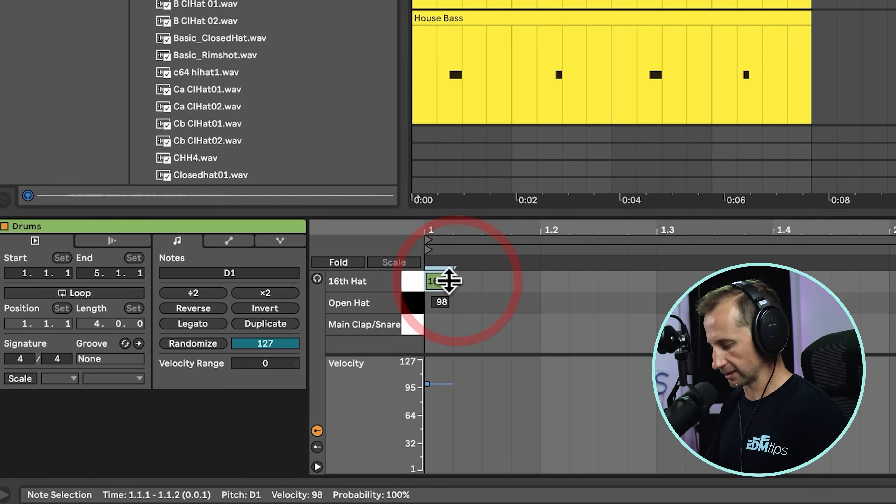
{"action": "key", "text": "ctrl+d"}
{"action": "key", "text": "ctrl+d"}
{"action": "key", "text": "ctrl+d"}
{"action": "key", "text": "ctrl+d"}
{"action": "key", "text": "ctrl+d"}
{"action": "key", "text": "ctrl+d"}
{"action": "key", "text": "super+d"}
{"action": "key", "text": "super+d"}
{"action": "key", "text": "super+d"}
{"action": "key", "text": "super+d"}
{"action": "key", "text": "super+d"}
{"action": "key", "text": "super+d"}
{"action": "key", "text": "super+d"}
{"action": "key", "text": "super+d"}
{"action": "key", "text": "super+d"}
{"action": "key", "text": "super+d"}
{"action": "key", "text": "super+d"}
{"action": "key", "text": "super+d"}
{"action": "key", "text": "super+d"}
{"action": "key", "text": "super+d"}
{"action": "key", "text": "super+d"}
{"action": "key", "text": "super+d"}
{"action": "key", "text": "super+d"}
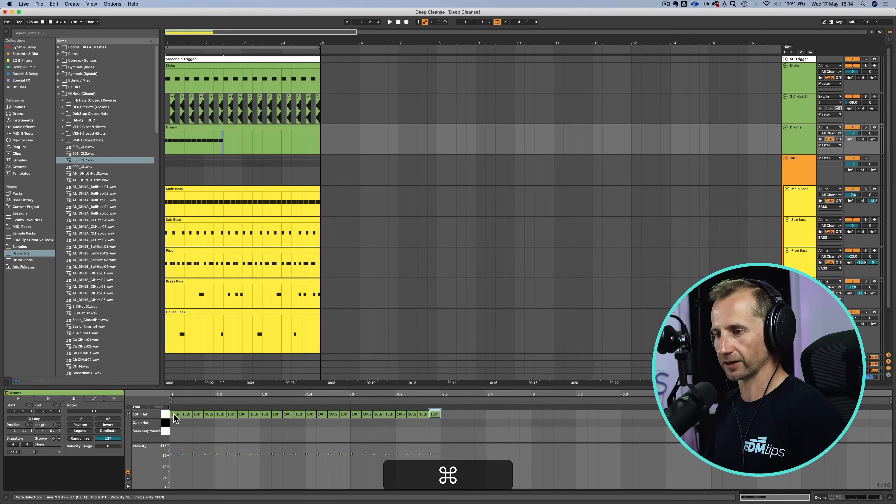
Delete the 16th Hat notes that fall on each beat and duplicate the resulting pattern across the four-bar clip.
{"action": "left_click", "coordinate": [174, 415]}
{"action": "key", "text": "BackSpace"}
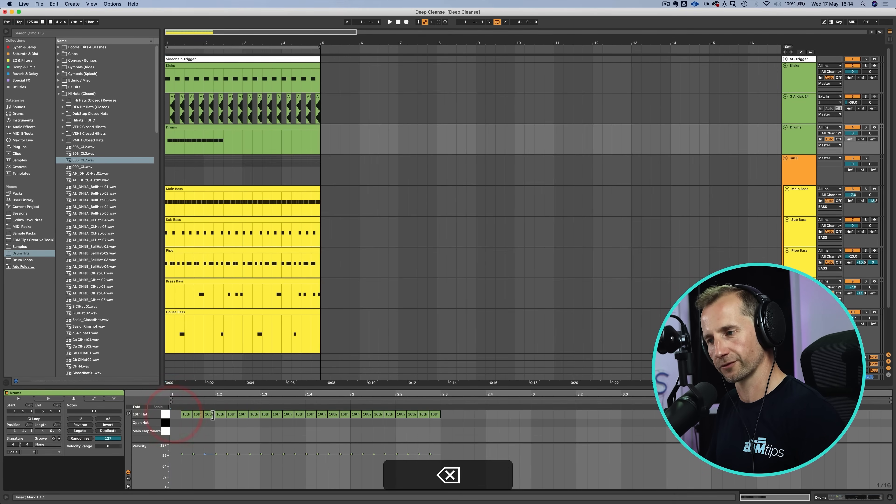
{"action": "left_click", "coordinate": [220, 414]}
{"action": "key", "text": "BackSpace"}
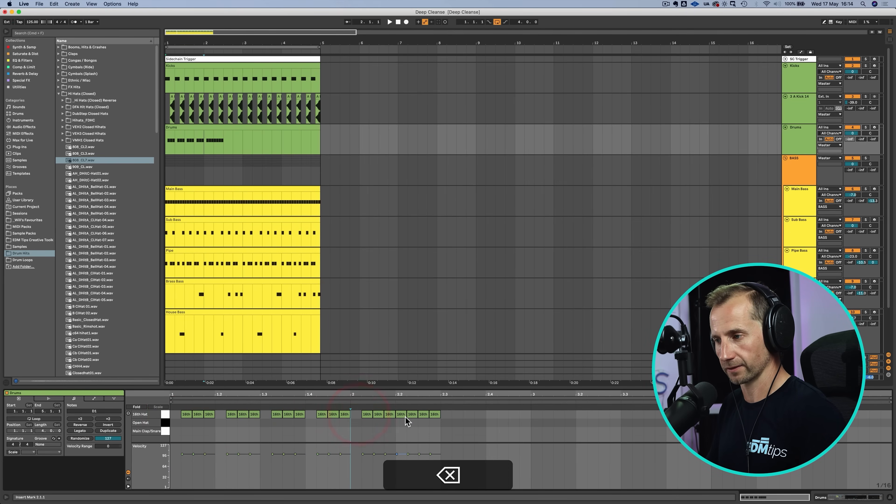
{"action": "left_click_drag", "start_coordinate": [440, 425], "coordinate": [171, 413]}
{"action": "key", "text": "super+d"}
During playback, set the 16th Hat sampler's volume to -11.4 dB and boost its EQ Eight at 10.0 kHz.
{"action": "key", "text": "shift+Tab"}
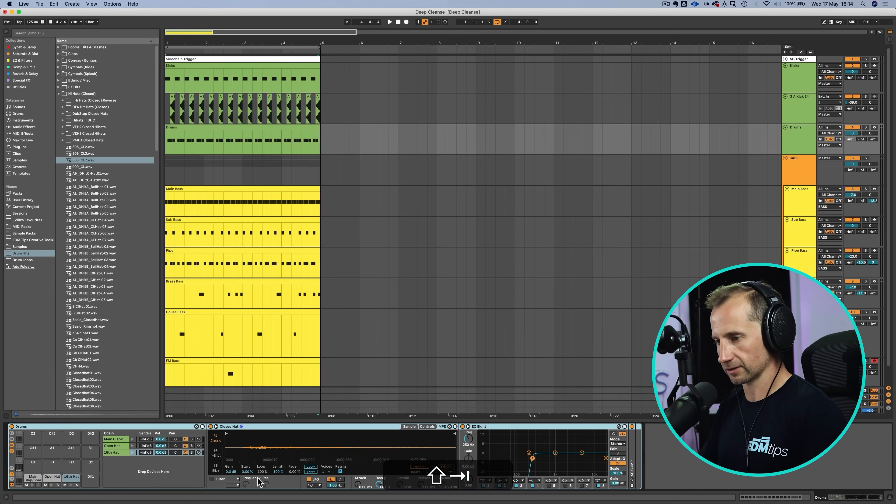
{"action": "key", "text": "space"}
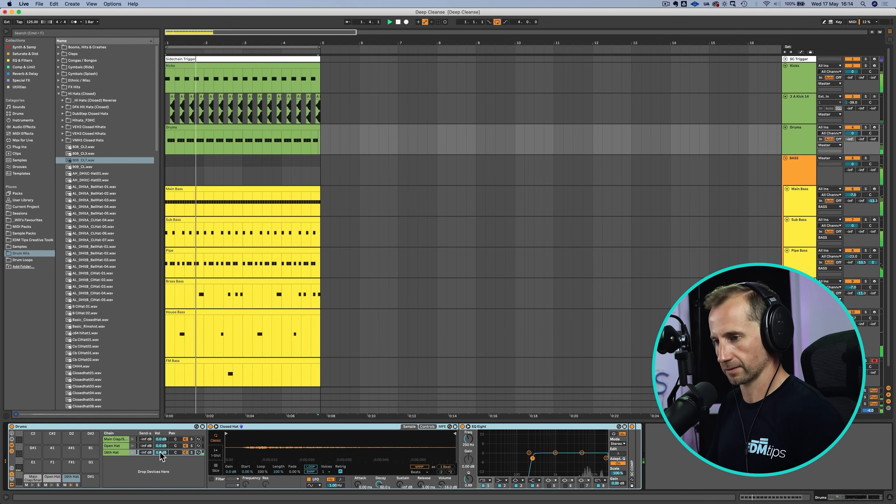
{"action": "left_click_drag", "start_coordinate": [445, 484], "coordinate": [445, 482]}
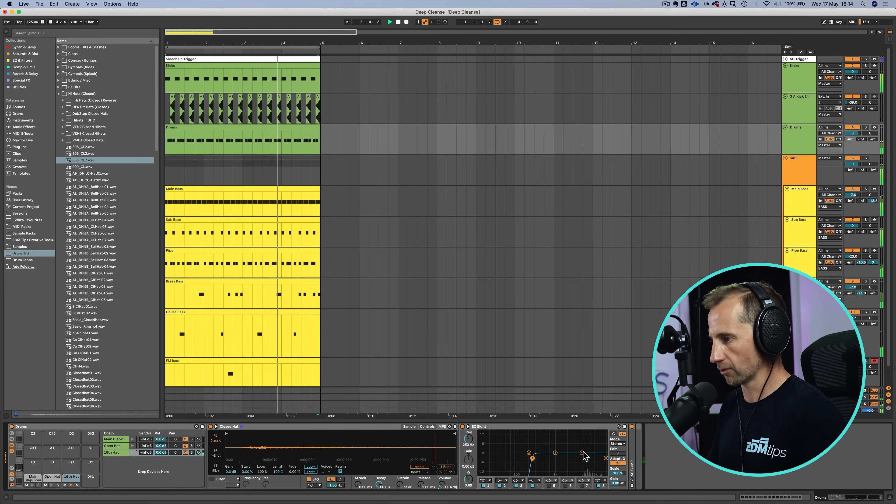
{"action": "left_click_drag", "start_coordinate": [582, 453], "coordinate": [593, 440]}
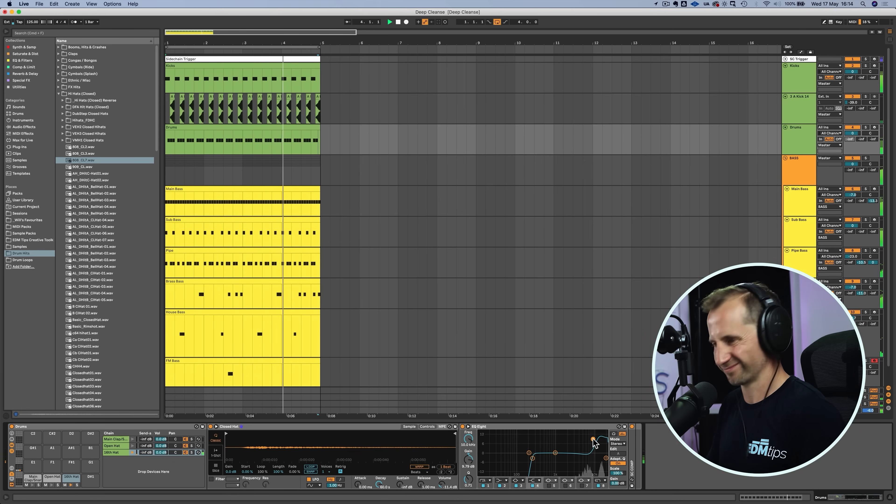
Copy the SC COMP compressor from the BASS group and paste it after the EQ Eight in the 16th Hat chain.
{"action": "left_click", "coordinate": [796, 171]}
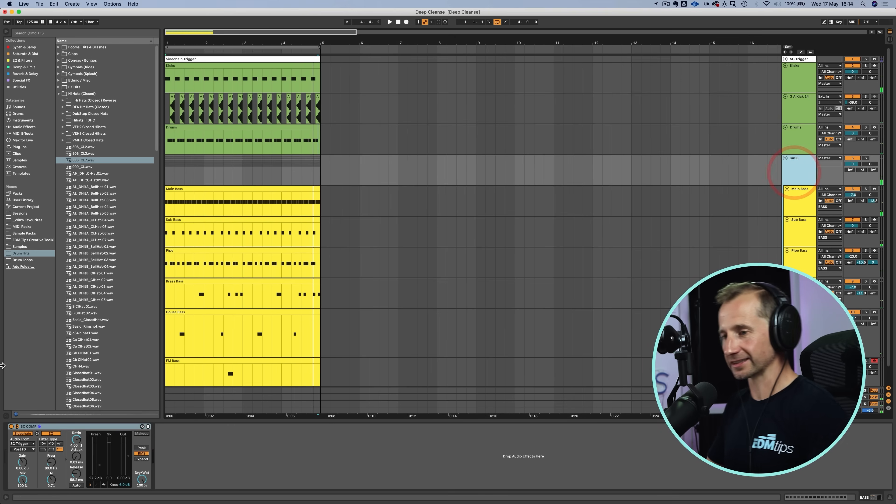
{"action": "left_click", "coordinate": [56, 424]}
{"action": "key", "text": "super+c"}
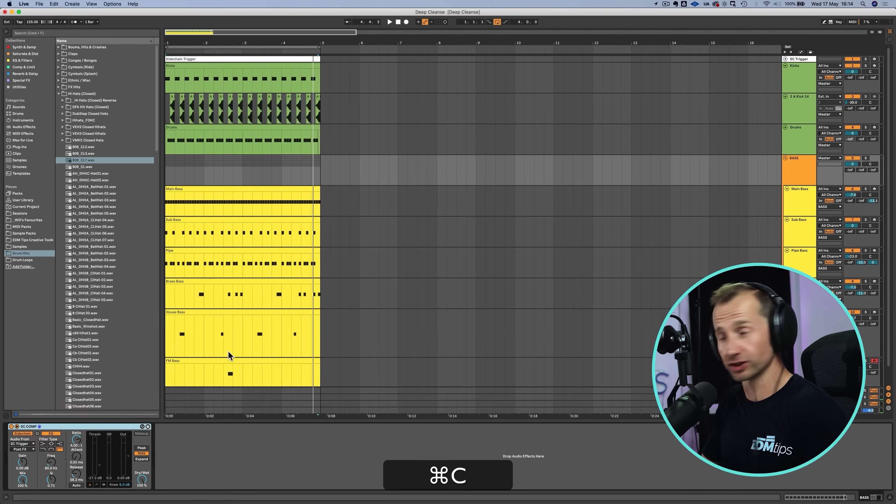
{"action": "left_click", "coordinate": [813, 117]}
{"action": "left_click", "coordinate": [803, 134]}
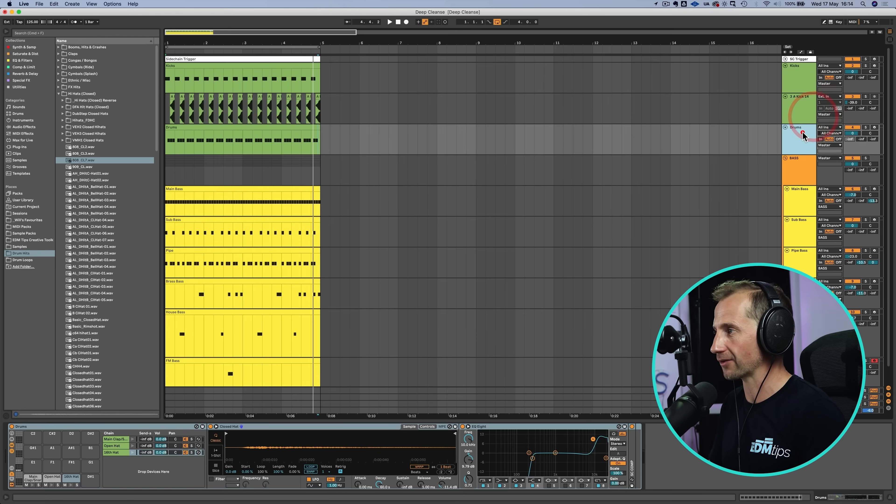
{"action": "left_click", "coordinate": [632, 445]}
{"action": "key", "text": "super+v"}
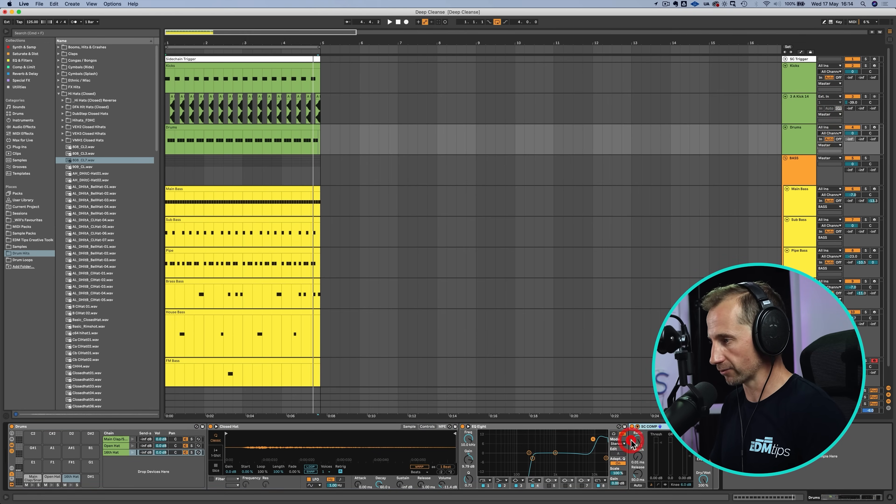
Solo the Drums track during playback and switch its SC COMP off and on to compare the ducking.
{"action": "key", "text": "space"}
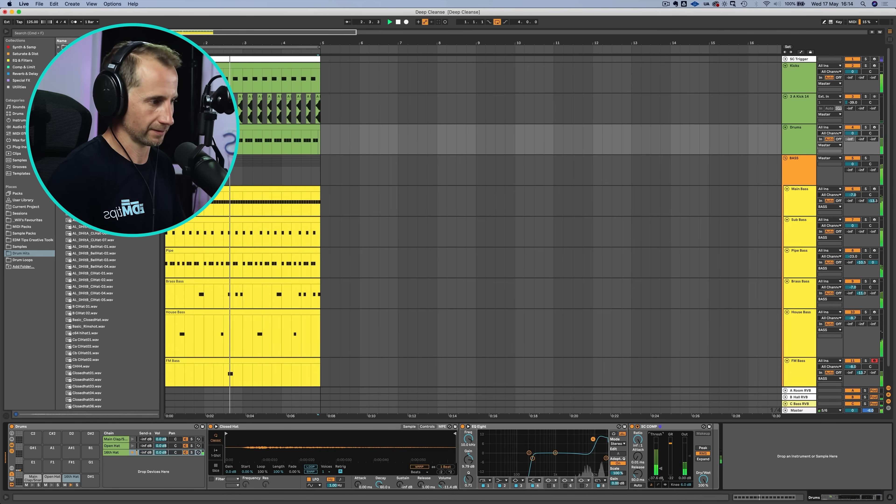
{"action": "left_click", "coordinate": [865, 128]}
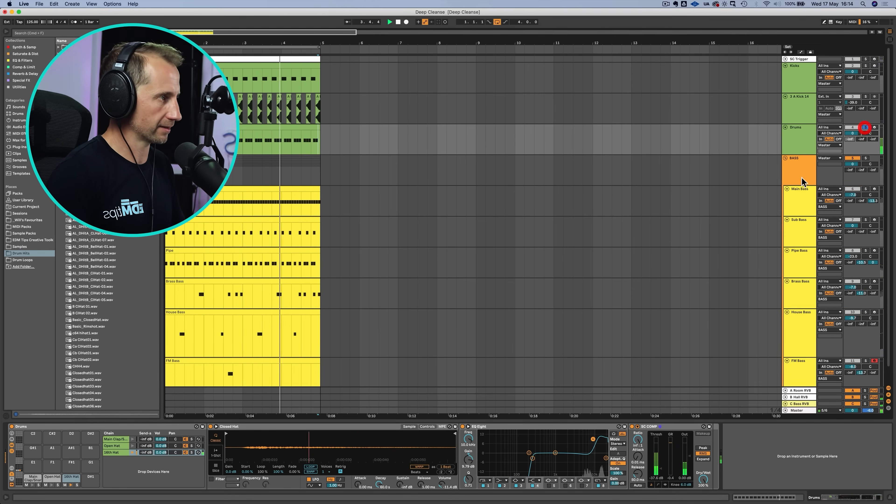
{"action": "left_click", "coordinate": [632, 427]}
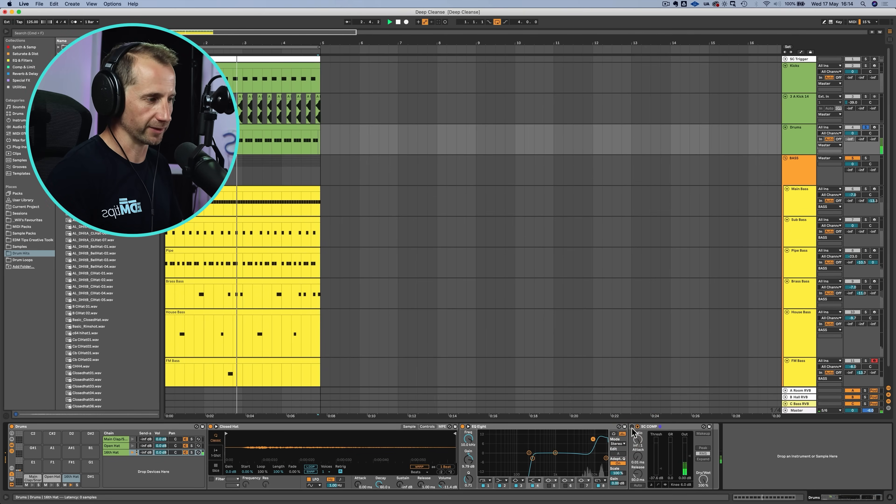
{"action": "left_click", "coordinate": [632, 427]}
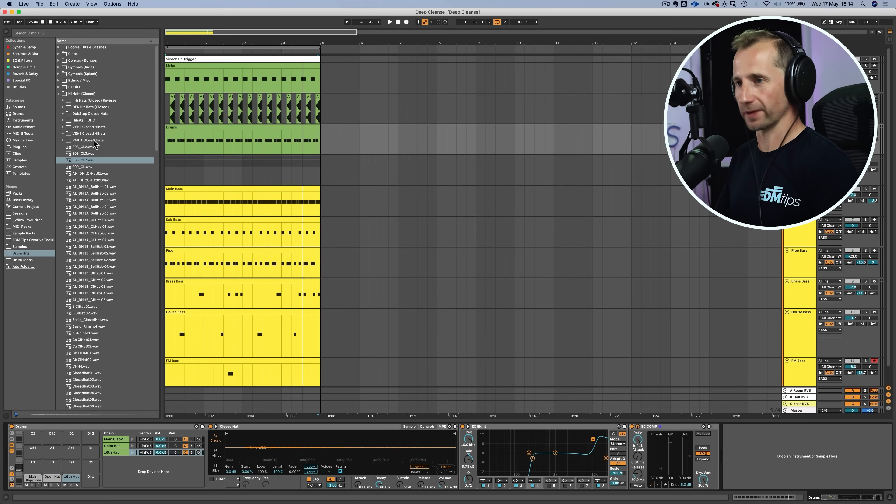
Load VEH1 Shaker - 04.wav from the VEH1 Shakers folder under Shakers / Tambourines into the Open Hat chain's sampler.
{"action": "left_click", "coordinate": [92, 141]}
{"action": "left_click", "coordinate": [81, 93]}
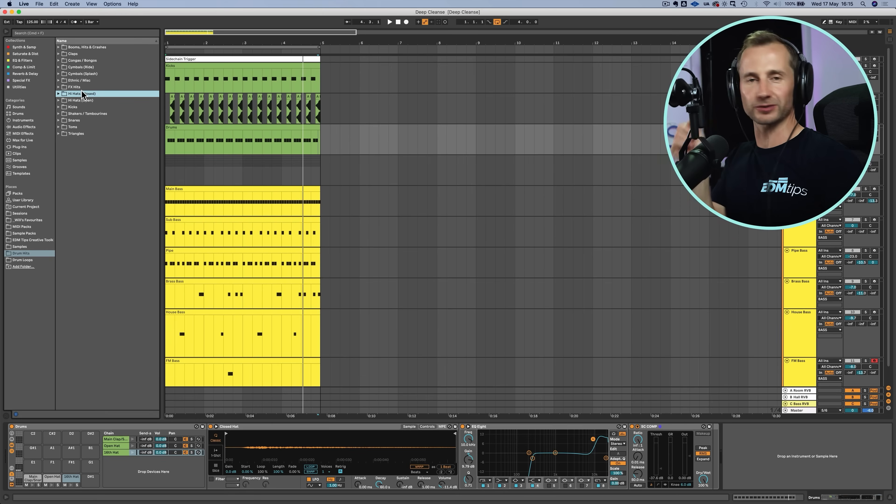
{"action": "left_click", "coordinate": [76, 120]}
{"action": "key", "text": "Up"}
{"action": "key", "text": "Up"}
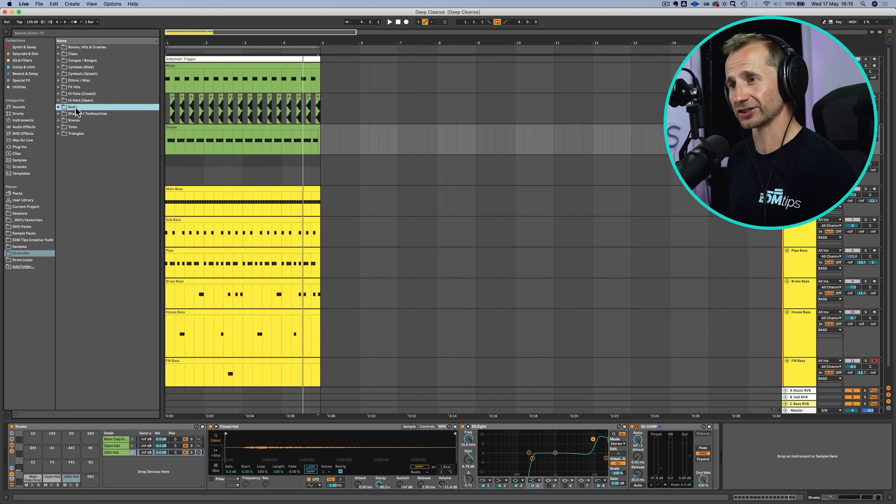
{"action": "left_click", "coordinate": [76, 113]}
{"action": "left_click", "coordinate": [81, 121]}
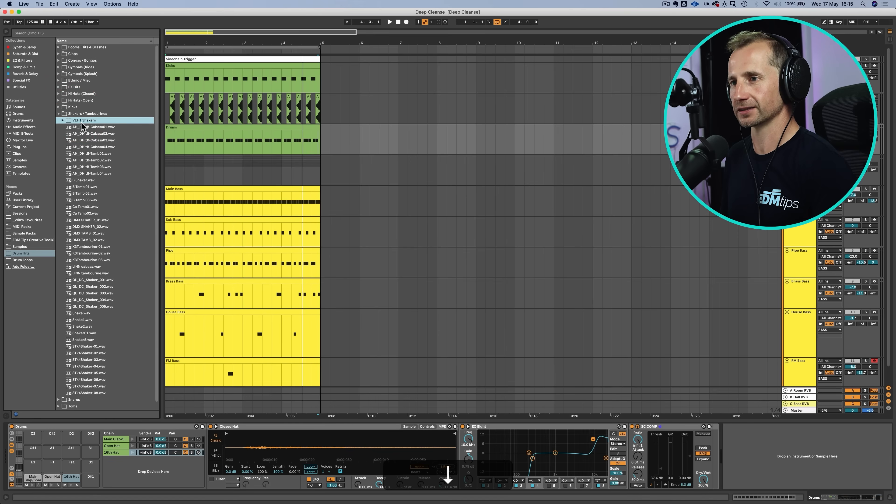
{"action": "left_click", "coordinate": [92, 140]}
{"action": "left_click_drag", "start_coordinate": [95, 148], "coordinate": [191, 442]}
{"action": "left_click_drag", "start_coordinate": [295, 453], "coordinate": [391, 453]}
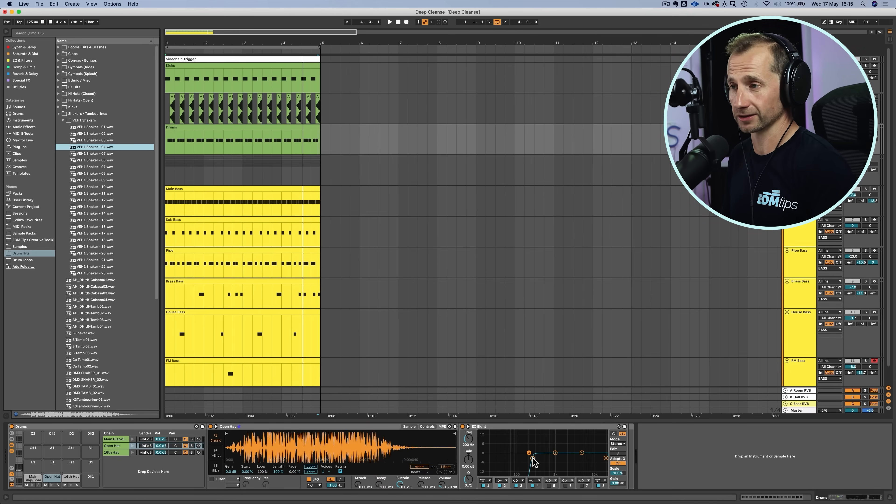
Add an Open Hat note on the first offbeat of the Drums clip and duplicate it to every beat.
{"action": "left_click", "coordinate": [182, 130]}
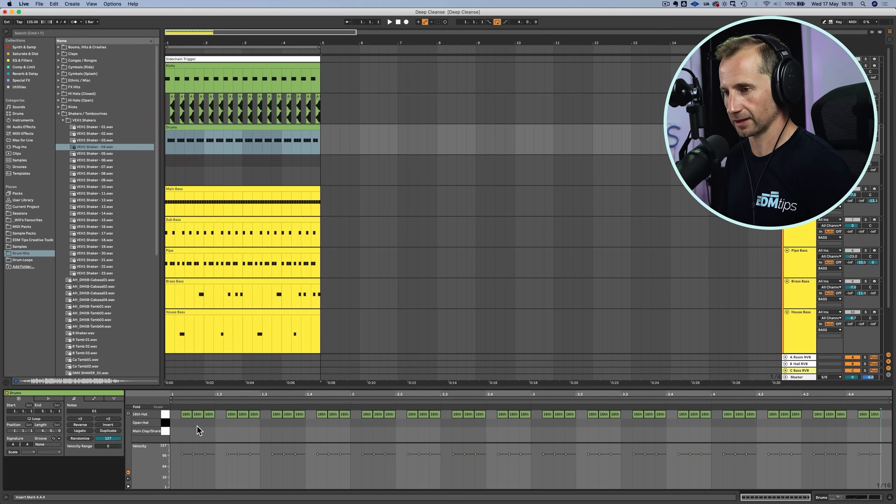
{"action": "left_click", "coordinate": [197, 425]}
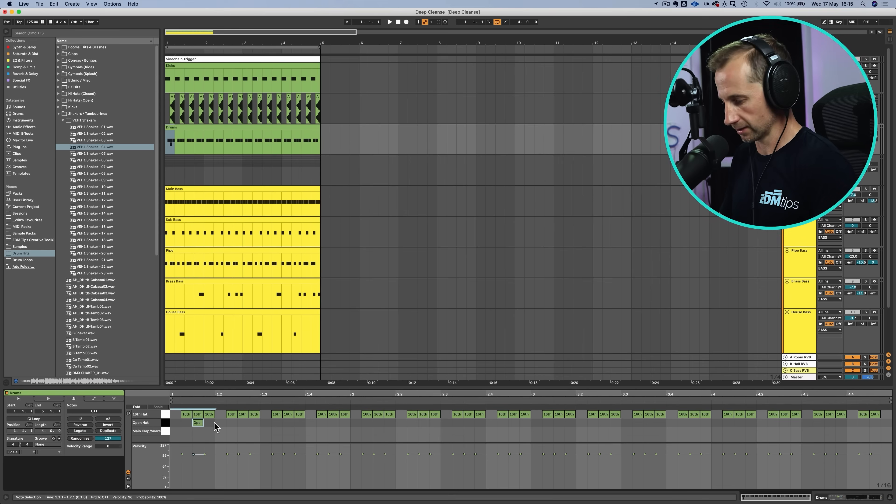
{"action": "key", "text": "super+d"}
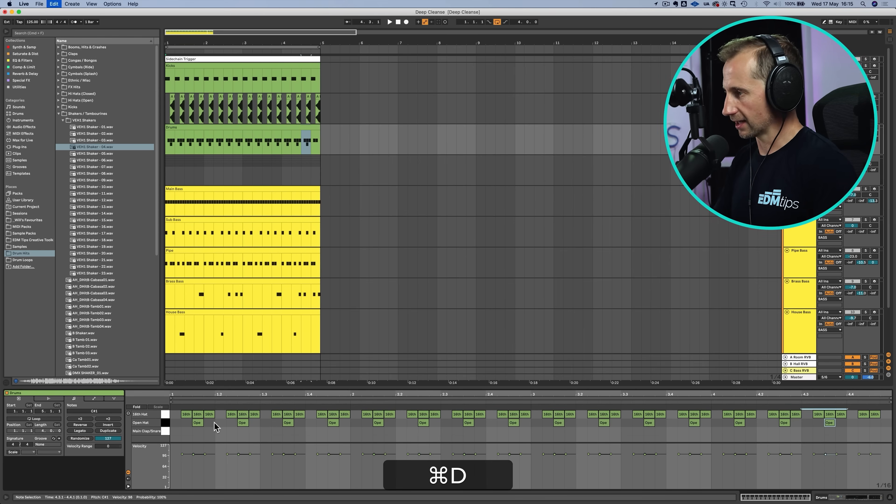
Preview the Open Hat chain, show its sampler controls, and transpose it by -2 st while the loop plays.
{"action": "key", "text": "shift+super+Tab"}
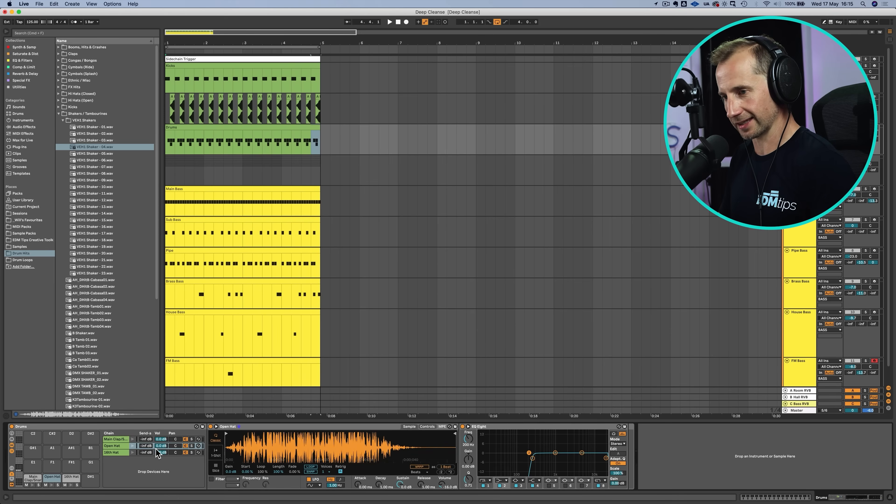
{"action": "left_click", "coordinate": [133, 446]}
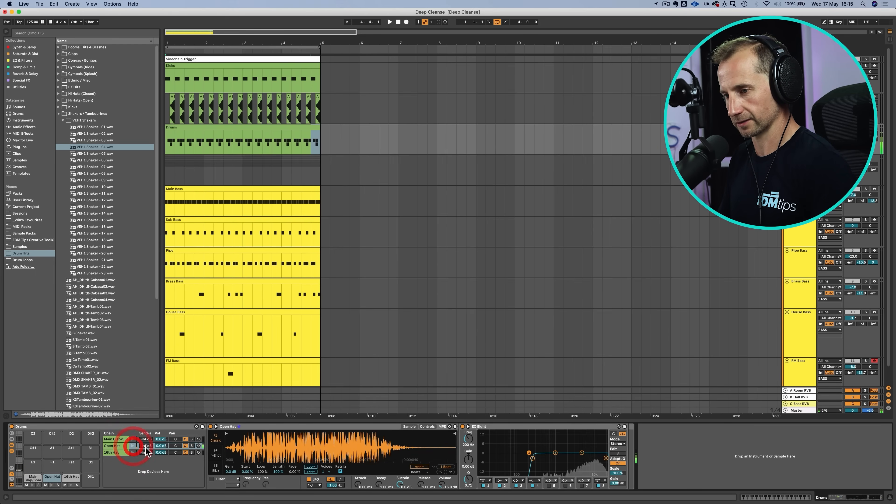
{"action": "left_click", "coordinate": [427, 427]}
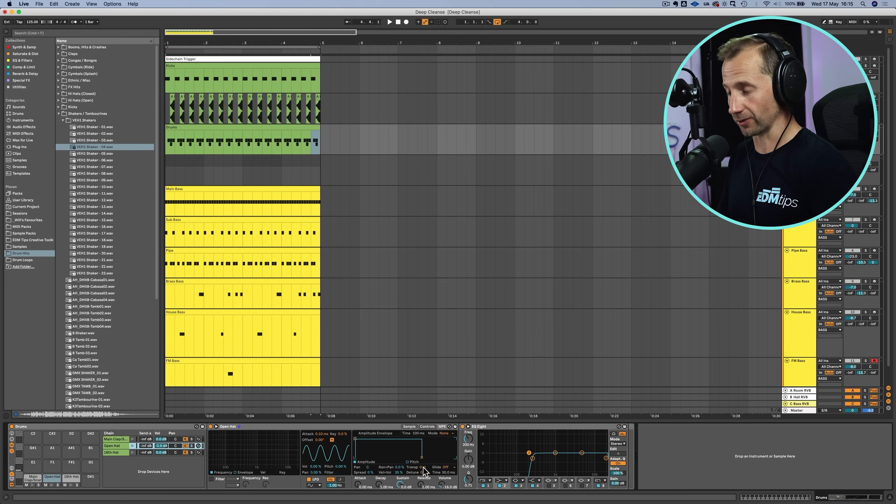
{"action": "key", "text": "space"}
{"action": "left_click_drag", "start_coordinate": [423, 468], "coordinate": [424, 472]}
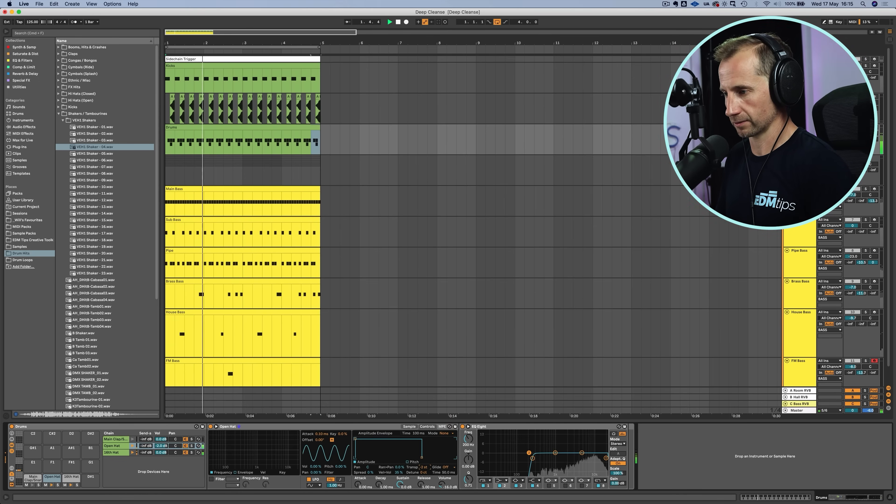
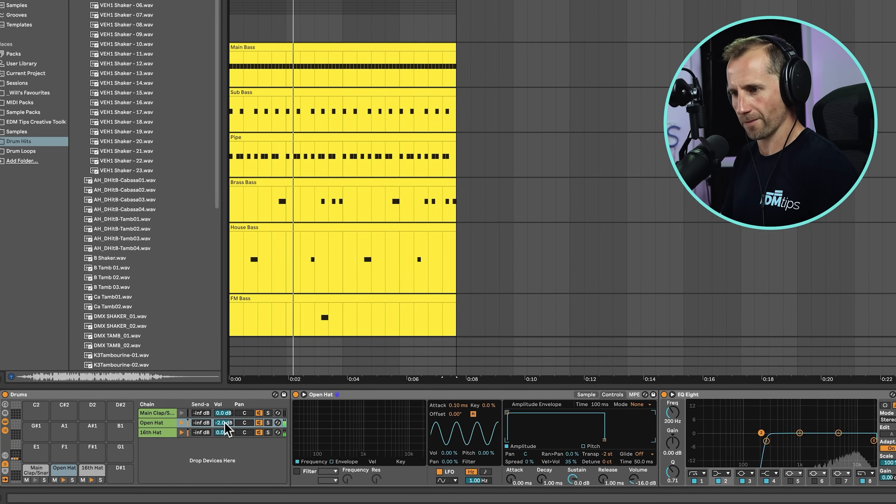
Set the Open Hat chain's volume to -8.0 dB while the loop plays, and stop playback.
{"action": "left_click_drag", "start_coordinate": [225, 422], "coordinate": [224, 430]}
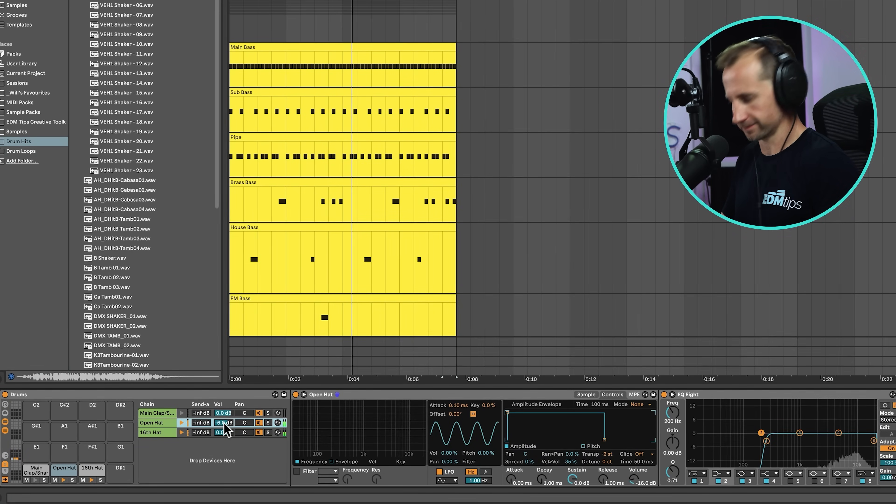
{"action": "key", "text": "alt+m"}
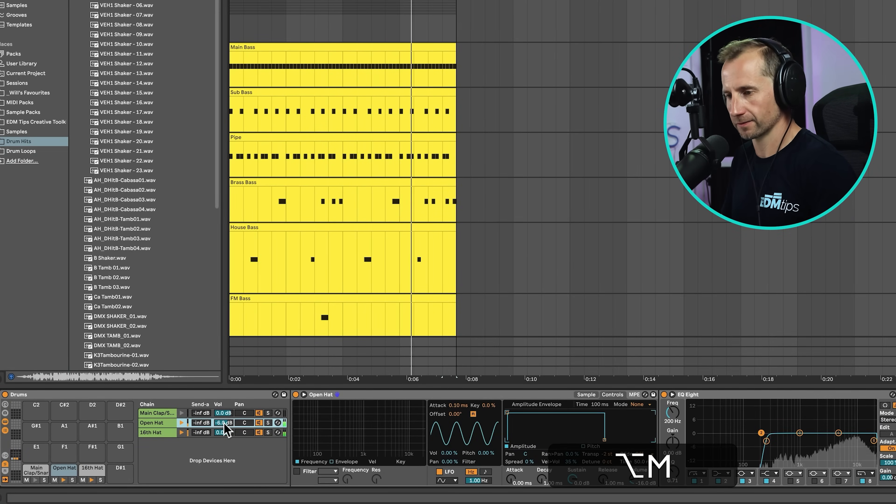
{"action": "type", "text": "7"}
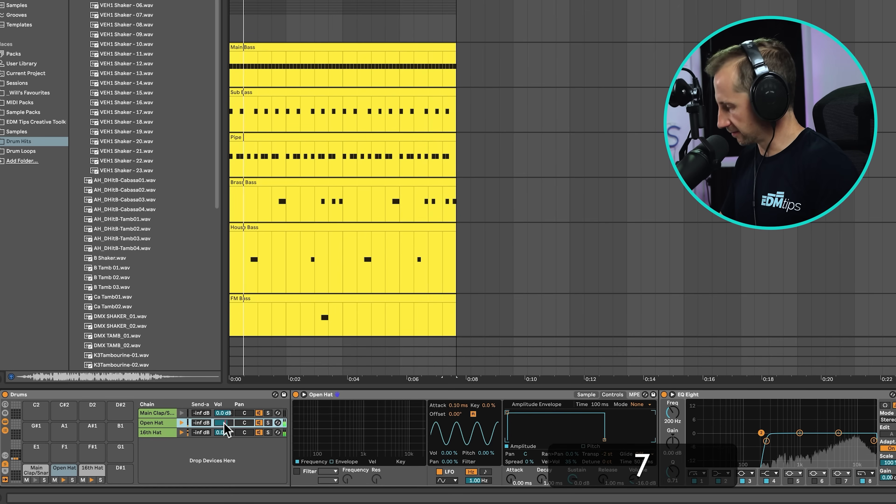
{"action": "key", "text": "Return"}
{"action": "left_click", "coordinate": [224, 424]}
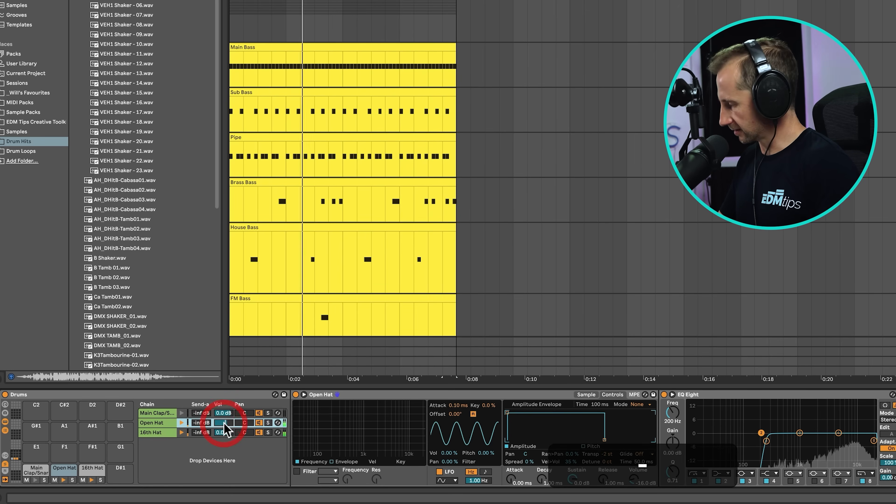
{"action": "type", "text": "-8"}
{"action": "key", "text": "Return"}
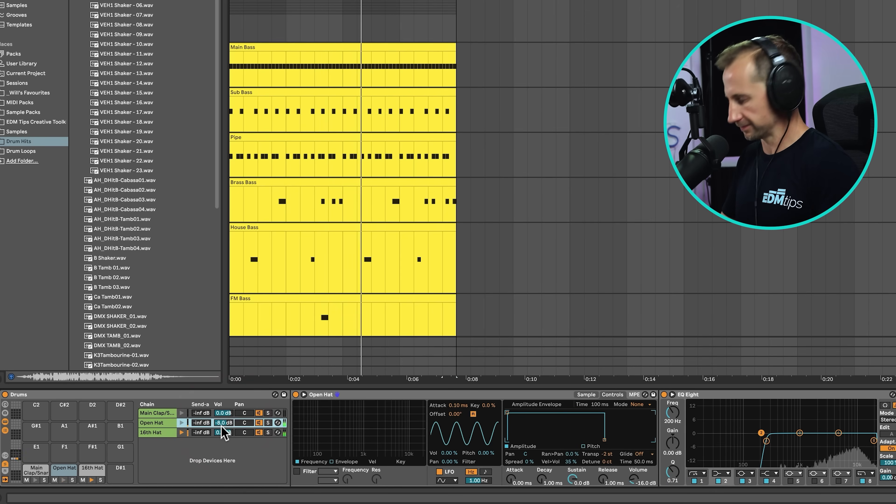
{"action": "key", "text": "alt+m"}
{"action": "key", "text": "alt+m"}
{"action": "key", "text": "space"}
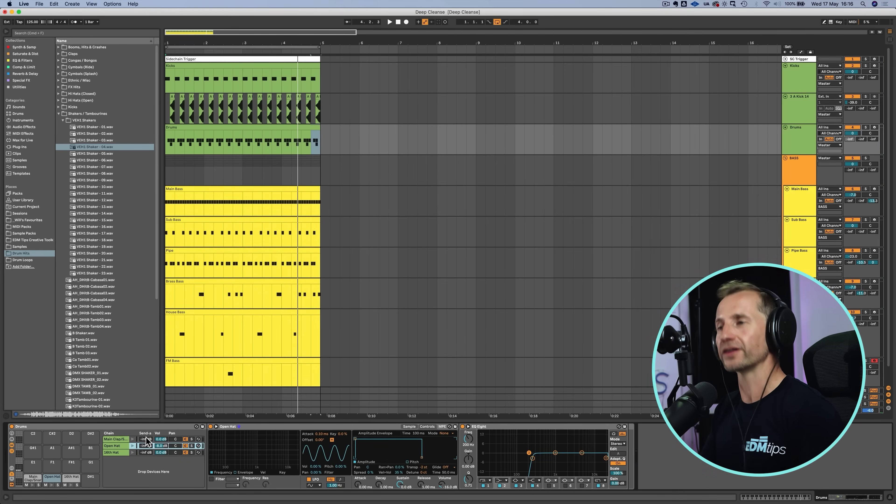
Collapse the Shakers / Tambourines folder and preview the first samples in the VEH3 Snares folder under Snares.
{"action": "left_click", "coordinate": [90, 114]}
{"action": "key", "text": "Left"}
{"action": "left_click", "coordinate": [76, 120]}
{"action": "key", "text": "Right"}
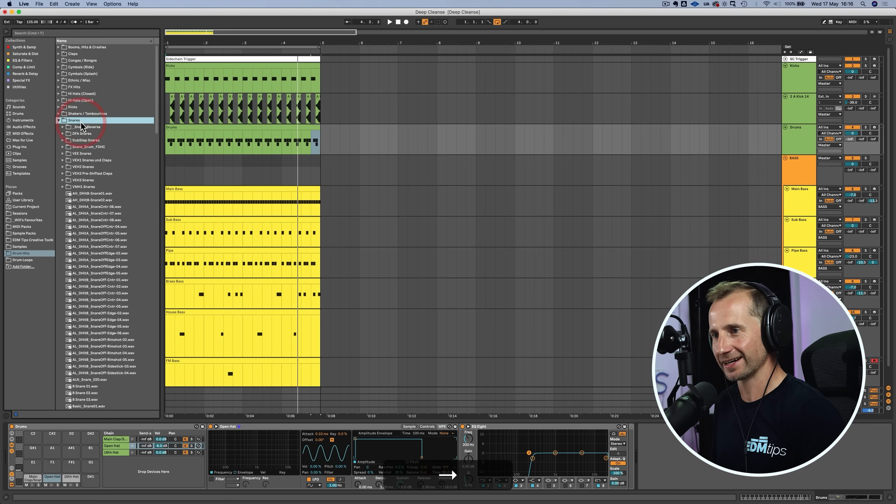
{"action": "left_click", "coordinate": [79, 181]}
{"action": "key", "text": "Right"}
{"action": "key", "text": "Down"}
{"action": "key", "text": "Down"}
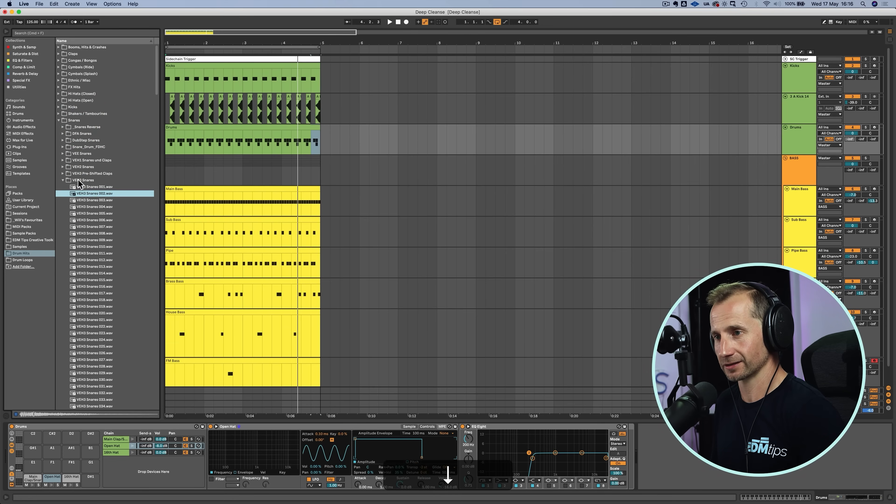
Load VEH3 Snares 004.wav into the Main Clap/Snare chain's sampler.
{"action": "left_click", "coordinate": [91, 194]}
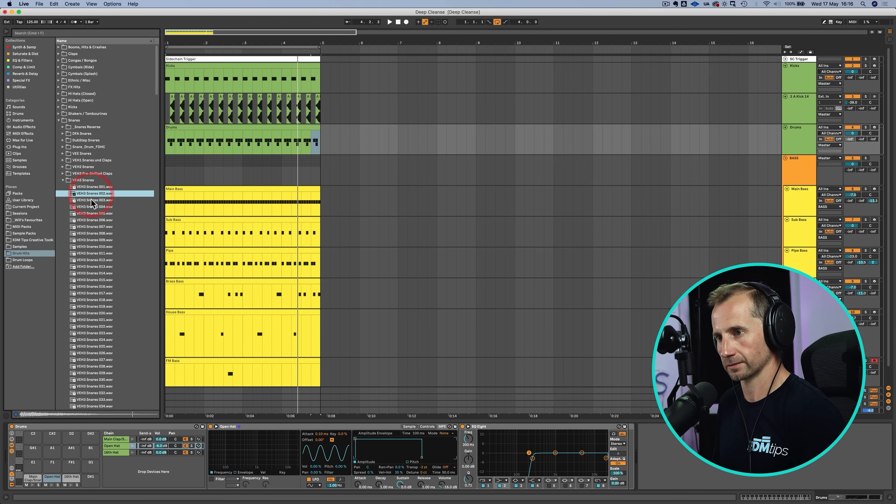
{"action": "left_click", "coordinate": [91, 207]}
{"action": "left_click_drag", "start_coordinate": [91, 207], "coordinate": [119, 438]}
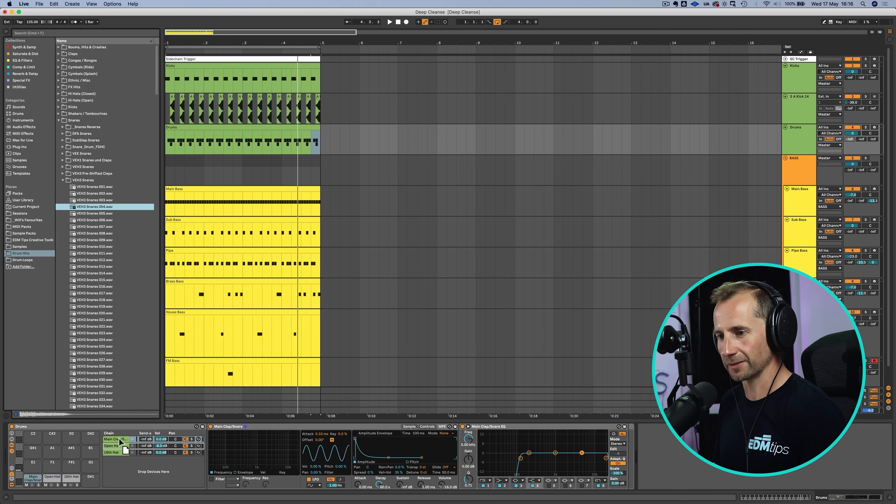
{"action": "mouse_move", "coordinate": [214, 446]}
{"action": "left_mouse_down"}
{"action": "mouse_move", "coordinate": [244, 451]}
{"action": "mouse_move", "coordinate": [231, 444]}
{"action": "left_mouse_up"}
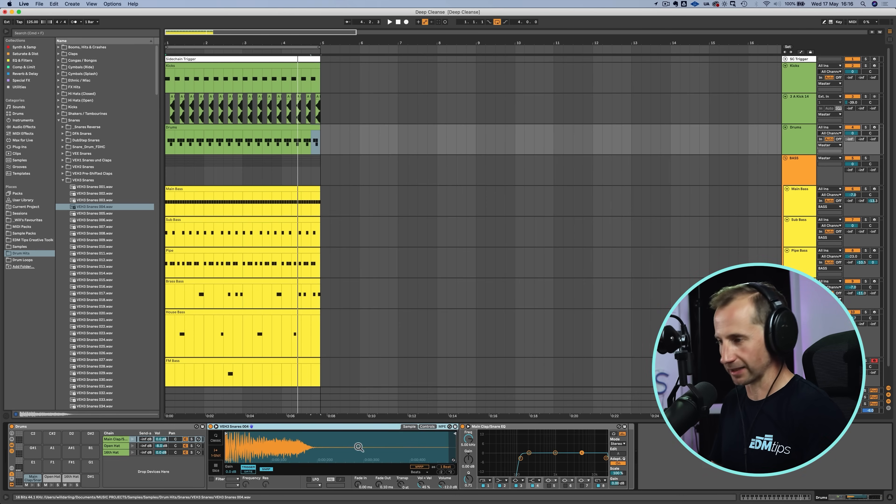
{"action": "left_click", "coordinate": [261, 469]}
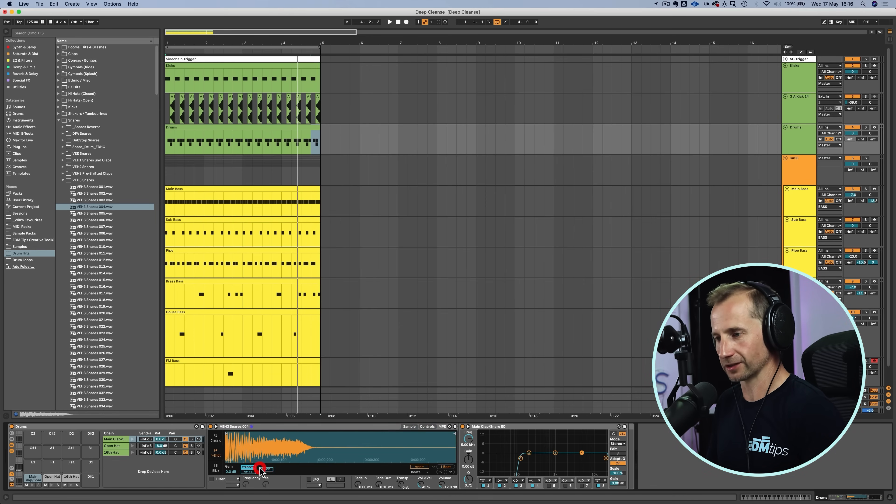
Add a Main Clap/Snare note on beat 2 of the Drums clip and duplicate the first two beats across all four bars.
{"action": "left_click", "coordinate": [191, 129]}
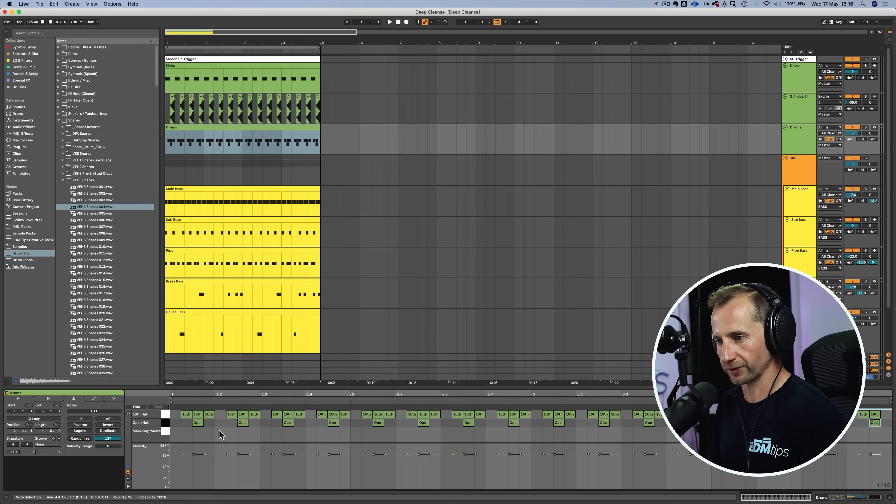
{"action": "double_click", "coordinate": [219, 431]}
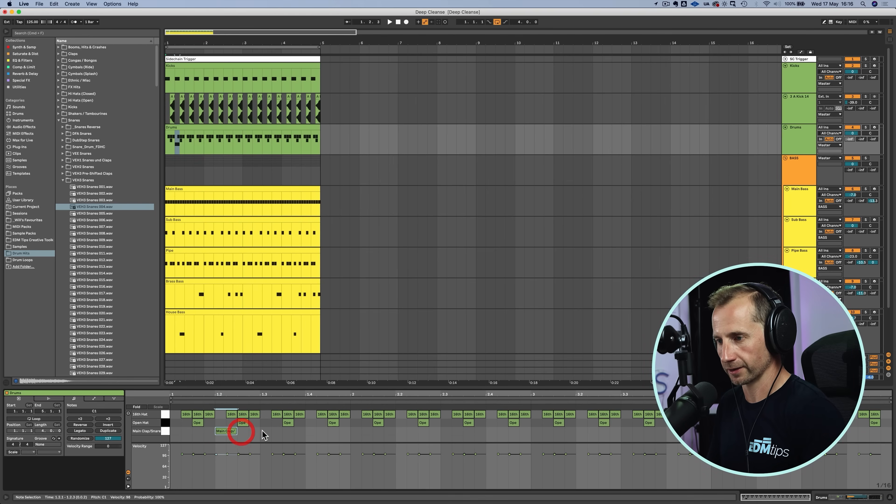
{"action": "left_click_drag", "start_coordinate": [259, 436], "coordinate": [170, 441]}
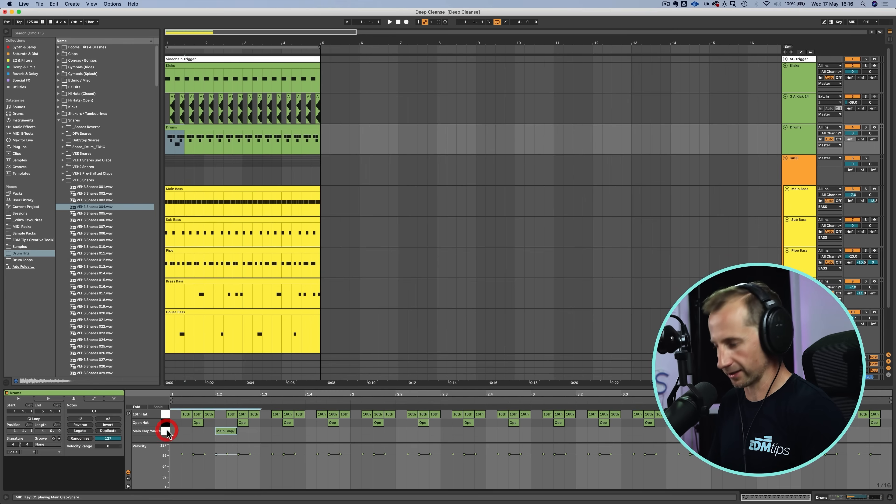
{"action": "key", "text": "super+d"}
{"action": "key", "text": "super+d"}
{"action": "key", "text": "super+d"}
{"action": "key", "text": "super+d"}
{"action": "key", "text": "super+d"}
{"action": "key", "text": "super+d"}
{"action": "key", "text": "super+d"}
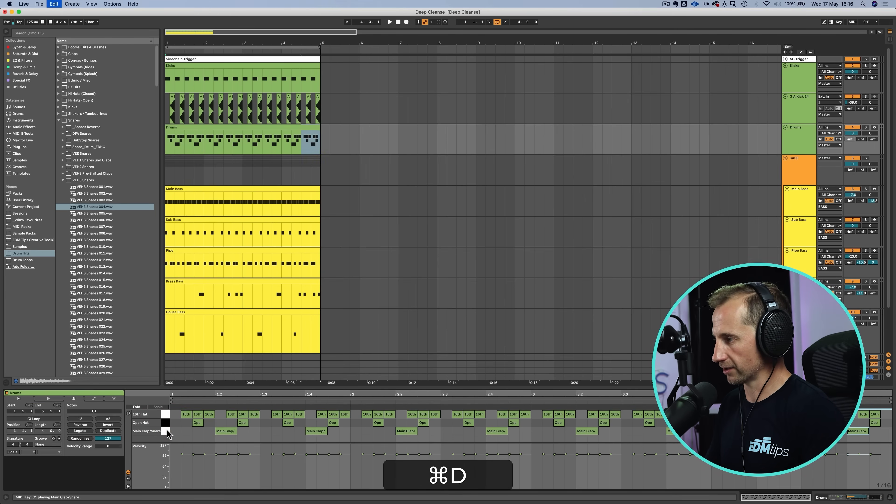
Lower the Main Clap/Snare chain's volume to about -19 dB and raise its EQ low-cut frequency while the loop plays.
{"action": "key", "text": "super+shift+Tab"}
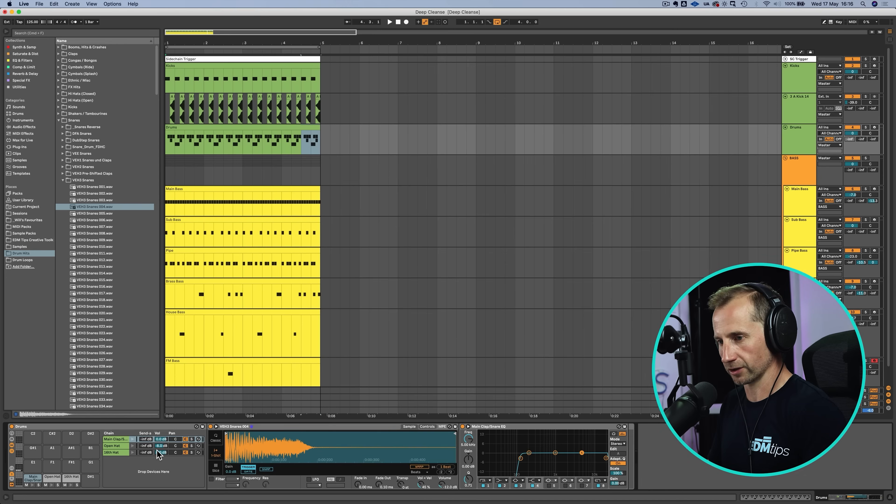
{"action": "key", "text": "space"}
{"action": "mouse_move", "coordinate": [160, 439]}
{"action": "left_mouse_down"}
{"action": "mouse_move", "coordinate": [161, 459]}
{"action": "mouse_move", "coordinate": [161, 447]}
{"action": "left_mouse_up"}
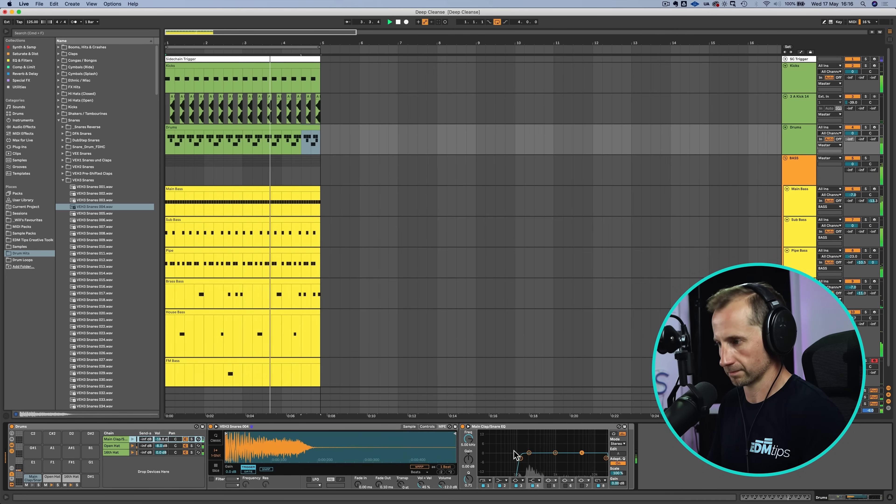
{"action": "left_click", "coordinate": [521, 458]}
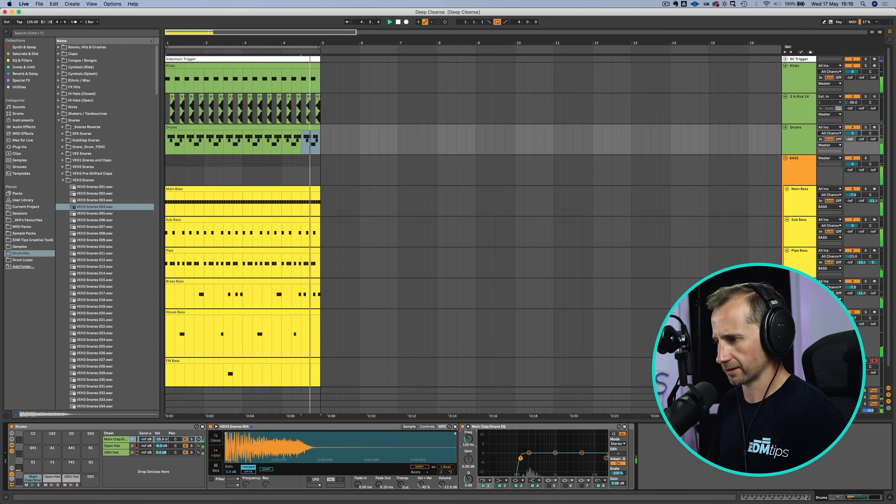
Hot-swap the snare in the loop to VEH3 Snares 005.wav and 006.wav with browser preview turned off.
{"action": "left_click", "coordinate": [454, 460]}
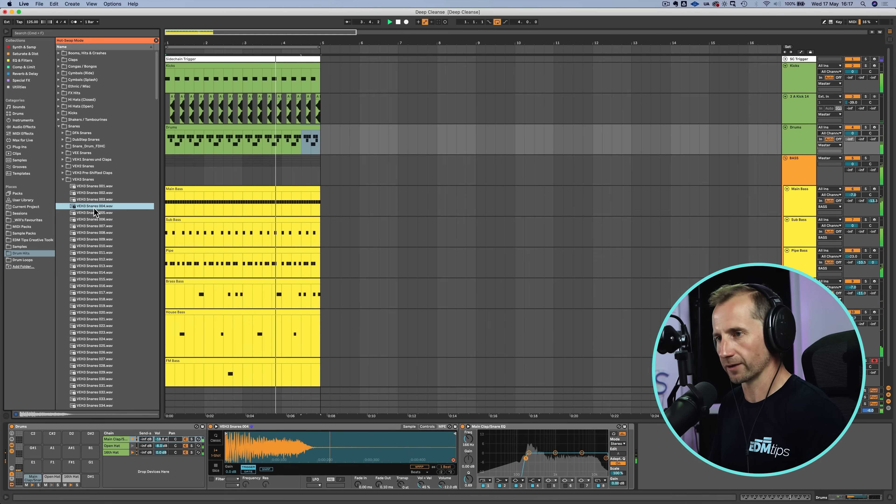
{"action": "left_click", "coordinate": [16, 415]}
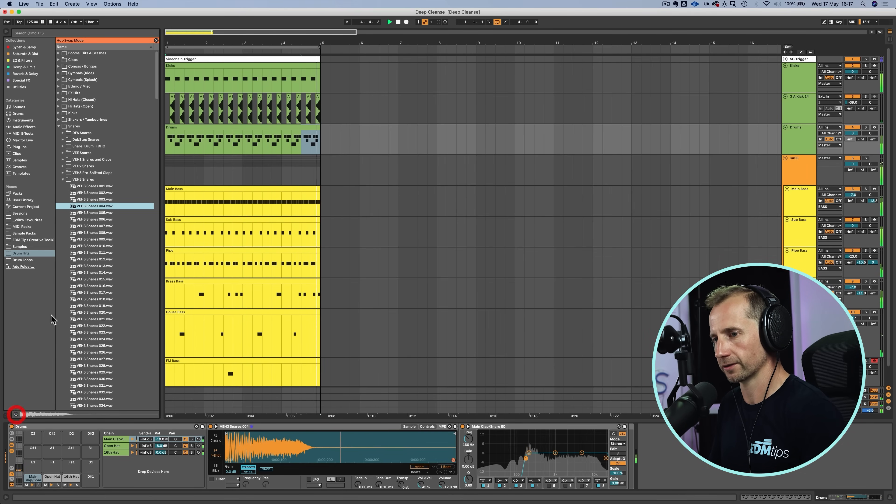
{"action": "left_click", "coordinate": [95, 213]}
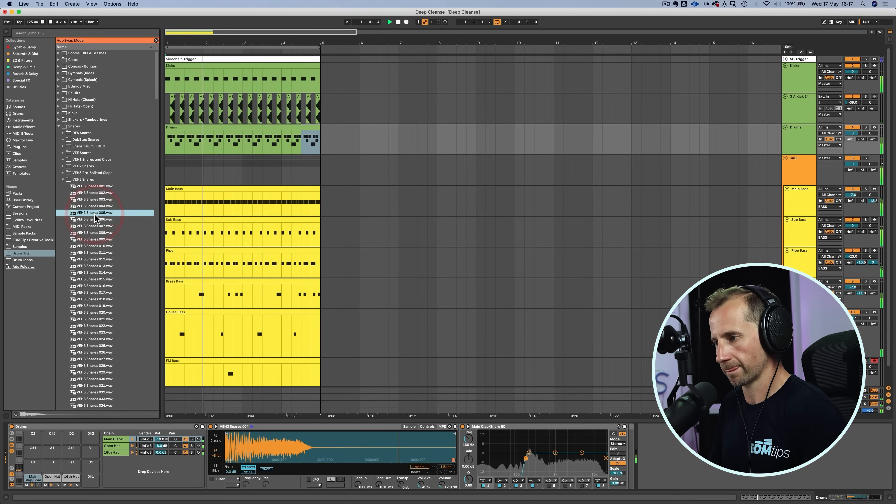
{"action": "key", "text": "Return"}
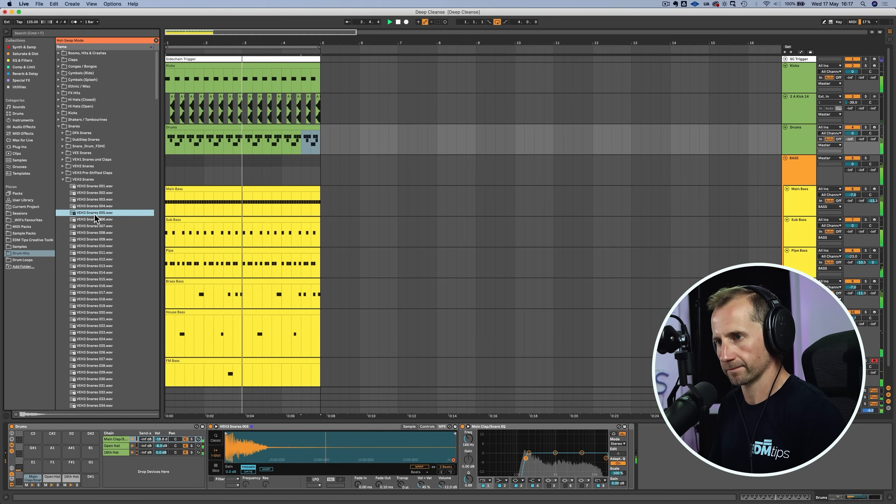
{"action": "key", "text": "Down"}
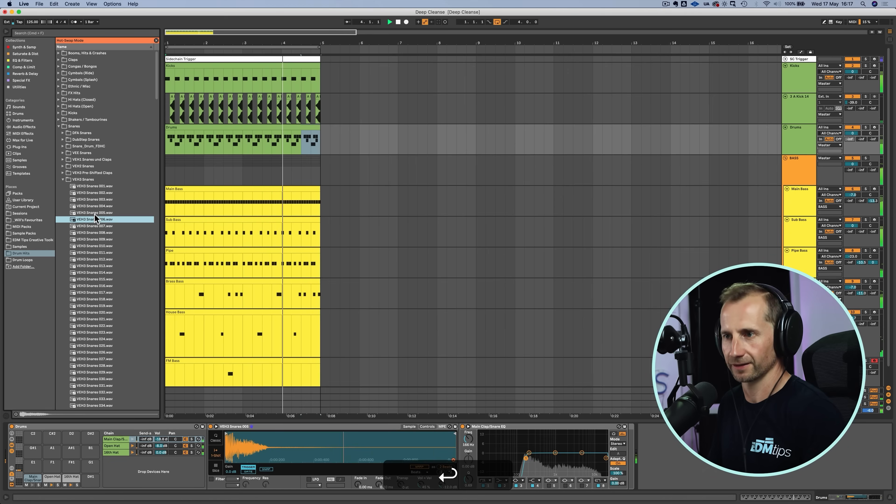
{"action": "key", "text": "Up"}
{"action": "key", "text": "Up"}
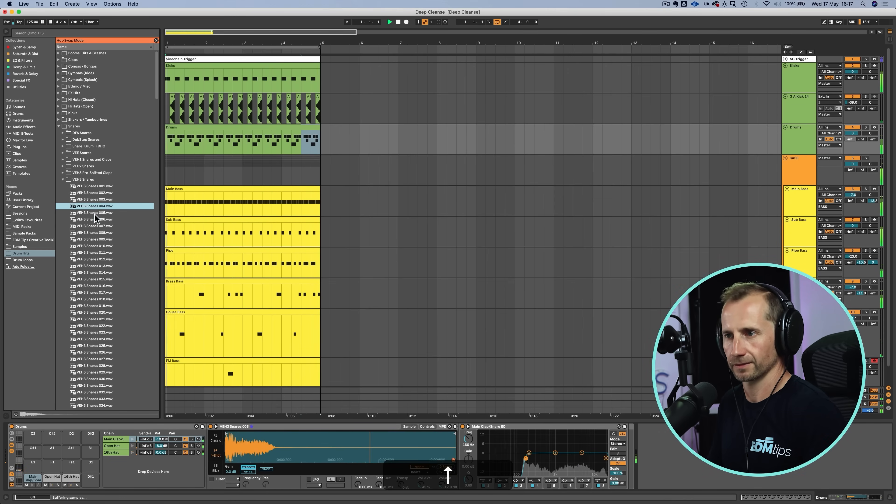
Compare VEH3 Snares 002 to 005 by hot-swapping them in the loop, and return to VEH3 Snares 004.wav.
{"action": "key", "text": "Return"}
{"action": "key", "text": "Up"}
{"action": "key", "text": "Return"}
{"action": "key", "text": "Up"}
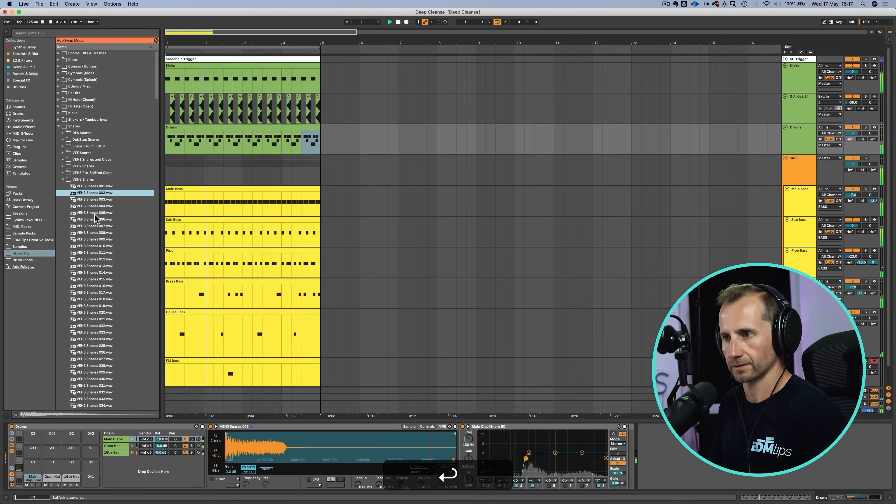
{"action": "key", "text": "Down"}
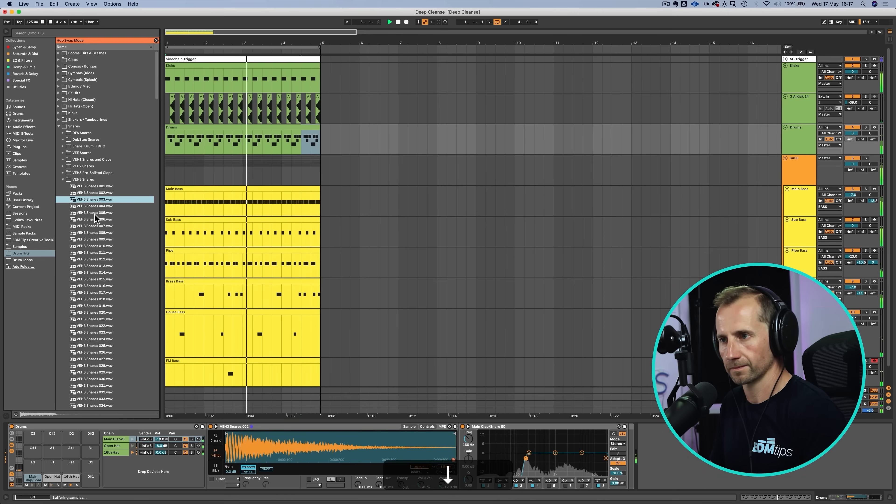
{"action": "key", "text": "Down"}
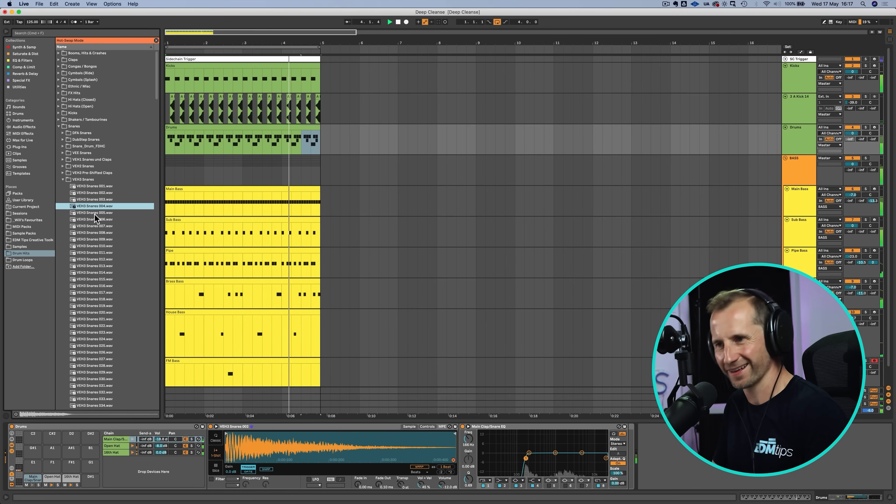
{"action": "key", "text": "Return"}
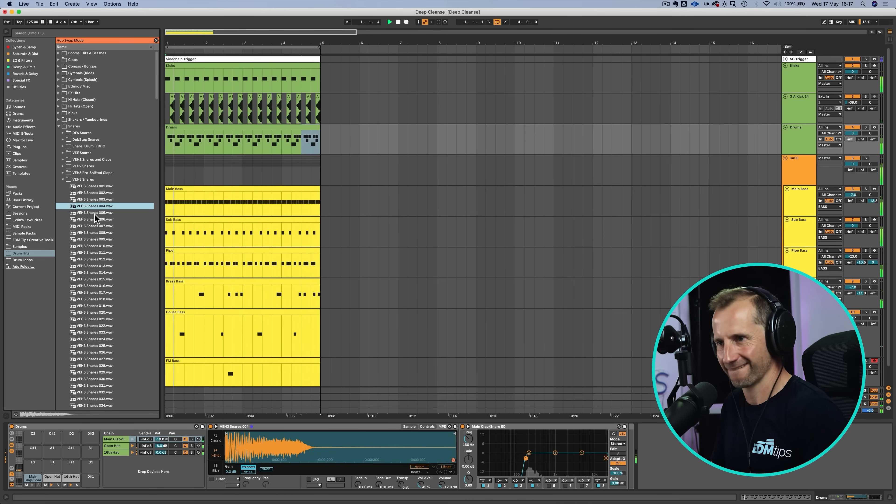
{"action": "key", "text": "Down"}
{"action": "key", "text": "Return"}
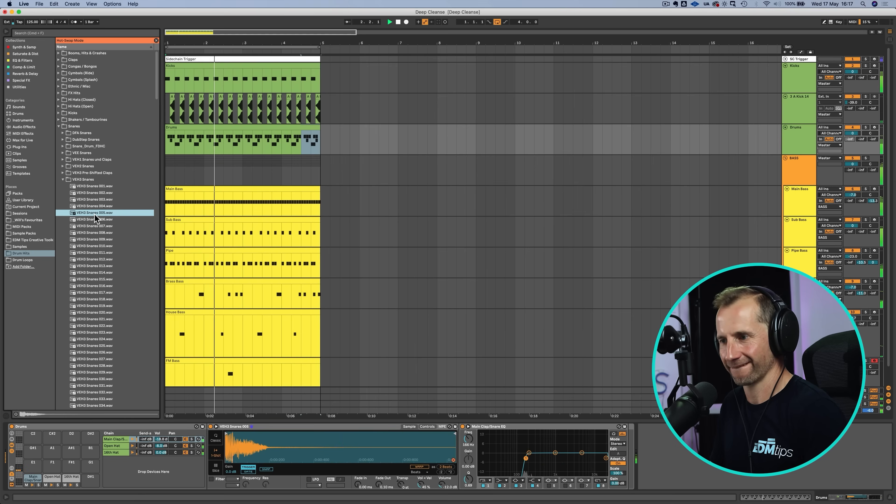
{"action": "key", "text": "Up"}
{"action": "key", "text": "Return"}
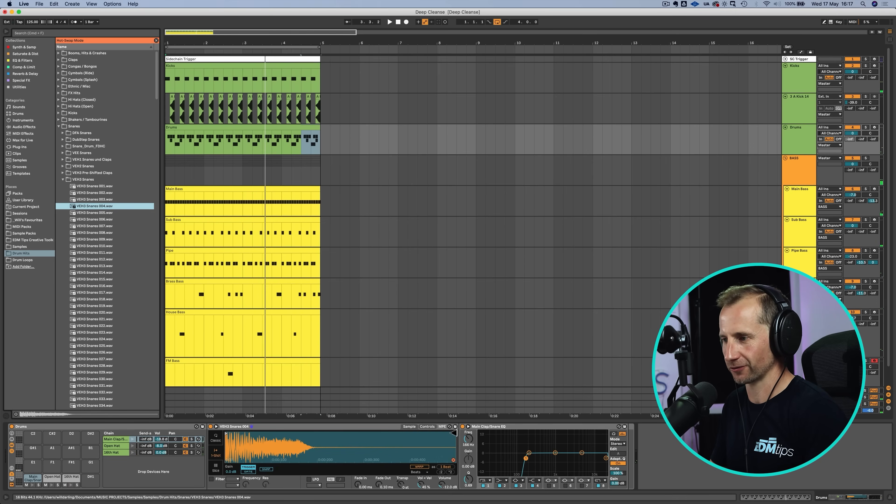
Trim the silence after the snare's tail, switch its sampler to Classic mode, and set sustain to -inf dB with a 1.83 s decay.
{"action": "left_click_drag", "start_coordinate": [388, 435], "coordinate": [314, 438]}
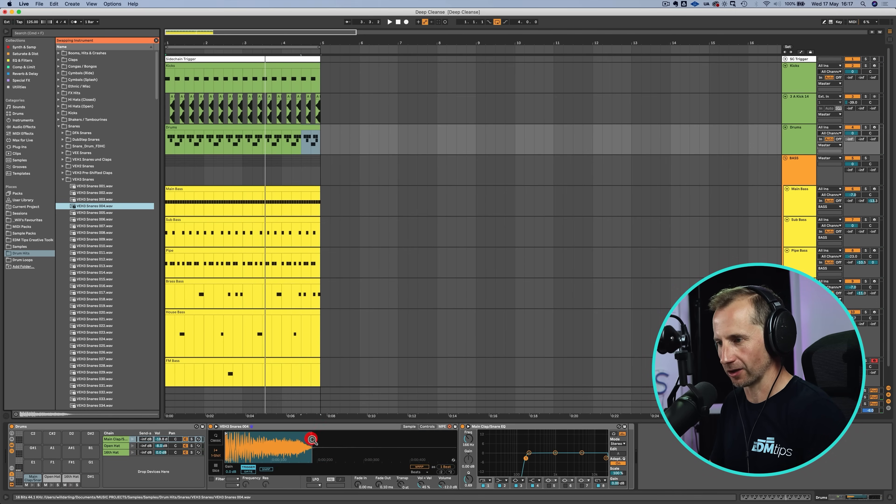
{"action": "key", "text": "space"}
{"action": "left_click", "coordinate": [216, 438]}
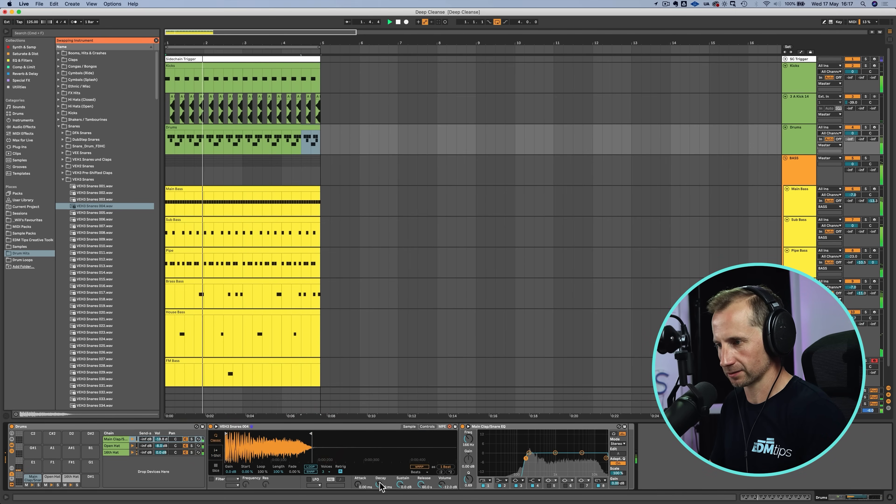
{"action": "mouse_move", "coordinate": [399, 485]}
{"action": "left_mouse_down"}
{"action": "mouse_move", "coordinate": [400, 494]}
{"action": "mouse_move", "coordinate": [385, 477]}
{"action": "left_mouse_up"}
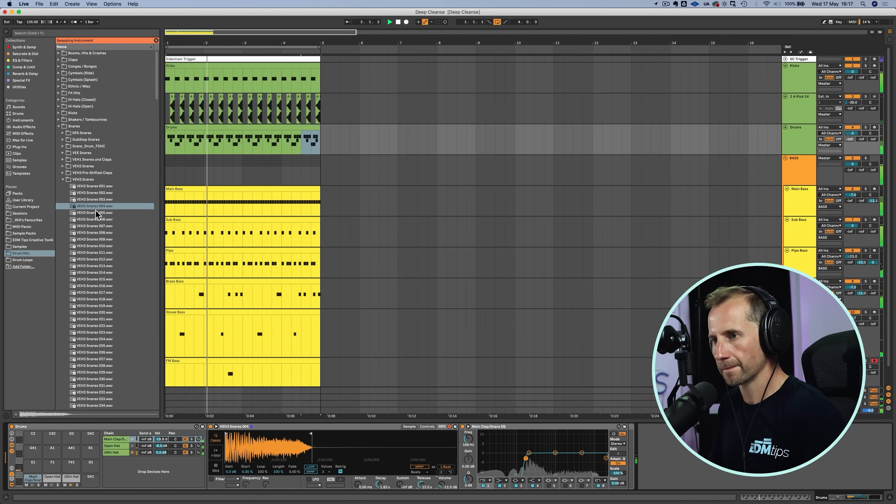
Replace the sample in the Main Clap/Snare chain's sampler with VEH3 Snares 005.wav.
{"action": "left_click_drag", "start_coordinate": [95, 212], "coordinate": [247, 443]}
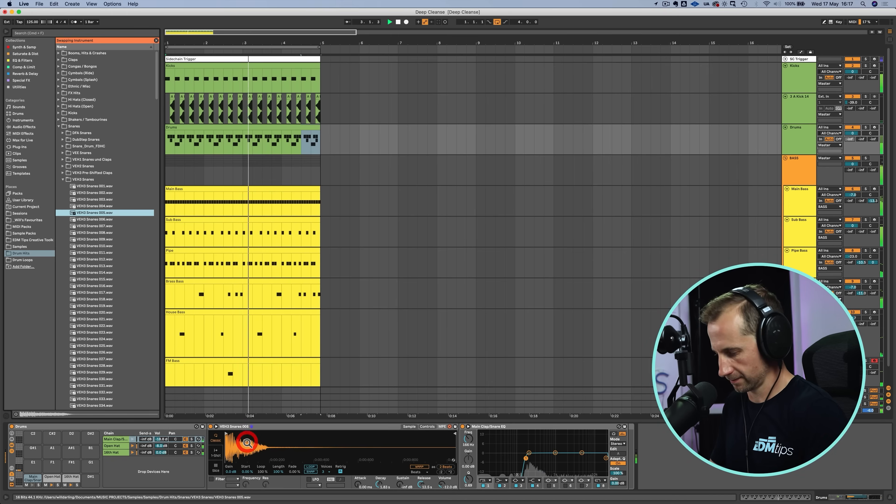
Undo the sample replacement in the Main Clap/Snare chain, solo the Drums track, and move its EQ low cut to 150 Hz.
{"action": "key", "text": "super+z"}
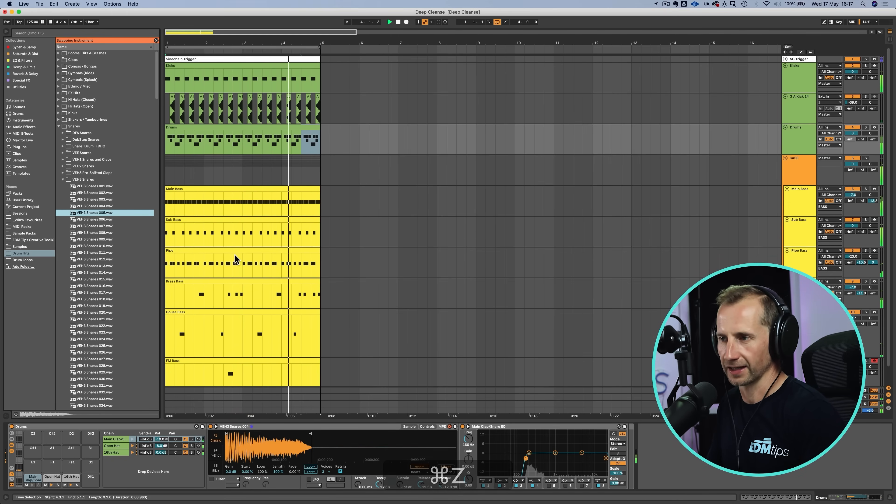
{"action": "left_click", "coordinate": [867, 128]}
{"action": "key", "text": "space"}
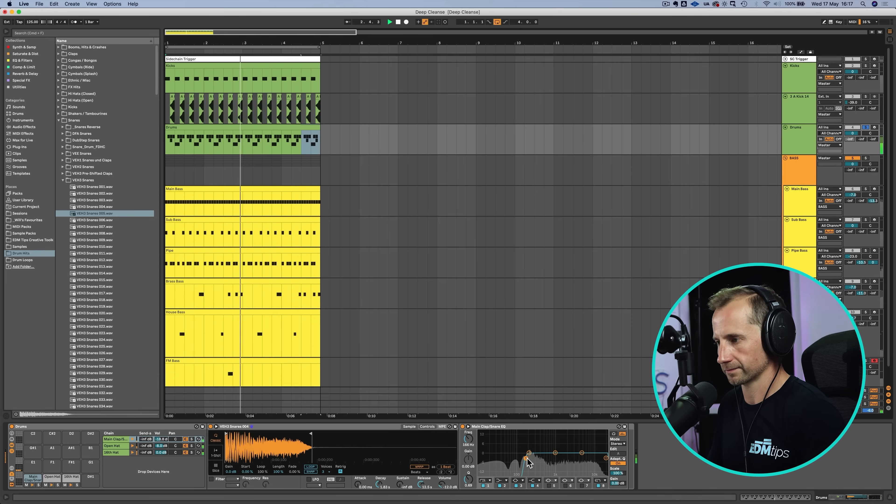
{"action": "left_click_drag", "start_coordinate": [526, 459], "coordinate": [524, 458]}
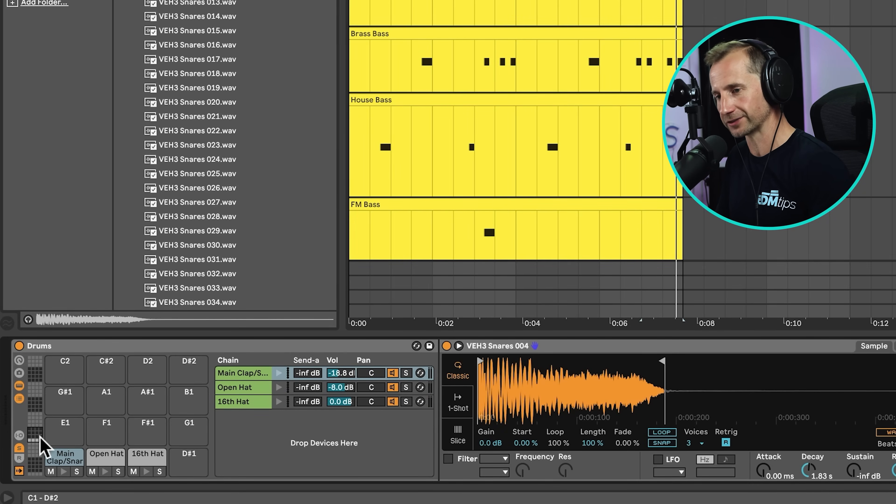
Show the Drums rack's input/output columns and return chains, and inspect how the Room Reverb return chain is routed.
{"action": "left_click", "coordinate": [19, 435]}
{"action": "left_click", "coordinate": [19, 435]}
{"action": "left_click", "coordinate": [19, 435]}
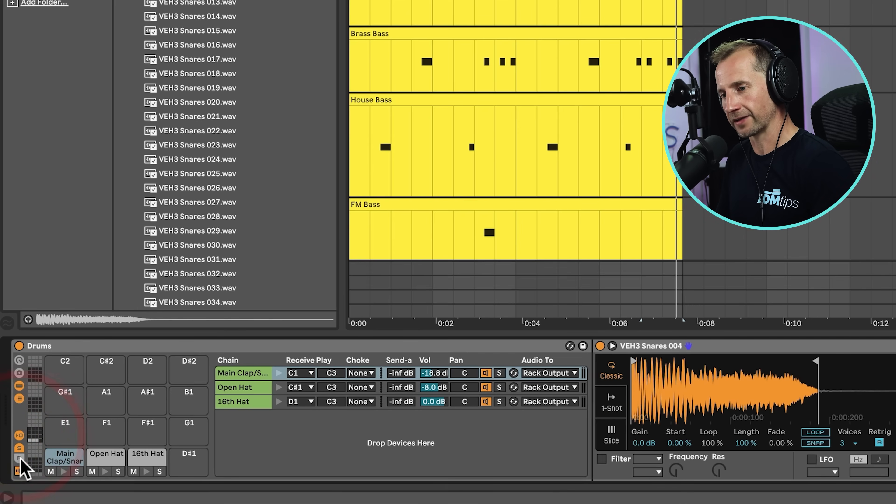
{"action": "left_click", "coordinate": [19, 458]}
{"action": "right_click", "coordinate": [302, 466]}
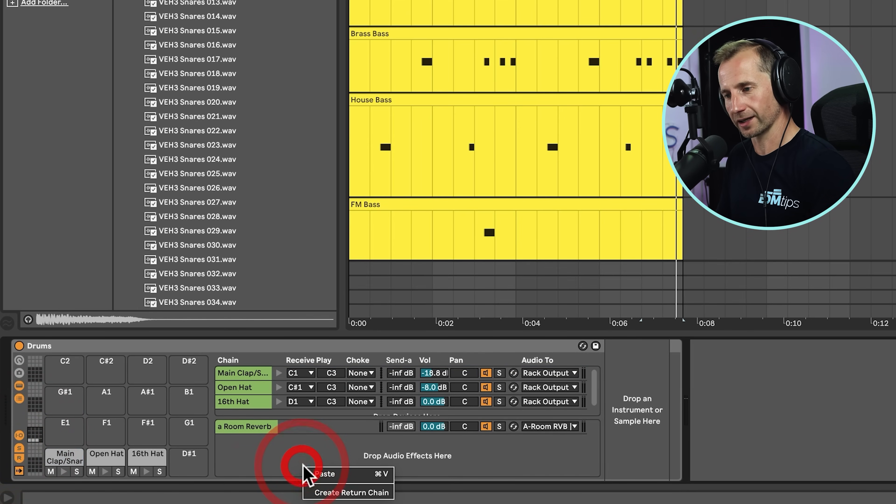
{"action": "left_click", "coordinate": [261, 444]}
{"action": "left_click", "coordinate": [258, 427]}
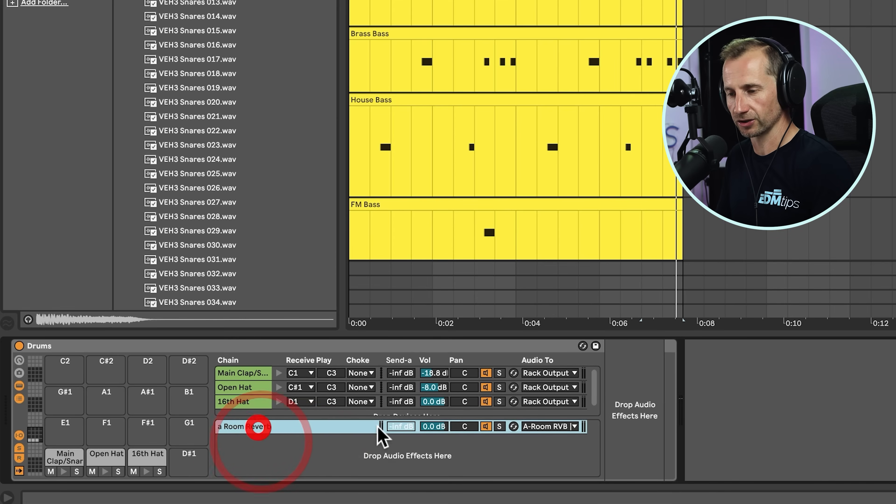
{"action": "left_click", "coordinate": [536, 427]}
{"action": "left_click", "coordinate": [451, 437]}
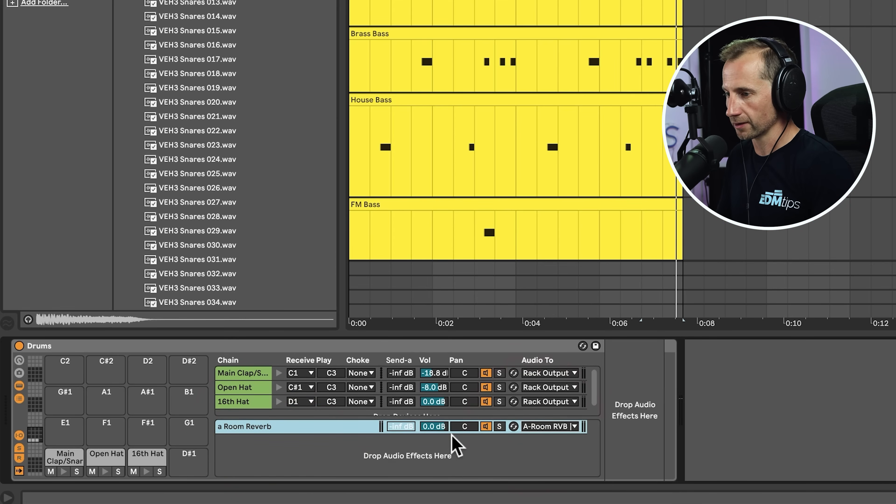
Look at the set's return tracks in Session View, and return to Arrangement View.
{"action": "key", "text": "Tab"}
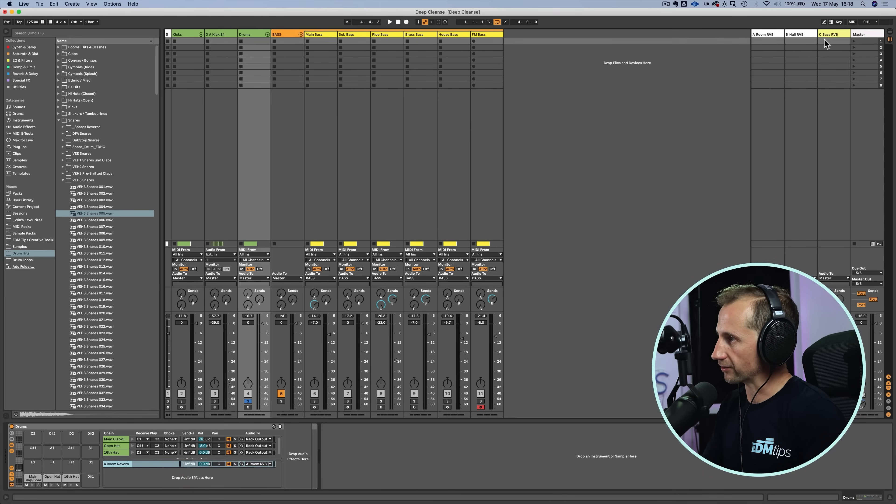
{"action": "key", "text": "Tab"}
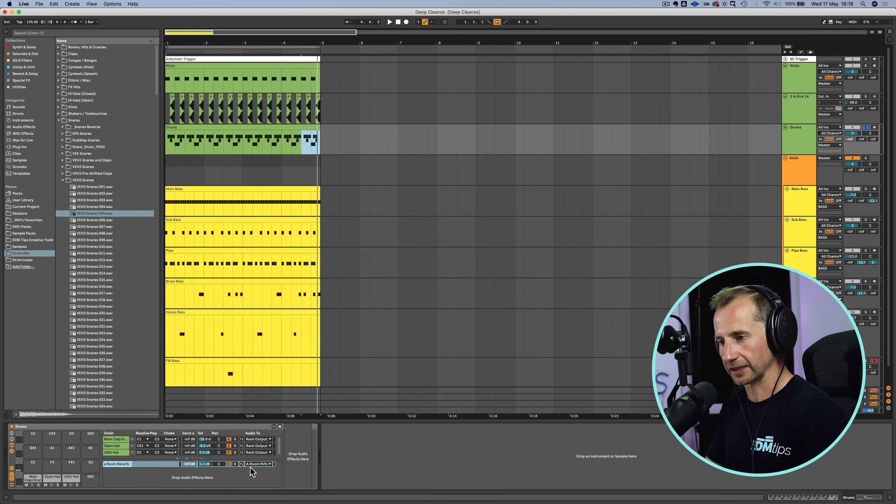
{"action": "key", "text": "Tab"}
{"action": "key", "text": "Tab"}
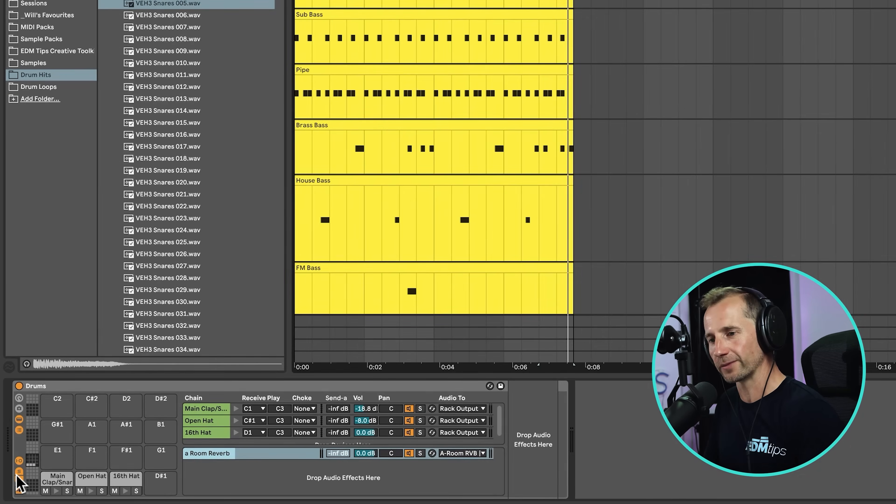
Hide the Drums rack's return chains and input/output columns, keeping the send levels shown.
{"action": "left_click", "coordinate": [11, 473]}
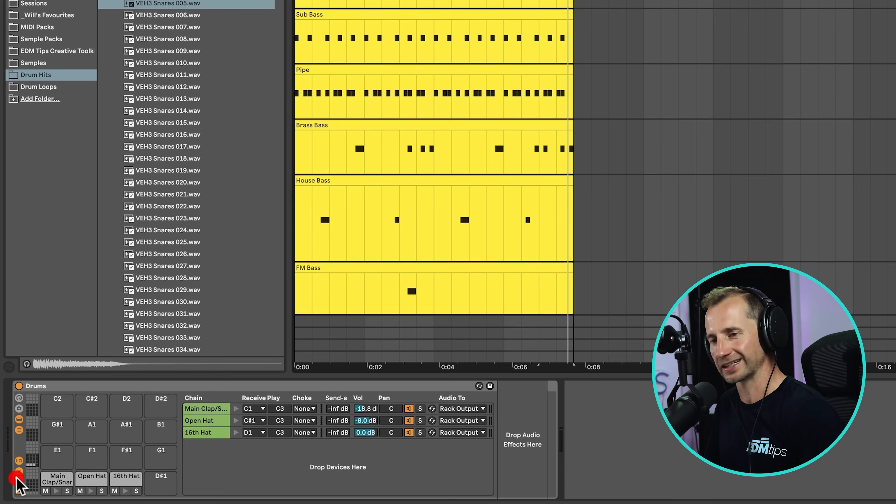
{"action": "left_click", "coordinate": [19, 461]}
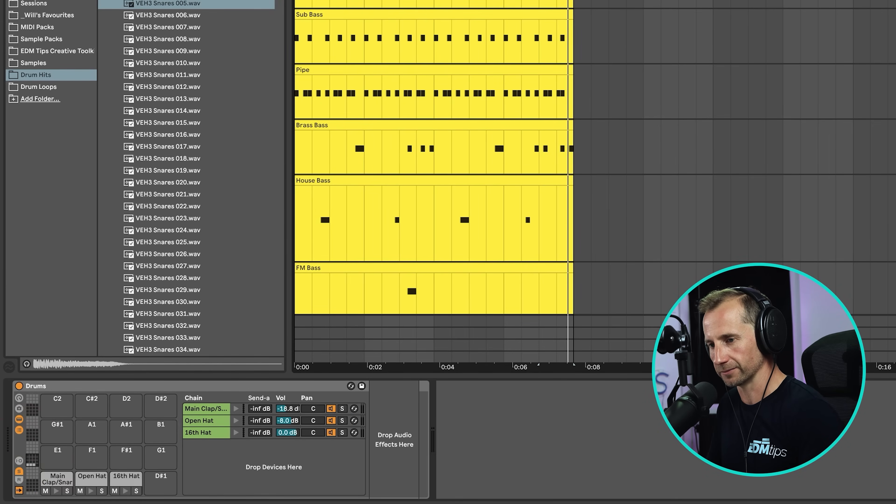
{"action": "left_click", "coordinate": [19, 471]}
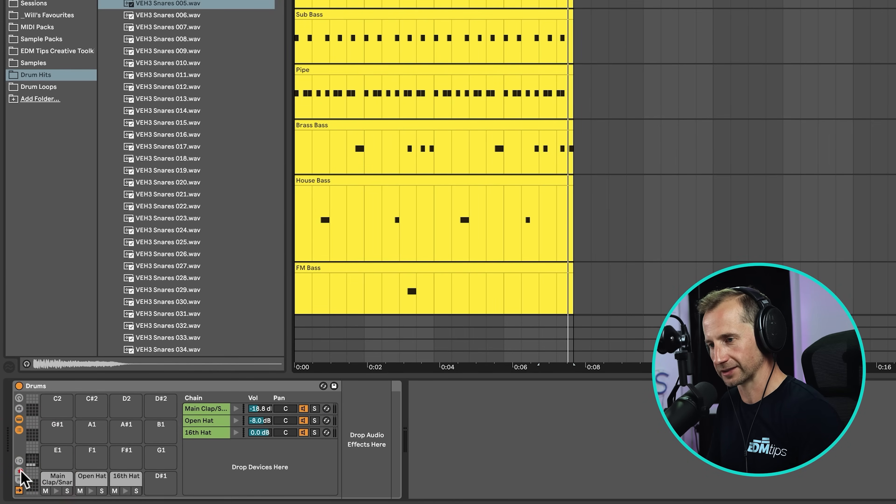
{"action": "left_click", "coordinate": [20, 471]}
{"action": "left_click", "coordinate": [20, 471]}
{"action": "left_click", "coordinate": [20, 471]}
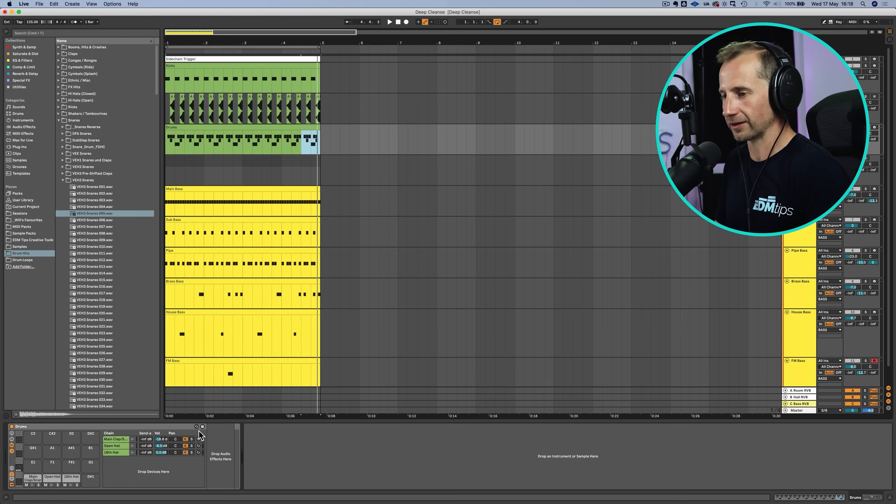
Compare VEH3 Snares 004, 006 and 005 in the Main Clap/Snare sampler during playback, and keep VEH3 Snares 005.wav.
{"action": "left_click", "coordinate": [204, 408]}
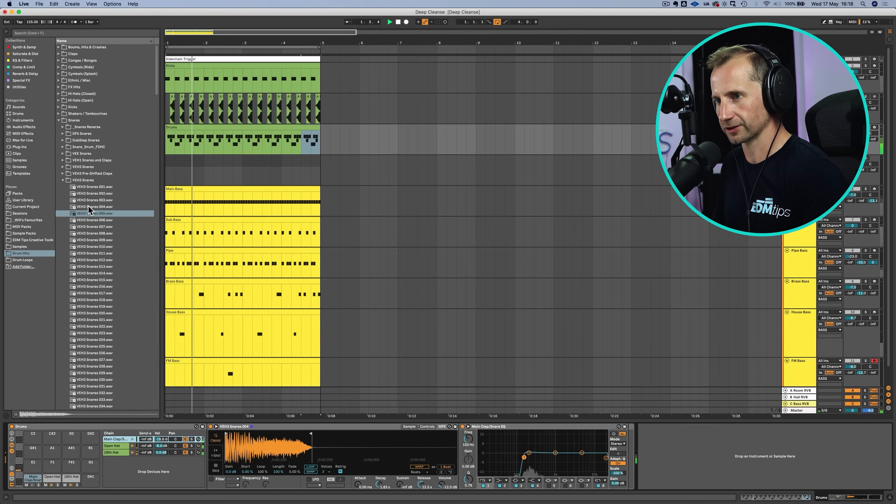
{"action": "mouse_move", "coordinate": [88, 206]}
{"action": "left_mouse_down"}
{"action": "mouse_move", "coordinate": [209, 356]}
{"action": "mouse_move", "coordinate": [271, 459]}
{"action": "mouse_move", "coordinate": [267, 449]}
{"action": "left_mouse_up"}
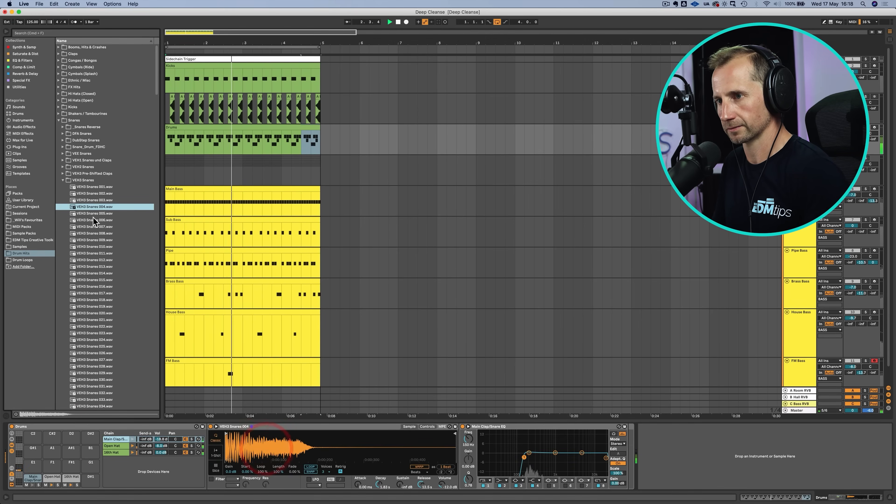
{"action": "left_click_drag", "start_coordinate": [93, 219], "coordinate": [249, 451]}
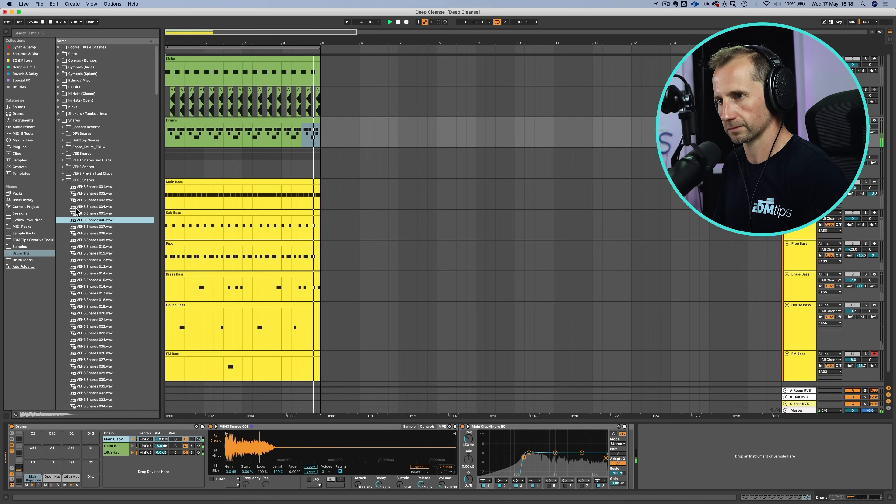
{"action": "left_click_drag", "start_coordinate": [95, 213], "coordinate": [241, 447]}
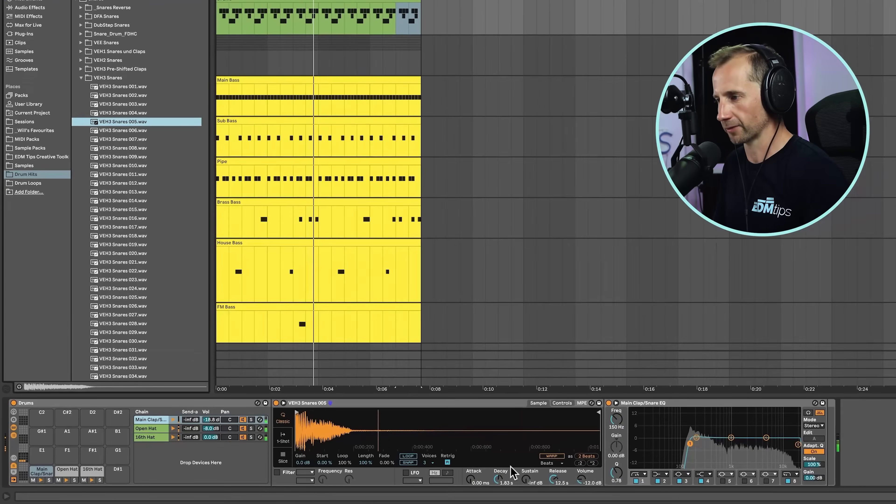
Add a 3.81 dB boost at 2.40 kHz with a Q of 1.94 to the Main Clap/Snare EQ.
{"action": "left_click_drag", "start_coordinate": [767, 438], "coordinate": [751, 426]}
{"action": "left_click", "coordinate": [745, 482]}
{"action": "left_click_drag", "start_coordinate": [616, 472], "coordinate": [616, 455]}
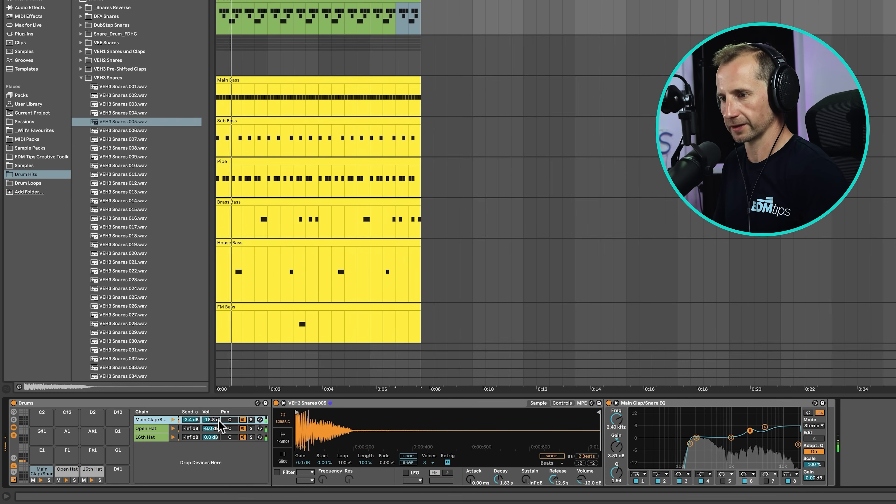
Set the Open Hat reverb send to -12.0 dB, add reverb send to the 16th Hat, and raise the Main Clap/Snare volume.
{"action": "mouse_move", "coordinate": [191, 428]}
{"action": "left_mouse_down"}
{"action": "mouse_move", "coordinate": [191, 416]}
{"action": "mouse_move", "coordinate": [190, 438]}
{"action": "left_mouse_up"}
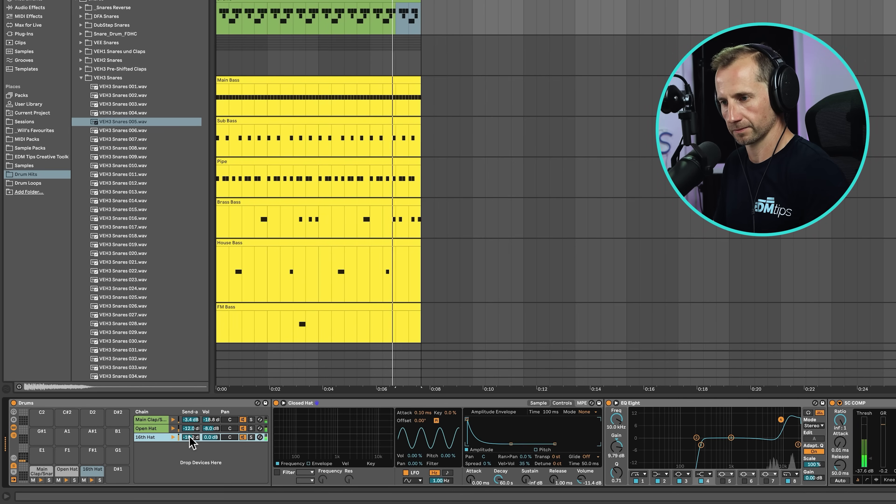
{"action": "left_click_drag", "start_coordinate": [211, 420], "coordinate": [211, 415]}
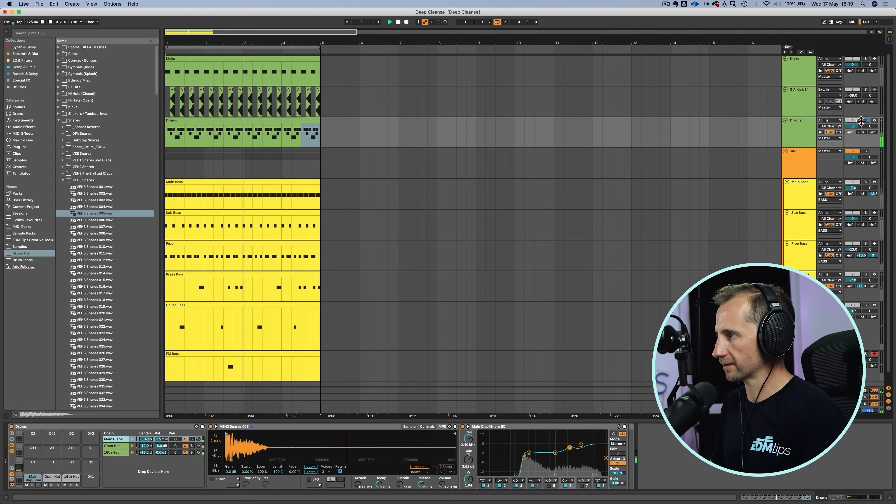
Unsolo the Drums track to hear it in the full mix, and save the set.
{"action": "left_click", "coordinate": [865, 120]}
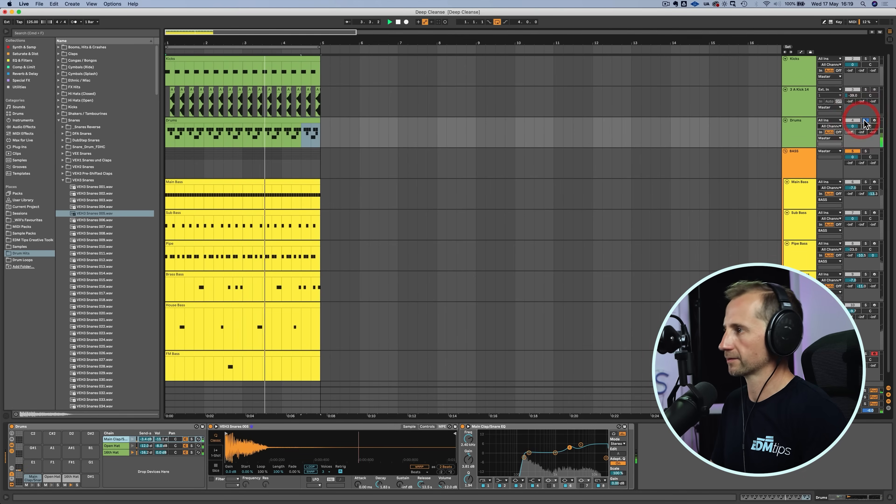
{"action": "left_click", "coordinate": [865, 121]}
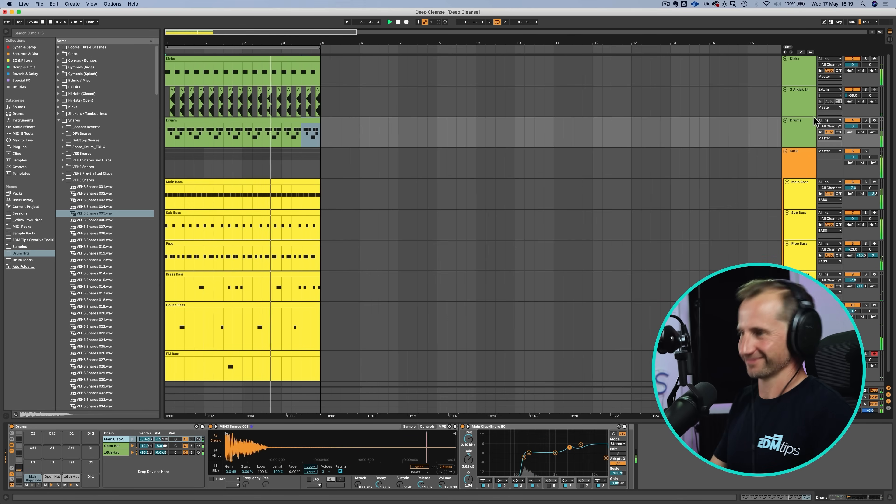
{"action": "key", "text": "super+s"}
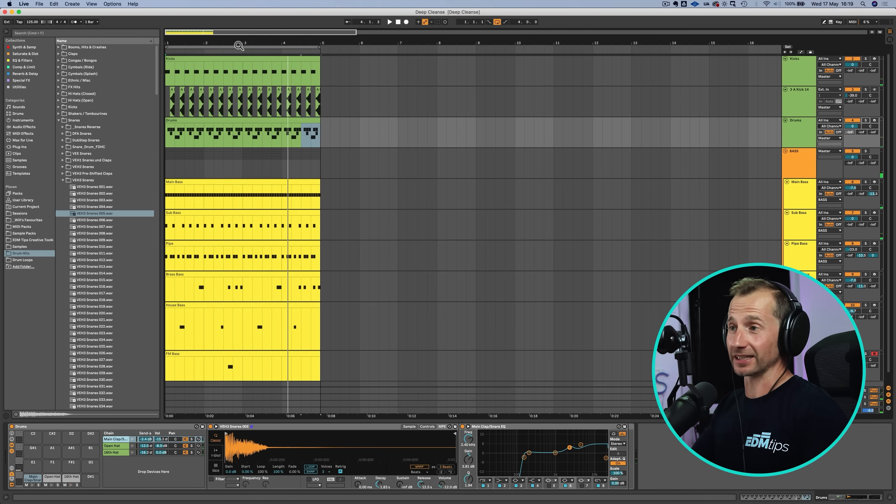
Fold the 3 A Kick 14 track, the BASS group and the browser's Snares folder, and save the set.
{"action": "left_click_drag", "start_coordinate": [237, 44], "coordinate": [237, 103]}
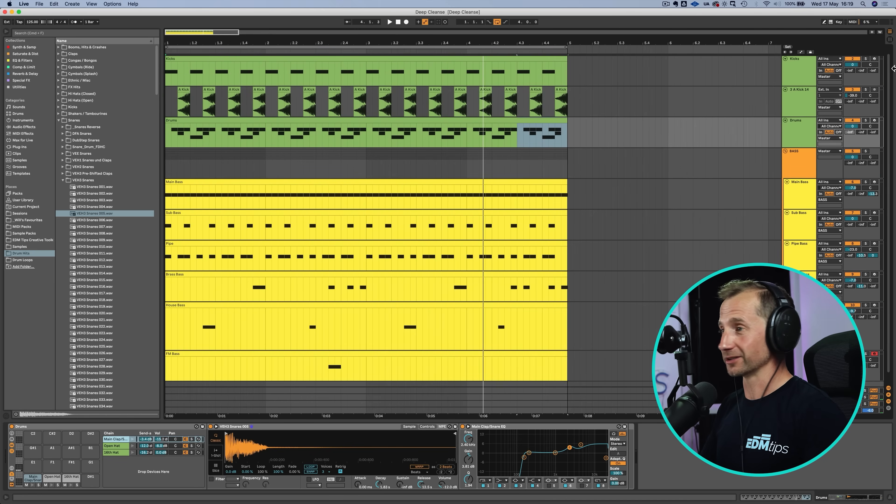
{"action": "left_click", "coordinate": [785, 90]}
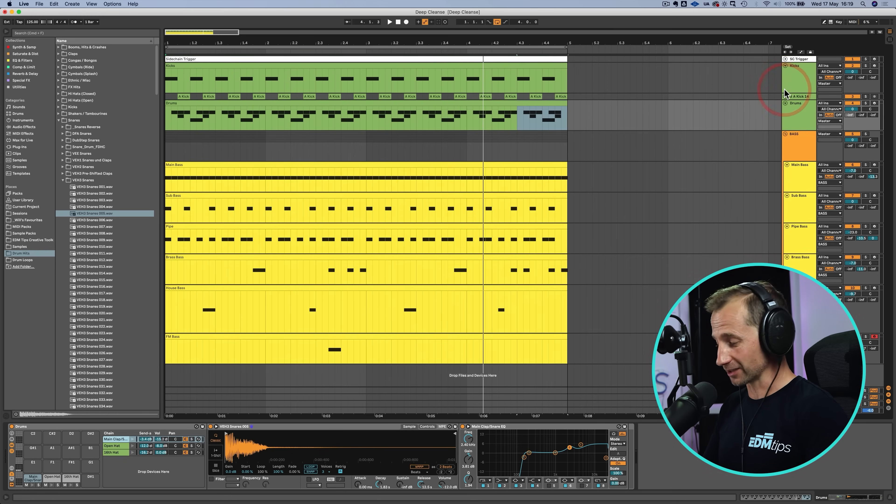
{"action": "key", "text": "super+s"}
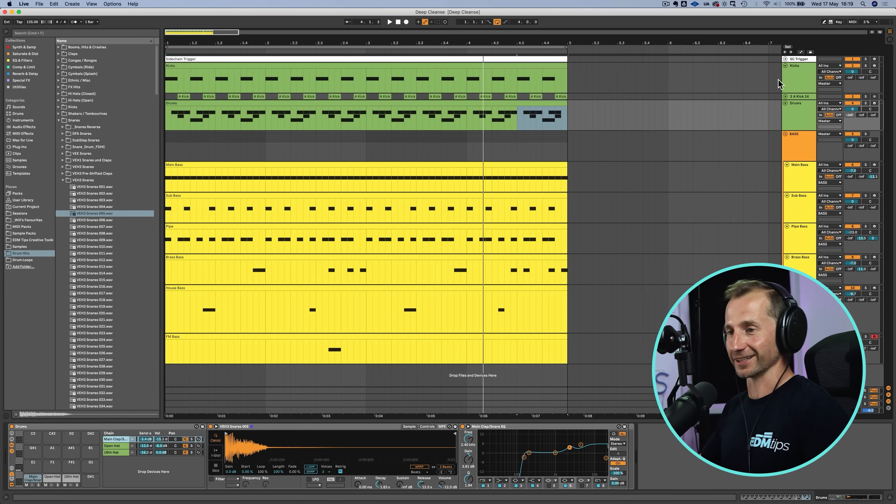
{"action": "left_click", "coordinate": [59, 120]}
{"action": "left_click", "coordinate": [785, 134]}
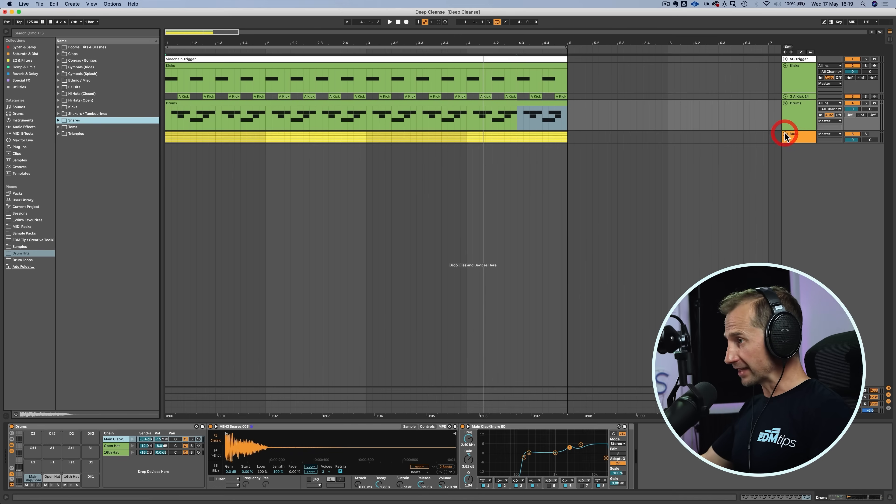
{"action": "key", "text": "super+s"}
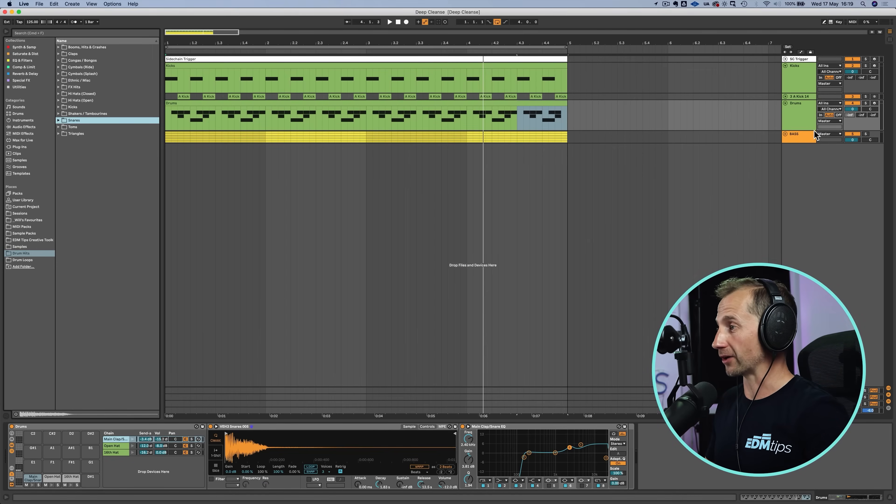
Insert a MIDI track below the BASS group, rename it Percussive Lead, and colour it turquoise.
{"action": "left_click", "coordinate": [812, 132]}
{"action": "key", "text": "shift+super+t"}
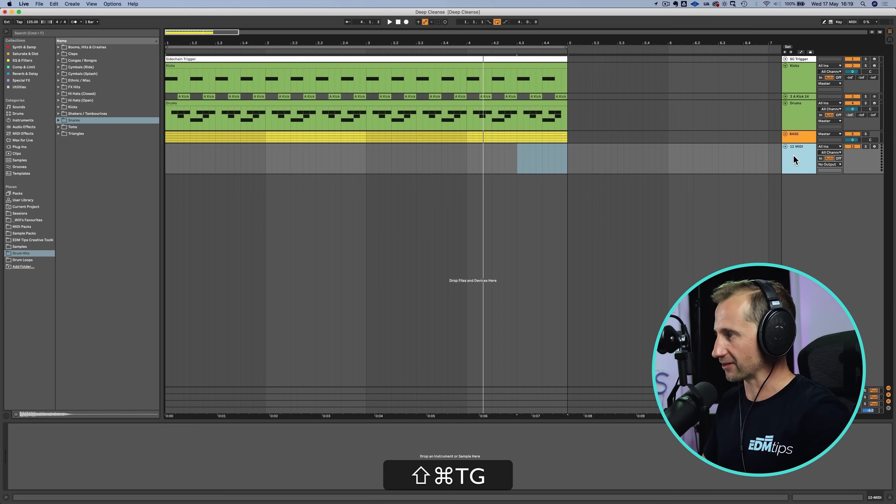
{"action": "left_click", "coordinate": [794, 155]}
{"action": "key", "text": "super+r"}
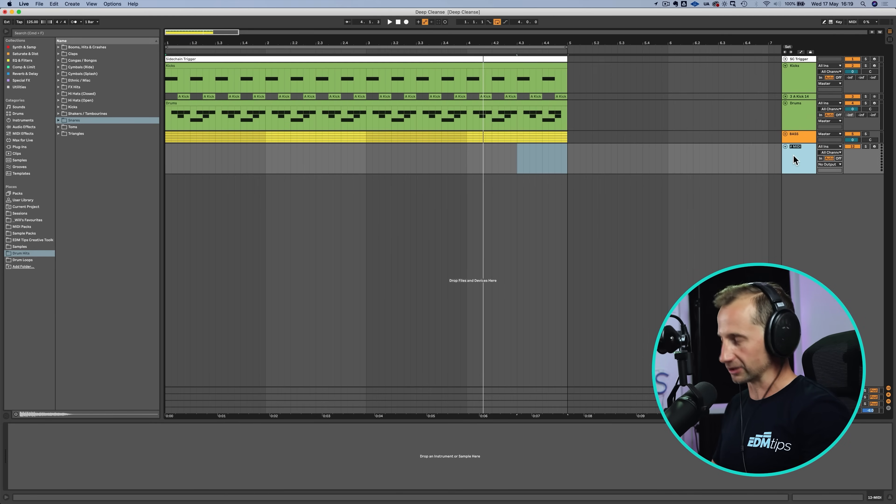
{"action": "key", "text": "shift"}
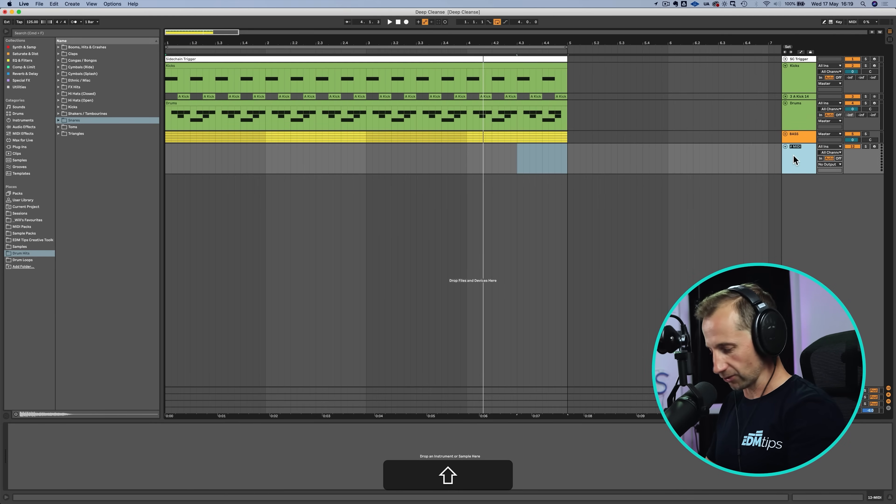
{"action": "type", "text": "P"}
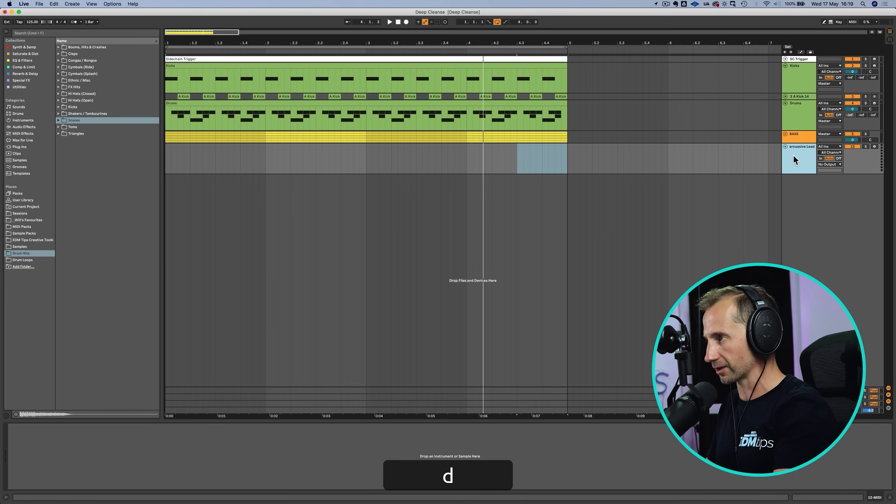
{"action": "type", "text": "ercussive Lead"}
{"action": "key", "text": "Return"}
{"action": "right_click", "coordinate": [794, 155]}
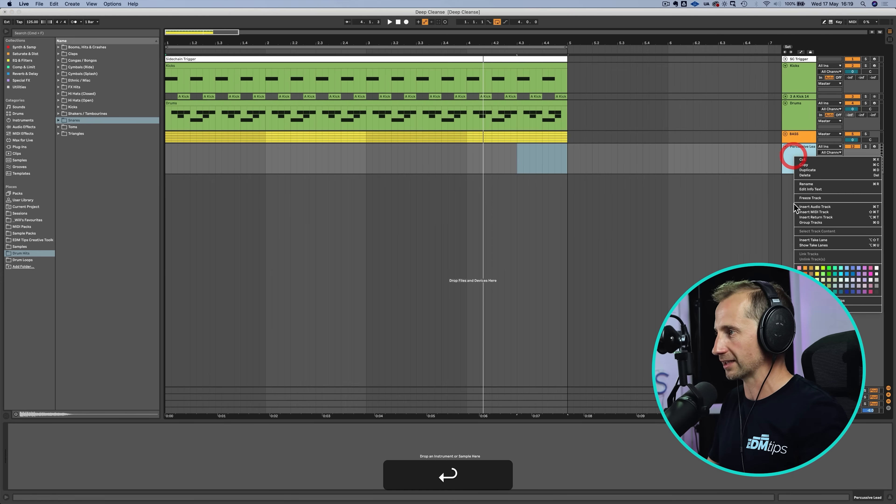
{"action": "left_click", "coordinate": [840, 269]}
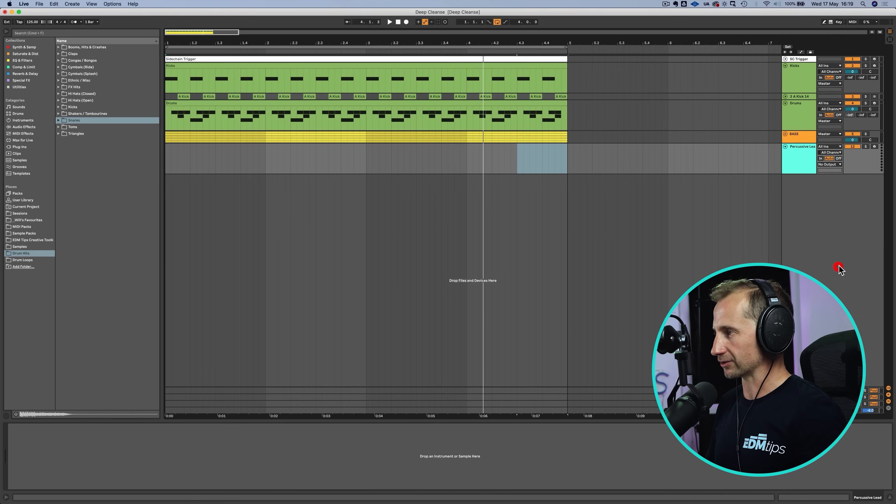
Widen the track header column to fit the Percussive Lead name, and save the set.
{"action": "left_click_drag", "start_coordinate": [781, 159], "coordinate": [770, 160]}
{"action": "left_click", "coordinate": [784, 159]}
{"action": "key", "text": "super+s"}
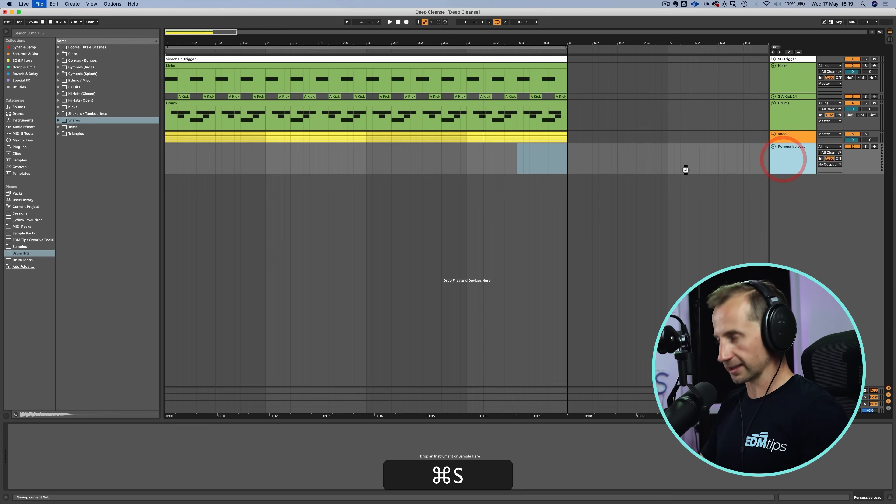
Load Serum onto the Percussive Lead track, solo the track, and set its volume to -7 dB.
{"action": "left_click", "coordinate": [23, 46]}
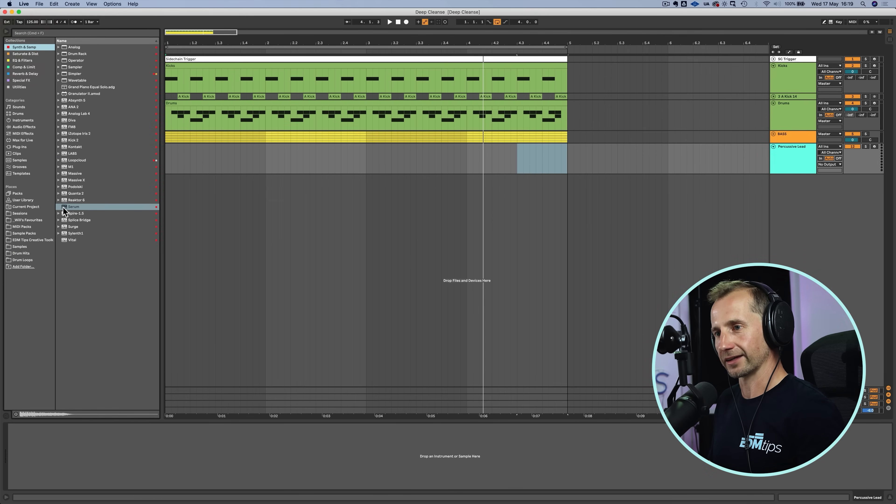
{"action": "left_click_drag", "start_coordinate": [208, 161], "coordinate": [388, 111]}
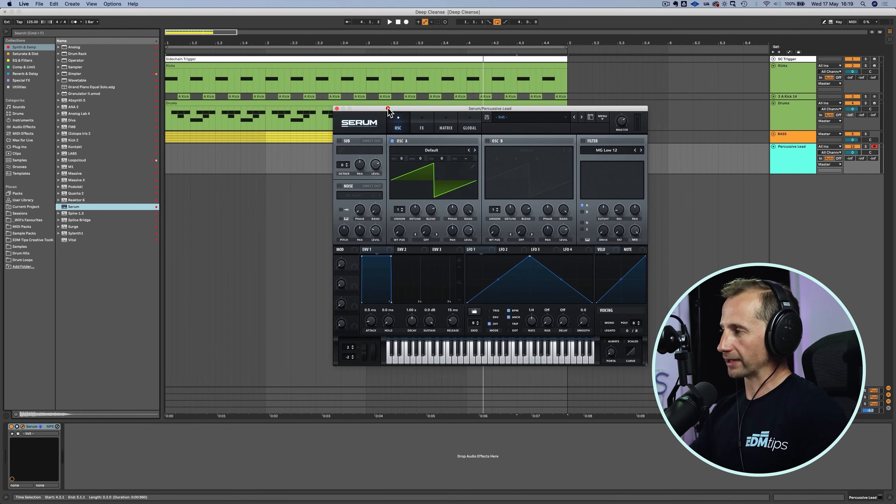
{"action": "left_click", "coordinate": [866, 146]}
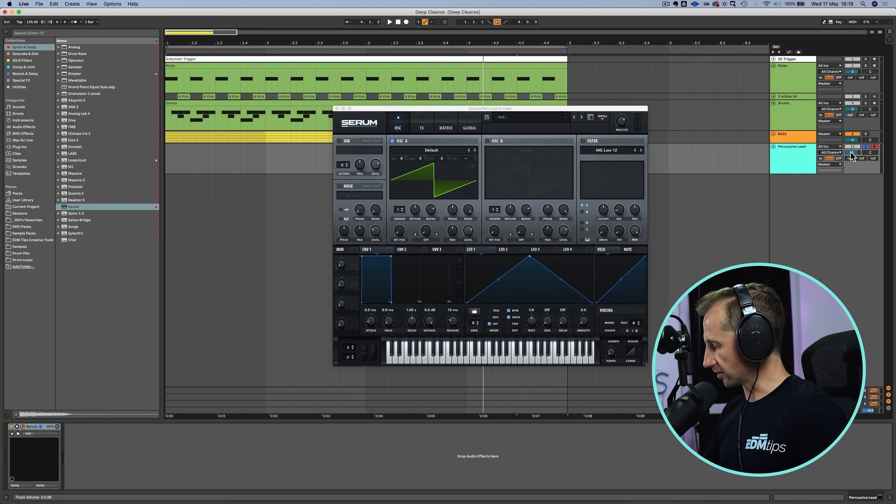
{"action": "type", "text": "7."}
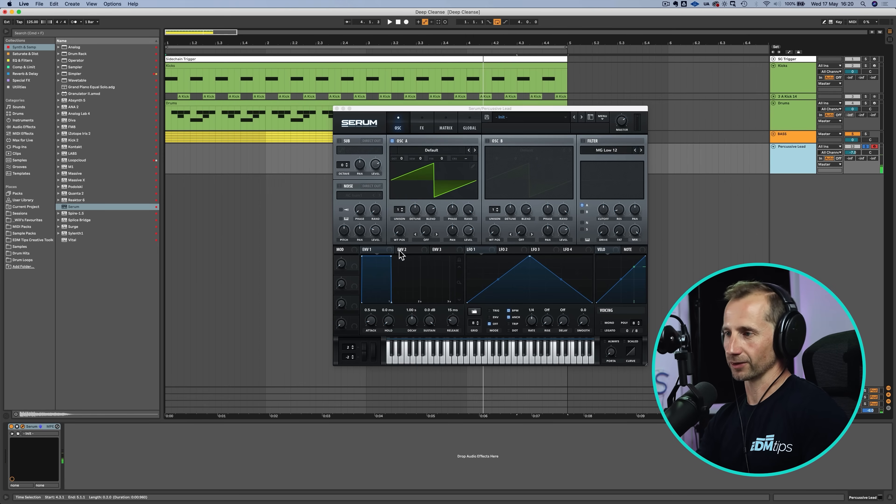
Shape Serum's envelope 2 into a short pluck with sustain 0% and decay 381 ms.
{"action": "left_click", "coordinate": [404, 254]}
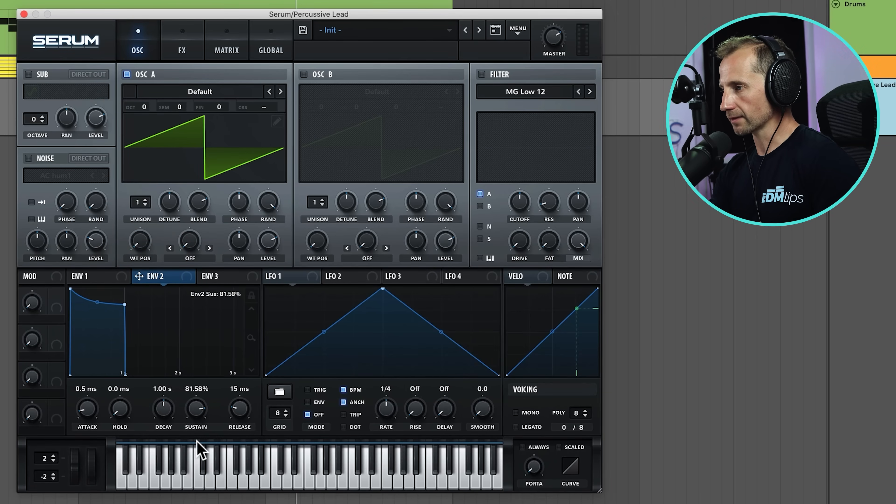
{"action": "left_click_drag", "start_coordinate": [199, 450], "coordinate": [199, 490]}
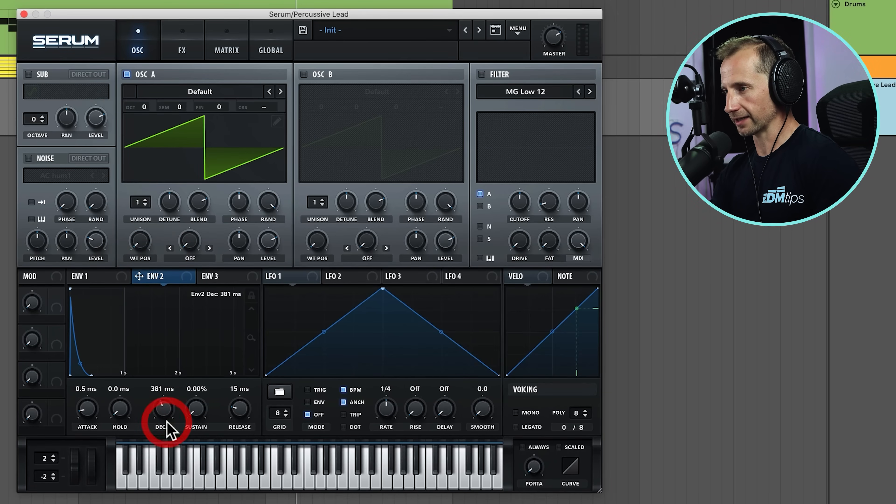
Enable Serum's noise oscillator and load the TransPerc3 sample from Attacks_Misc.
{"action": "left_click", "coordinate": [28, 158]}
{"action": "left_click", "coordinate": [55, 175]}
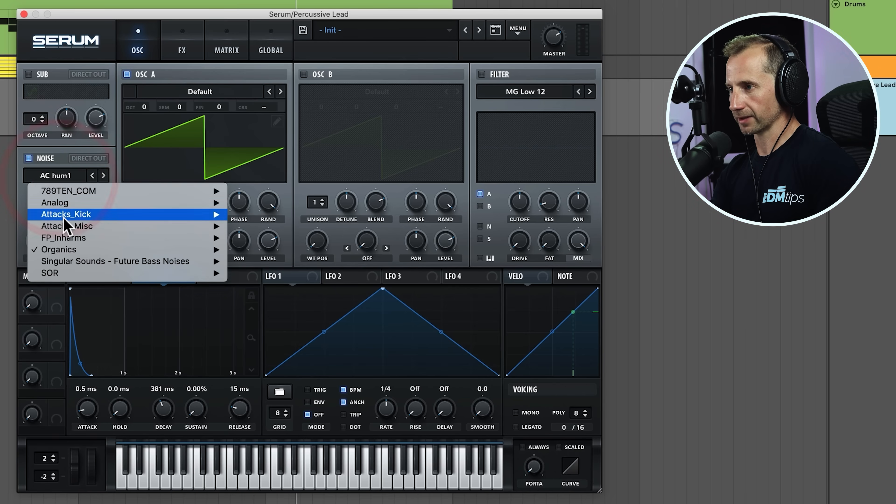
{"action": "mouse_move", "coordinate": [104, 191]}
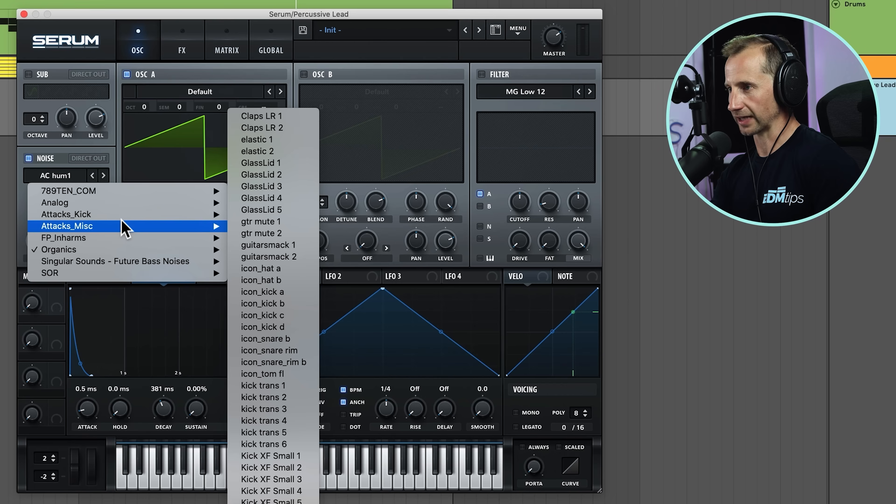
{"action": "mouse_move", "coordinate": [126, 237]}
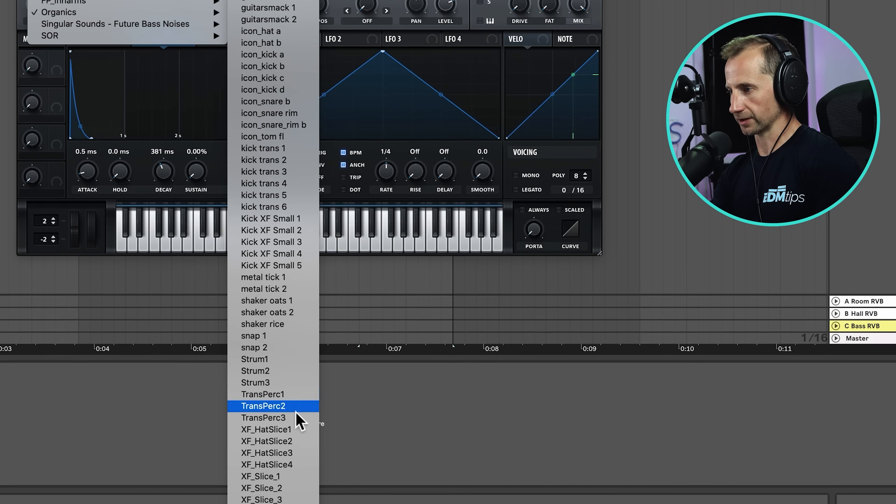
{"action": "left_click", "coordinate": [291, 418]}
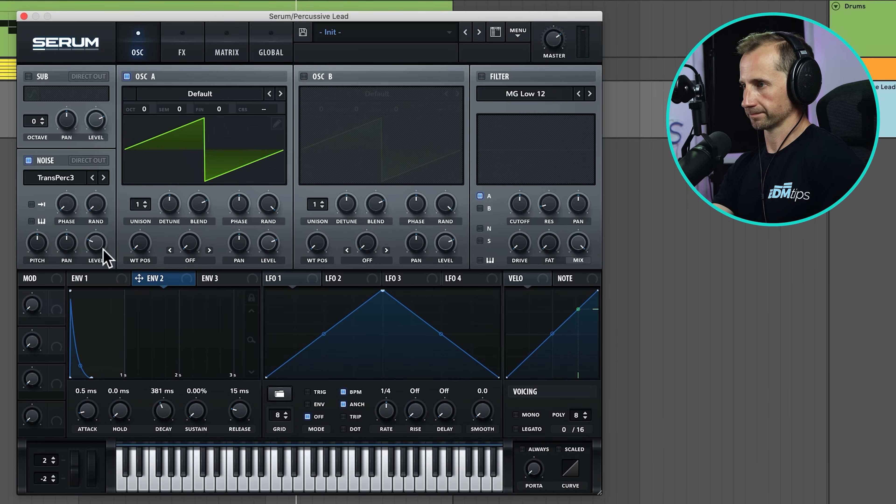
Raise the noise oscillator's level to maximum and compare the sound with the noise off and on.
{"action": "left_click_drag", "start_coordinate": [102, 248], "coordinate": [92, 169]}
{"action": "left_click_drag", "start_coordinate": [89, 235], "coordinate": [98, 203]}
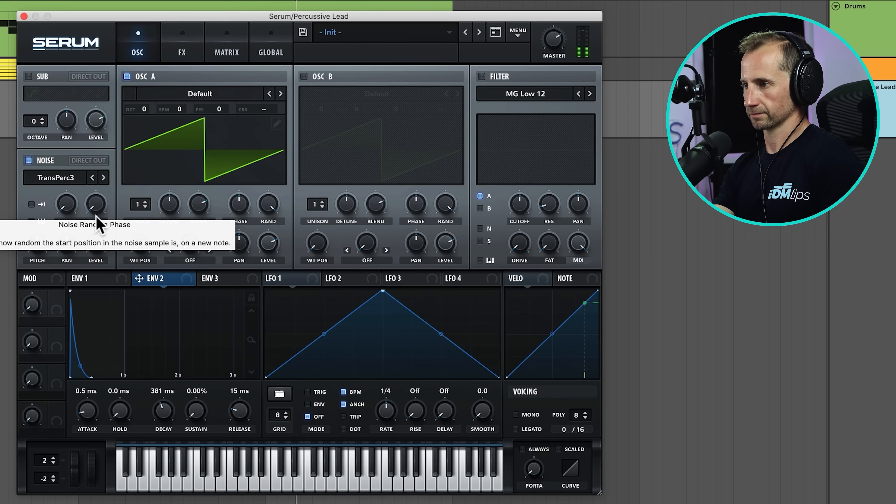
{"action": "left_click", "coordinate": [28, 161]}
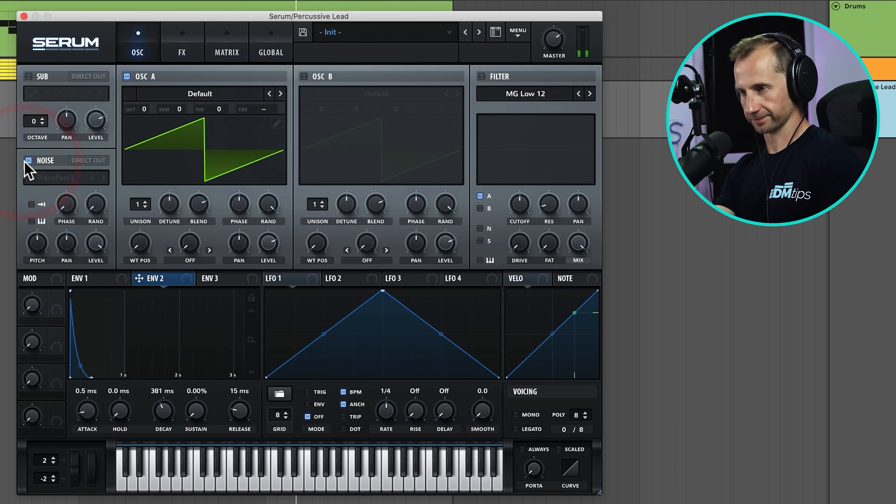
{"action": "left_click", "coordinate": [26, 162]}
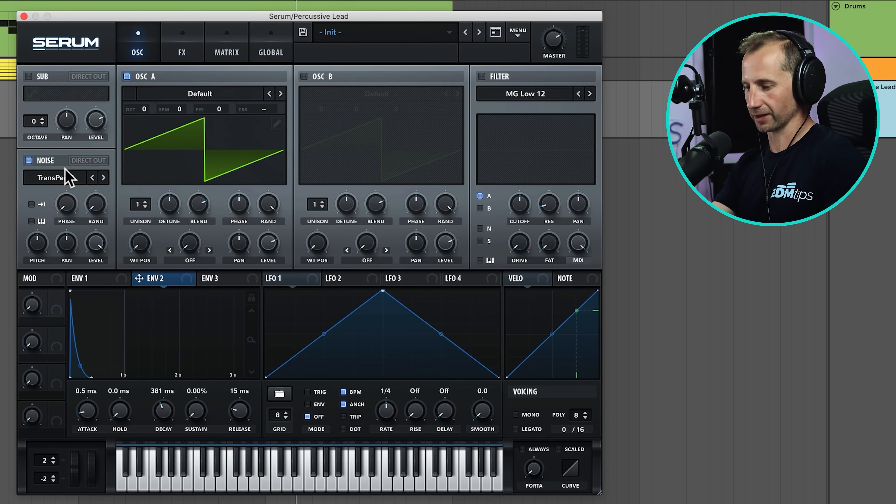
Set OSC A to 6 unison voices and reduce its detune.
{"action": "left_click_drag", "start_coordinate": [139, 209], "coordinate": [140, 144]}
{"action": "left_click", "coordinate": [166, 230]}
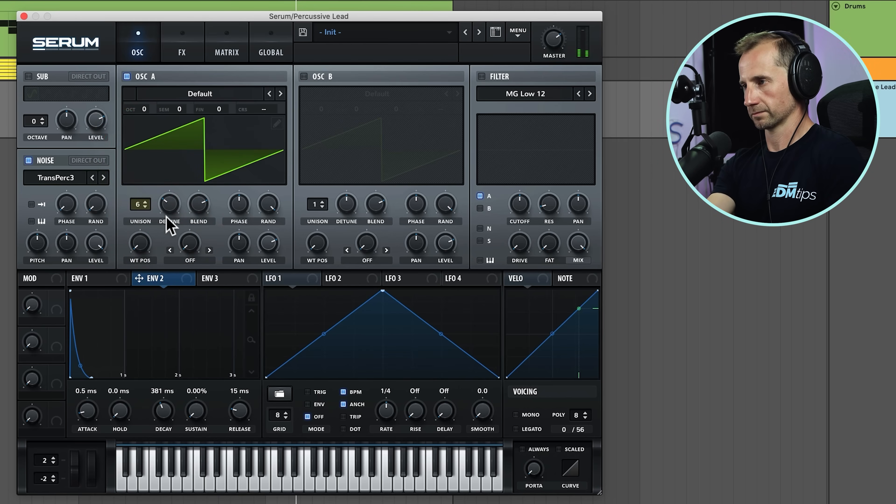
Enable OSC B with the Analog wavetable Basic Shapes, move its wavetable position to the square wave, and lower its level.
{"action": "left_click", "coordinate": [304, 77]}
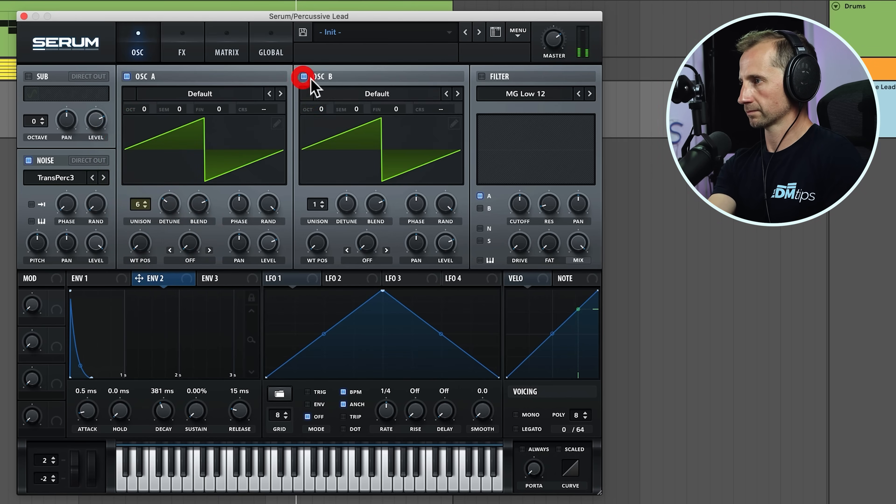
{"action": "left_click", "coordinate": [348, 94]}
{"action": "mouse_move", "coordinate": [360, 111]}
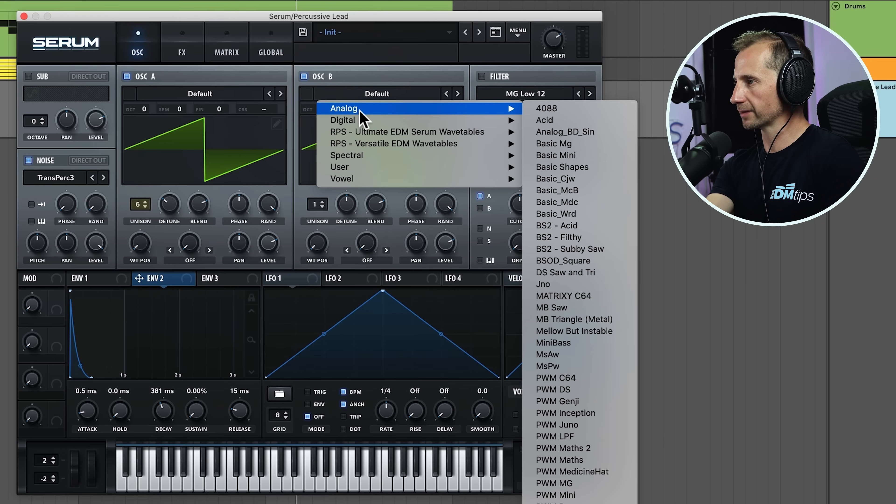
{"action": "left_click", "coordinate": [564, 166]}
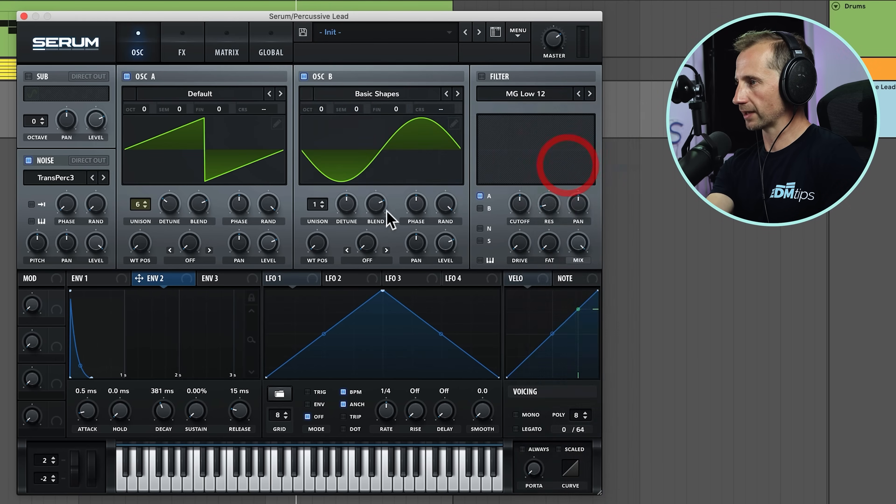
{"action": "left_click_drag", "start_coordinate": [318, 244], "coordinate": [328, 181]}
{"action": "left_click_drag", "start_coordinate": [444, 236], "coordinate": [446, 263]}
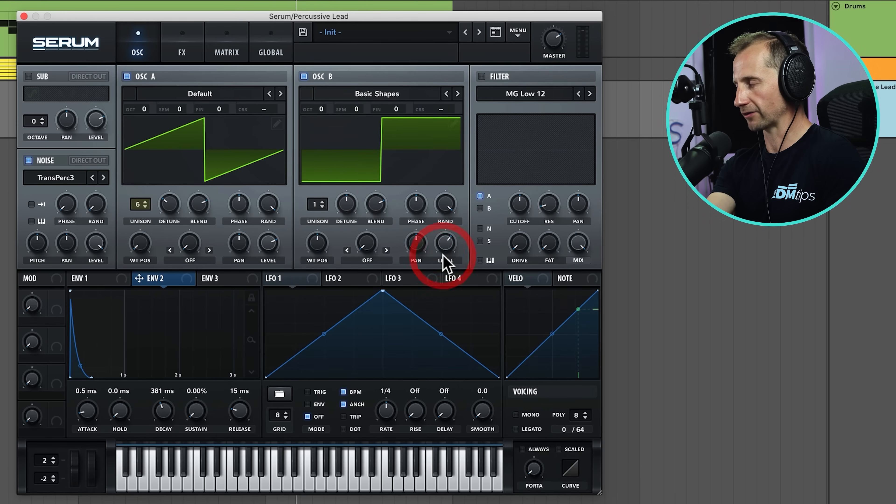
Enable the MG Low 12 filter with OSC B also routed through it, and modulate its cutoff with envelope 2.
{"action": "left_click", "coordinate": [486, 204]}
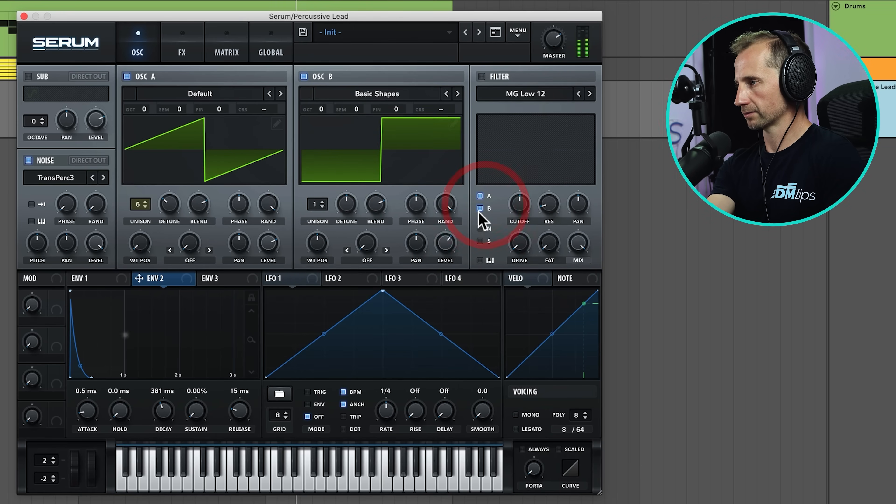
{"action": "left_click", "coordinate": [481, 77]}
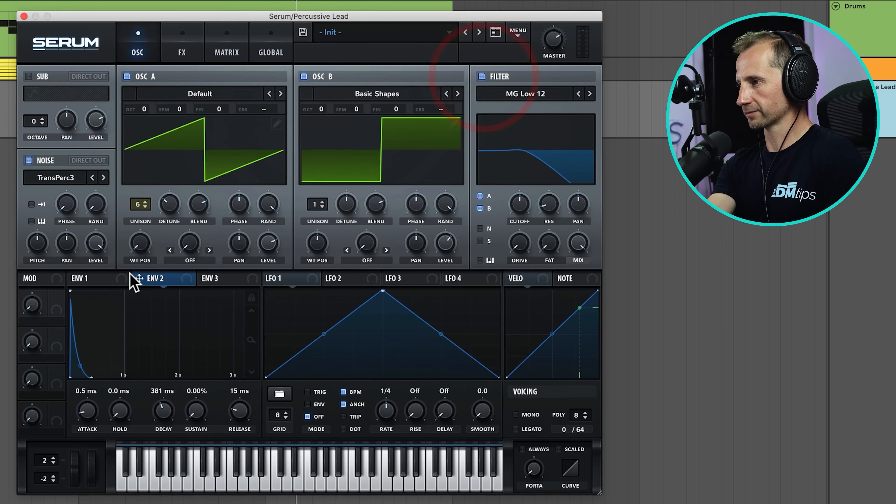
{"action": "left_click_drag", "start_coordinate": [229, 282], "coordinate": [511, 198]}
{"action": "left_click_drag", "start_coordinate": [515, 235], "coordinate": [518, 242]}
{"action": "left_click_drag", "start_coordinate": [519, 209], "coordinate": [519, 178]}
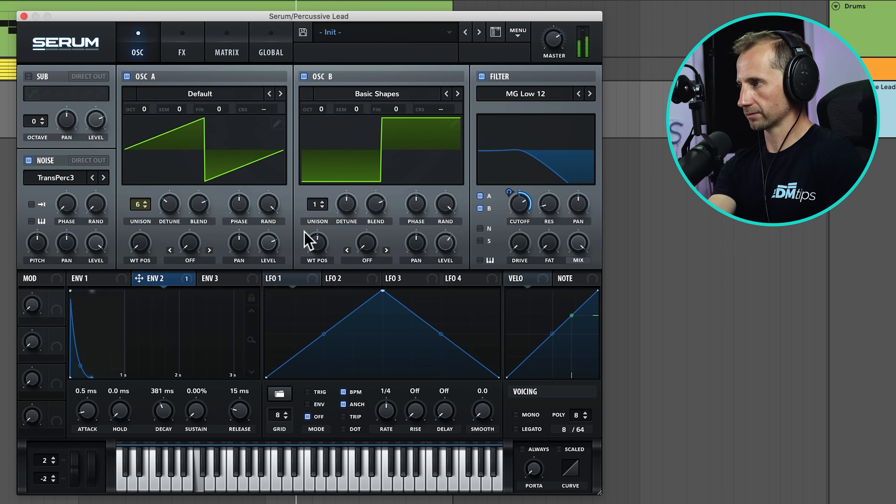
Switch the noise to one-shot playback, and set OSC B to 4 unison voices at octave -1.
{"action": "left_click", "coordinate": [32, 204]}
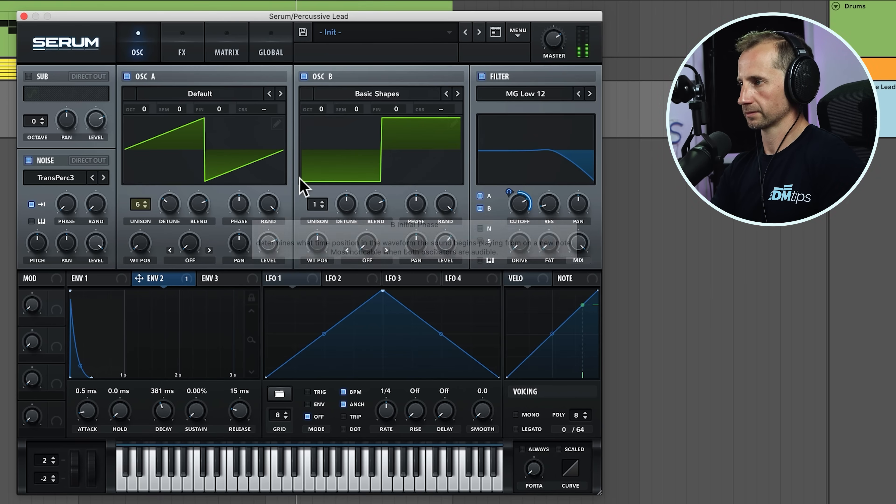
{"action": "left_click_drag", "start_coordinate": [321, 202], "coordinate": [348, 232]}
{"action": "left_click_drag", "start_coordinate": [321, 110], "coordinate": [322, 122]}
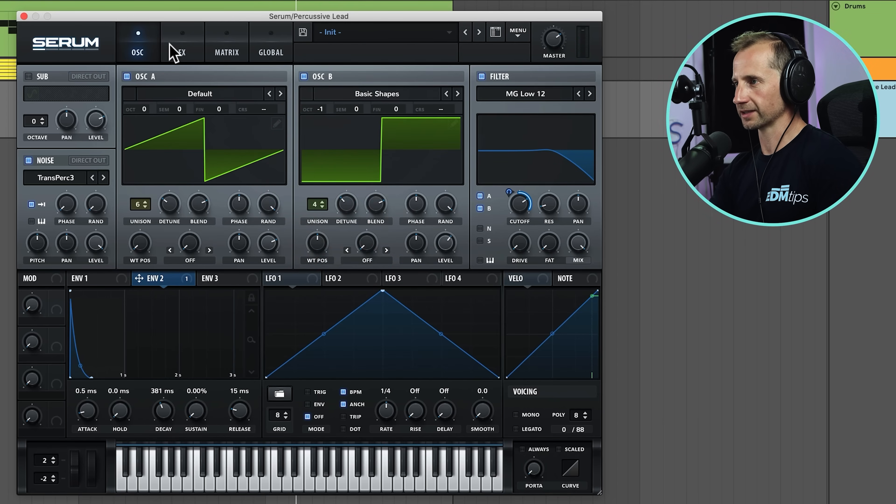
Add Sin Fold distortion in Serum's effects, reduce its mix, raise its drive, and compare the sound with it bypassed.
{"action": "left_click", "coordinate": [171, 45]}
{"action": "left_click", "coordinate": [32, 97]}
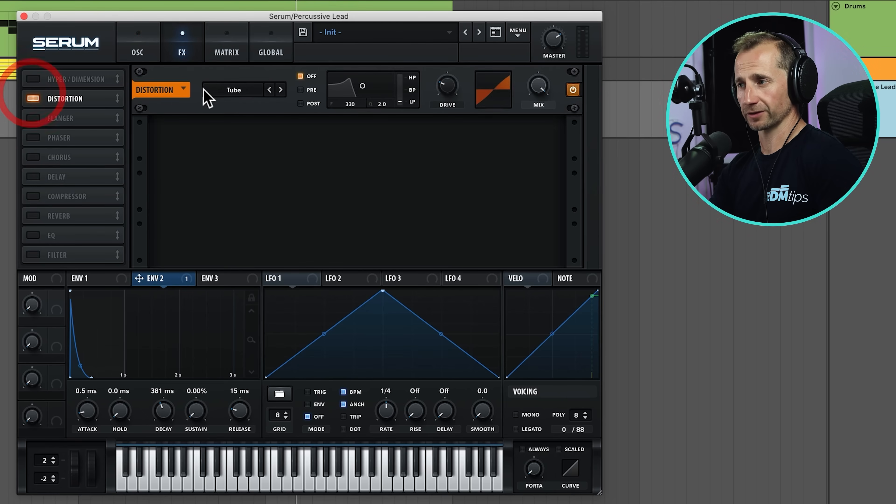
{"action": "left_click", "coordinate": [234, 90]}
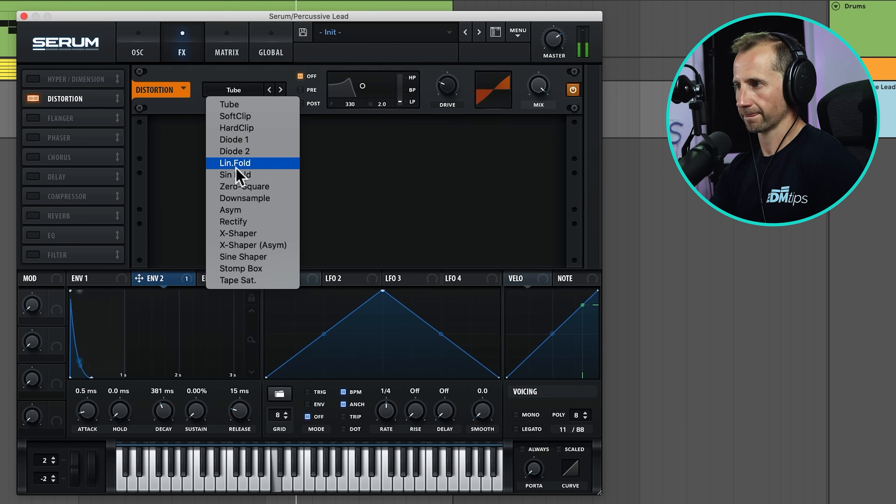
{"action": "left_click", "coordinate": [236, 178]}
{"action": "left_click_drag", "start_coordinate": [544, 84], "coordinate": [520, 281]}
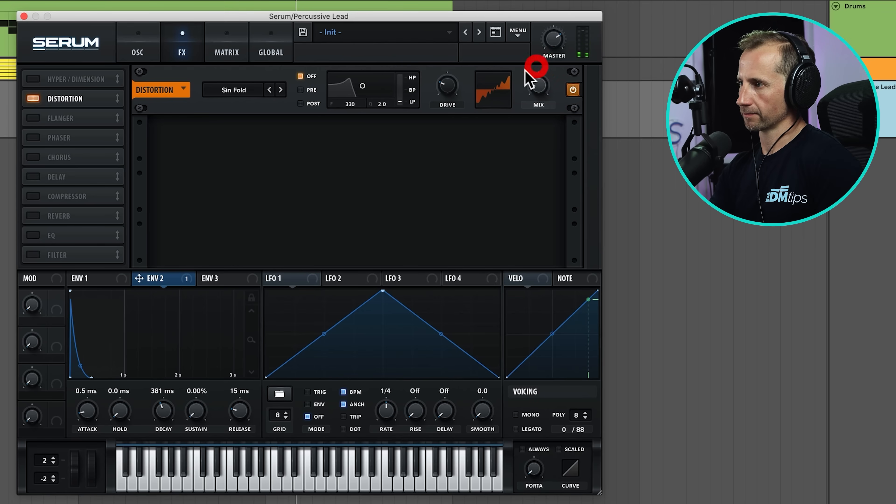
{"action": "left_click_drag", "start_coordinate": [455, 93], "coordinate": [460, 37]}
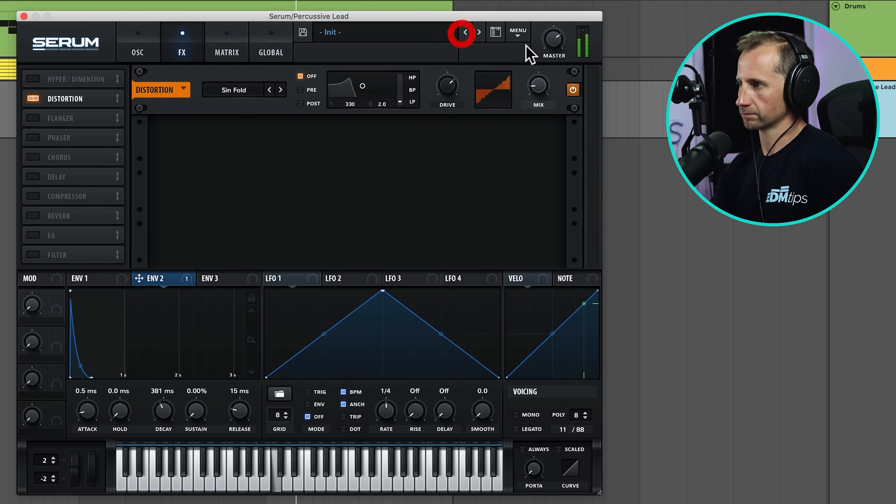
{"action": "left_click", "coordinate": [573, 90]}
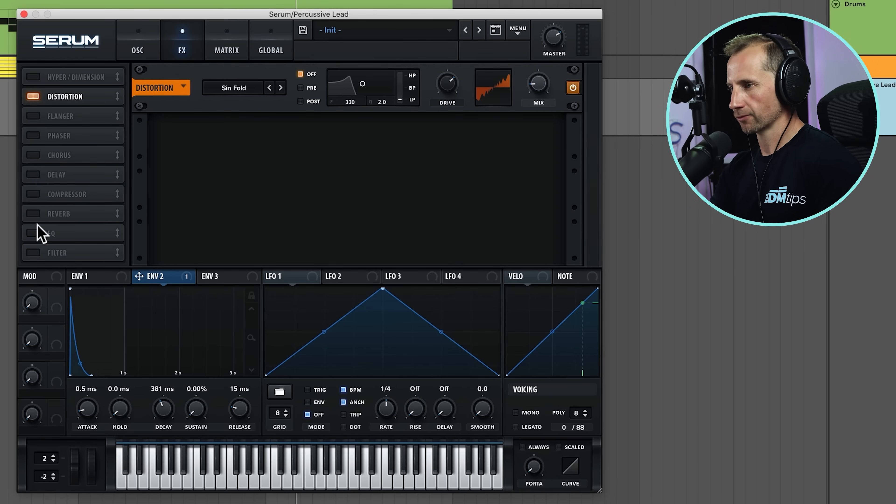
Add a Serum delay with left and right times of 1/8, lower its mix, and set it to ping-pong after comparing normal mode.
{"action": "left_click", "coordinate": [33, 174]}
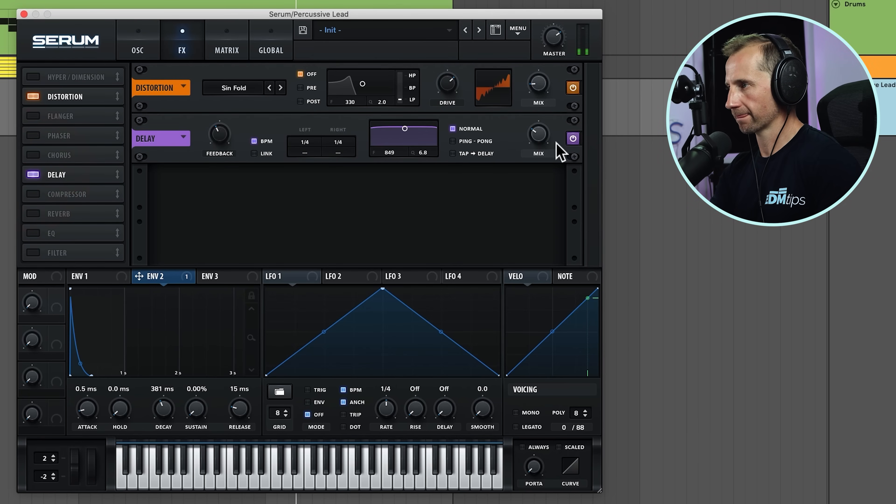
{"action": "left_click_drag", "start_coordinate": [307, 143], "coordinate": [303, 121]}
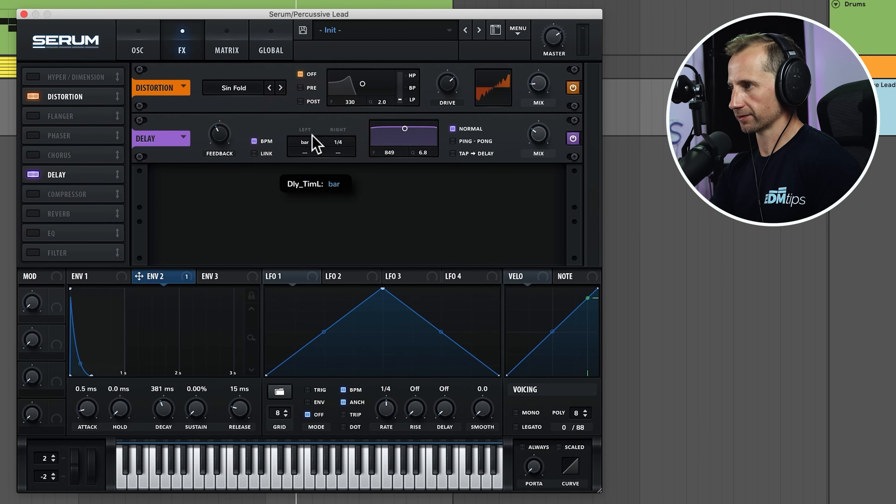
{"action": "left_click_drag", "start_coordinate": [313, 164], "coordinate": [336, 159]}
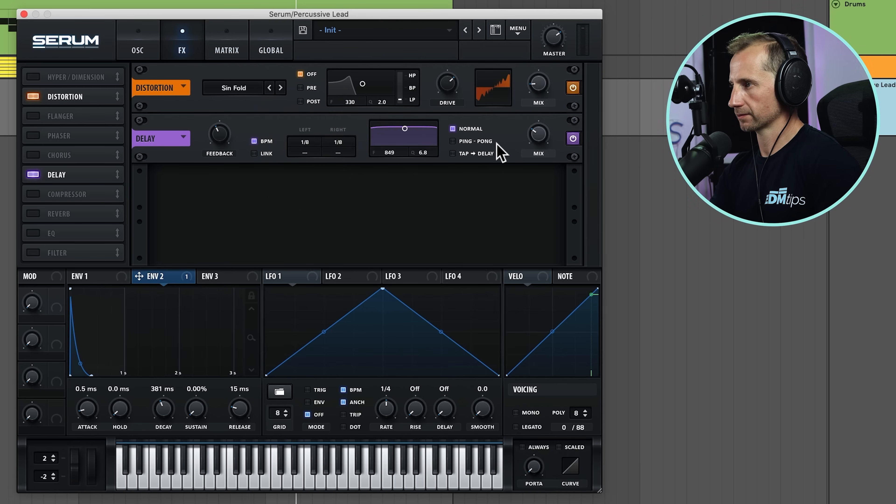
{"action": "left_click_drag", "start_coordinate": [536, 141], "coordinate": [536, 156]}
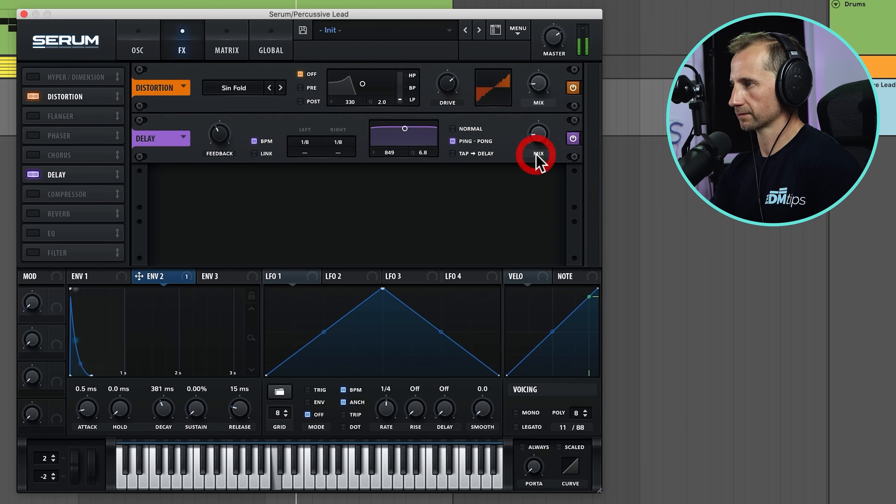
{"action": "left_click", "coordinate": [461, 130]}
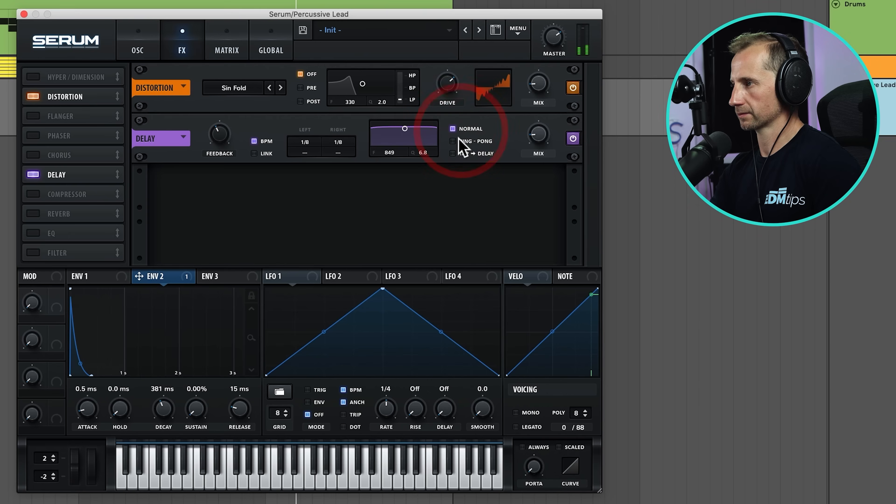
{"action": "left_click", "coordinate": [459, 141]}
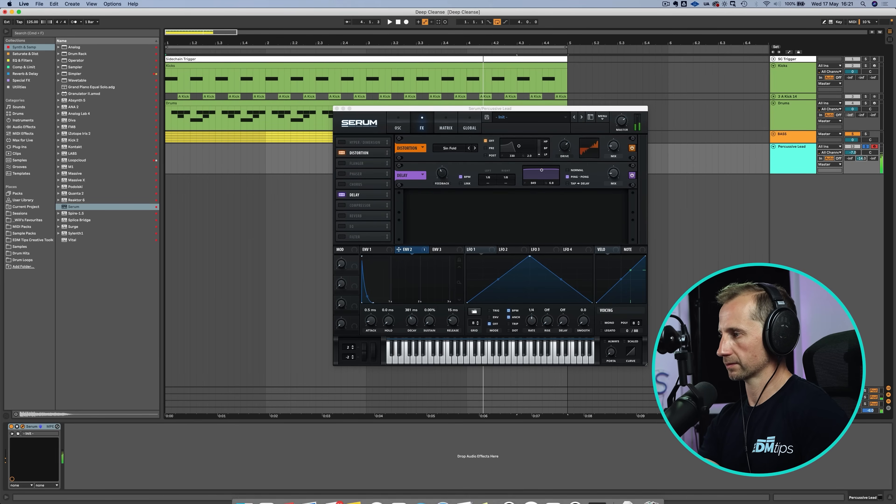
Open the device chain of the B Hall RVB return track.
{"action": "left_click", "coordinate": [789, 397]}
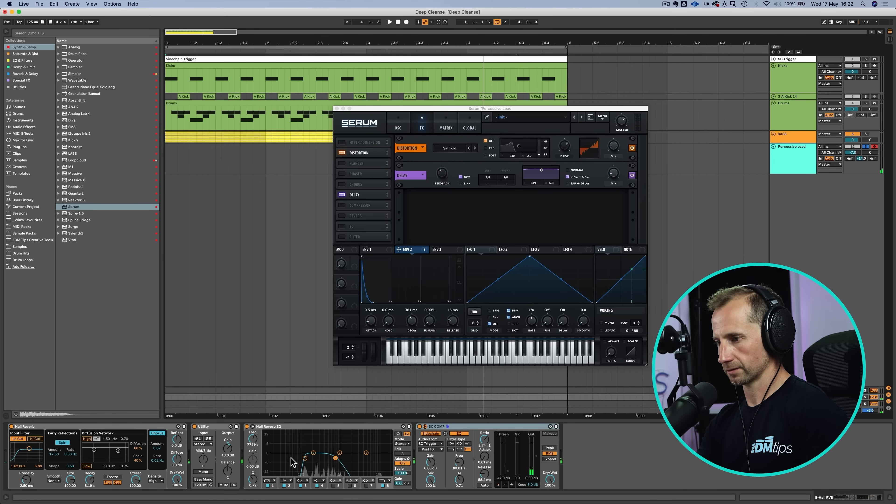
Select the low band in the Hall Reverb EQ, and enable Serum's plate Reverb effect with a higher mix.
{"action": "left_click", "coordinate": [305, 458]}
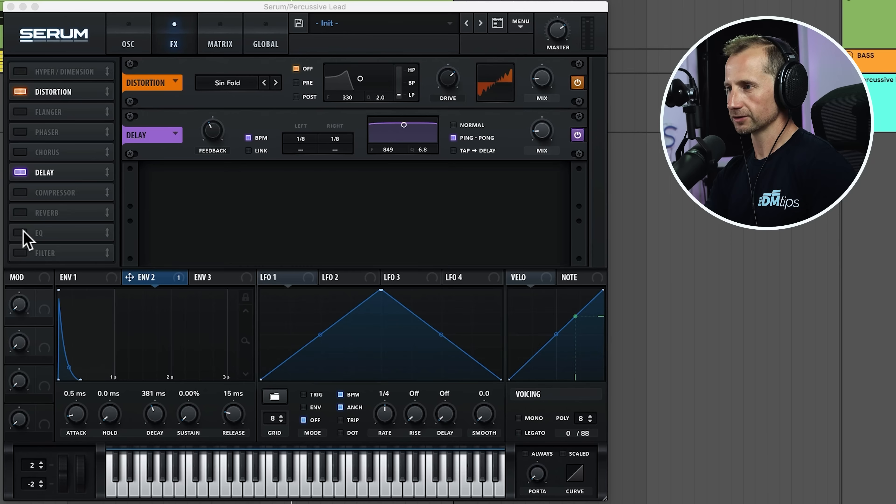
{"action": "left_click", "coordinate": [21, 213]}
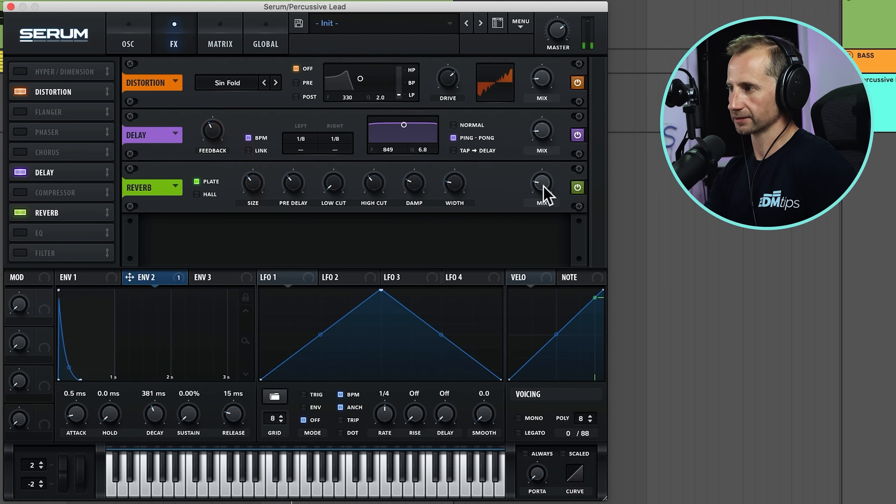
{"action": "left_click_drag", "start_coordinate": [257, 198], "coordinate": [256, 200]}
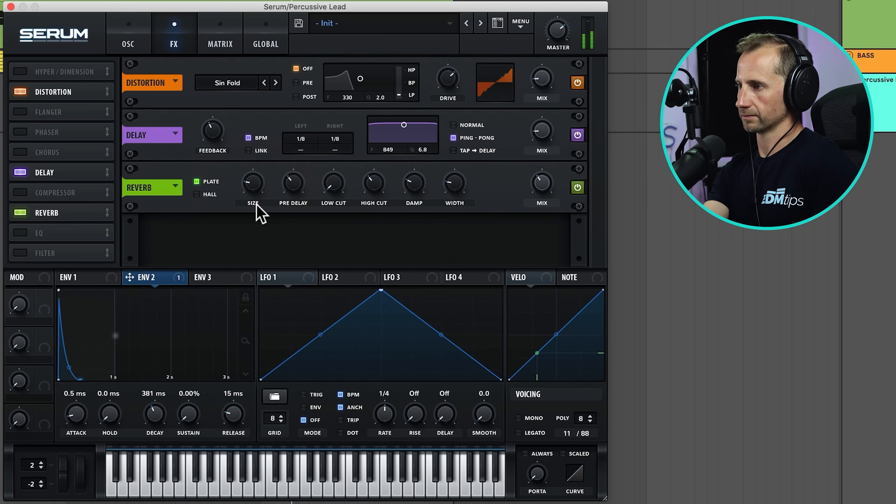
Compare Serum's sound with the noise oscillator off and on, and close the synth window.
{"action": "left_click", "coordinate": [129, 36]}
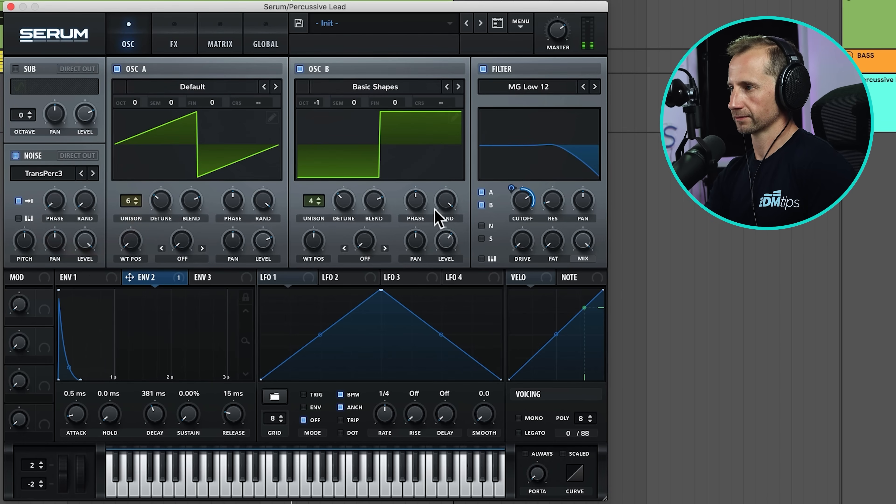
{"action": "left_click", "coordinate": [15, 155]}
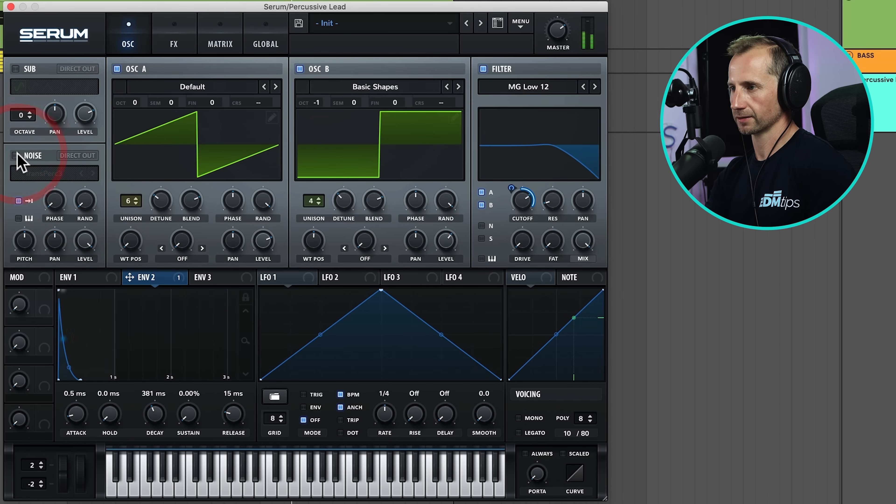
{"action": "left_click", "coordinate": [17, 156]}
{"action": "left_click", "coordinate": [174, 30]}
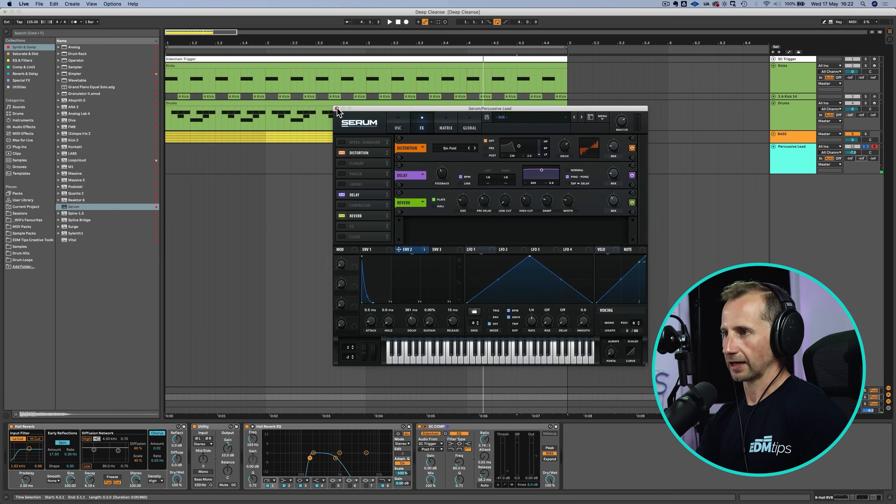
{"action": "left_click", "coordinate": [10, 6]}
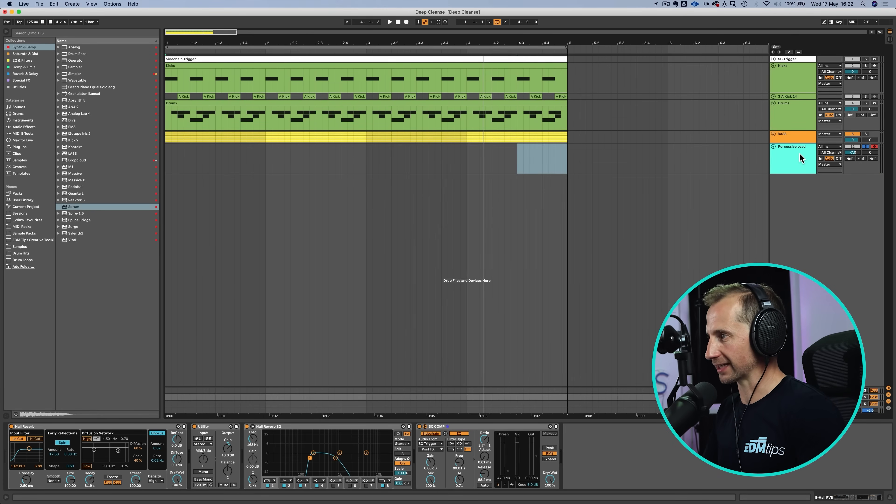
Insert an empty one-bar MIDI clip at bar 1 of the Percussive Lead track and enlarge its note editor.
{"action": "left_click", "coordinate": [168, 157]}
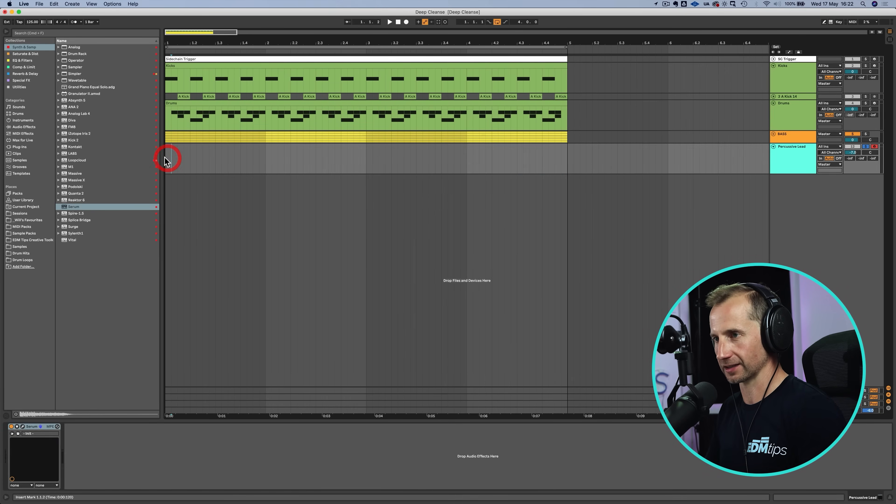
{"action": "left_click", "coordinate": [199, 153]}
{"action": "left_click_drag", "start_coordinate": [172, 155], "coordinate": [271, 157]}
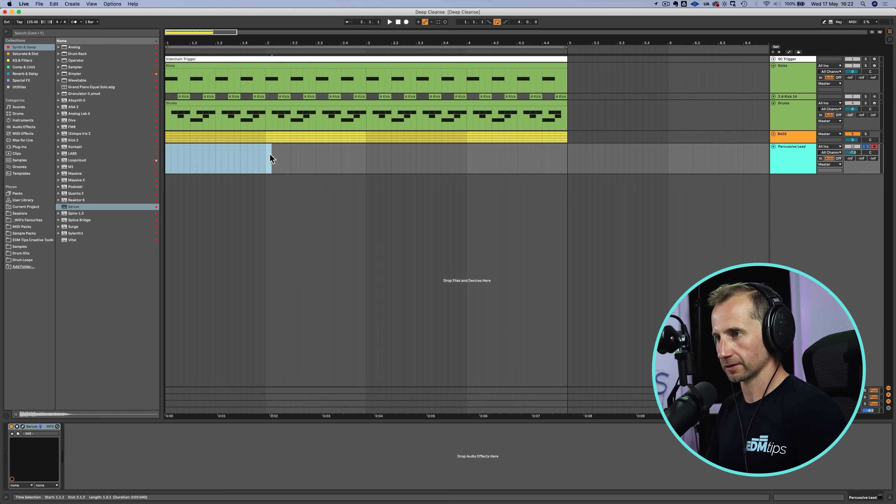
{"action": "key", "text": "shift+super+m"}
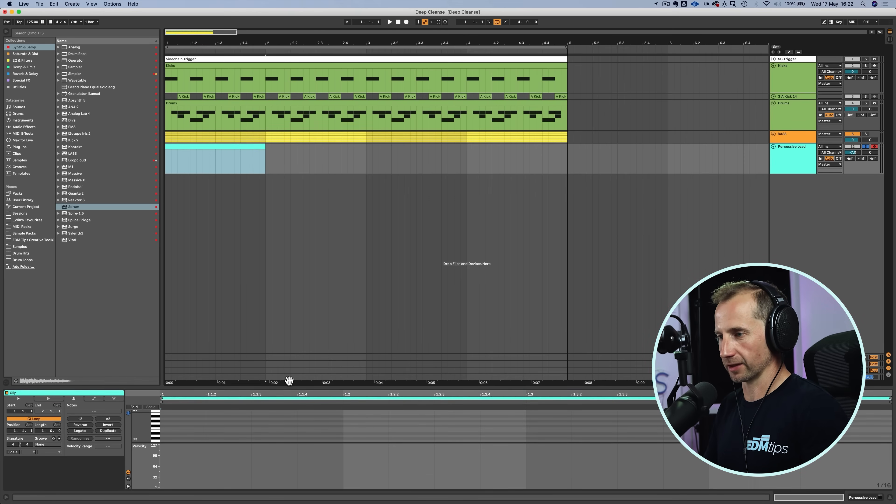
{"action": "left_click_drag", "start_coordinate": [289, 386], "coordinate": [285, 193]}
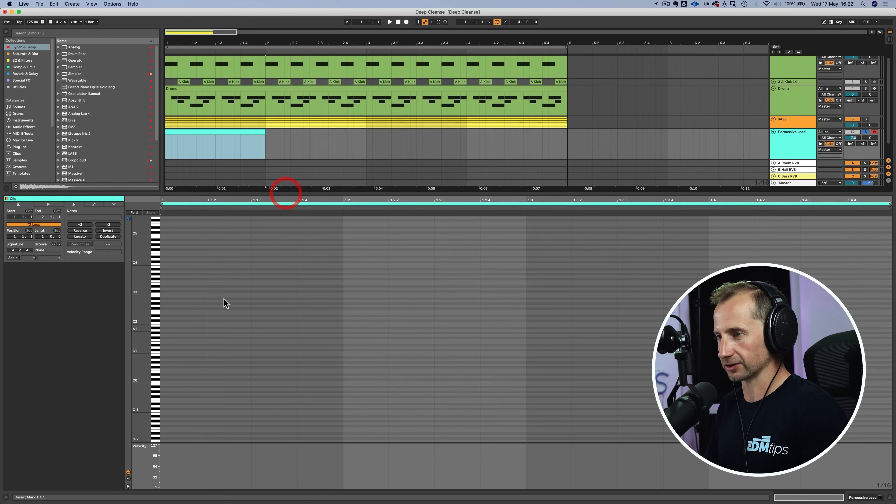
Add sixteenth notes G3 at 1.1.1 and C4 at 1.1.4 to the clip, auditioning the pattern.
{"action": "left_click_drag", "start_coordinate": [148, 274], "coordinate": [157, 270]}
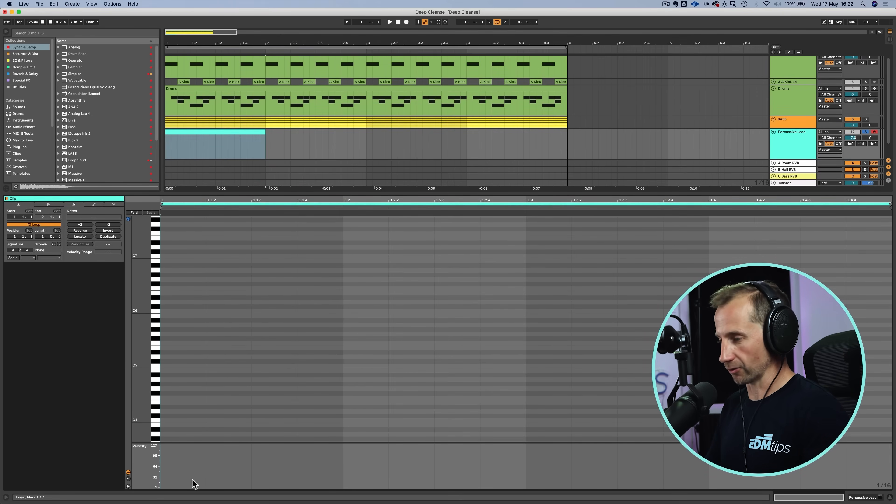
{"action": "scroll", "coordinate": [162, 365], "scroll_direction": "down", "scroll_amount": 3}
{"action": "double_click", "coordinate": [174, 373]}
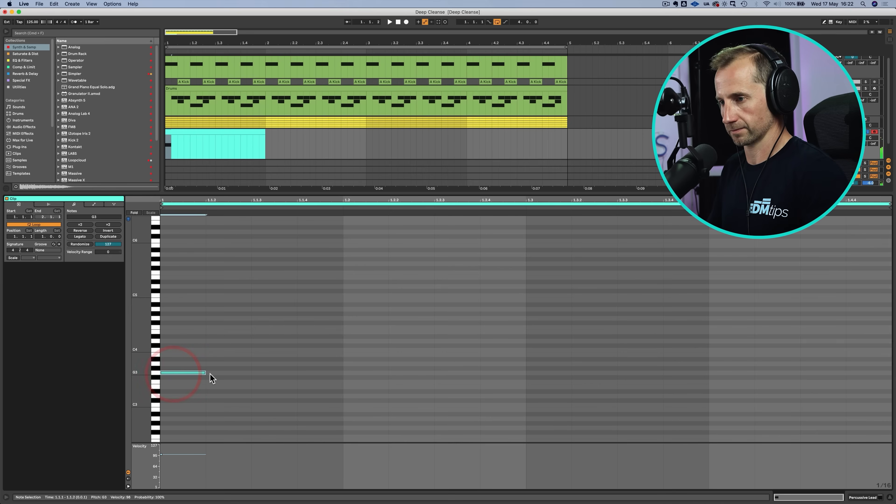
{"action": "key", "text": "space"}
{"action": "double_click", "coordinate": [310, 363]}
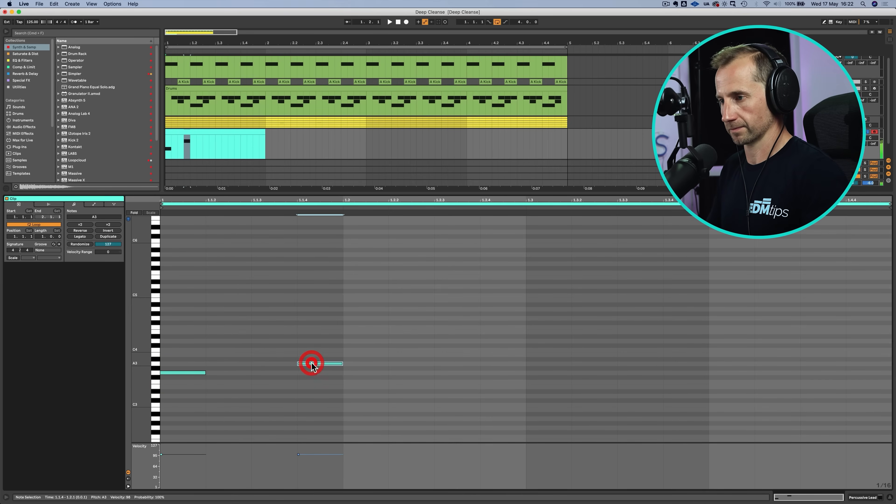
{"action": "key", "text": "Up"}
{"action": "key", "text": "Up"}
{"action": "key", "text": "Up"}
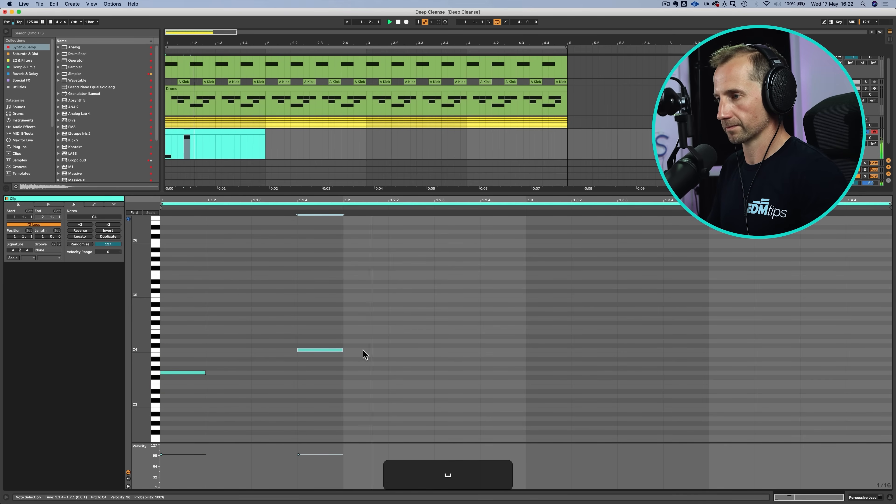
{"action": "key", "text": "space"}
Add sixteenth C4 notes at 1.2.2 and 1.2.4 and play the pattern.
{"action": "left_click", "coordinate": [447, 354]}
{"action": "double_click", "coordinate": [447, 351]}
{"action": "key", "text": "space"}
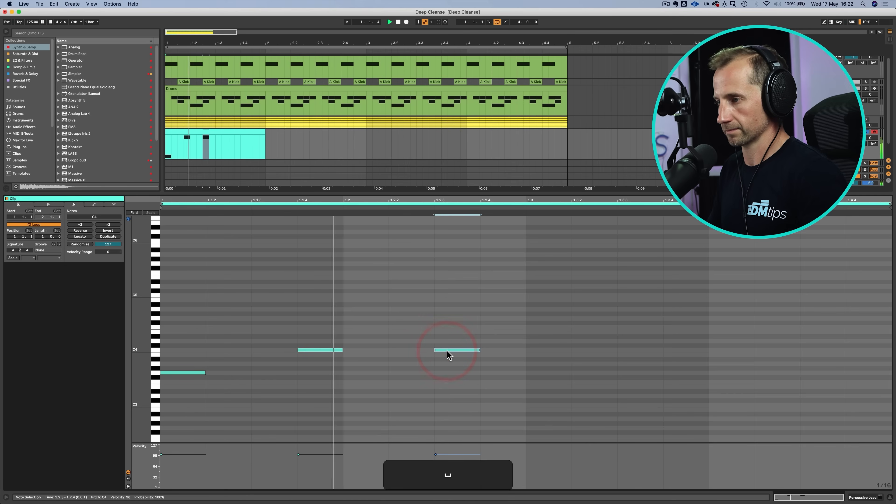
{"action": "key", "text": "Left"}
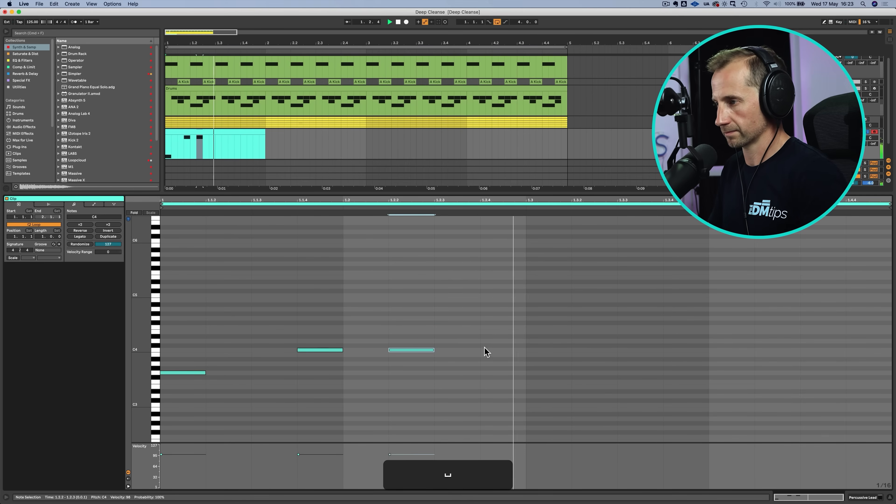
{"action": "key", "text": "space"}
{"action": "double_click", "coordinate": [513, 351]}
{"action": "key", "text": "space"}
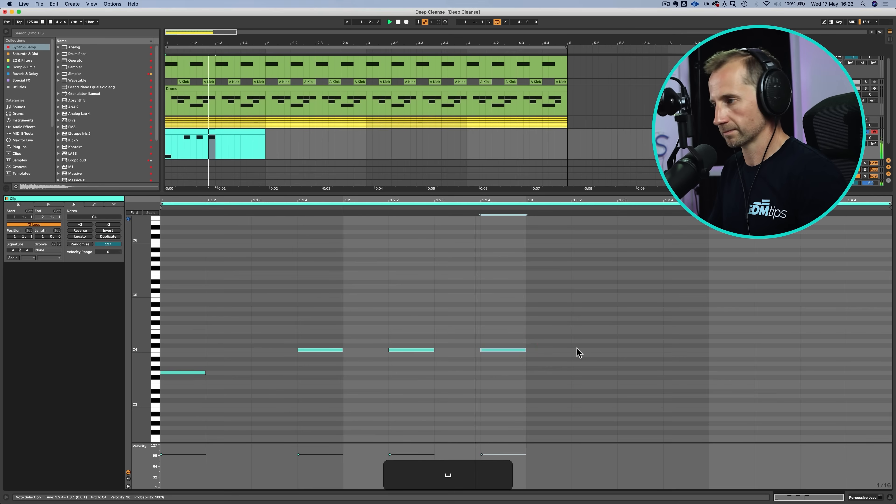
Add a sixteenth C4 note at 1.3.3 and listen to the pattern.
{"action": "key", "text": "space"}
{"action": "left_click", "coordinate": [631, 353]}
{"action": "double_click", "coordinate": [631, 353]}
{"action": "key", "text": "space"}
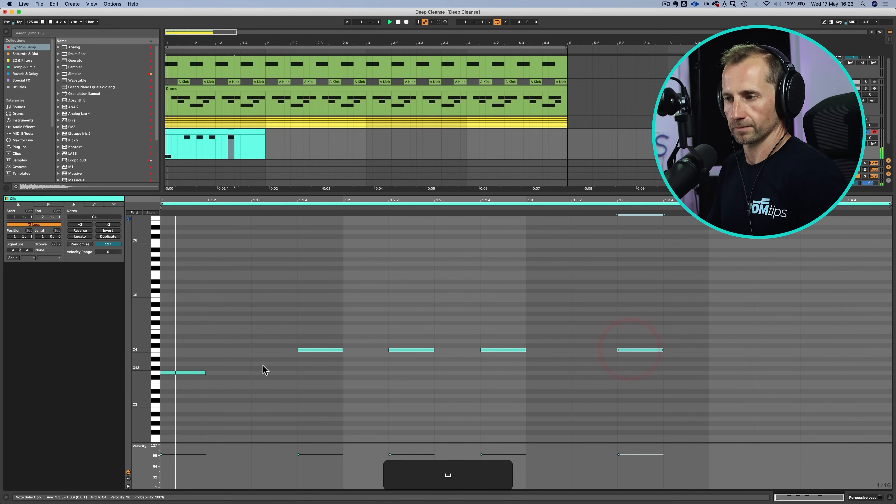
{"action": "key", "text": "space"}
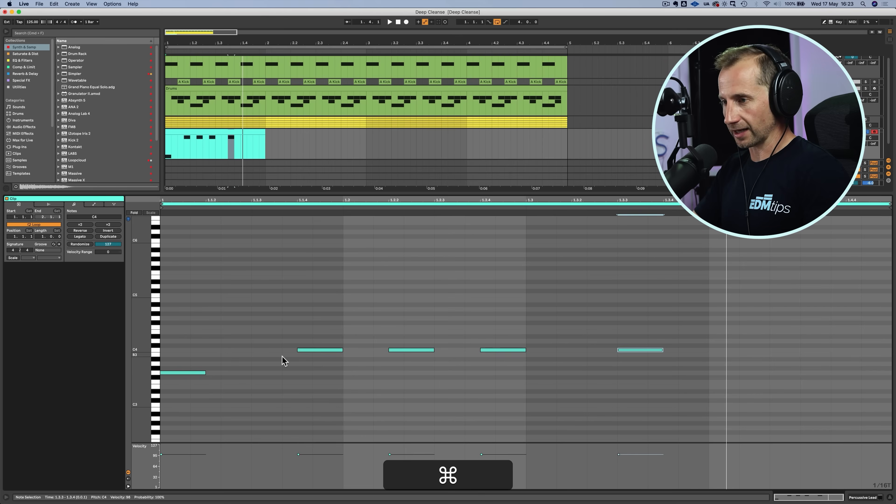
Add two short G3 notes on the 1/32 triplet grid and shift them towards the C4 note at 1.1.4.
{"action": "double_click", "coordinate": [275, 373]}
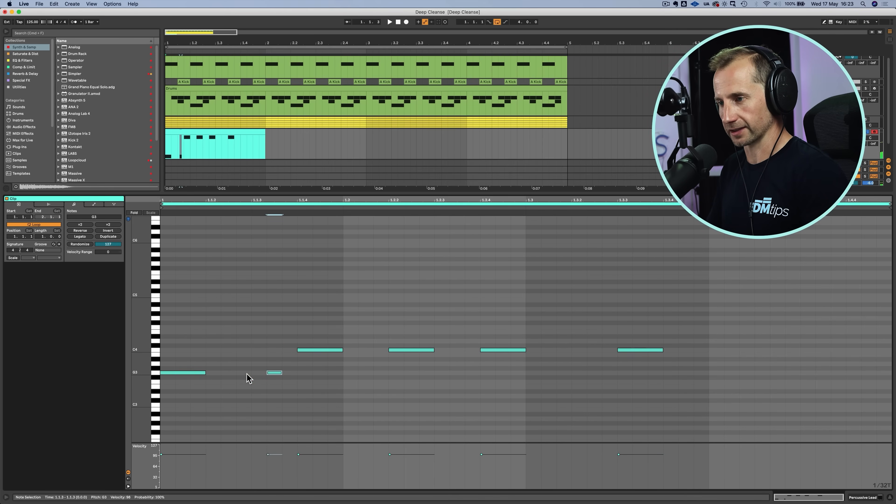
{"action": "double_click", "coordinate": [246, 372]}
{"action": "key", "text": "space"}
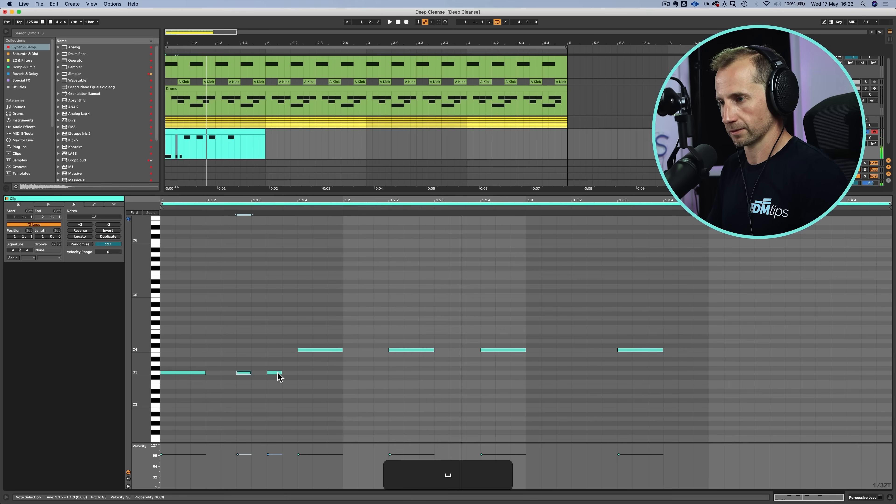
{"action": "key", "text": "Right"}
{"action": "key", "text": "space"}
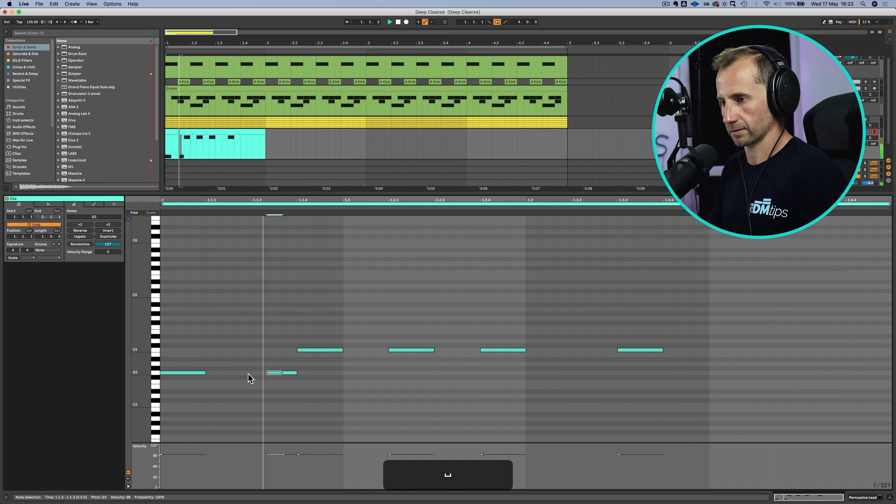
Copy the two short G3 notes up to C4, just before the note at 1.2.4, and play the result.
{"action": "mouse_move", "coordinate": [277, 373]}
{"action": "left_mouse_down"}
{"action": "mouse_move", "coordinate": [260, 376]}
{"action": "mouse_move", "coordinate": [287, 375]}
{"action": "mouse_move", "coordinate": [259, 379]}
{"action": "mouse_move", "coordinate": [450, 351]}
{"action": "left_mouse_up"}
{"action": "key", "text": "space"}
{"action": "key", "text": "space"}
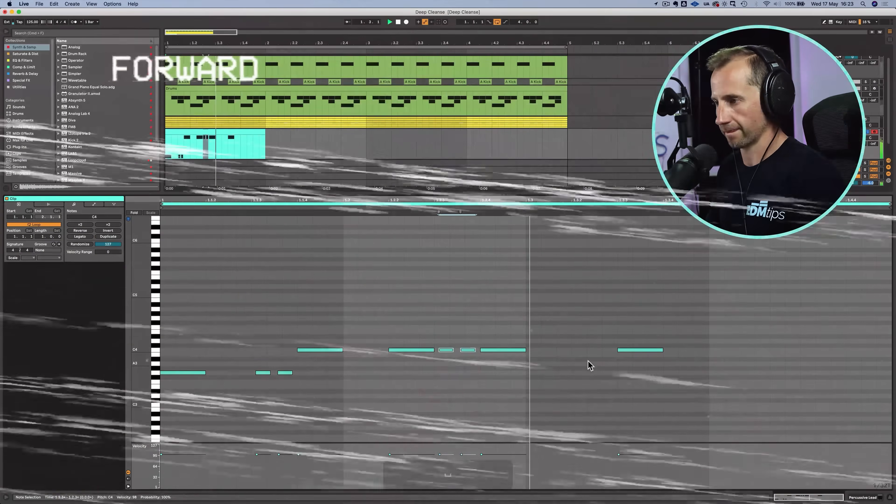
Unsolo the Percussive Lead track and play it together with the kick, drums and bass.
{"action": "key", "text": "shift+Tab"}
{"action": "key", "text": "space"}
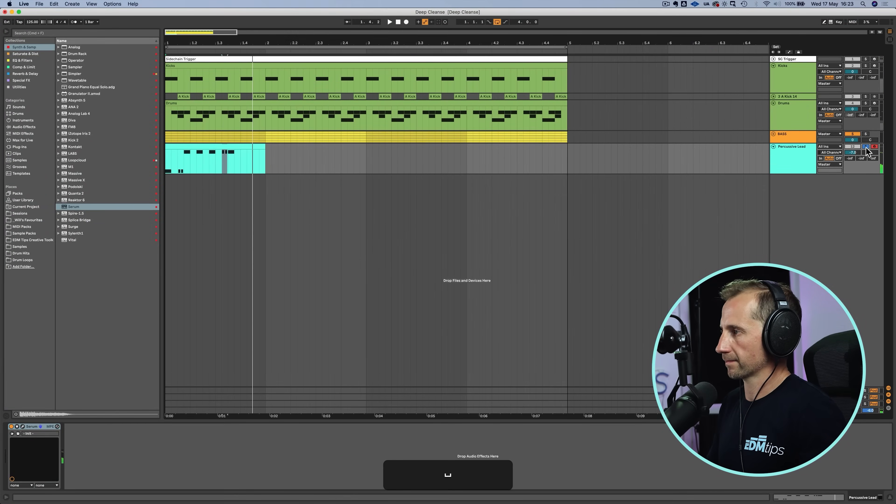
{"action": "key", "text": "space"}
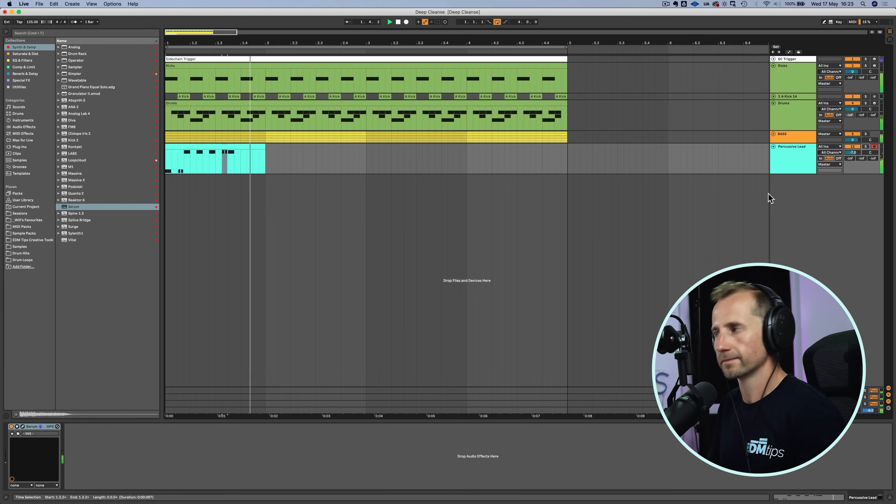
{"action": "key", "text": "space"}
Reopen Serum's effects rack on the Percussive Lead track and set the reverb mix to about 59% during playback.
{"action": "left_click", "coordinate": [789, 163]}
{"action": "left_click", "coordinate": [23, 428]}
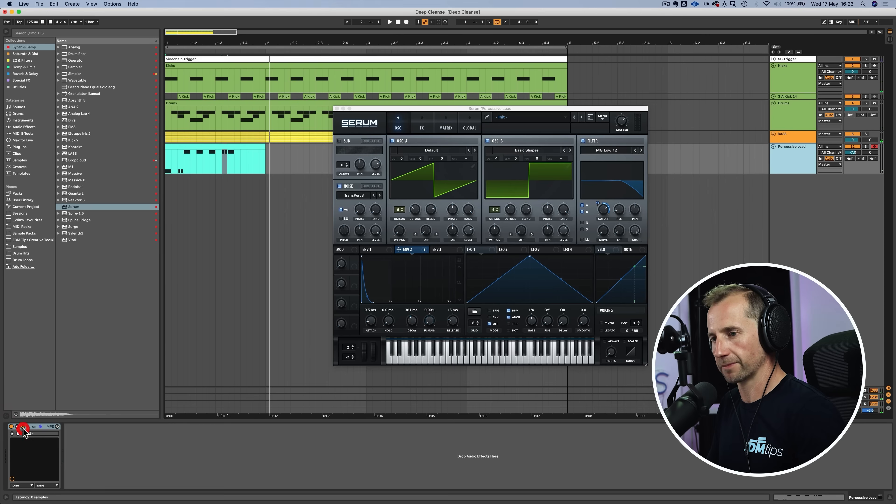
{"action": "left_click", "coordinate": [422, 126]}
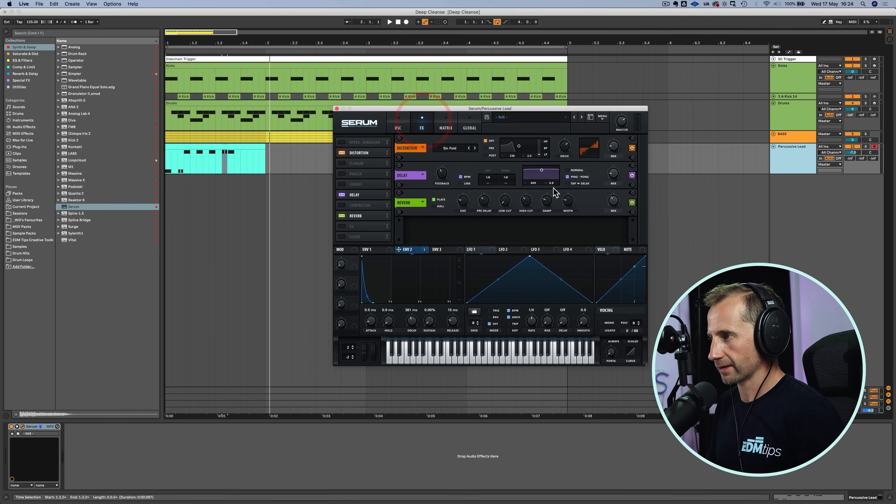
{"action": "key", "text": "space"}
{"action": "left_click_drag", "start_coordinate": [620, 193], "coordinate": [620, 190]}
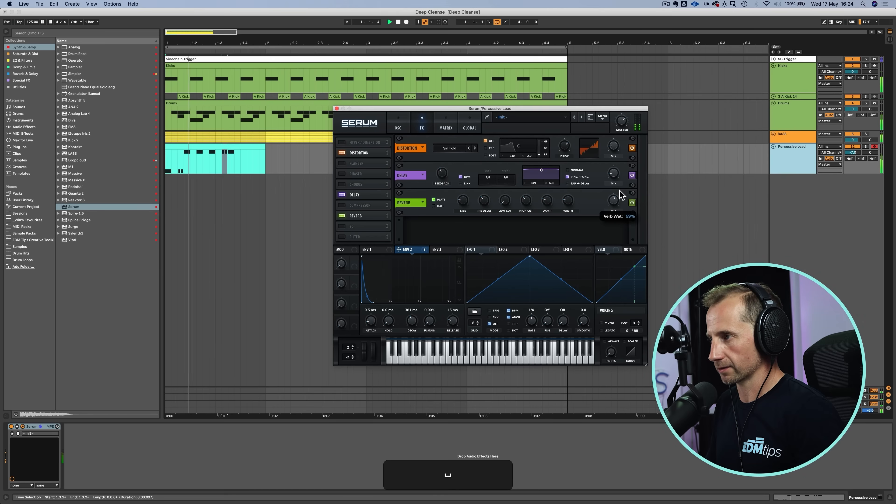
{"action": "key", "text": "space"}
{"action": "key", "text": "space"}
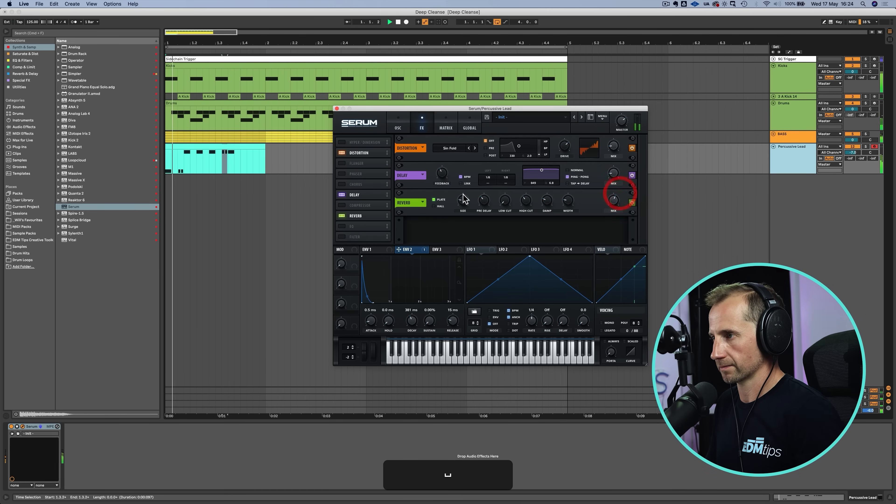
Set the reverb size to about 22% and its low cut to about 17% while listening.
{"action": "left_click_drag", "start_coordinate": [463, 199], "coordinate": [464, 191]}
{"action": "key", "text": "space"}
{"action": "key", "text": "space"}
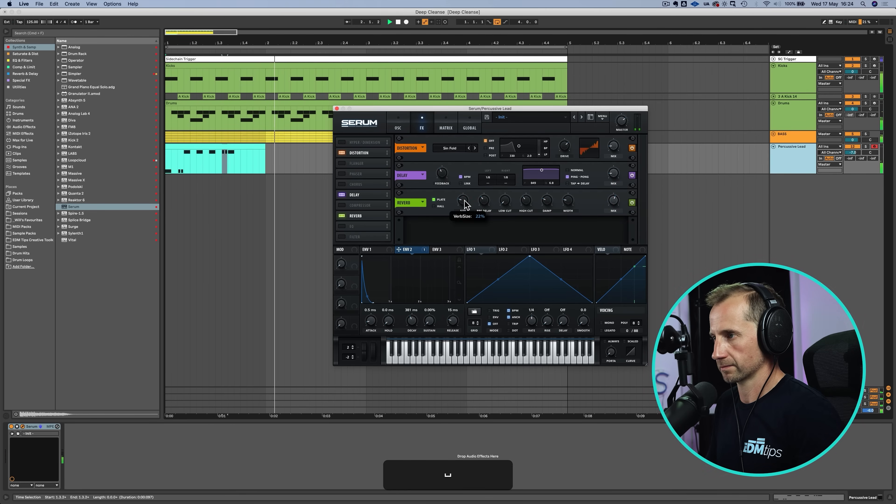
{"action": "left_click", "coordinate": [464, 200]}
{"action": "left_click", "coordinate": [502, 194]}
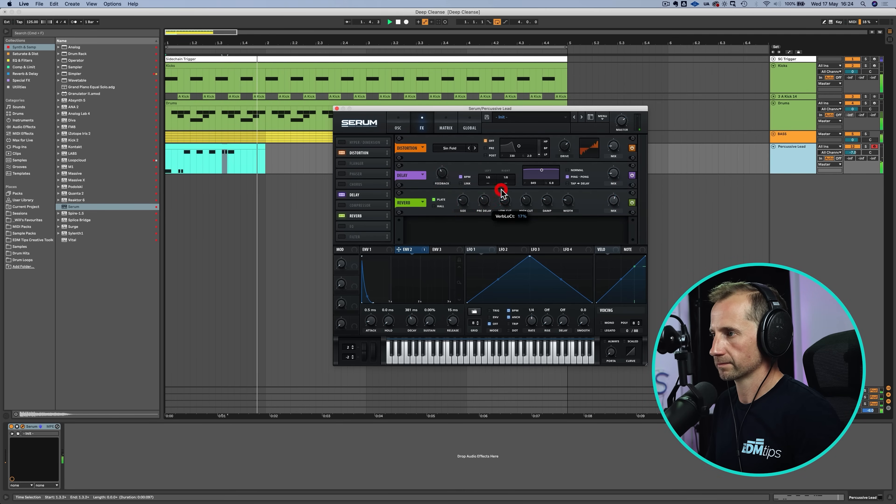
Enable Serum's Compressor in multiband mode and adjust the effect mix during playback.
{"action": "left_click", "coordinate": [345, 206]}
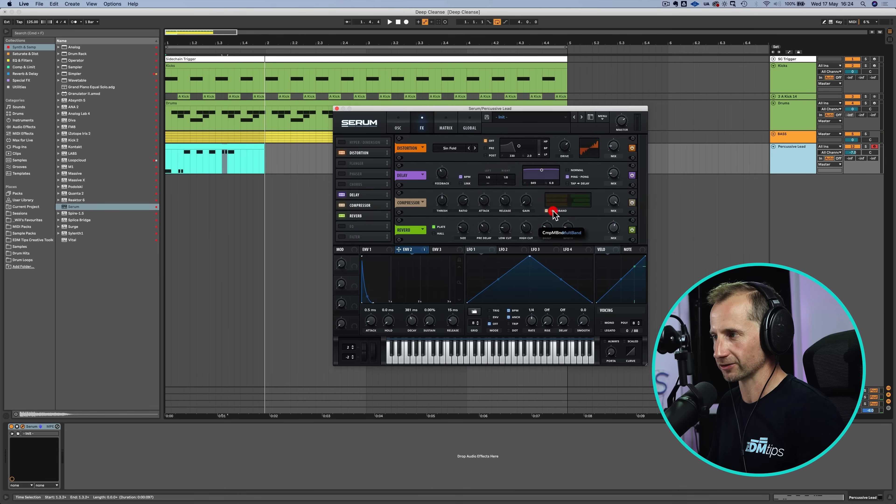
{"action": "key", "text": "space"}
{"action": "left_click_drag", "start_coordinate": [607, 297], "coordinate": [609, 259]}
{"action": "key", "text": "space"}
{"action": "key", "text": "space"}
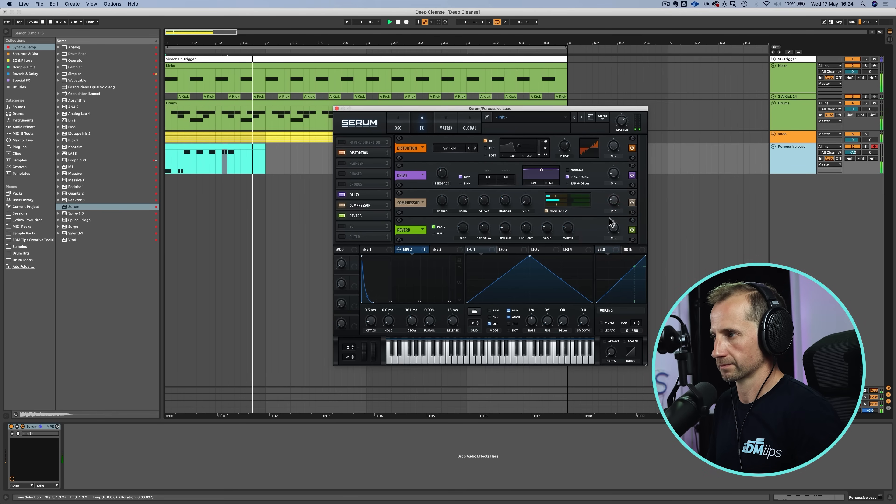
{"action": "left_click", "coordinate": [612, 204]}
{"action": "key", "text": "space"}
{"action": "key", "text": "space"}
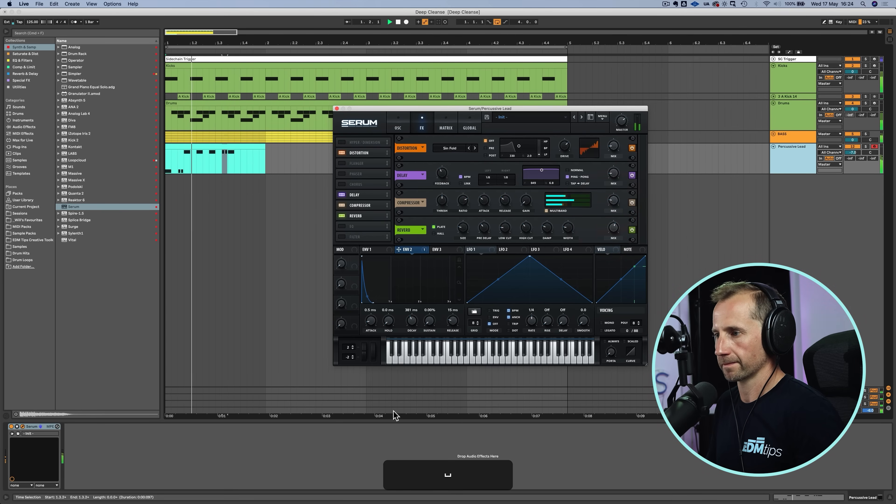
Raise Envelope 2's release in Serum to about 37 ms during playback and open Envelope 1.
{"action": "left_click_drag", "start_coordinate": [452, 330], "coordinate": [454, 315]}
{"action": "key", "text": "space"}
{"action": "key", "text": "space"}
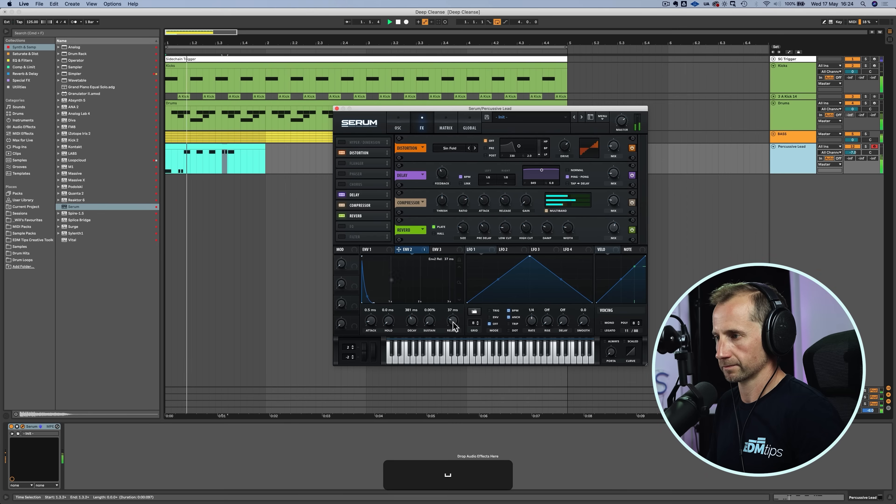
{"action": "left_click", "coordinate": [376, 250]}
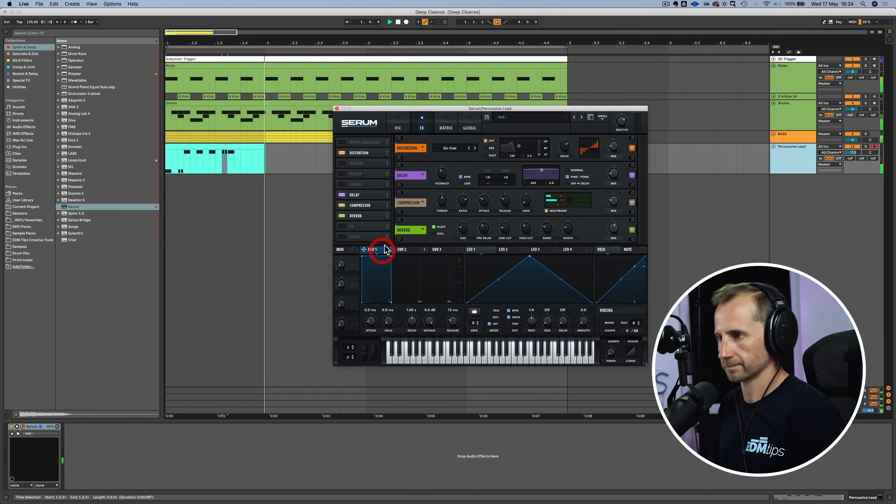
Return to Serum's oscillator page and raise the Percussive Lead track's send to the Hall reverb return while listening.
{"action": "left_click", "coordinate": [394, 122]}
{"action": "key", "text": "space"}
{"action": "key", "text": "space"}
{"action": "left_click_drag", "start_coordinate": [862, 159], "coordinate": [862, 131]}
{"action": "key", "text": "space"}
{"action": "key", "text": "space"}
{"action": "key", "text": "space"}
{"action": "key", "text": "space"}
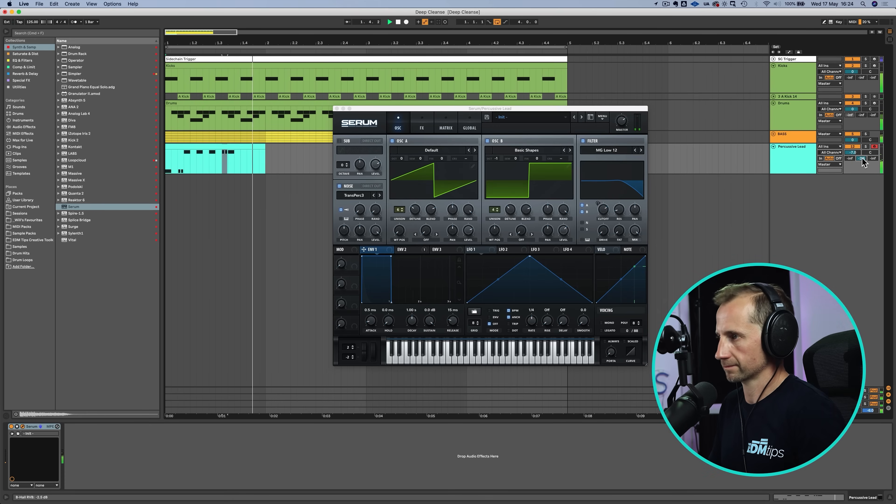
Close the Serum window and play the Percussive Lead together with the kick, drums and bass.
{"action": "left_click", "coordinate": [336, 108]}
{"action": "key", "text": "space"}
{"action": "key", "text": "space"}
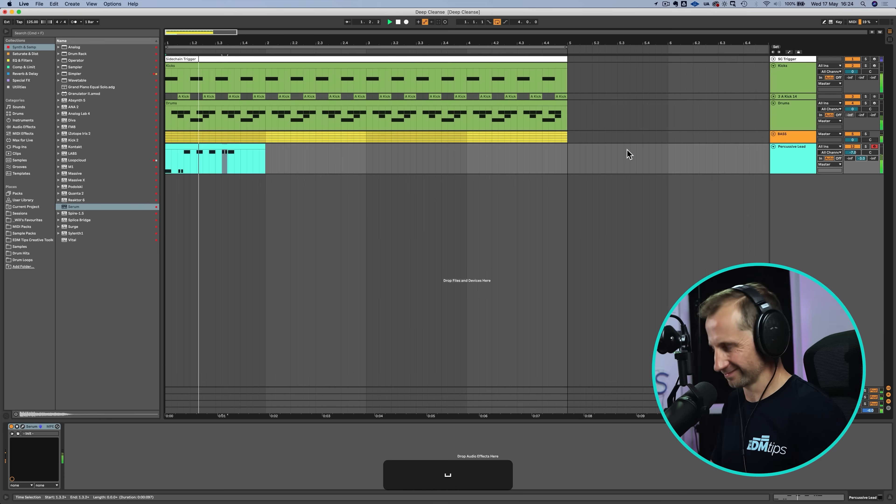
{"action": "key", "text": "space"}
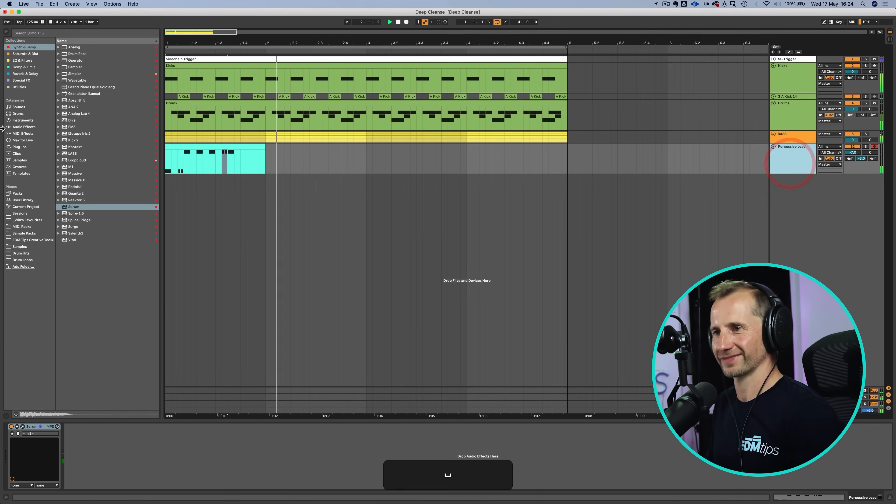
Add EQ Eight after Serum on the Percussive Lead track and raise its low-cut frequency to about 115 Hz during playback.
{"action": "left_click", "coordinate": [14, 54]}
{"action": "left_click", "coordinate": [16, 60]}
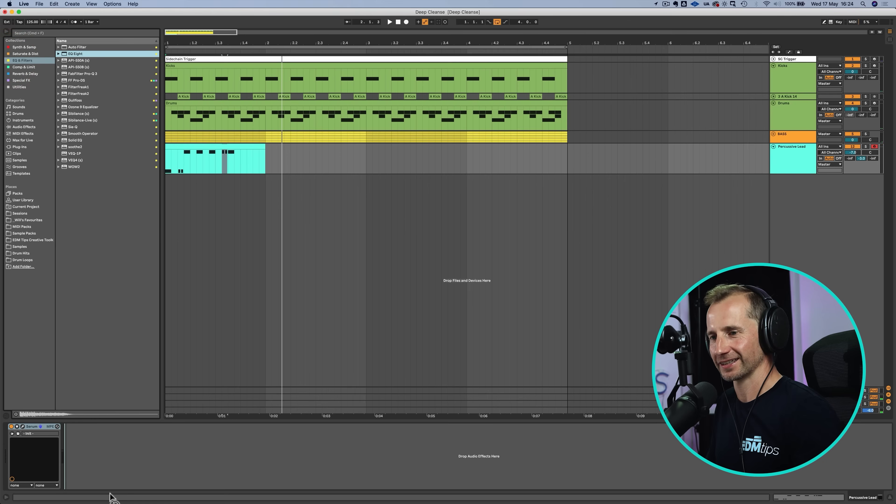
{"action": "left_click_drag", "start_coordinate": [113, 445], "coordinate": [111, 444]}
{"action": "key", "text": "space"}
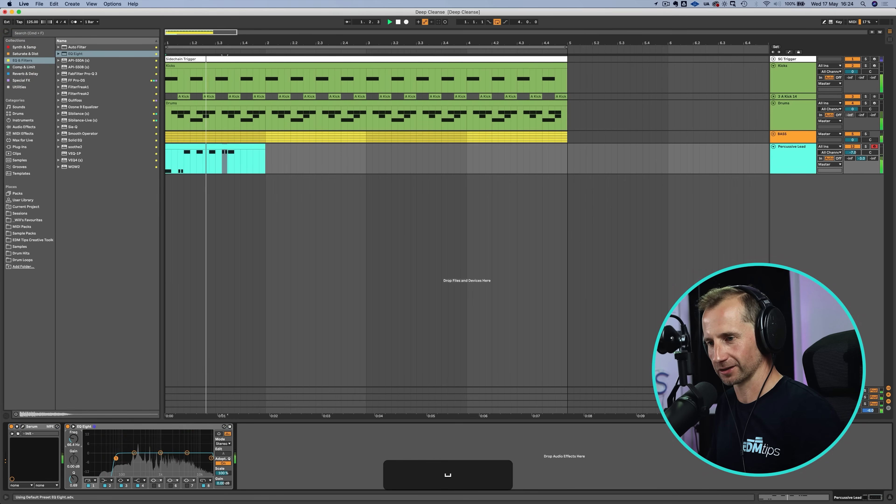
{"action": "key", "text": "space"}
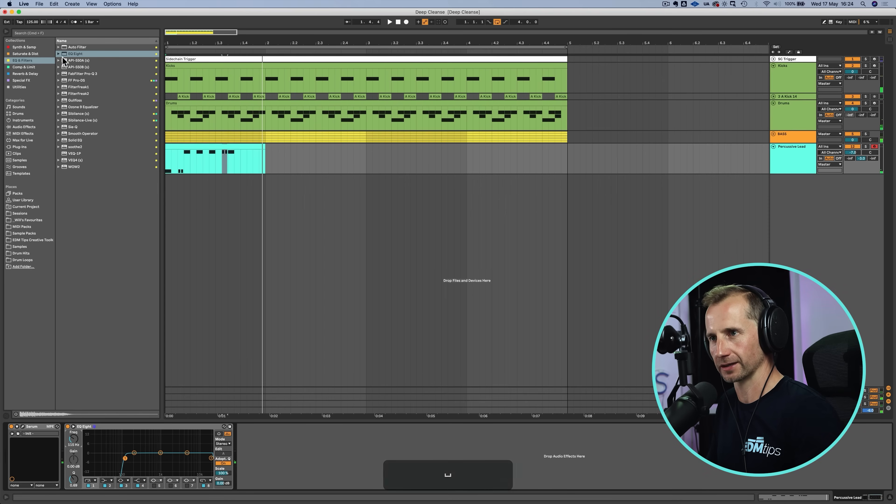
Insert Redux between Serum and EQ Eight and set its sample rate to about 9.19 kHz while listening.
{"action": "left_click", "coordinate": [26, 53]}
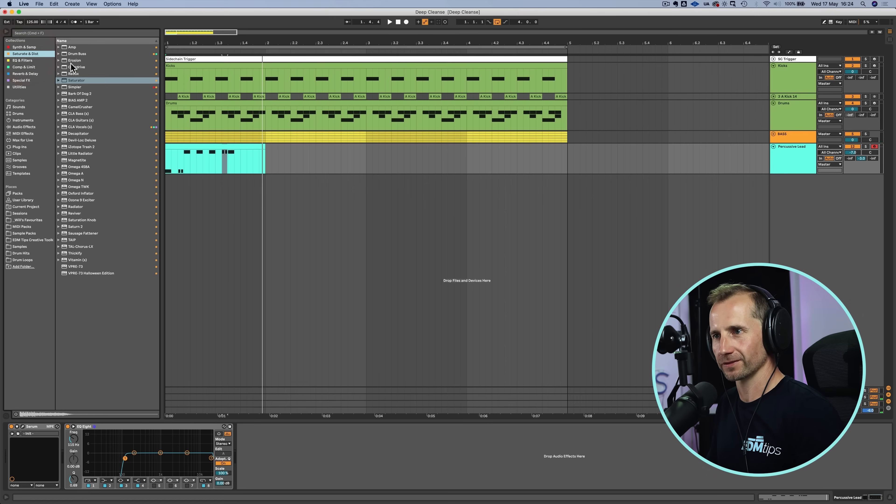
{"action": "left_click_drag", "start_coordinate": [71, 62], "coordinate": [69, 460]}
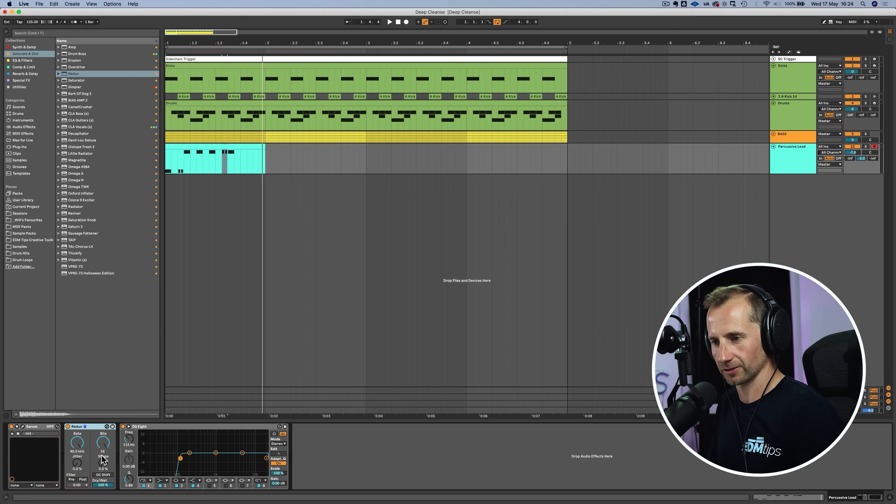
{"action": "key", "text": "space"}
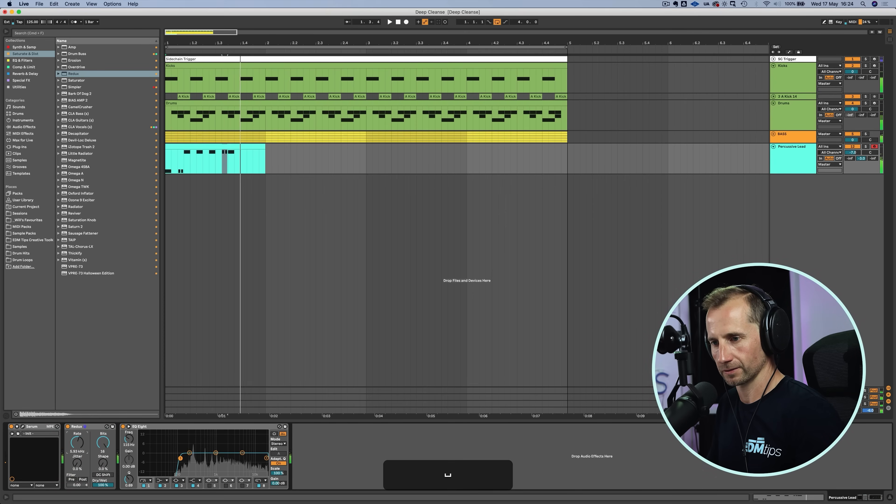
{"action": "key", "text": "space"}
{"action": "left_click_drag", "start_coordinate": [77, 442], "coordinate": [77, 438]}
{"action": "key", "text": "space"}
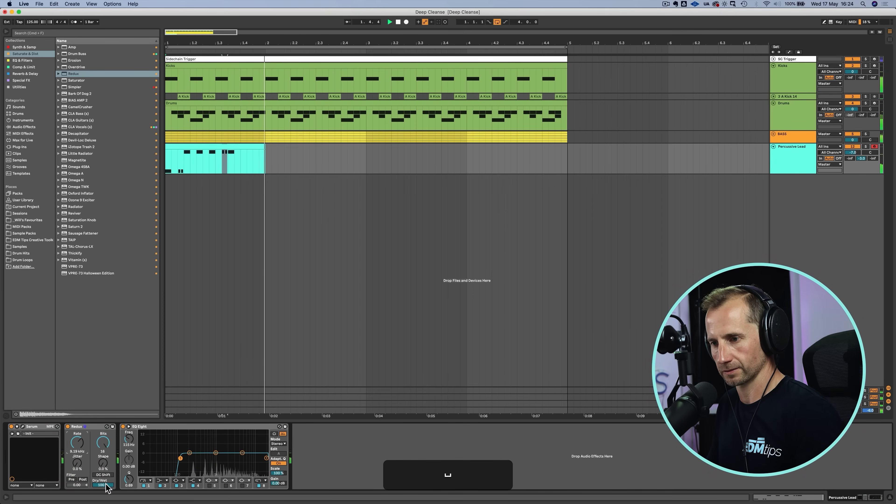
Lower Redux's dry/wet mix to about 80% during playback.
{"action": "left_click_drag", "start_coordinate": [108, 489], "coordinate": [107, 498]}
{"action": "key", "text": "space"}
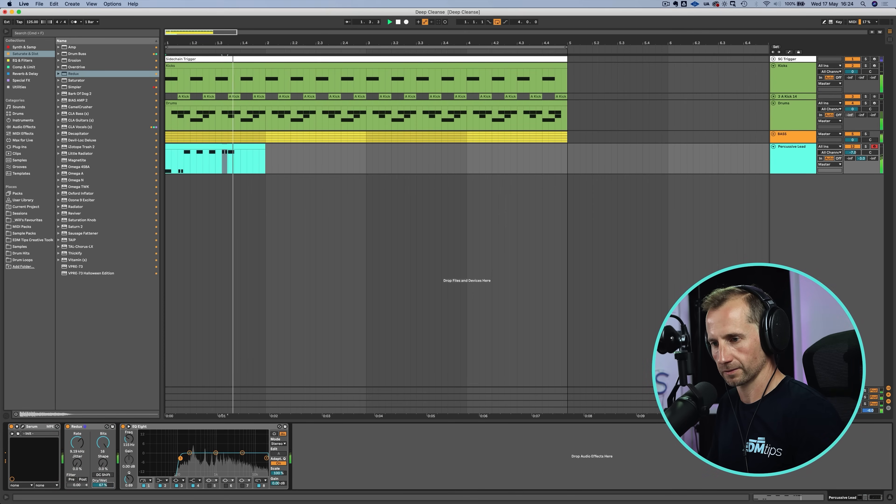
{"action": "key", "text": "space"}
Solo the Percussive Lead track to audition it, and save the set with its clip selected.
{"action": "left_click", "coordinate": [865, 146]}
{"action": "key", "text": "space"}
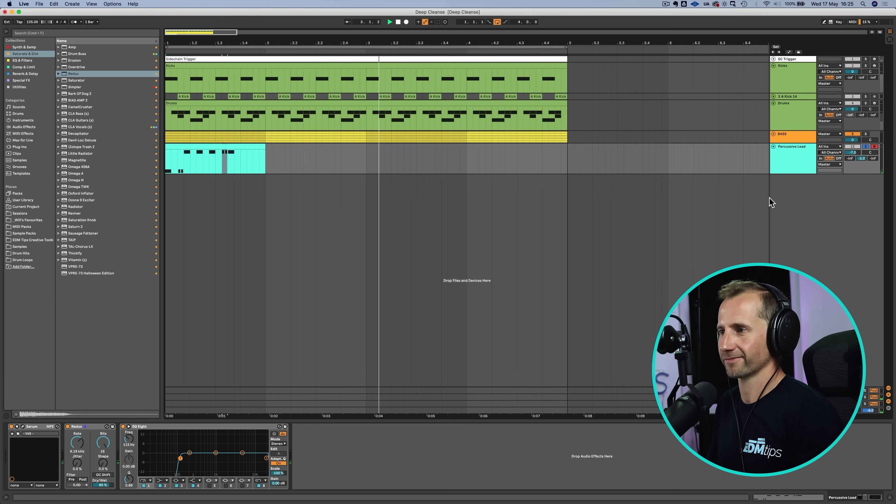
{"action": "key", "text": "space"}
{"action": "left_click", "coordinate": [242, 145]}
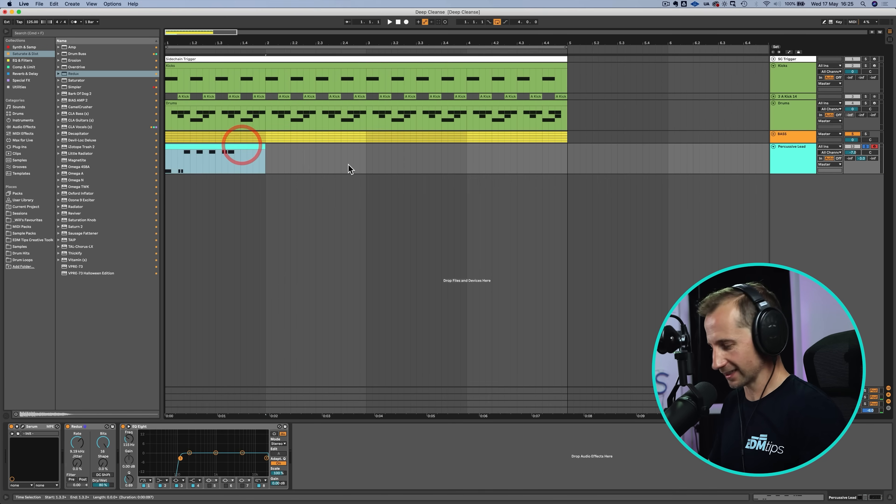
{"action": "key", "text": "super+s"}
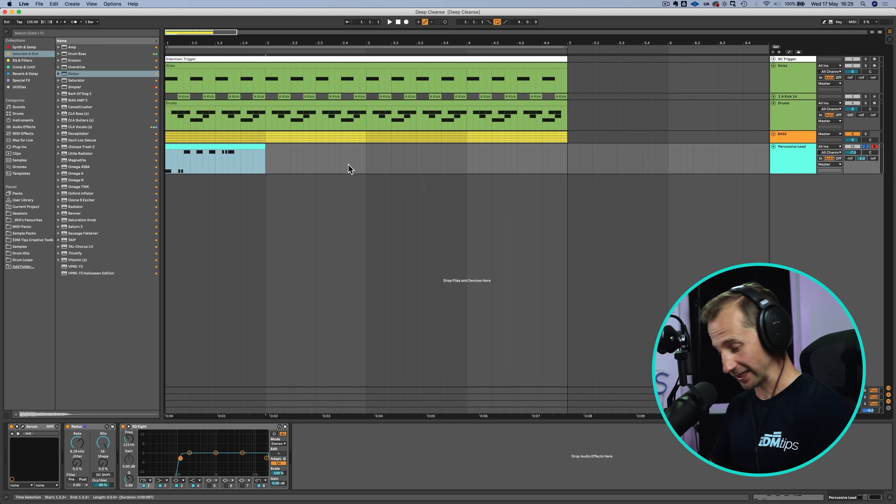
Insert a new MIDI track below Percussive Lead and name it Sonafapitch.
{"action": "left_click", "coordinate": [788, 161]}
{"action": "key", "text": "shift+super+t"}
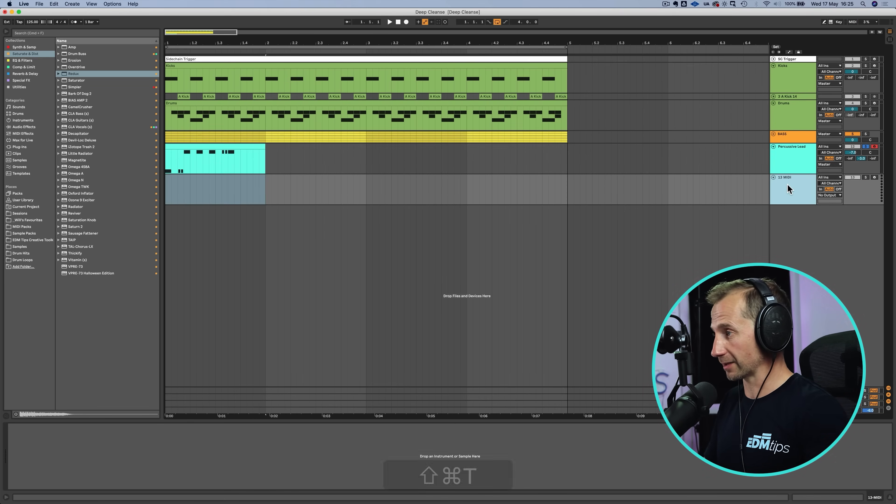
{"action": "left_click", "coordinate": [787, 184]}
{"action": "key", "text": "super+r"}
{"action": "type", "text": "P"}
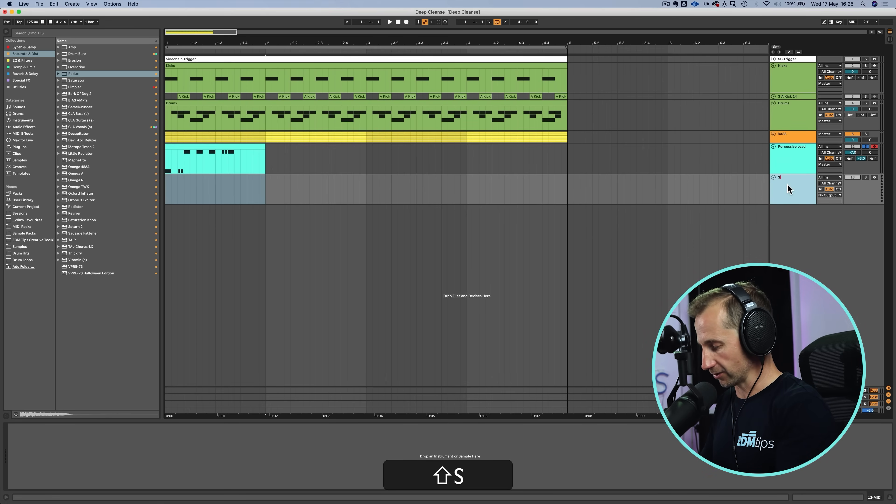
{"action": "type", "text": "Sonan"}
{"action": "key", "text": "BackSpace"}
{"action": "type", "text": "fa"}
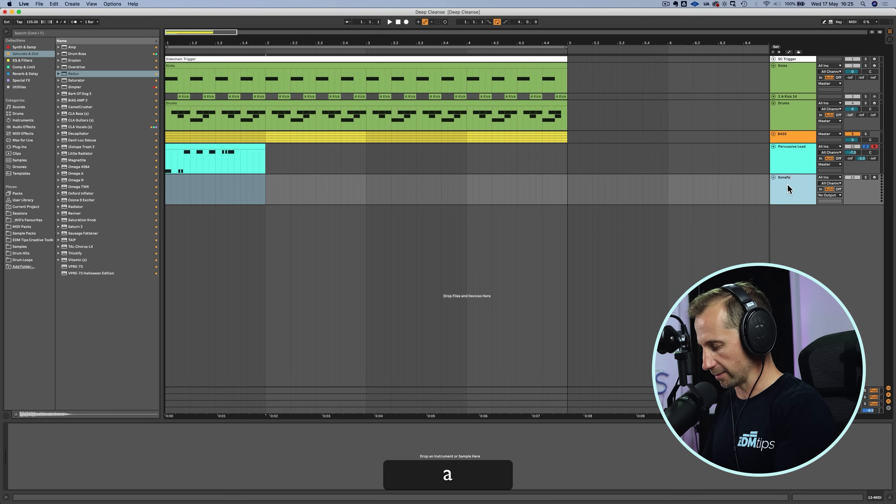
{"action": "type", "text": "pitch"}
{"action": "key", "text": "Return"}
Colour the Sonafapitch track turquoise and solo it, saving the set.
{"action": "right_click", "coordinate": [787, 184]}
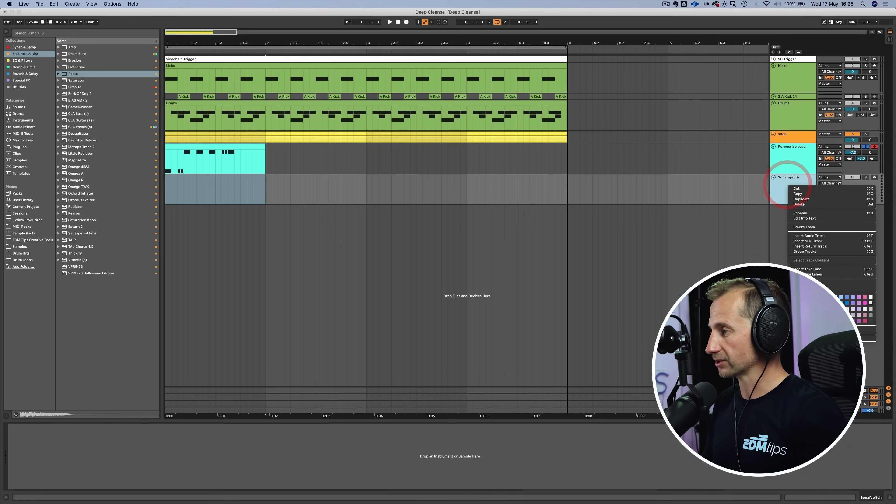
{"action": "left_click", "coordinate": [835, 298]}
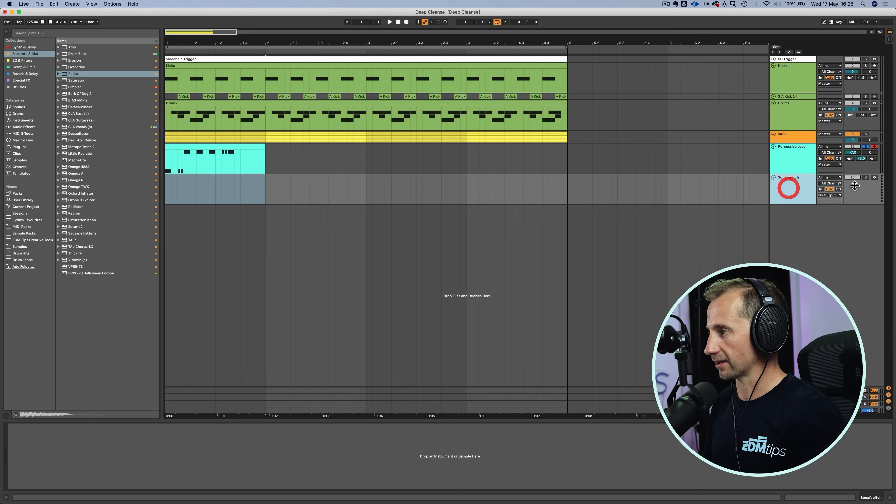
{"action": "left_click", "coordinate": [865, 177]}
{"action": "key", "text": "super+s"}
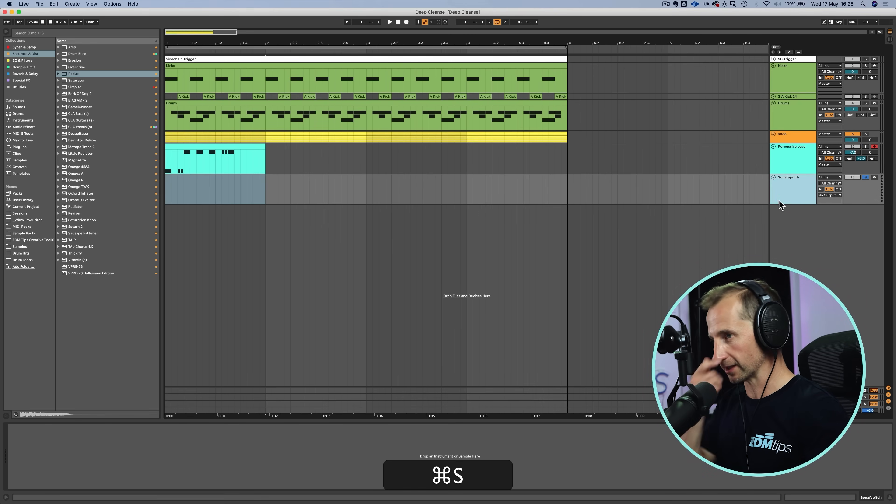
{"action": "left_click", "coordinate": [779, 194]}
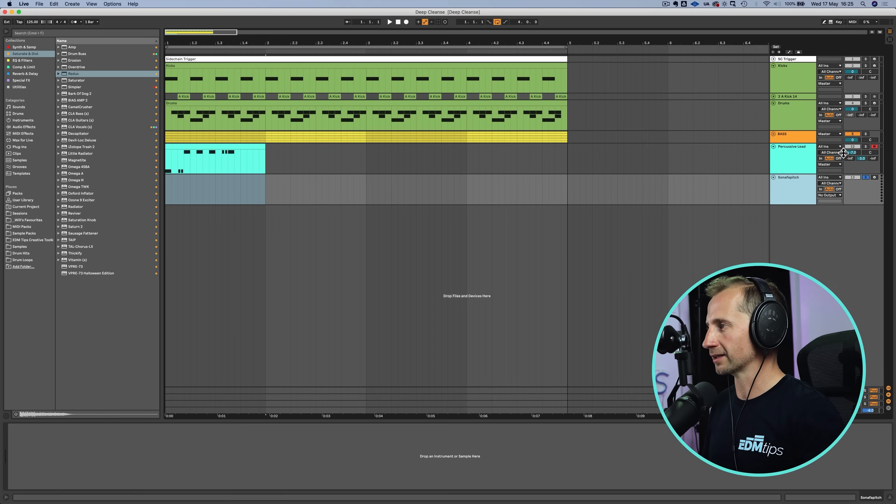
{"action": "left_click", "coordinate": [795, 152]}
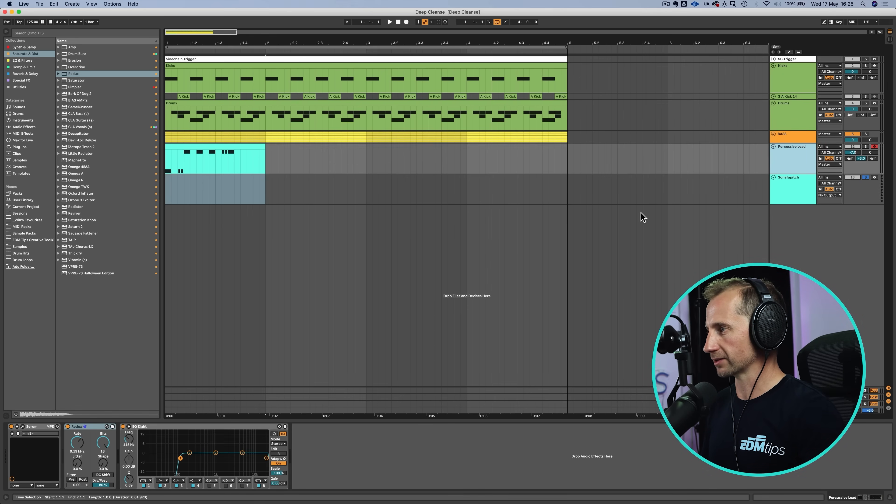
Create an empty one-bar MIDI clip on the Sonafapitch track, spanning 1.1.1 to 2.1.1.
{"action": "left_click_drag", "start_coordinate": [167, 195], "coordinate": [270, 191]}
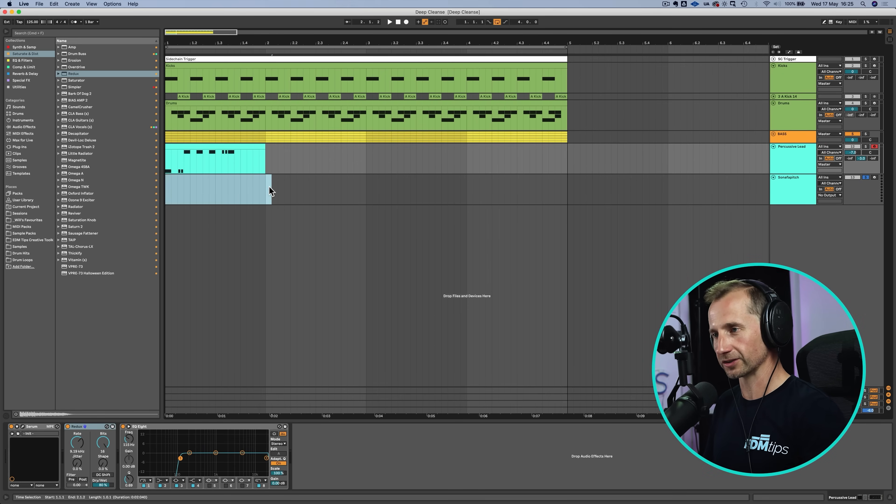
{"action": "left_click", "coordinate": [266, 187]}
{"action": "key", "text": "shift+super+m"}
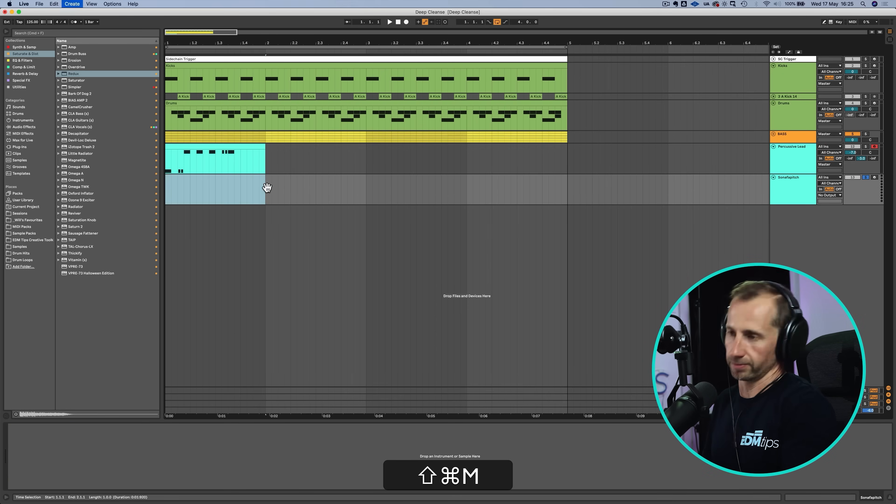
{"action": "key", "text": "shift+Tab"}
Rename the new one-bar MIDI clip as Sonafapitch.
{"action": "key", "text": "shift+super+r"}
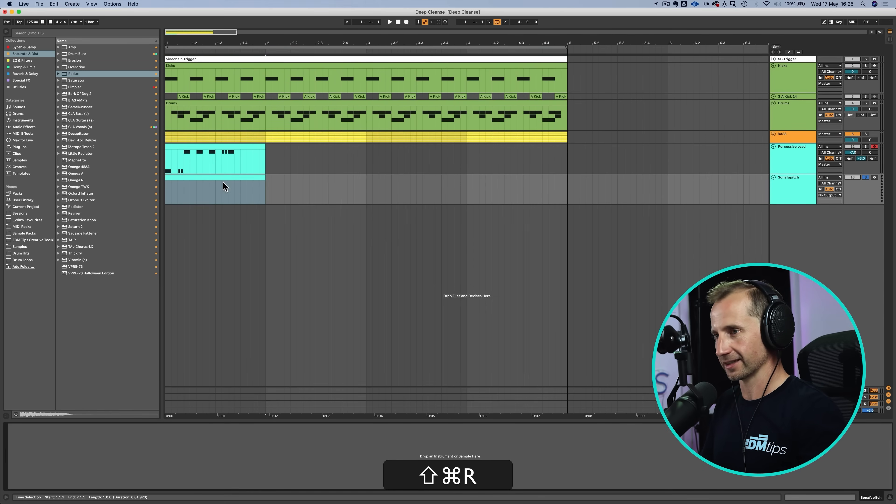
{"action": "key", "text": "super+r"}
{"action": "left_click", "coordinate": [200, 177]}
{"action": "left_click", "coordinate": [792, 183], "text": "super"}
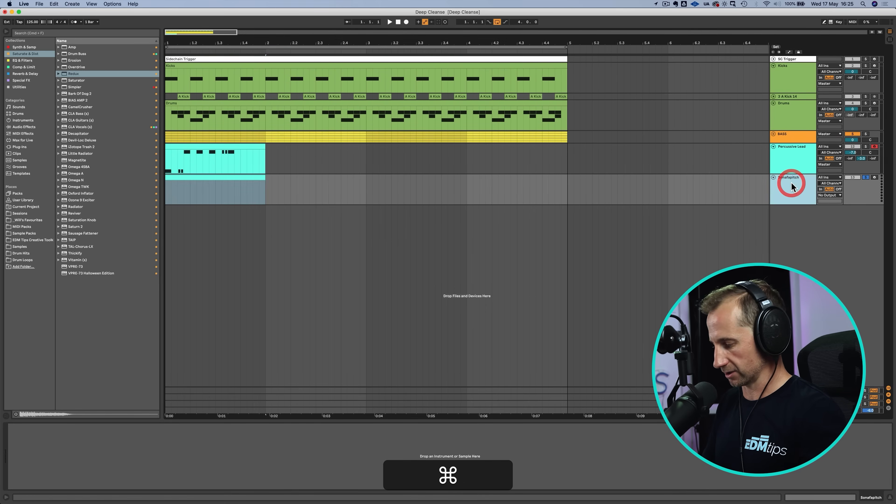
{"action": "left_click", "coordinate": [243, 178]}
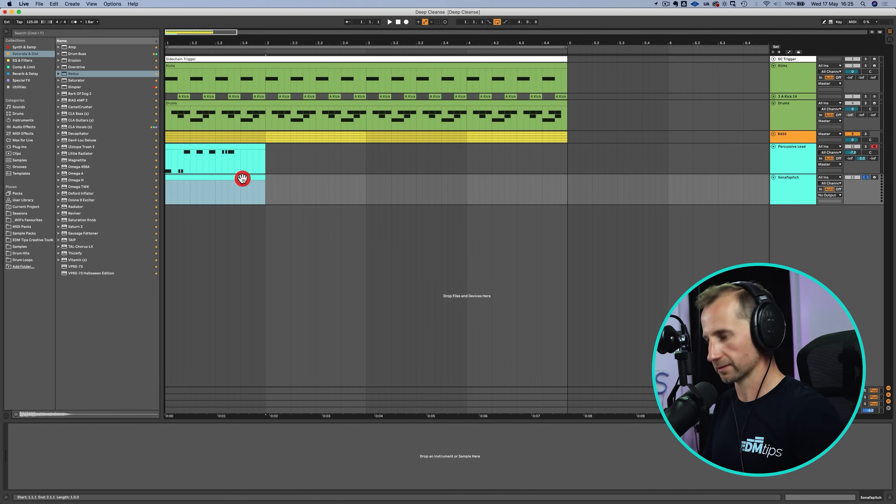
{"action": "key", "text": "super+r"}
{"action": "type", "text": "Sonafapitch"}
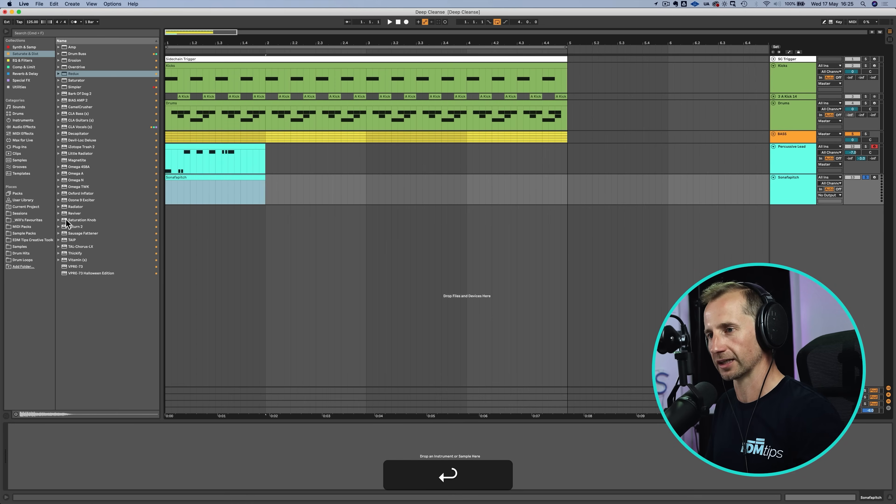
Load Serum onto the Sonafapitch track, arm the track for recording and lower its volume to about -9 dB.
{"action": "left_click", "coordinate": [22, 47]}
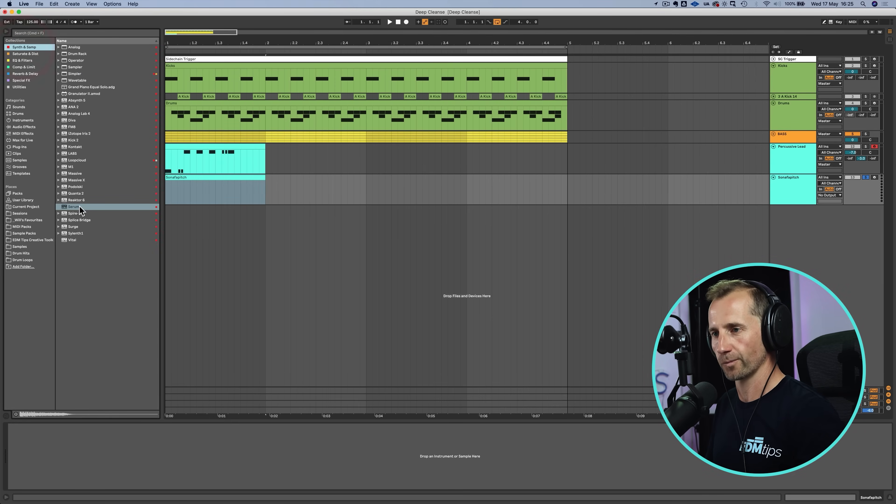
{"action": "left_click_drag", "start_coordinate": [79, 207], "coordinate": [221, 192]}
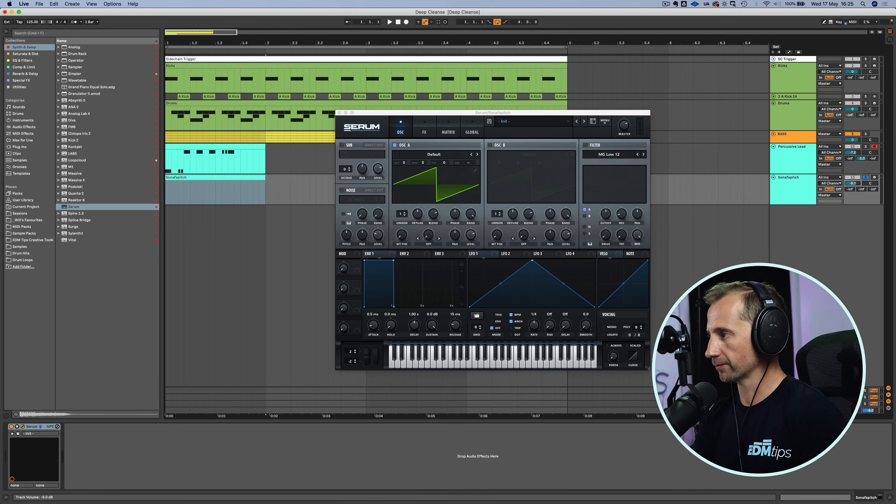
{"action": "left_click", "coordinate": [874, 177]}
{"action": "left_click_drag", "start_coordinate": [851, 182], "coordinate": [850, 189]}
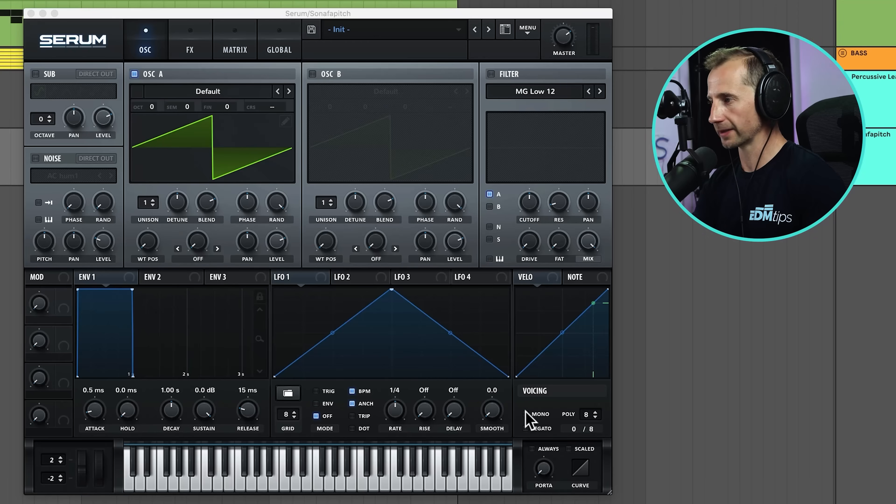
Switch Serum's voicing to mono with portamento always on, and raise the portamento amount to about halfway.
{"action": "left_click", "coordinate": [605, 327]}
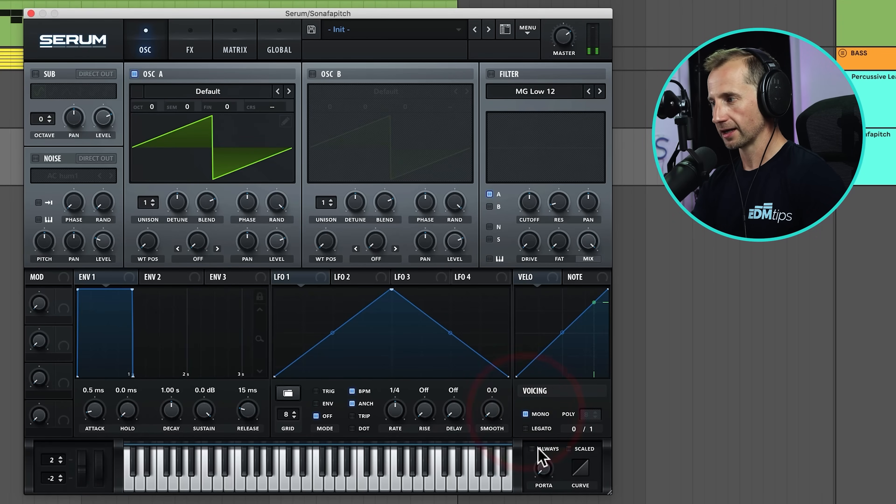
{"action": "left_click", "coordinate": [546, 447]}
{"action": "left_click_drag", "start_coordinate": [553, 438], "coordinate": [548, 422]}
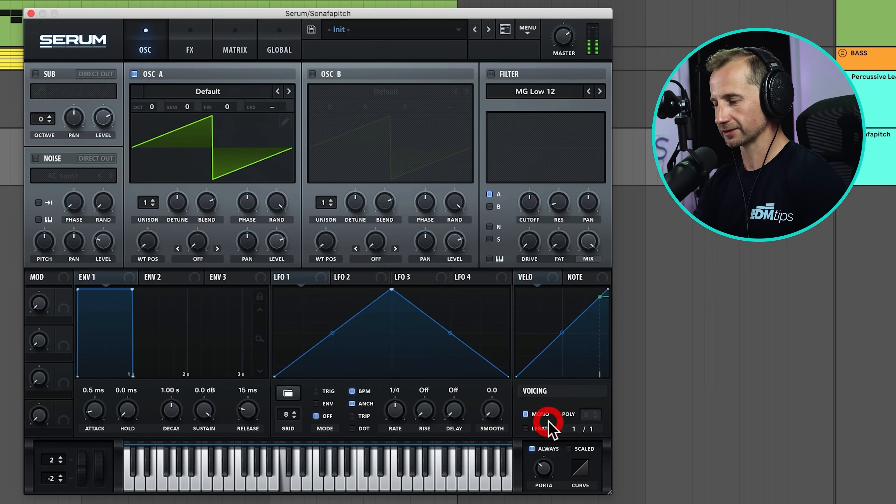
{"action": "mouse_move", "coordinate": [548, 468]}
{"action": "left_mouse_down"}
{"action": "mouse_move", "coordinate": [548, 457]}
{"action": "mouse_move", "coordinate": [542, 461]}
{"action": "left_mouse_up"}
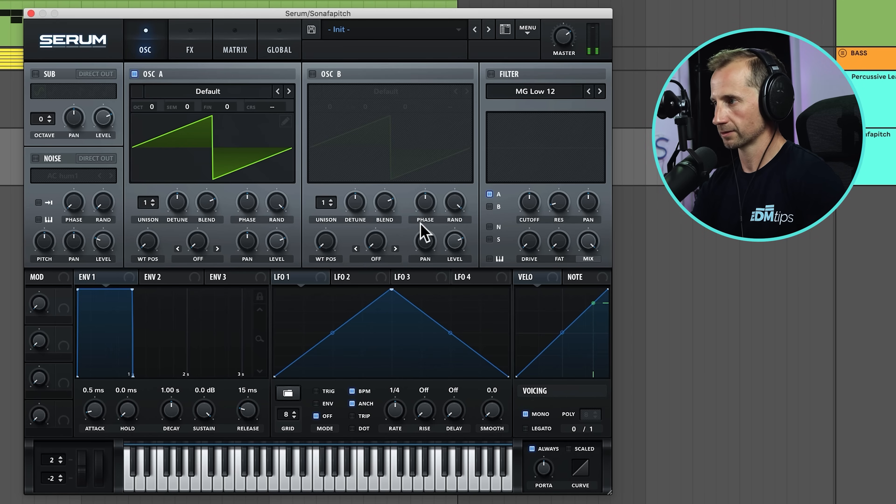
Enable the MG Low 12 filter on oscillator A and modulate its cutoff with both velocity and LFO 1.
{"action": "left_click", "coordinate": [491, 75]}
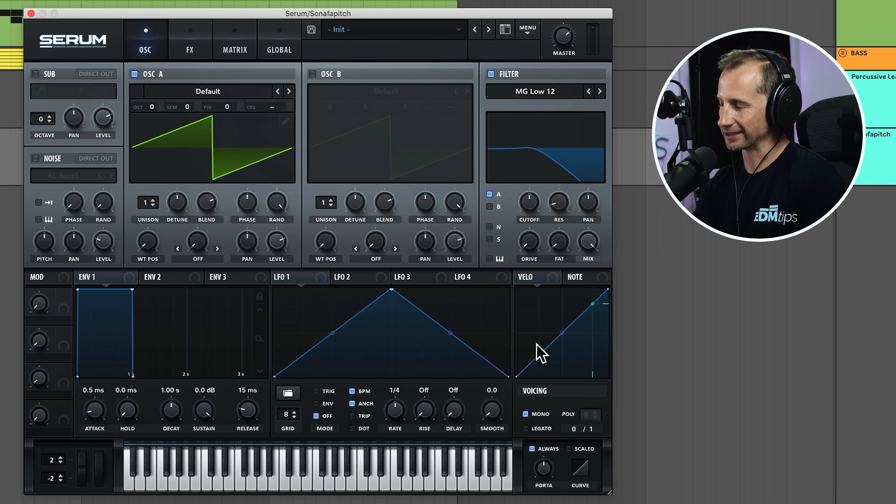
{"action": "left_click_drag", "start_coordinate": [521, 277], "coordinate": [519, 220]}
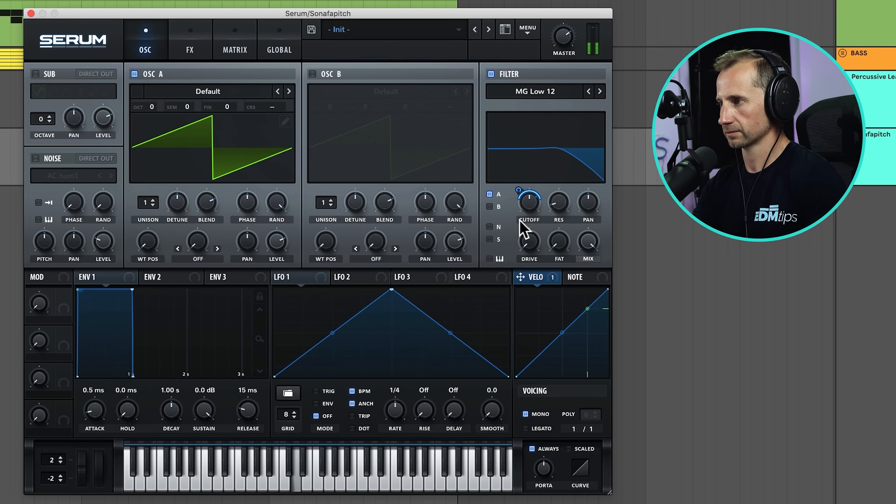
{"action": "left_click", "coordinate": [304, 281]}
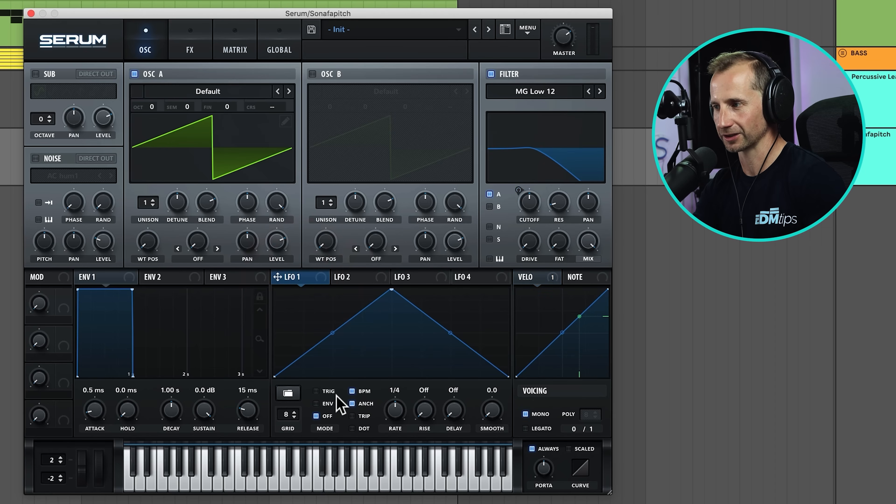
{"action": "left_click_drag", "start_coordinate": [277, 279], "coordinate": [522, 244]}
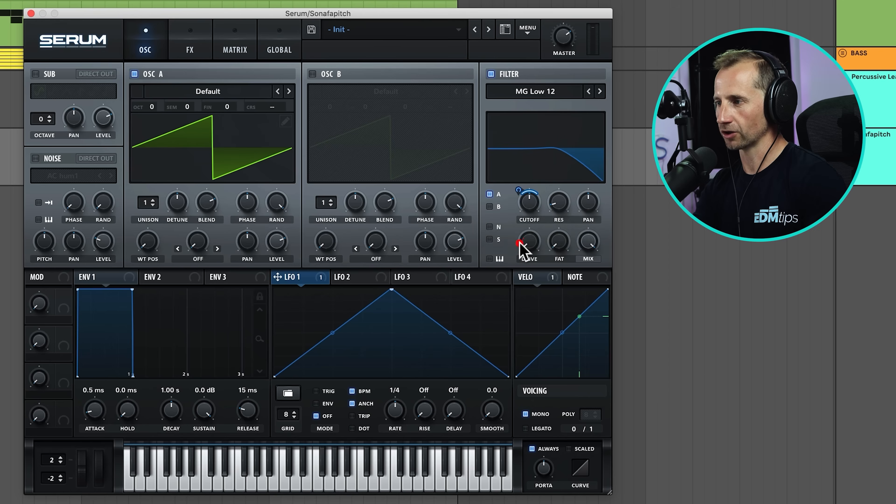
Unsync LFO 1 from the BPM with a 1.0 Hz rate and assign it to oscillator A's pan.
{"action": "left_click", "coordinate": [351, 391]}
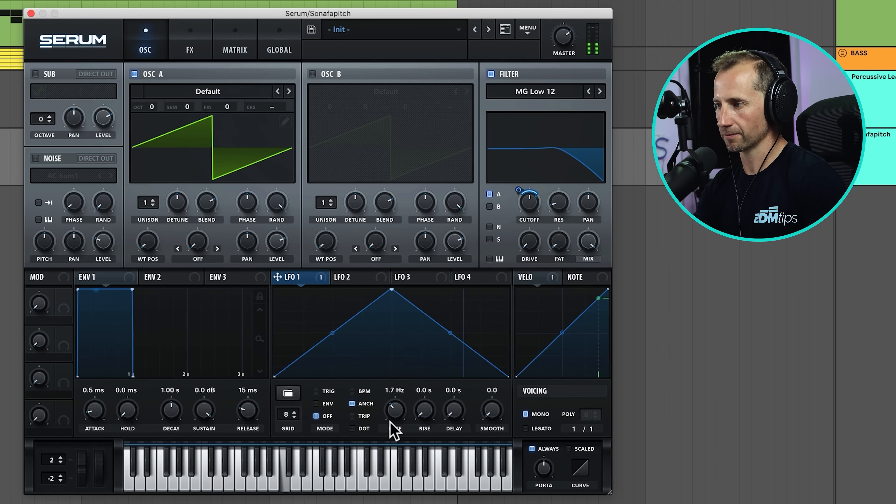
{"action": "scroll", "coordinate": [390, 420], "scroll_direction": "down", "scroll_amount": 4}
{"action": "left_click_drag", "start_coordinate": [391, 426], "coordinate": [391, 423]}
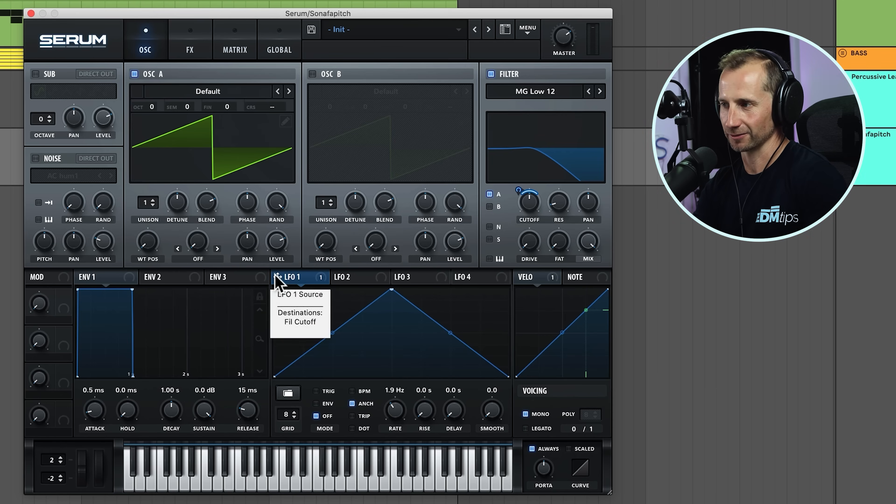
{"action": "left_click_drag", "start_coordinate": [277, 277], "coordinate": [240, 249]}
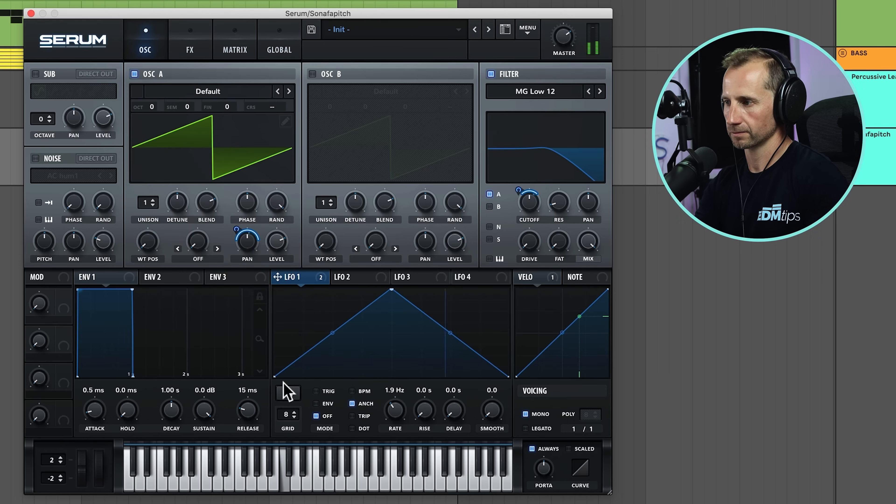
{"action": "left_click_drag", "start_coordinate": [401, 425], "coordinate": [402, 431]}
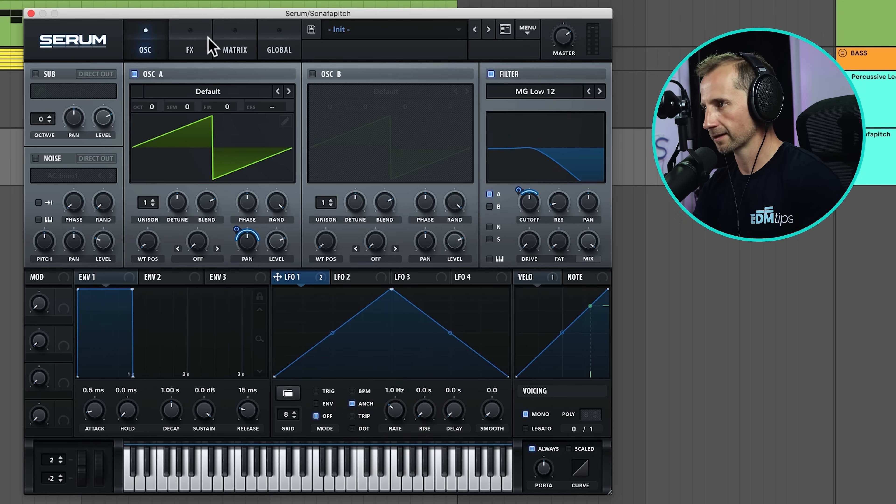
Enable Hyper/Dimension with the Dimension mix raised to about halfway, and reduce LFO 1's modulation of oscillator A's pan to about 56.
{"action": "left_click", "coordinate": [206, 45]}
{"action": "left_click", "coordinate": [40, 78]}
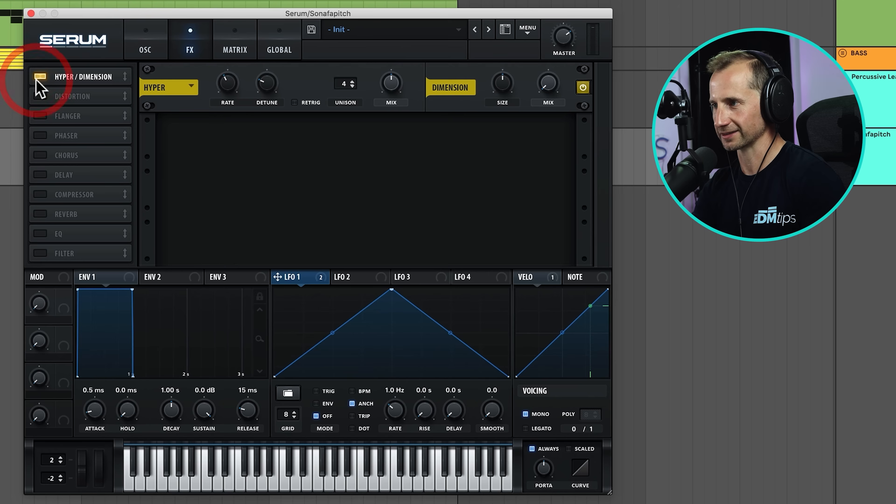
{"action": "left_click_drag", "start_coordinate": [546, 84], "coordinate": [555, 6]}
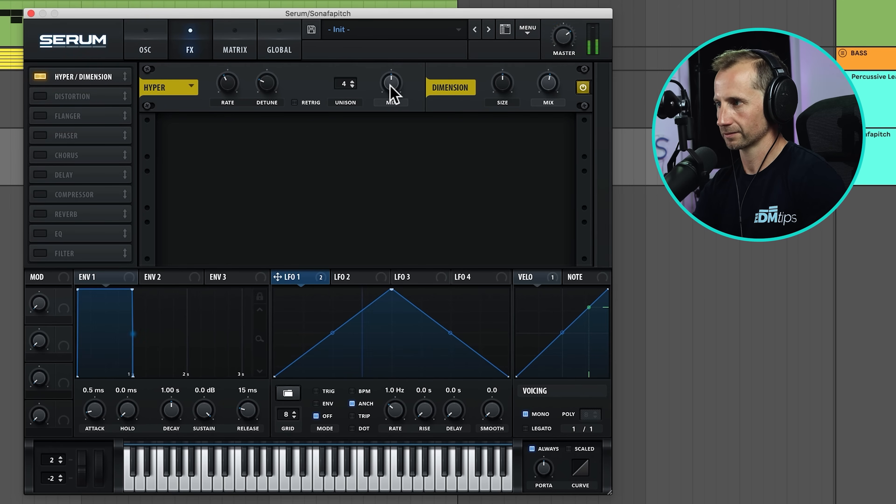
{"action": "left_click", "coordinate": [148, 49]}
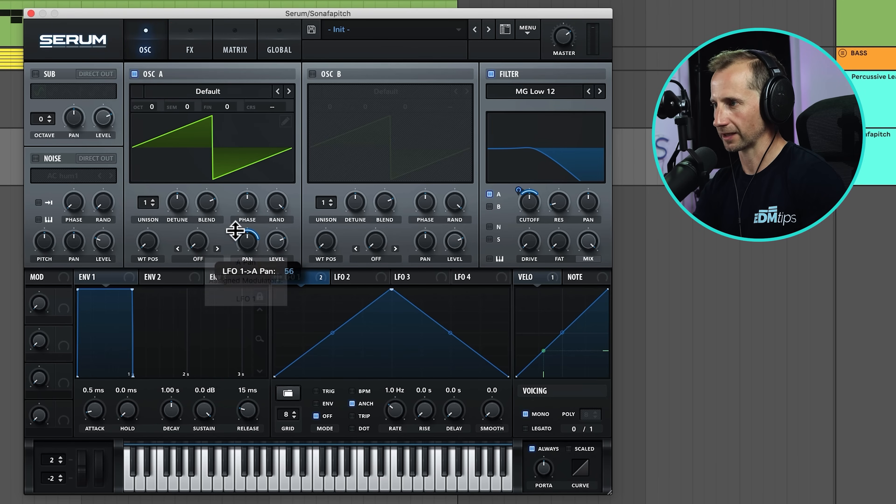
Close the Serum editor, audition the sound over the playing arrangement, and save the set.
{"action": "left_click", "coordinate": [31, 14]}
{"action": "key", "text": "space"}
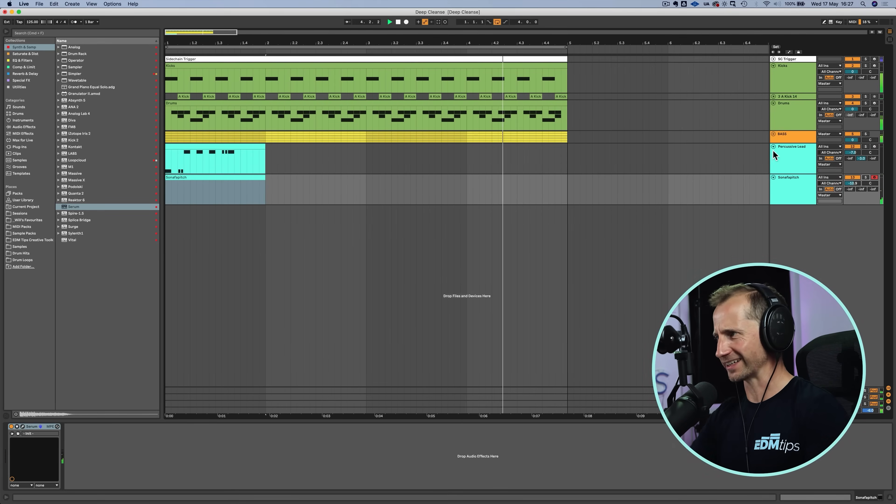
{"action": "key", "text": "space"}
{"action": "key", "text": "super+s"}
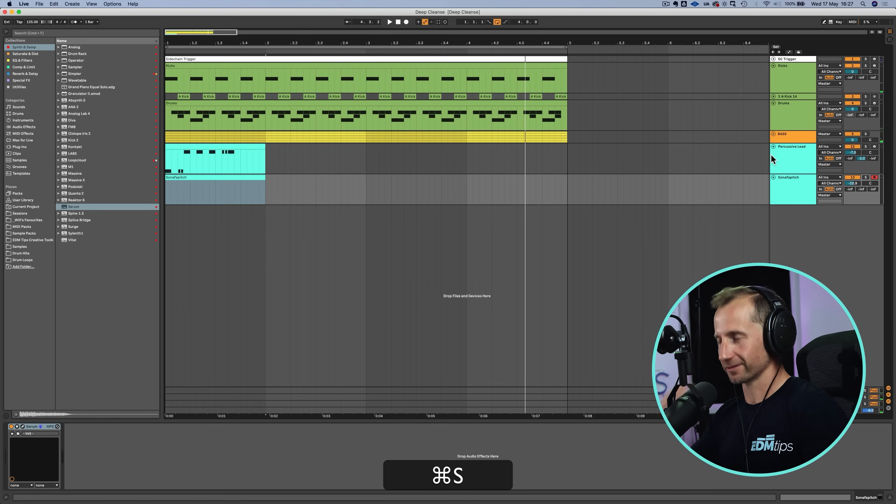
Reopen the Sonafapitch track's Serum patch for a brief check, close it again and save the set.
{"action": "left_click", "coordinate": [191, 201]}
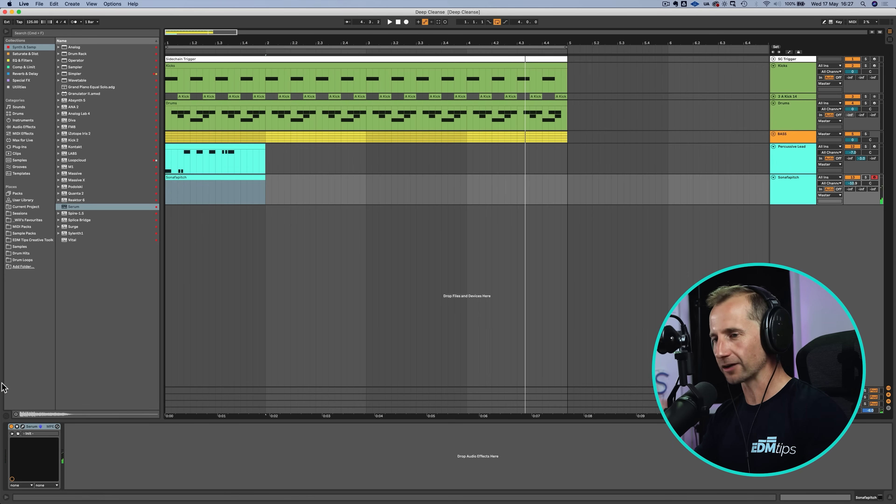
{"action": "left_click", "coordinate": [23, 427]}
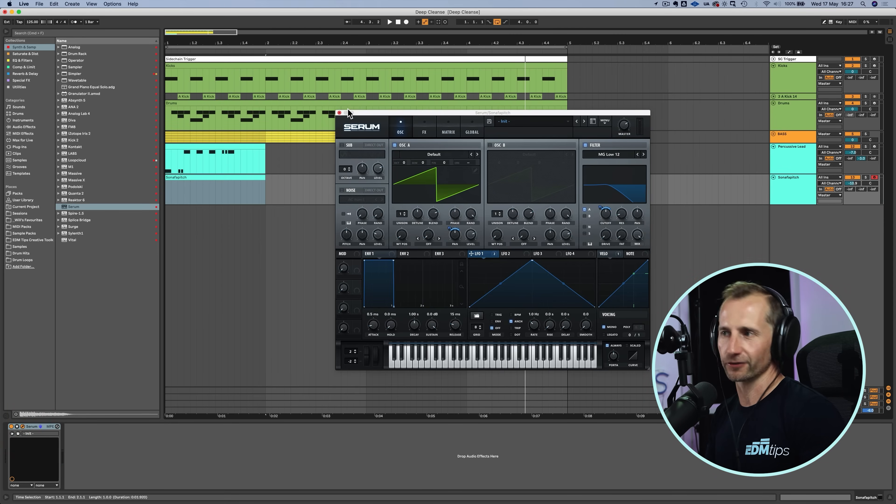
{"action": "left_click", "coordinate": [340, 112]}
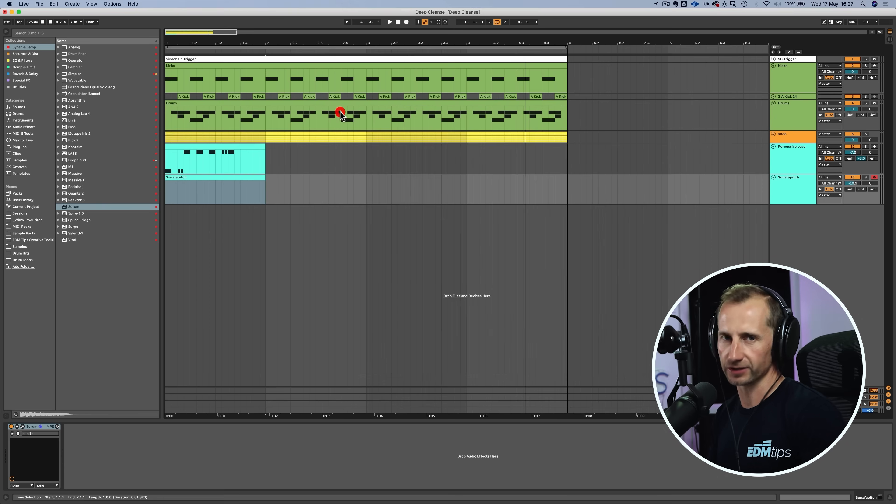
{"action": "key", "text": "super+s"}
Add a turquoise MIDI track named Beast Master 1000000 below the Sonafapitch track.
{"action": "left_click", "coordinate": [788, 204]}
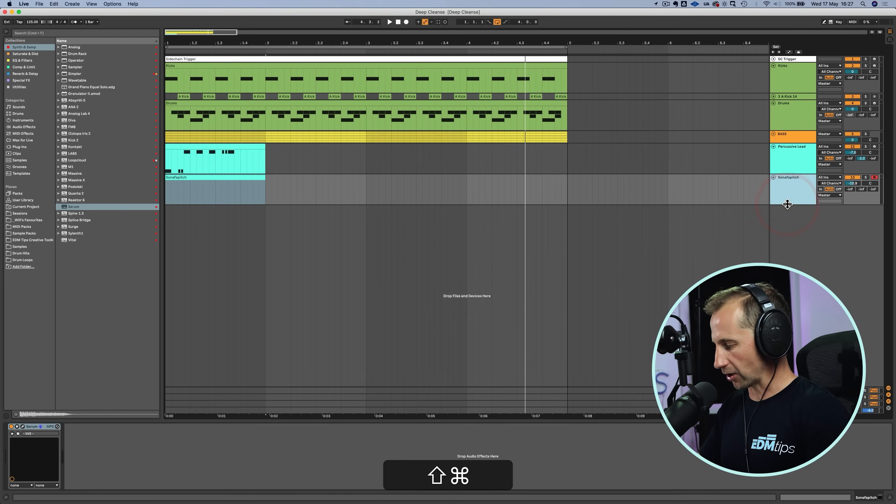
{"action": "key", "text": "shift+super+t"}
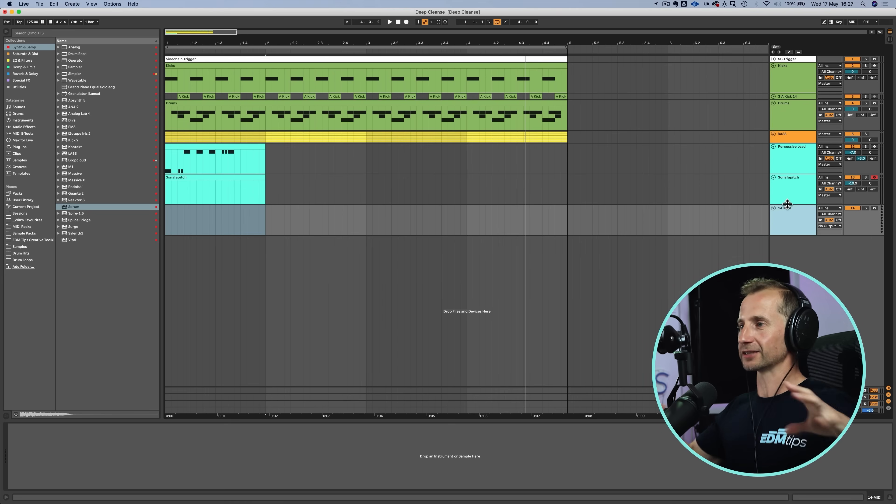
{"action": "key", "text": "super+r"}
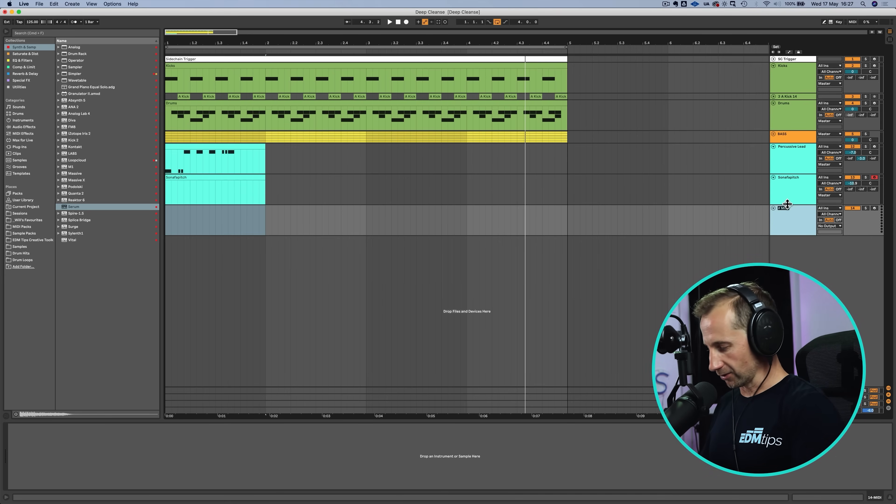
{"action": "type", "text": "Beas"}
{"action": "type", "text": "t Master"}
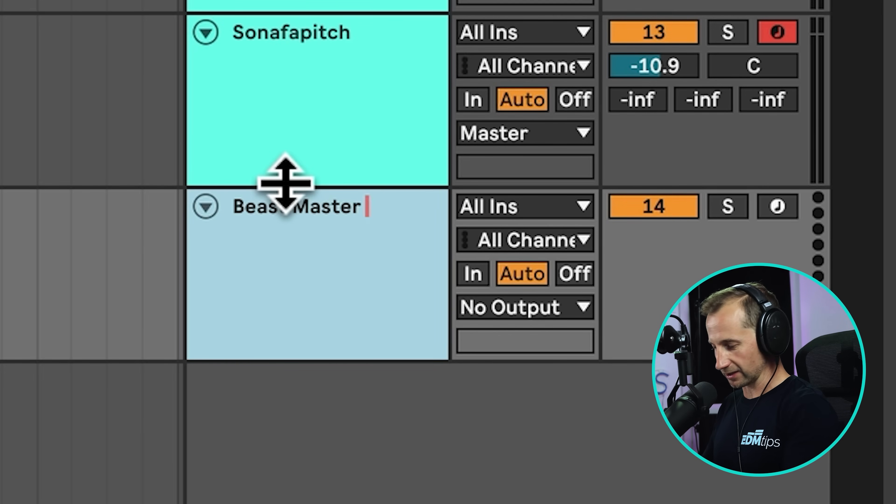
{"action": "type", "text": " 100000"}
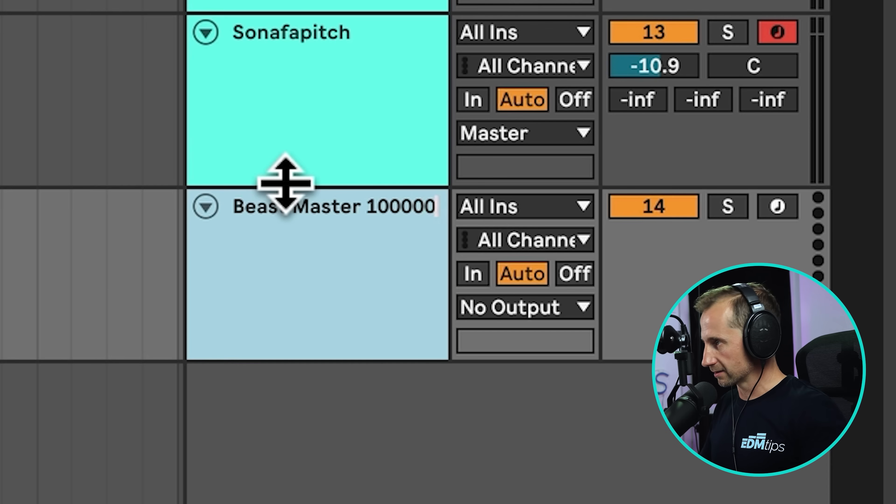
{"action": "type", "text": "0"}
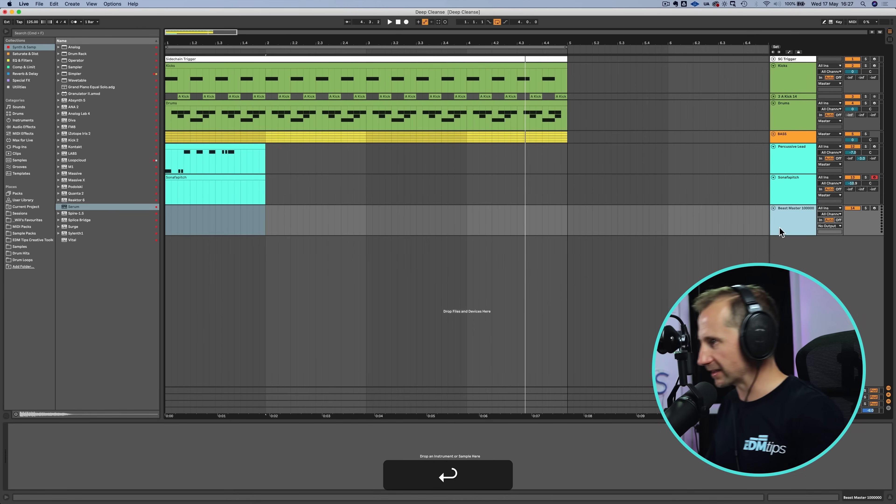
{"action": "right_click", "coordinate": [780, 228]}
{"action": "left_click", "coordinate": [827, 340]}
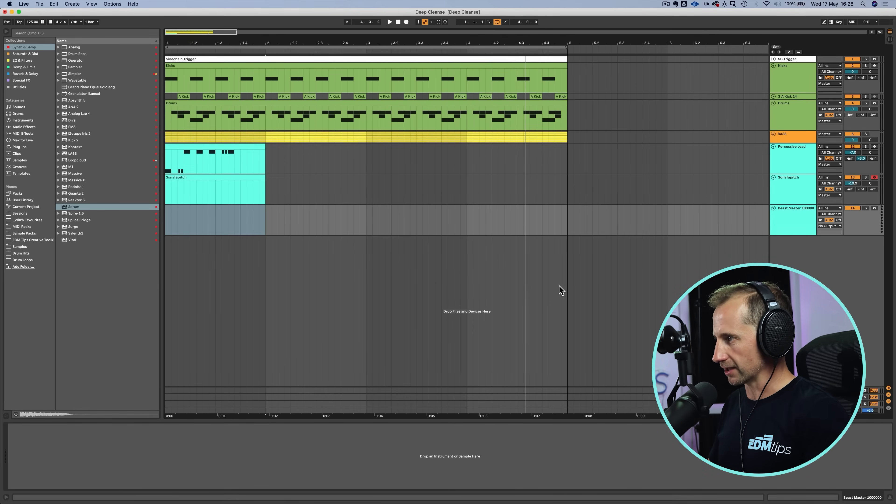
Create an empty four-bar MIDI clip on the Beast Master 1000000 track, spanning 1.1.1 to 5.1.1.
{"action": "left_click", "coordinate": [162, 218]}
{"action": "left_click_drag", "start_coordinate": [168, 222], "coordinate": [568, 212]}
{"action": "key", "text": "shift+super+m"}
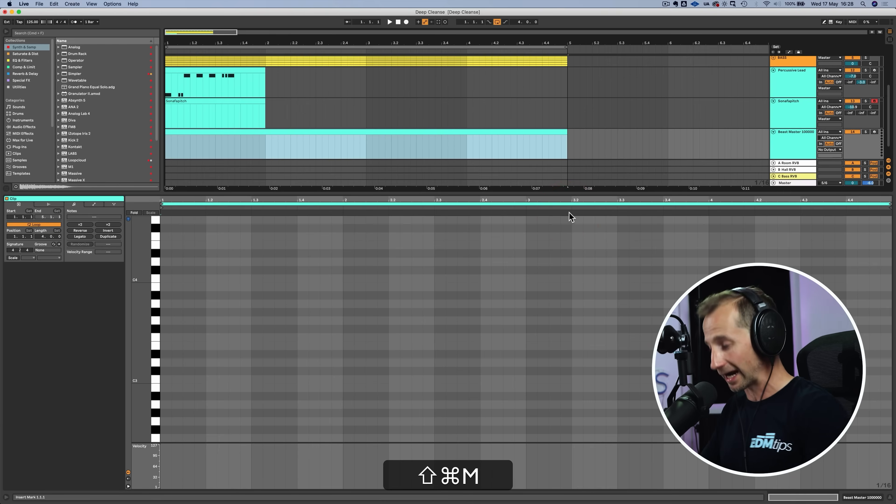
{"action": "key", "text": "shift+super+Tab"}
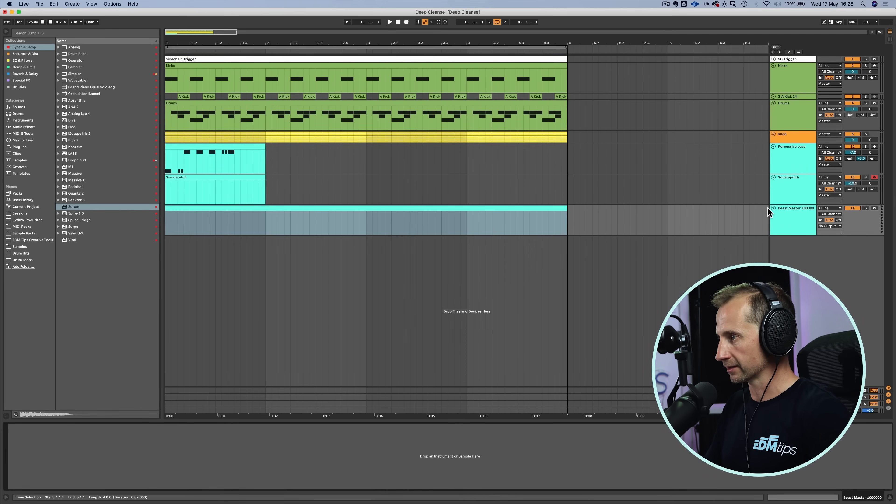
Copy the track's name and use it to rename the new four-bar clip as Beast Master 1000000.
{"action": "left_click", "coordinate": [785, 208]}
{"action": "key", "text": "super+r"}
{"action": "key", "text": "super+a"}
{"action": "key", "text": "super+c"}
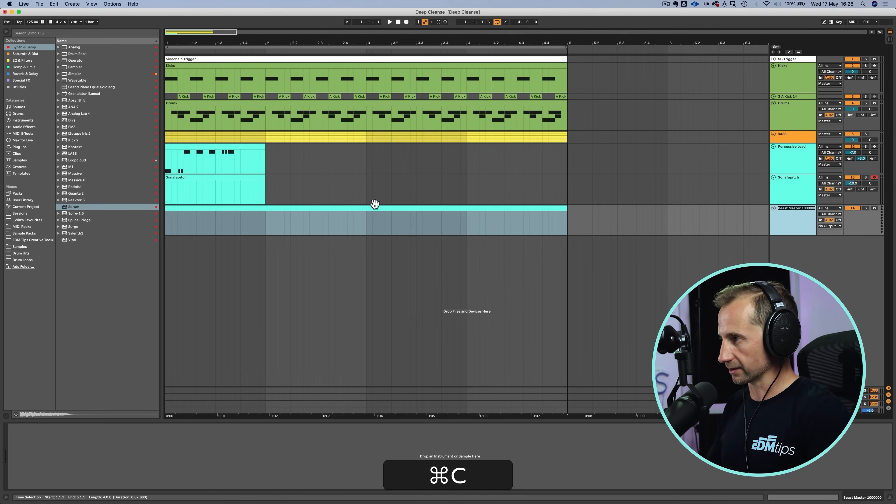
{"action": "left_click", "coordinate": [236, 209]}
{"action": "key", "text": "super+r"}
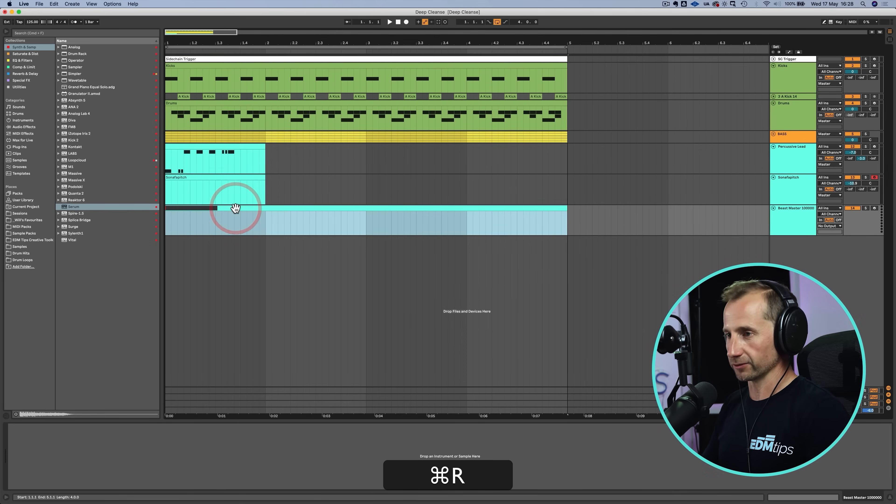
{"action": "key", "text": "super+v"}
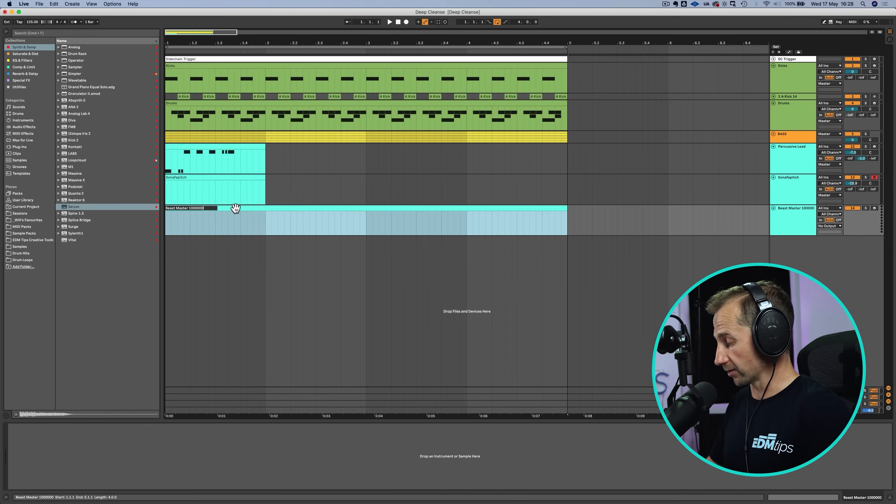
{"action": "key", "text": "Return"}
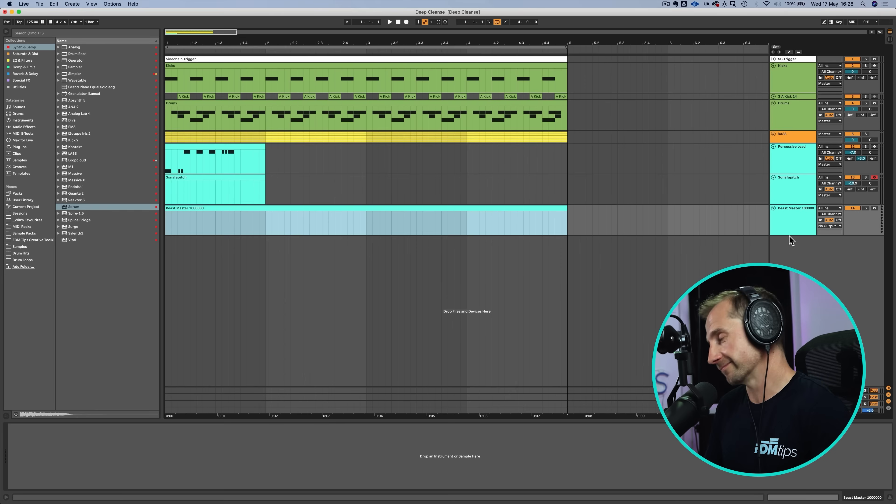
Make the Beast Master 1000000 track about twice as tall, then load Serum onto it and arm it for recording.
{"action": "left_click_drag", "start_coordinate": [789, 235], "coordinate": [789, 295]}
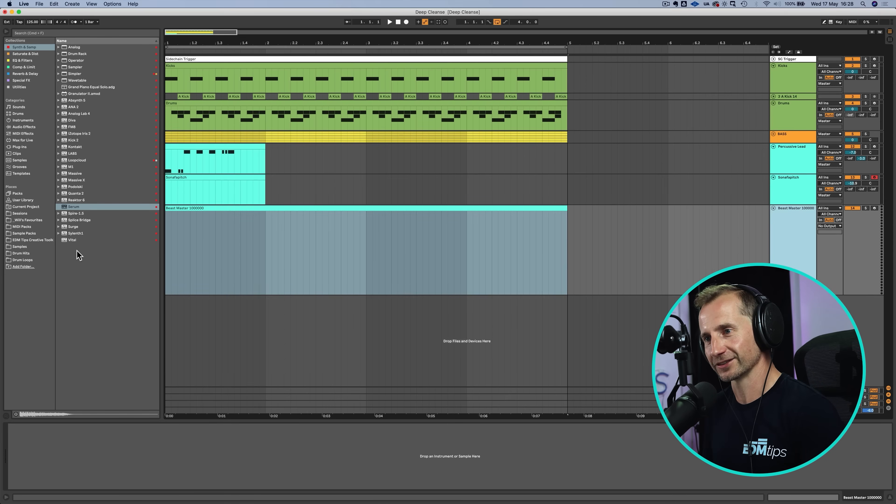
{"action": "left_click_drag", "start_coordinate": [66, 207], "coordinate": [192, 250]}
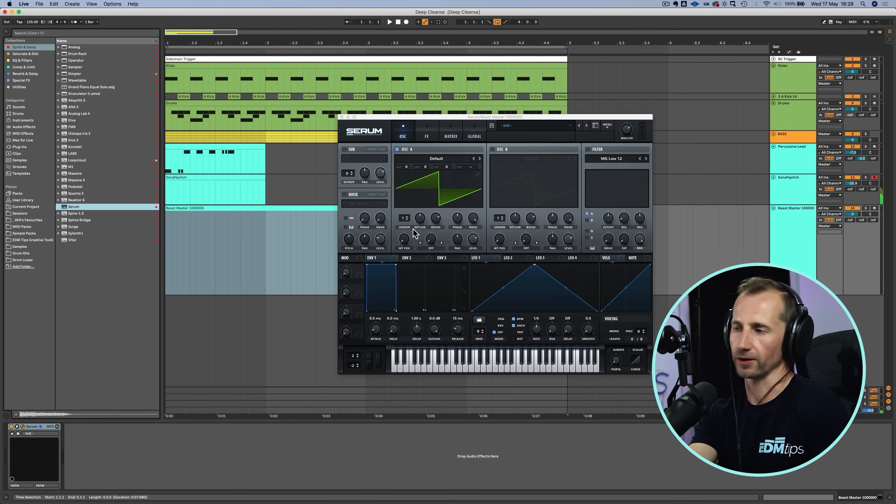
{"action": "left_click", "coordinate": [874, 209]}
{"action": "left_click", "coordinate": [775, 224]}
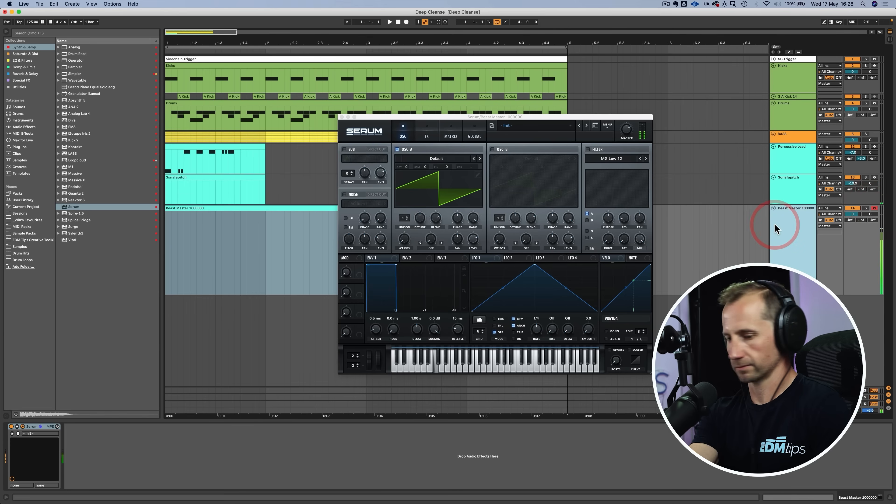
Lower the Beast Master 1000000 track's volume to -6.1 dB and set Serum to mono with always-on portamento of about 11 ms.
{"action": "left_click", "coordinate": [853, 215]}
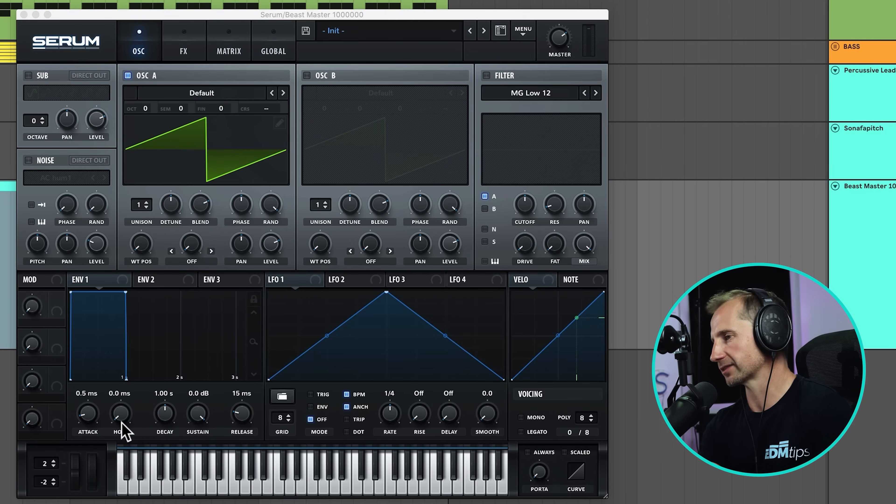
{"action": "left_click", "coordinate": [534, 452]}
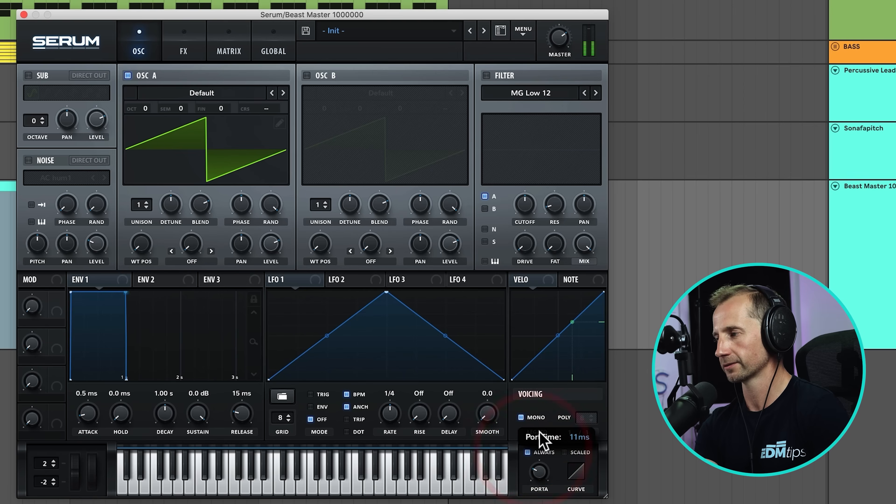
{"action": "mouse_move", "coordinate": [535, 425]}
{"action": "left_mouse_down"}
{"action": "mouse_move", "coordinate": [542, 410]}
{"action": "mouse_move", "coordinate": [536, 415]}
{"action": "left_mouse_up"}
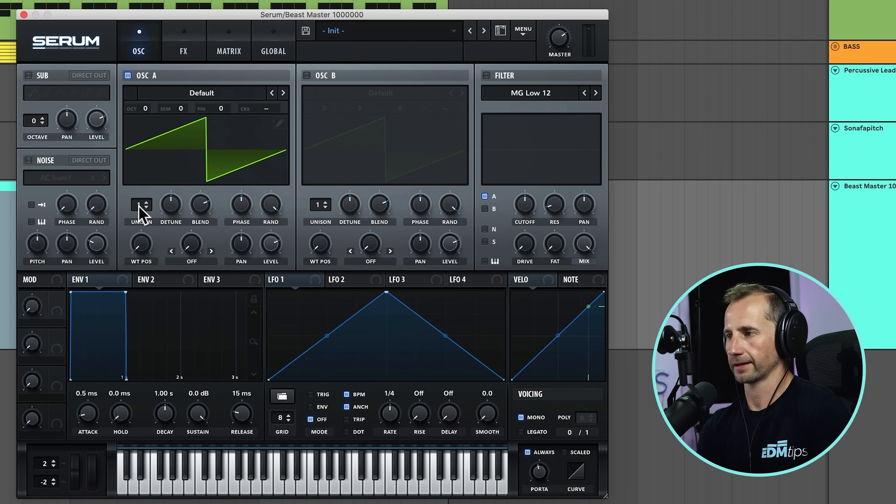
Give OSC A 7 unison voices with less detune, and enable OSC B one octave down with 6 voices and a slightly higher level.
{"action": "left_click_drag", "start_coordinate": [139, 206], "coordinate": [144, 153]}
{"action": "left_click_drag", "start_coordinate": [170, 200], "coordinate": [171, 230]}
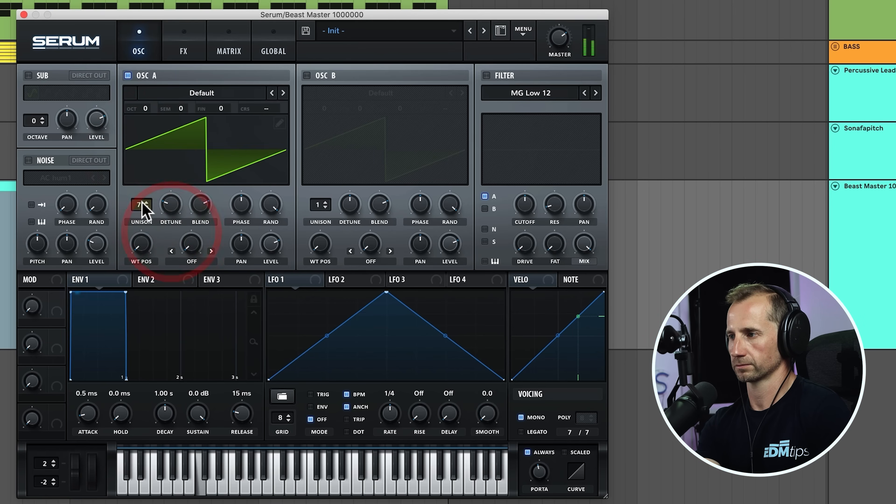
{"action": "left_click", "coordinate": [307, 76]}
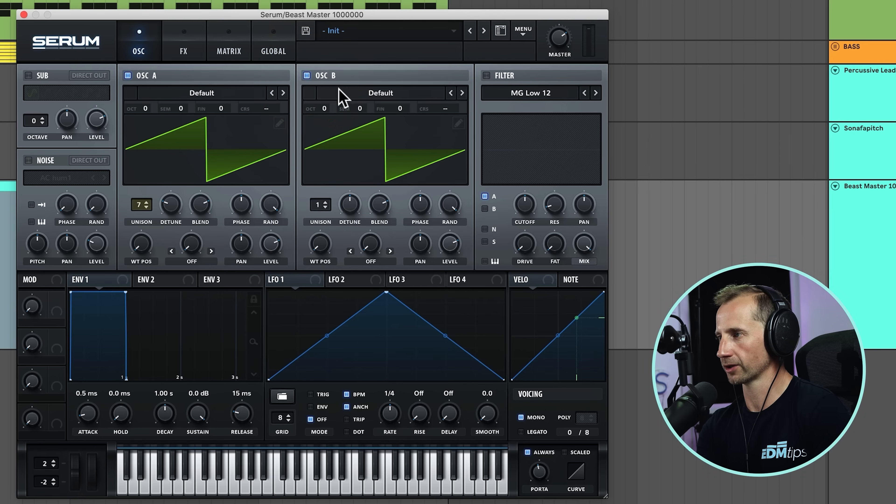
{"action": "left_click_drag", "start_coordinate": [319, 200], "coordinate": [320, 157]}
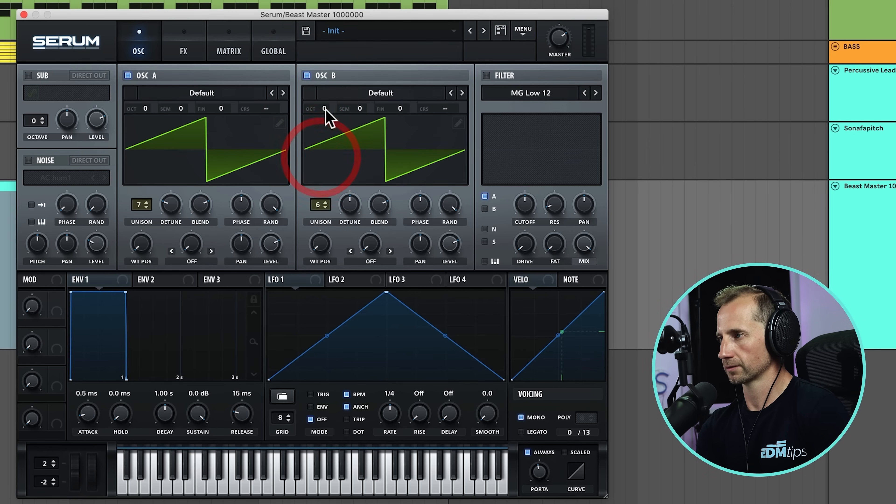
{"action": "left_click_drag", "start_coordinate": [325, 108], "coordinate": [319, 116]}
{"action": "mouse_move", "coordinate": [450, 254]}
{"action": "left_mouse_down"}
{"action": "mouse_move", "coordinate": [446, 296]}
{"action": "mouse_move", "coordinate": [447, 248]}
{"action": "left_mouse_up"}
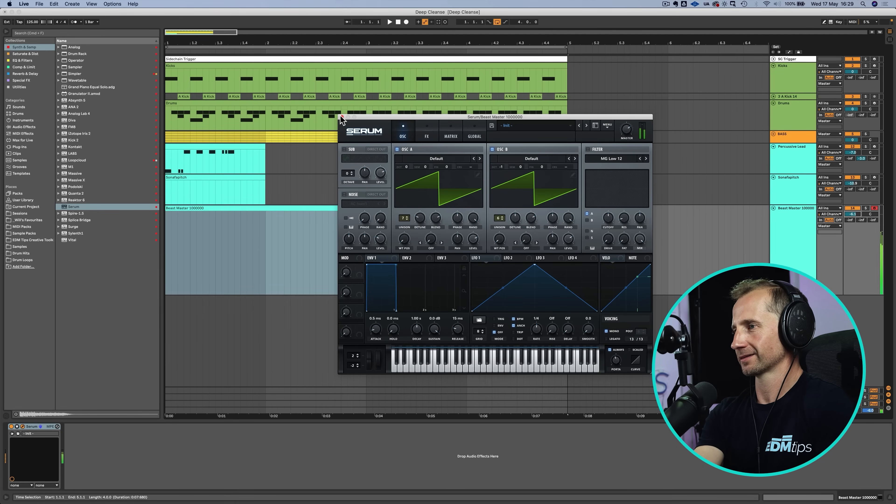
{"action": "left_click", "coordinate": [341, 117]}
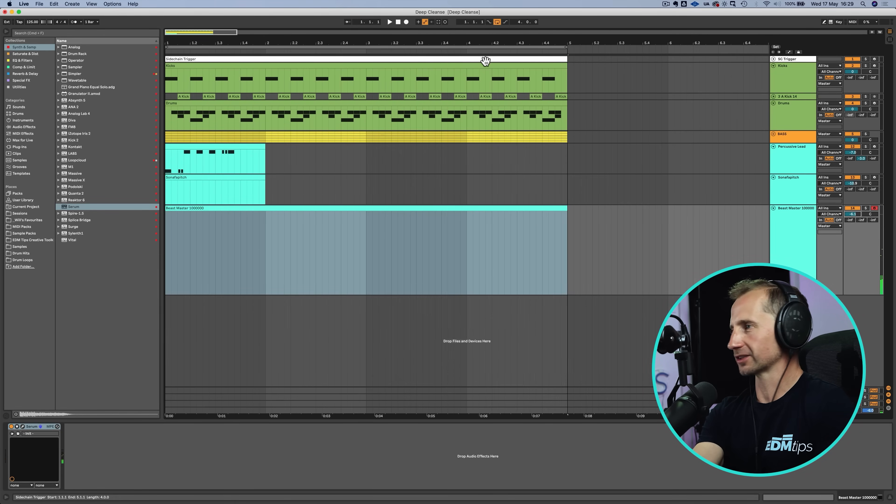
Duplicate the four-bar section on all tracks four times and extend the arrangement loop to 20 bars, ending at bar 21.
{"action": "left_click_drag", "start_coordinate": [467, 42], "coordinate": [204, 42]}
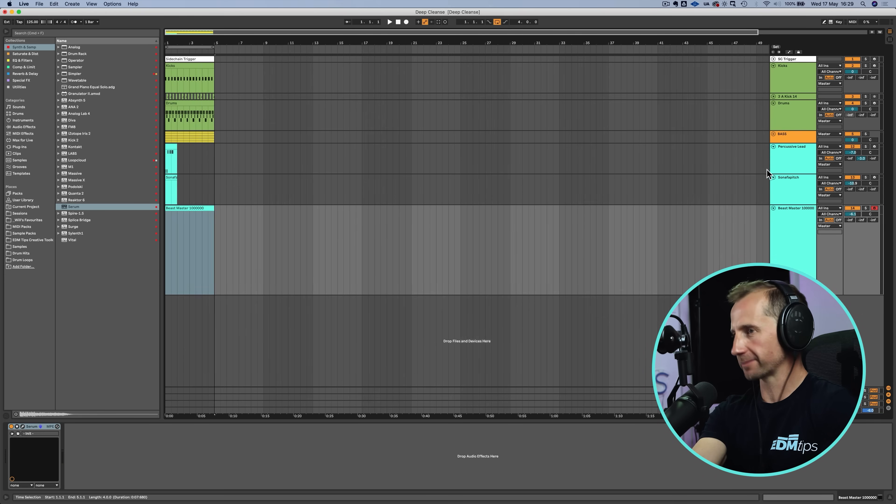
{"action": "left_click", "coordinate": [853, 147]}
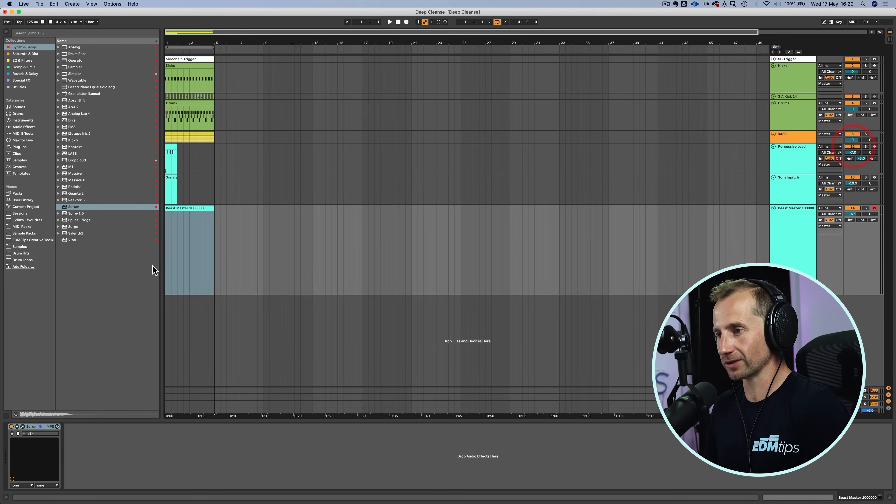
{"action": "left_click_drag", "start_coordinate": [217, 244], "coordinate": [141, 28]}
{"action": "key", "text": "super+d"}
{"action": "key", "text": "super+d"}
{"action": "key", "text": "super+d"}
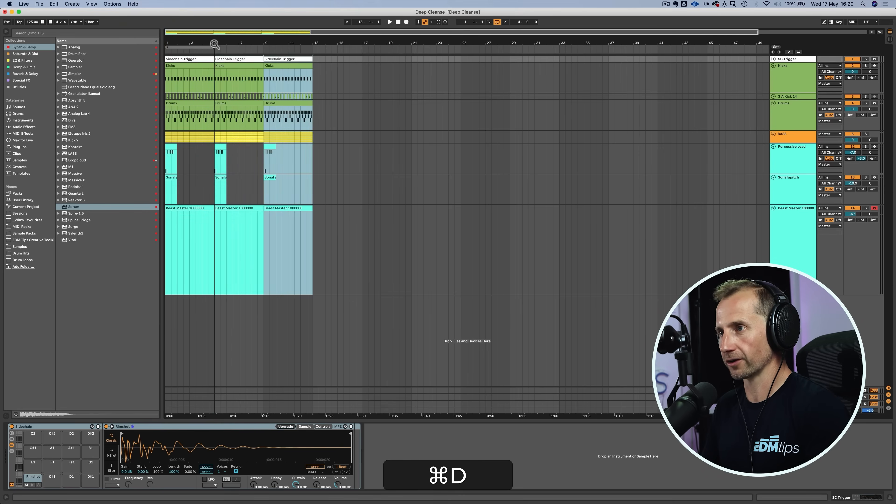
{"action": "key", "text": "super+d"}
{"action": "left_click_drag", "start_coordinate": [214, 48], "coordinate": [410, 67]}
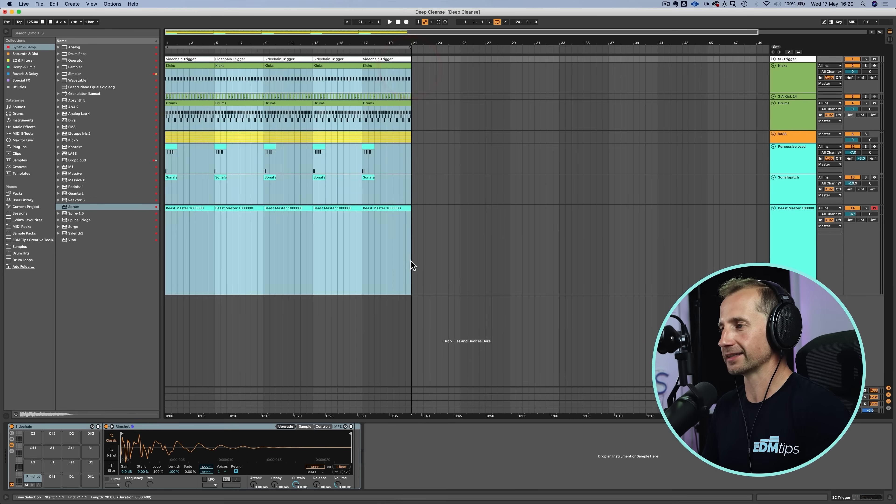
Duplicate the last four-bar section, bars 17 to 21, once more across all tracks and extend the loop to 24 bars.
{"action": "left_click_drag", "start_coordinate": [412, 264], "coordinate": [353, 69]}
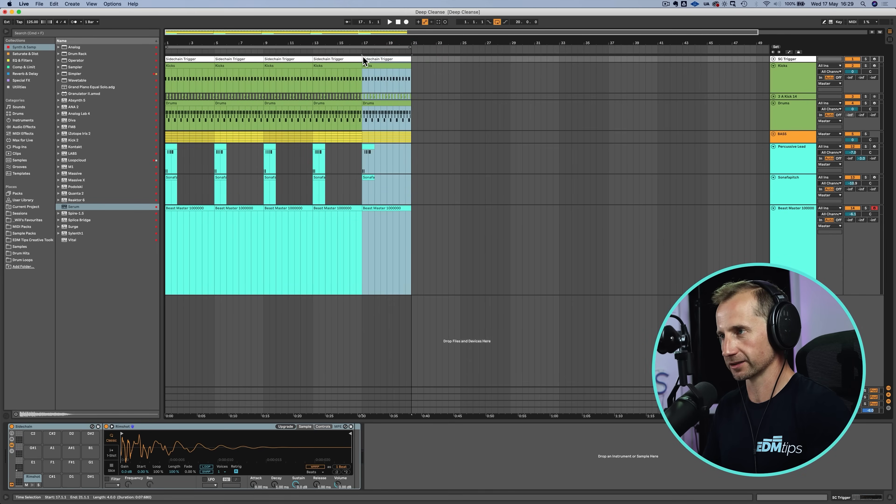
{"action": "key", "text": "super+d"}
{"action": "left_click_drag", "start_coordinate": [407, 46], "coordinate": [461, 47]}
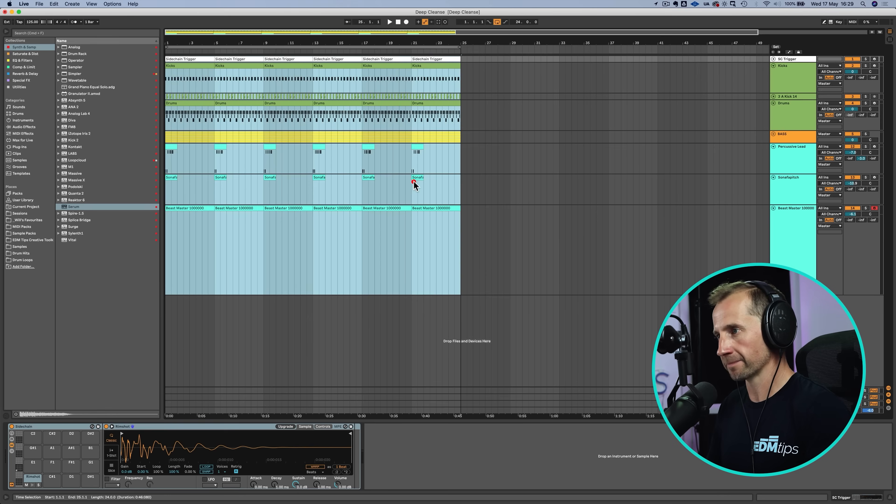
Delete the Sonafapitch and Percussive Lead clips that start at bar 21.
{"action": "left_click", "coordinate": [417, 177]}
{"action": "key", "text": "BackSpace"}
{"action": "left_click", "coordinate": [416, 147]}
{"action": "key", "text": "BackSpace"}
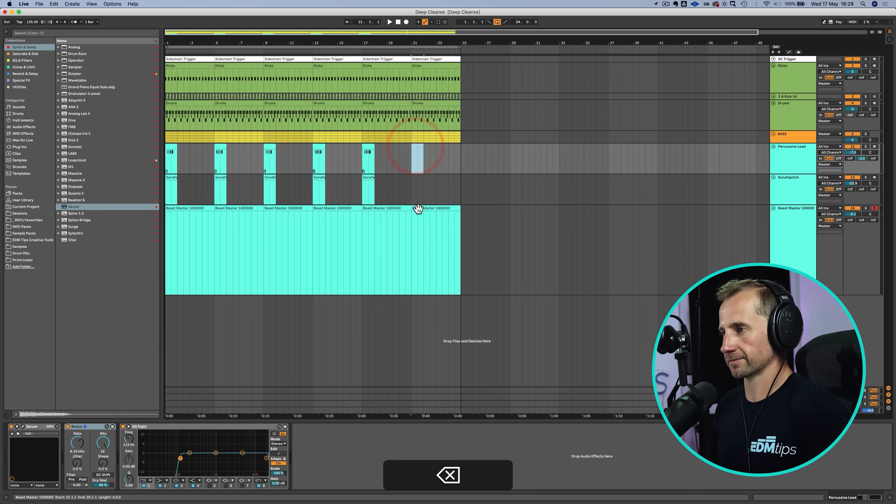
Open the Beast Master 1000000 clip at bar 21 and fill its first beat with four sixteenth notes on C2.
{"action": "double_click", "coordinate": [416, 208]}
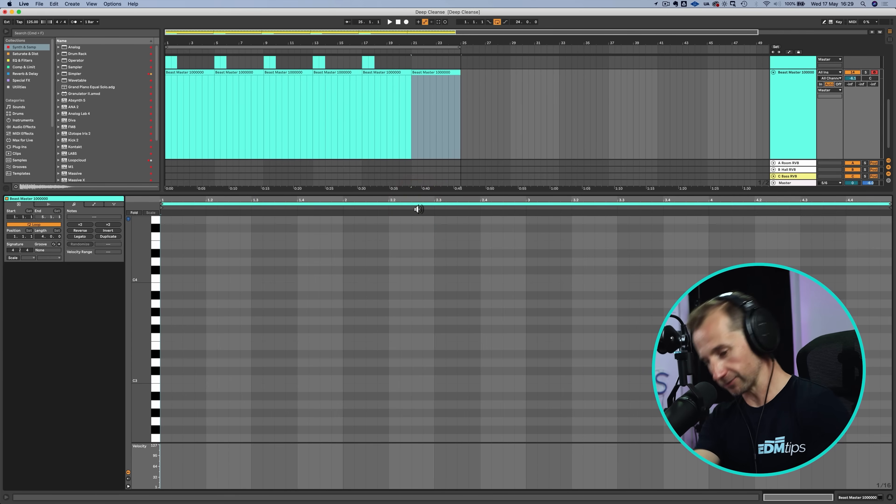
{"action": "scroll", "coordinate": [211, 337], "scroll_direction": "down", "scroll_amount": 10}
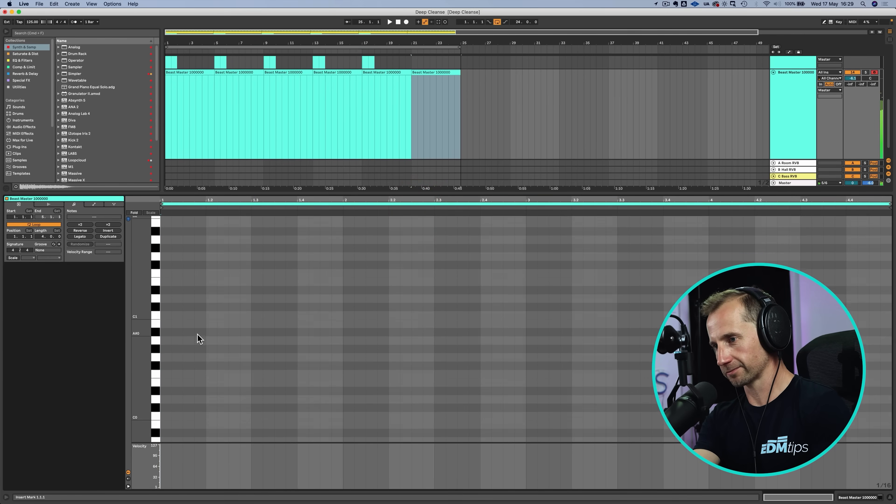
{"action": "double_click", "coordinate": [169, 281]}
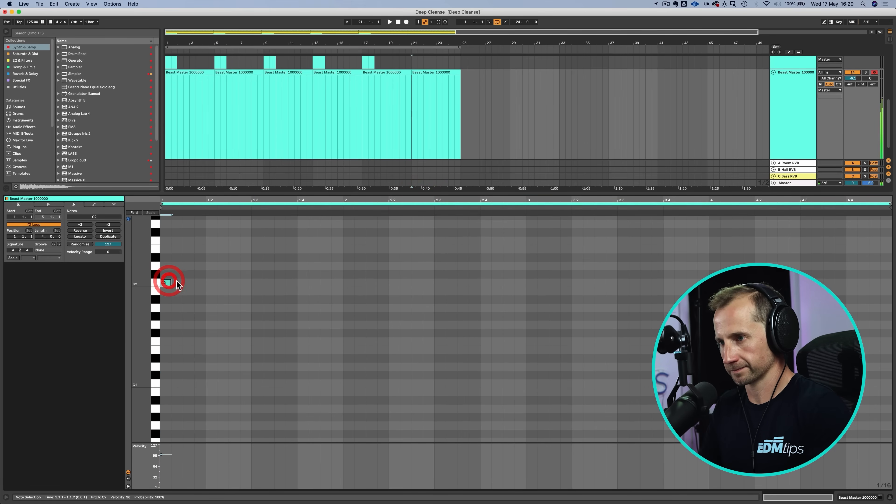
{"action": "double_click", "coordinate": [188, 282]}
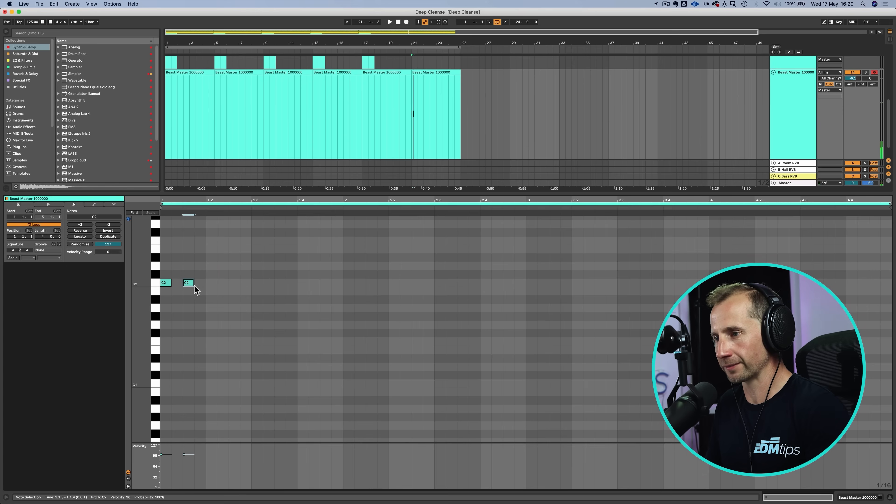
{"action": "key", "text": "space"}
{"action": "double_click", "coordinate": [176, 283]}
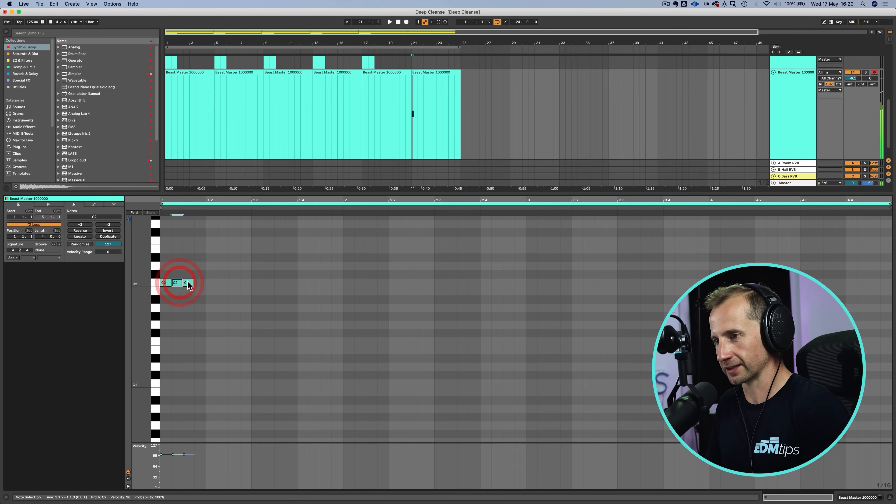
{"action": "key", "text": "plus"}
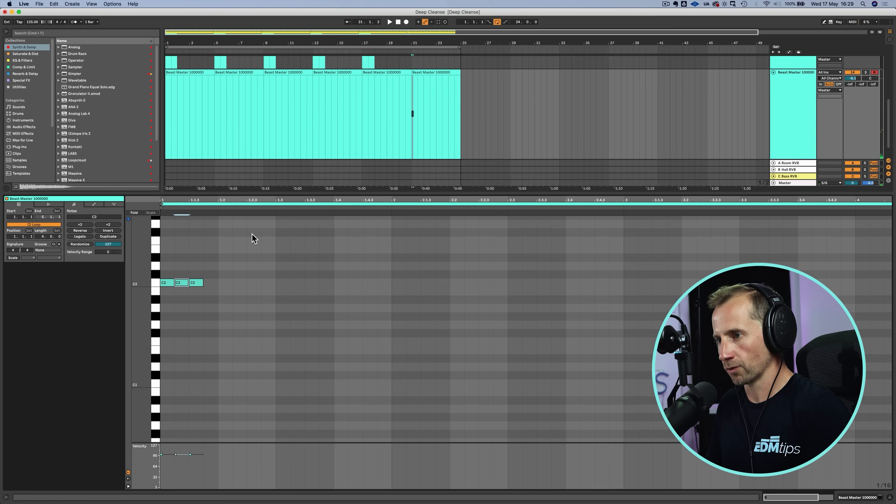
{"action": "double_click", "coordinate": [214, 283]}
{"action": "left_click", "coordinate": [212, 296]}
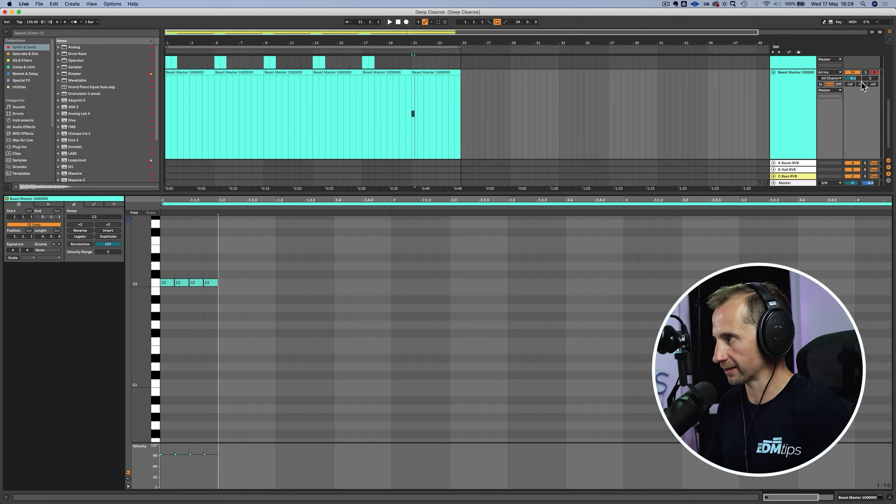
Solo the track, shorten the four C2 notes and repeat them on beats 2 to 4 at D#2, D2 and C#2, ending with C2 at 2.1.1.
{"action": "left_click", "coordinate": [865, 73]}
{"action": "key", "text": "space"}
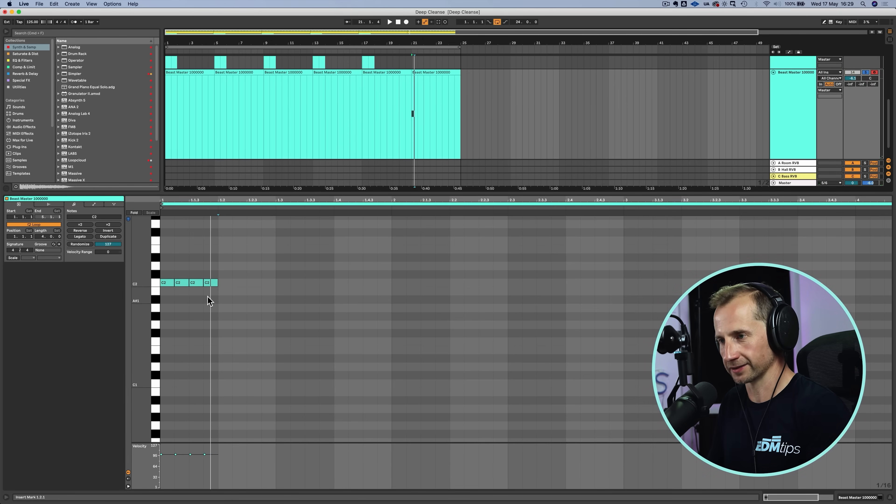
{"action": "left_click_drag", "start_coordinate": [208, 297], "coordinate": [179, 281]}
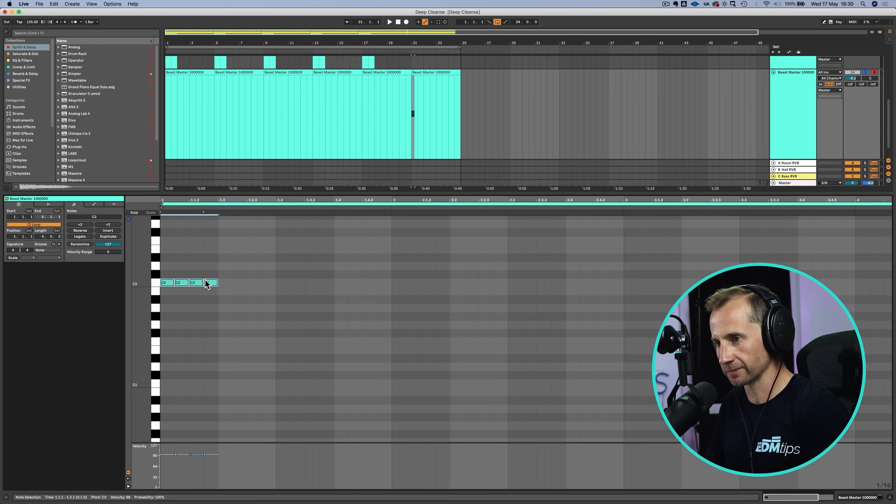
{"action": "left_click_drag", "start_coordinate": [217, 282], "coordinate": [342, 276]}
{"action": "key", "text": "space"}
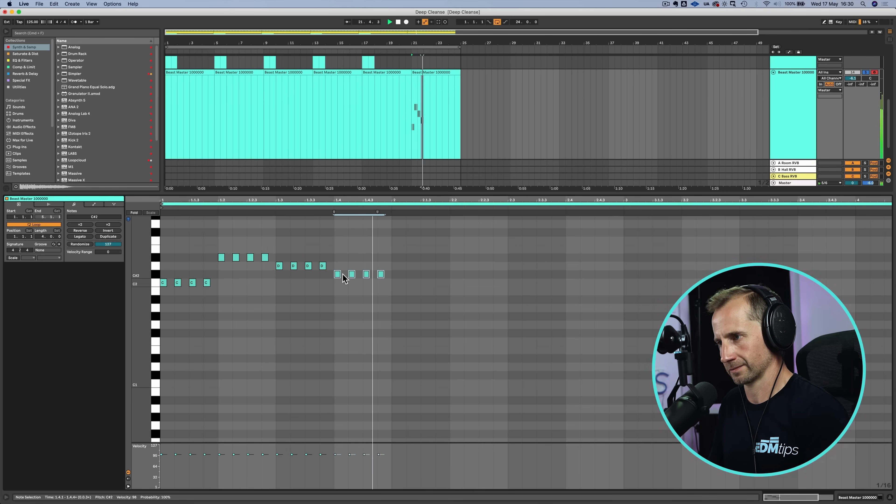
{"action": "double_click", "coordinate": [398, 282]}
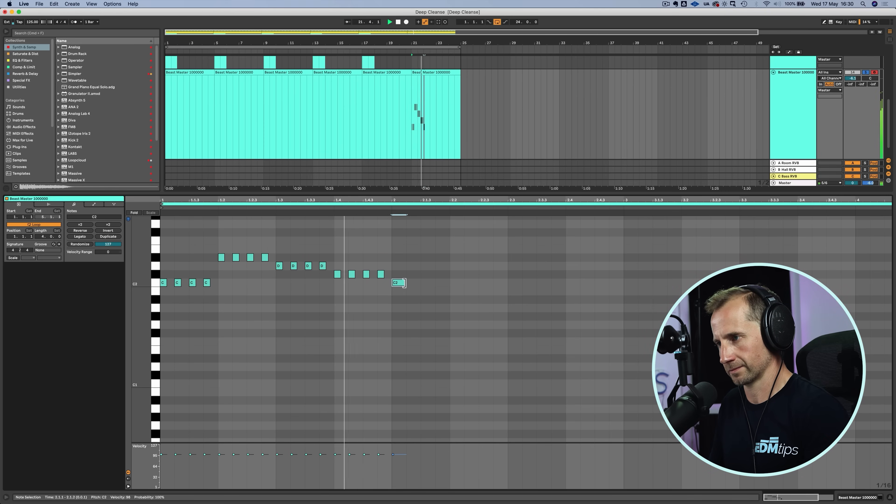
Reopen the Beast Master 1000000 track's Serum, enable its reverb effect in Plate mode and play the pattern.
{"action": "key", "text": "shift+Tab"}
{"action": "left_click", "coordinate": [800, 253]}
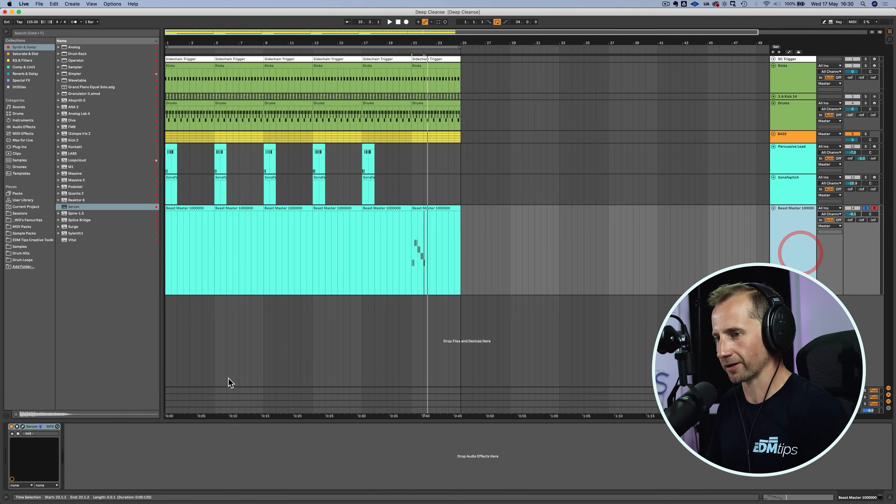
{"action": "left_click", "coordinate": [22, 426]}
{"action": "left_click", "coordinate": [426, 134]}
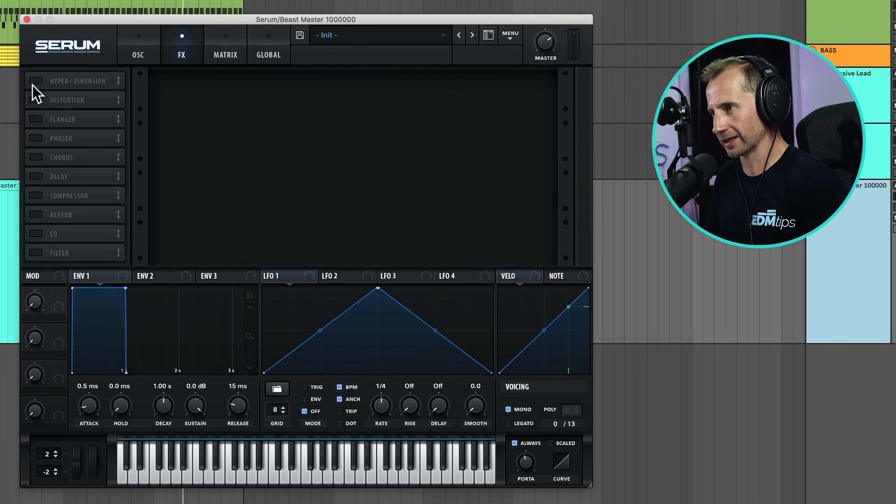
{"action": "left_click", "coordinate": [35, 215]}
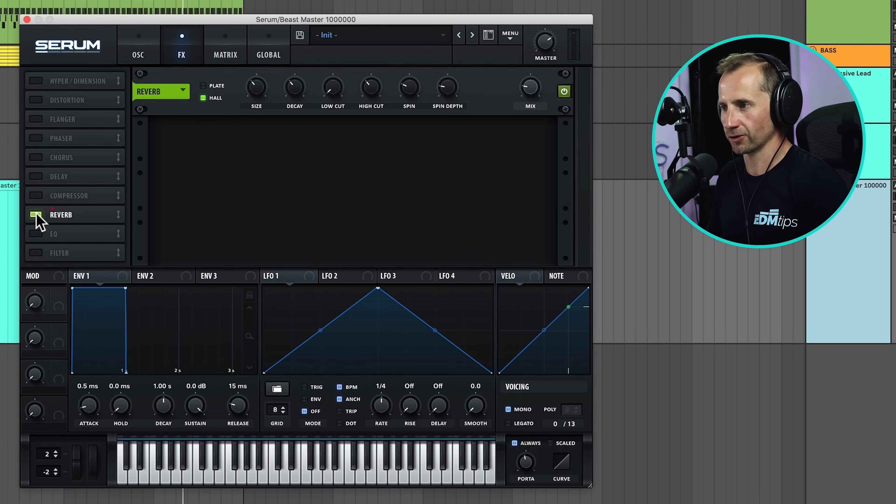
{"action": "left_click", "coordinate": [214, 85]}
{"action": "key", "text": "space"}
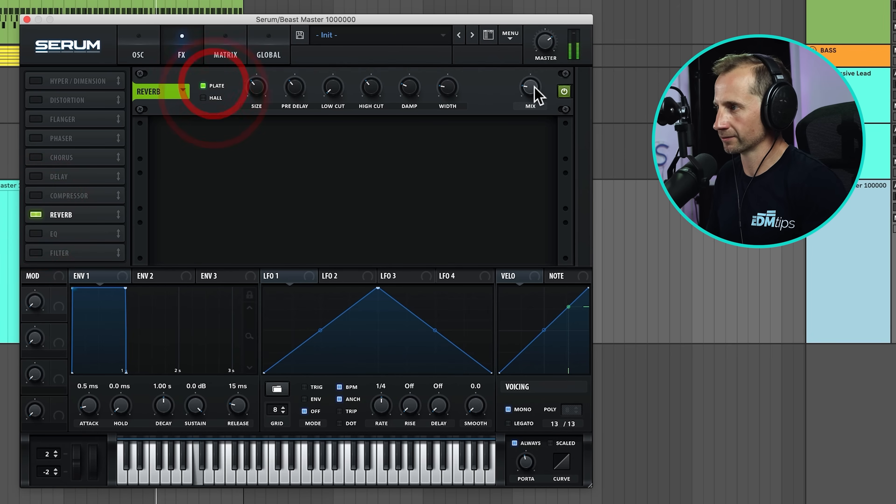
Raise the plate reverb's mix moderately, reduce its size and increase its width.
{"action": "left_click_drag", "start_coordinate": [535, 86], "coordinate": [536, 57]}
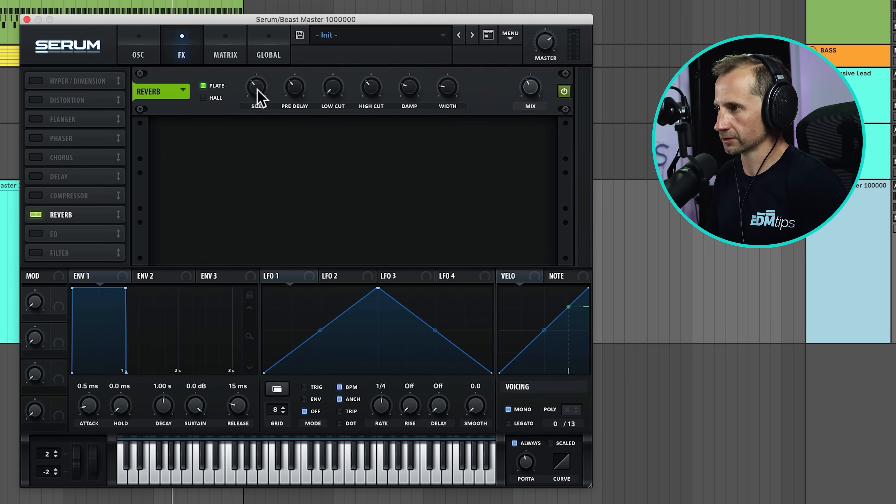
{"action": "left_click_drag", "start_coordinate": [256, 92], "coordinate": [259, 127]}
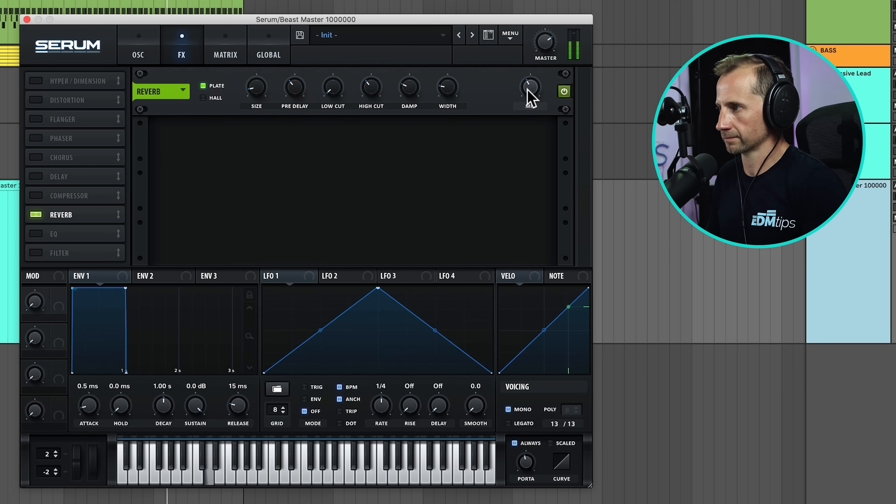
{"action": "left_click_drag", "start_coordinate": [526, 88], "coordinate": [526, 94]}
{"action": "left_click_drag", "start_coordinate": [451, 93], "coordinate": [473, 25]}
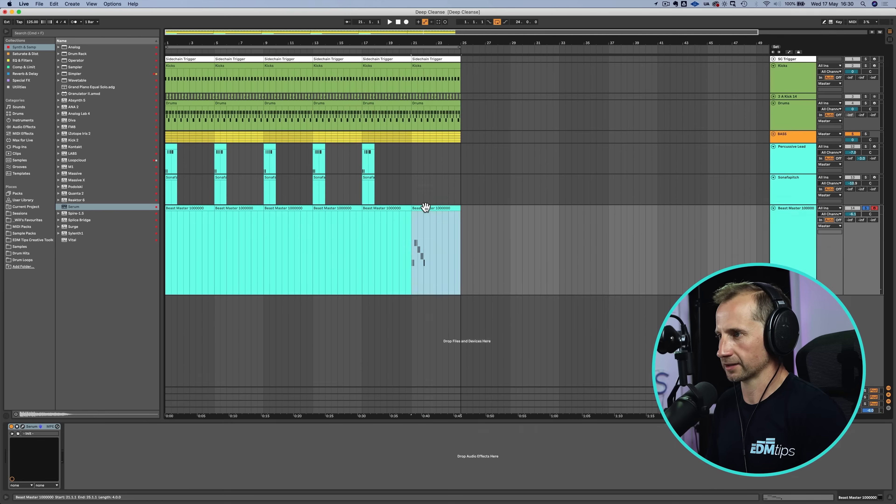
Open the Beast Master 1000000 clip at bar 21, shorten the C2 note at 2.1.1 and play the pattern.
{"action": "double_click", "coordinate": [426, 207]}
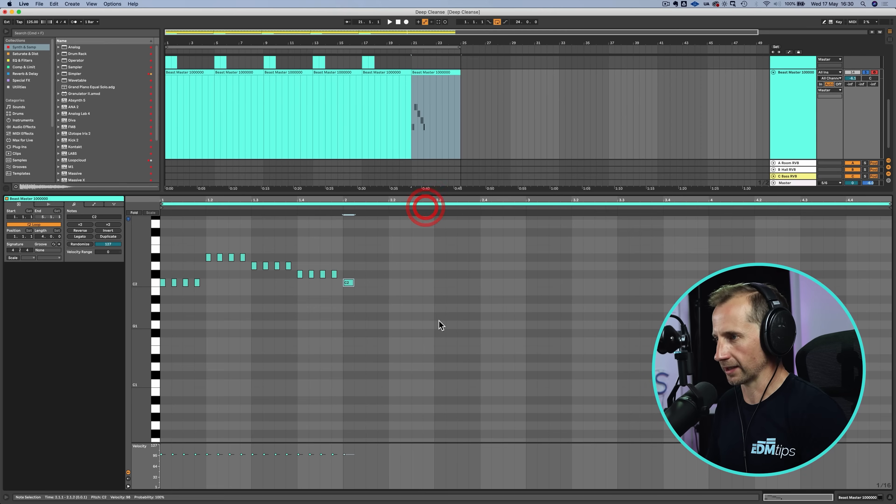
{"action": "left_click", "coordinate": [346, 282]}
{"action": "left_click", "coordinate": [346, 282], "text": "alt"}
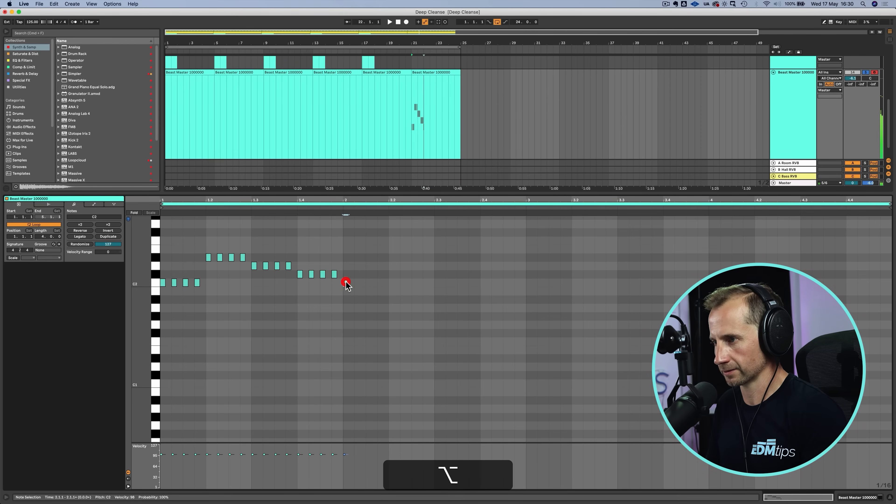
{"action": "key", "text": "space"}
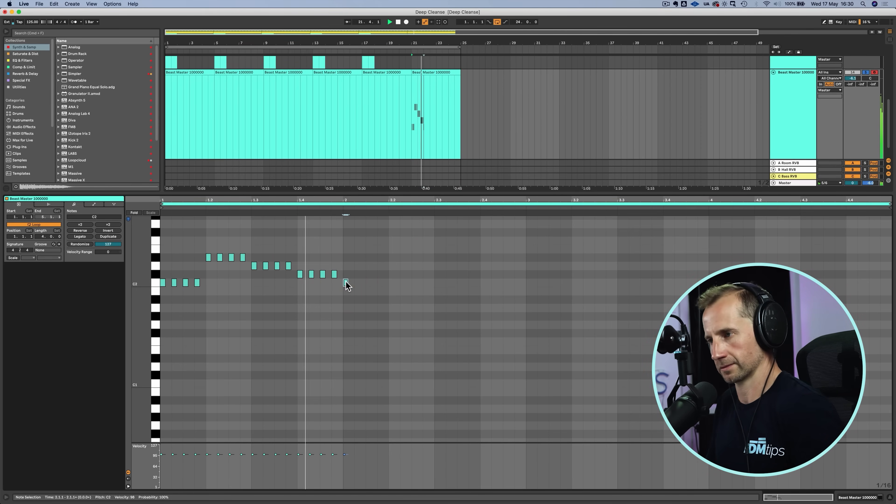
Replace the last note with four short sixteenths on C1 in beat 2.1, and copy them to beat 2.2 on C2.
{"action": "key", "text": "space"}
{"action": "double_click", "coordinate": [357, 282]}
{"action": "key", "text": "BackSpace"}
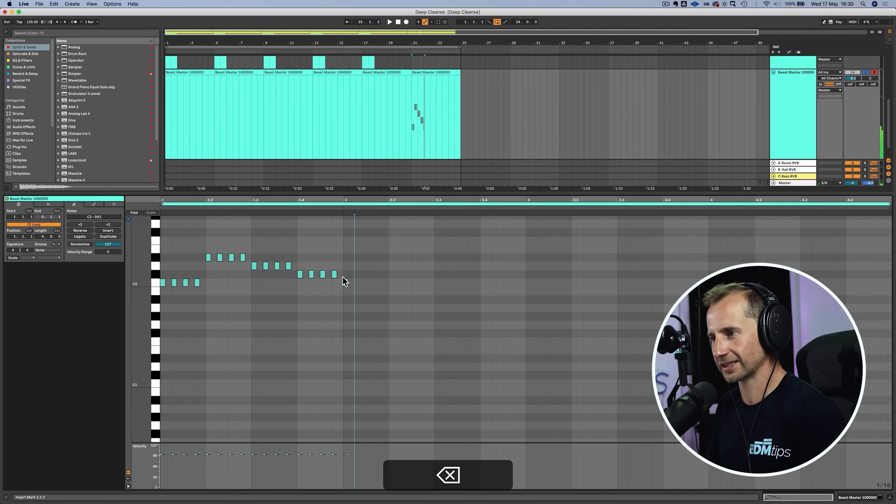
{"action": "mouse_move", "coordinate": [342, 275]}
{"action": "left_mouse_down"}
{"action": "mouse_move", "coordinate": [300, 273]}
{"action": "mouse_move", "coordinate": [347, 284]}
{"action": "left_mouse_up"}
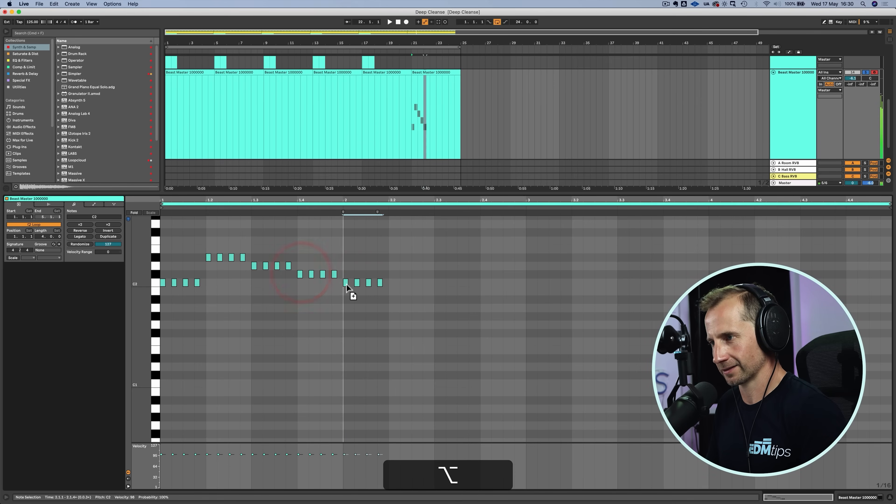
{"action": "left_click", "coordinate": [347, 283], "text": "alt"}
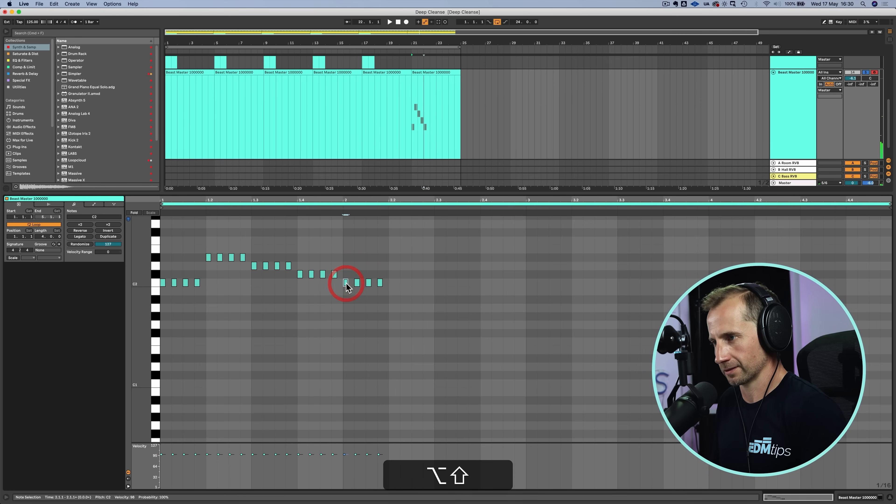
{"action": "left_click_drag", "start_coordinate": [389, 290], "coordinate": [344, 284]}
{"action": "key", "text": "shift+Down"}
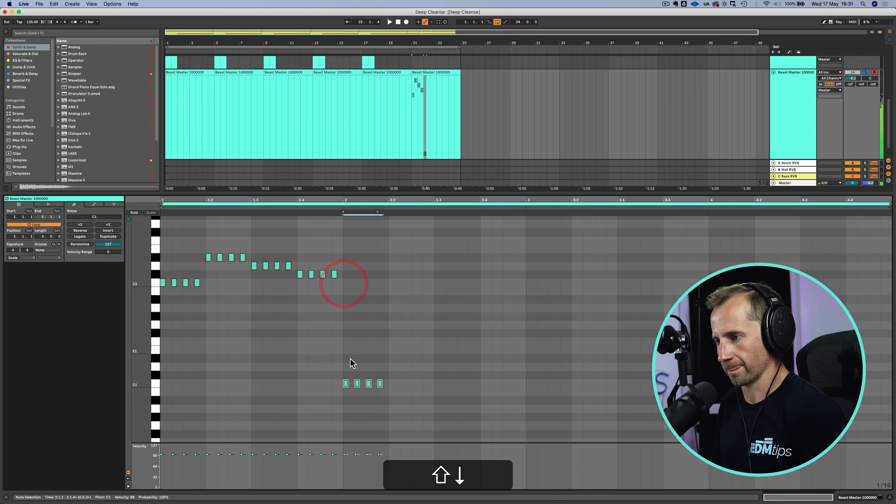
{"action": "left_click_drag", "start_coordinate": [347, 386], "coordinate": [395, 387]}
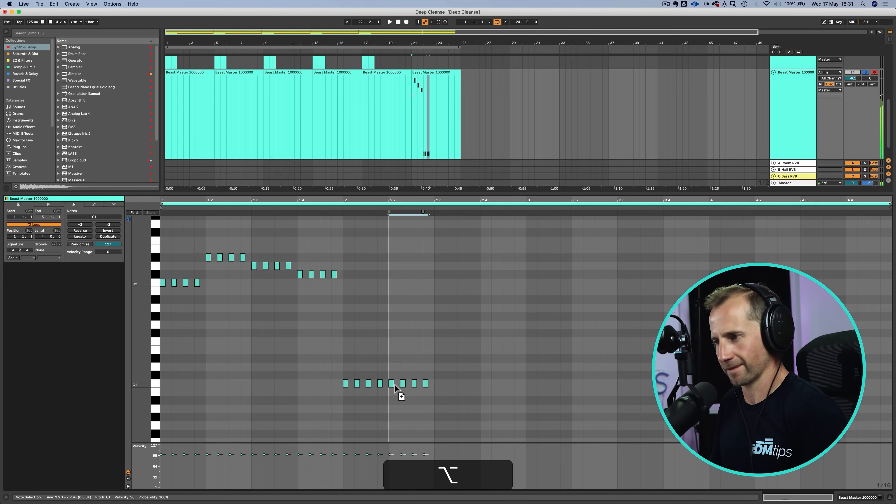
{"action": "key", "text": "alt+shift+Up"}
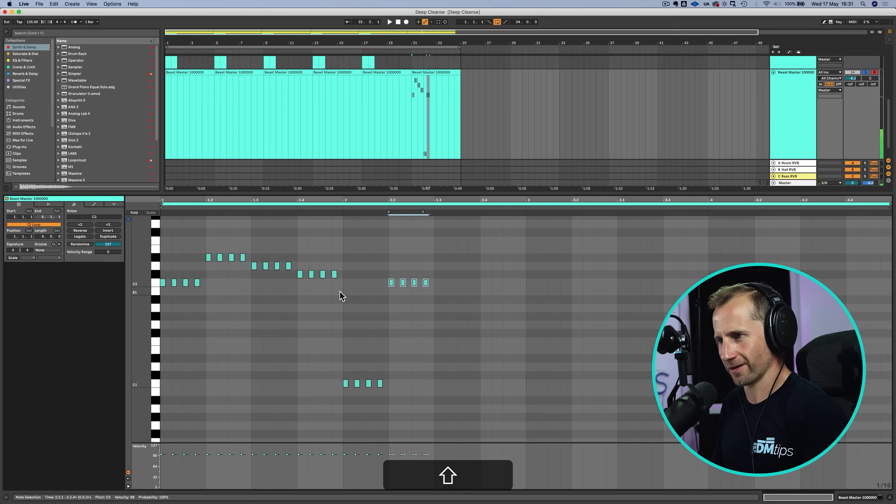
Try the first bar's notes one octave lower, play them, and raise them back an octave for another listen.
{"action": "left_click_drag", "start_coordinate": [341, 292], "coordinate": [166, 233]}
{"action": "key", "text": "shift+Down"}
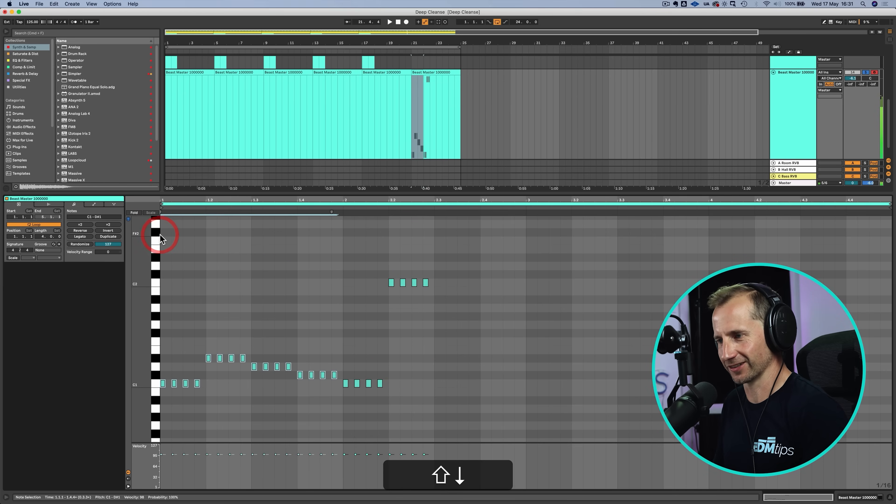
{"action": "key", "text": "shift+space"}
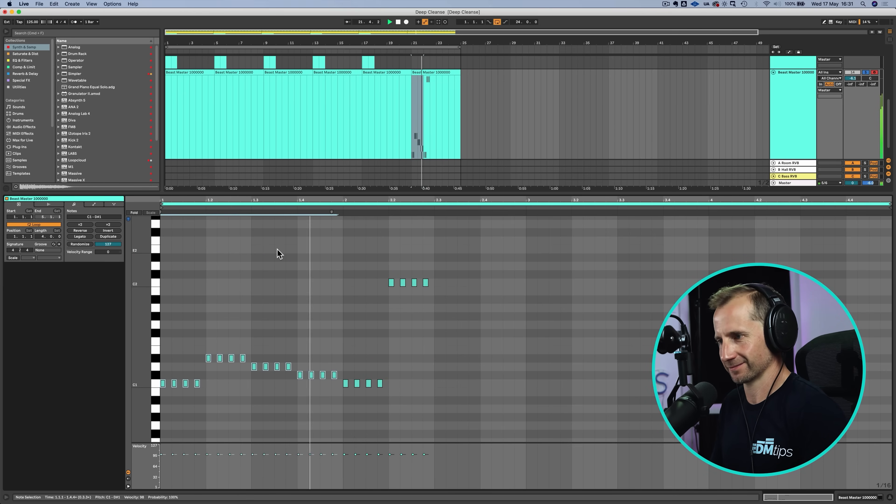
{"action": "left_click", "coordinate": [394, 282]}
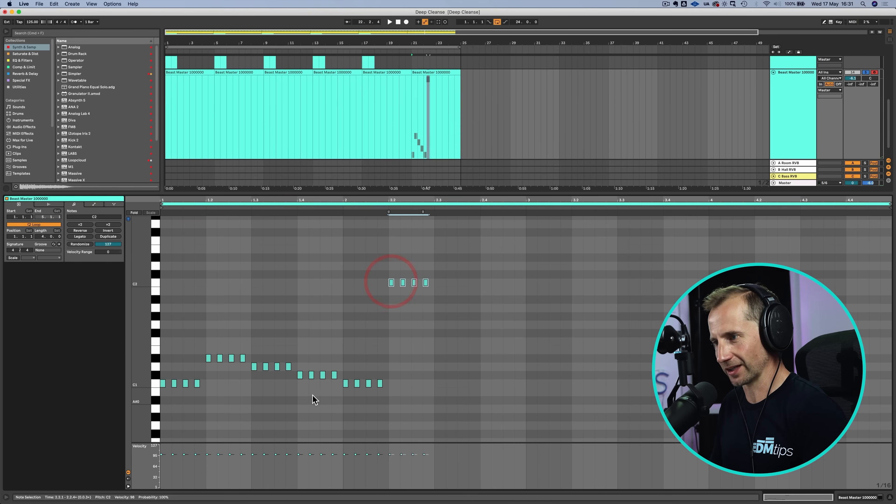
{"action": "key", "text": "space"}
{"action": "left_click_drag", "start_coordinate": [336, 385], "coordinate": [155, 353]}
{"action": "key", "text": "shift+Up"}
{"action": "key", "text": "shift+space"}
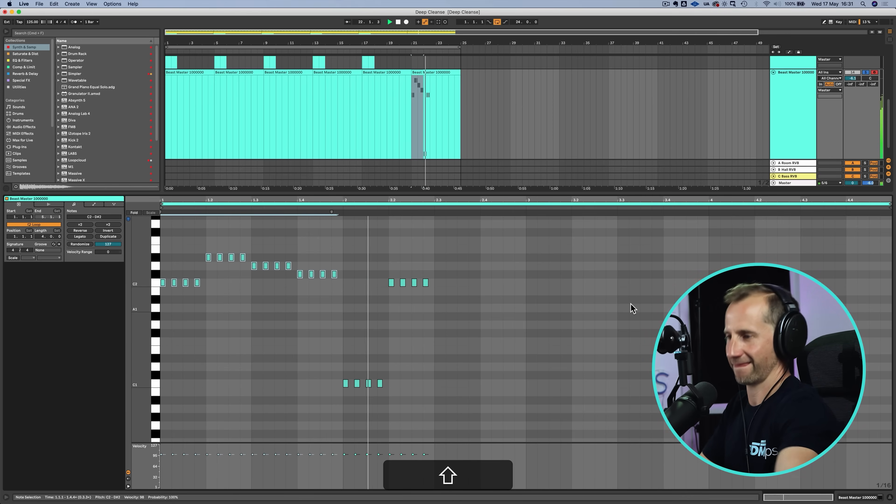
Move the four C2 notes from beat 2.2 to beat 2.3 and duplicate the four C1 notes into beat 2.2.
{"action": "left_click", "coordinate": [429, 291]}
{"action": "key", "text": "space"}
{"action": "left_click_drag", "start_coordinate": [437, 292], "coordinate": [370, 277]}
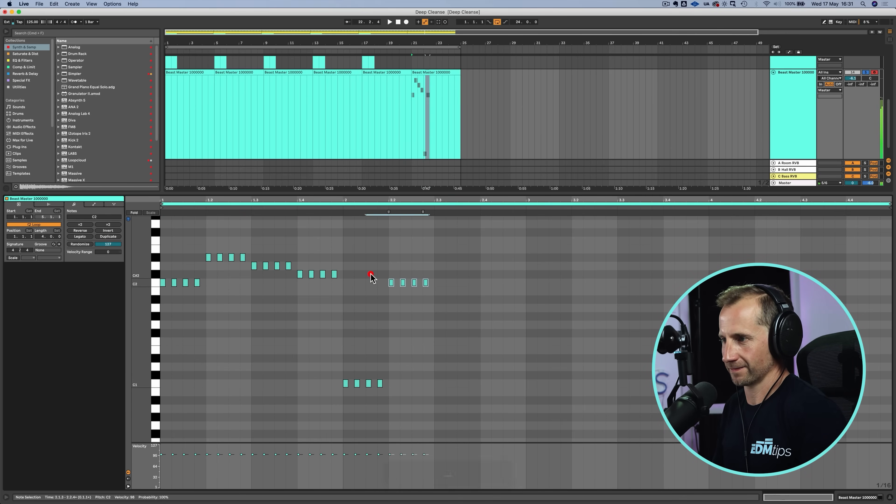
{"action": "key", "text": "Right"}
{"action": "left_click_drag", "start_coordinate": [420, 382], "coordinate": [320, 388]}
{"action": "left_click", "coordinate": [388, 385]}
{"action": "left_click_drag", "start_coordinate": [389, 388], "coordinate": [340, 382]}
{"action": "key", "text": "cmd+d"}
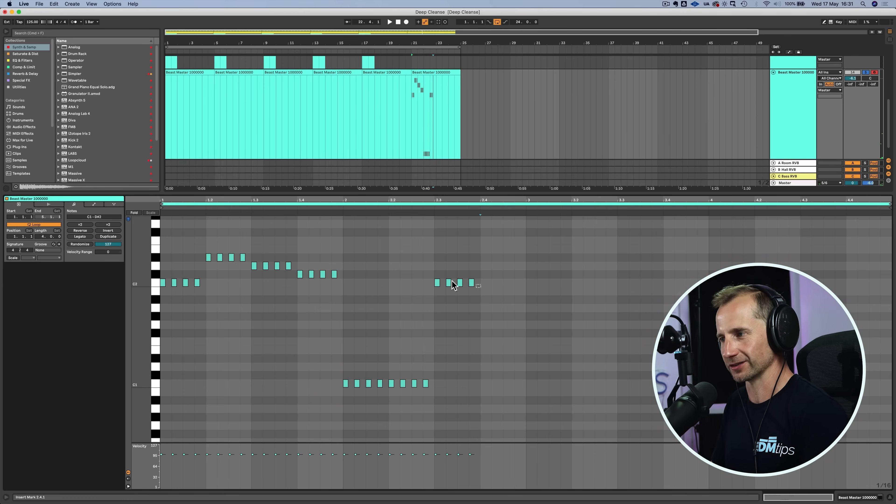
Duplicate the four C2 notes of beat 2.3 into beat 2.4, raise the copies to C3 and play the phrase.
{"action": "left_click_drag", "start_coordinate": [484, 293], "coordinate": [431, 281]}
{"action": "key", "text": "cmd+d"}
{"action": "key", "text": "shift+super+Up"}
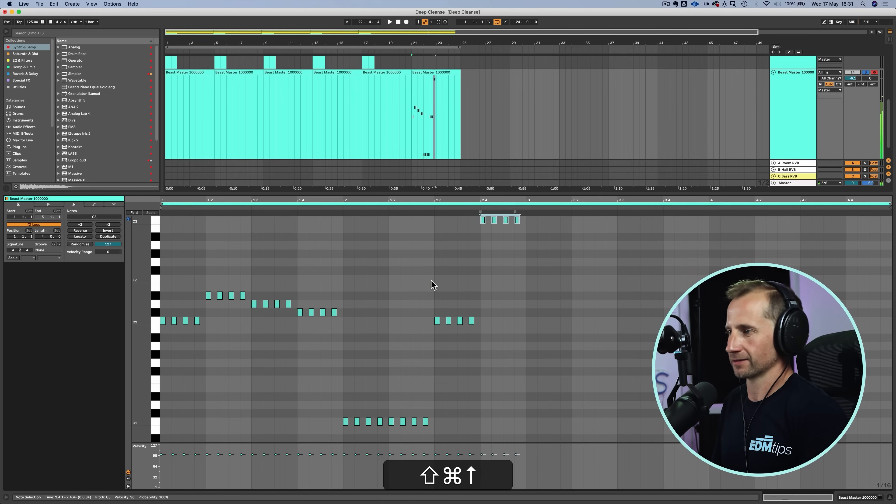
{"action": "key", "text": "shift+Tab"}
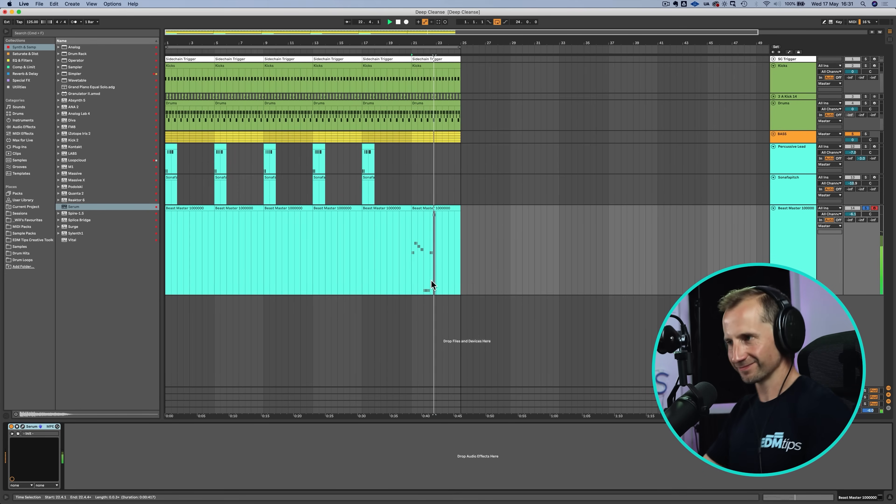
Select the Beast Master 1000000 clip at bar 21 and unsolo its track.
{"action": "left_click", "coordinate": [445, 230]}
{"action": "key", "text": "shift+Tab"}
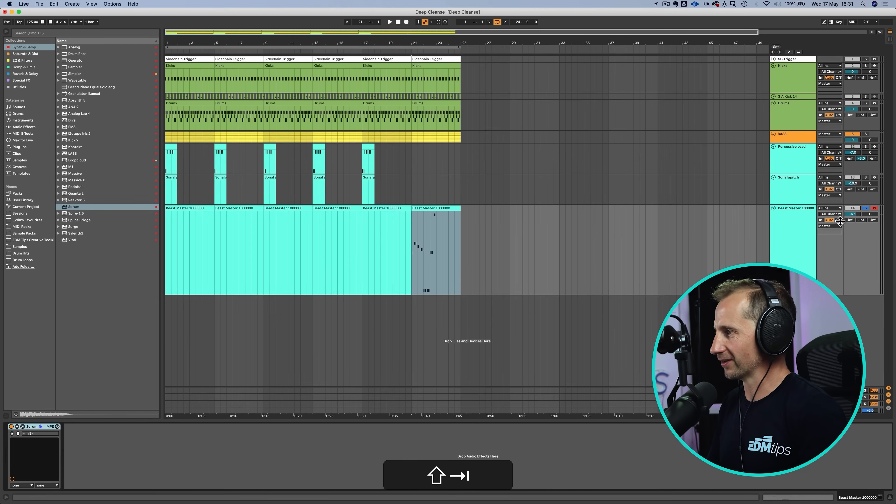
{"action": "left_click", "coordinate": [868, 209]}
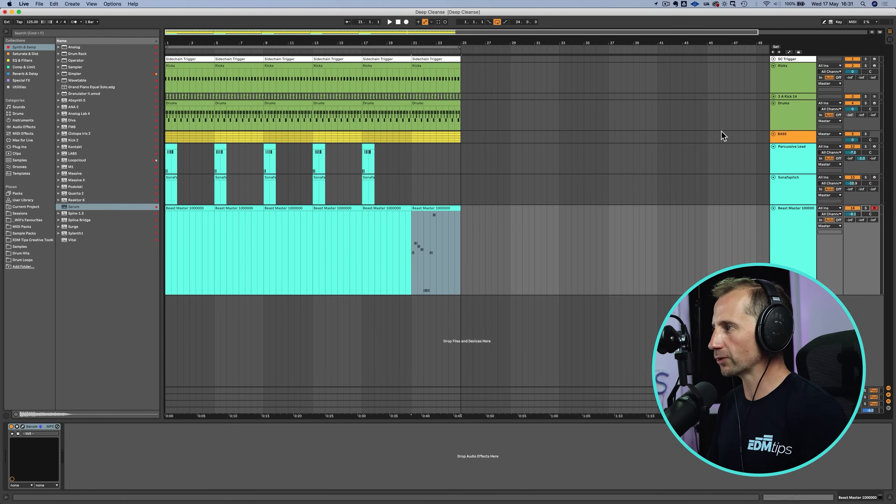
Add an EQ Eight from the EQ & Filters collection after SC COMP on the BASS group.
{"action": "left_click", "coordinate": [355, 155]}
{"action": "left_click", "coordinate": [786, 134]}
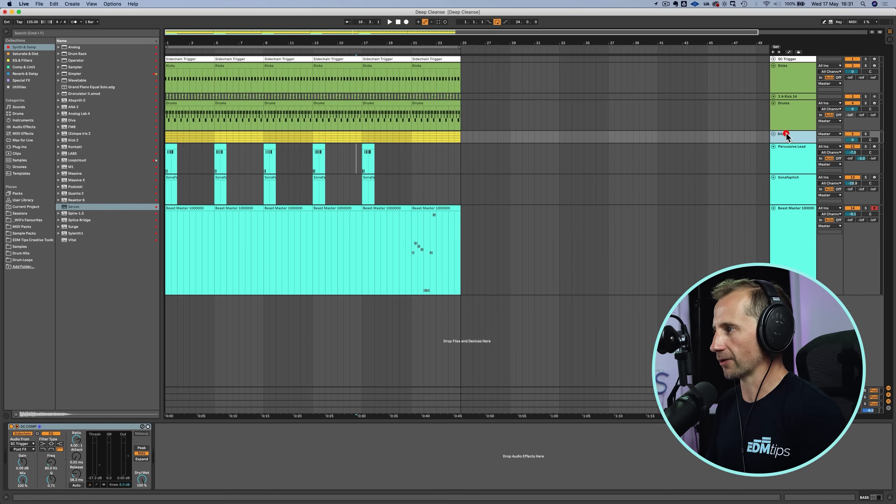
{"action": "left_click", "coordinate": [16, 63]}
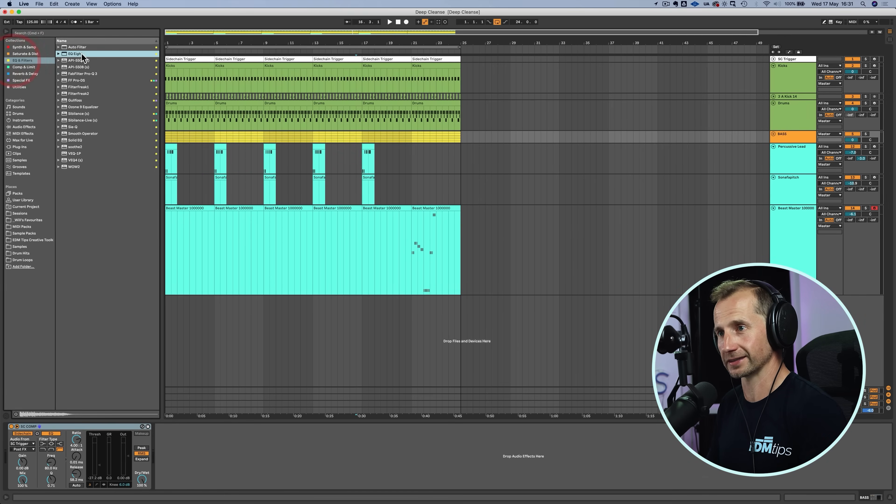
{"action": "left_click_drag", "start_coordinate": [75, 54], "coordinate": [163, 433]}
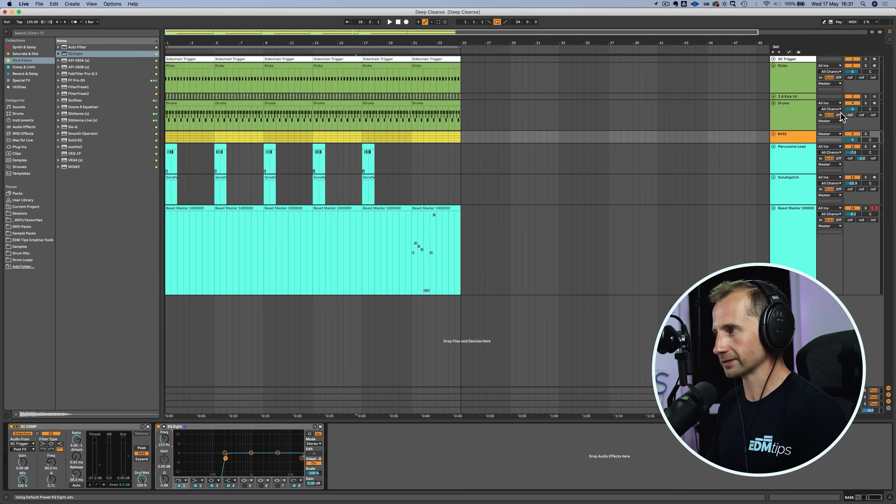
Solo the BASS group, play it and lower the EQ Eight's high-cut frequency to about 3.5 kHz.
{"action": "left_click", "coordinate": [865, 134]}
{"action": "key", "text": "space"}
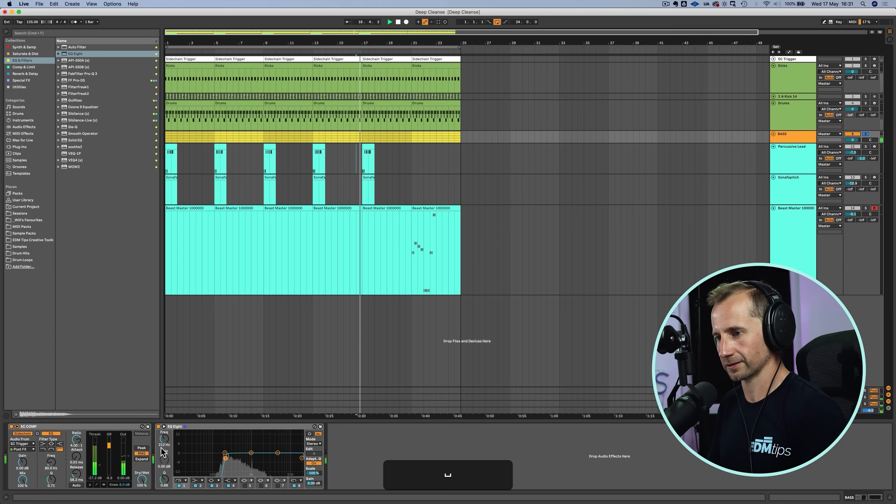
{"action": "left_click_drag", "start_coordinate": [165, 439], "coordinate": [164, 437]}
{"action": "left_click_drag", "start_coordinate": [228, 459], "coordinate": [226, 458]}
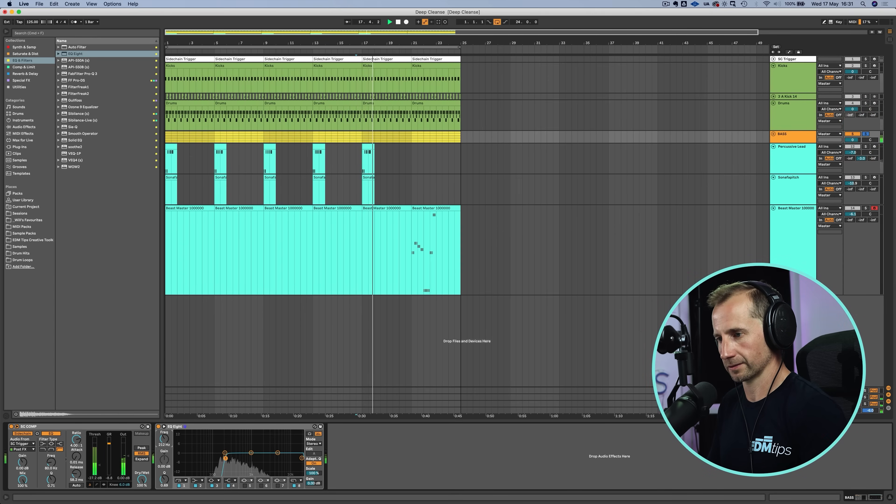
{"action": "key", "text": "space"}
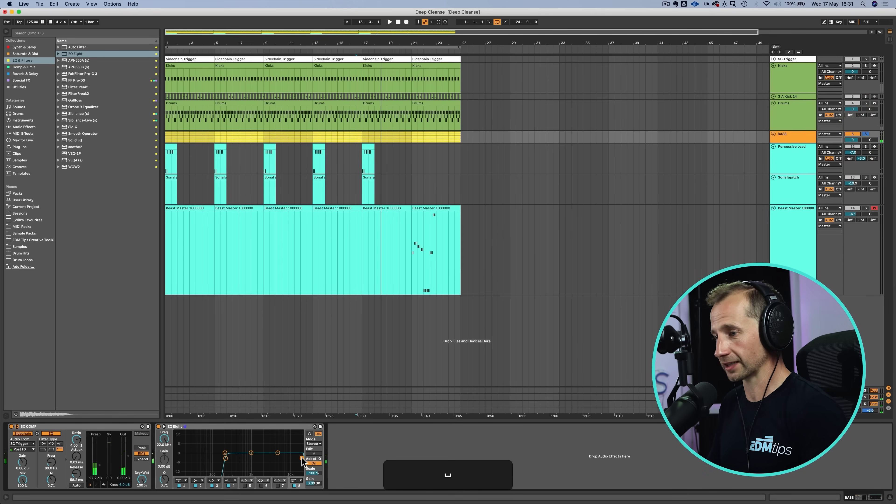
{"action": "key", "text": "space"}
{"action": "left_click_drag", "start_coordinate": [164, 440], "coordinate": [164, 456]}
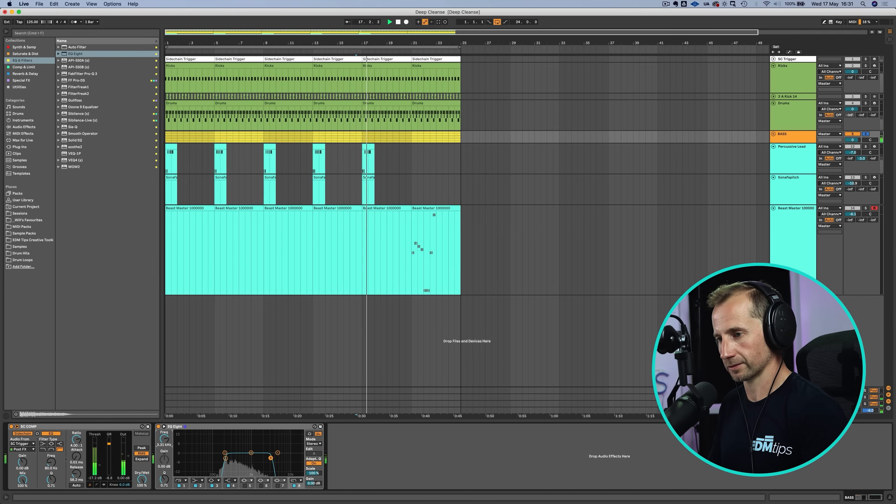
Copy the BASS group's EQ Eight to the end of the Kicks track's device chain.
{"action": "left_click", "coordinate": [199, 427]}
{"action": "key", "text": "super+c"}
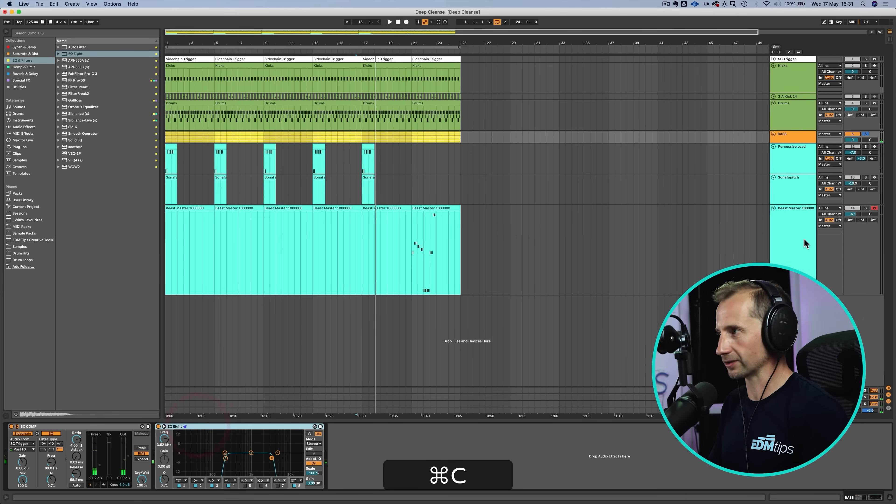
{"action": "left_click", "coordinate": [804, 89]}
{"action": "left_click", "coordinate": [380, 448]}
{"action": "key", "text": "super+v"}
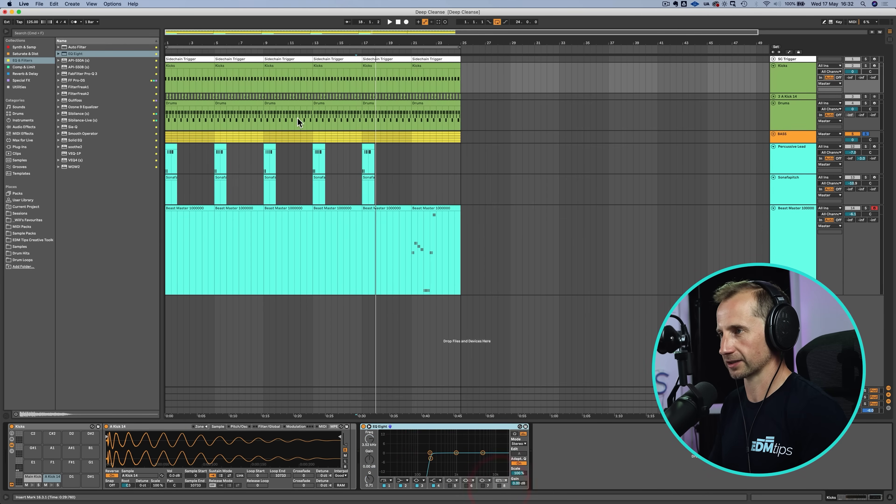
Unsolo the BASS group and play the full arrangement from bar 17.
{"action": "left_click", "coordinate": [363, 165]}
{"action": "left_click", "coordinate": [866, 135]}
{"action": "key", "text": "space"}
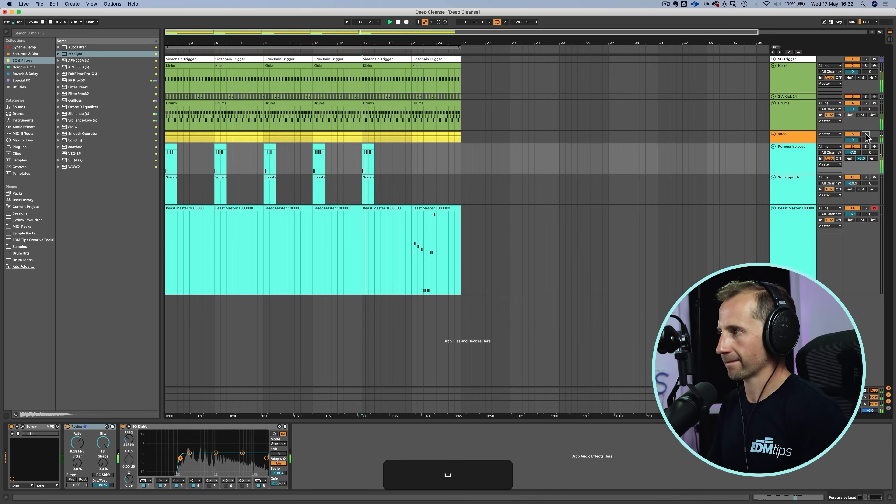
Delete the Drums clip spanning bars 17 to 21 and play that section.
{"action": "left_click", "coordinate": [792, 108]}
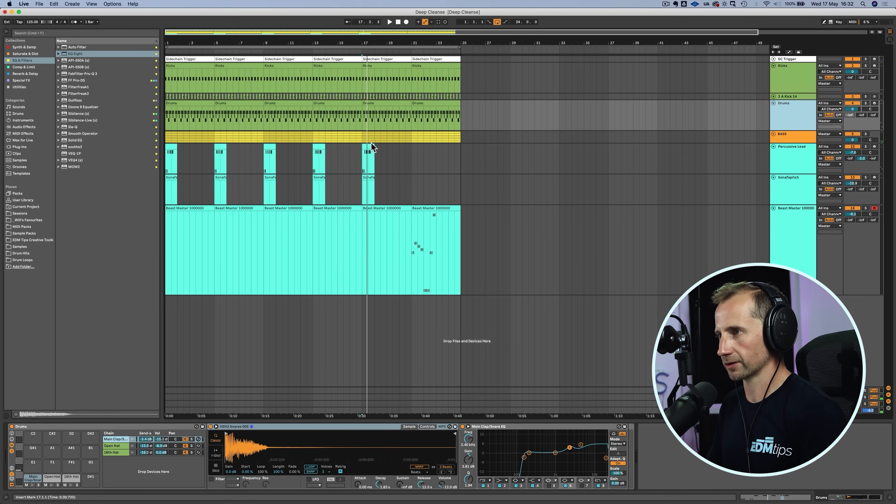
{"action": "left_click", "coordinate": [368, 105]}
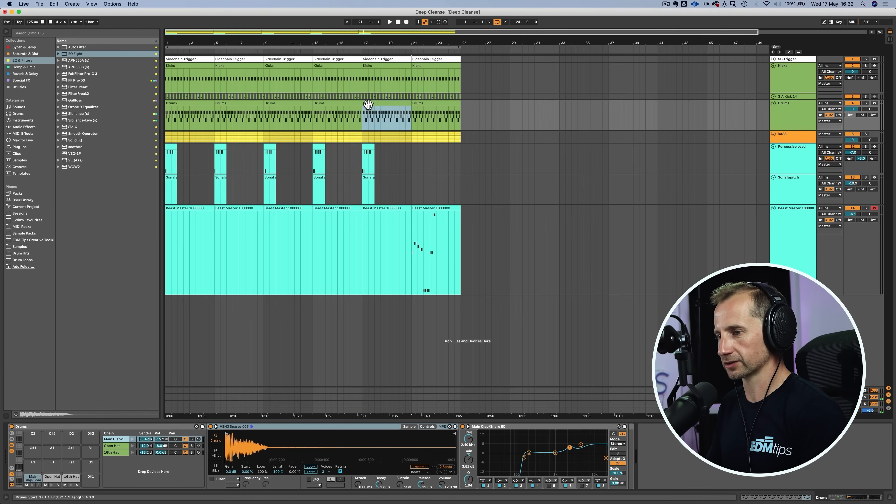
{"action": "key", "text": "BackSpace"}
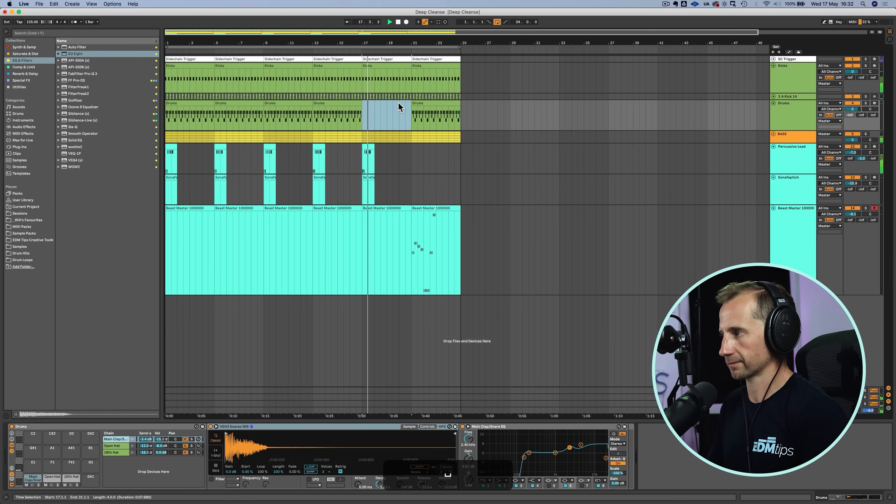
Raise the high-cut frequency of the BASS group's EQ Eight while the section plays.
{"action": "left_click", "coordinate": [814, 143]}
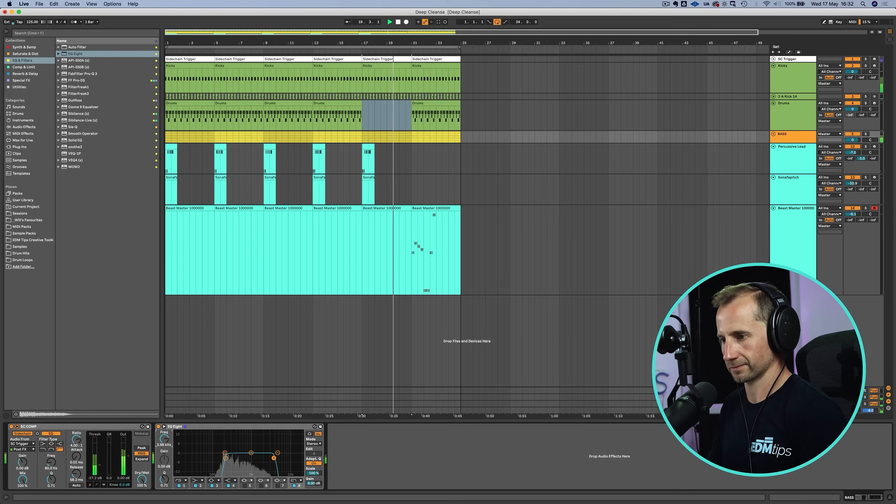
{"action": "left_click_drag", "start_coordinate": [168, 443], "coordinate": [167, 427]}
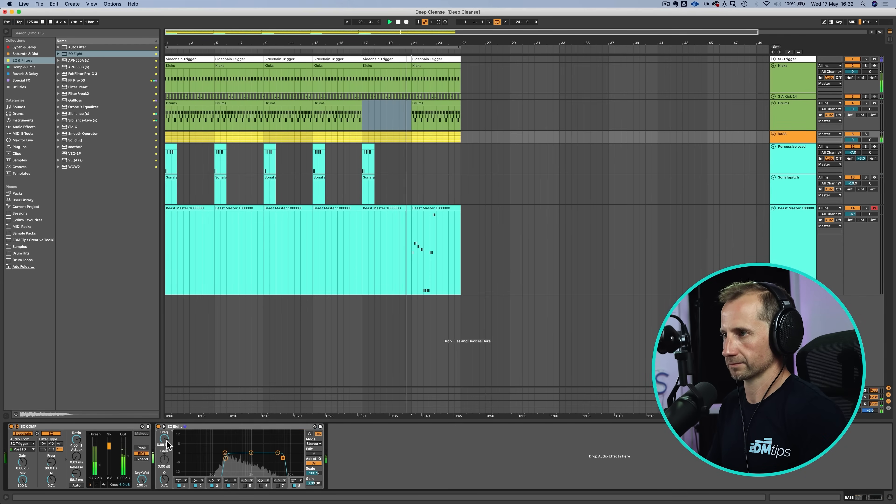
{"action": "key", "text": "space"}
Automate the BASS group's EQ Eight Device On parameter to switch off at bar 21.
{"action": "right_click", "coordinate": [160, 428]}
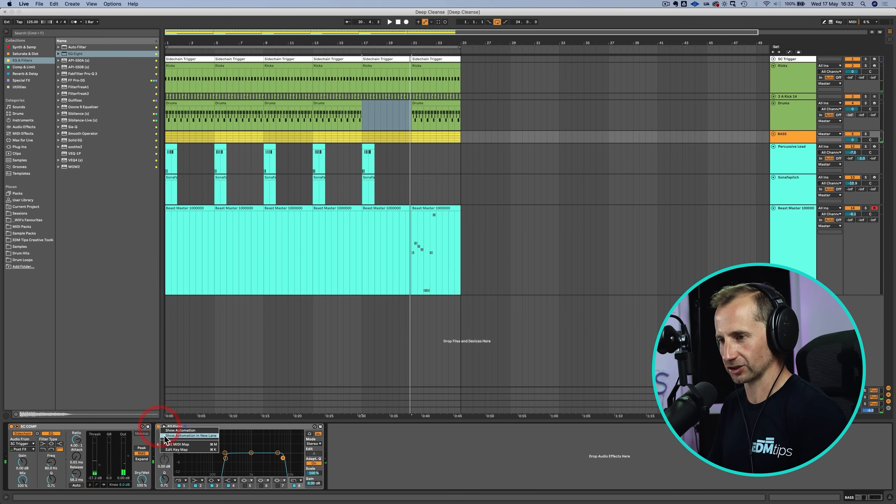
{"action": "left_click", "coordinate": [172, 431]}
{"action": "left_click", "coordinate": [413, 166]}
{"action": "left_click_drag", "start_coordinate": [422, 170], "coordinate": [420, 175]}
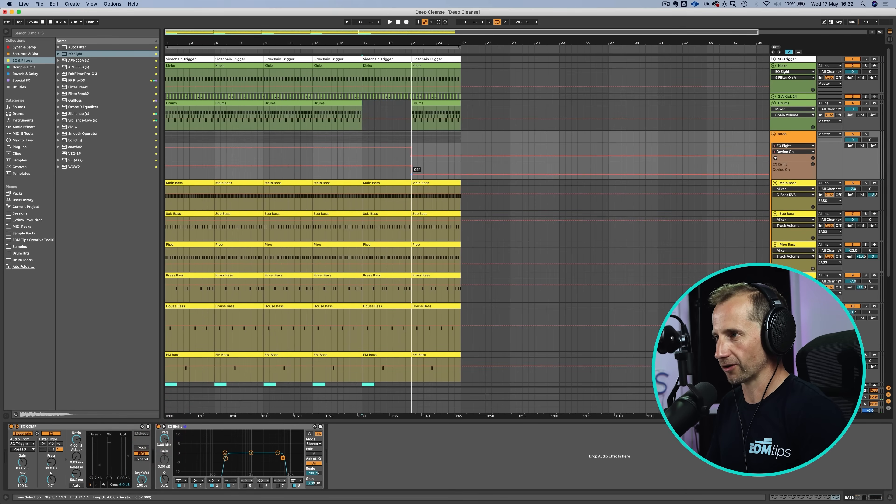
Automate the Kicks track's EQ Eight Device On to switch off at bar 21, and play from bar 17.
{"action": "left_click", "coordinate": [790, 67]}
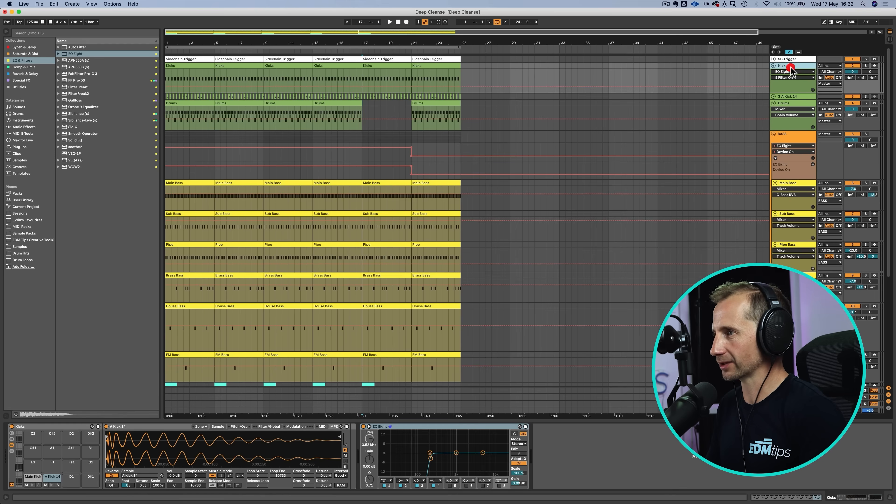
{"action": "left_click", "coordinate": [364, 427]}
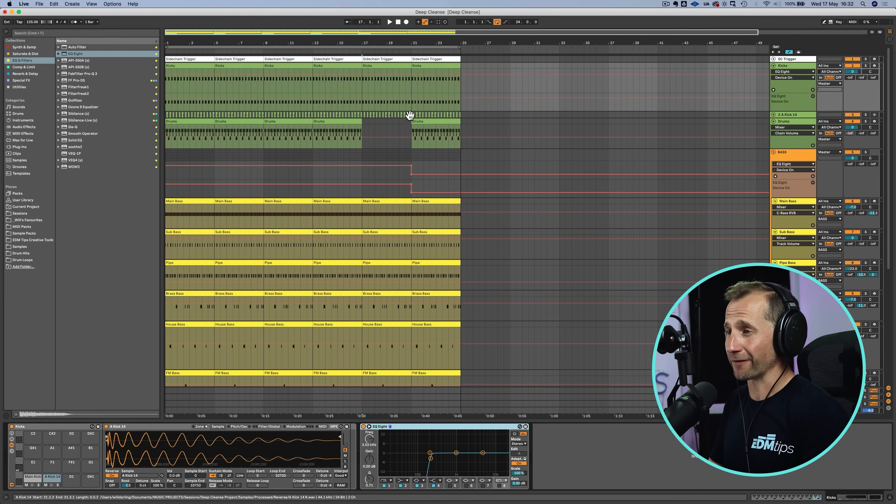
{"action": "left_click", "coordinate": [411, 96]}
{"action": "left_click_drag", "start_coordinate": [415, 95], "coordinate": [412, 106]}
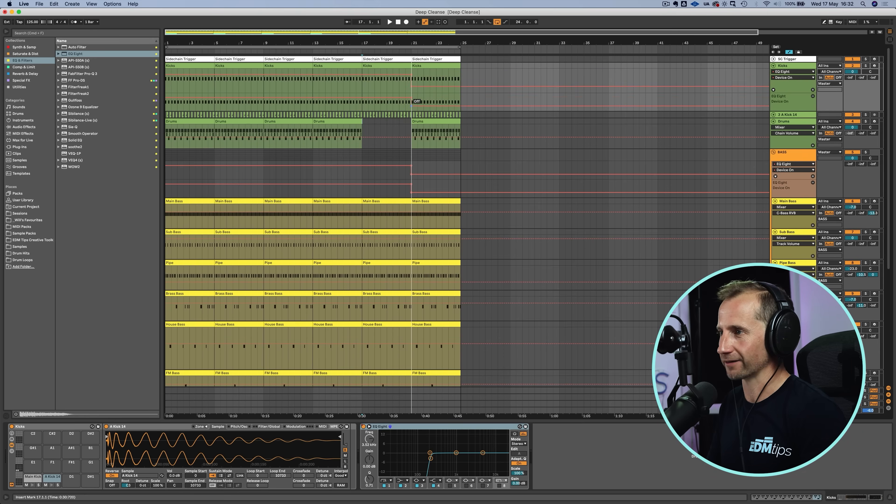
{"action": "left_click", "coordinate": [360, 49]}
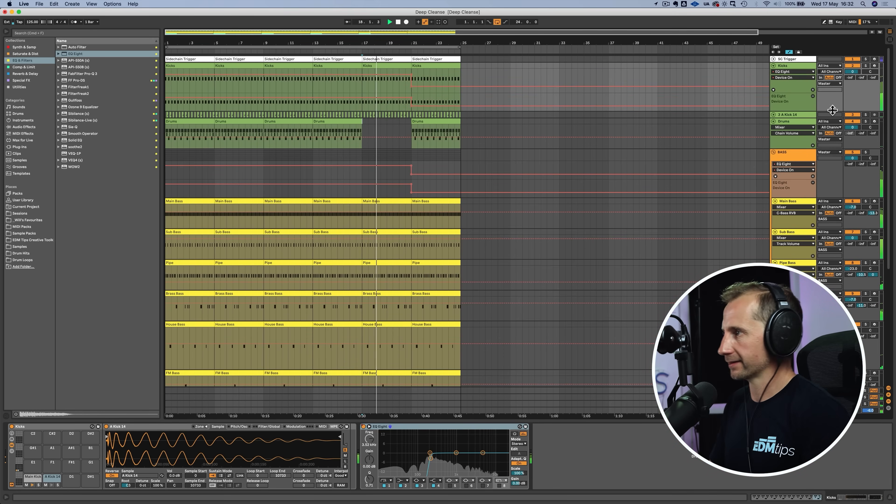
Solo the Percussive Lead track and play it from bar 17.
{"action": "scroll", "coordinate": [459, 219], "scroll_direction": "down", "scroll_amount": 8}
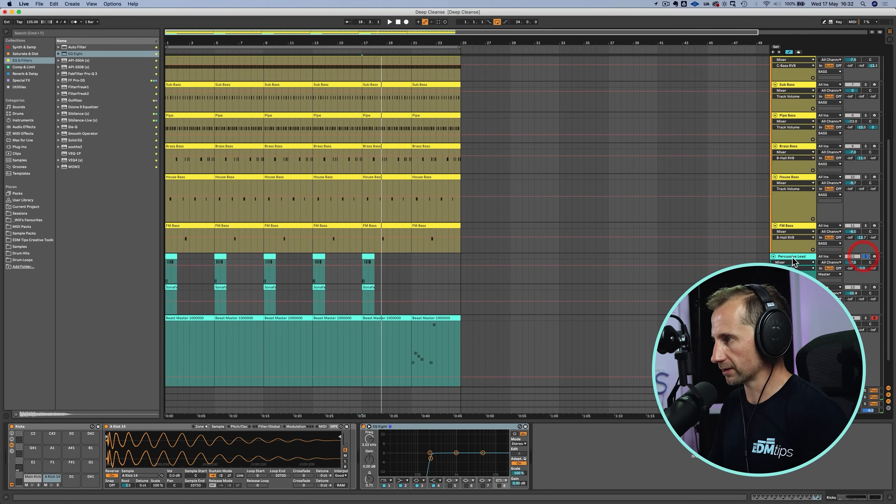
{"action": "left_click", "coordinate": [792, 262]}
{"action": "key", "text": "space"}
{"action": "key", "text": "space"}
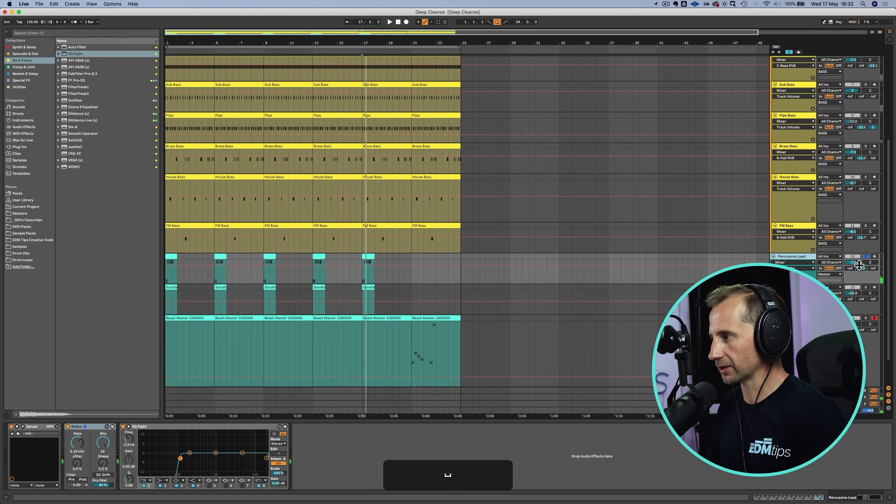
{"action": "left_click", "coordinate": [862, 270]}
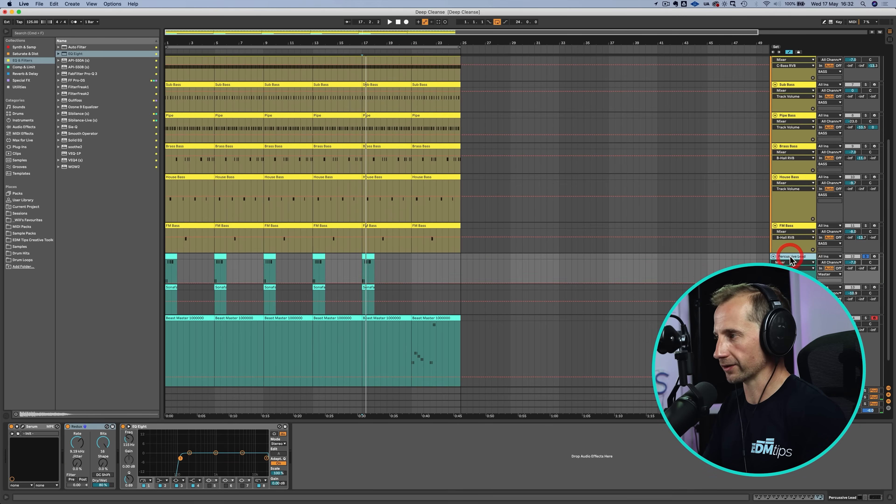
Insert a new return track D in Session View and rename it Perc Synth RBV.
{"action": "key", "text": "Tab"}
{"action": "left_click", "coordinate": [828, 34]}
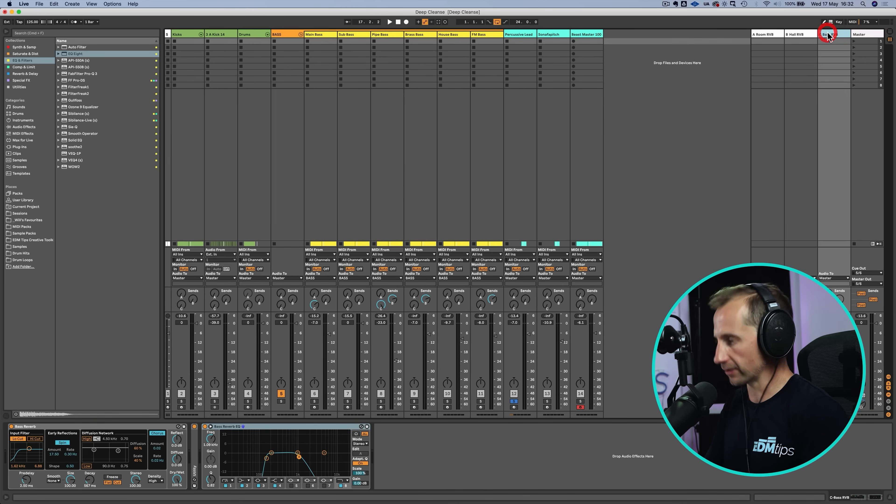
{"action": "key", "text": "alt+super"}
{"action": "key", "text": "alt+super+t"}
{"action": "left_click", "coordinate": [828, 35]}
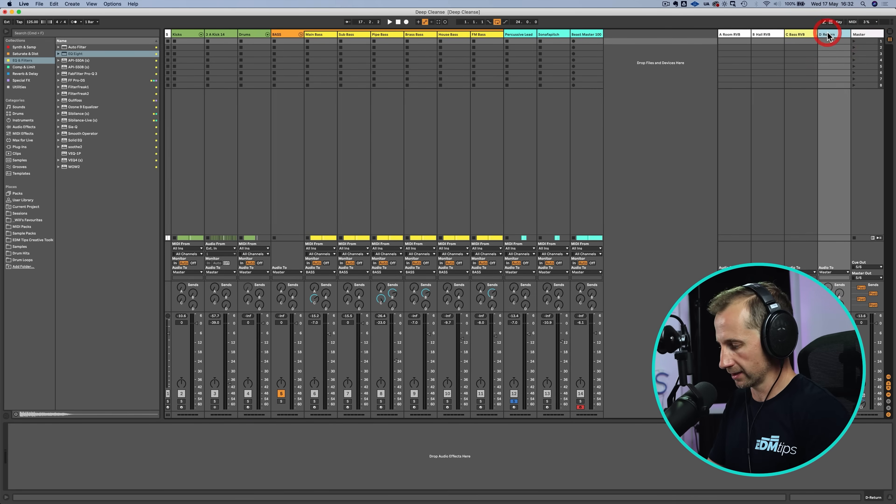
{"action": "key", "text": "super+r"}
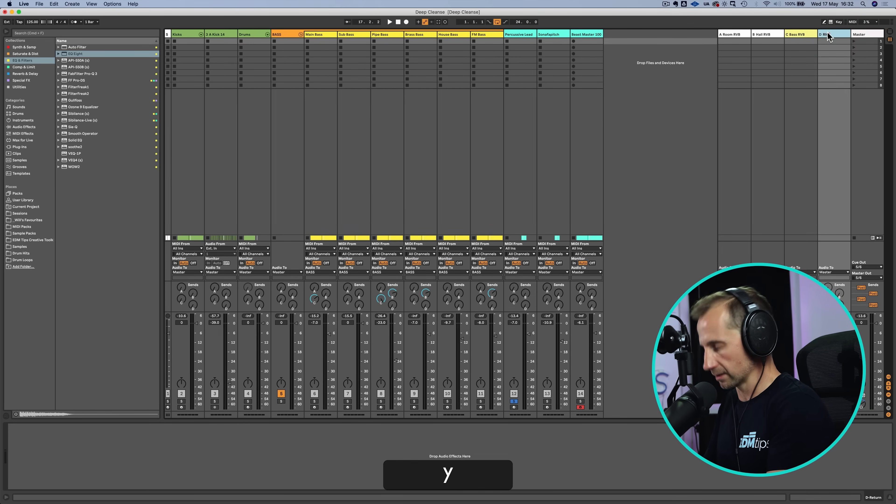
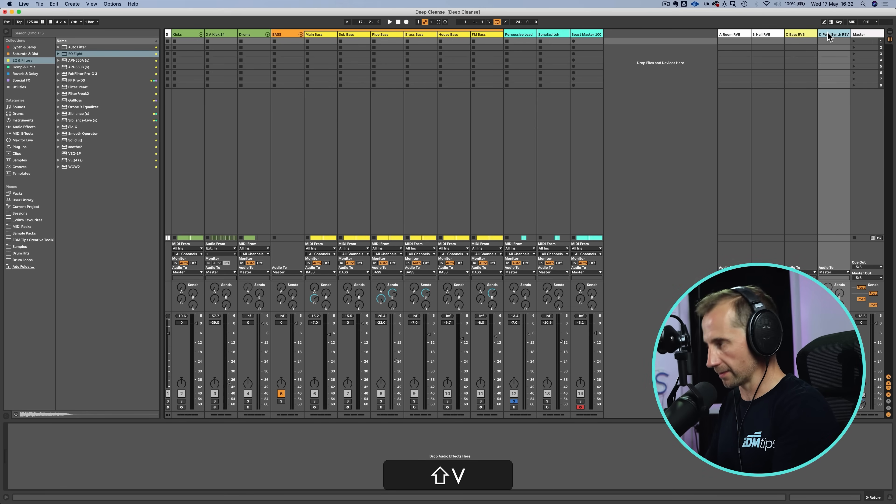
Load the Reverb device from the Reverb & Delay collection onto the Perc Synth RBV return track.
{"action": "left_click", "coordinate": [14, 74]}
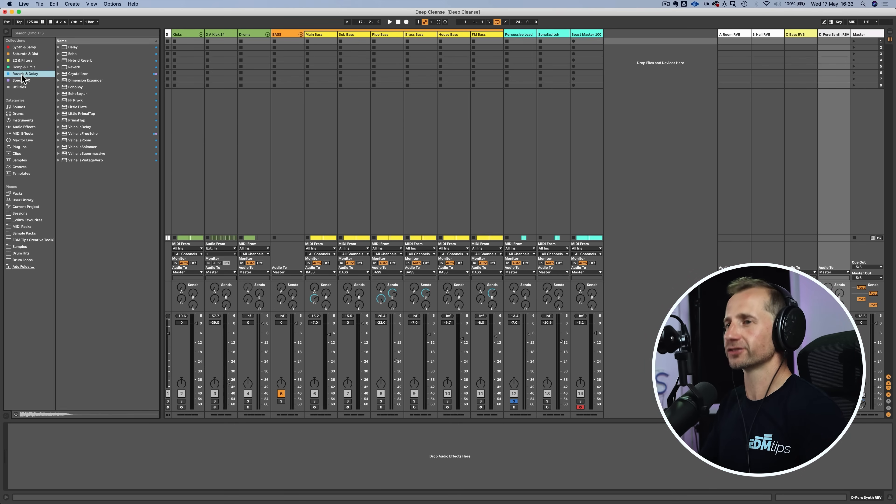
{"action": "left_click", "coordinate": [30, 54]}
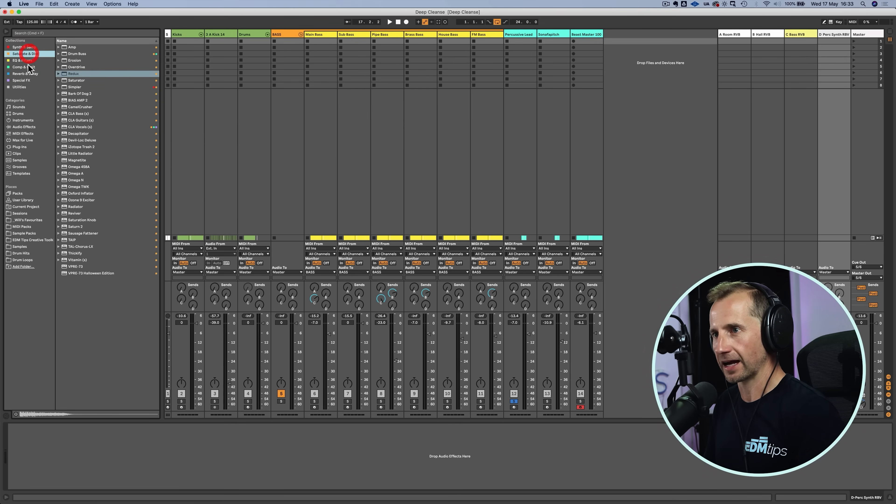
{"action": "left_click", "coordinate": [28, 80]}
{"action": "left_click", "coordinate": [27, 74]}
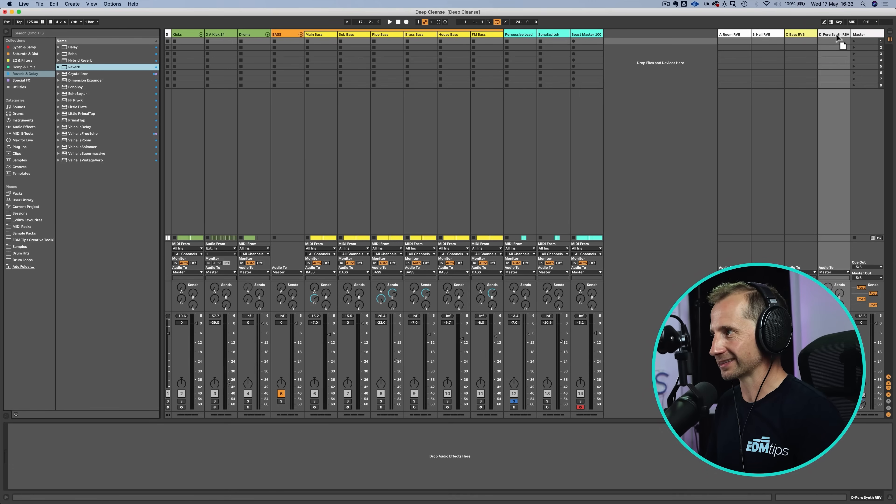
{"action": "left_click_drag", "start_coordinate": [838, 37], "coordinate": [838, 38]}
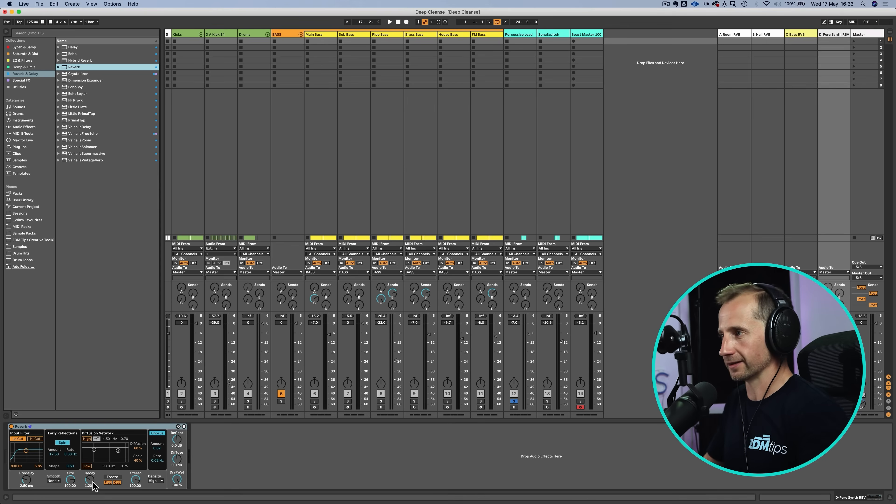
Set the return's Reverb decay to about 4.76 s and add EQ Eight after the Reverb.
{"action": "key", "text": "space"}
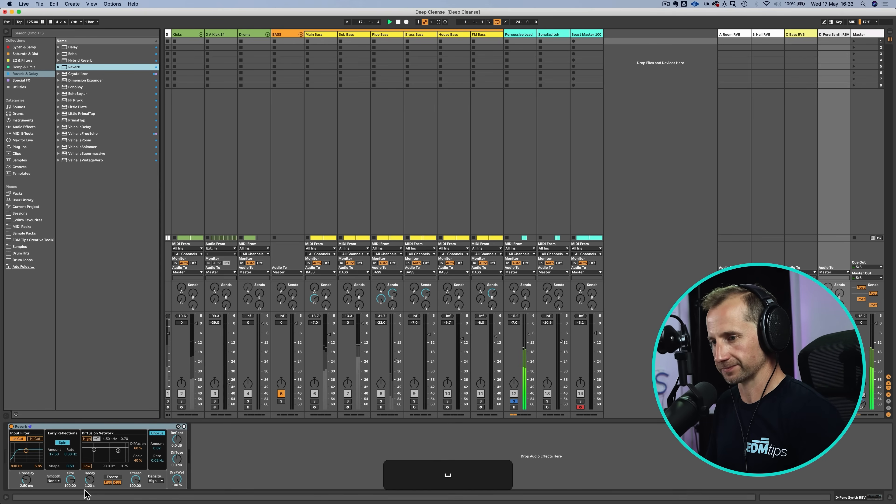
{"action": "left_click_drag", "start_coordinate": [90, 479], "coordinate": [81, 464]}
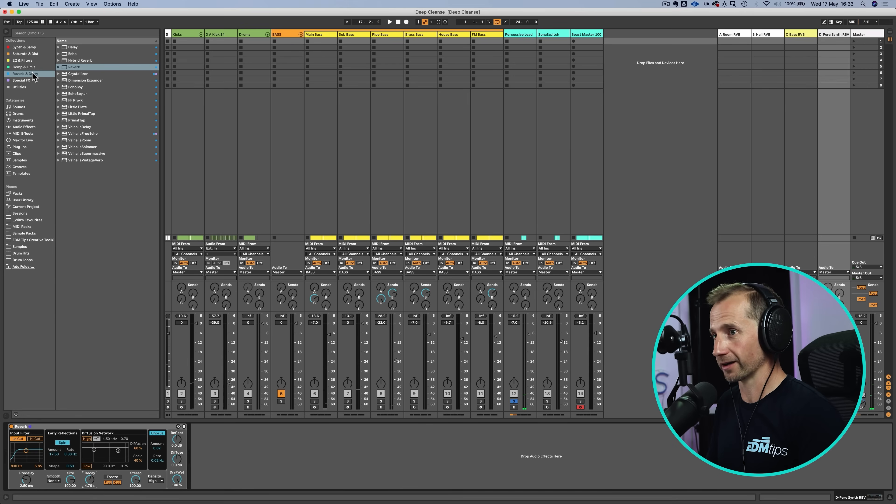
{"action": "left_click", "coordinate": [24, 61]}
{"action": "left_click_drag", "start_coordinate": [77, 54], "coordinate": [131, 71]}
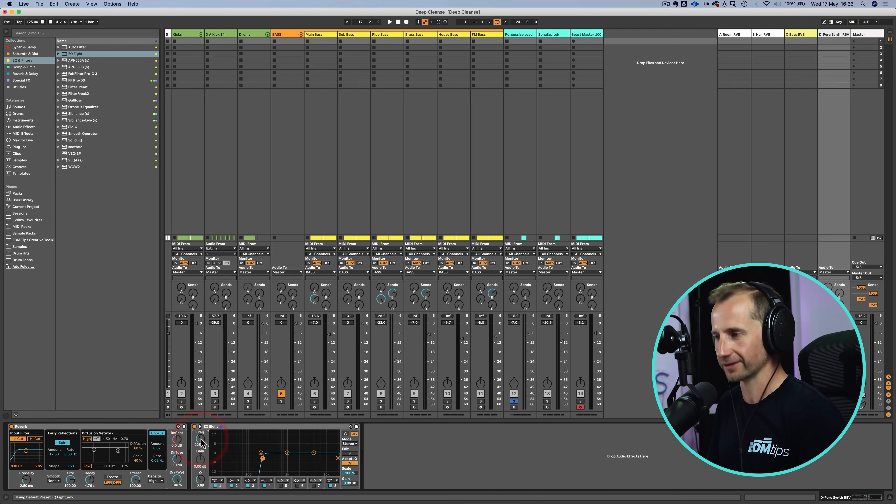
Raise the Percussive Lead's send to Perc Synth RBV to -5.4 dB and lengthen the Reverb decay to about 13.3 s during playback.
{"action": "key", "text": "space"}
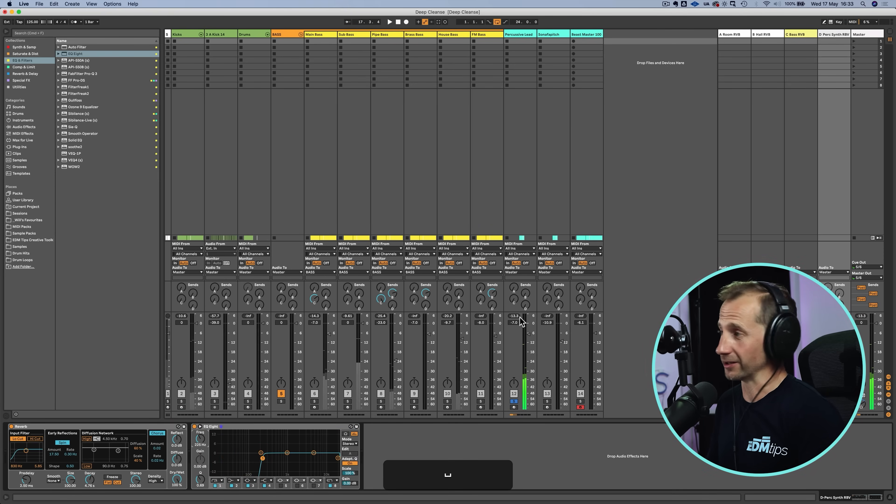
{"action": "left_click_drag", "start_coordinate": [526, 305], "coordinate": [526, 281]}
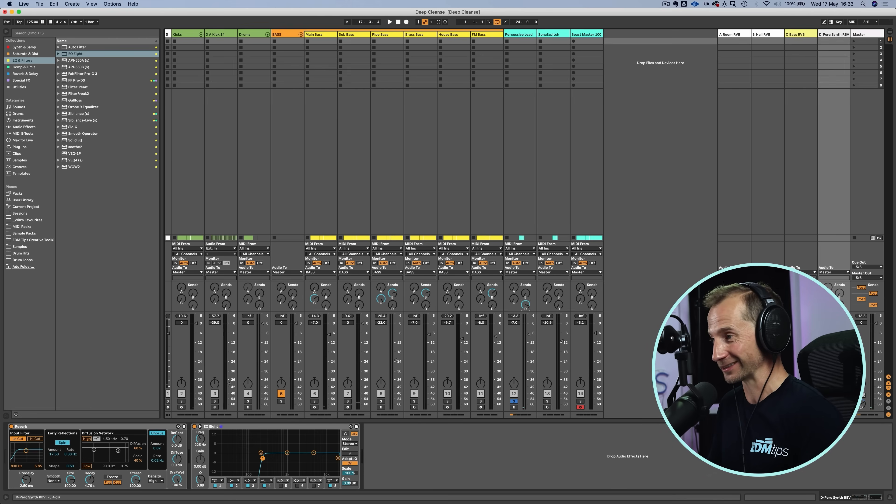
{"action": "key", "text": "space"}
{"action": "left_click_drag", "start_coordinate": [92, 481], "coordinate": [92, 466]}
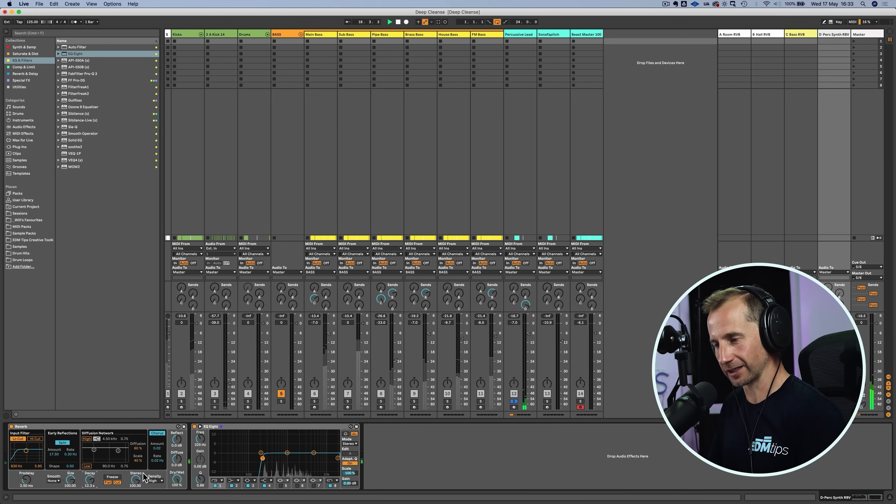
Hide automation in Arrangement View and copy the Percussive Lead clip from bar 17 to bar 19.
{"action": "key", "text": "shift+Tab"}
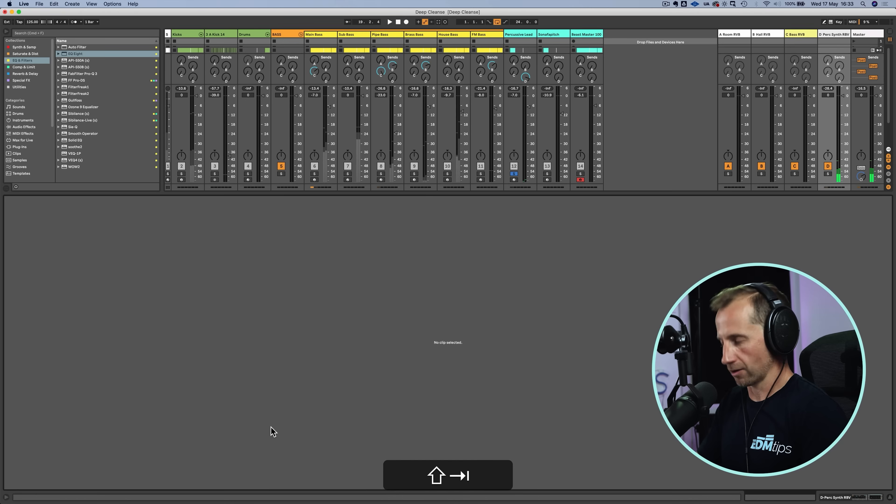
{"action": "key", "text": "Tab"}
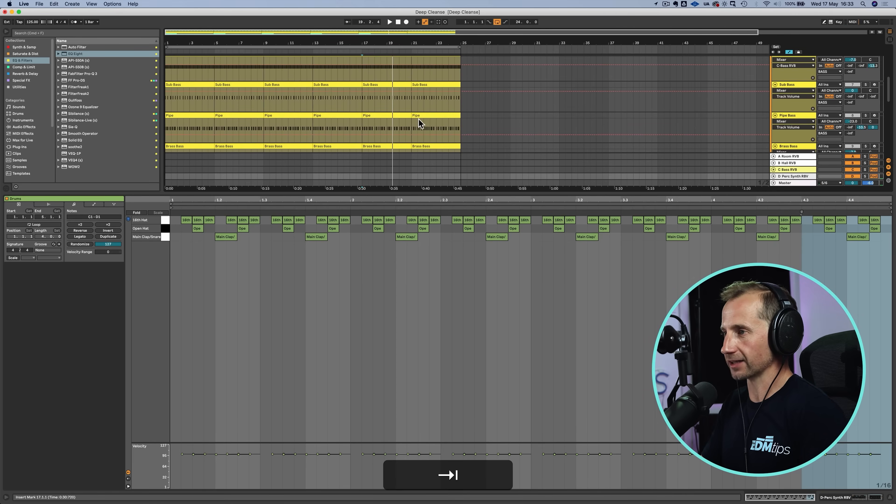
{"action": "scroll", "coordinate": [361, 57], "scroll_direction": "down", "scroll_amount": 5}
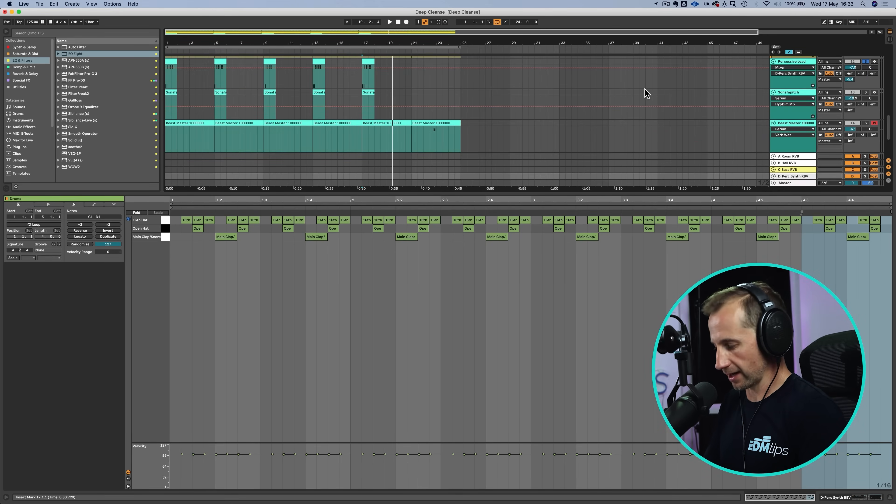
{"action": "key", "text": "a"}
{"action": "scroll", "coordinate": [437, 125], "scroll_direction": "up", "scroll_amount": 3}
{"action": "left_click_drag", "start_coordinate": [368, 103], "coordinate": [390, 102]}
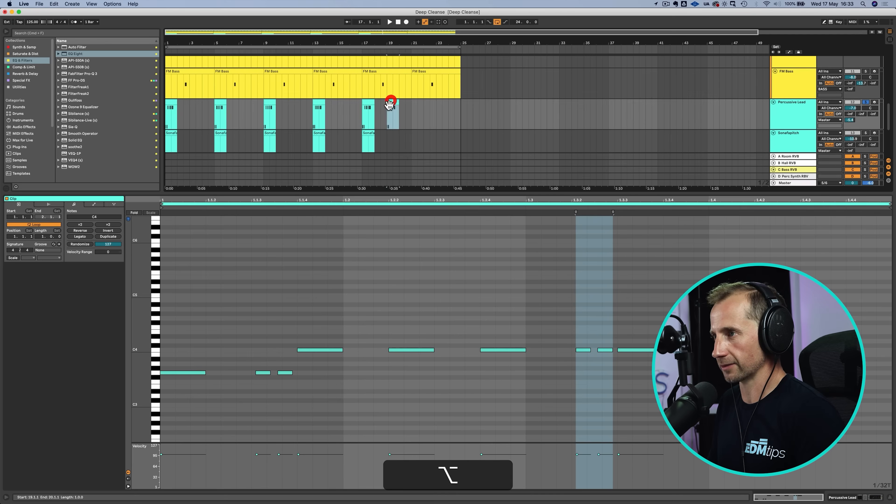
Raise the first three C4 notes in the copied Percussive Lead clip to D4.
{"action": "left_click", "coordinate": [310, 332]}
{"action": "key", "text": "p"}
{"action": "left_click_drag", "start_coordinate": [326, 350], "coordinate": [503, 368]}
{"action": "key", "text": "p"}
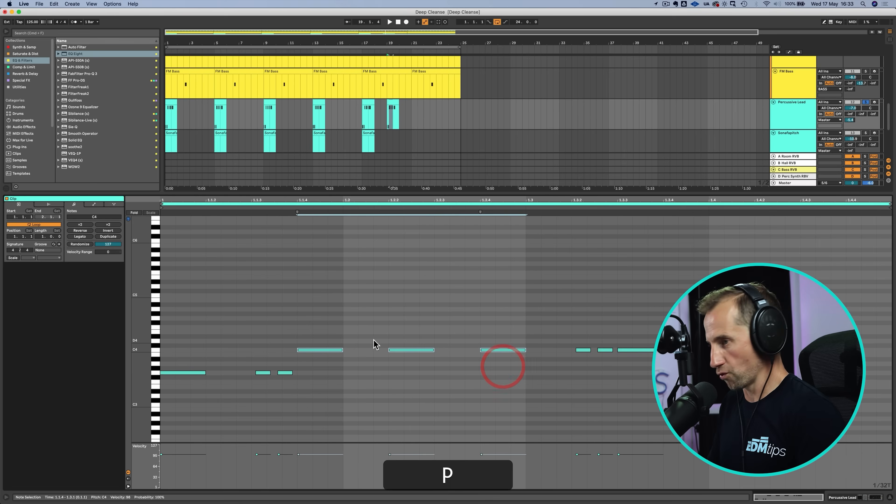
{"action": "left_click_drag", "start_coordinate": [318, 325], "coordinate": [488, 370]}
{"action": "key", "text": "Up"}
{"action": "key", "text": "Up"}
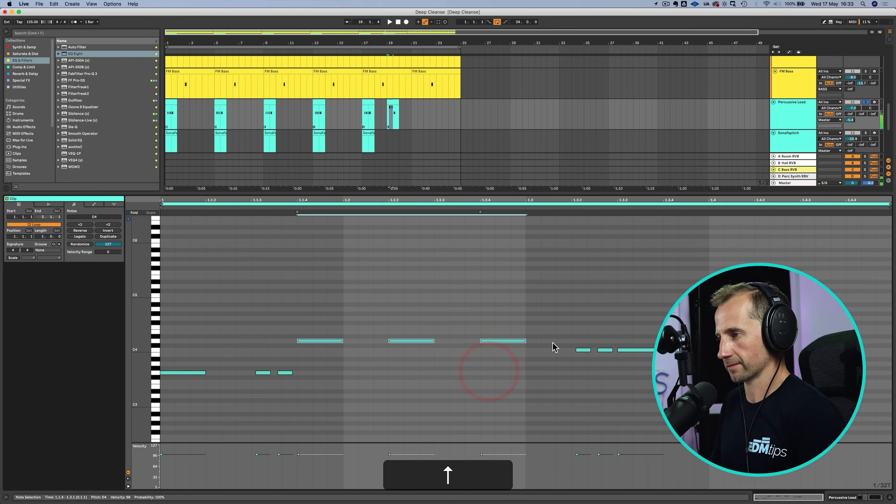
Raise the last three C4 notes in the copied clip to D4 and play the lead from bar 17.
{"action": "left_click", "coordinate": [289, 373]}
{"action": "left_click_drag", "start_coordinate": [561, 331], "coordinate": [652, 377]}
{"action": "key", "text": "Up"}
{"action": "key", "text": "space"}
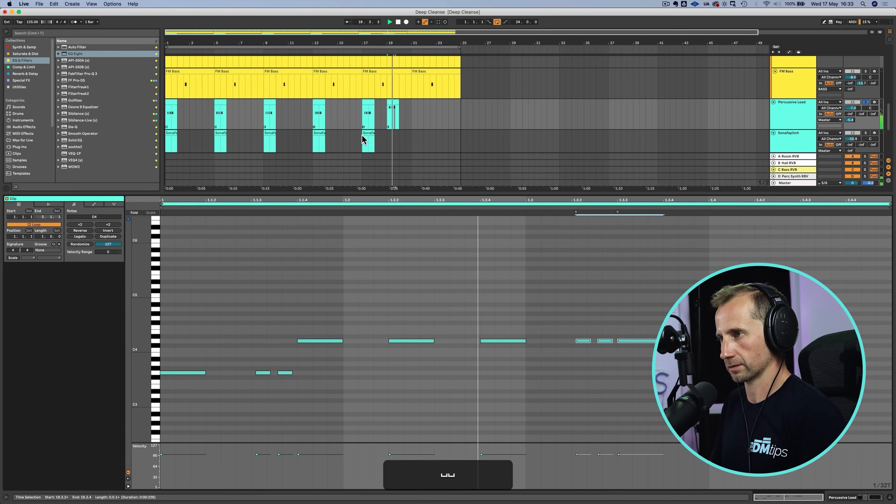
{"action": "left_click", "coordinate": [363, 118]}
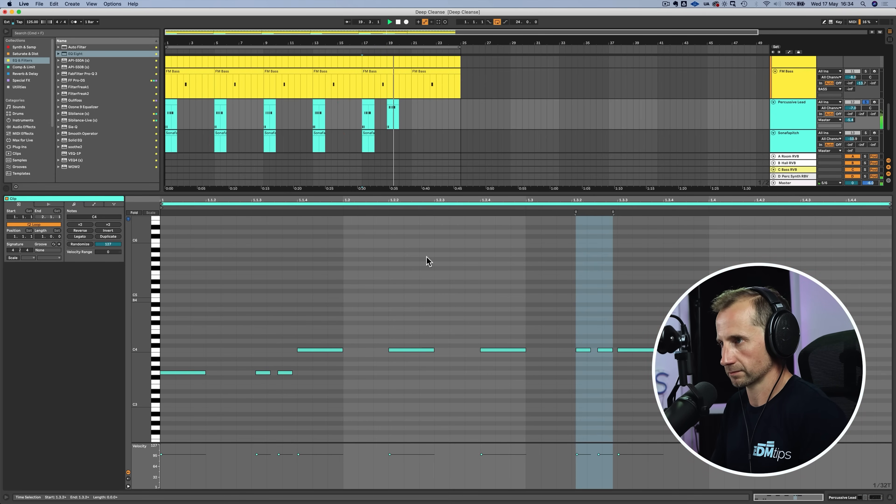
{"action": "key", "text": "space"}
Raise all six D4 notes in the Percussive Lead clip at bar 19 to D#4 and audition the result.
{"action": "left_click", "coordinate": [396, 101]}
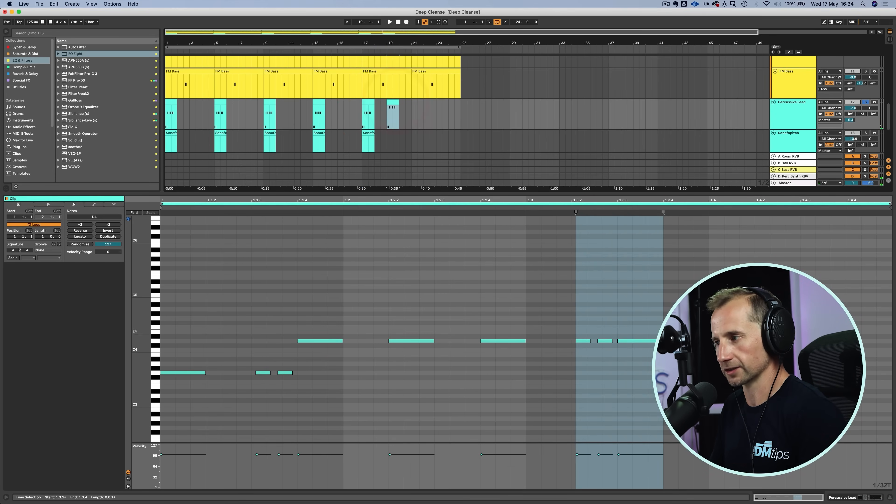
{"action": "left_click_drag", "start_coordinate": [652, 359], "coordinate": [311, 322]}
{"action": "key", "text": "Up"}
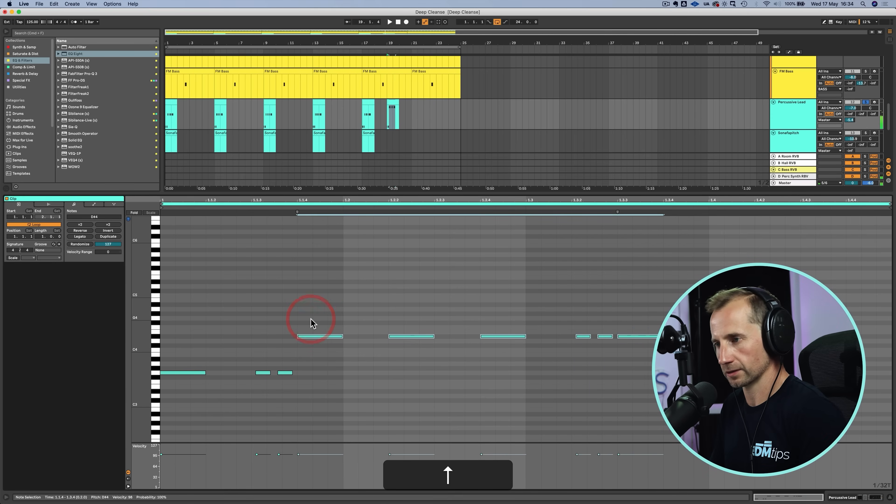
{"action": "key", "text": "space"}
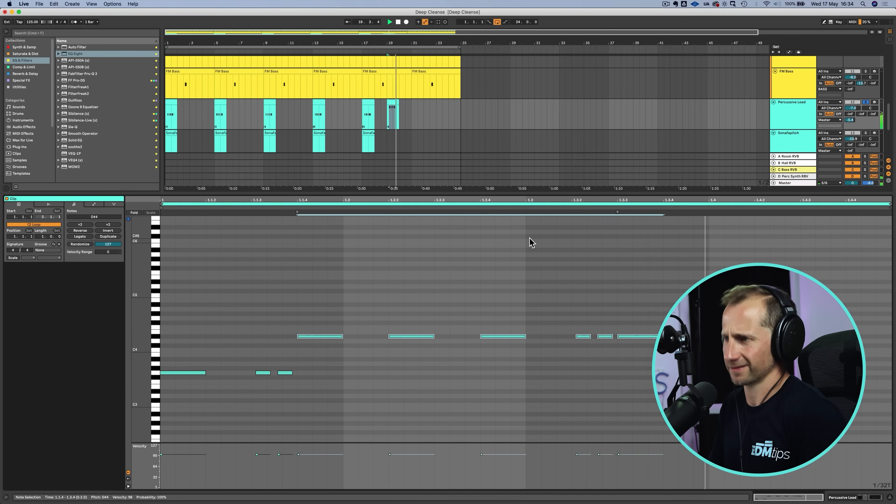
{"action": "key", "text": "space"}
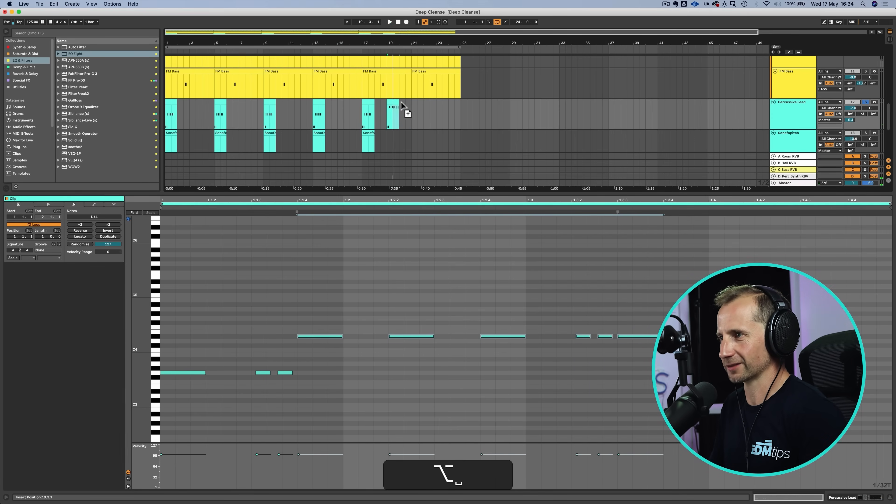
Move the two Percussive Lead clips at bars 17 and 19 back to start at bar 13.
{"action": "left_click_drag", "start_coordinate": [401, 103], "coordinate": [415, 101]}
{"action": "key", "text": "alt+BackSpace"}
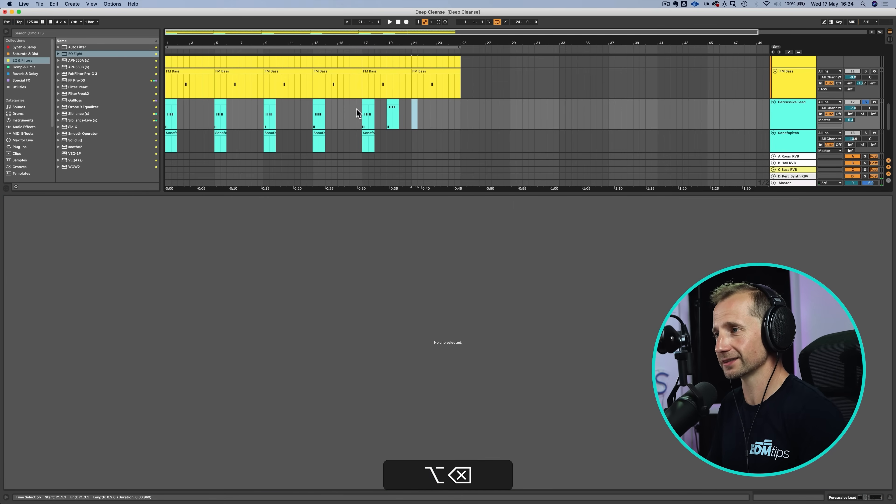
{"action": "left_click", "coordinate": [363, 109]}
{"action": "left_click", "coordinate": [410, 114], "text": "shift"}
{"action": "key", "text": "cmd+c"}
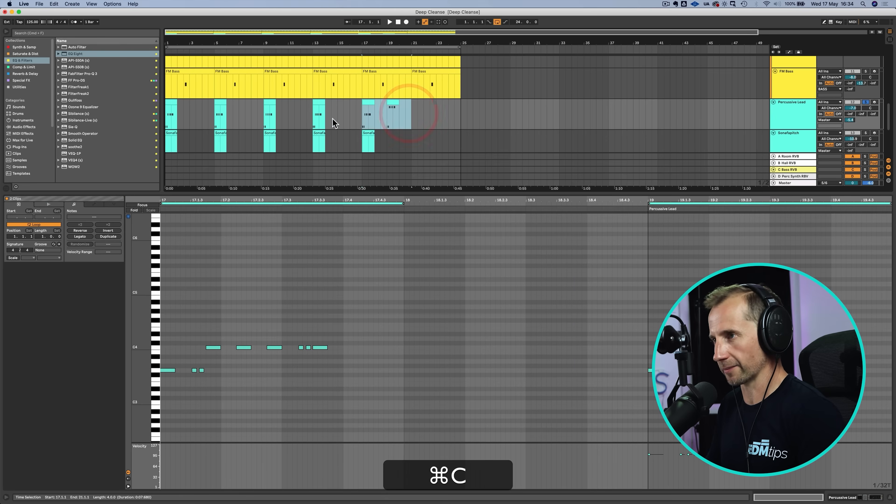
{"action": "key", "text": "super+BackSpace"}
{"action": "left_click", "coordinate": [310, 115]}
{"action": "key", "text": "super+v"}
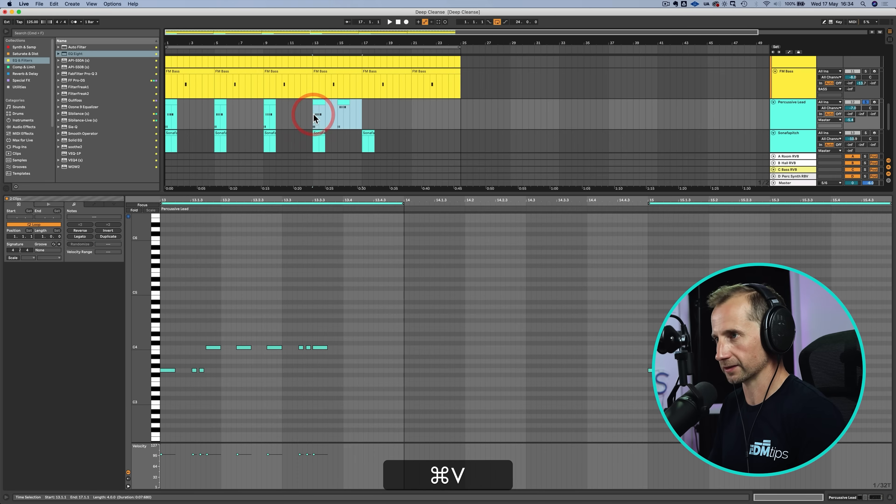
Copy the Percussive Lead clip from bar 15 to bar 17 and raise the copy's last six notes to F4.
{"action": "left_click", "coordinate": [342, 105]}
{"action": "left_click_drag", "start_coordinate": [343, 103], "coordinate": [368, 110]}
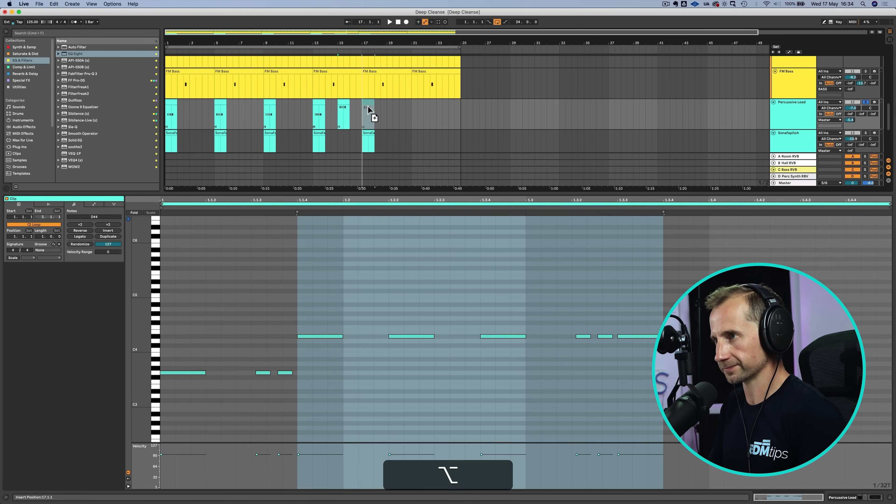
{"action": "left_click_drag", "start_coordinate": [318, 314], "coordinate": [657, 391]}
{"action": "key", "text": "Up"}
{"action": "key", "text": "Up"}
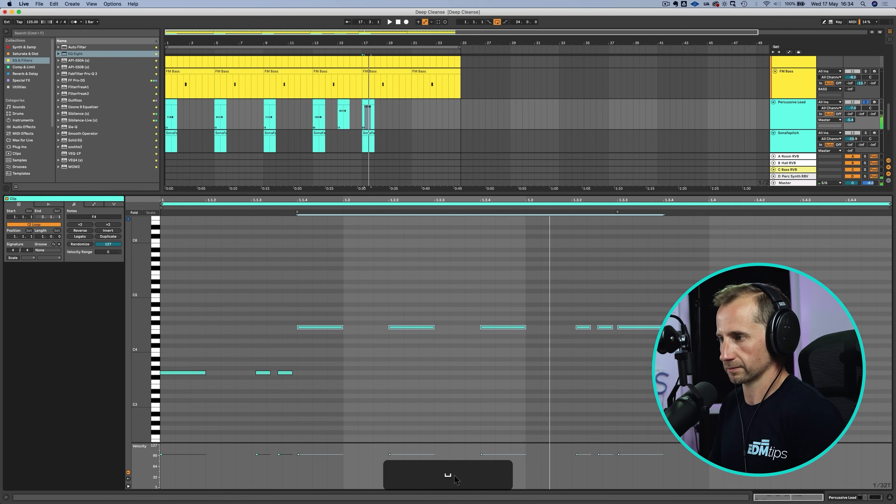
Delete the Drums clip between bars 13 and 17.
{"action": "key", "text": "shift+Tab"}
{"action": "left_click", "coordinate": [313, 112]}
{"action": "scroll", "coordinate": [329, 120], "scroll_direction": "up", "scroll_amount": 10}
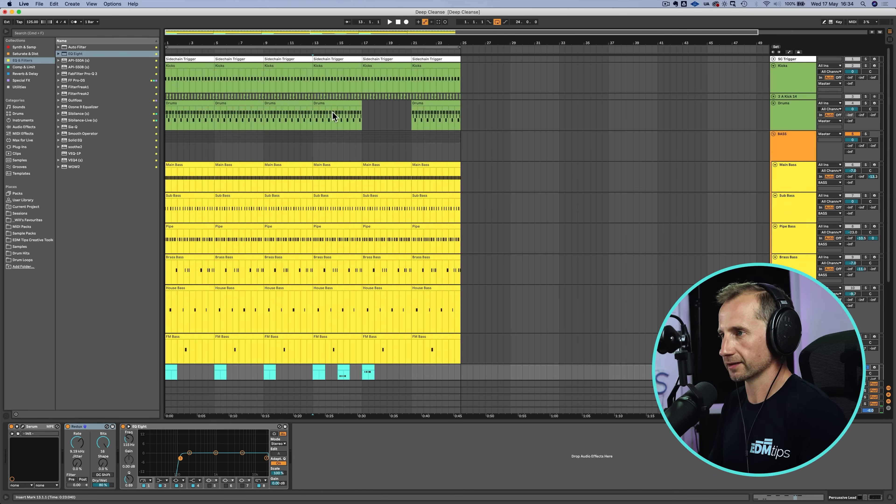
{"action": "left_click", "coordinate": [332, 103]}
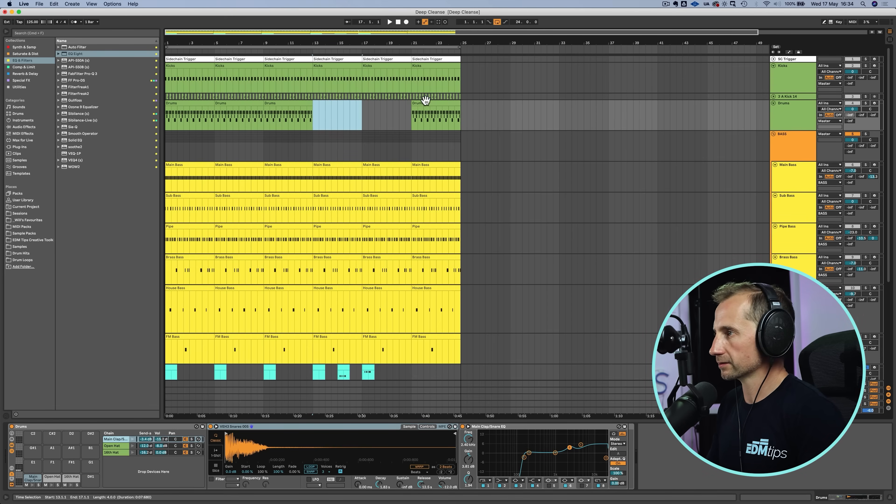
Show automation, set the Kicks EQ Eight Device On automation to Off before bar 13, and play from there.
{"action": "left_click", "coordinate": [790, 79]}
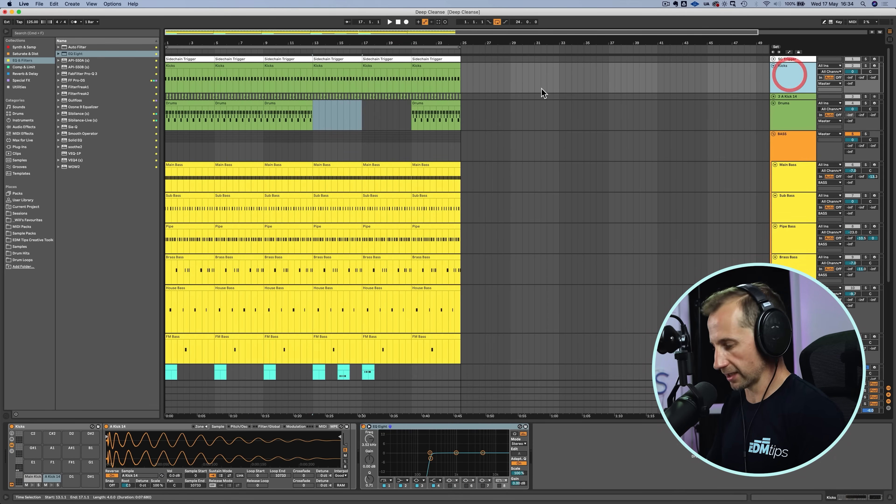
{"action": "key", "text": "a"}
{"action": "left_click", "coordinate": [310, 97]}
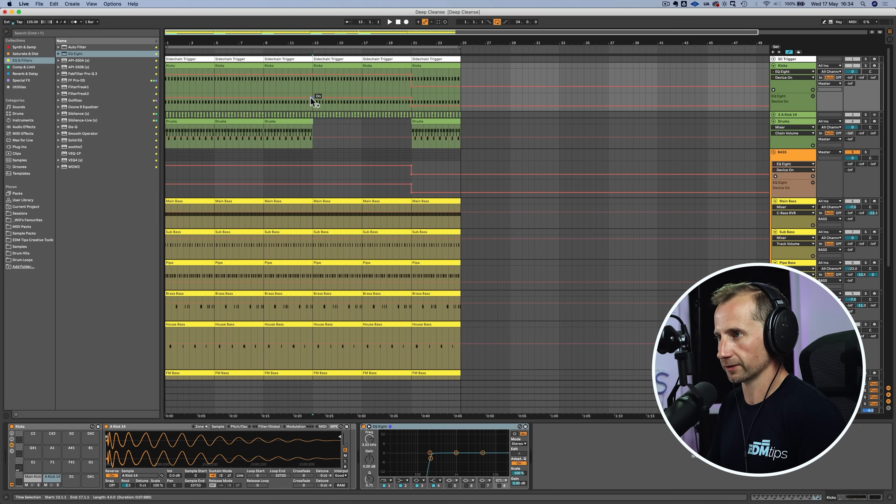
{"action": "left_click_drag", "start_coordinate": [308, 96], "coordinate": [308, 105]}
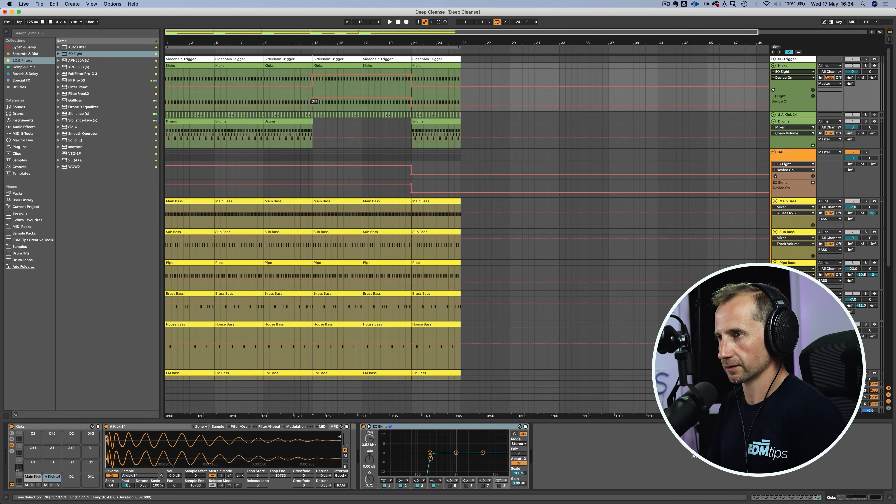
{"action": "left_click", "coordinate": [307, 51]}
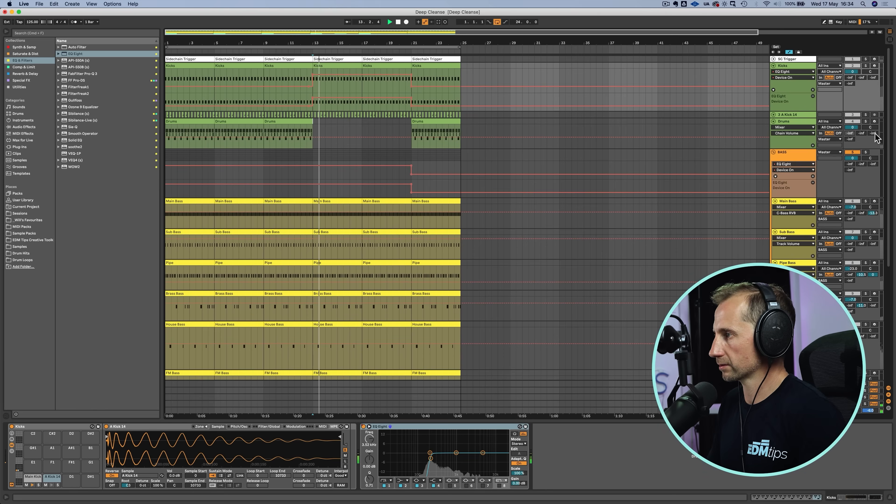
Set the BASS group's EQ Eight Device On automation to Off before bar 13 and audition the transition.
{"action": "left_click", "coordinate": [316, 184]}
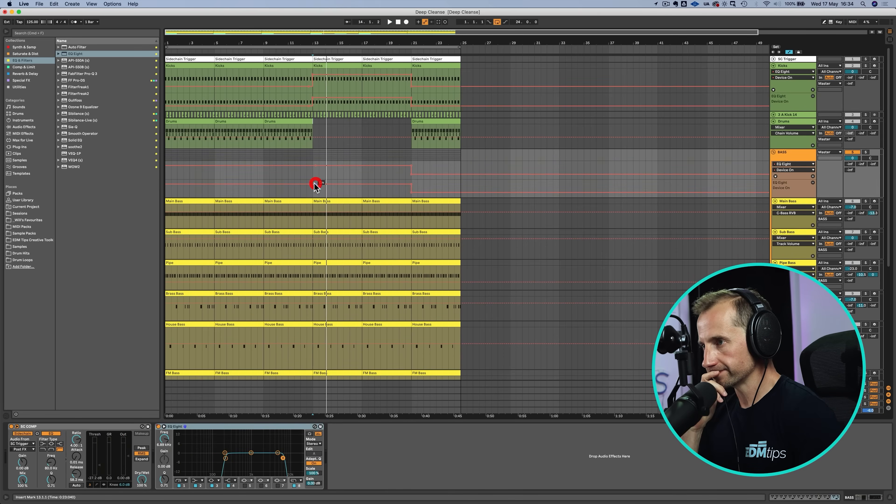
{"action": "left_click_drag", "start_coordinate": [306, 184], "coordinate": [314, 191]}
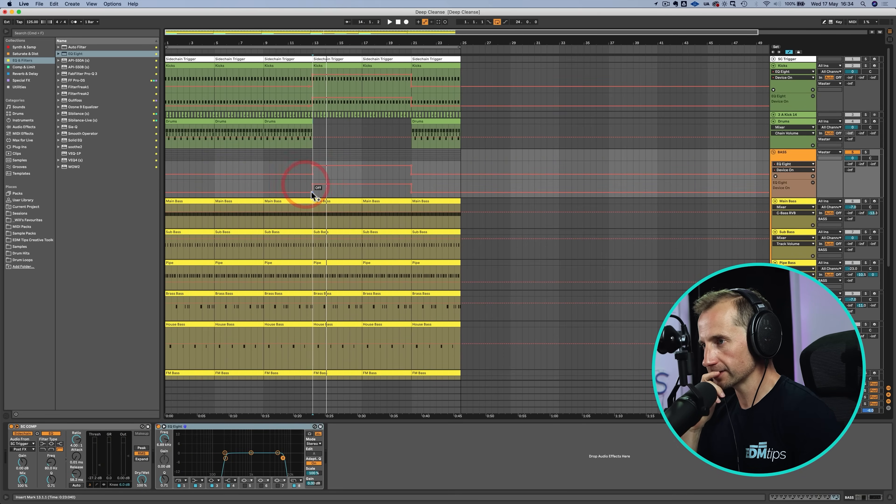
{"action": "key", "text": "space"}
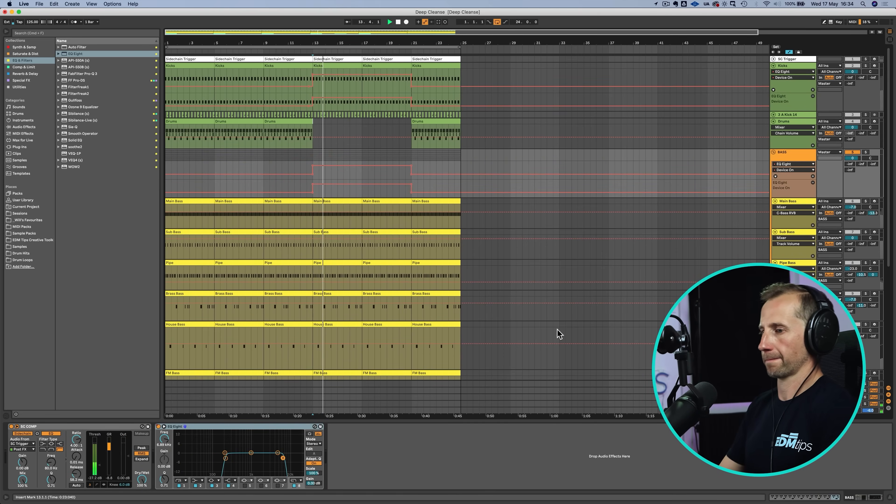
Unsolo the Percussive Lead track and audition the full breakdown from bar 13.
{"action": "scroll", "coordinate": [865, 204], "scroll_direction": "down", "scroll_amount": 5}
{"action": "left_click", "coordinate": [866, 215]}
{"action": "key", "text": "space"}
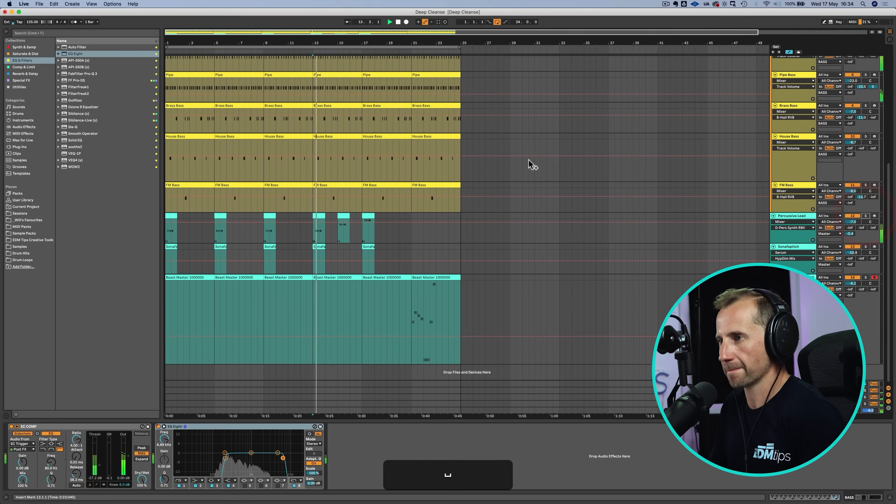
{"action": "scroll", "coordinate": [529, 160], "scroll_direction": "up", "scroll_amount": 5}
{"action": "key", "text": "space"}
Duplicate the Drums clip at bar 9 twice to fill bars 13 to 21, and audition it from bar 13.
{"action": "left_click", "coordinate": [270, 121]}
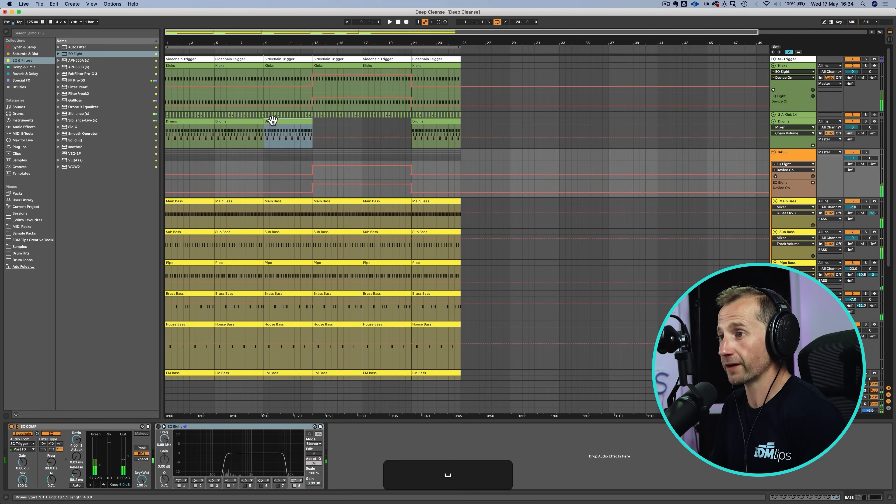
{"action": "key", "text": "cmd+d"}
{"action": "key", "text": "cmd+d"}
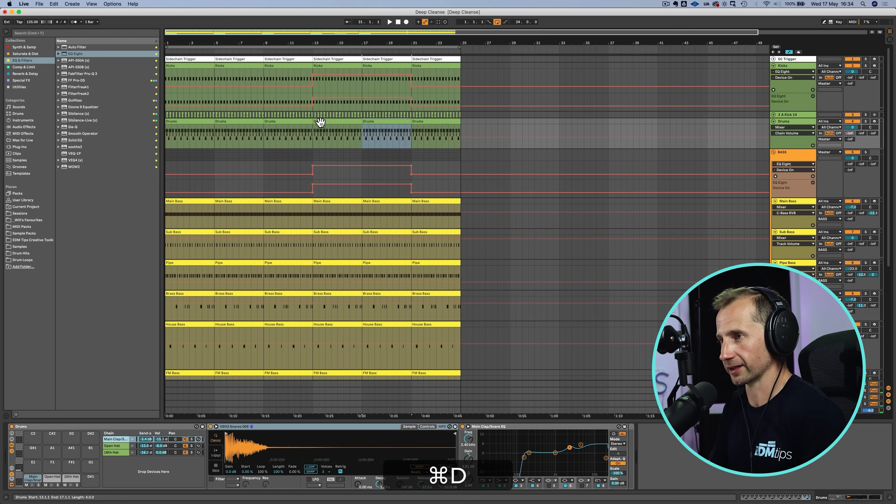
{"action": "double_click", "coordinate": [321, 122]}
{"action": "key", "text": "space"}
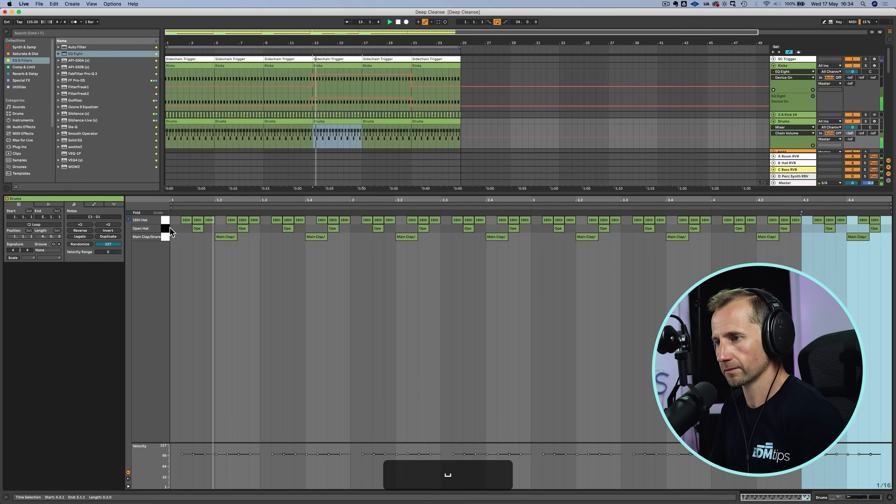
{"action": "key", "text": "shift+Tab"}
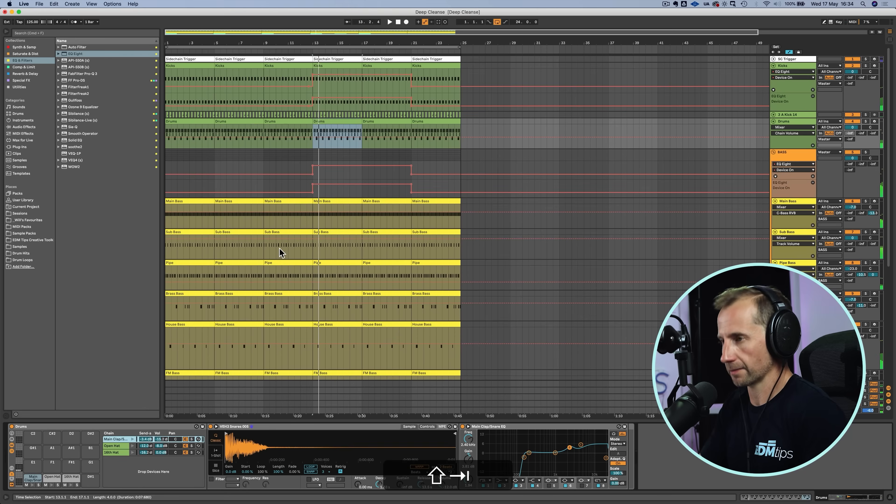
Copy the BASS group's EQ Eight onto the end of the Drums track's device chain and play the result.
{"action": "left_click", "coordinate": [791, 156]}
{"action": "left_click", "coordinate": [266, 426]}
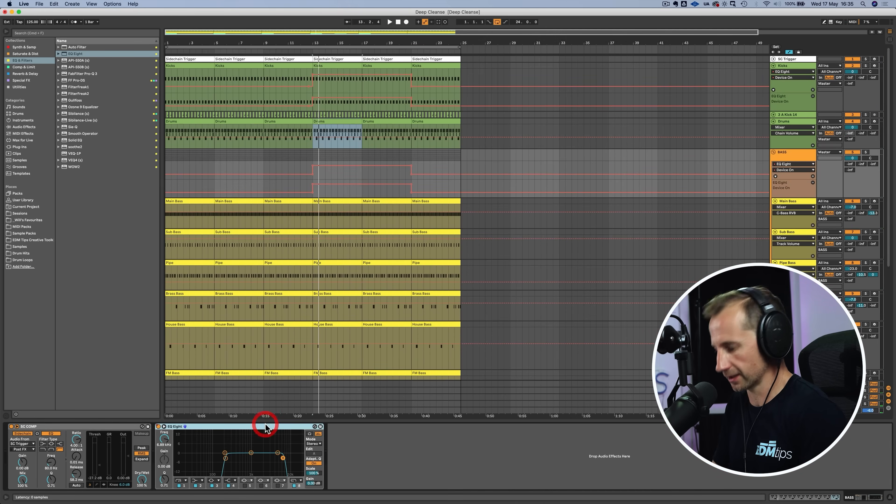
{"action": "key", "text": "cmd+c"}
{"action": "left_click", "coordinate": [786, 125]}
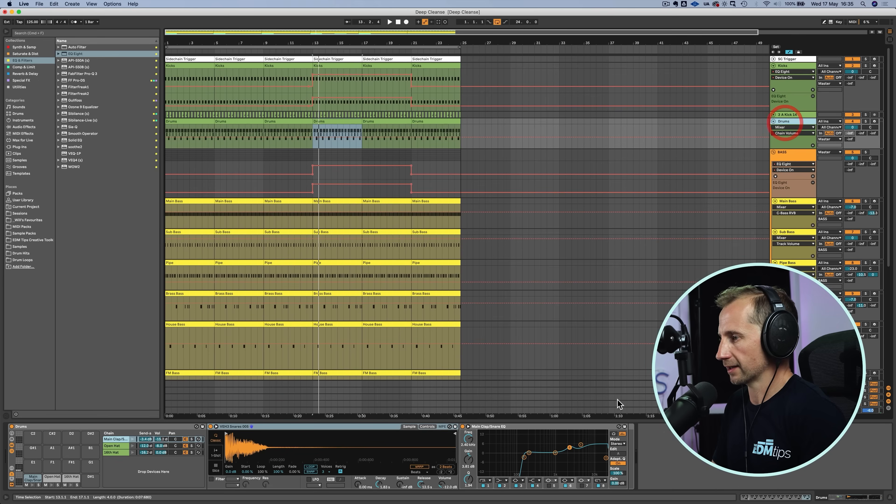
{"action": "key", "text": "cmd+v"}
{"action": "key", "text": "space"}
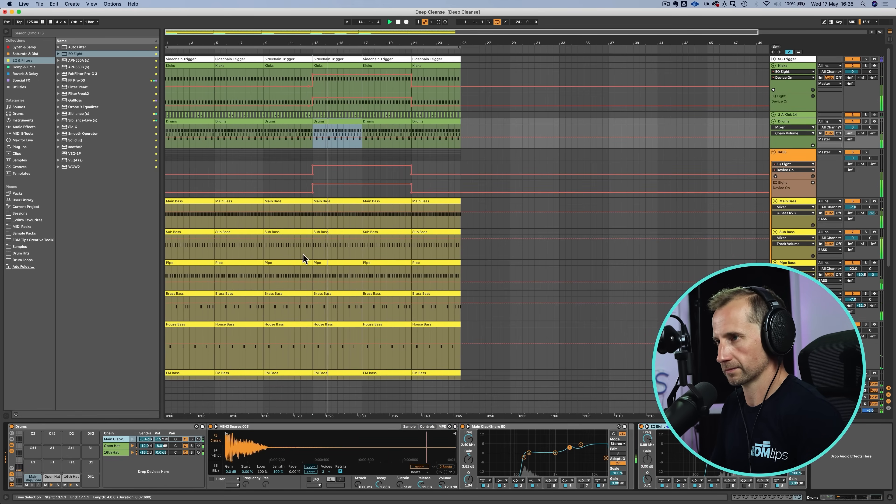
Consolidate the two Drums clips between bars 13 and 21 into one clip.
{"action": "left_click", "coordinate": [351, 121], "text": "shift"}
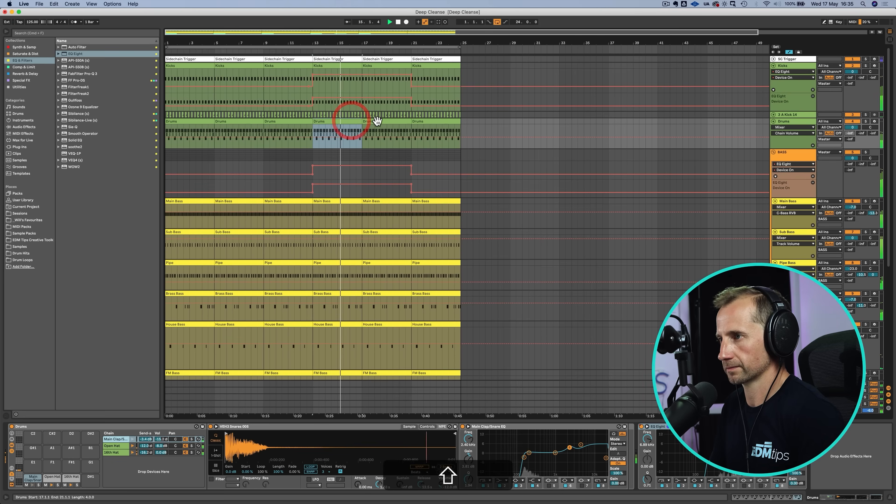
{"action": "left_click", "coordinate": [377, 121], "text": "shift"}
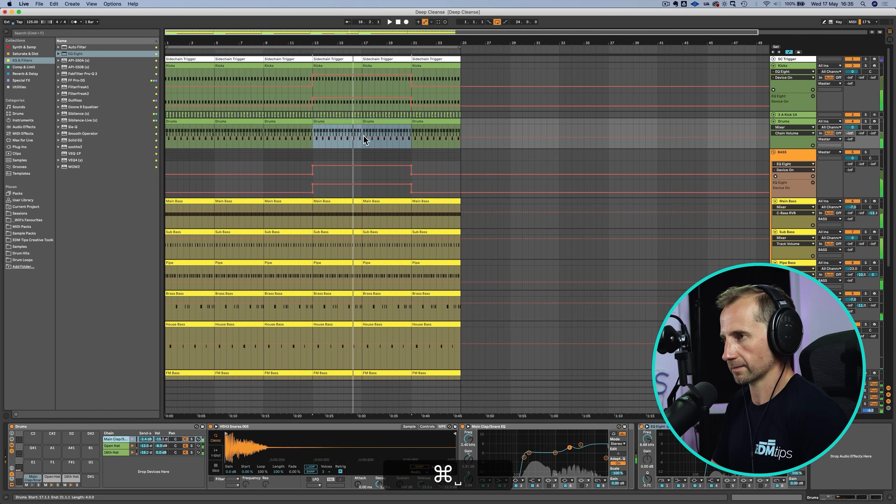
{"action": "key", "text": "cmd+j"}
Lower the last six notes in the Percussive Lead clip at bar 15 to D4 and audition them.
{"action": "scroll", "coordinate": [337, 145], "scroll_direction": "down", "scroll_amount": 5}
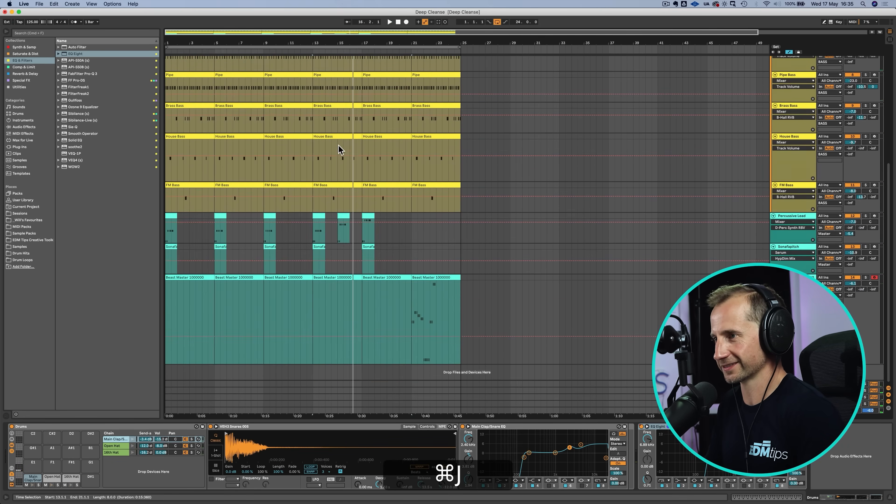
{"action": "double_click", "coordinate": [341, 217]}
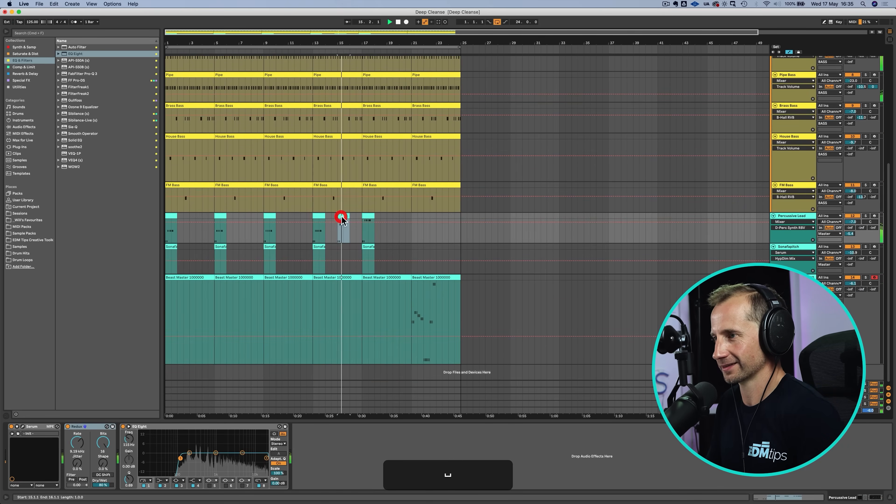
{"action": "key", "text": "space"}
{"action": "left_click_drag", "start_coordinate": [512, 345], "coordinate": [622, 353]}
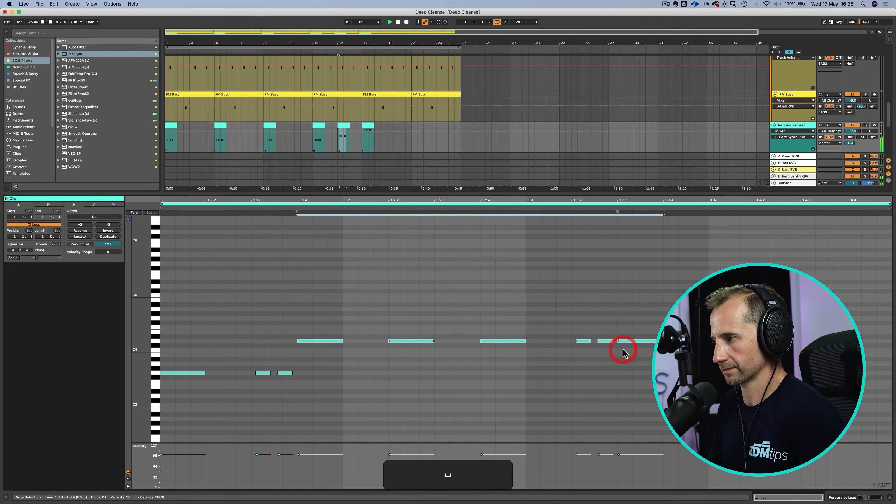
{"action": "key", "text": "space"}
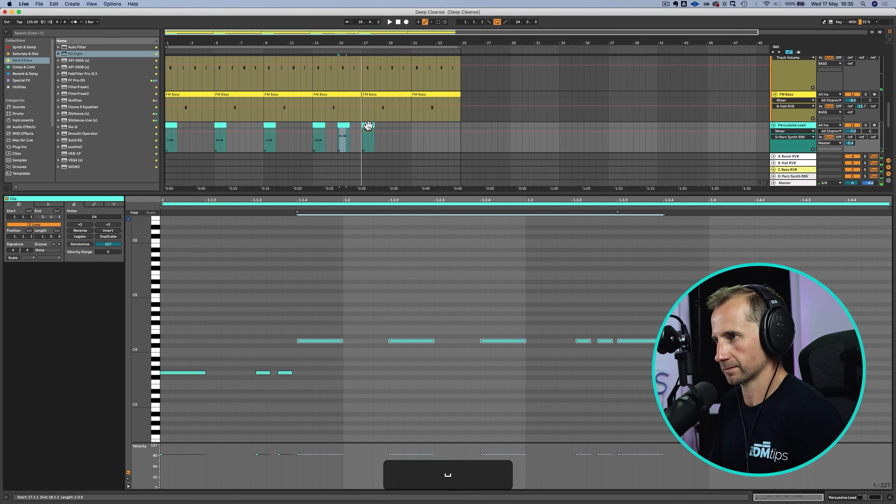
Copy the Percussive Lead clip from bar 17 to bar 19, and lower the bar 17 clip's last six notes to D#4.
{"action": "left_click_drag", "start_coordinate": [368, 126], "coordinate": [398, 127]}
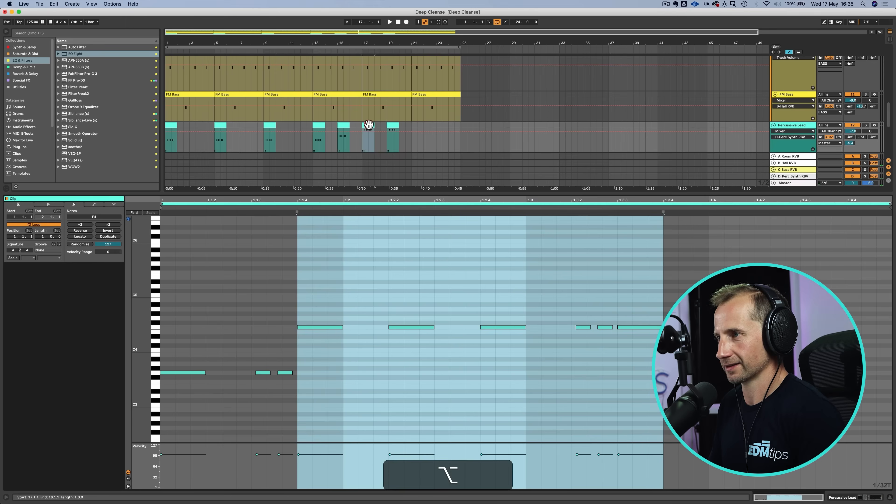
{"action": "left_click", "coordinate": [369, 125]}
{"action": "left_click_drag", "start_coordinate": [312, 298], "coordinate": [657, 360]}
{"action": "key", "text": "Down"}
{"action": "key", "text": "Down"}
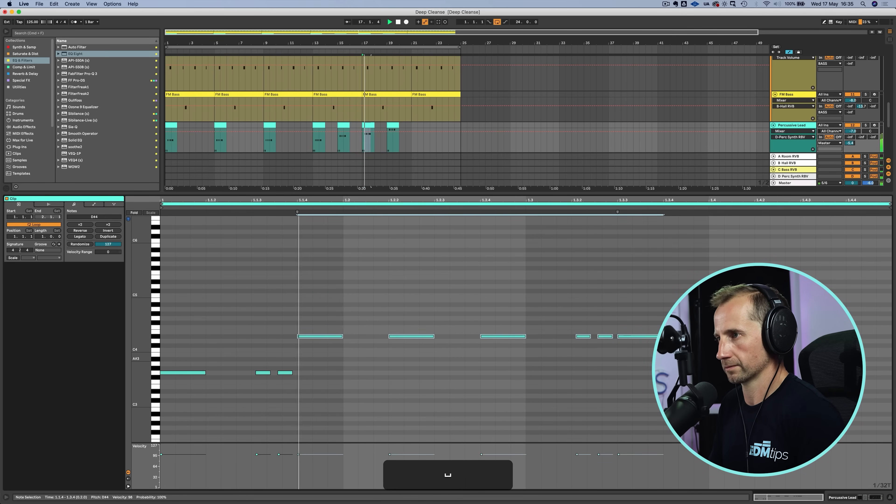
Play the arrangement from bar 13 and collapse the BASS group and the Drums track.
{"action": "left_click", "coordinate": [315, 136]}
{"action": "key", "text": "shift+Tab"}
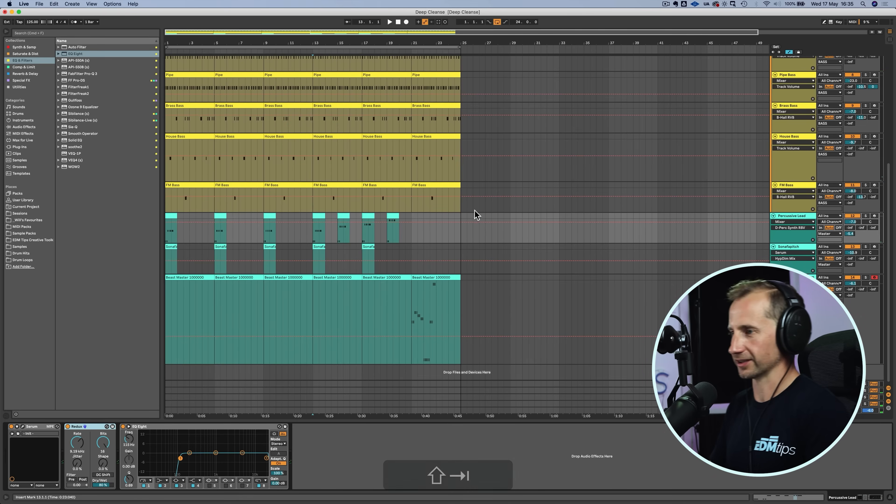
{"action": "key", "text": "space"}
{"action": "scroll", "coordinate": [584, 182], "scroll_direction": "up", "scroll_amount": 5}
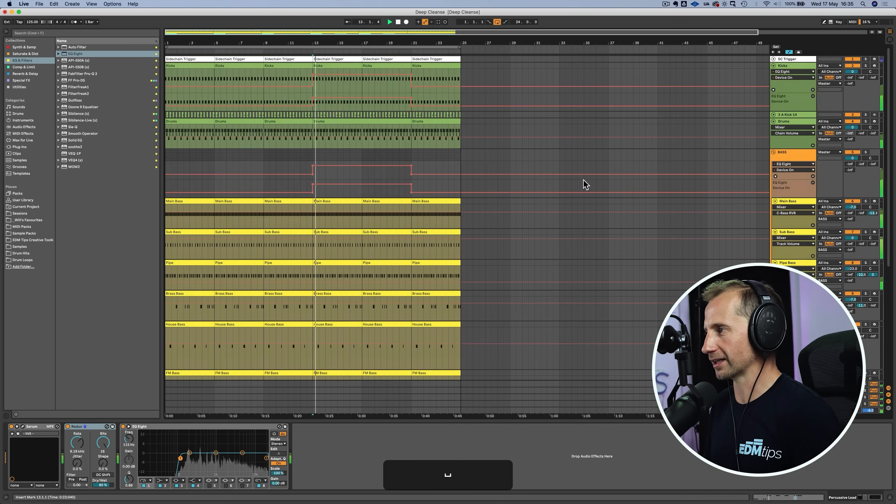
{"action": "left_click", "coordinate": [775, 152]}
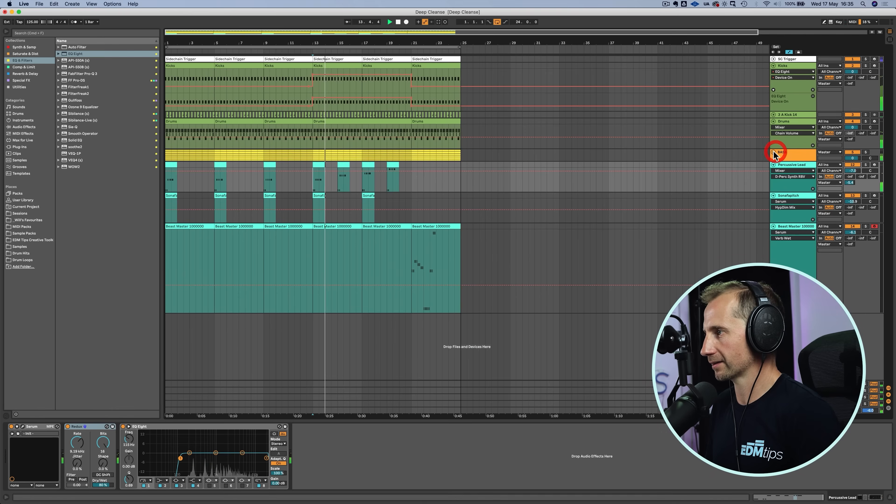
{"action": "left_click", "coordinate": [773, 121]}
Add a Reverb at the end of the master chain, with Dry/Wet at 0% and Decay at 27.8 s.
{"action": "left_click", "coordinate": [792, 410]}
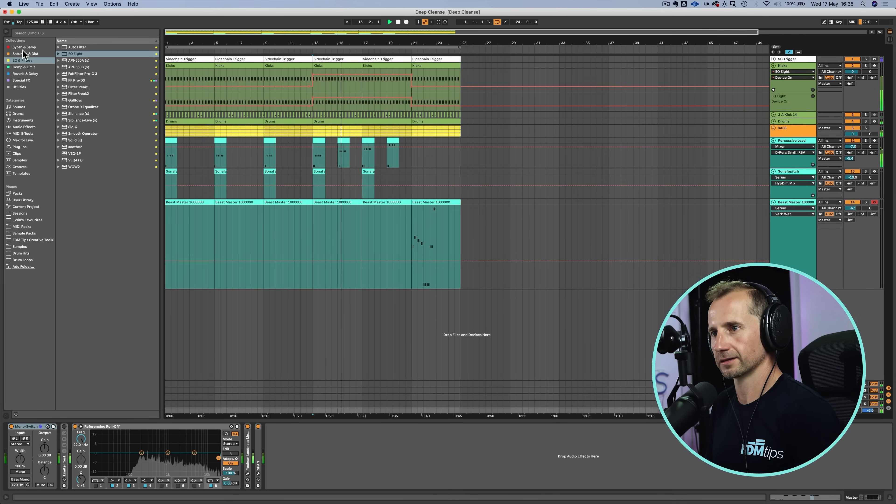
{"action": "left_click", "coordinate": [22, 74]}
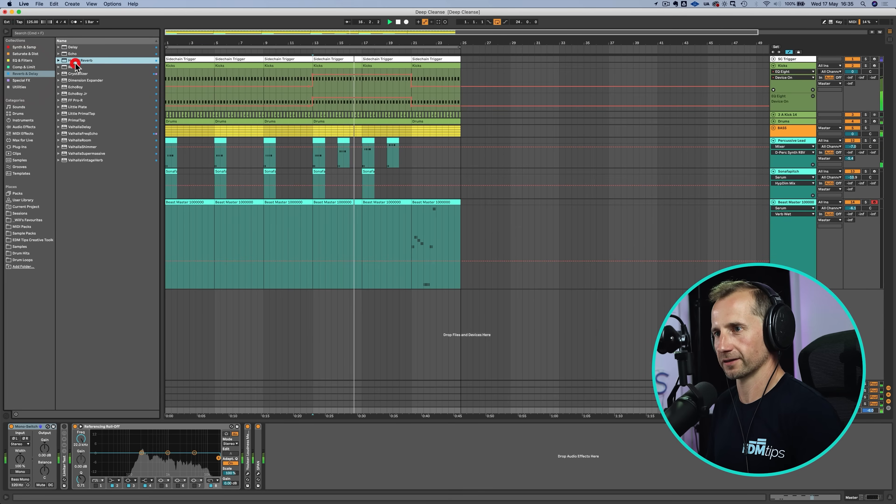
{"action": "left_click_drag", "start_coordinate": [74, 67], "coordinate": [311, 478]}
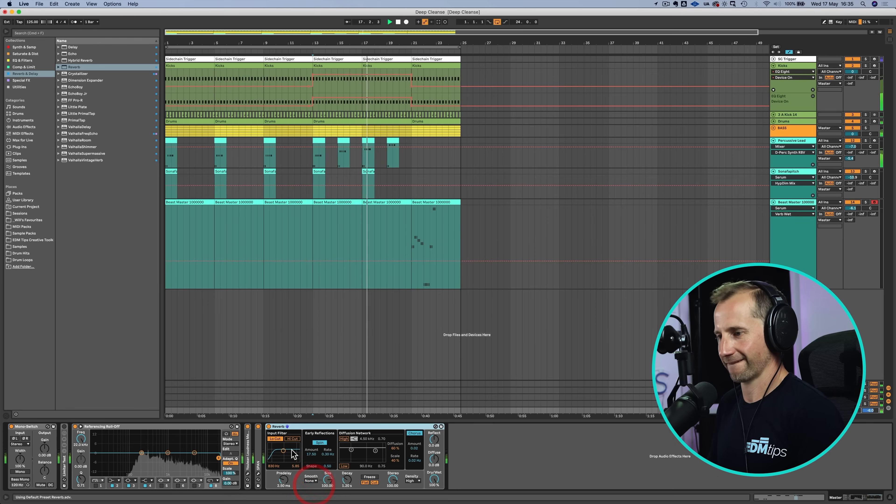
{"action": "left_click_drag", "start_coordinate": [436, 480], "coordinate": [436, 503]}
{"action": "left_click_drag", "start_coordinate": [348, 480], "coordinate": [348, 446]}
{"action": "left_click_drag", "start_coordinate": [434, 483], "coordinate": [435, 473]}
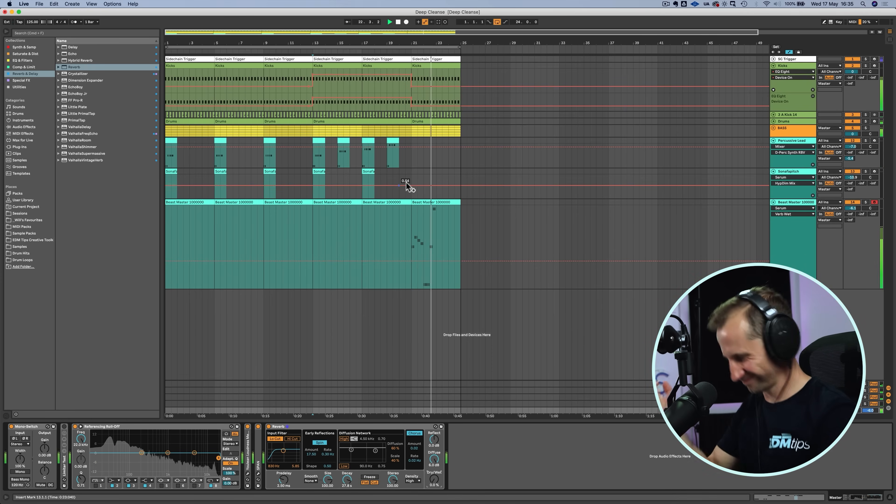
{"action": "key", "text": "shift+Tab"}
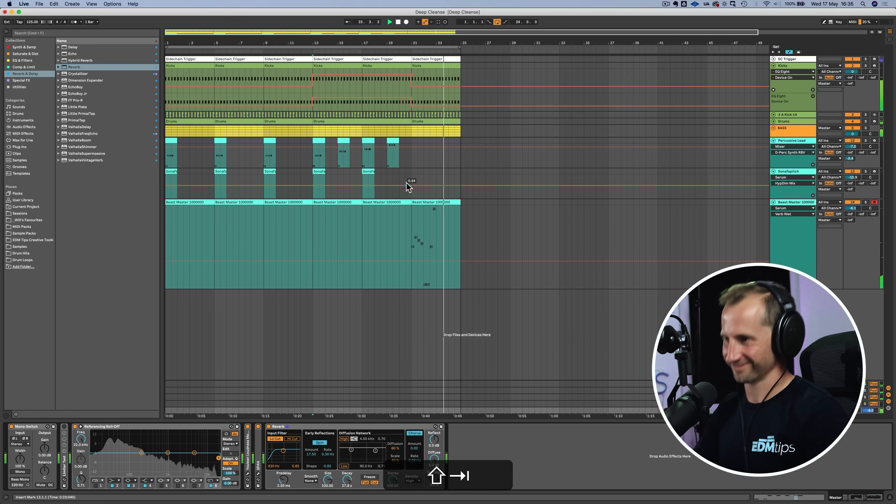
{"action": "key", "text": "shift+Tab"}
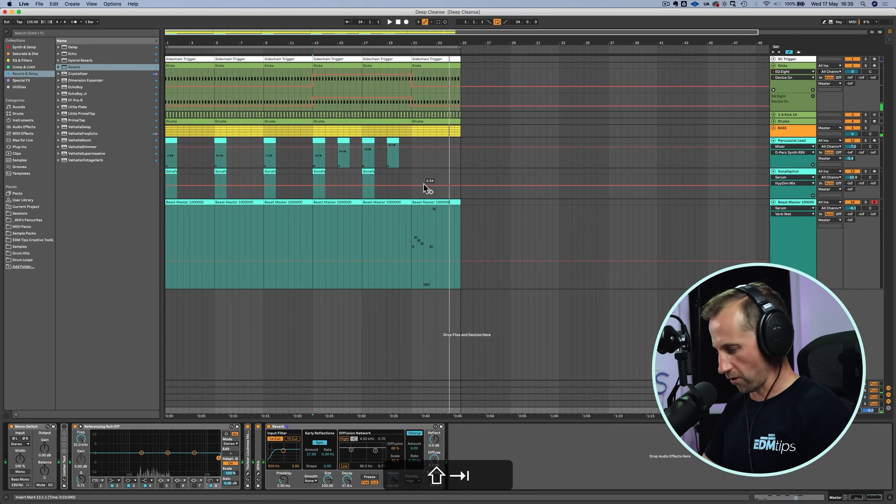
{"action": "left_click", "coordinate": [828, 196]}
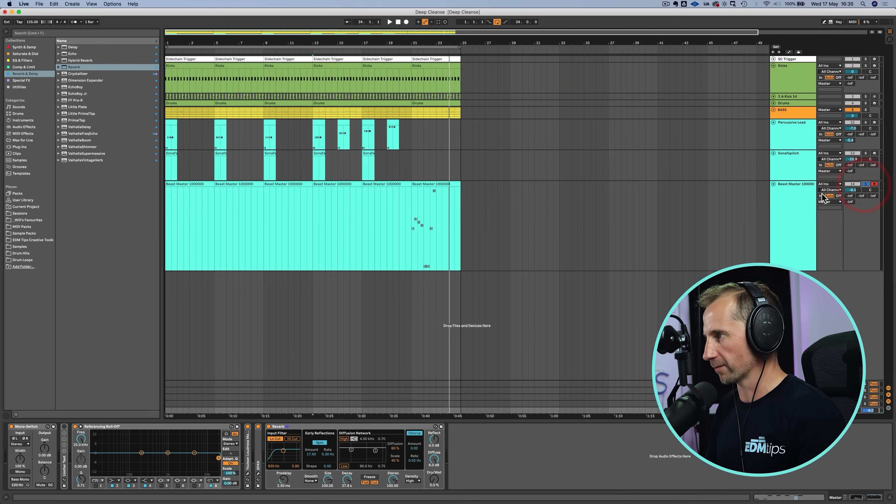
{"action": "left_click", "coordinate": [821, 195]}
{"action": "key", "text": "space"}
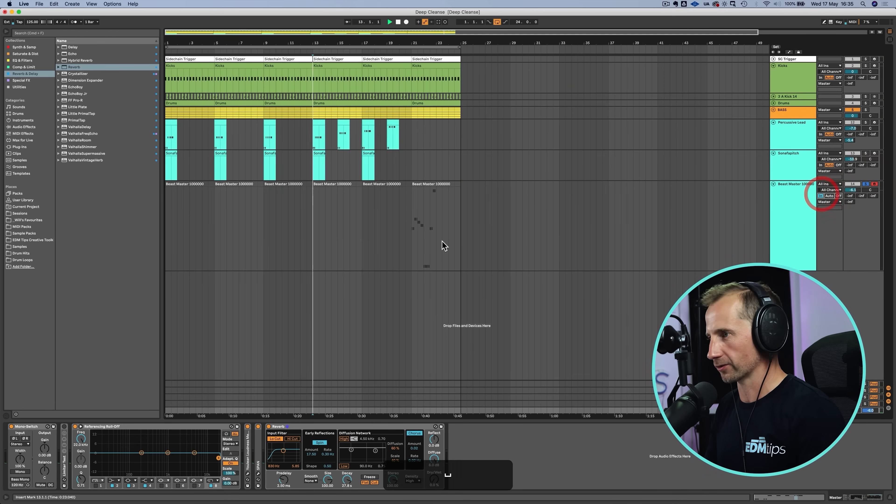
{"action": "left_click", "coordinate": [830, 196]}
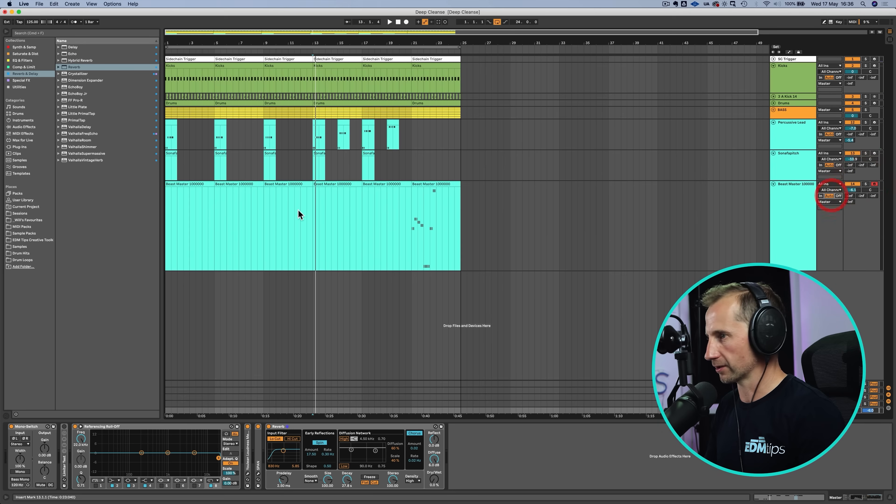
Play the arrangement from bar 21 to audition the Beast Master part, and select the Beast Master track.
{"action": "left_click", "coordinate": [413, 205]}
{"action": "key", "text": "space"}
{"action": "key", "text": "space"}
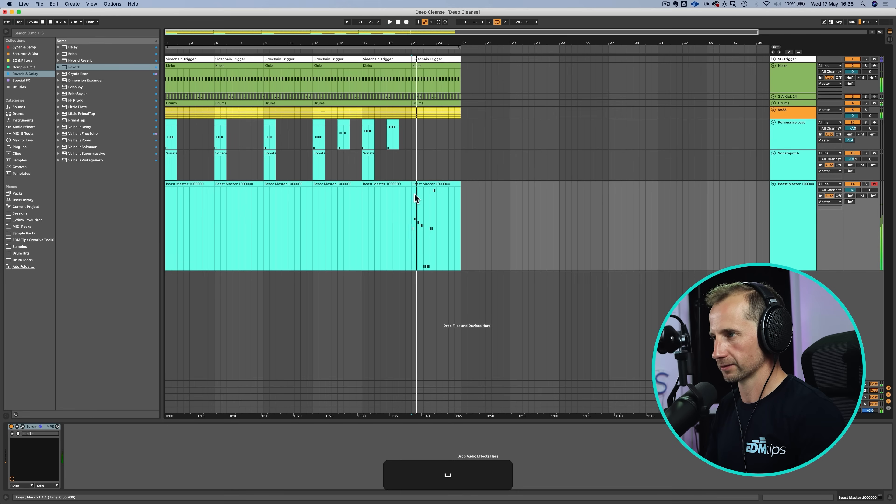
{"action": "key", "text": "space"}
{"action": "left_click", "coordinate": [802, 201]}
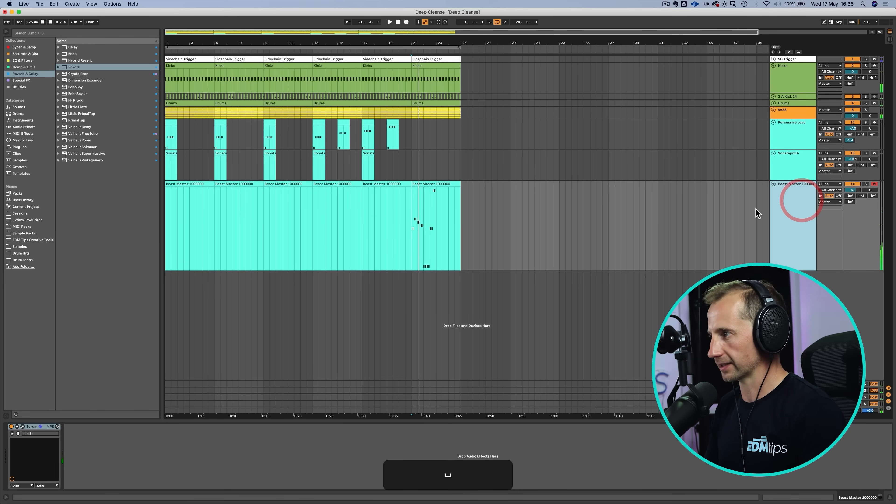
Adjust the reverb mix in the Beast Master track's Serum effects while the part plays from bar 21.
{"action": "left_click", "coordinate": [23, 427]}
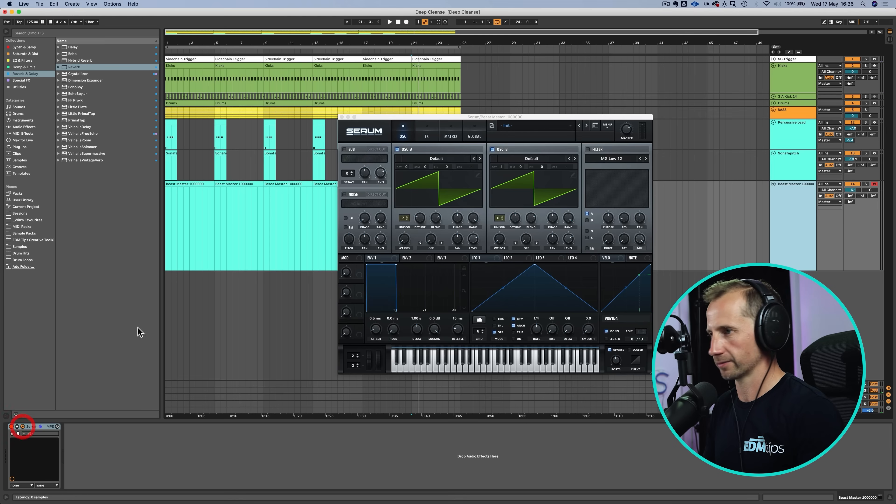
{"action": "key", "text": "space"}
{"action": "left_click", "coordinate": [421, 130]}
{"action": "mouse_move", "coordinate": [618, 158]}
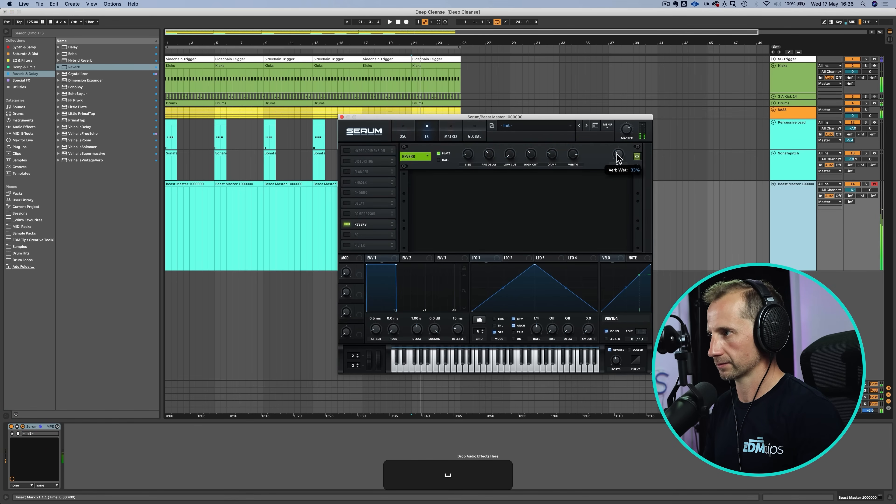
{"action": "left_click_drag", "start_coordinate": [621, 145], "coordinate": [621, 139]}
Set the Beast Master track's D-Perc Synth RVB send to -10.6 dB, auditioning from bar 21 and checking the session mixer.
{"action": "left_click_drag", "start_coordinate": [850, 202], "coordinate": [850, 196]}
{"action": "key", "text": "space"}
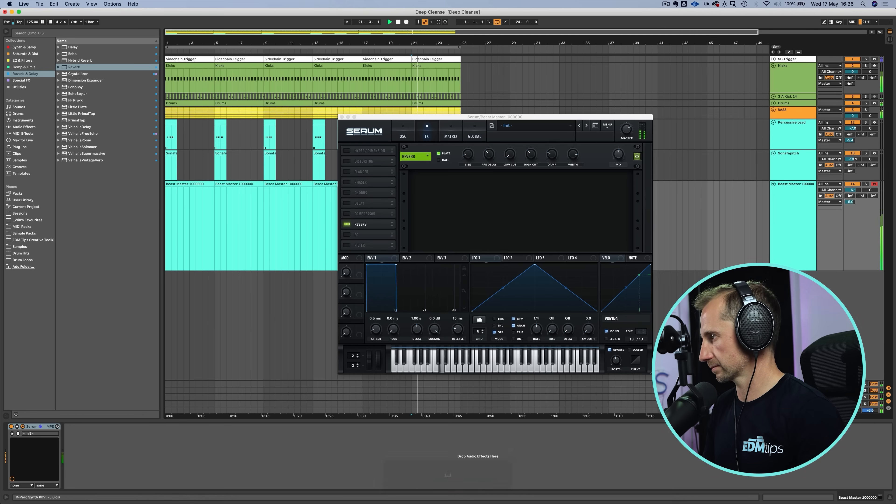
{"action": "left_click", "coordinate": [342, 118]}
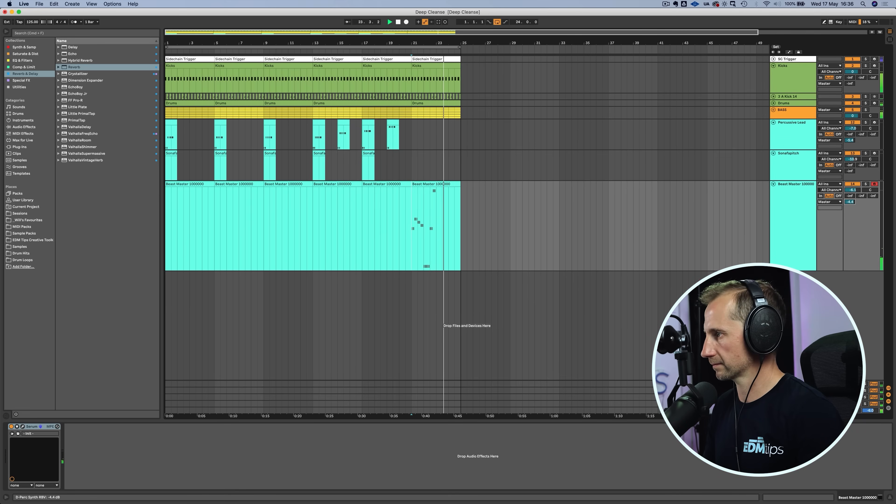
{"action": "key", "text": "shift+Tab"}
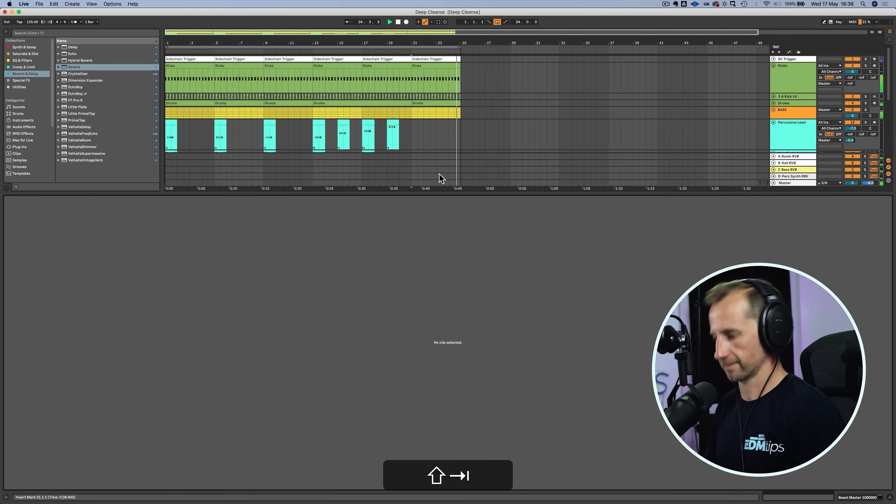
{"action": "key", "text": "Tab"}
{"action": "key", "text": "shift+Tab"}
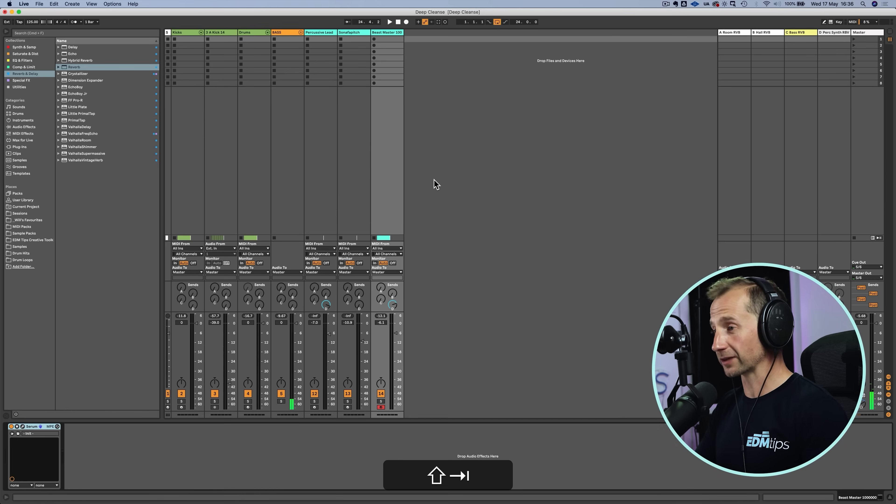
{"action": "key", "text": "Tab"}
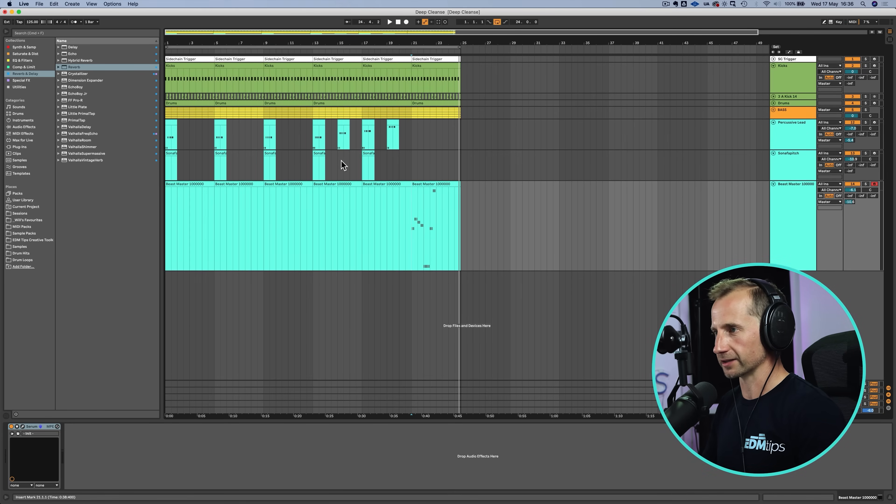
Arm the Sonafapitch track and play the arrangement from bar 13 to its end.
{"action": "left_click", "coordinate": [875, 154]}
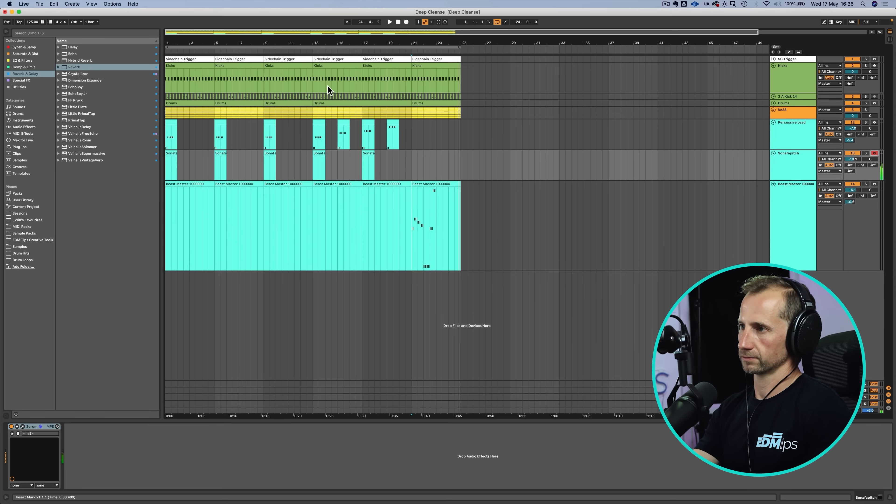
{"action": "left_click", "coordinate": [312, 50]}
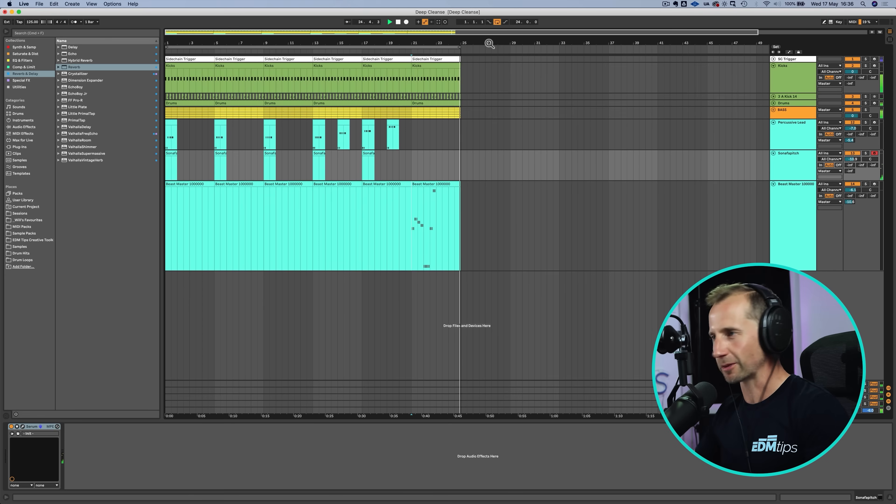
{"action": "key", "text": "space"}
Turn off arrangement looping and duplicate bars 21 to 25 twice on all tracks, including the Sidechain Trigger clip, extending them to bar 33.
{"action": "left_click", "coordinate": [497, 22]}
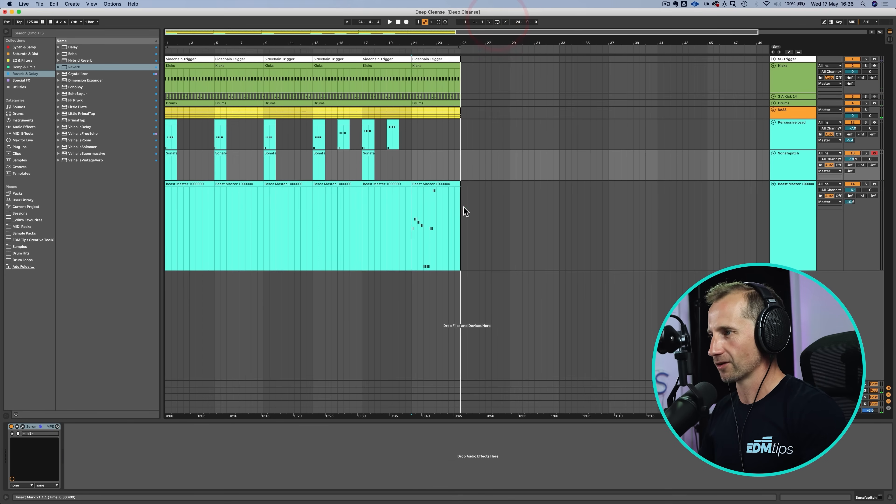
{"action": "left_click_drag", "start_coordinate": [463, 207], "coordinate": [410, 63]}
{"action": "key", "text": "super+d"}
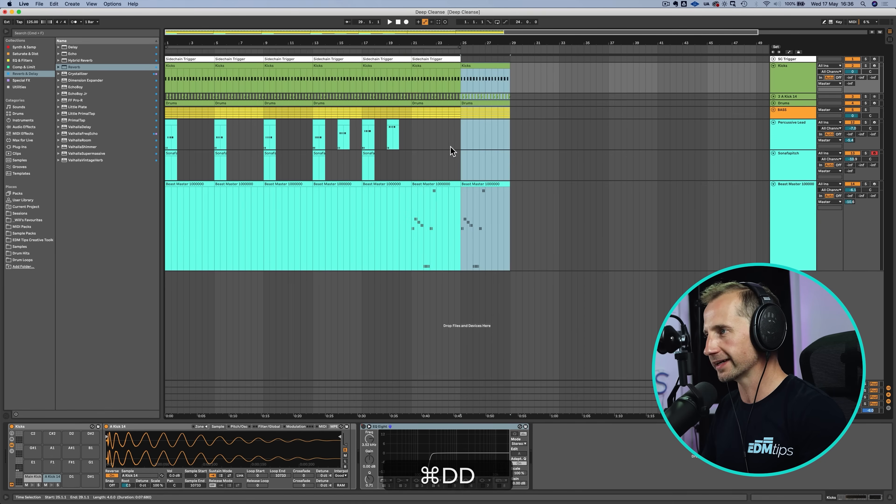
{"action": "key", "text": "super+d"}
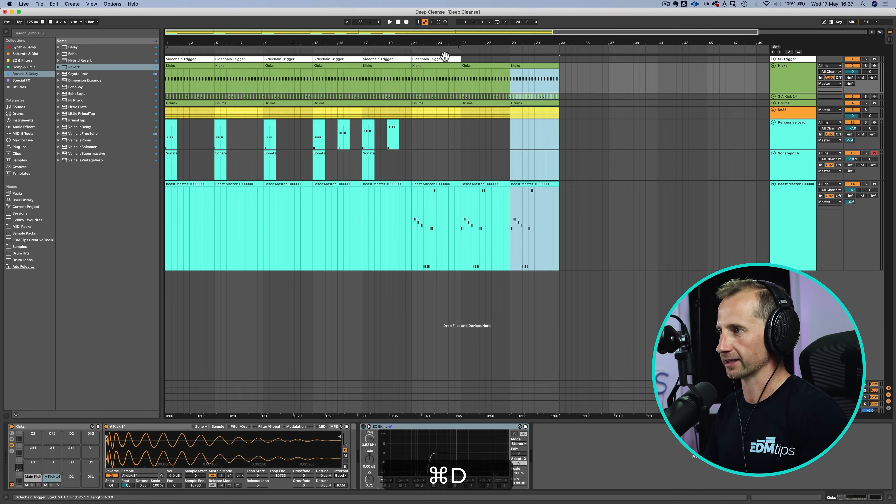
{"action": "left_click", "coordinate": [445, 55]}
{"action": "key", "text": "super+d"}
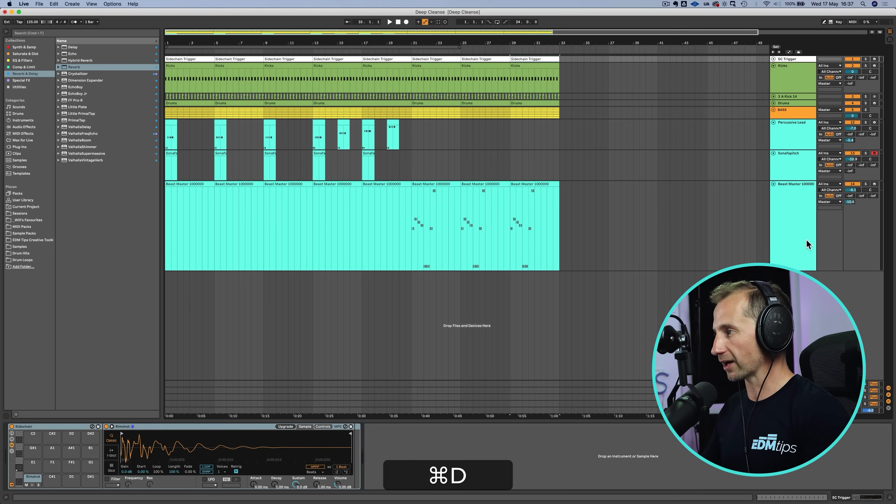
Adjust the MG Low 12 filter cutoff in the Sonafapitch track's Serum while auditioning it, and close the plugin.
{"action": "left_click", "coordinate": [794, 164]}
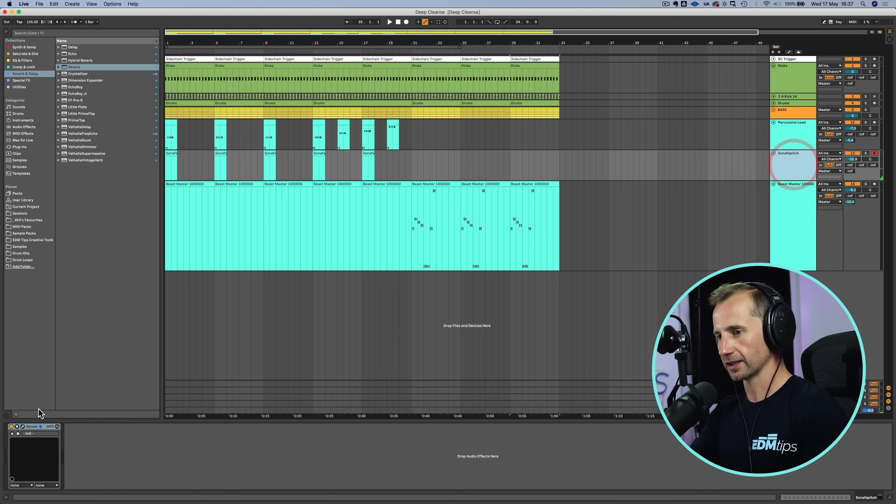
{"action": "left_click", "coordinate": [22, 427]}
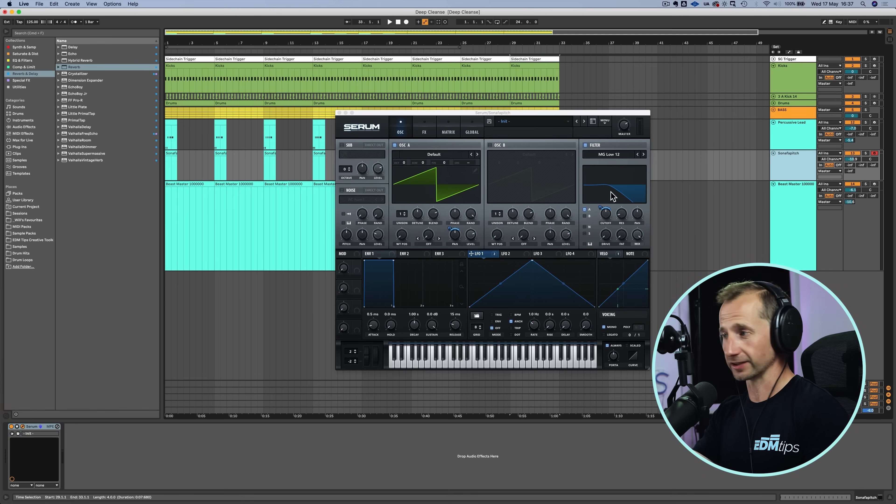
{"action": "left_click_drag", "start_coordinate": [604, 214], "coordinate": [607, 235]}
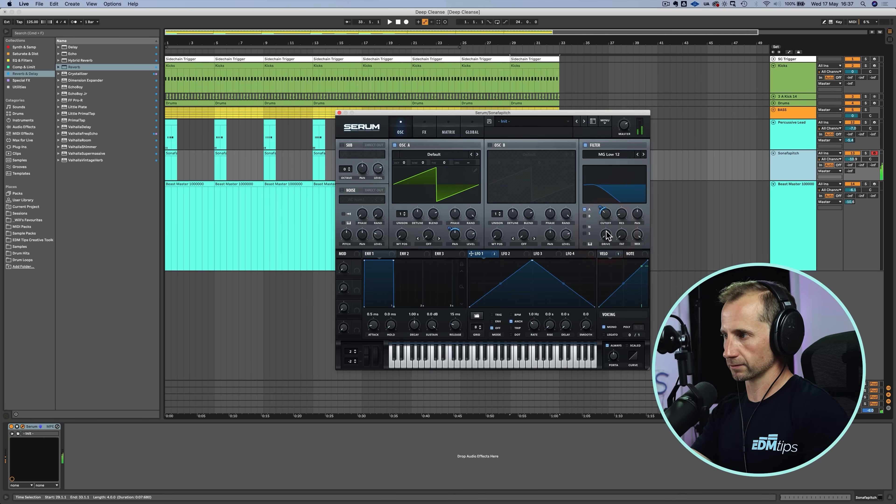
{"action": "right_click", "coordinate": [604, 215]}
{"action": "left_click", "coordinate": [618, 249]}
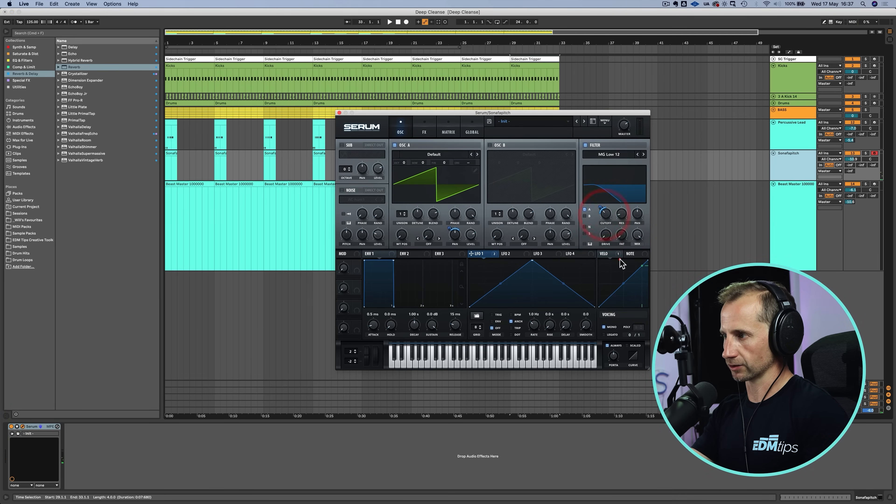
{"action": "left_click_drag", "start_coordinate": [607, 217], "coordinate": [607, 211]}
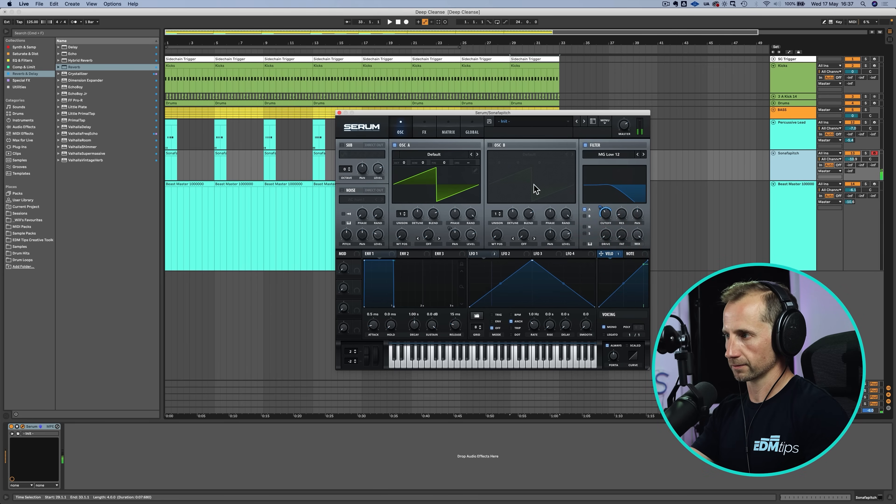
{"action": "left_click", "coordinate": [339, 113]}
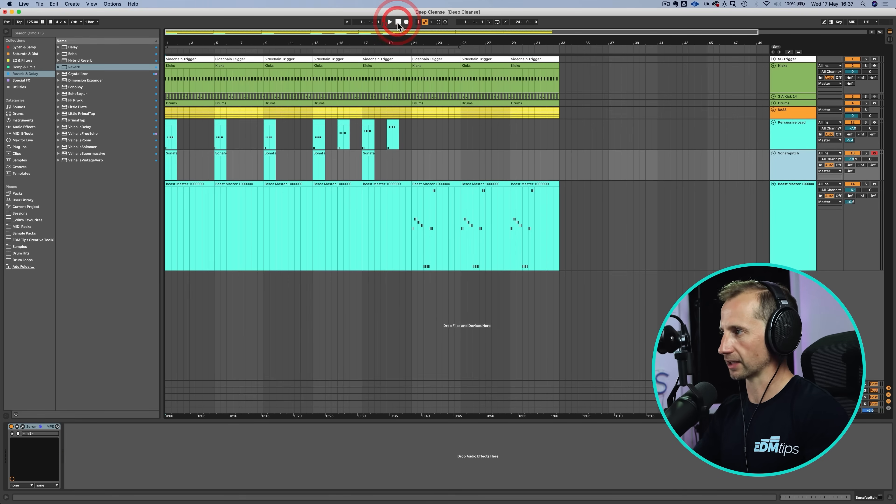
Check the first Drums clip's notes, show the Kicks track's EQ Eight Device On automation, and undo the last change.
{"action": "double_click", "coordinate": [173, 105]}
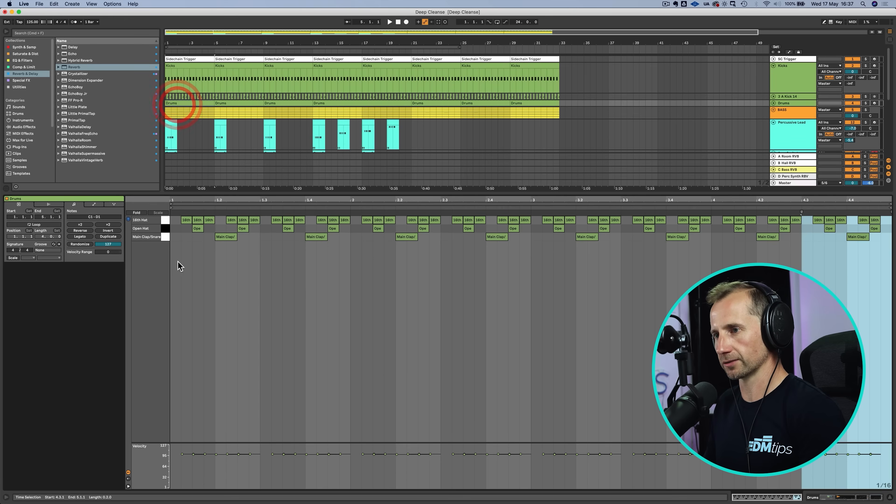
{"action": "key", "text": "shift+Tab"}
{"action": "left_click", "coordinate": [790, 83]}
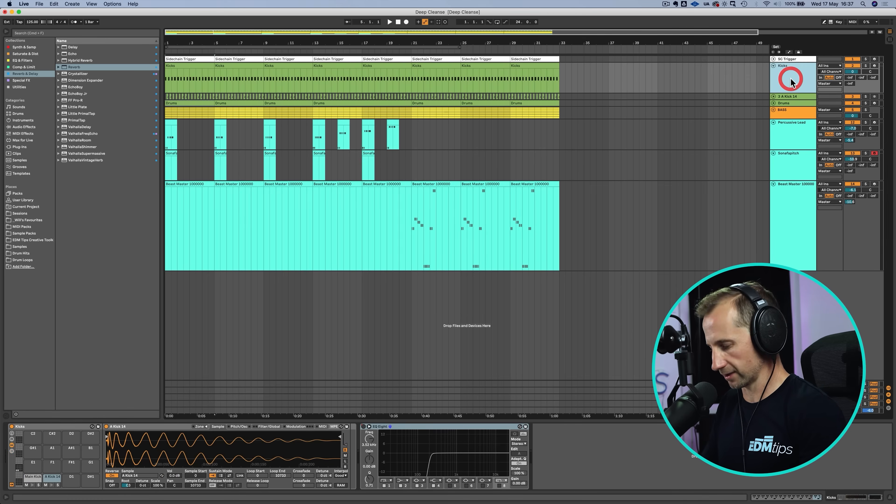
{"action": "key", "text": "a"}
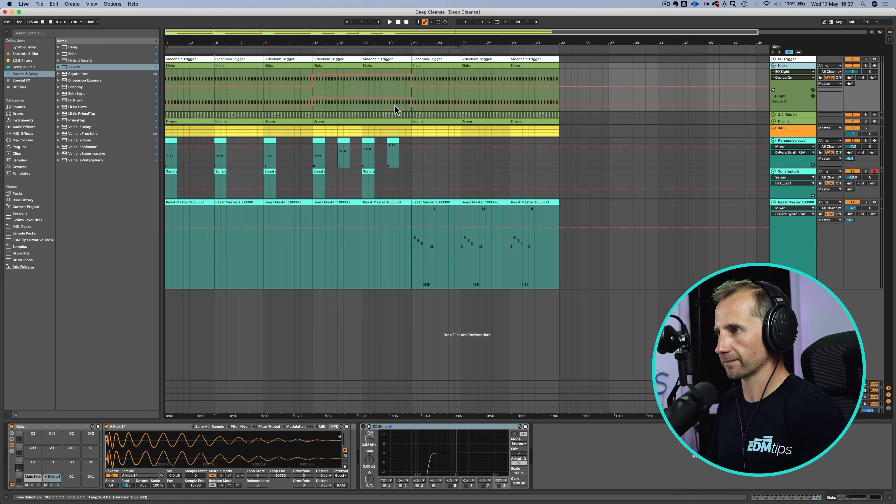
{"action": "left_click", "coordinate": [407, 101]}
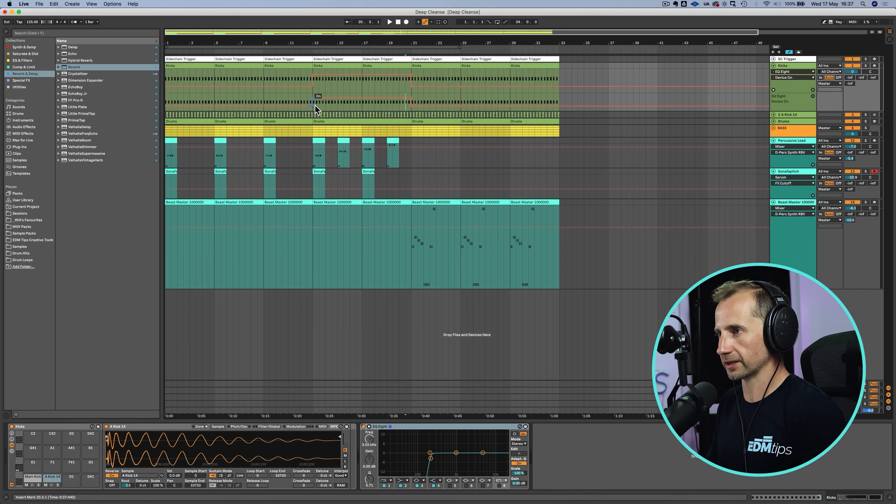
{"action": "key", "text": "super+z"}
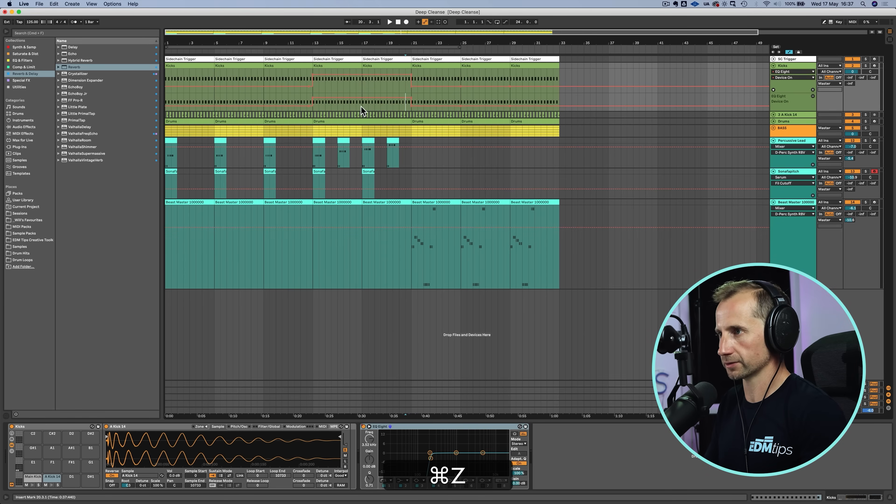
Insert four bars of silence before bar 1, shifting every track's content to start at bar 5.
{"action": "left_click_drag", "start_coordinate": [361, 107], "coordinate": [311, 101]}
{"action": "key", "text": "super+c"}
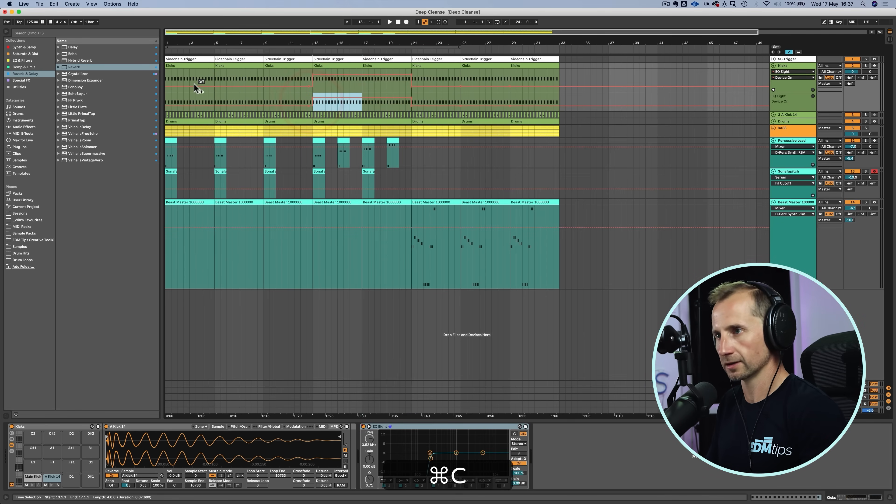
{"action": "key", "text": "a"}
{"action": "left_click_drag", "start_coordinate": [212, 74], "coordinate": [157, 80]}
{"action": "key", "text": "super+i"}
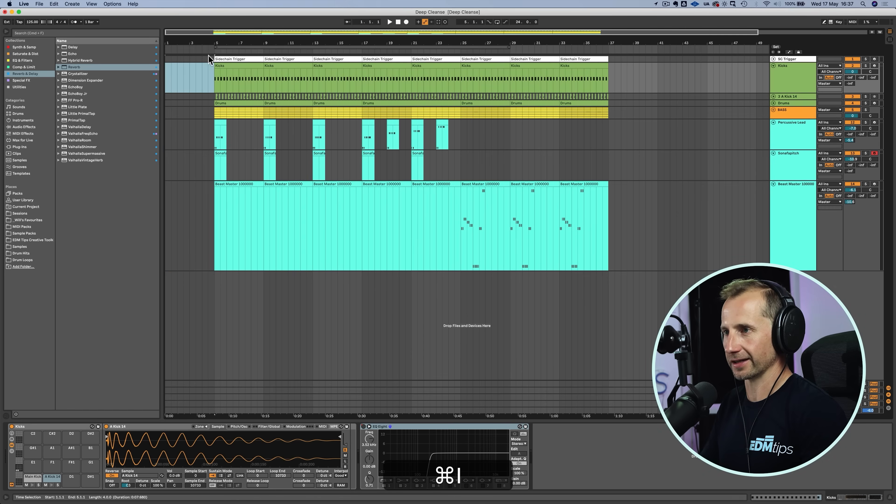
Copy bars 5 to 9 on all tracks, including the Sidechain Trigger clip, and paste them at bar 1.
{"action": "left_click_drag", "start_coordinate": [212, 59], "coordinate": [269, 232]}
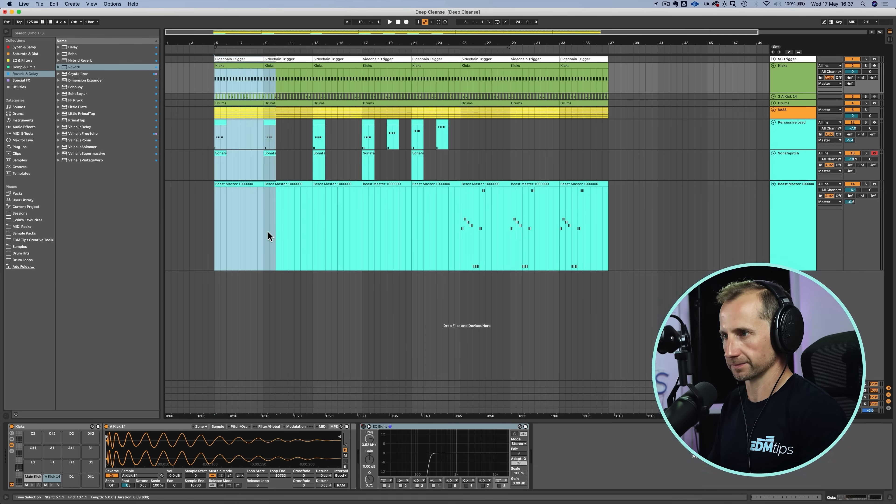
{"action": "key", "text": "super+c"}
{"action": "left_click", "coordinate": [165, 58]}
{"action": "key", "text": "super+v"}
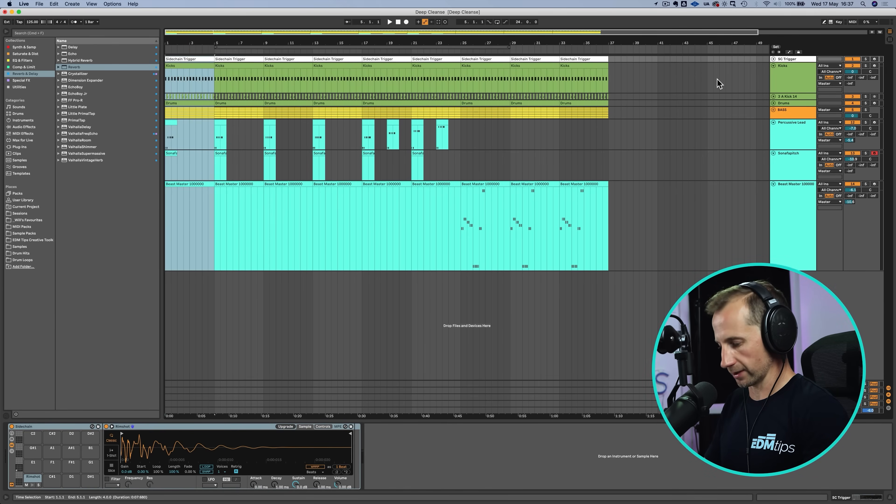
Copy the Kicks track's EQ Eight Device On automation from bars 21 to 23, paste it at bar 1 and repeat it up to bar 9.
{"action": "key", "text": "a"}
{"action": "left_click_drag", "start_coordinate": [413, 104], "coordinate": [431, 104]}
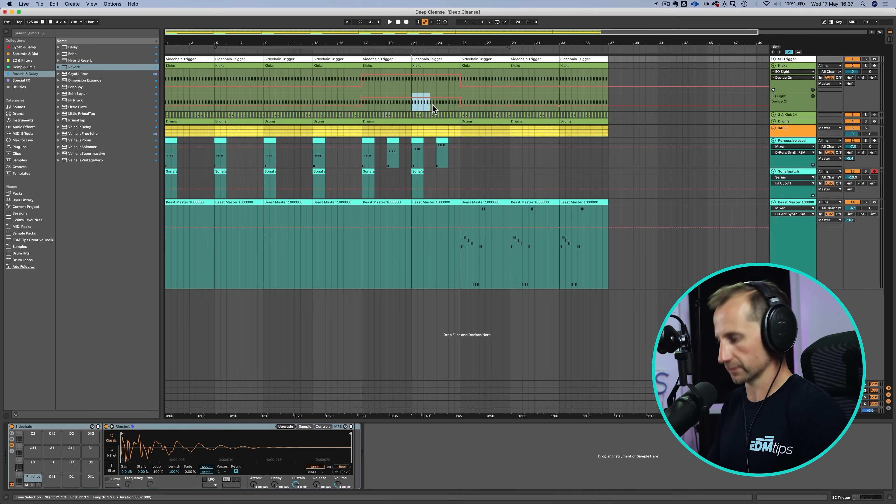
{"action": "left_click", "coordinate": [432, 104]}
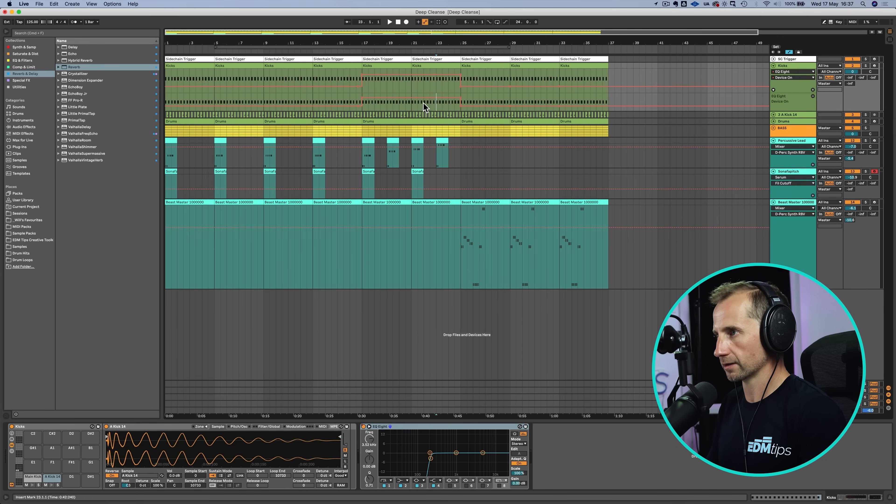
{"action": "key", "text": "super+c"}
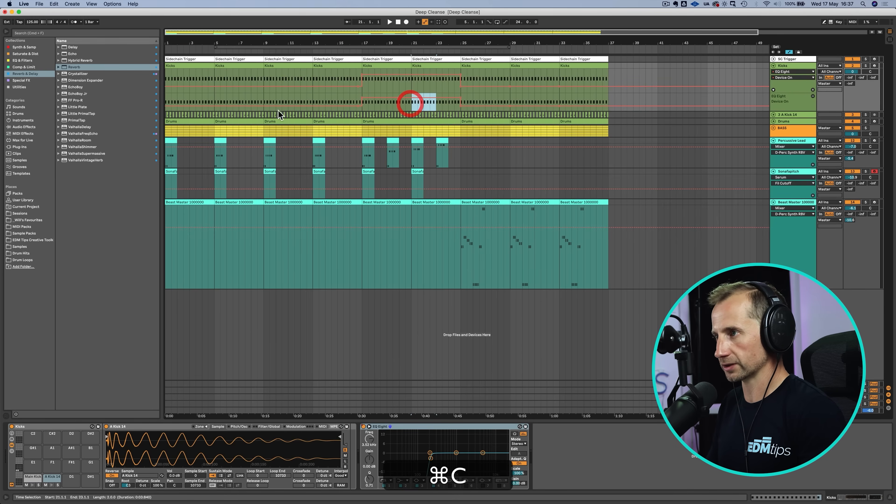
{"action": "left_click", "coordinate": [167, 101]}
{"action": "key", "text": "super+v"}
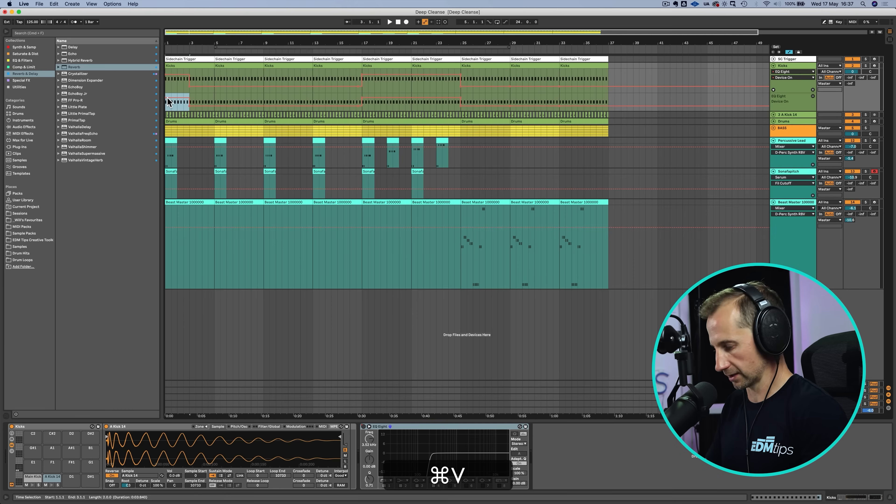
{"action": "key", "text": "super+d"}
{"action": "key", "text": "super+d"}
{"action": "key", "text": "super+d"}
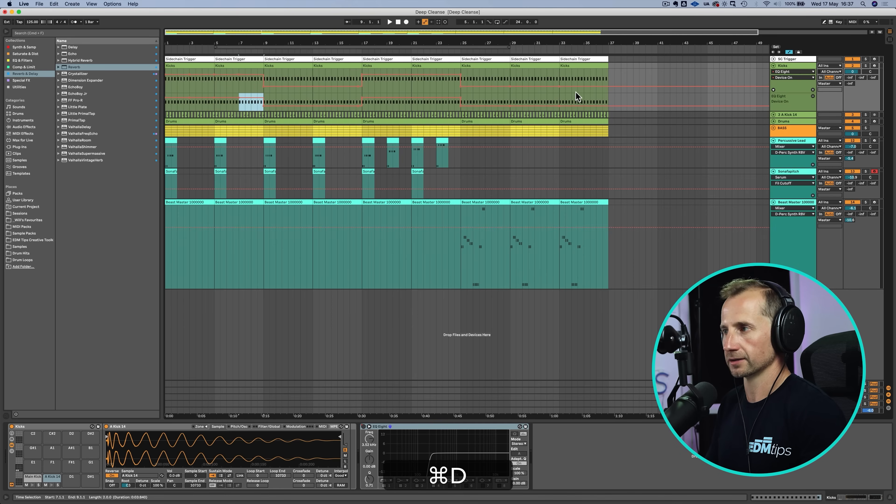
Unfold the Drums track and delete all Open Hat and Main Clap/Snare notes from its first clip, keeping the 16th Hat.
{"action": "left_click", "coordinate": [773, 121]}
{"action": "double_click", "coordinate": [181, 120]}
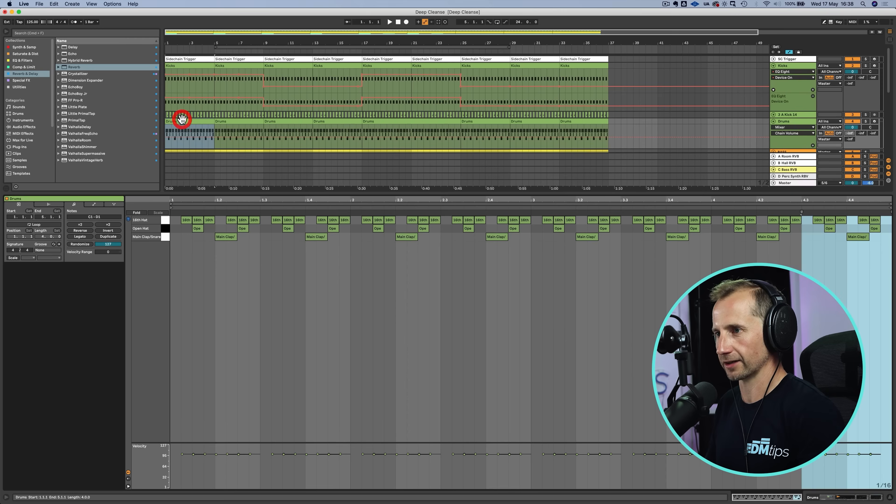
{"action": "left_click", "coordinate": [164, 218]}
{"action": "left_click", "coordinate": [164, 227]}
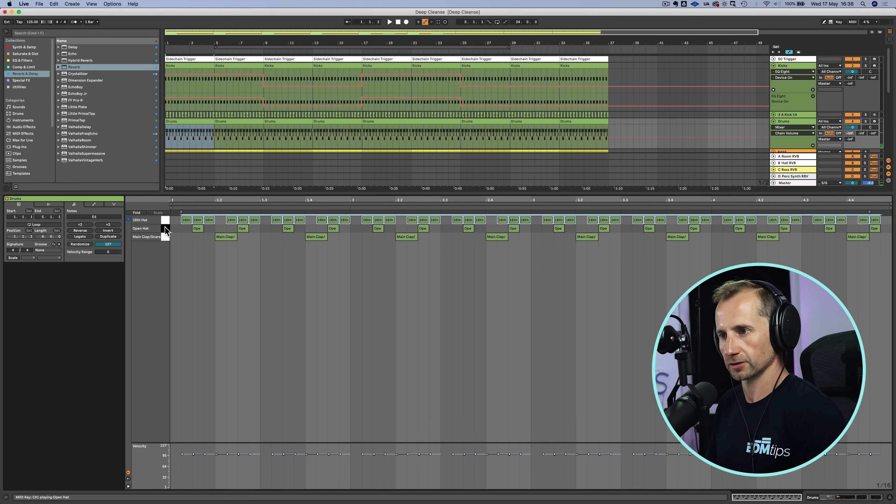
{"action": "key", "text": "BackSpace"}
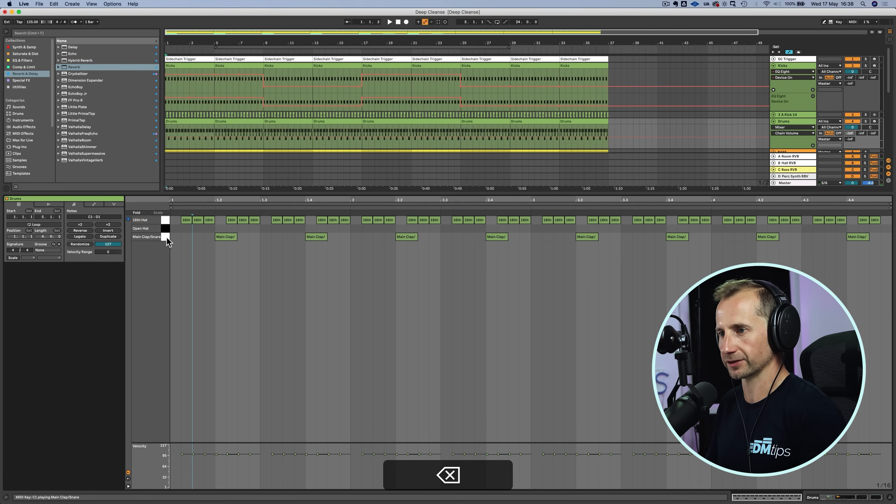
{"action": "left_click", "coordinate": [166, 237]}
{"action": "key", "text": "BackSpace"}
Hide the automation and duplicate the hat-only Drums clip over bars 5 to 9 while playing the intro.
{"action": "key", "text": "a"}
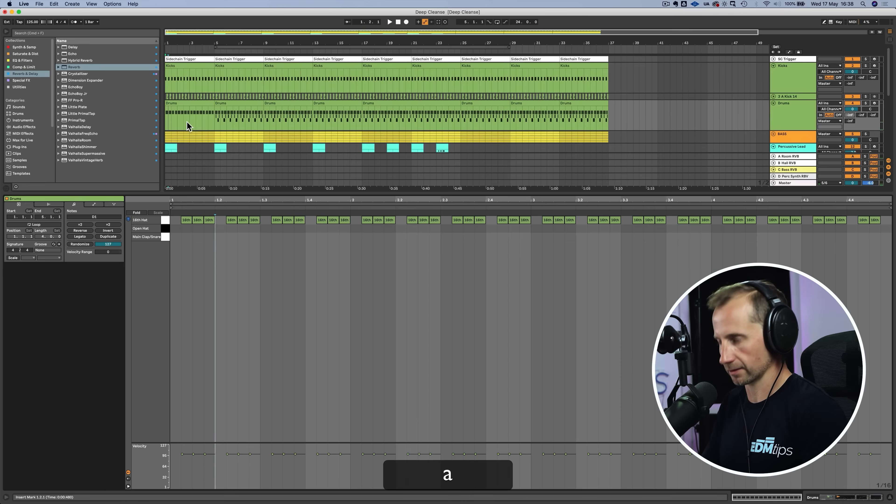
{"action": "key", "text": "space"}
{"action": "left_click", "coordinate": [185, 104]}
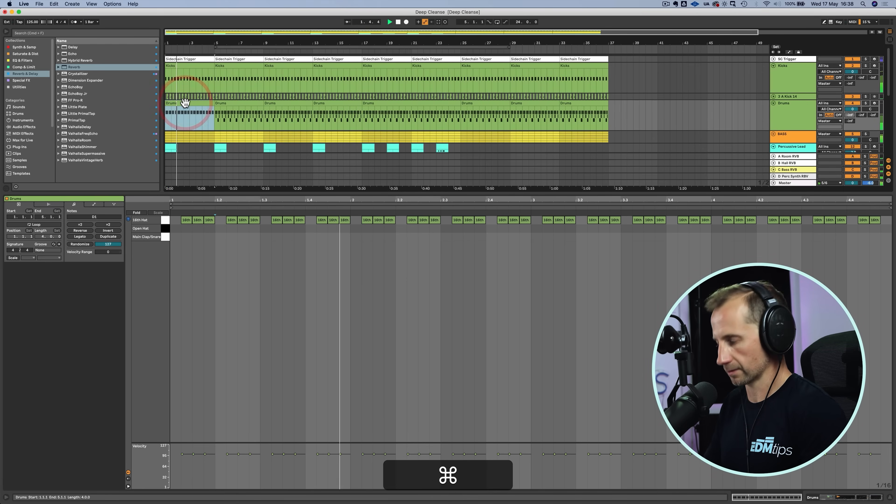
{"action": "key", "text": "super+d"}
{"action": "key", "text": "shift+Tab"}
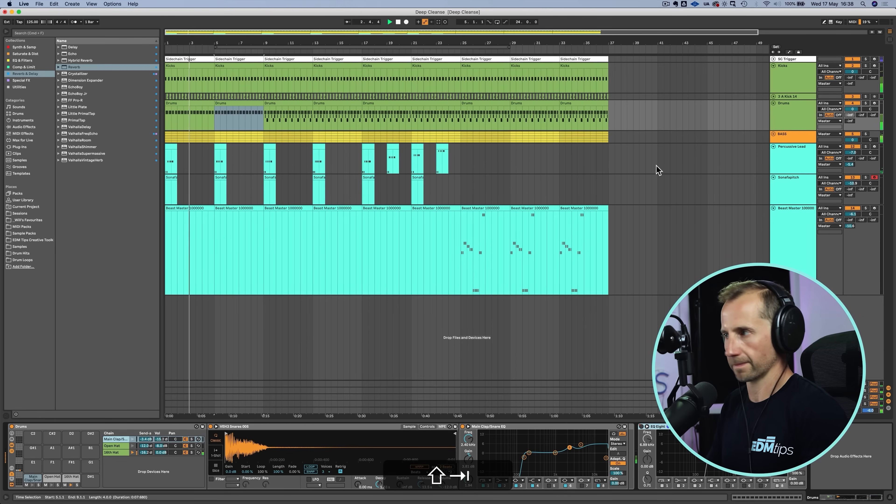
{"action": "key", "text": "space"}
Delete the Percussive Lead and Sonafapitch clips at bar 1.
{"action": "left_click", "coordinate": [172, 146]}
{"action": "key", "text": "BackSpace"}
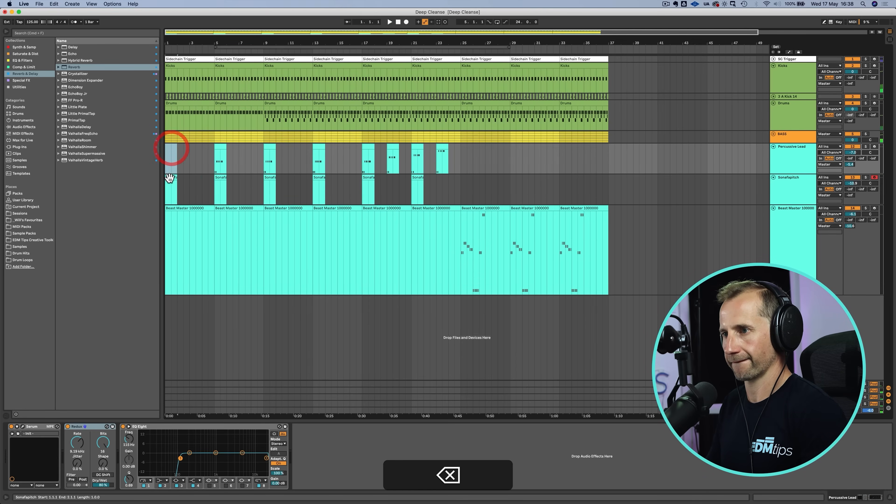
{"action": "left_click", "coordinate": [170, 178]}
{"action": "key", "text": "BackSpace"}
Copy the BASS group's EQ Eight Device On automation from bars 21 to 25, paste it at bar 1 and duplicate it to bar 9.
{"action": "left_click", "coordinate": [773, 134]}
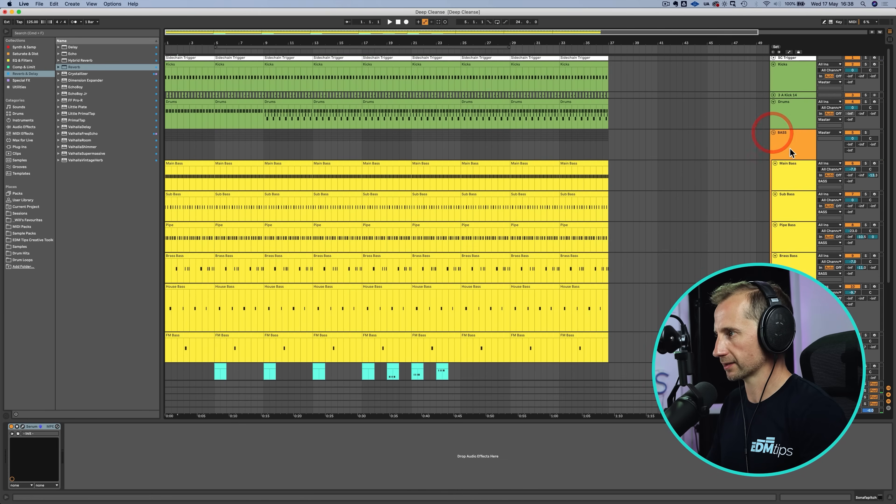
{"action": "scroll", "coordinate": [790, 148], "scroll_direction": "down", "scroll_amount": 3}
{"action": "left_click", "coordinate": [793, 160]}
{"action": "key", "text": "space"}
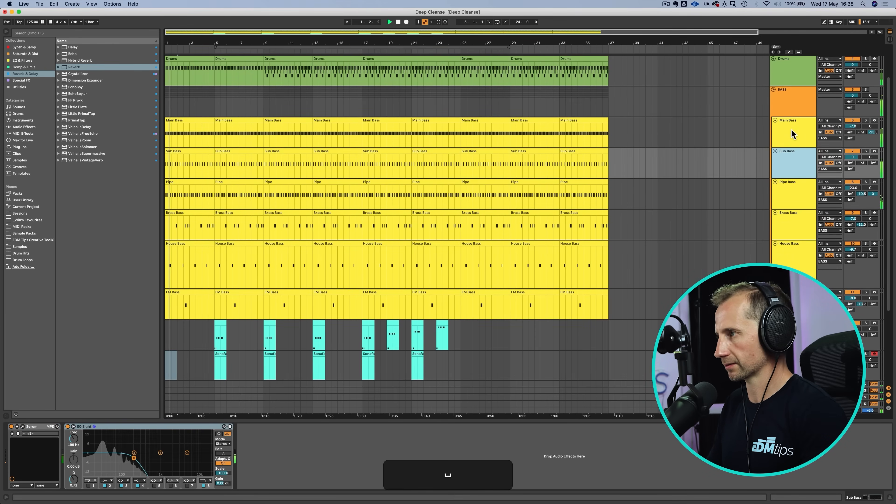
{"action": "left_click", "coordinate": [791, 109]}
{"action": "key", "text": "a"}
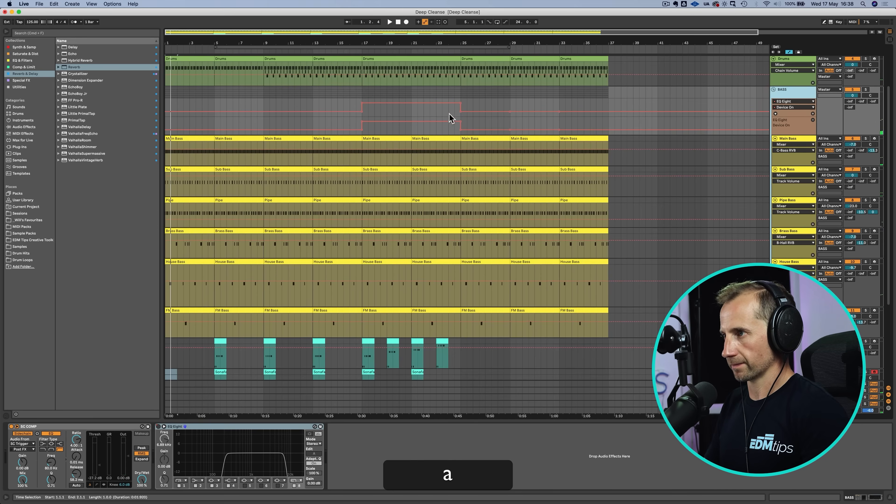
{"action": "left_click_drag", "start_coordinate": [412, 128], "coordinate": [458, 136]}
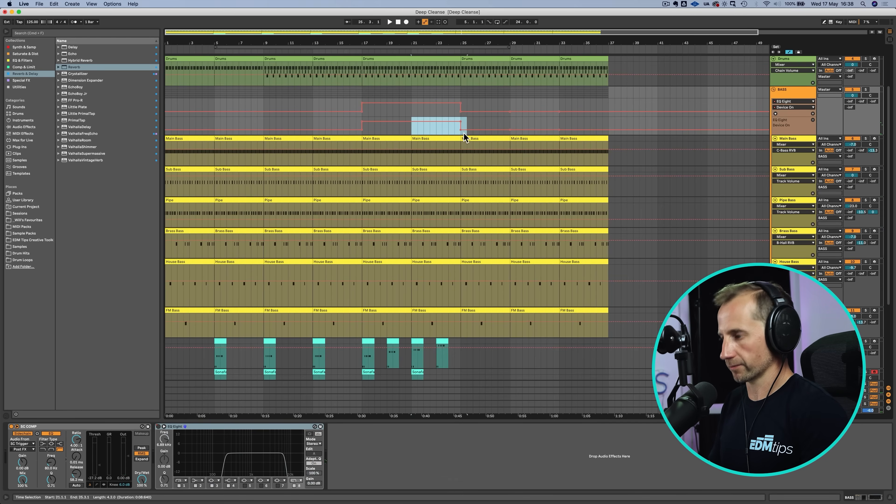
{"action": "key", "text": "super+c"}
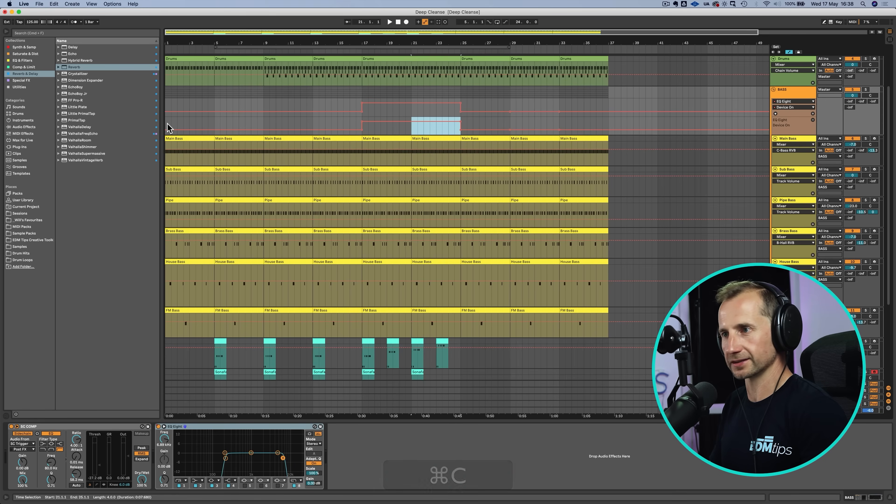
{"action": "left_click", "coordinate": [168, 124]}
{"action": "key", "text": "super+v"}
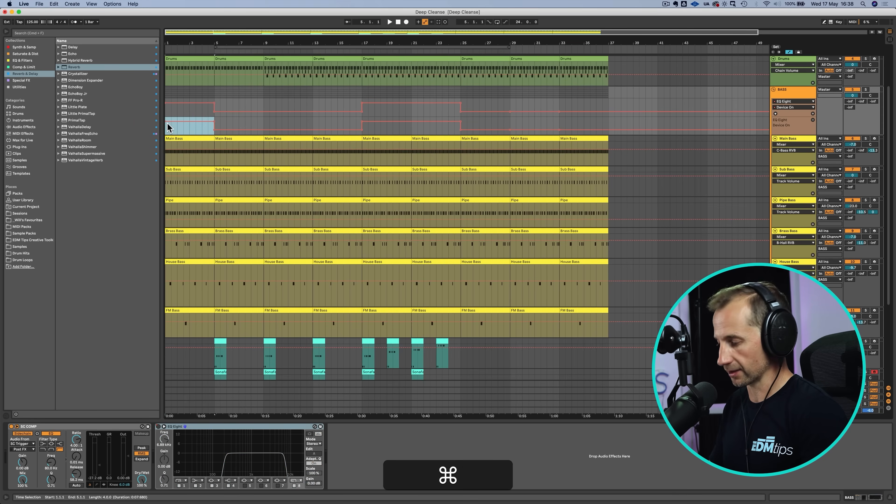
{"action": "key", "text": "super+d"}
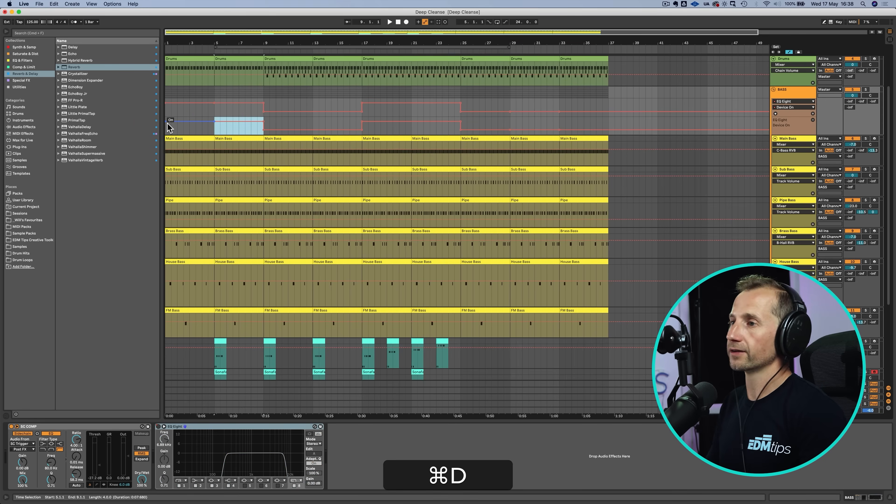
Play the arrangement from bar 1 to audition the filtered intro, folding the BASS group during playback.
{"action": "left_click", "coordinate": [399, 22]}
{"action": "key", "text": "space"}
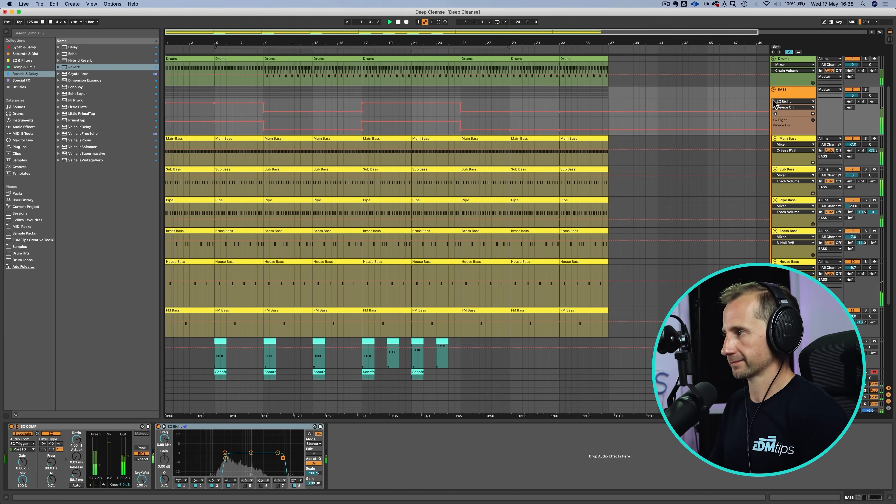
{"action": "left_click", "coordinate": [773, 90]}
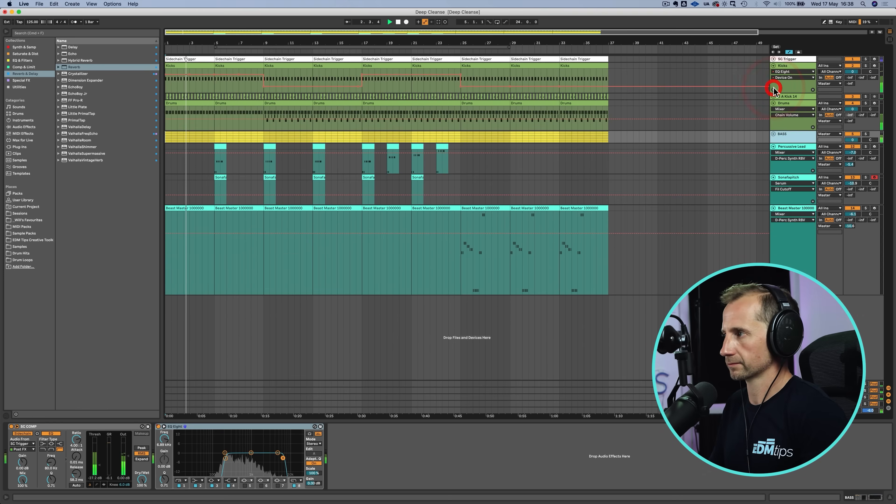
{"action": "left_click", "coordinate": [773, 89]}
{"action": "key", "text": "space"}
Unfold the BASS group, hide the automation and delete the Brass Bass clips between bars 1 and 9.
{"action": "left_click", "coordinate": [772, 152]}
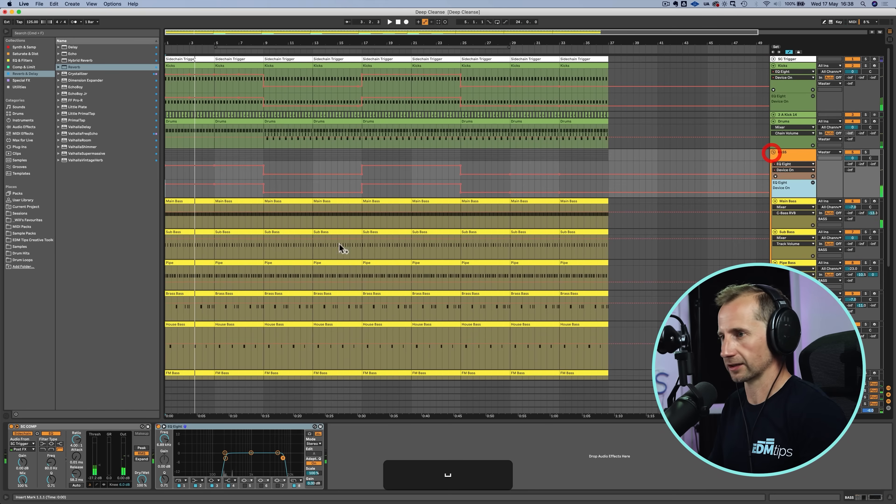
{"action": "key", "text": "a"}
{"action": "left_click", "coordinate": [187, 250]}
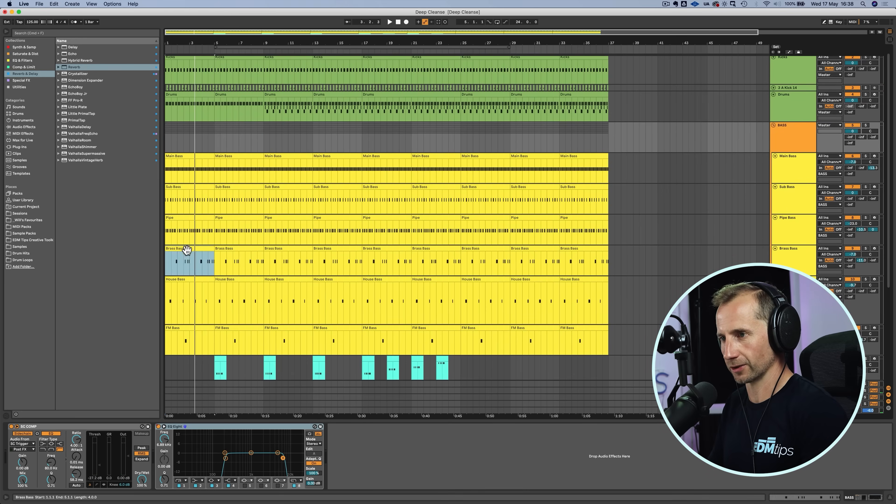
{"action": "key", "text": "BackSpace"}
{"action": "left_click", "coordinate": [233, 251]}
{"action": "key", "text": "BackSpace"}
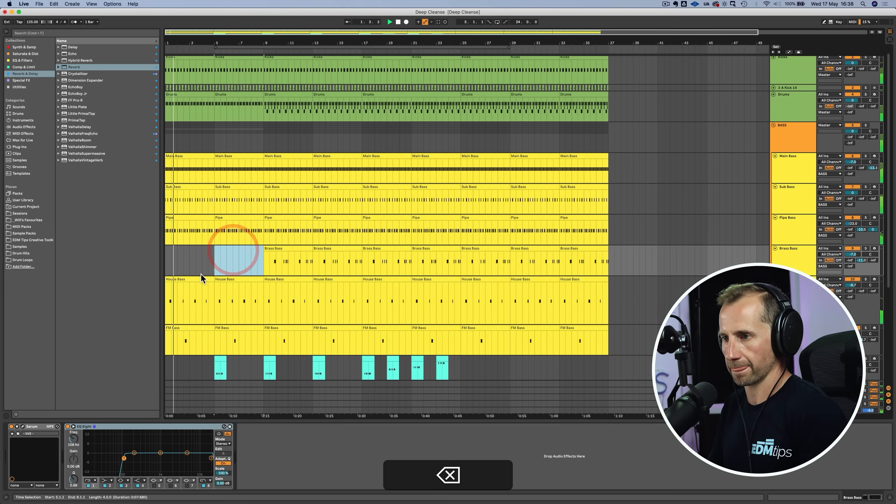
Delete the House Bass clip at bar 1 and the FM Bass clips between bars 1 and 9.
{"action": "left_click", "coordinate": [194, 280]}
{"action": "key", "text": "BackSpace"}
{"action": "left_click", "coordinate": [184, 326]}
{"action": "key", "text": "BackSpace"}
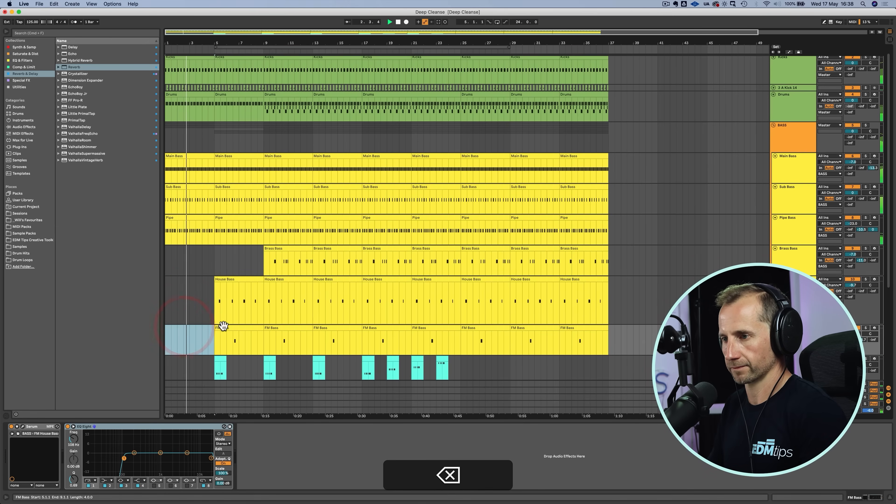
{"action": "left_click", "coordinate": [220, 324]}
{"action": "key", "text": "BackSpace"}
Copy the House Bass clip from bar 5 back to bar 1 and delete the Percussive Lead and Sonafapitch clips at bar 5.
{"action": "left_click_drag", "start_coordinate": [230, 278], "coordinate": [180, 291]}
{"action": "scroll", "coordinate": [223, 308], "scroll_direction": "down", "scroll_amount": 3}
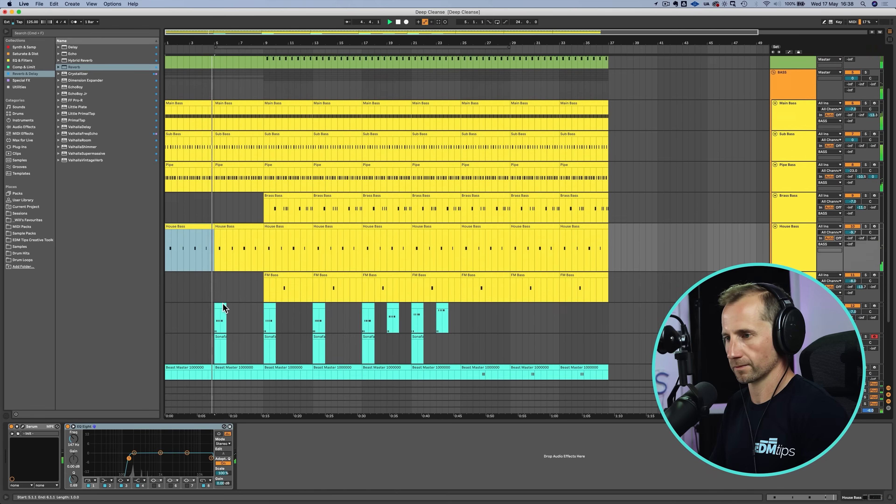
{"action": "left_click", "coordinate": [223, 307]}
{"action": "key", "text": "BackSpace"}
{"action": "left_click", "coordinate": [221, 331]}
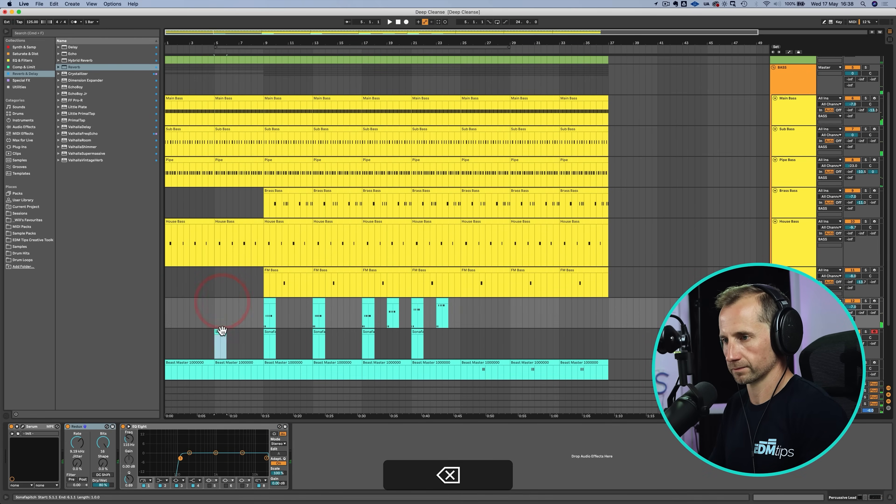
{"action": "key", "text": "BackSpace"}
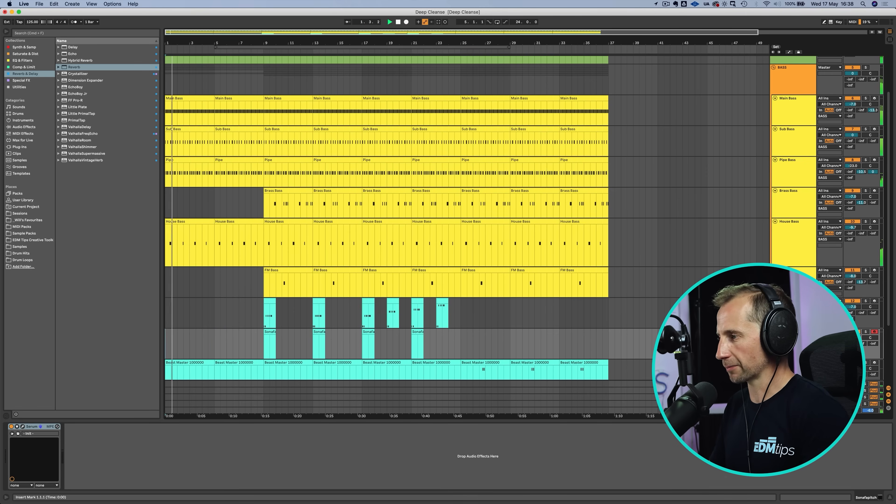
Shorten the Master track Reverb's decay to 3.31 s and try out its Dry/Wet amount during playback.
{"action": "left_click", "coordinate": [794, 410]}
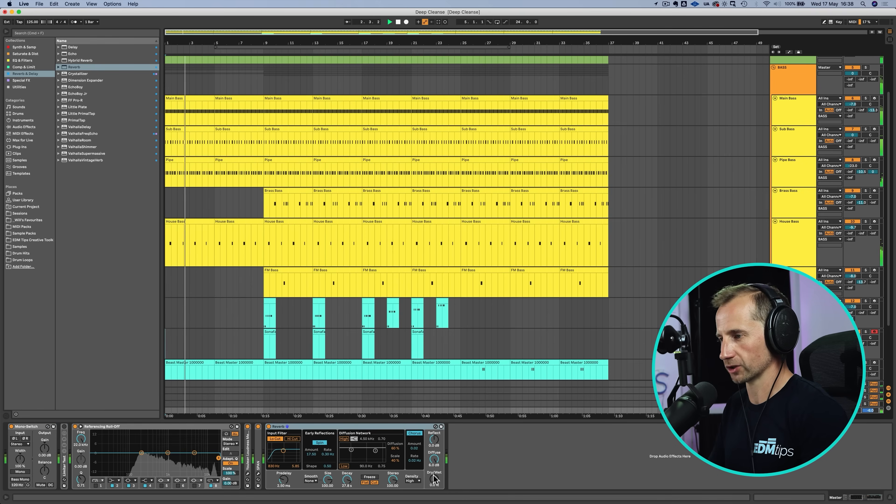
{"action": "left_click_drag", "start_coordinate": [347, 480], "coordinate": [347, 490]}
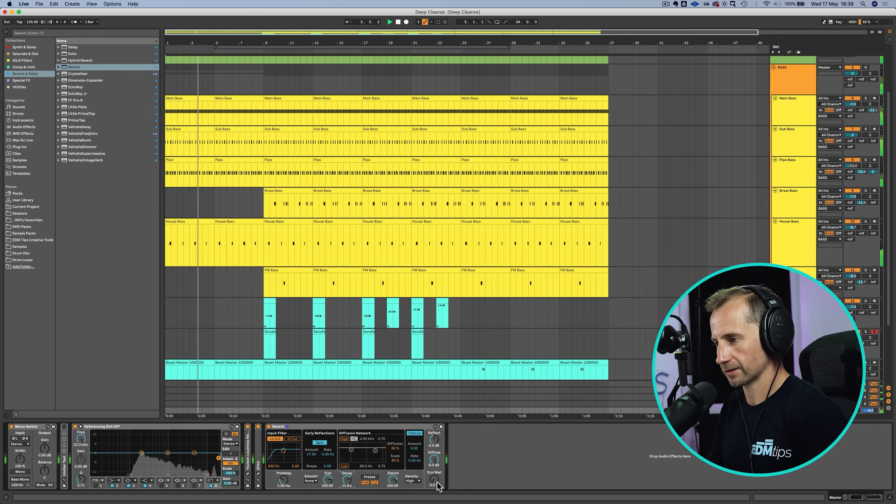
{"action": "left_click_drag", "start_coordinate": [434, 479], "coordinate": [434, 489]}
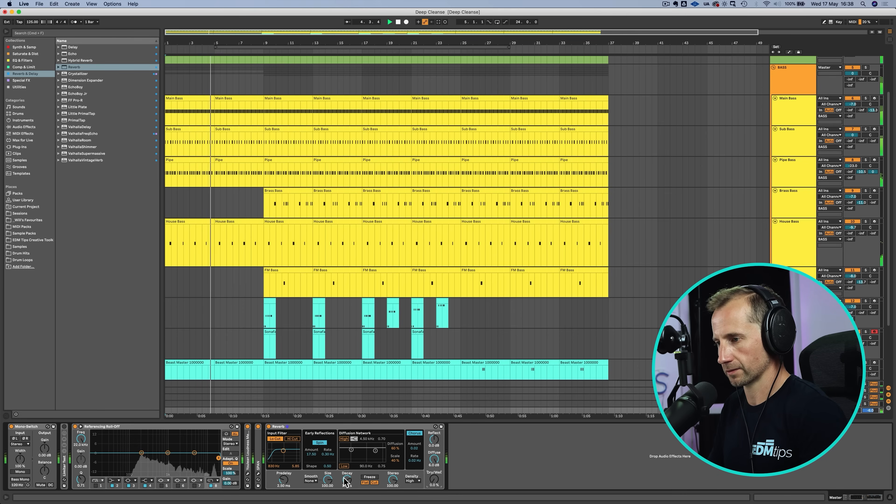
{"action": "left_click_drag", "start_coordinate": [346, 480], "coordinate": [347, 484]}
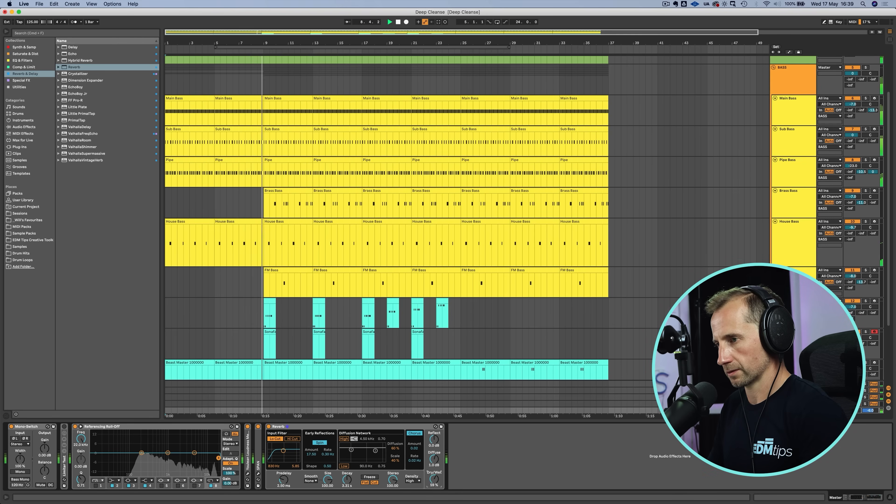
Raise and lower the Master Reverb's Dry/Wet over the transitions during playback, finishing at 0 %.
{"action": "left_click_drag", "start_coordinate": [434, 478], "coordinate": [432, 492]}
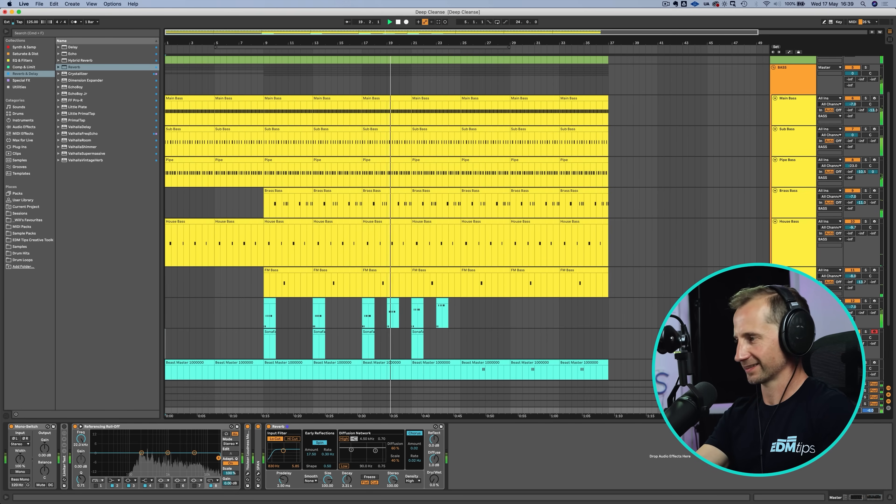
{"action": "left_click_drag", "start_coordinate": [436, 480], "coordinate": [436, 476]}
{"action": "scroll", "coordinate": [475, 364], "scroll_direction": "down", "scroll_amount": 3}
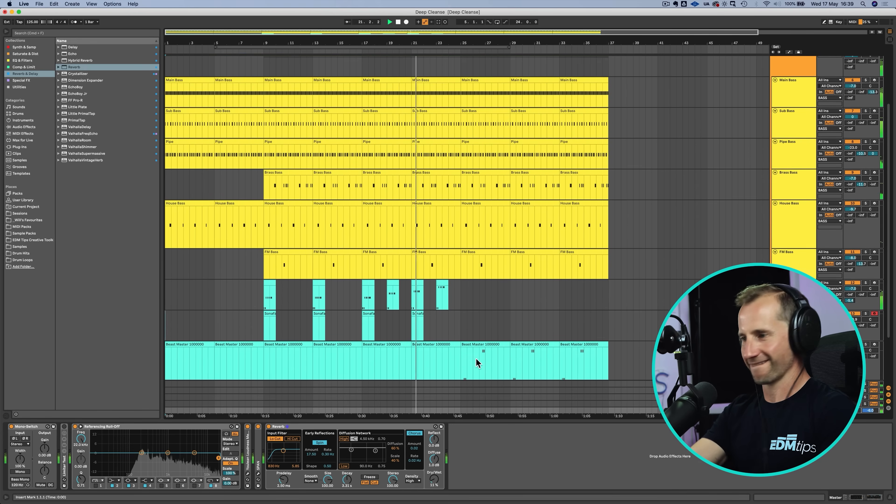
{"action": "left_click_drag", "start_coordinate": [434, 478], "coordinate": [435, 501]}
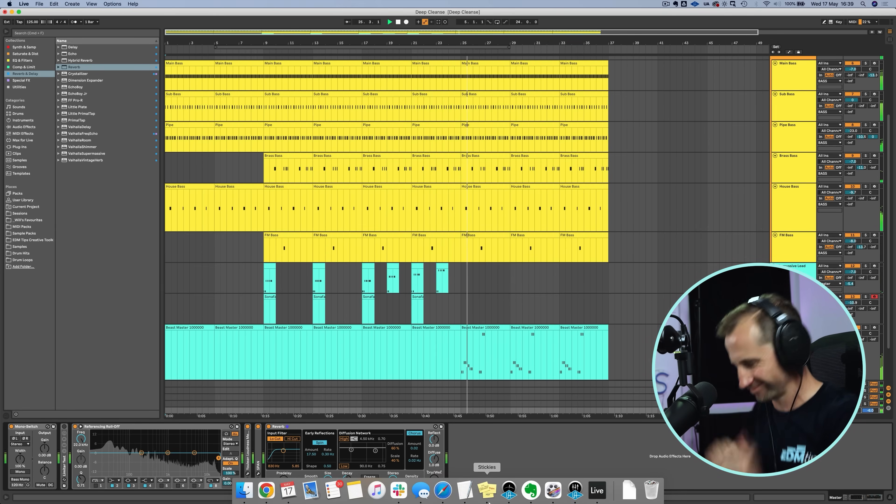